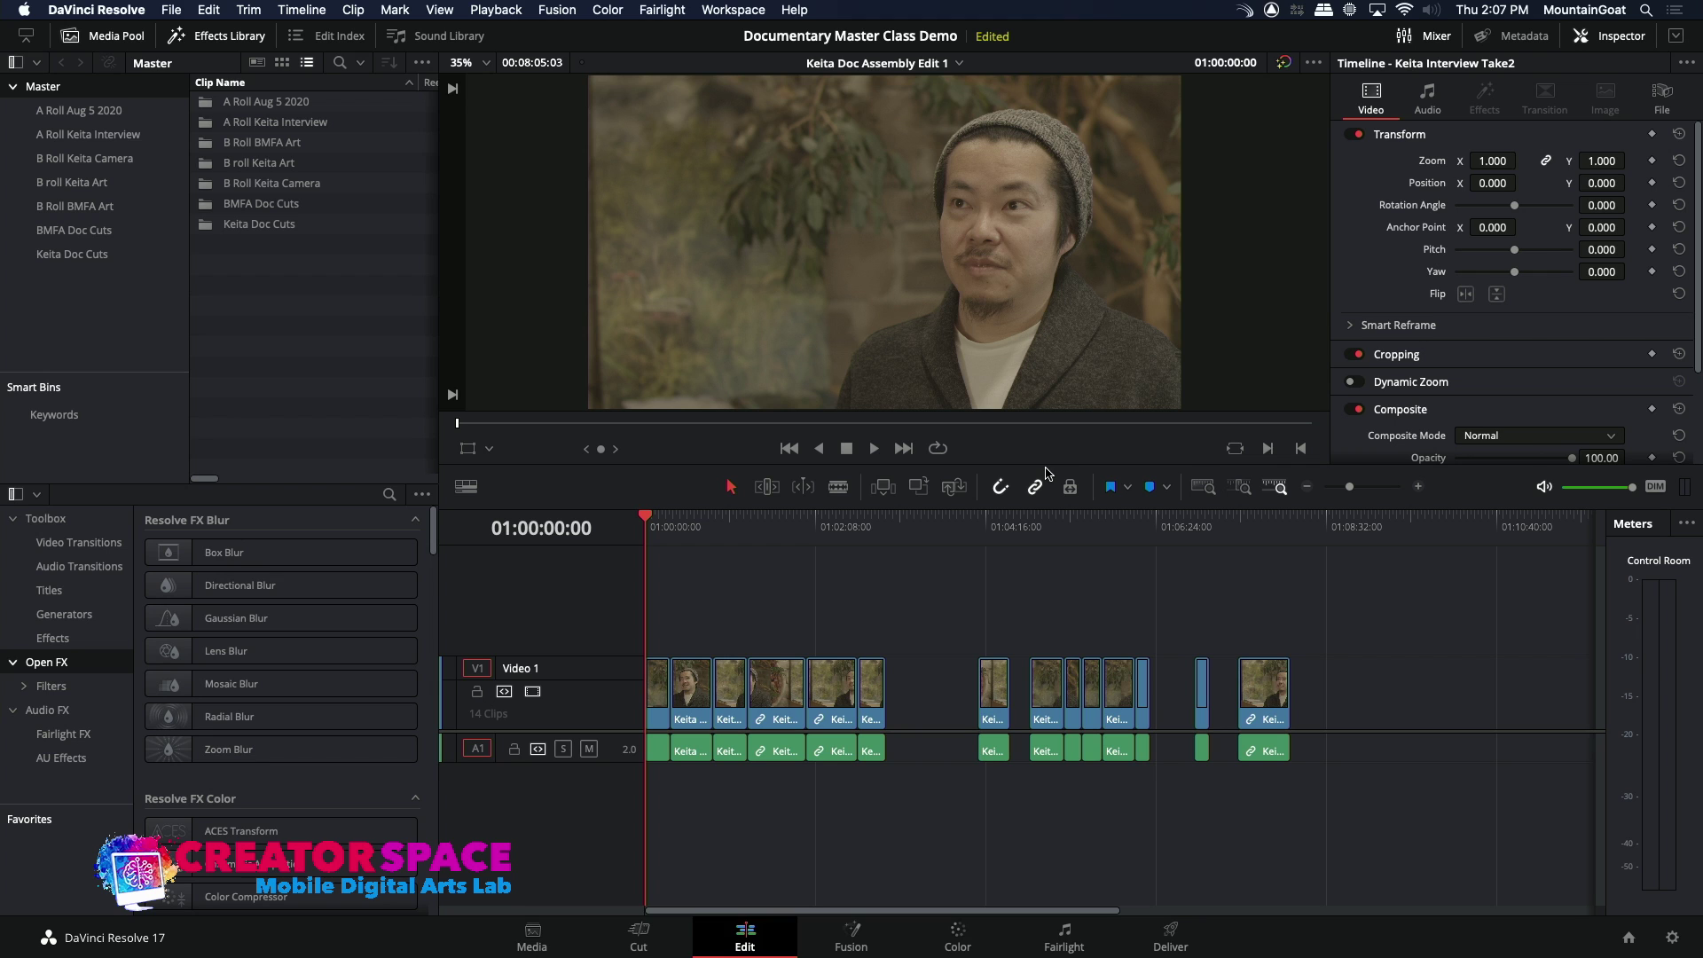
- Open the Keita Doc Cuts bin and duplicate the Keita Doc Assembly Edit 1 timeline
click(692, 531)
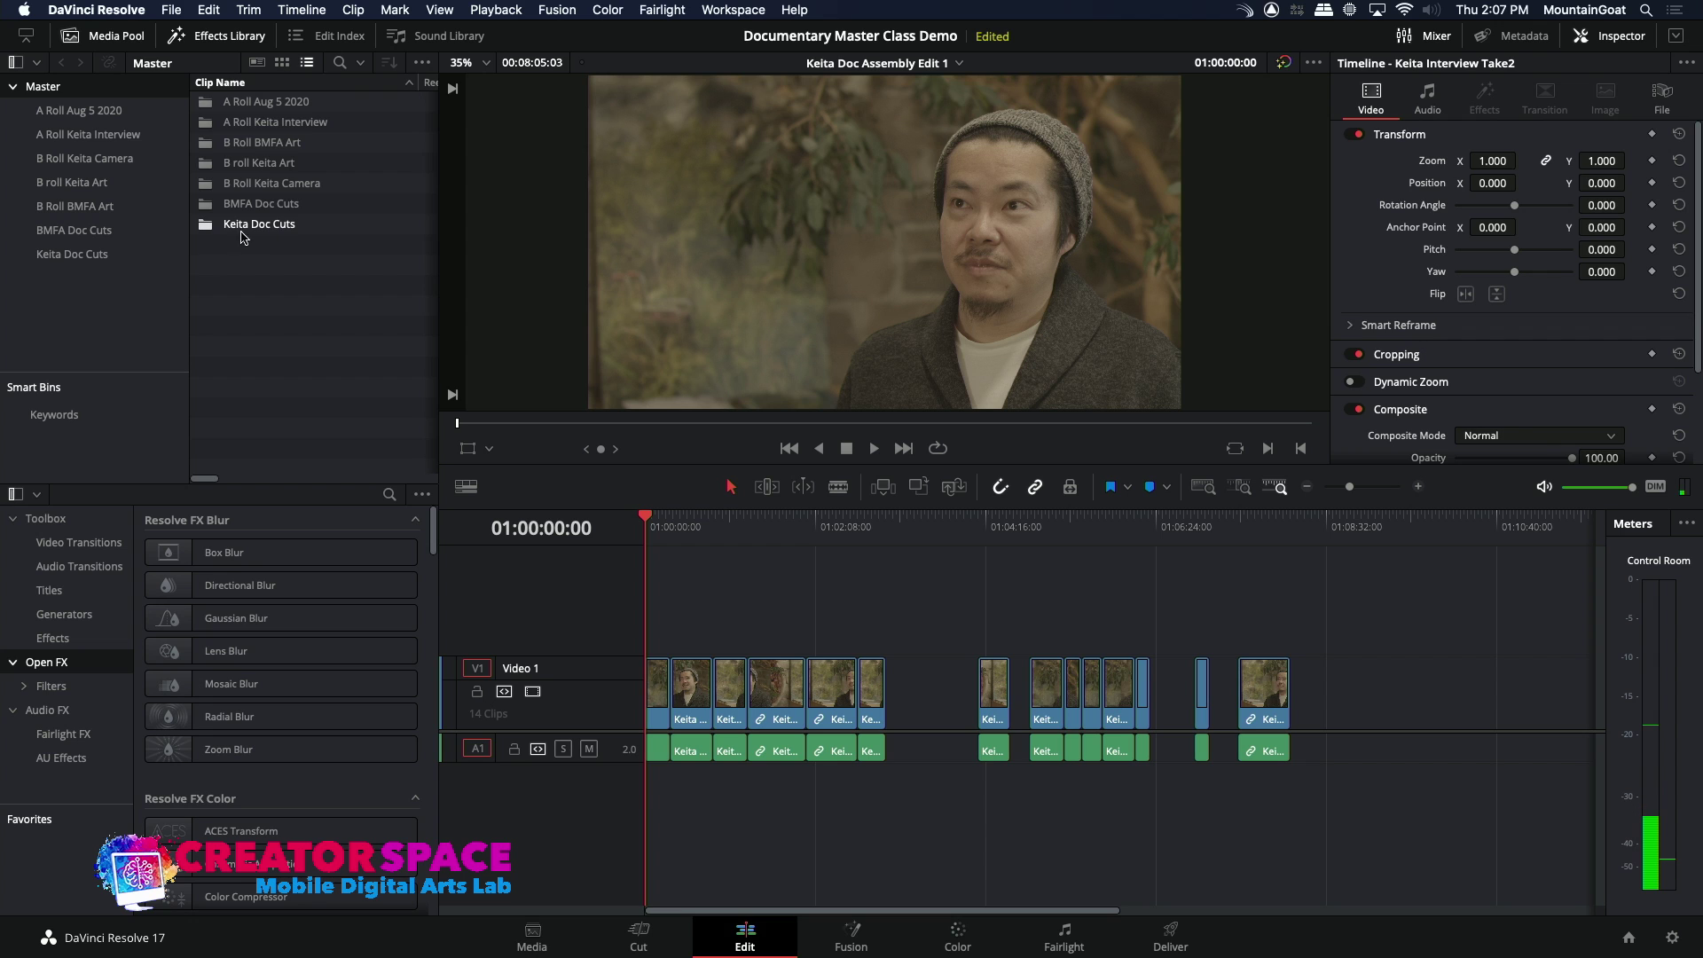
double_click(220, 227)
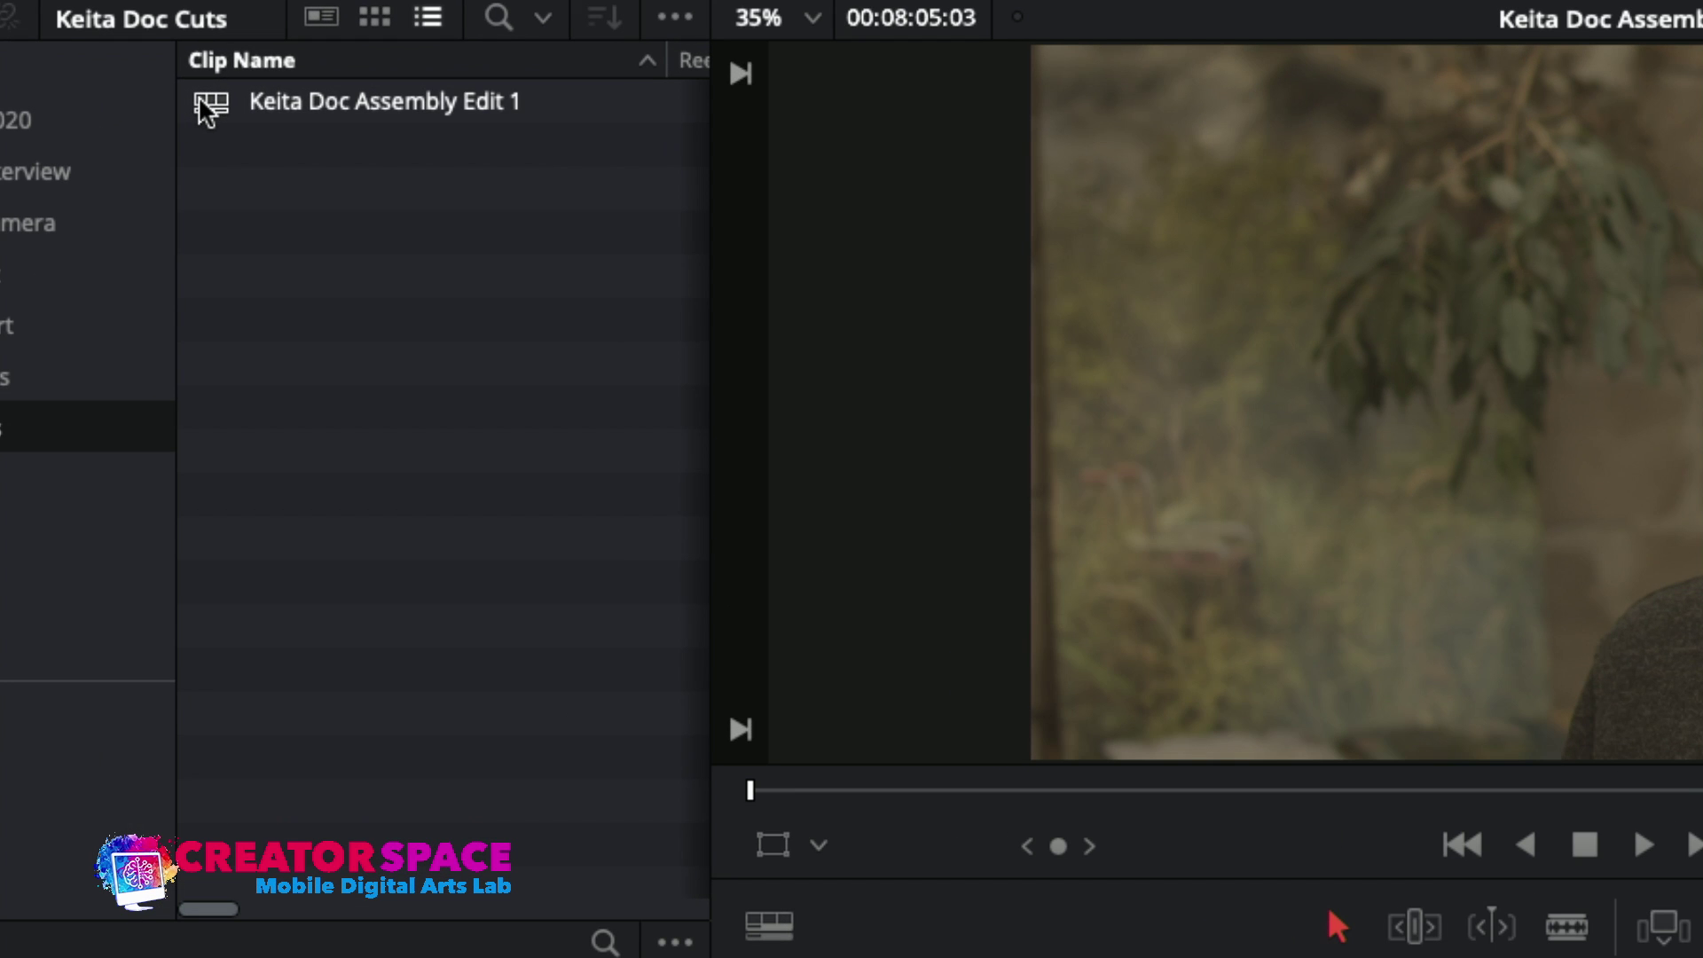
right_click(199, 95)
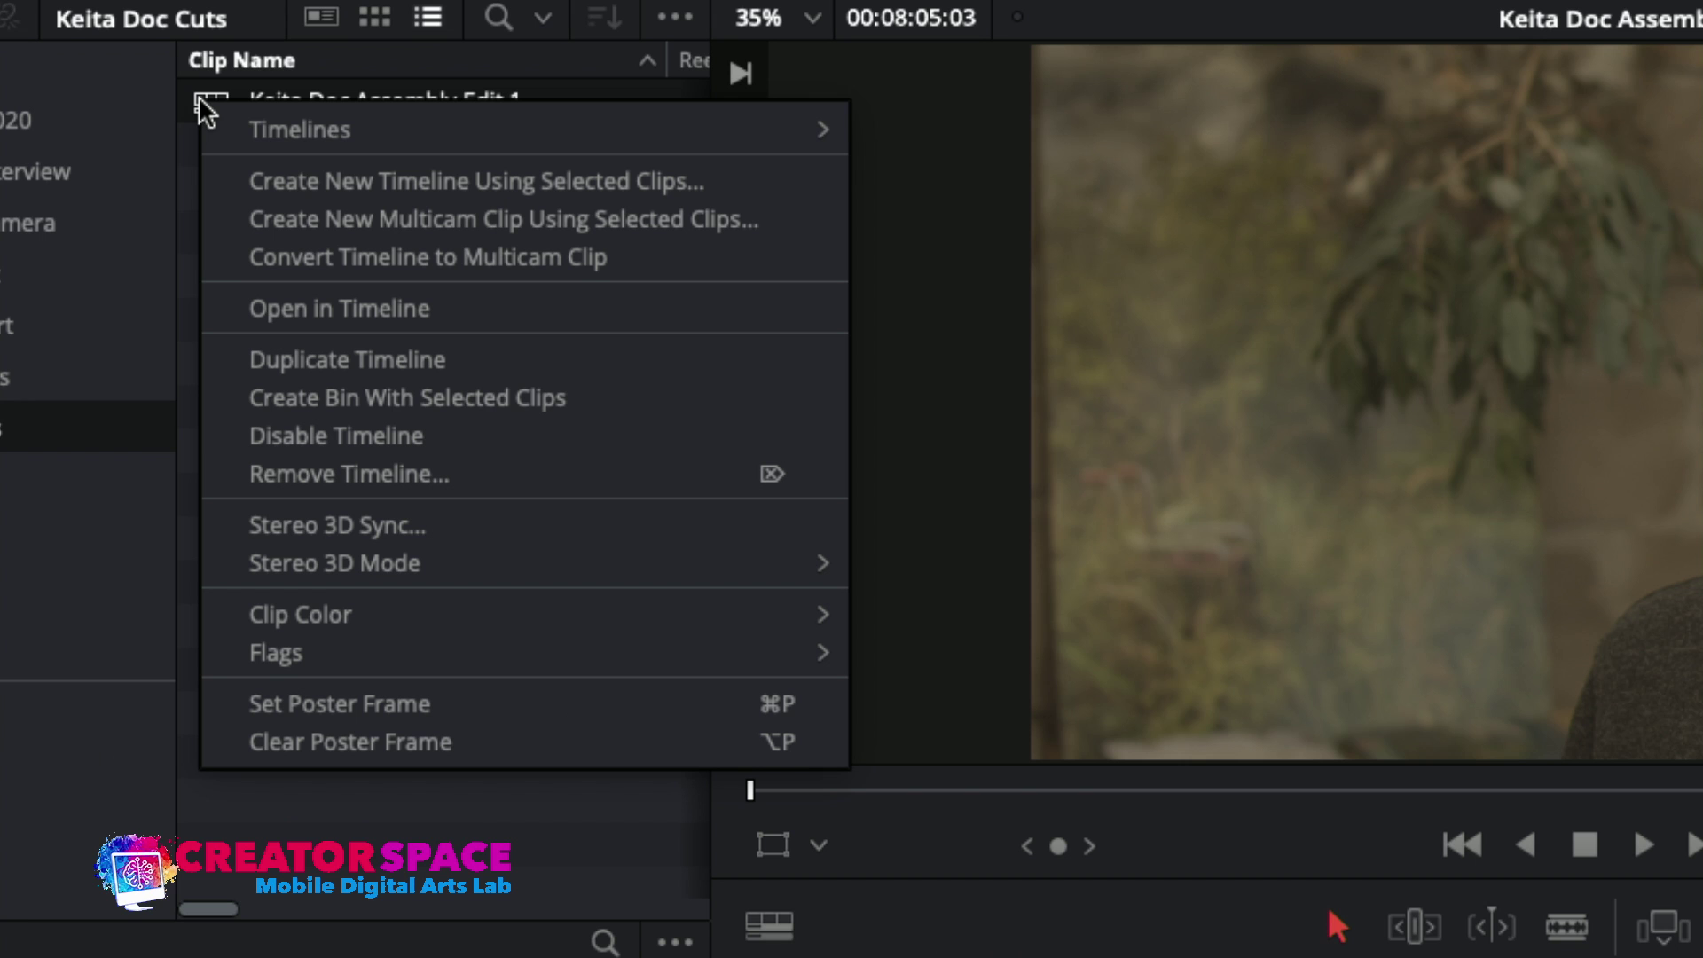
click(283, 350)
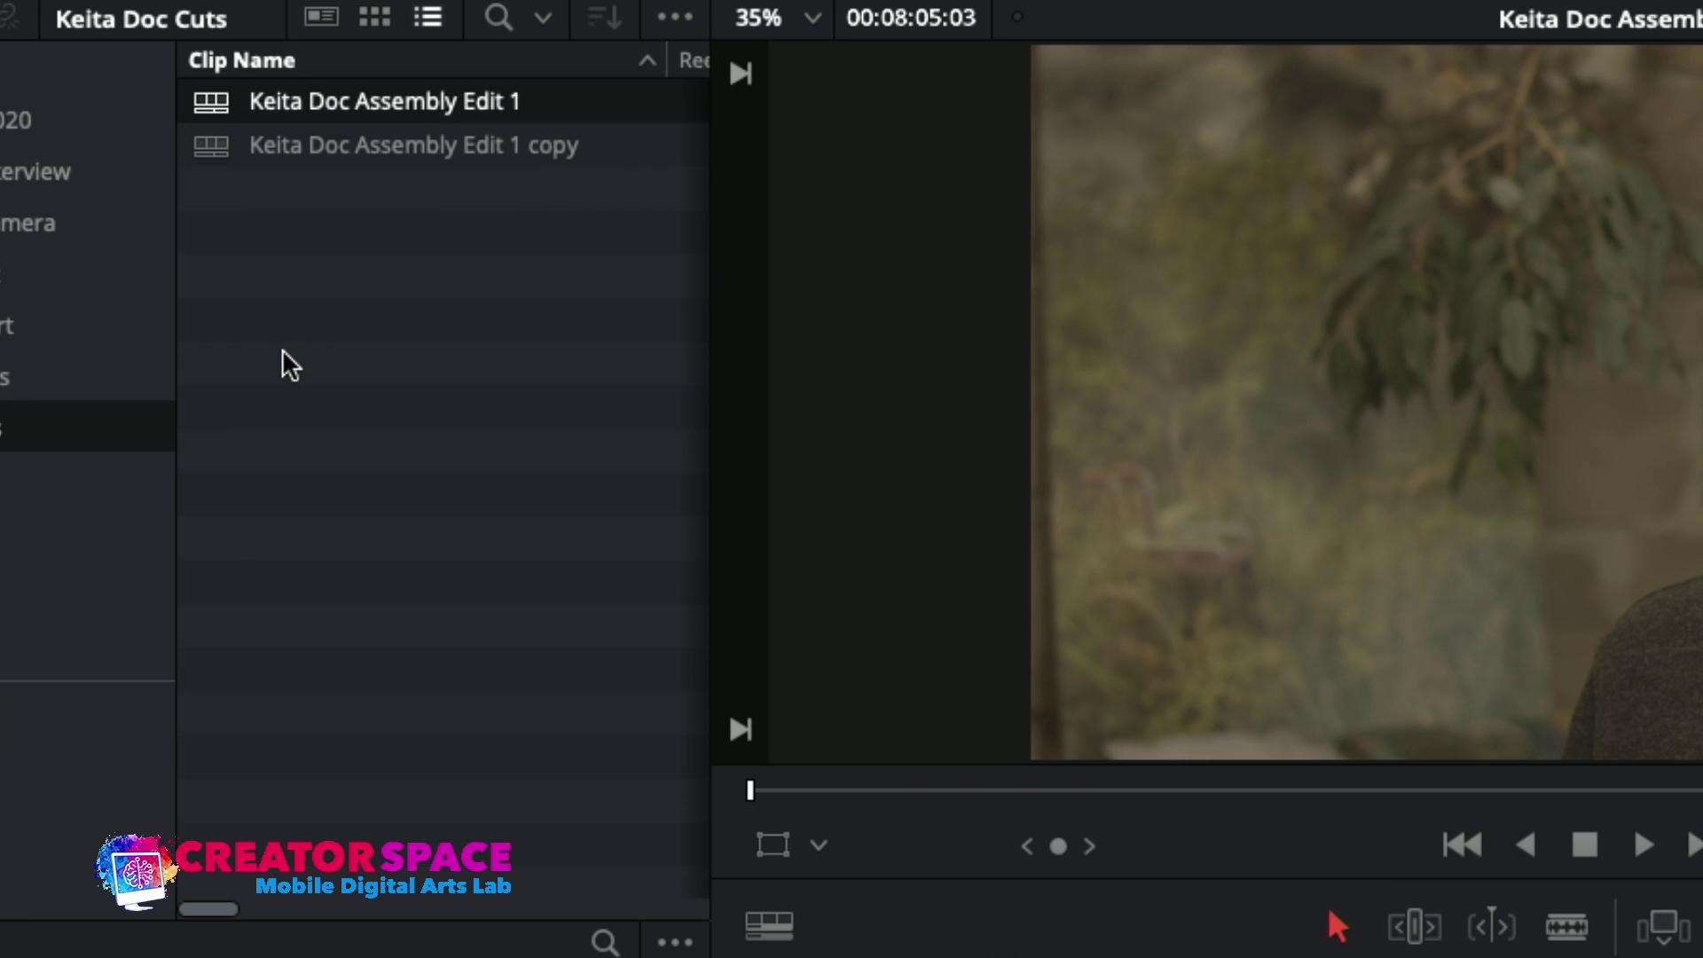
- Rename the duplicated timeline as Keita Doc Rough Cut 1
click(315, 145)
click(323, 145)
click(372, 144)
drag(359, 145, 512, 160)
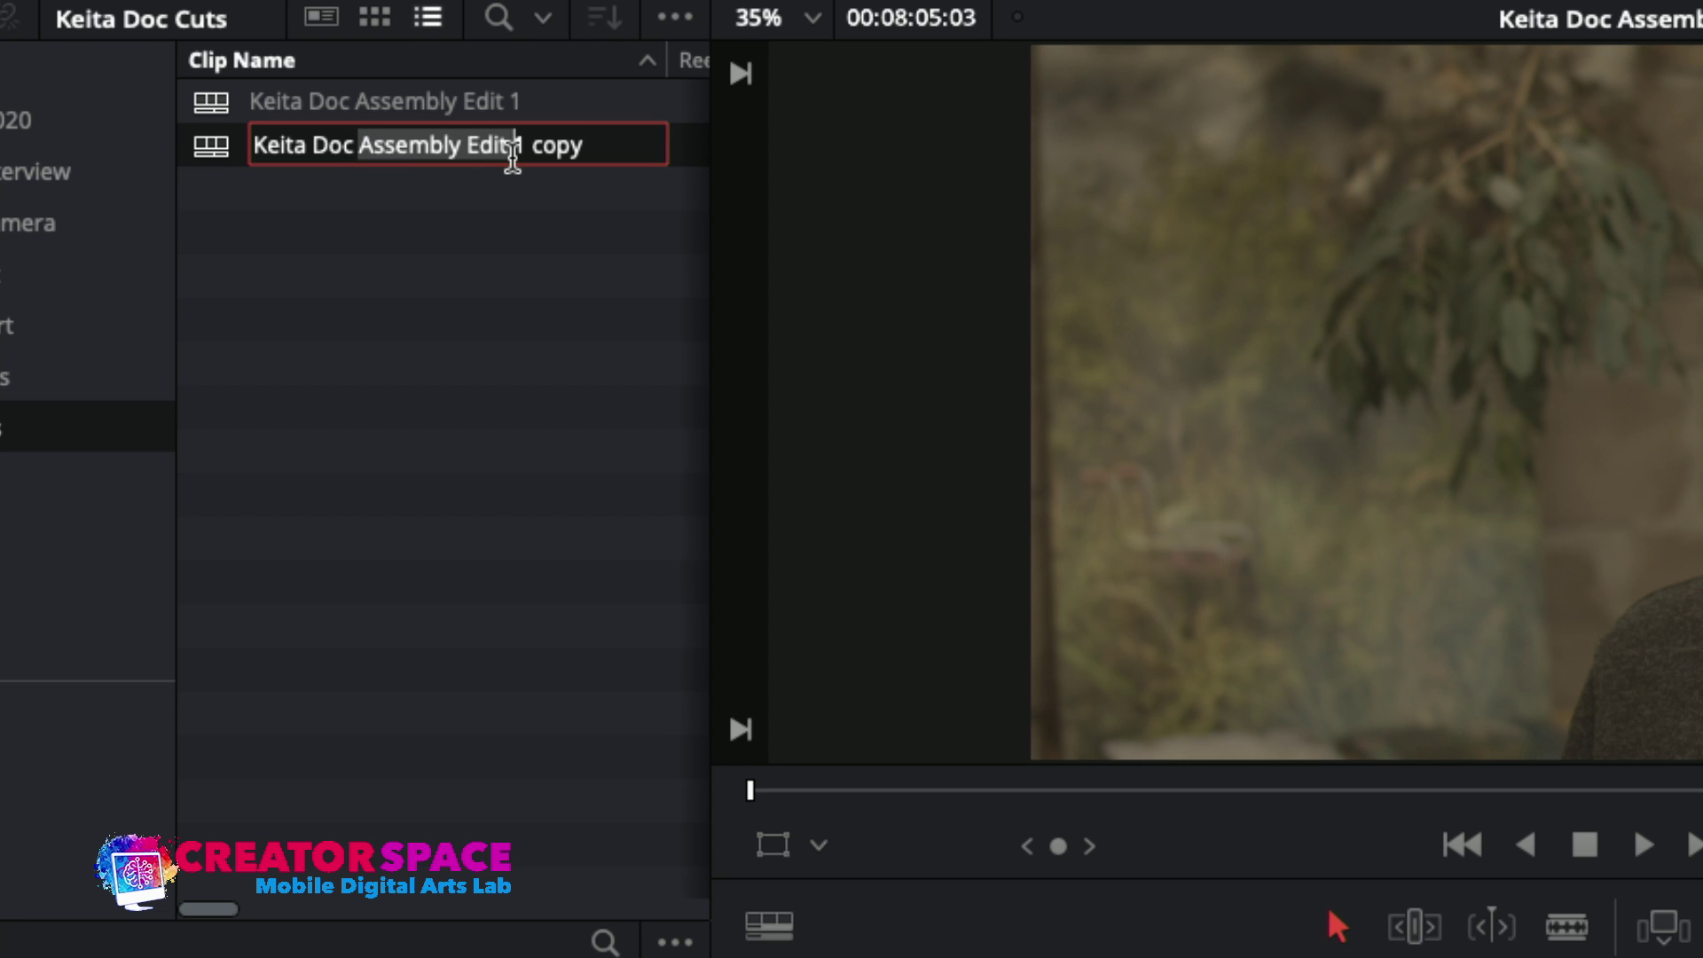
key(BackSpace)
text(Rough Cut)
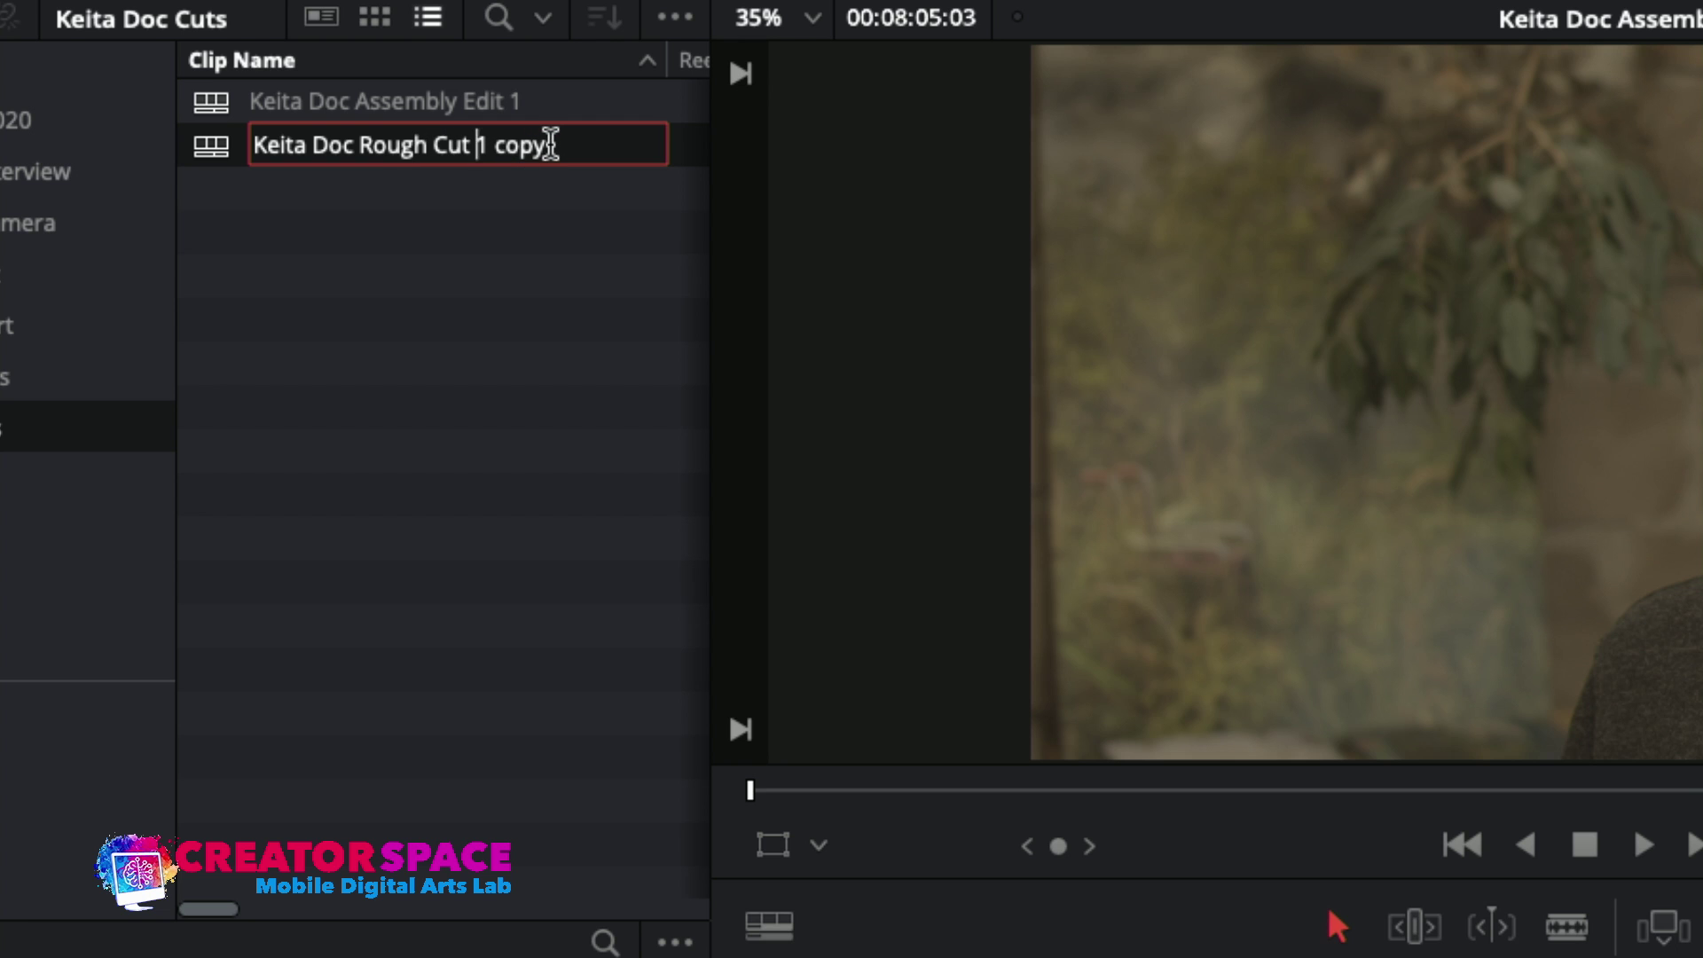
key(BackSpace)
key(BackSpace)
key(BackSpace)
key(BackSpace)
click(229, 145)
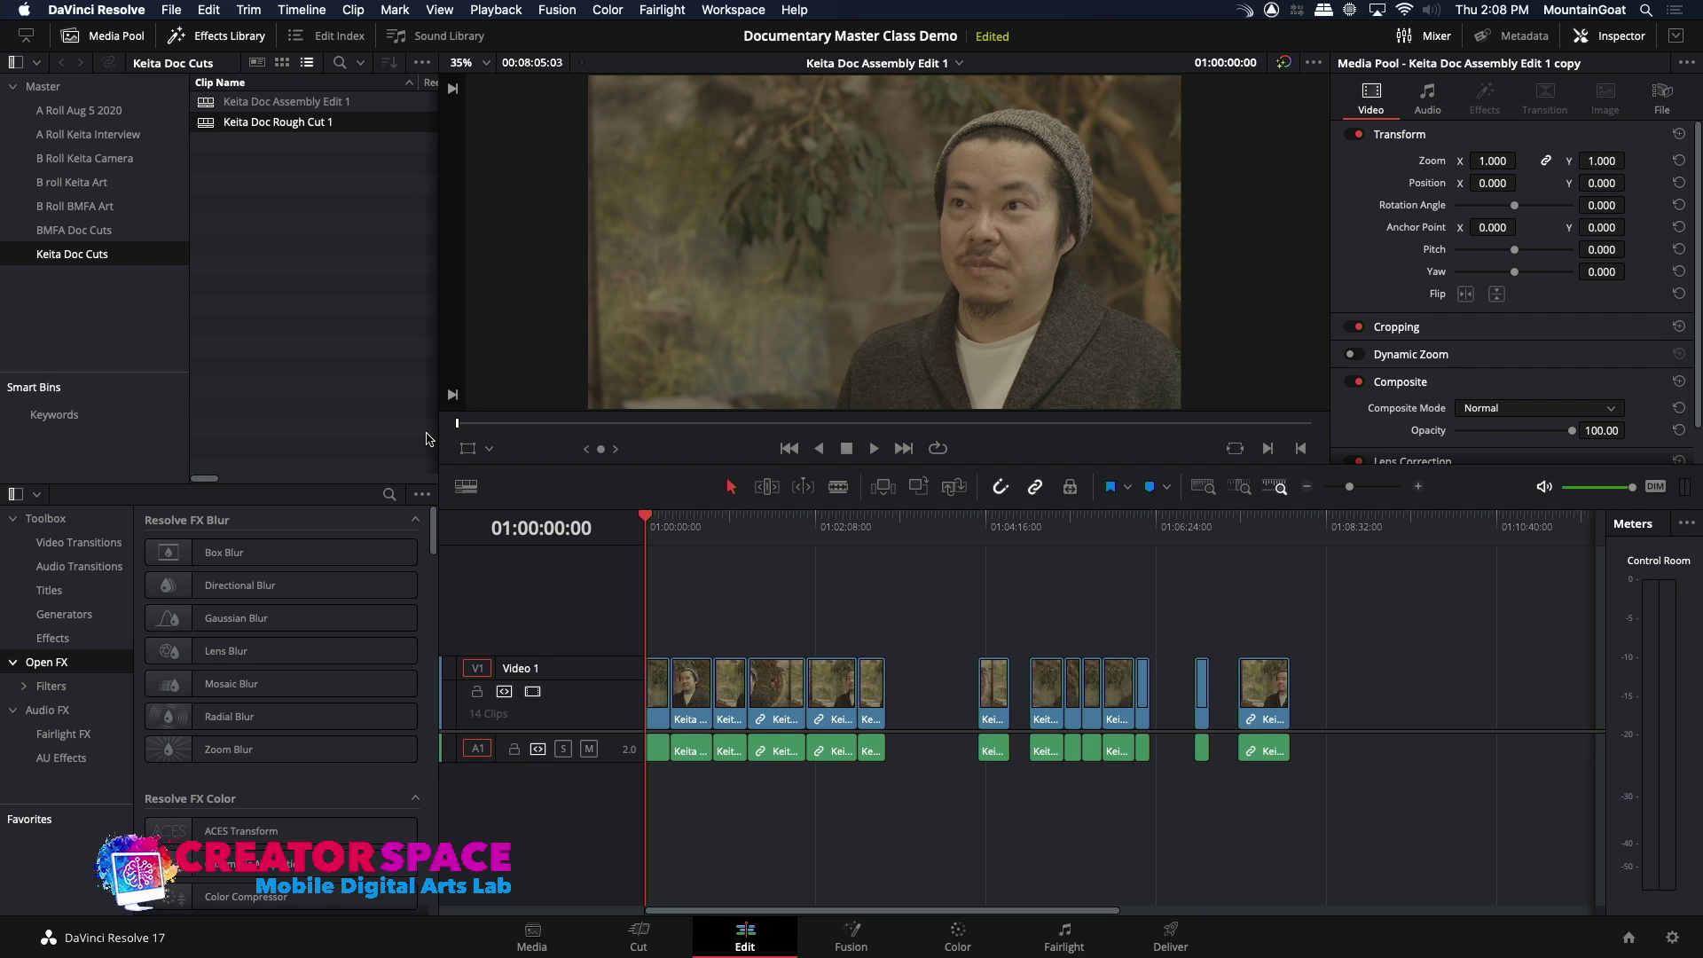
- Scrub back through the opening section of the assembly edit and open the Keita Doc Rough Cut 1 timeline for editing
click(672, 530)
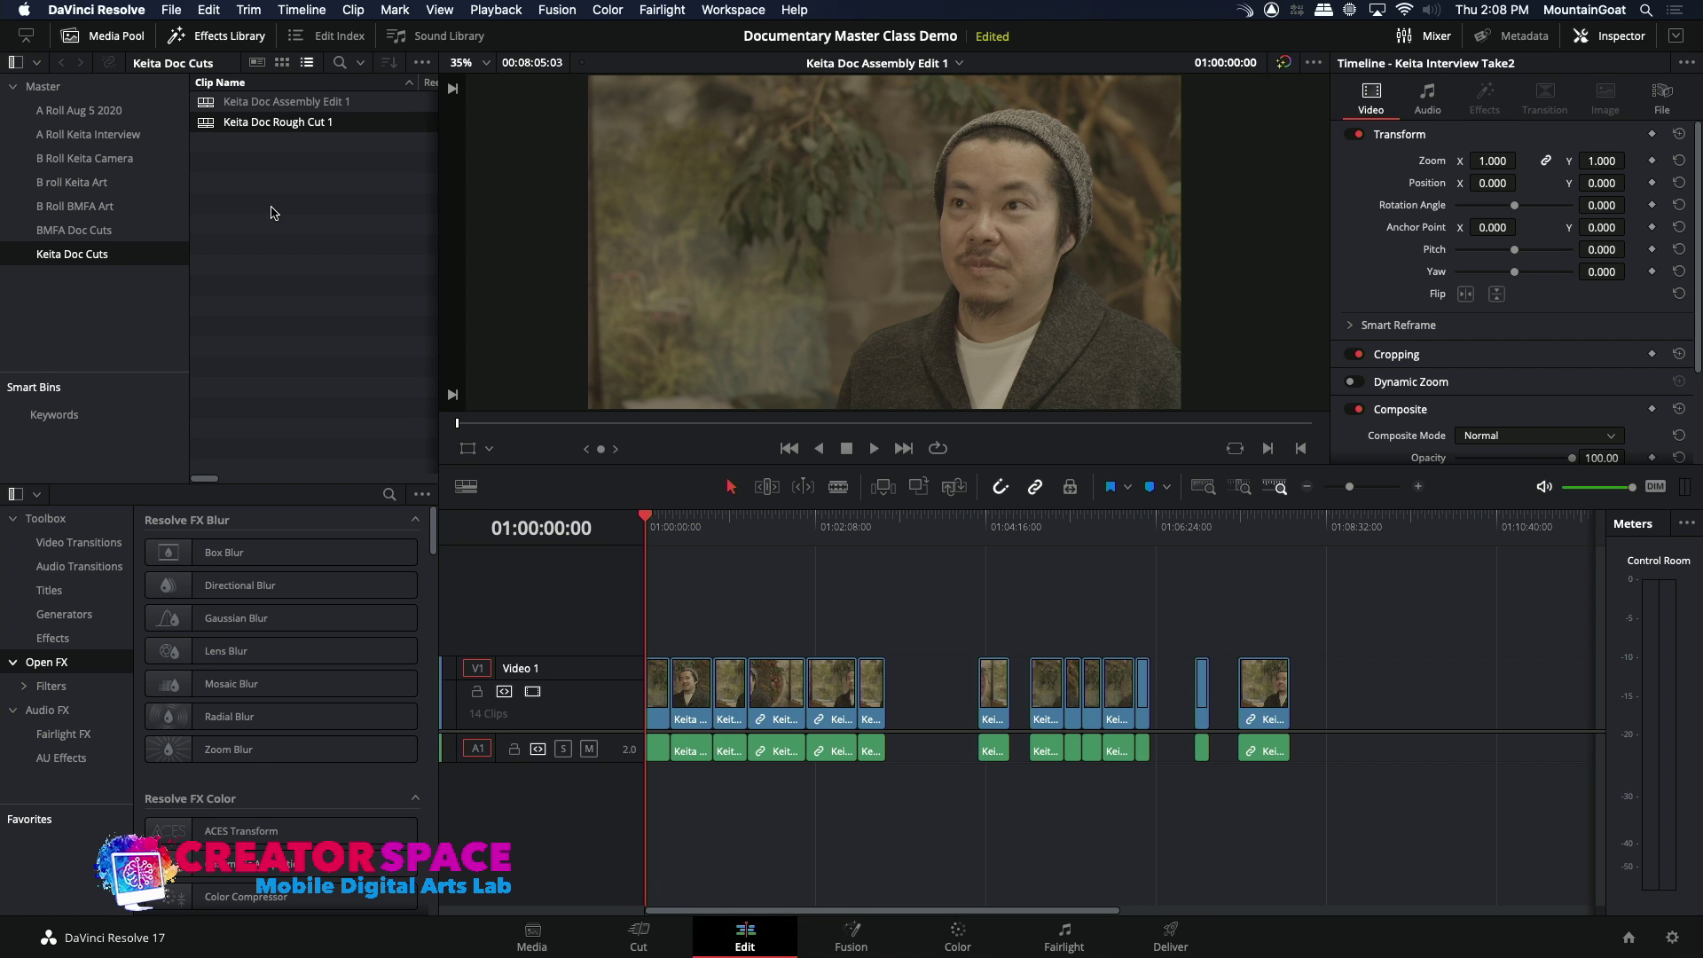
click(874, 534)
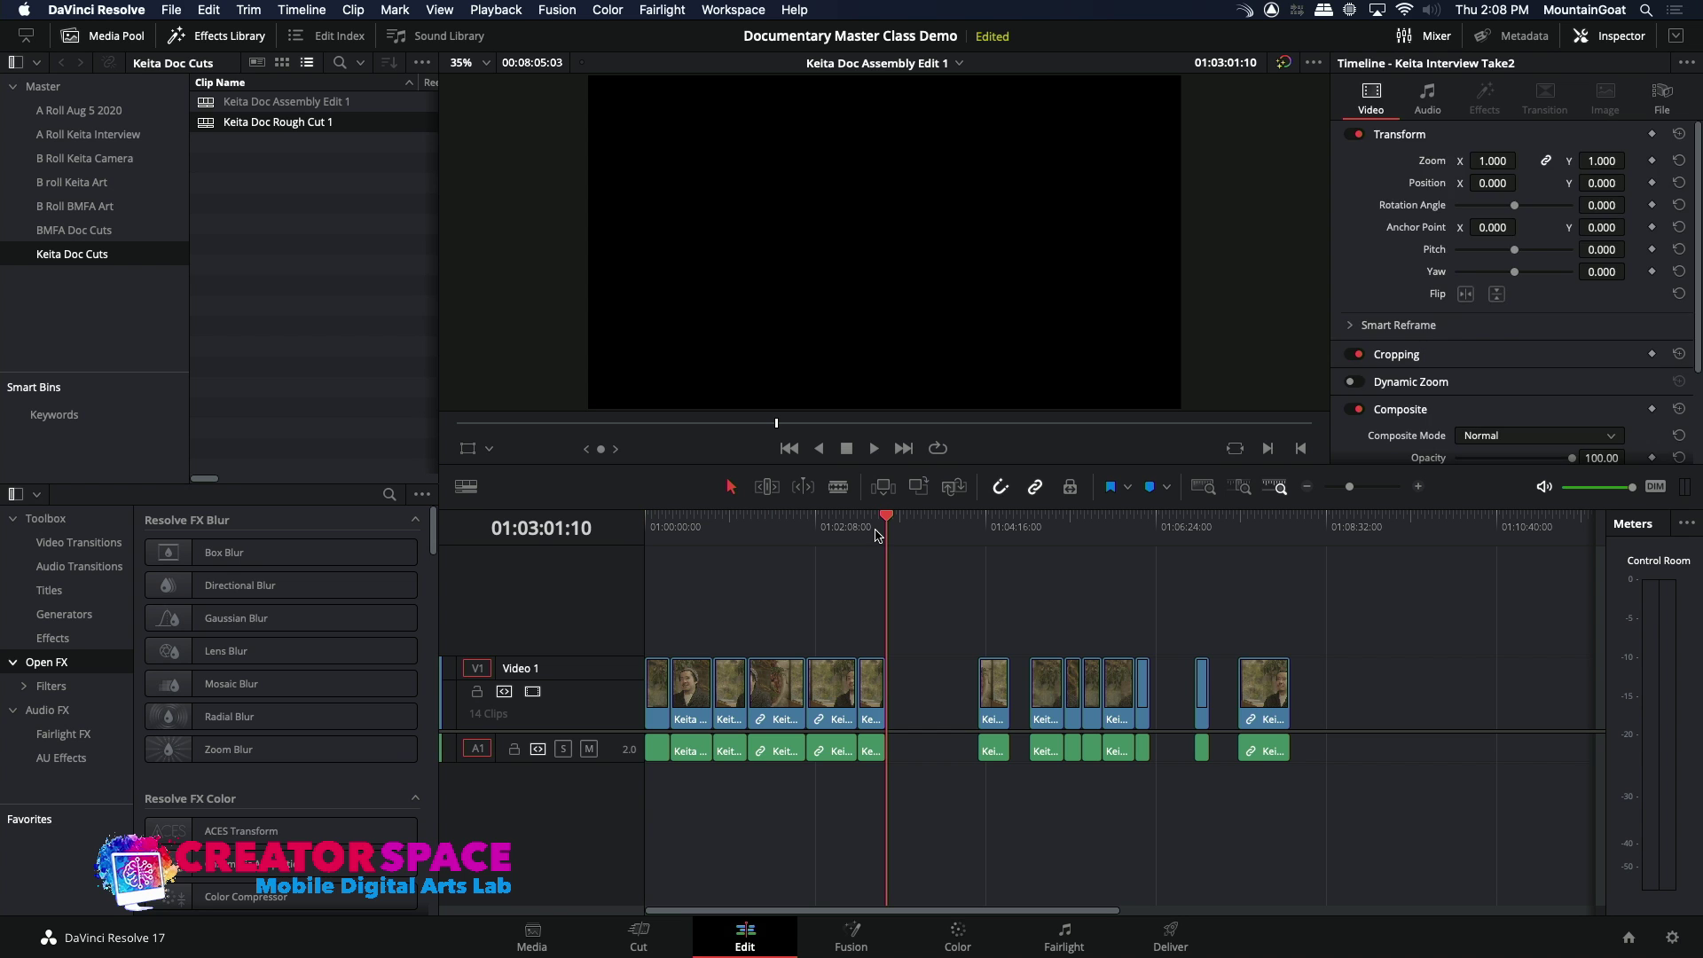
drag(857, 531, 599, 538)
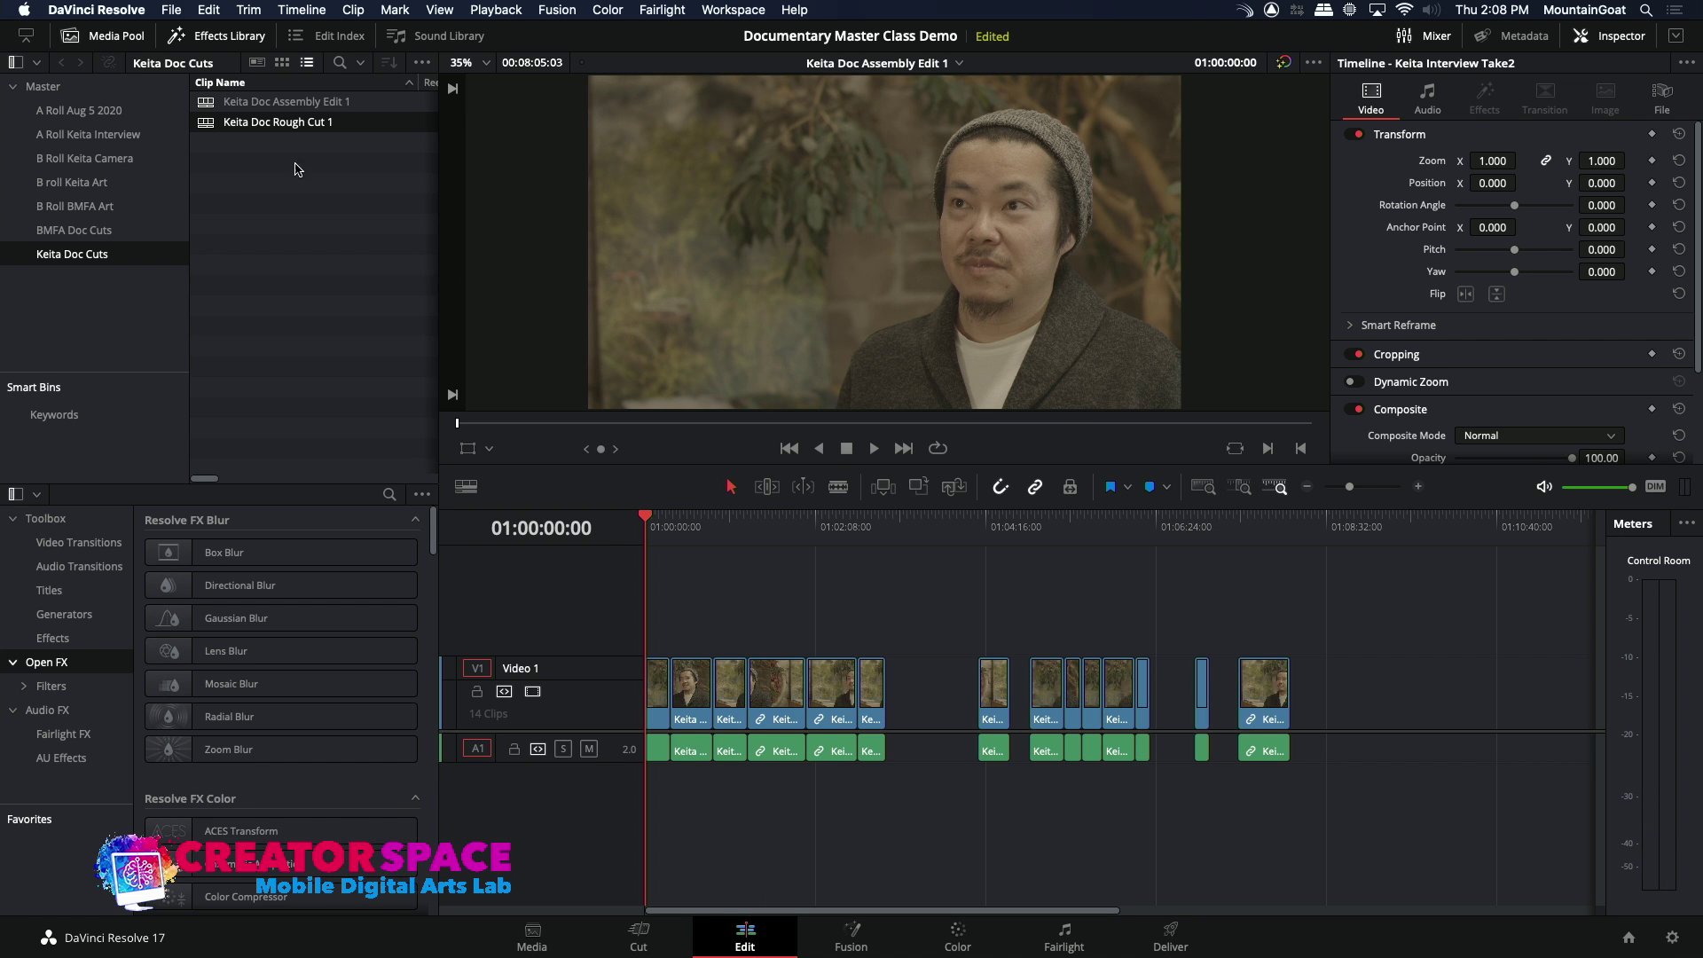
double_click(204, 129)
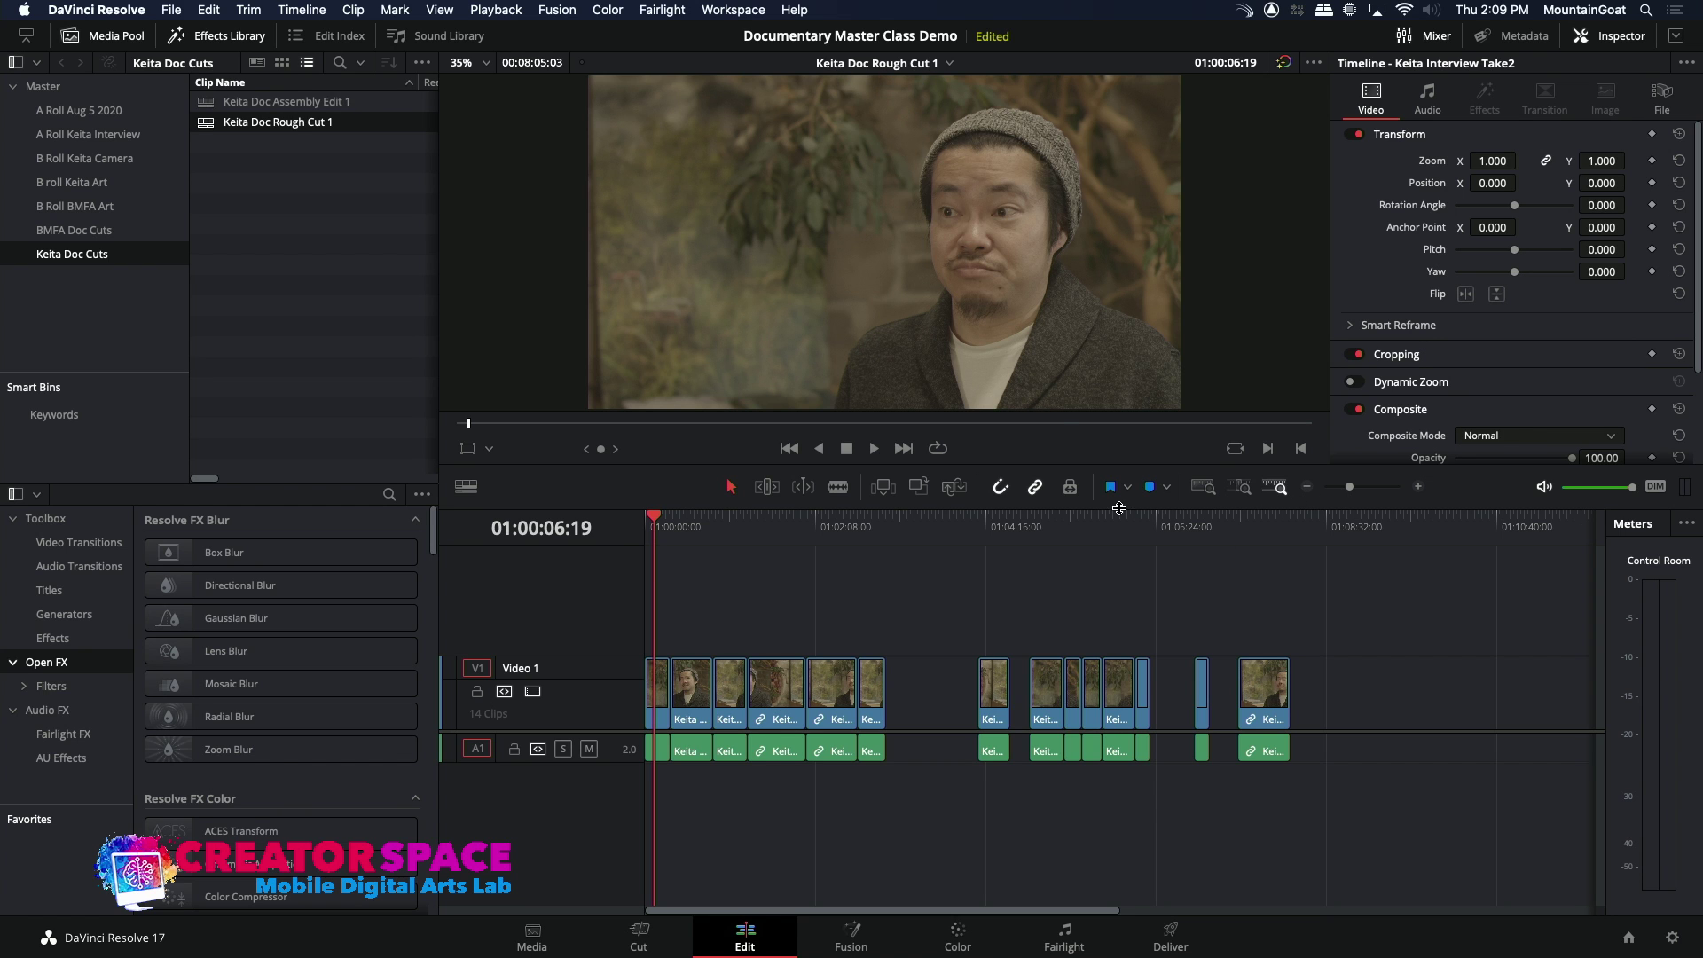
- Shift the first six interview clips together so they start at 01:00:05:05, leaving an empty gap at the timeline's beginning
click(1417, 487)
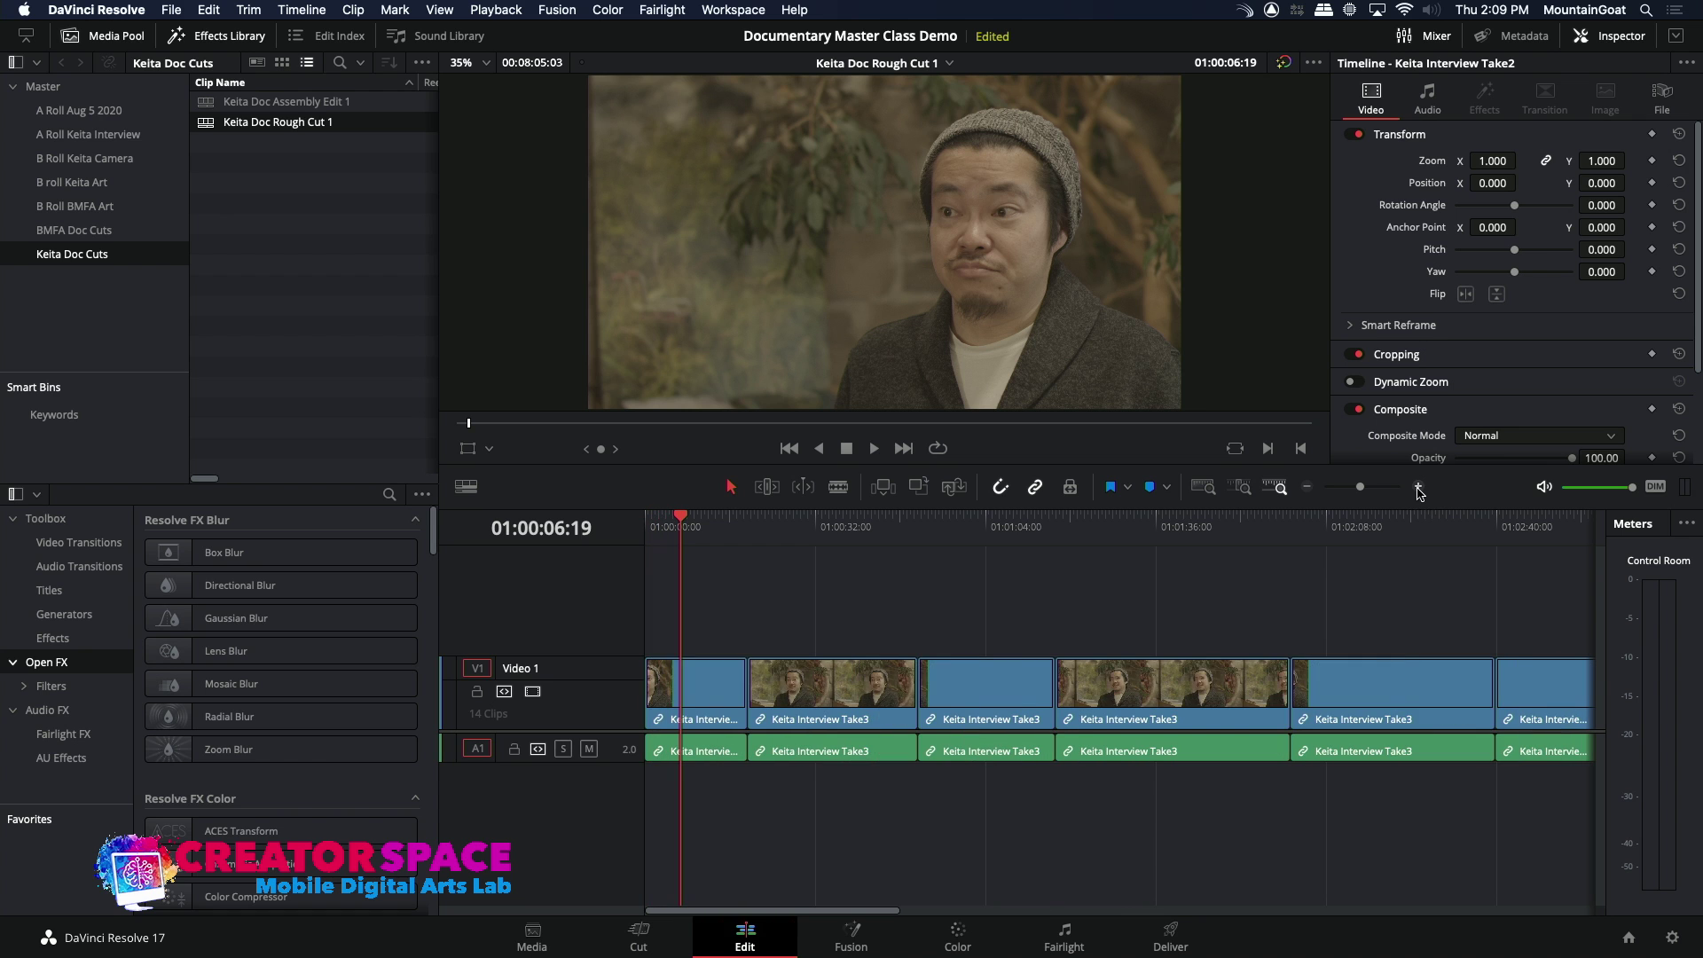
click(1309, 488)
drag(1170, 628, 692, 720)
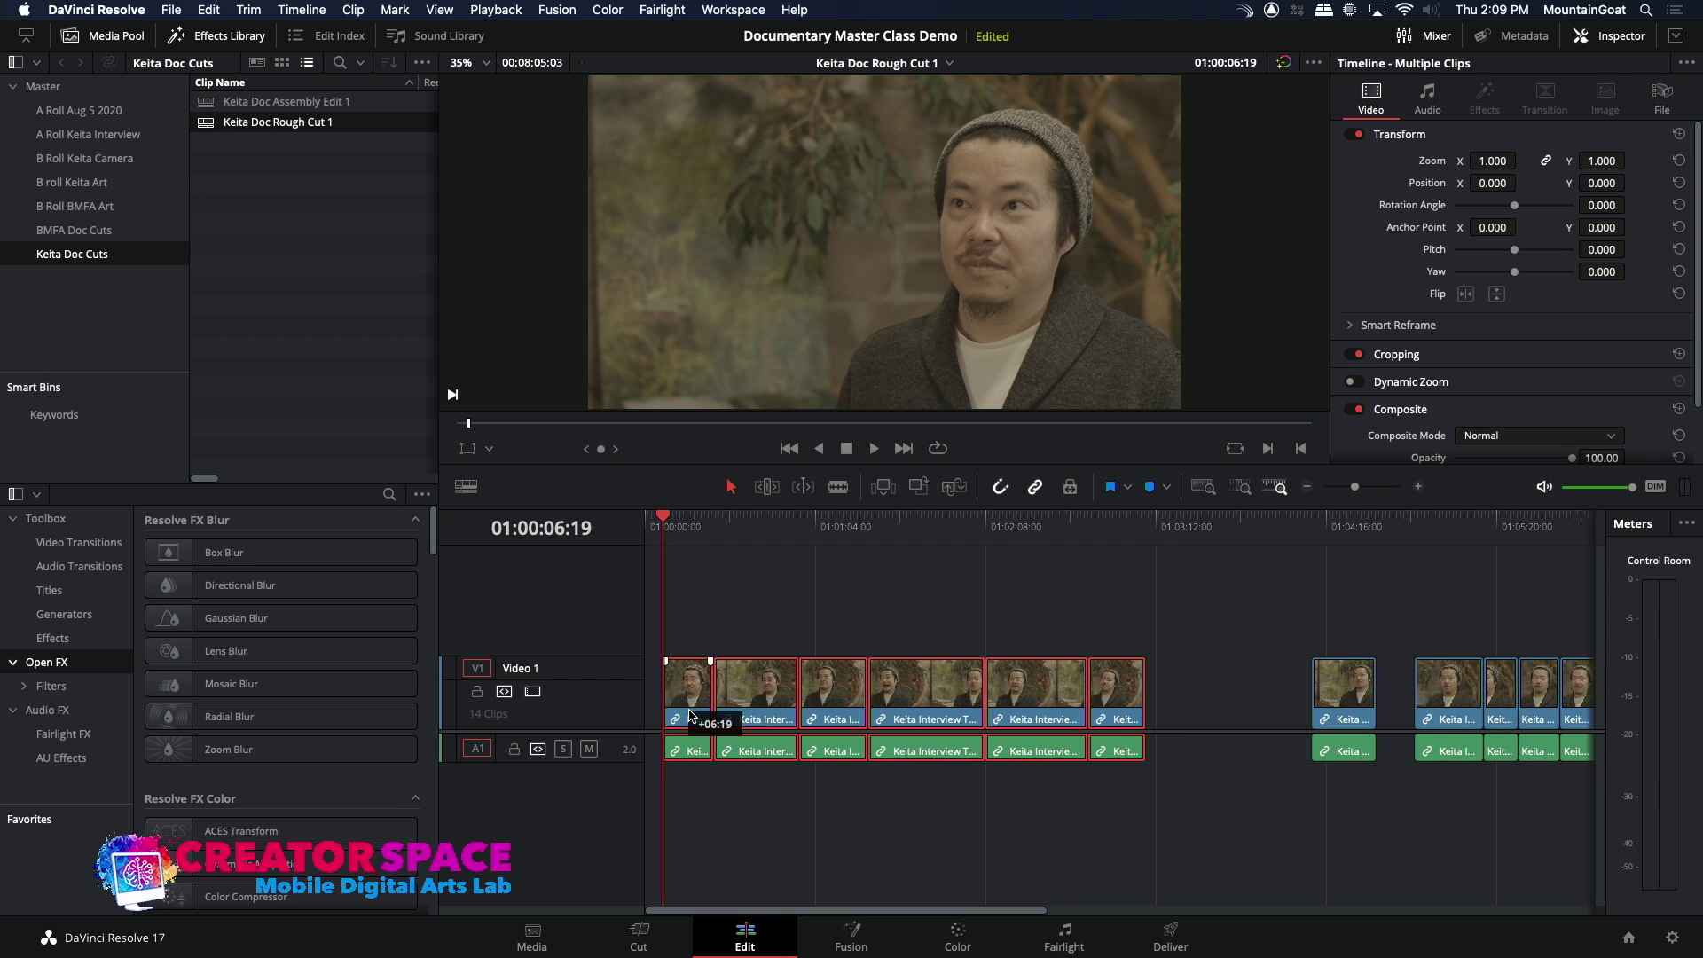
drag(668, 540, 637, 531)
key(space)
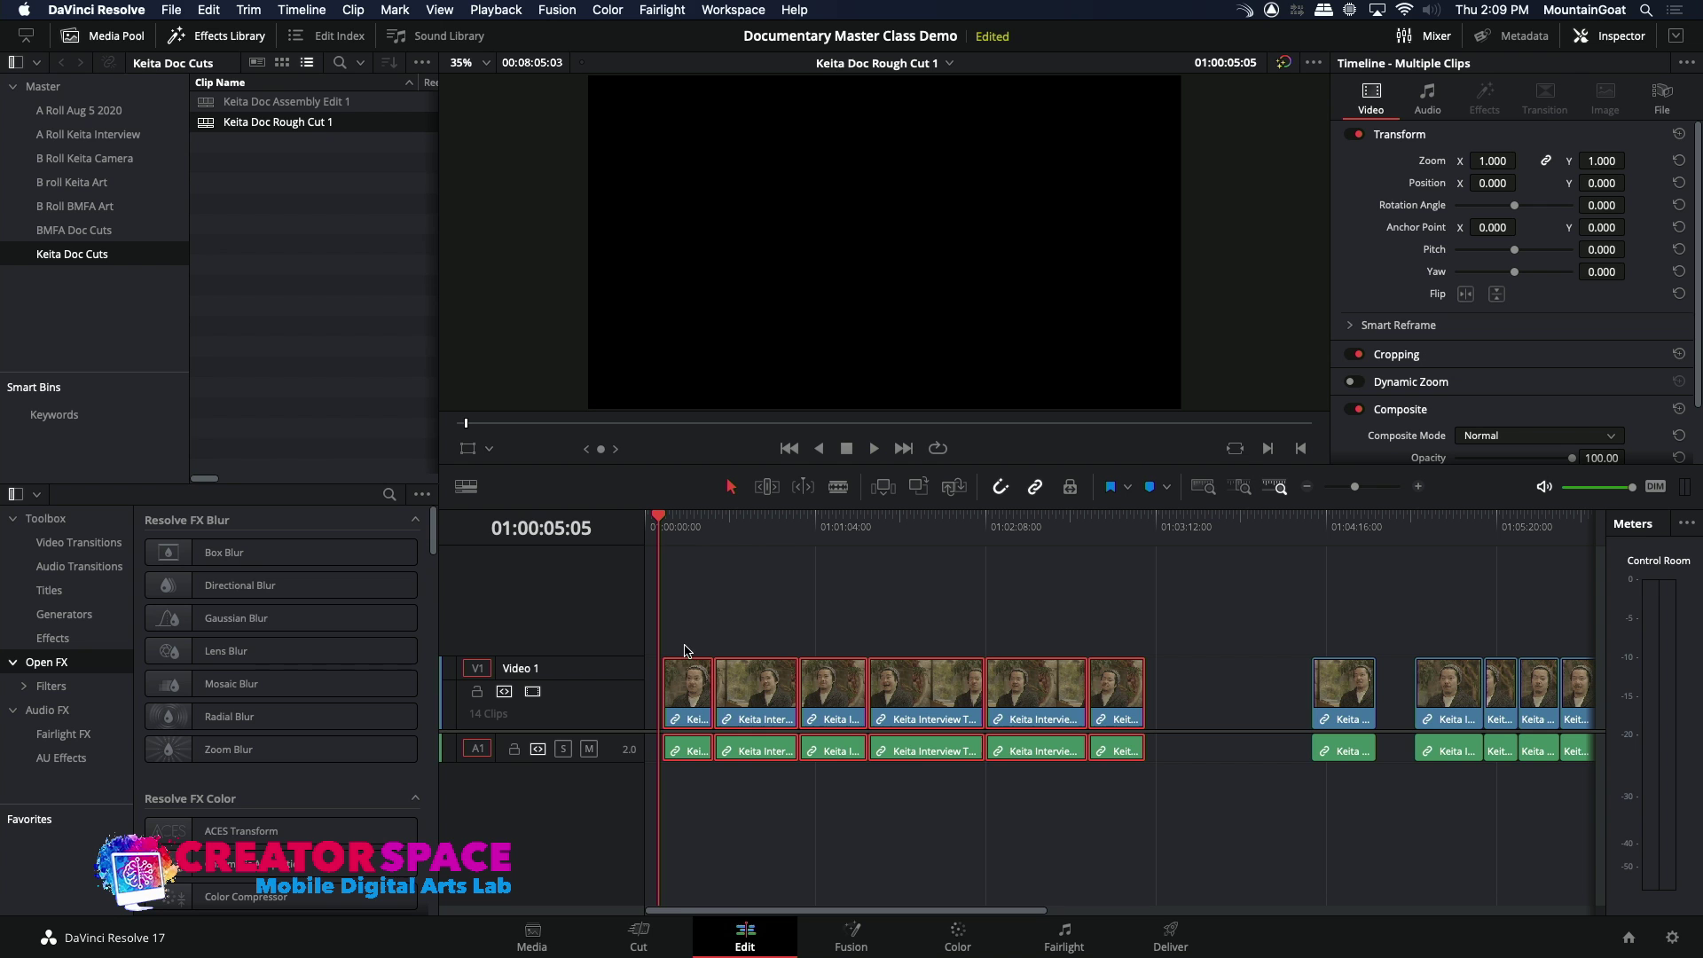
drag(682, 705, 678, 705)
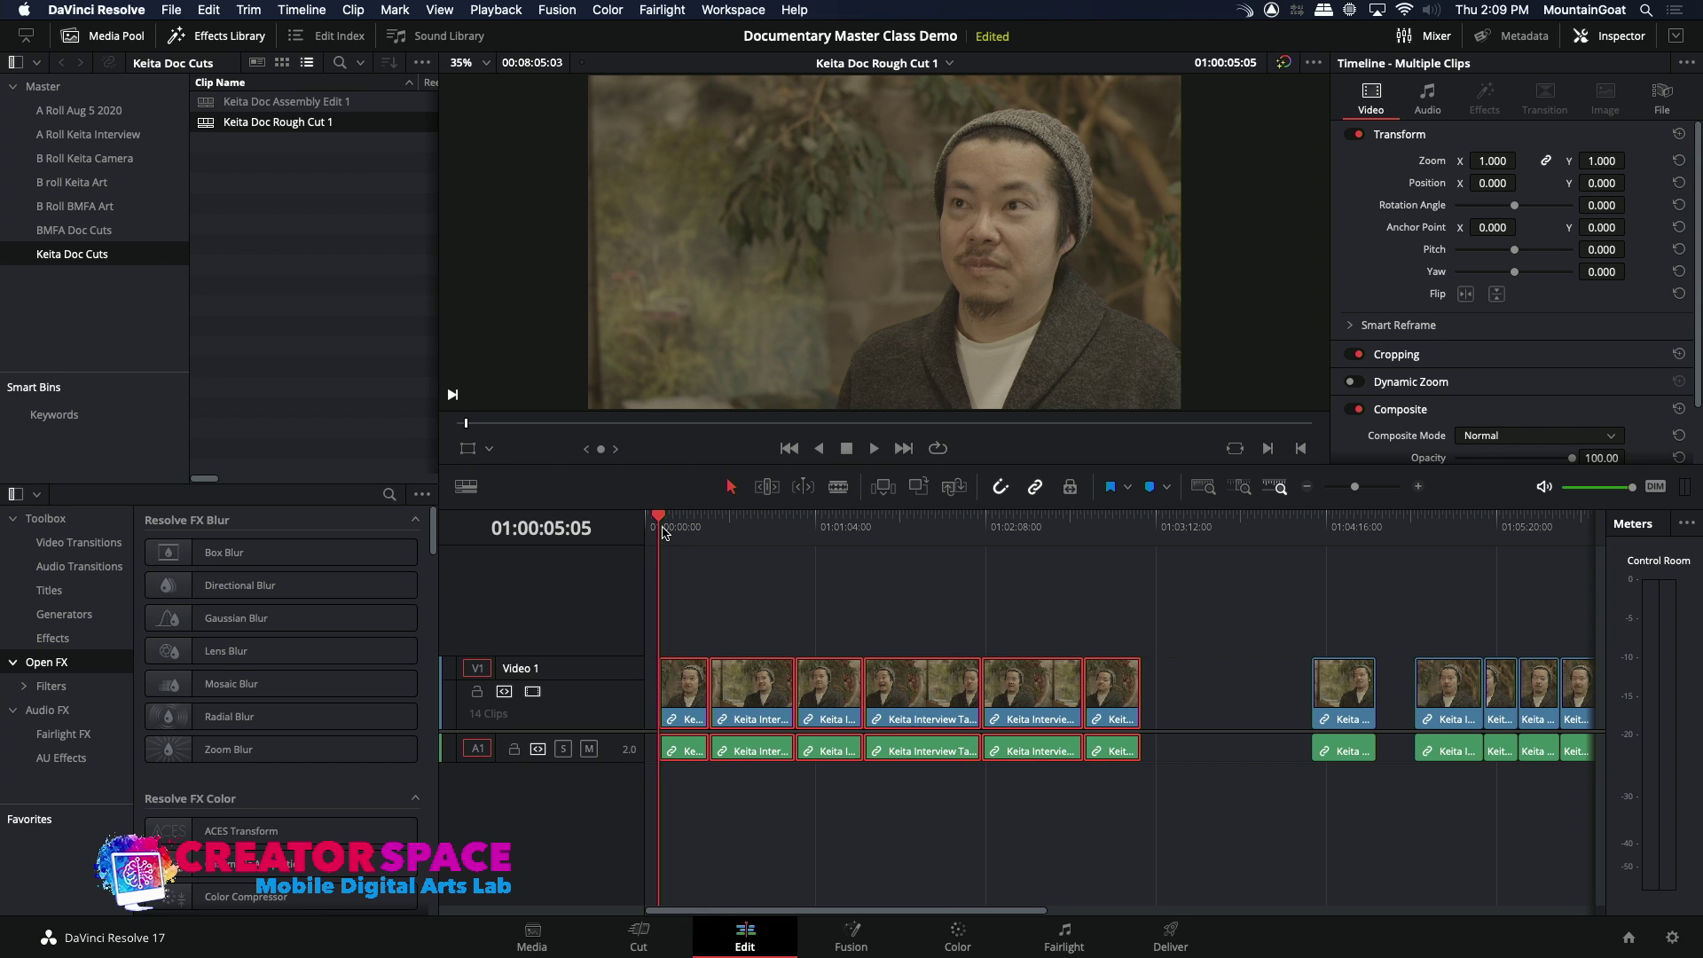
- Play the rough cut from its beginning through the first interview clip to review the opening gap and first edit
drag(664, 529, 630, 528)
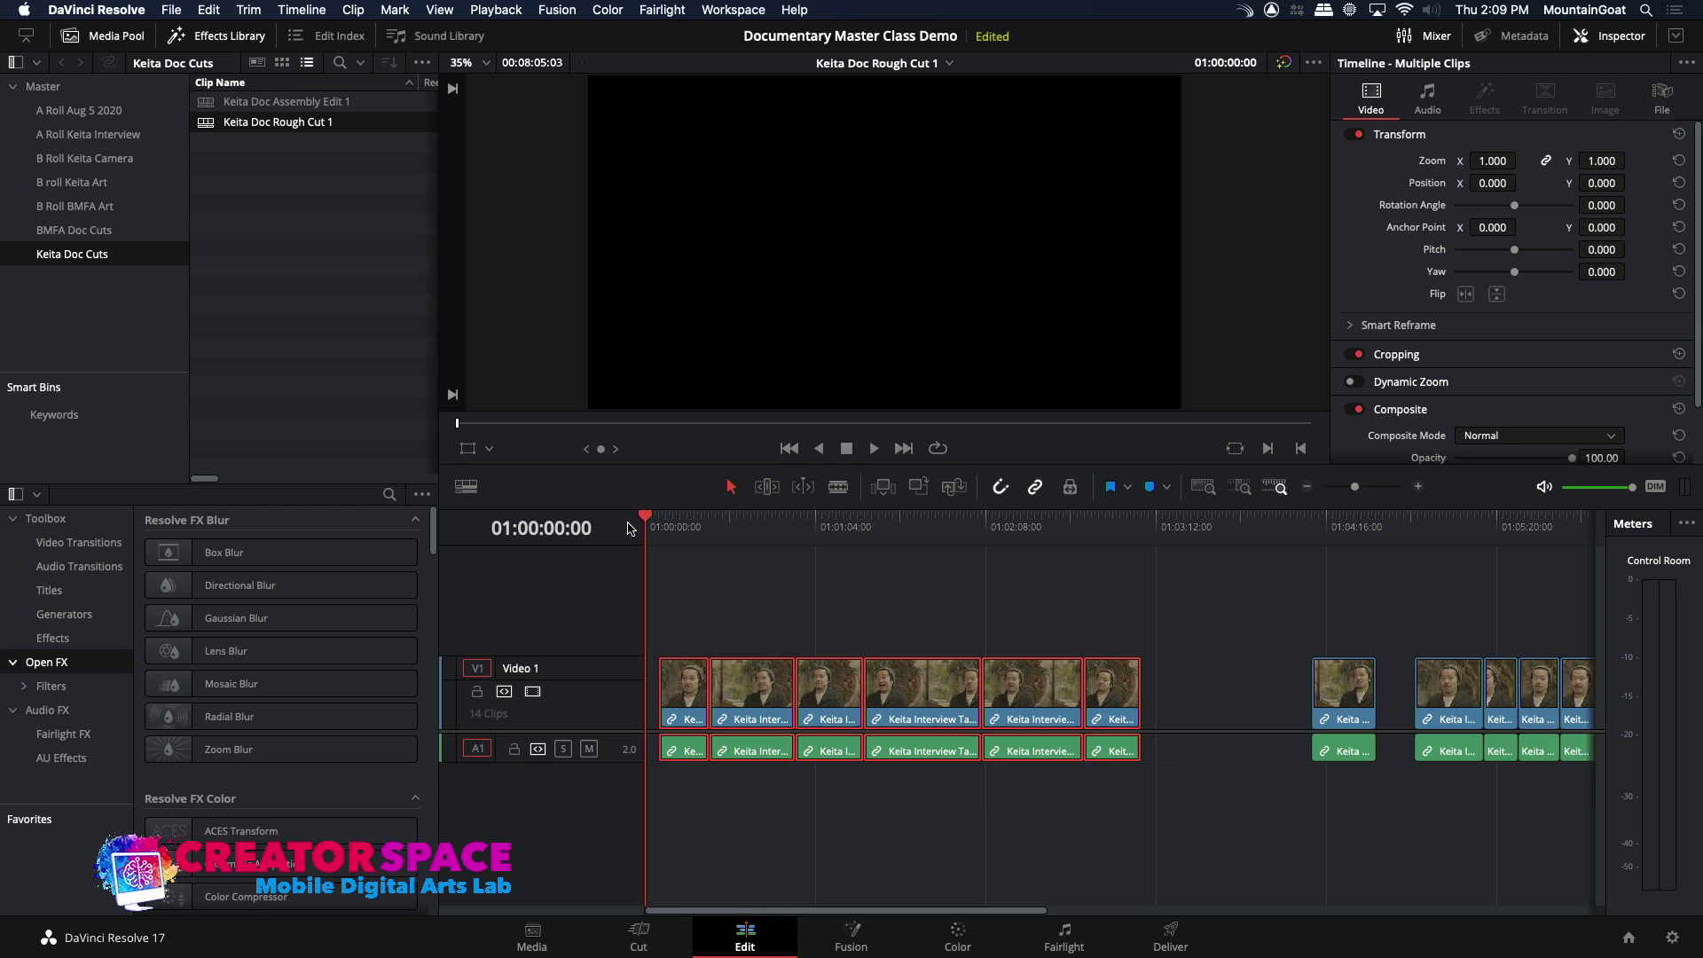
key(space)
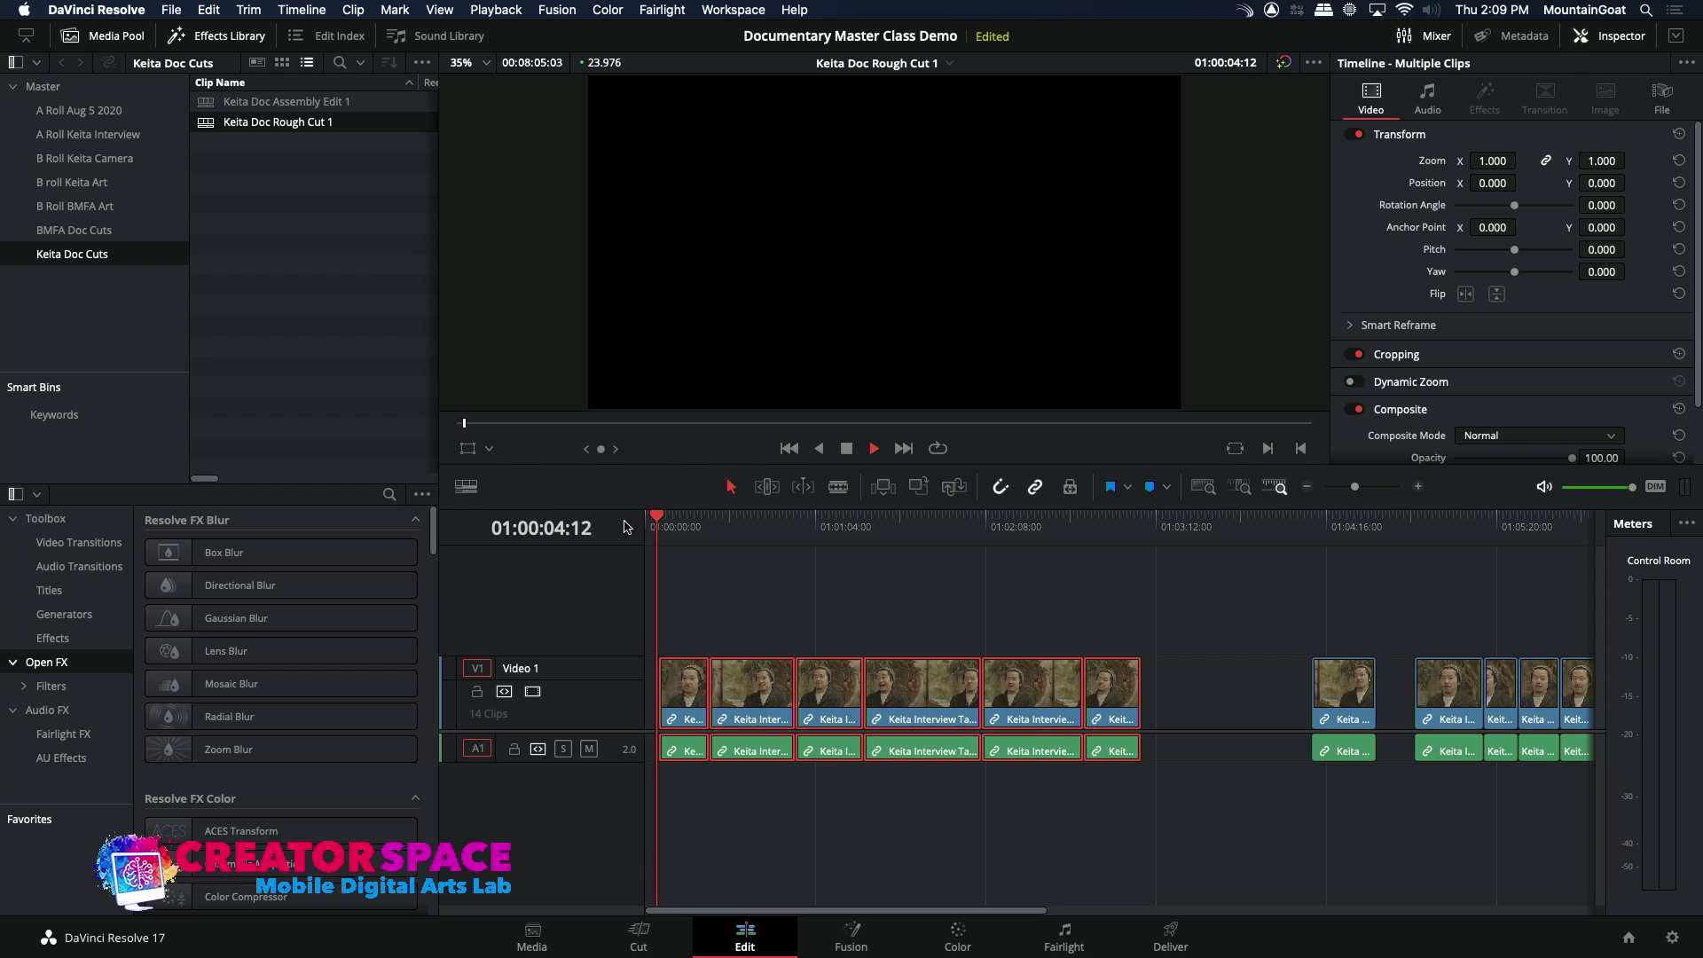
click(1420, 487)
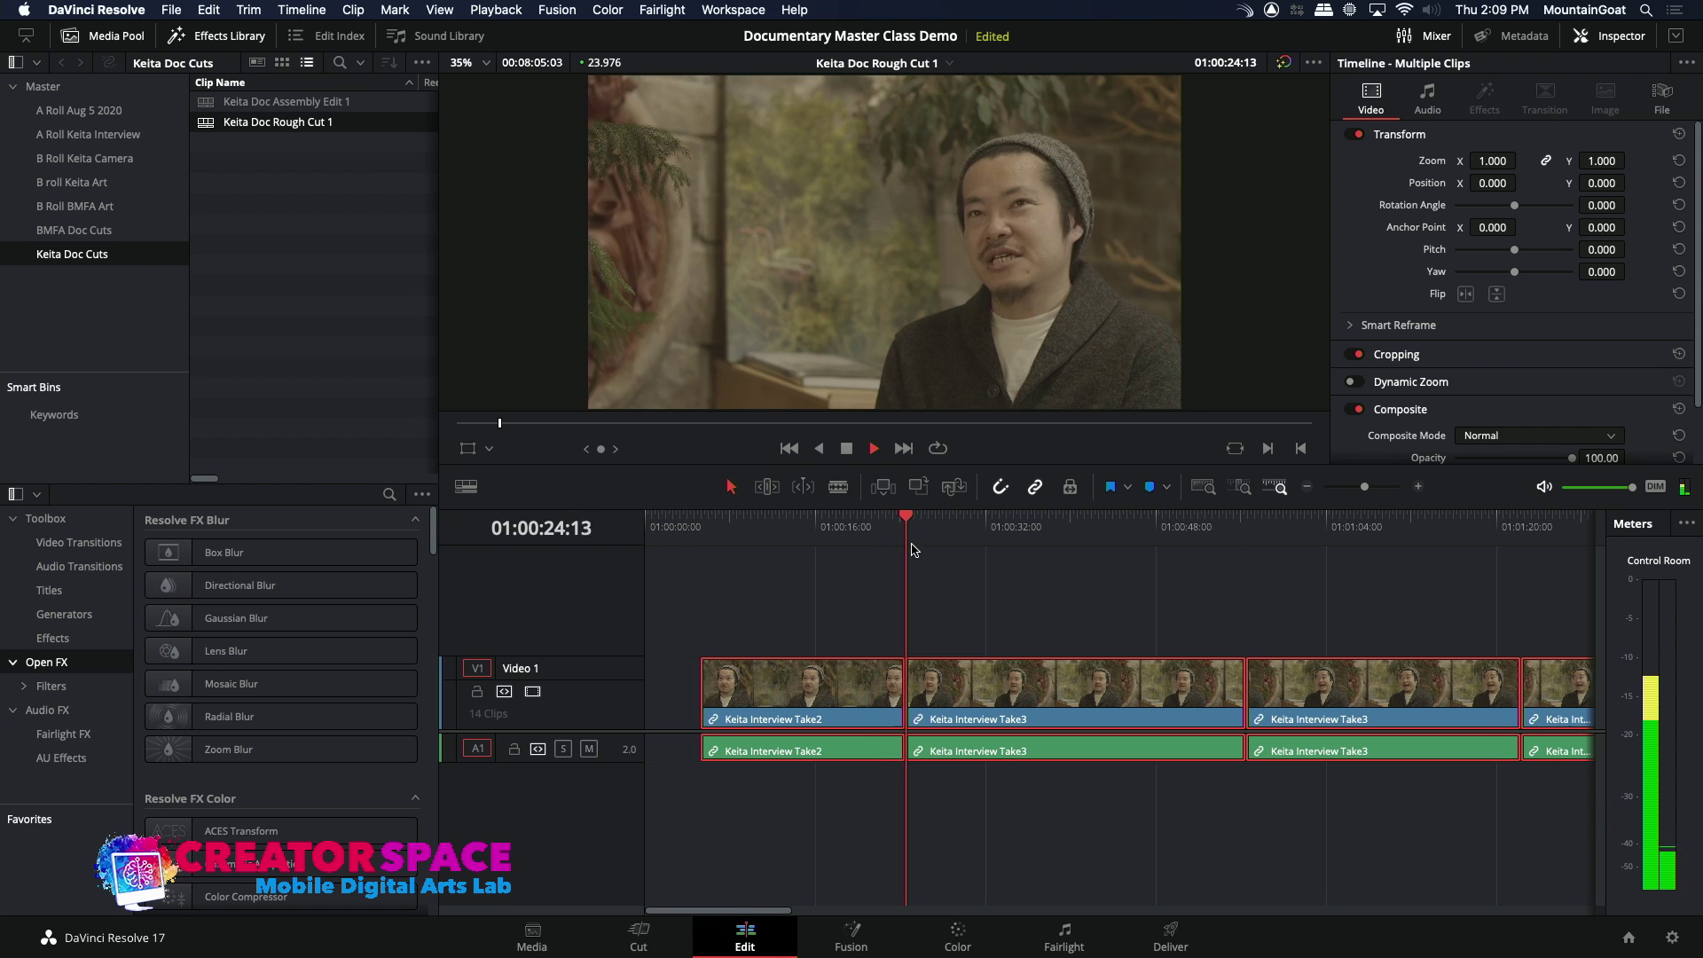
- Replay the last seconds of the first interview clip and trim its end back to 01:00:22:23
click(864, 527)
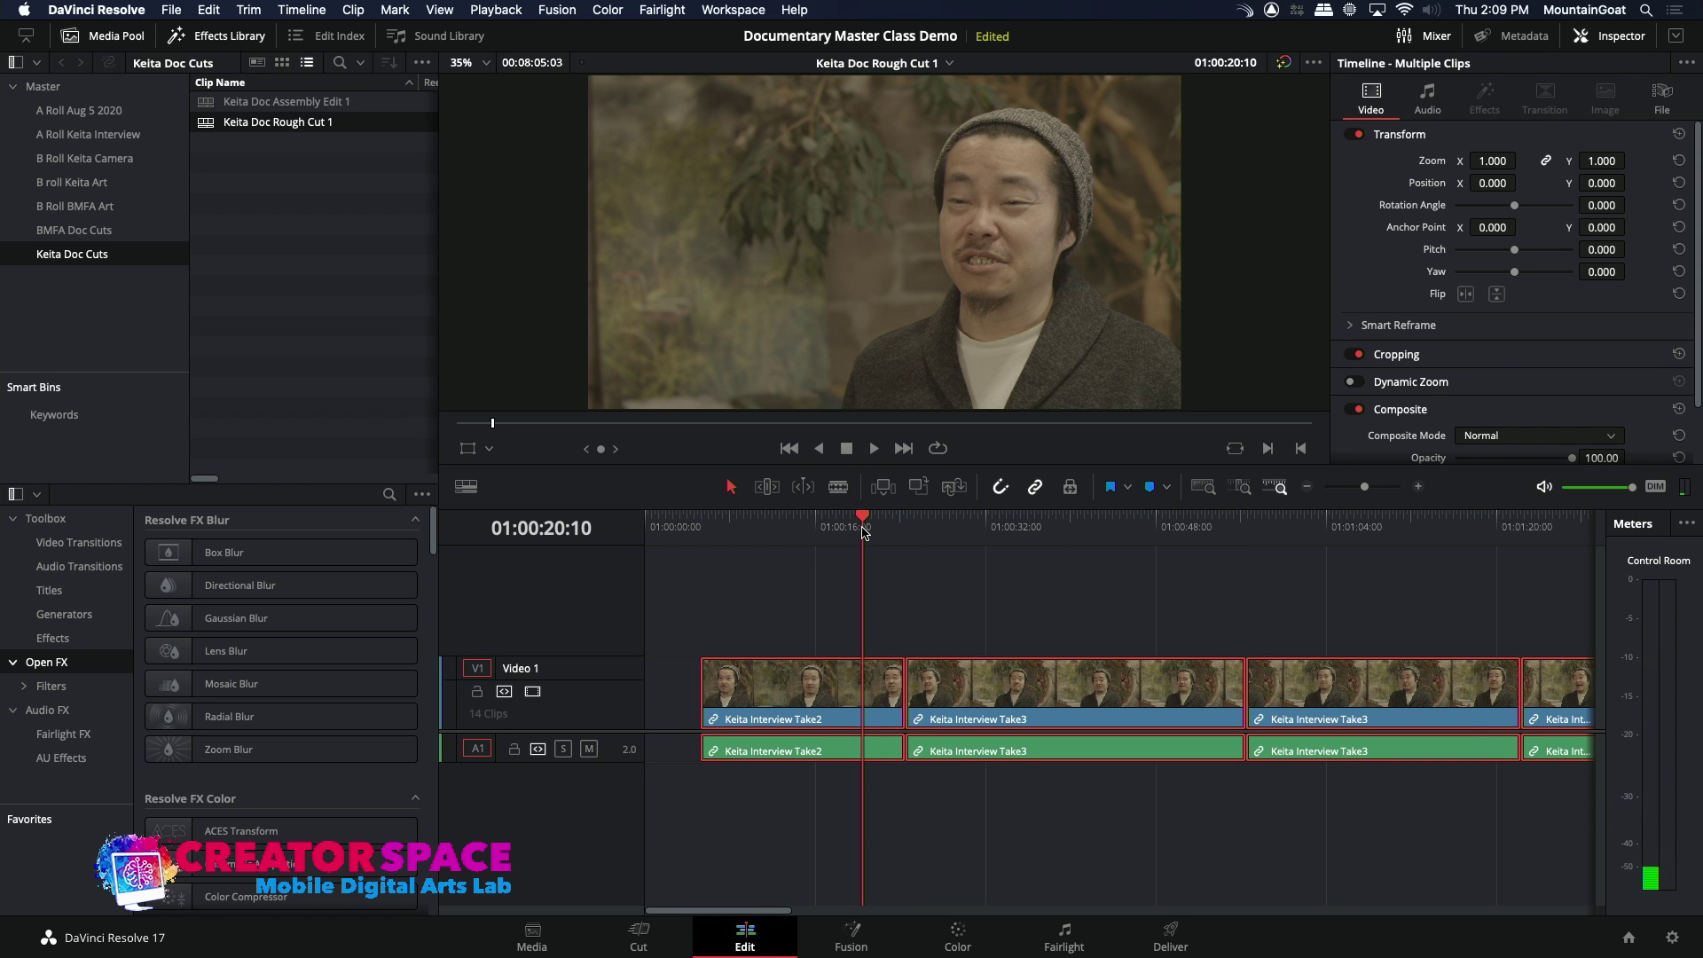
key(space)
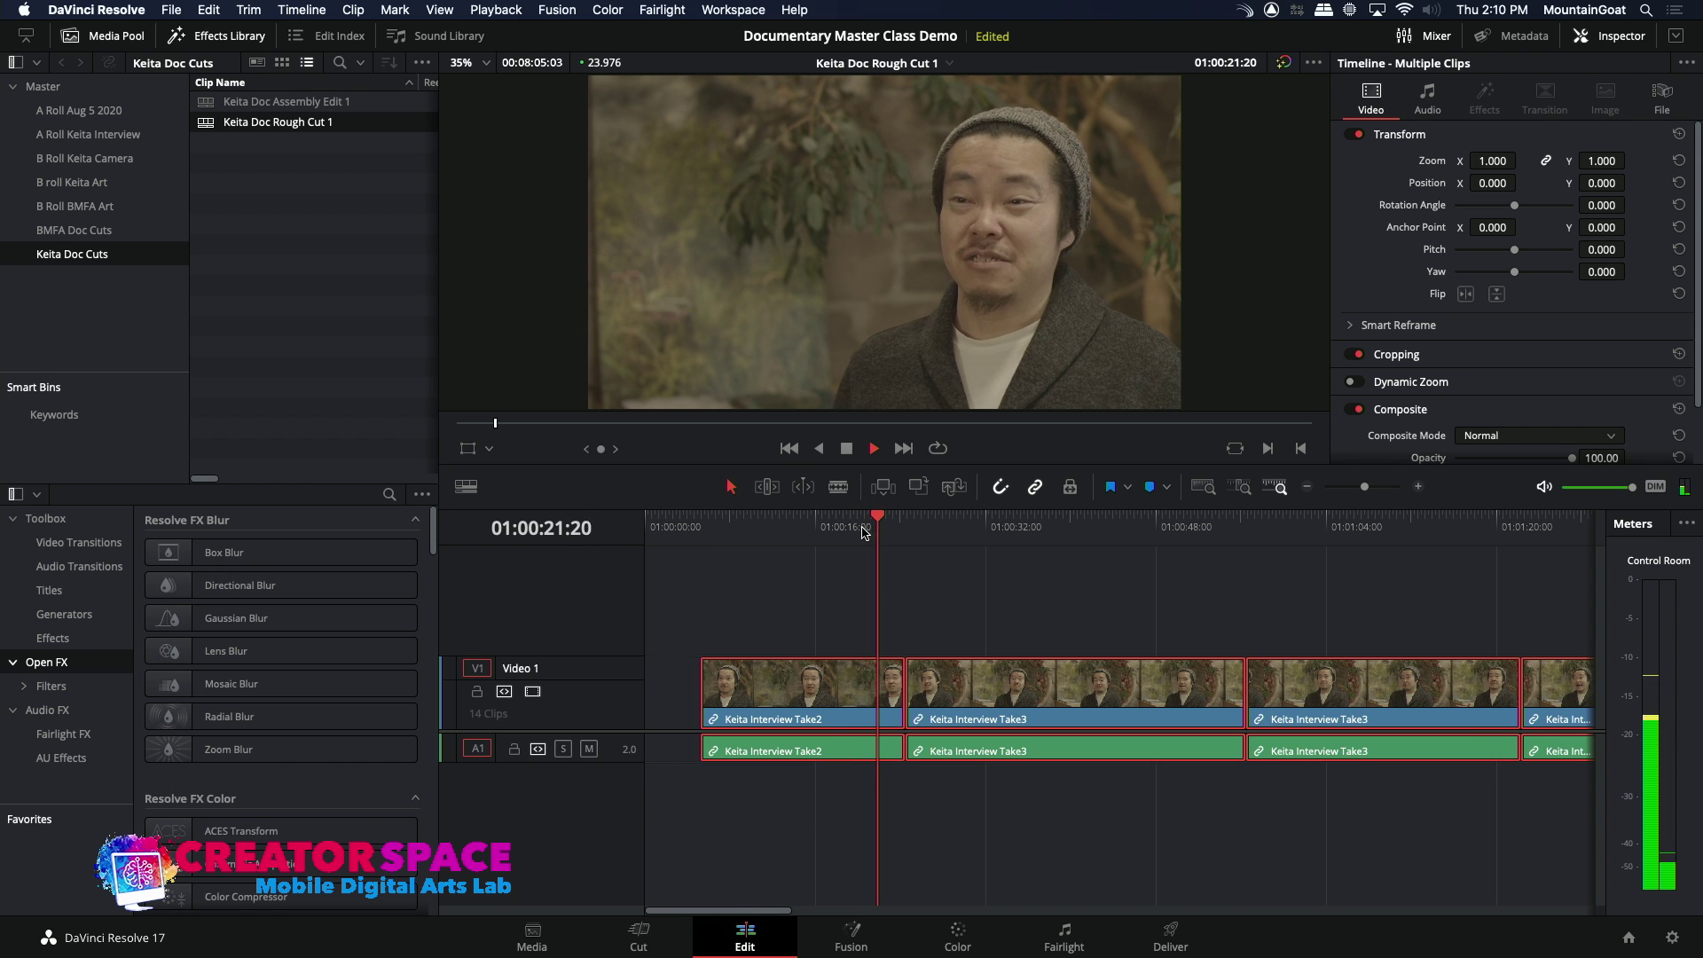
key(space)
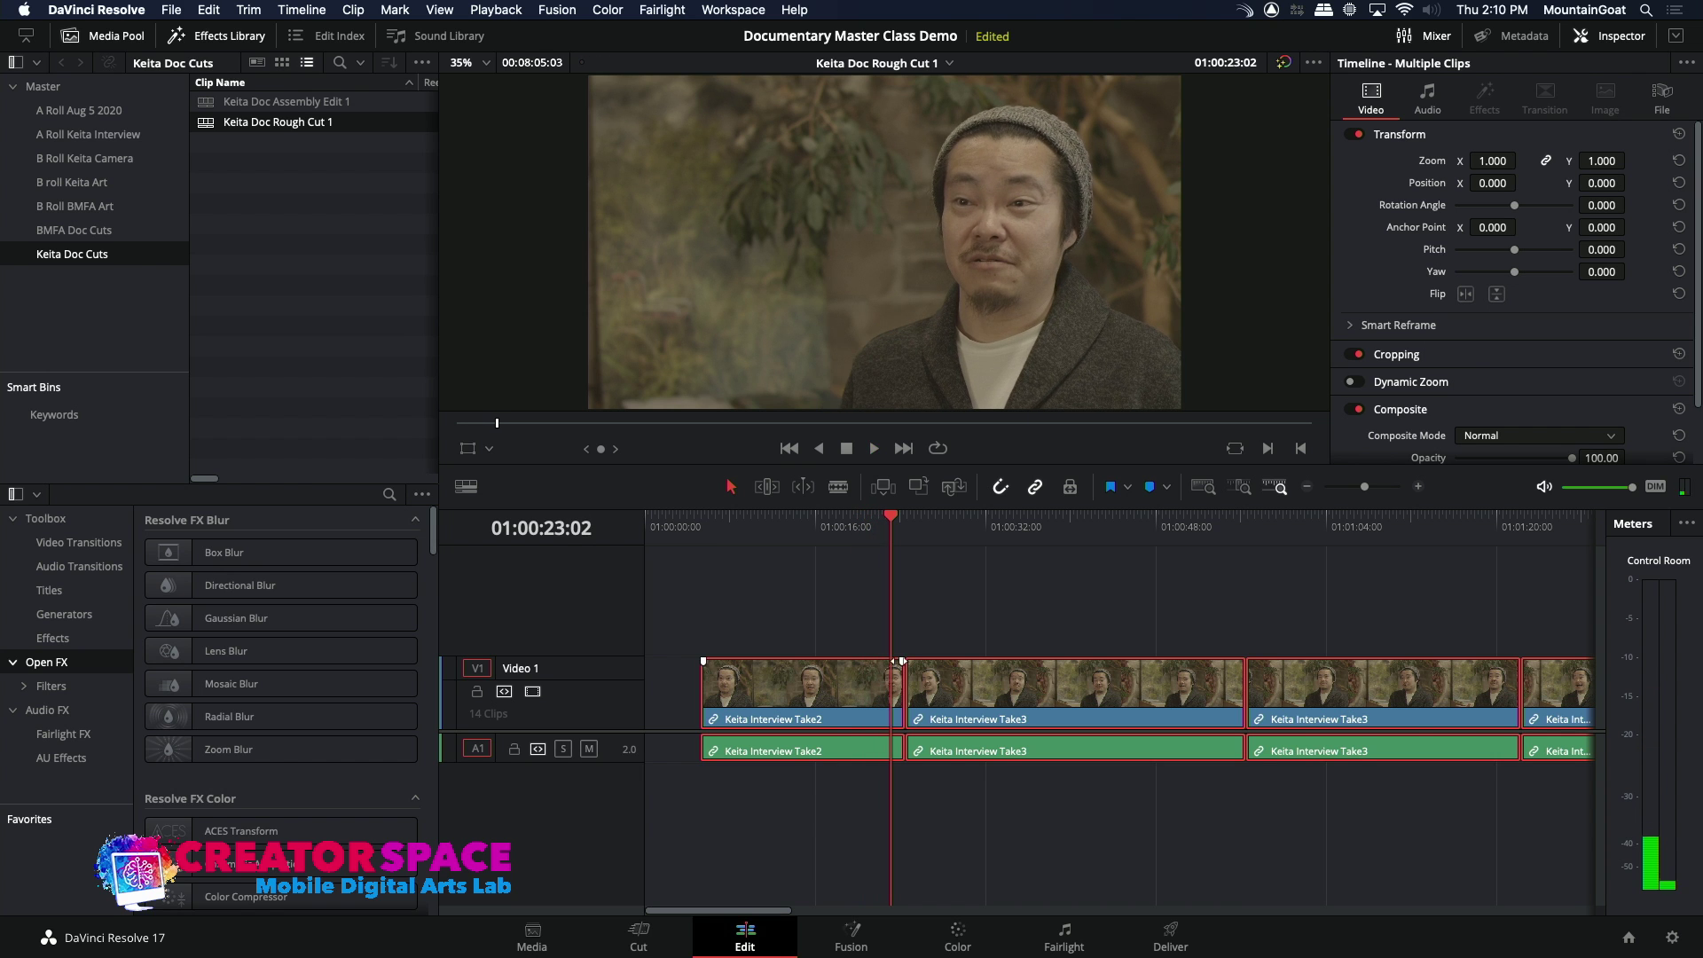
key(Left)
key(Left)
key(Left)
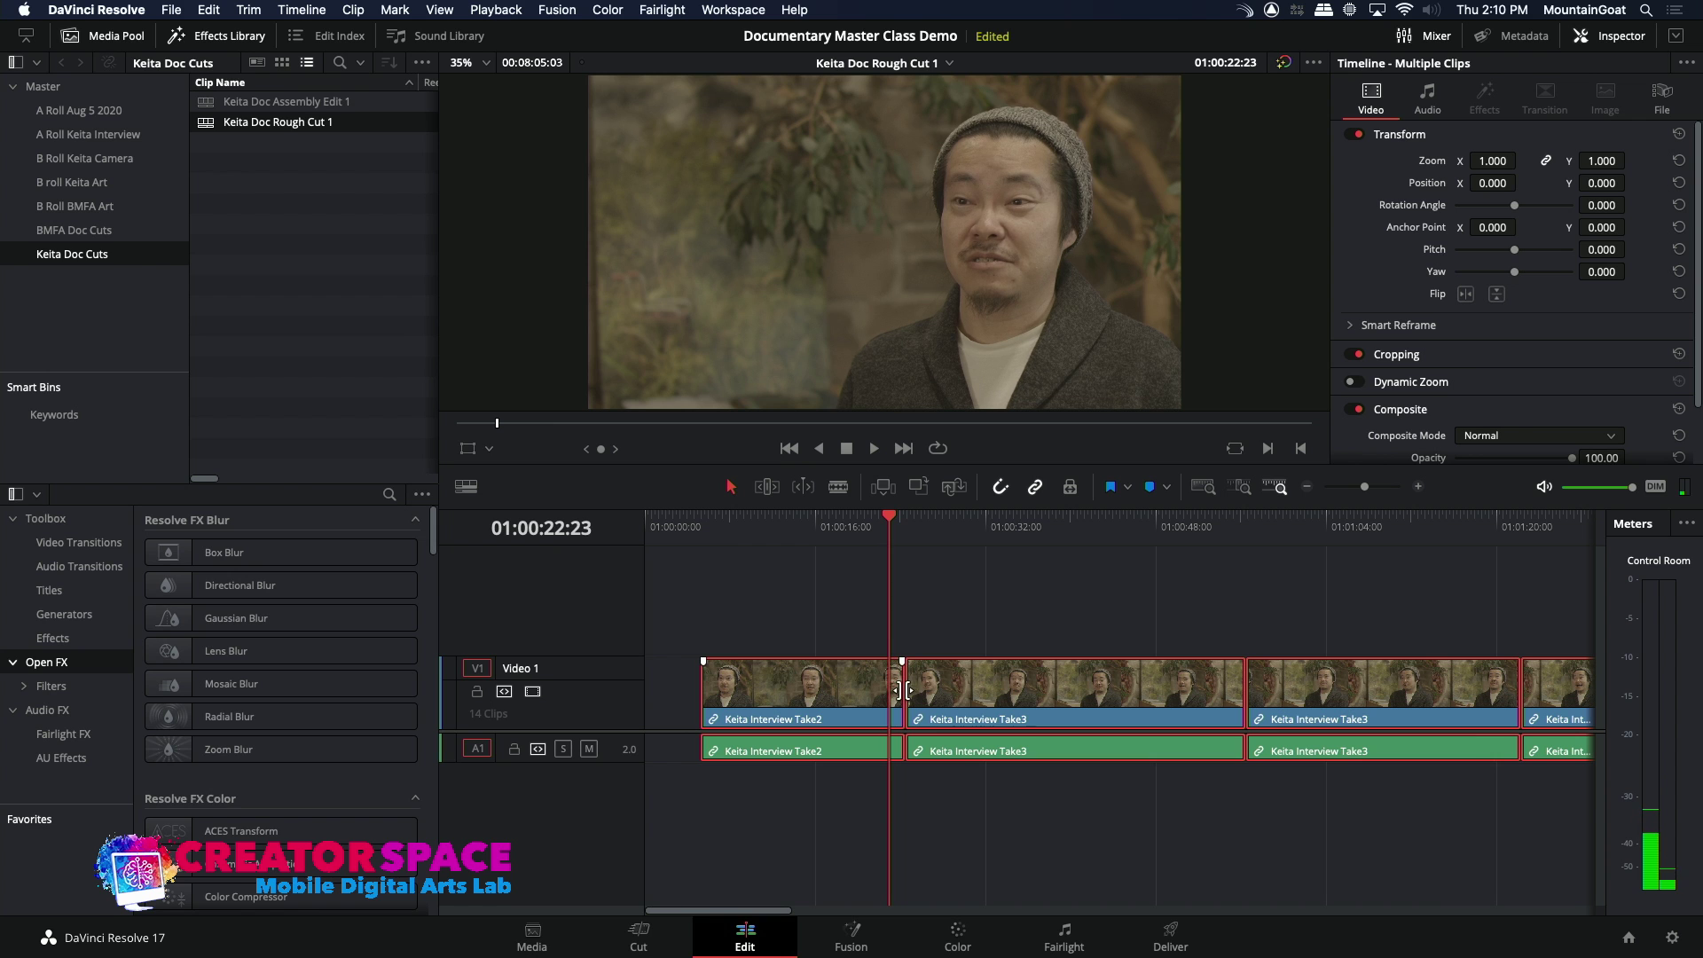
drag(900, 690, 887, 690)
- Play back the trimmed ending of the first interview clip and the gap following it
click(851, 528)
key(space)
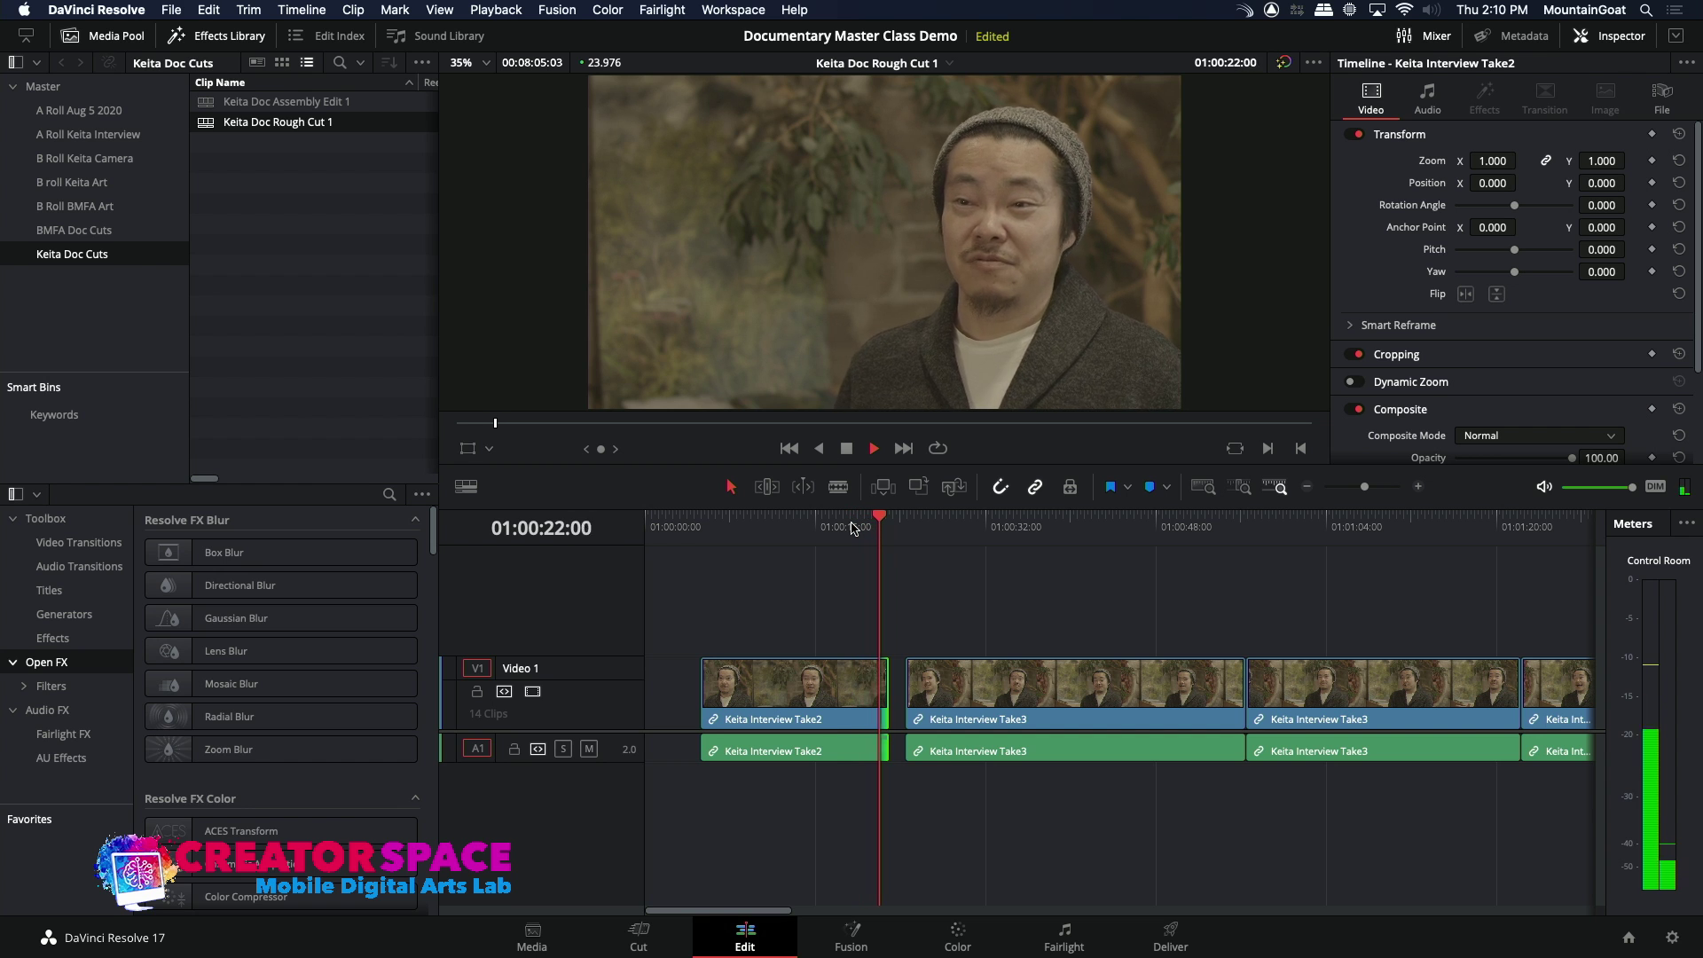
key(space)
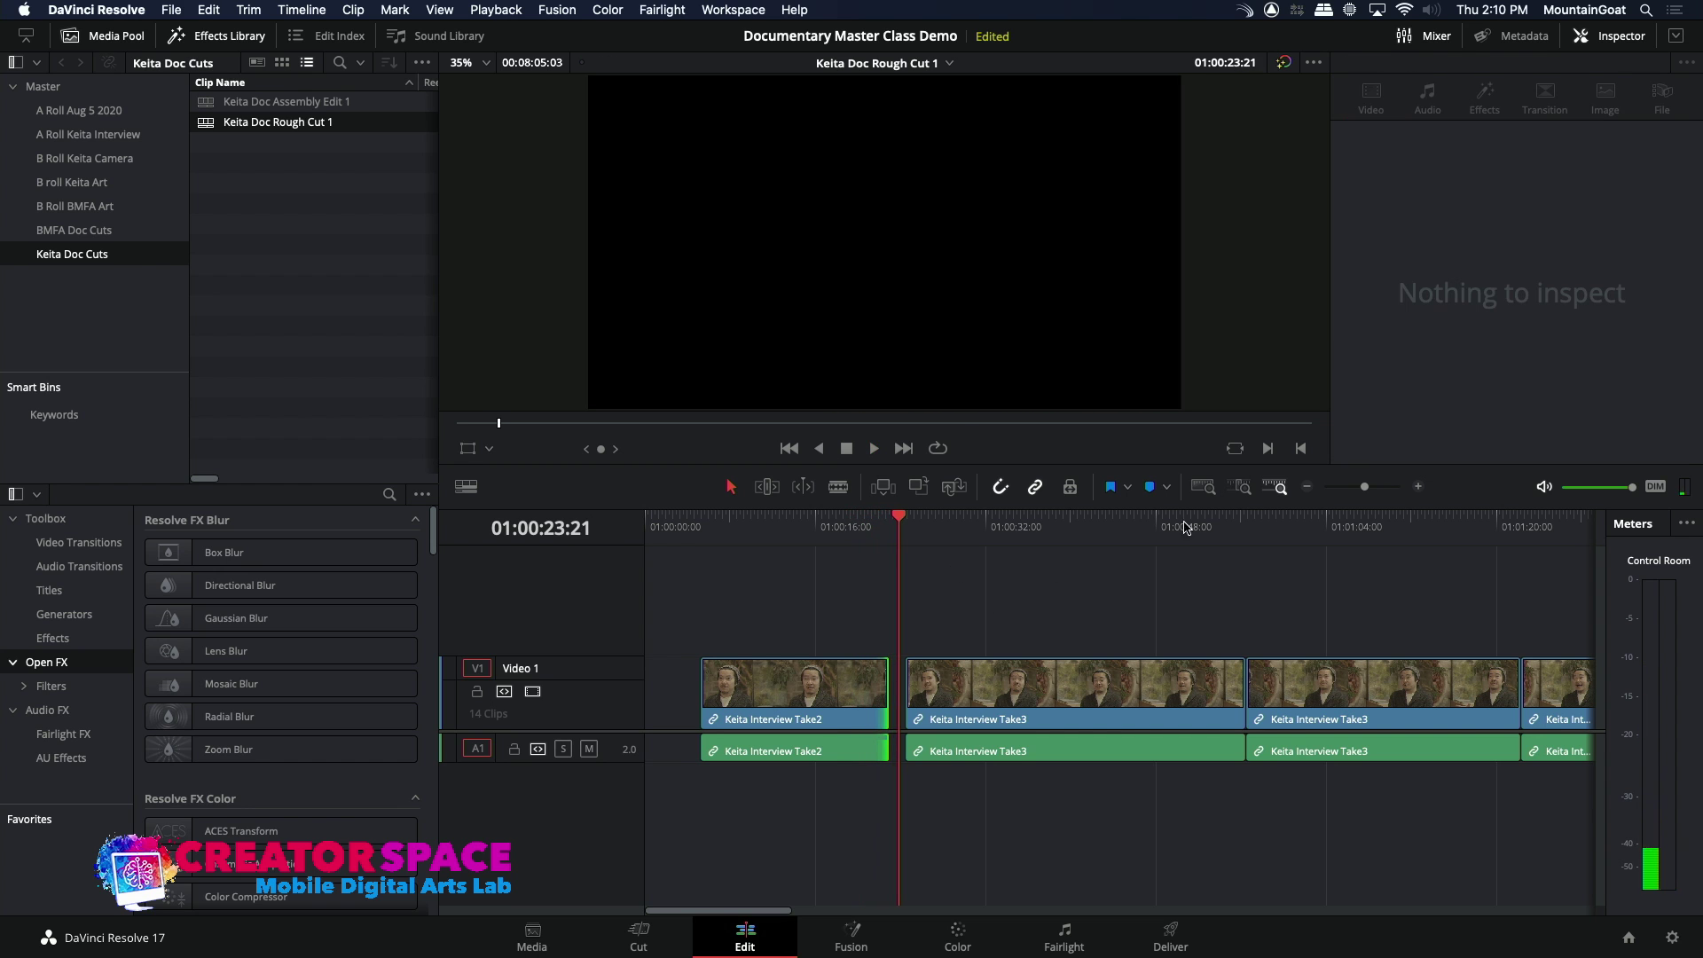
- Play through the second interview clip and trim its end back to 01:00:55:16
click(1306, 487)
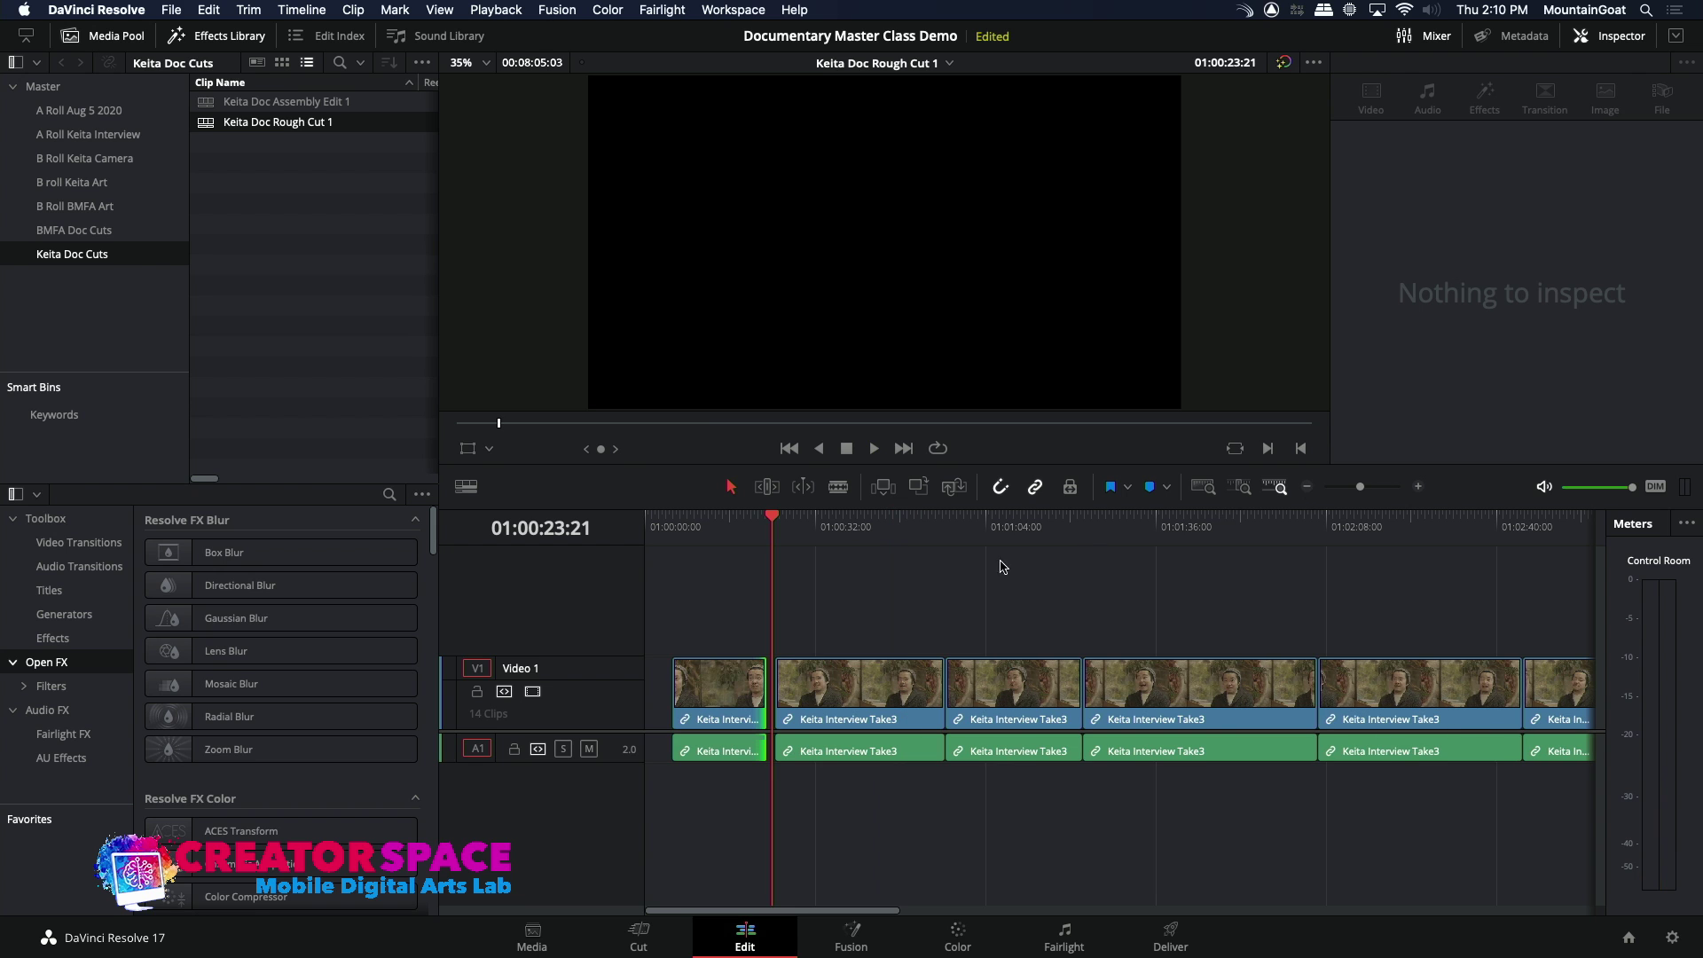
drag(760, 541, 779, 532)
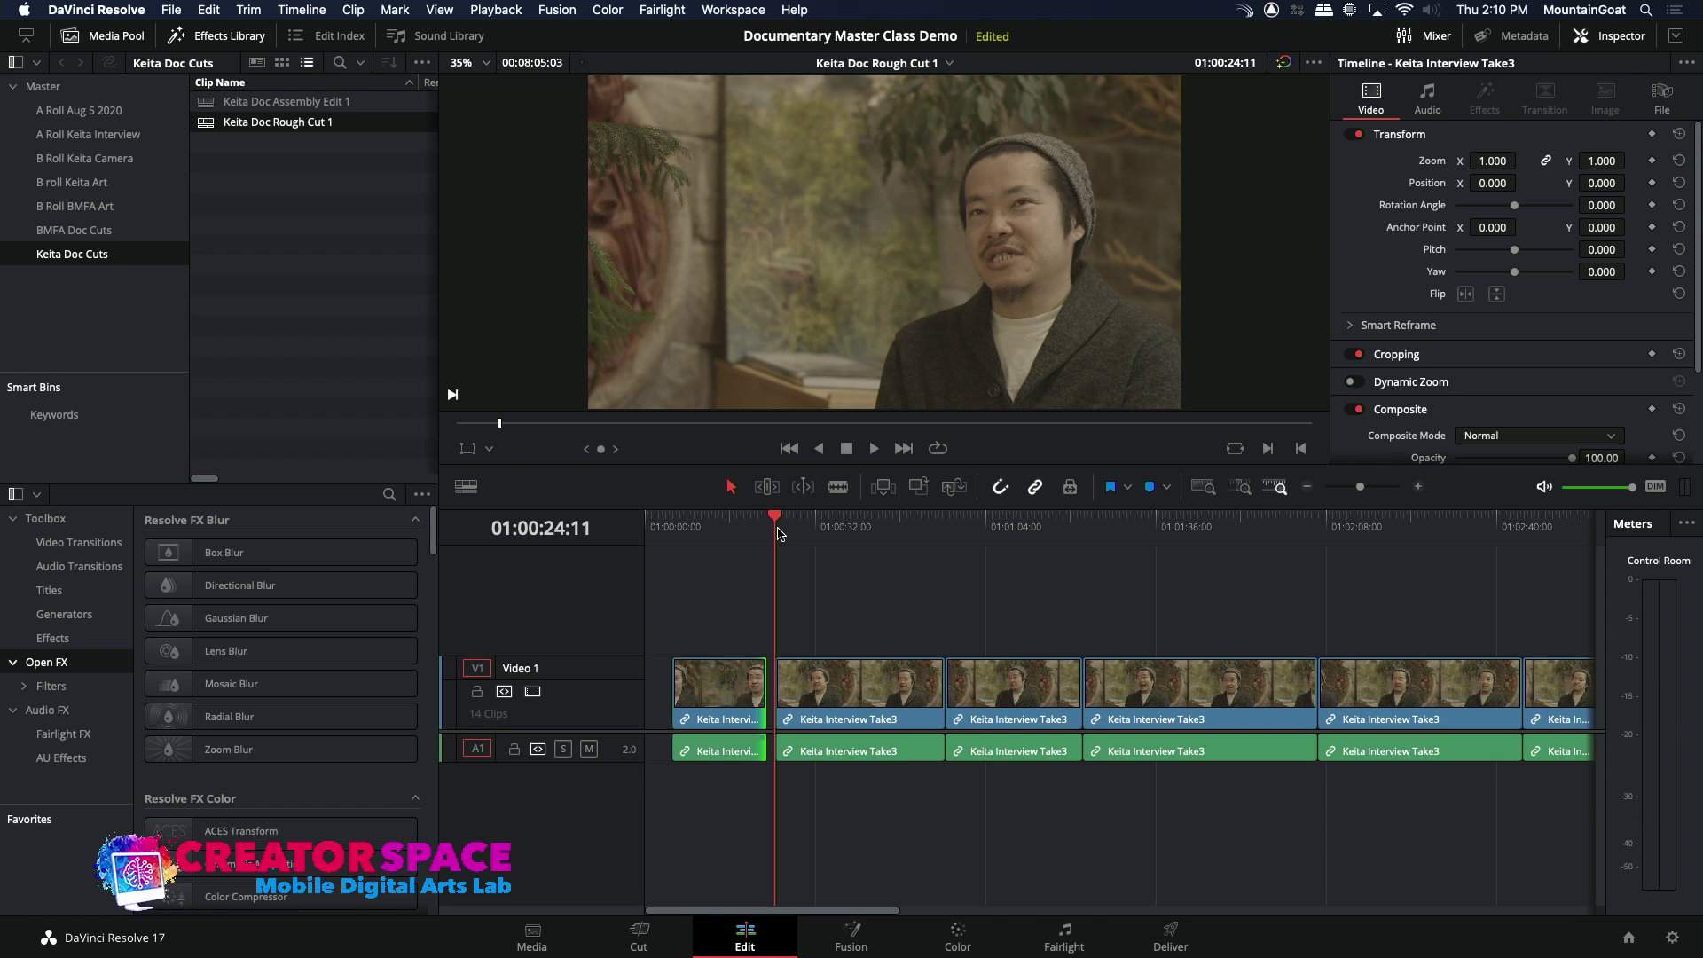
drag(772, 531, 766, 523)
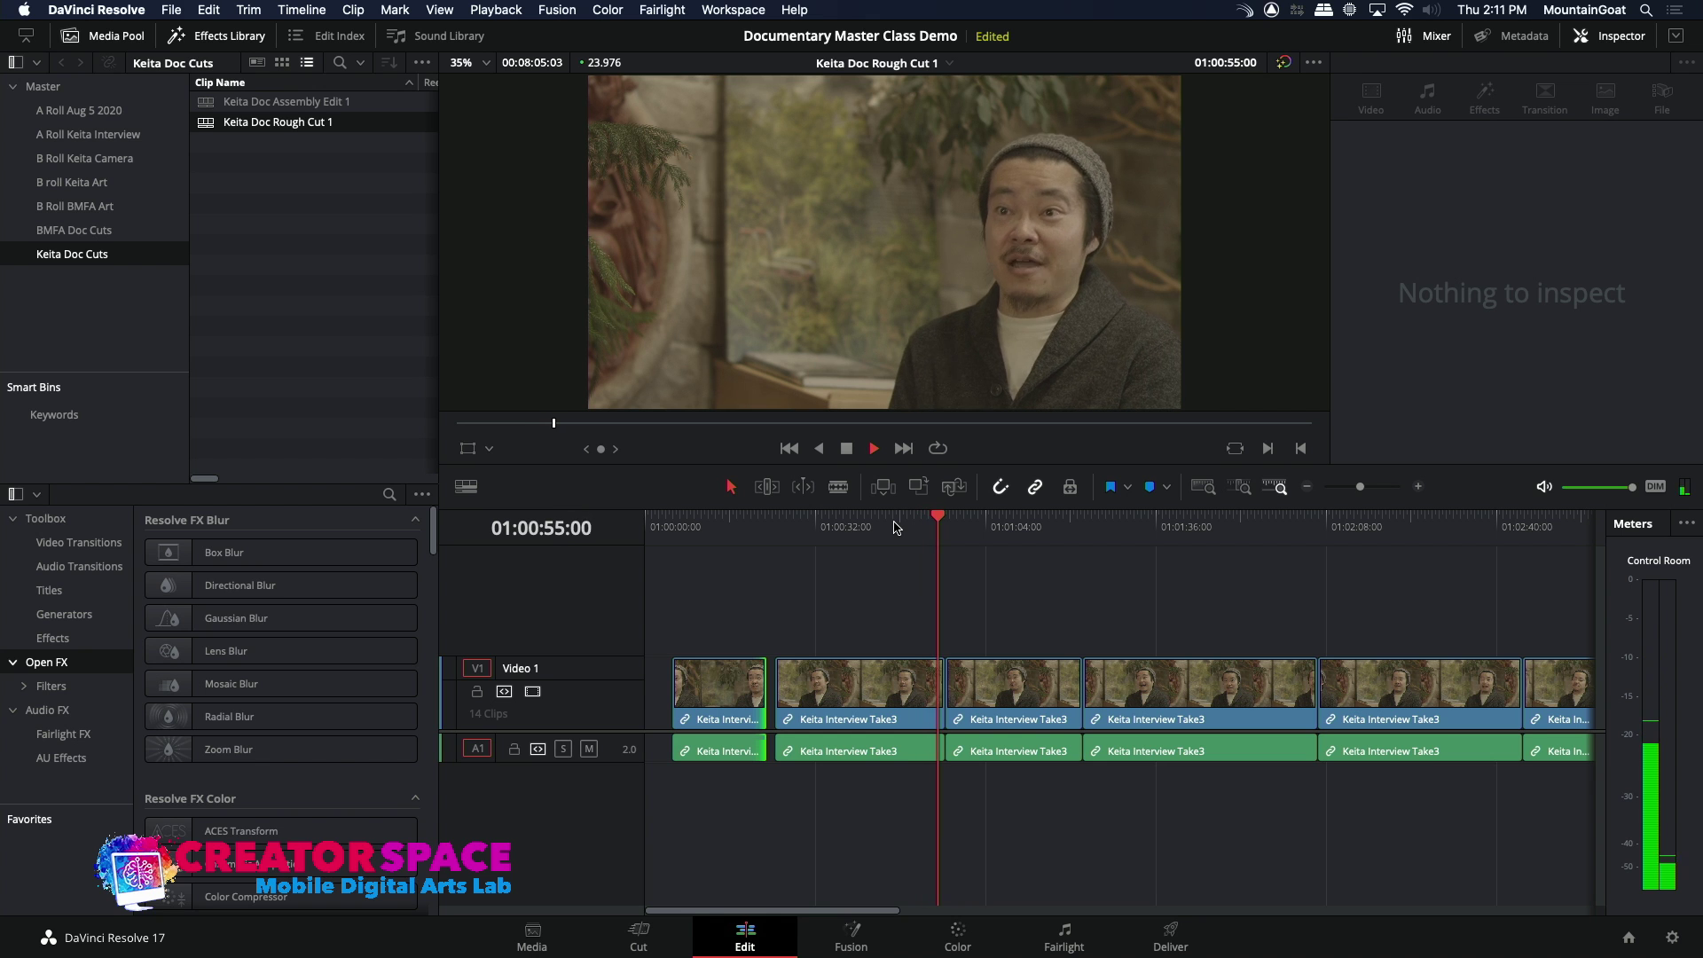
click(938, 698)
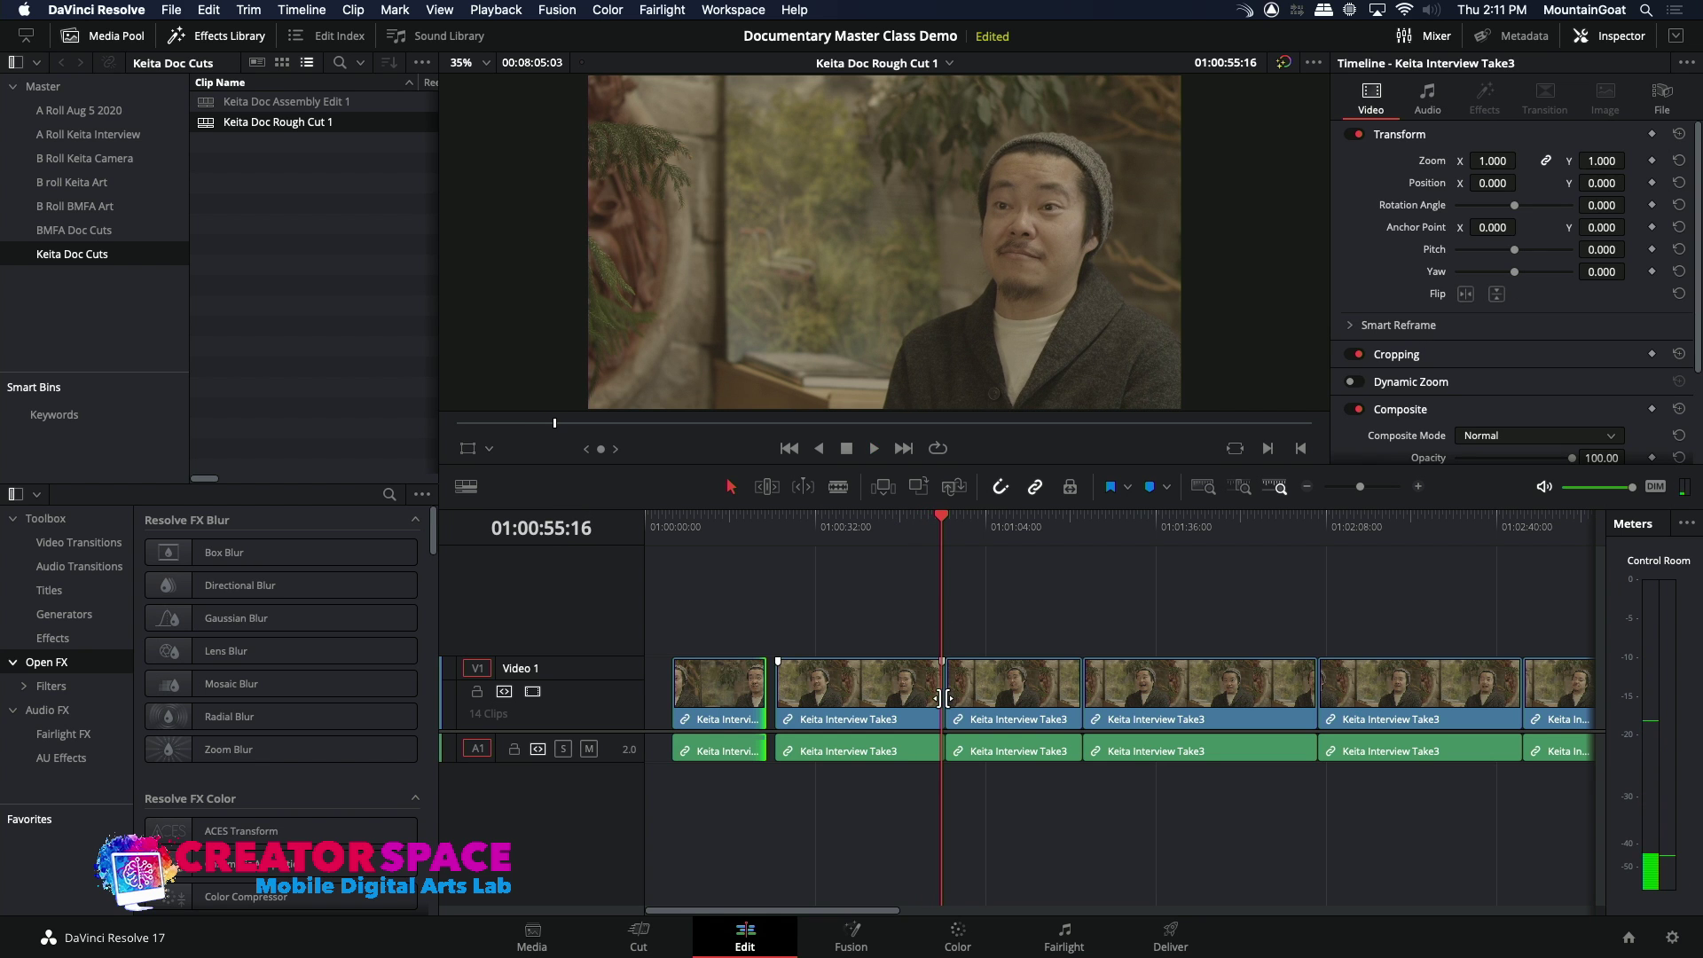
click(1418, 487)
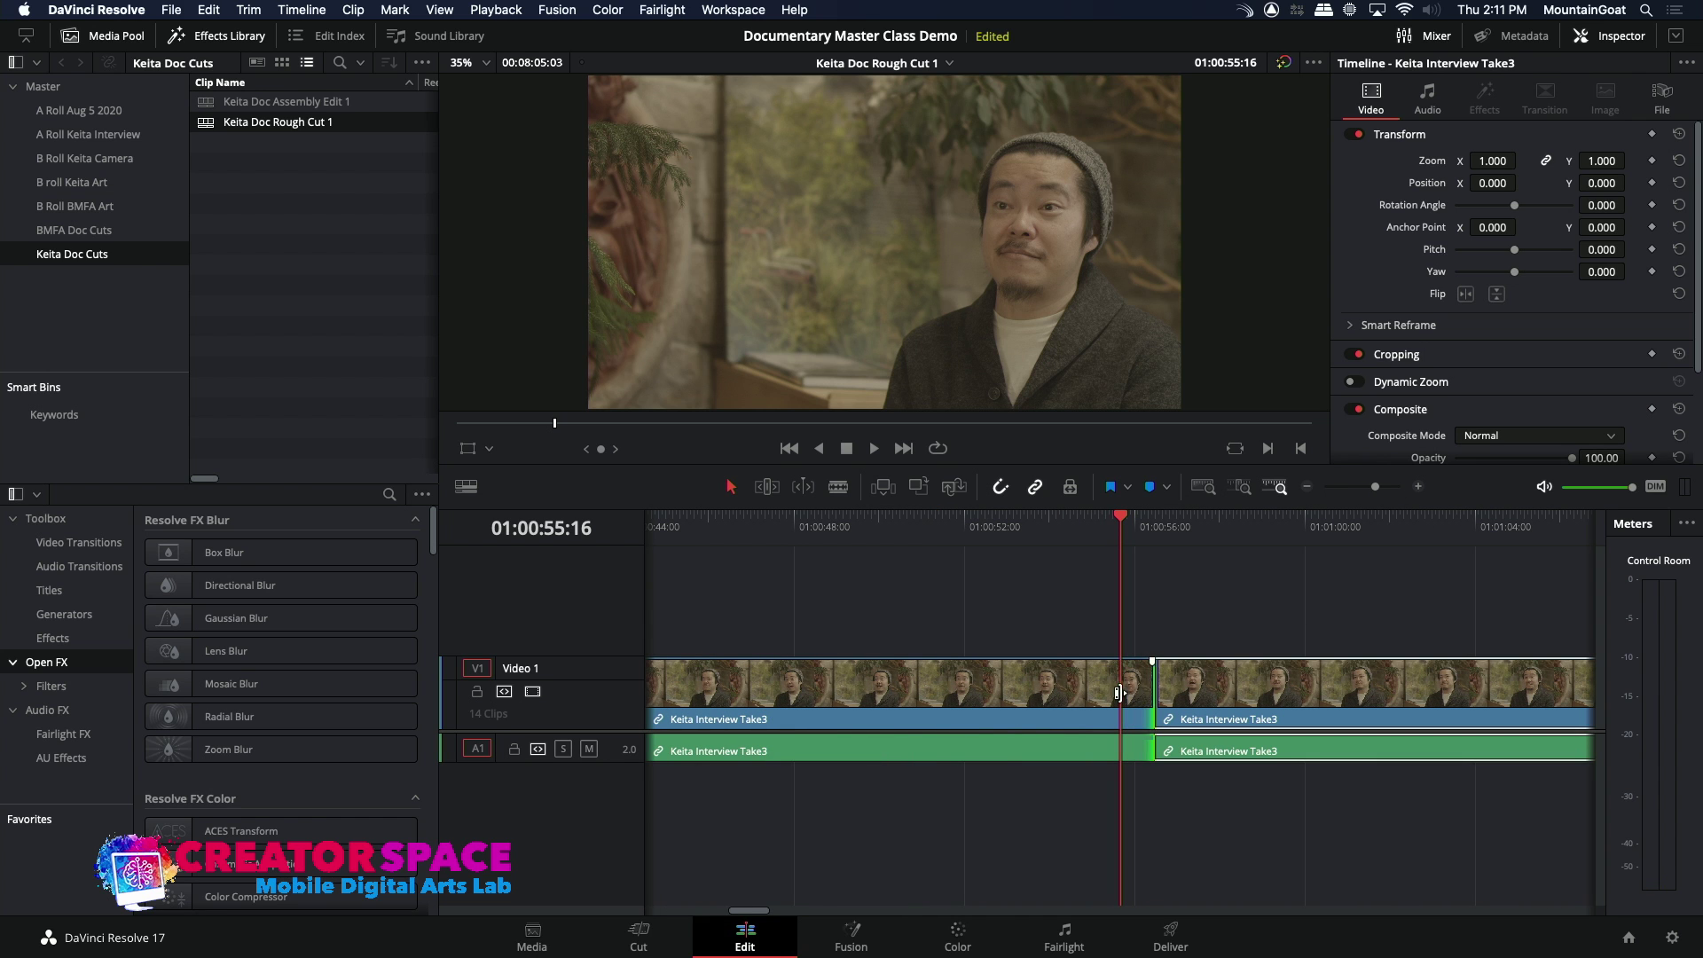
drag(1146, 687, 1120, 688)
- Play through the third interview clip to review its content and ending
key(space)
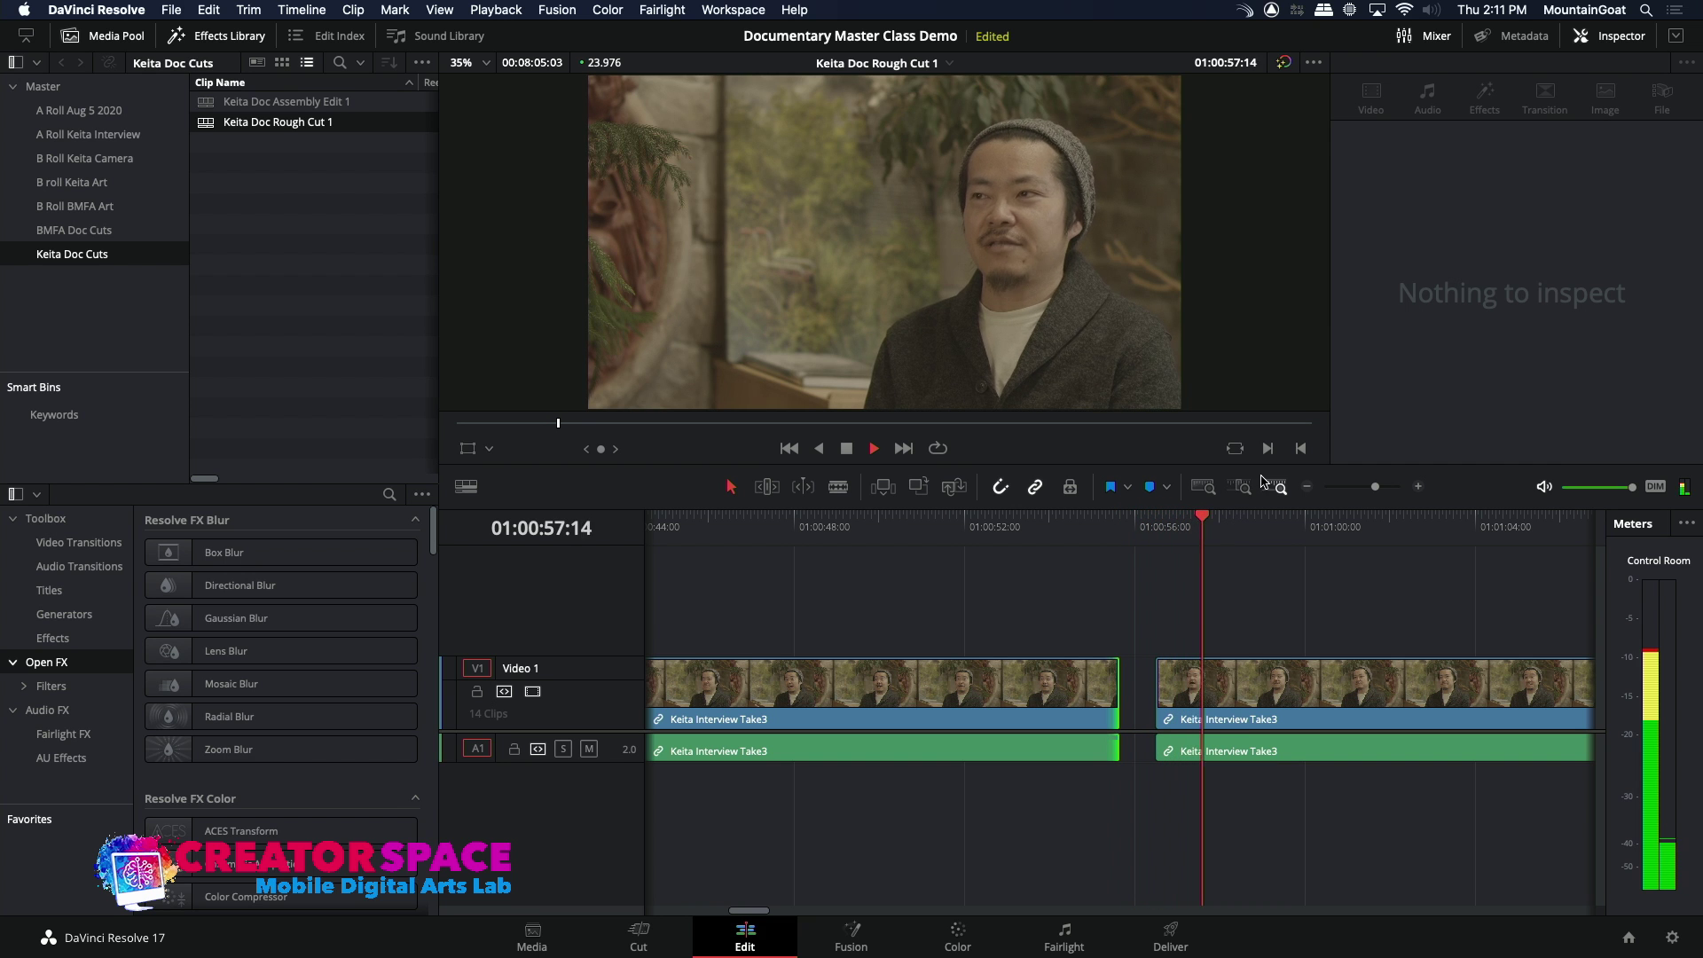
click(1307, 487)
click(1307, 487)
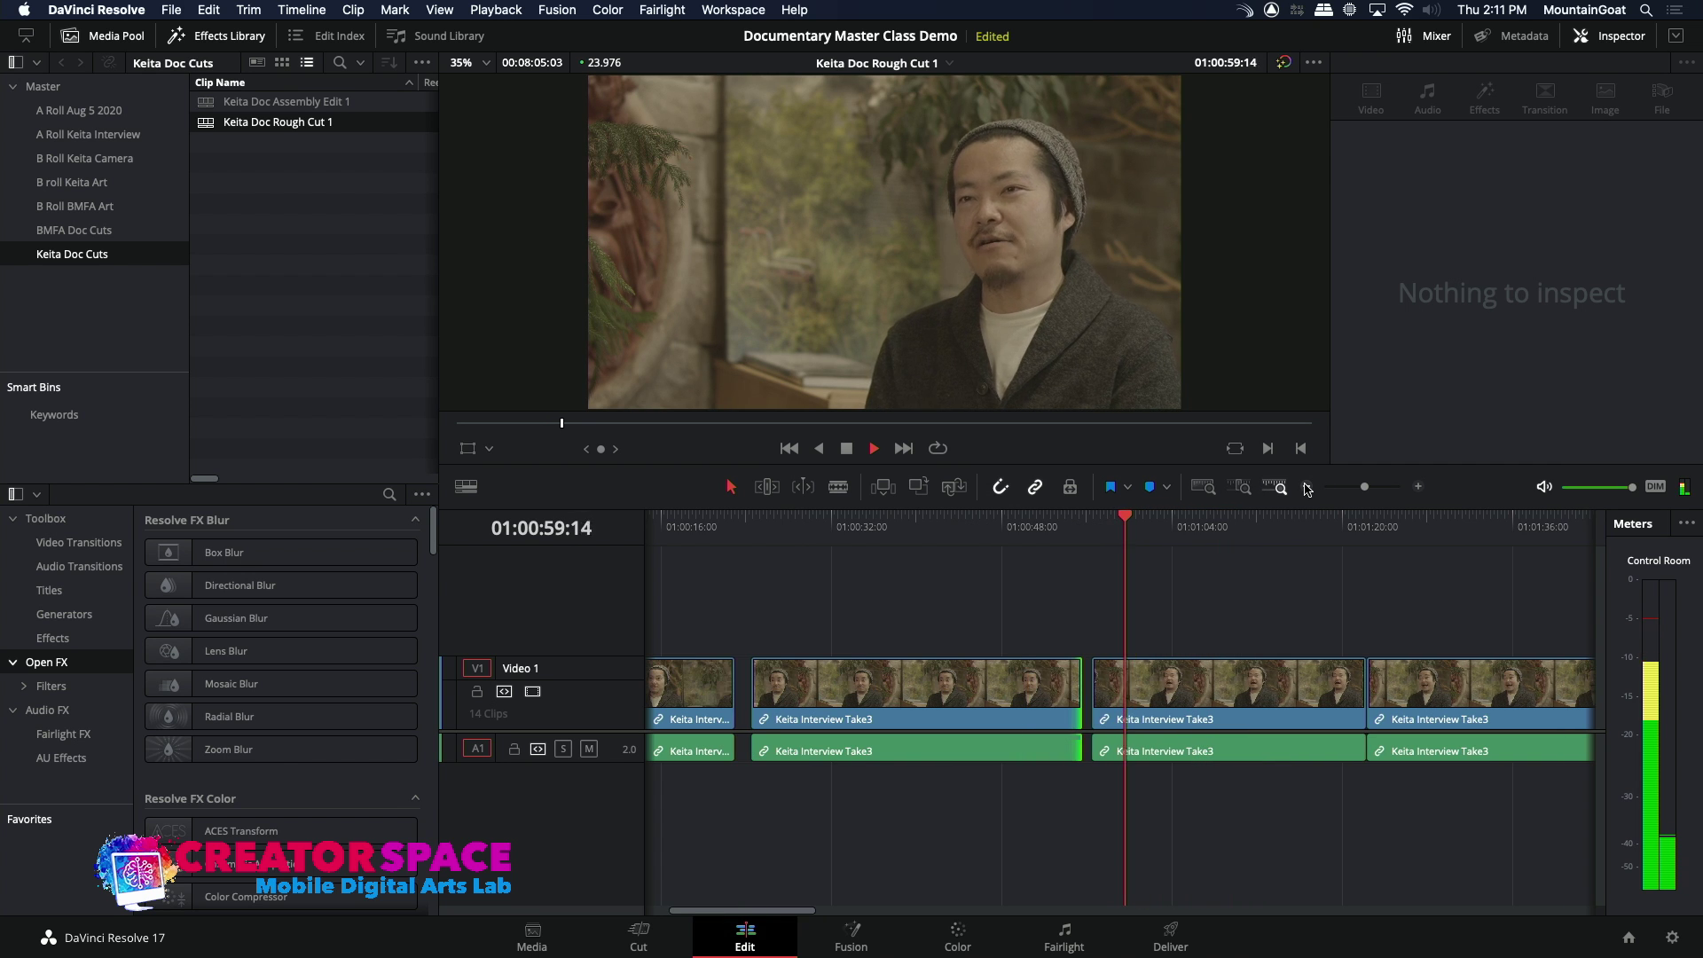
click(1307, 487)
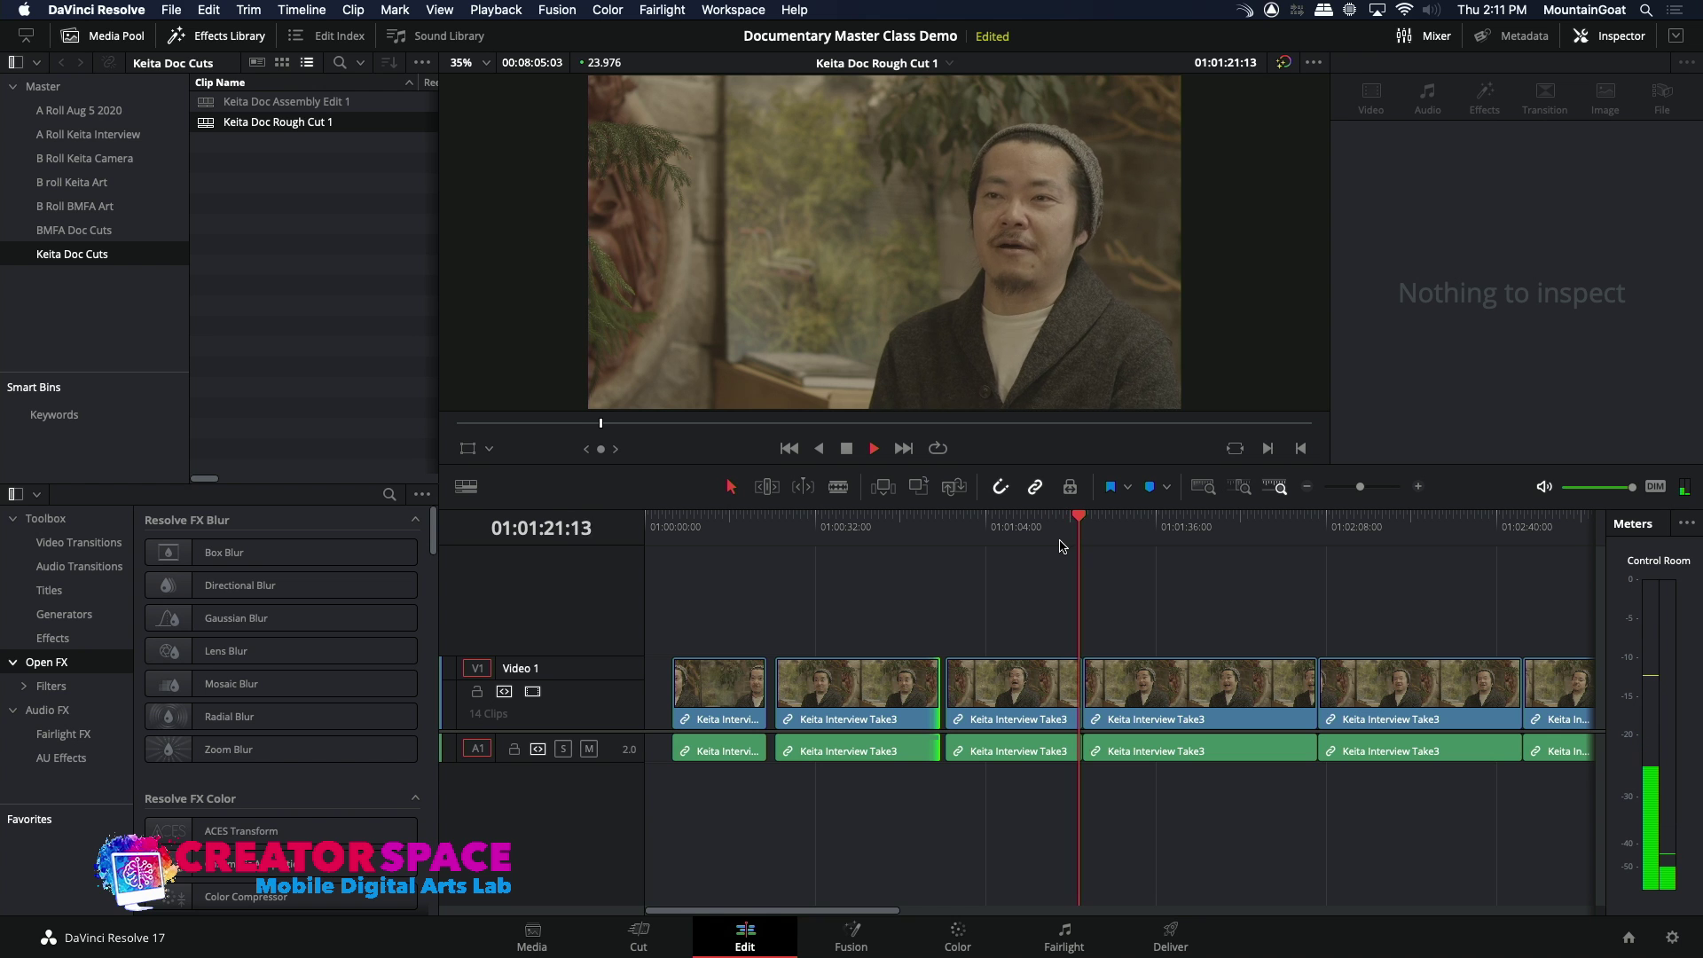
key(space)
- Replay the last seconds of the third interview clip and trim its end back to 01:01:17:18
click(1041, 526)
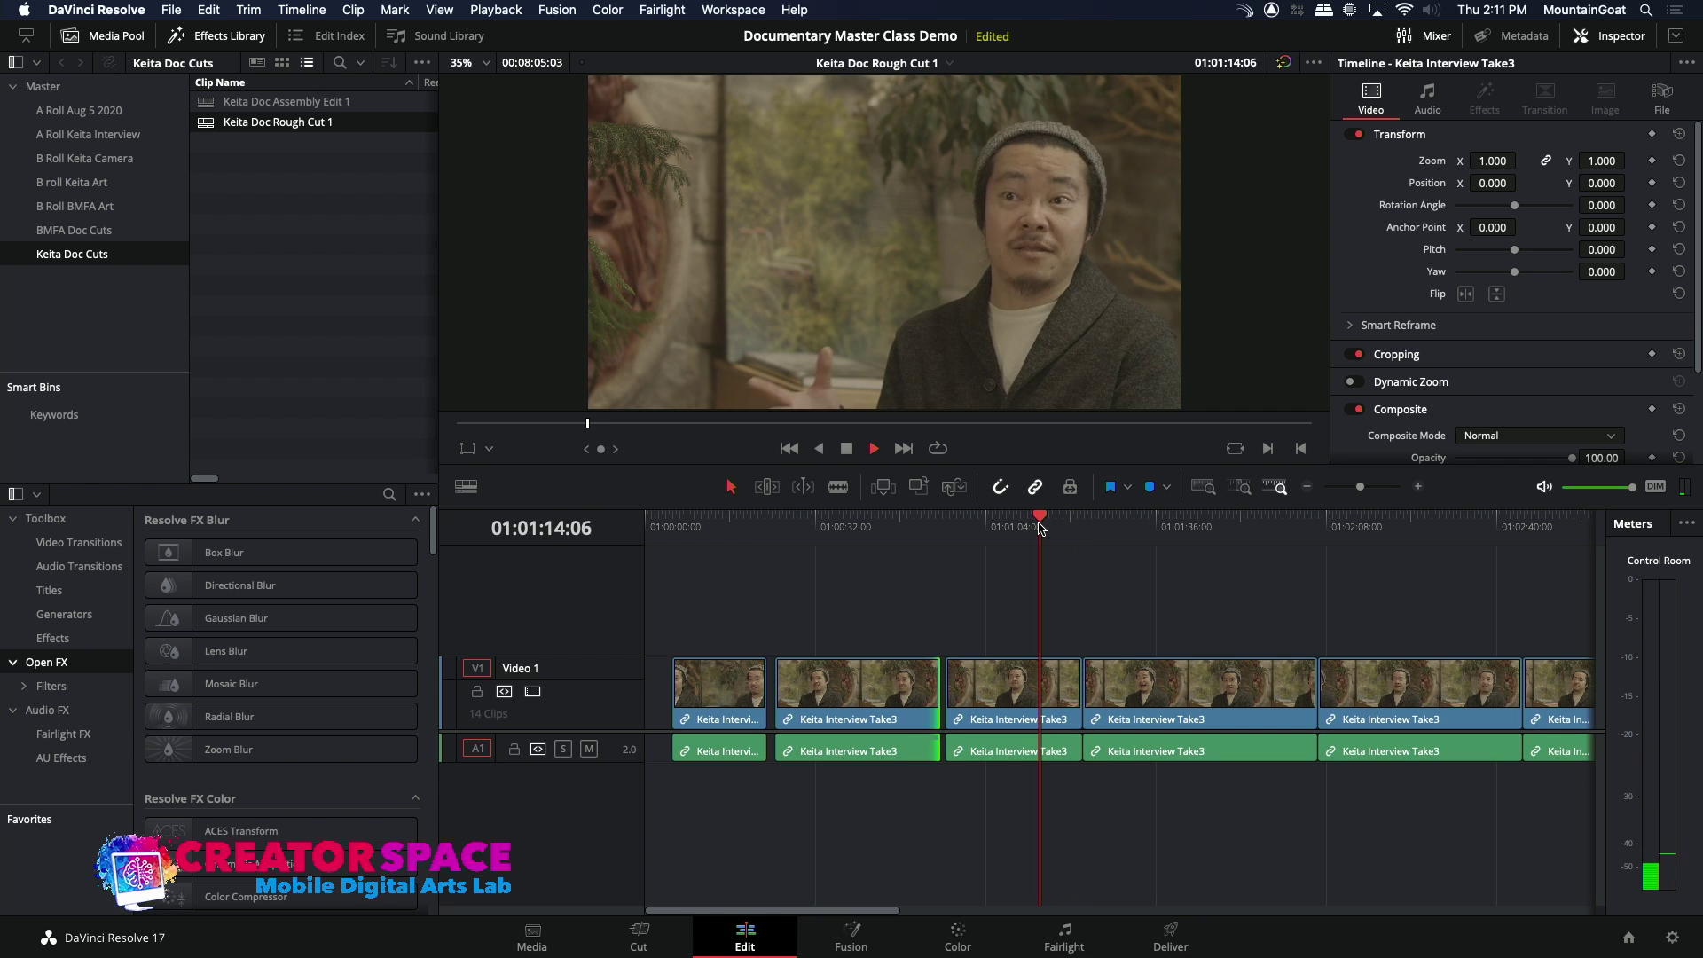
key(space)
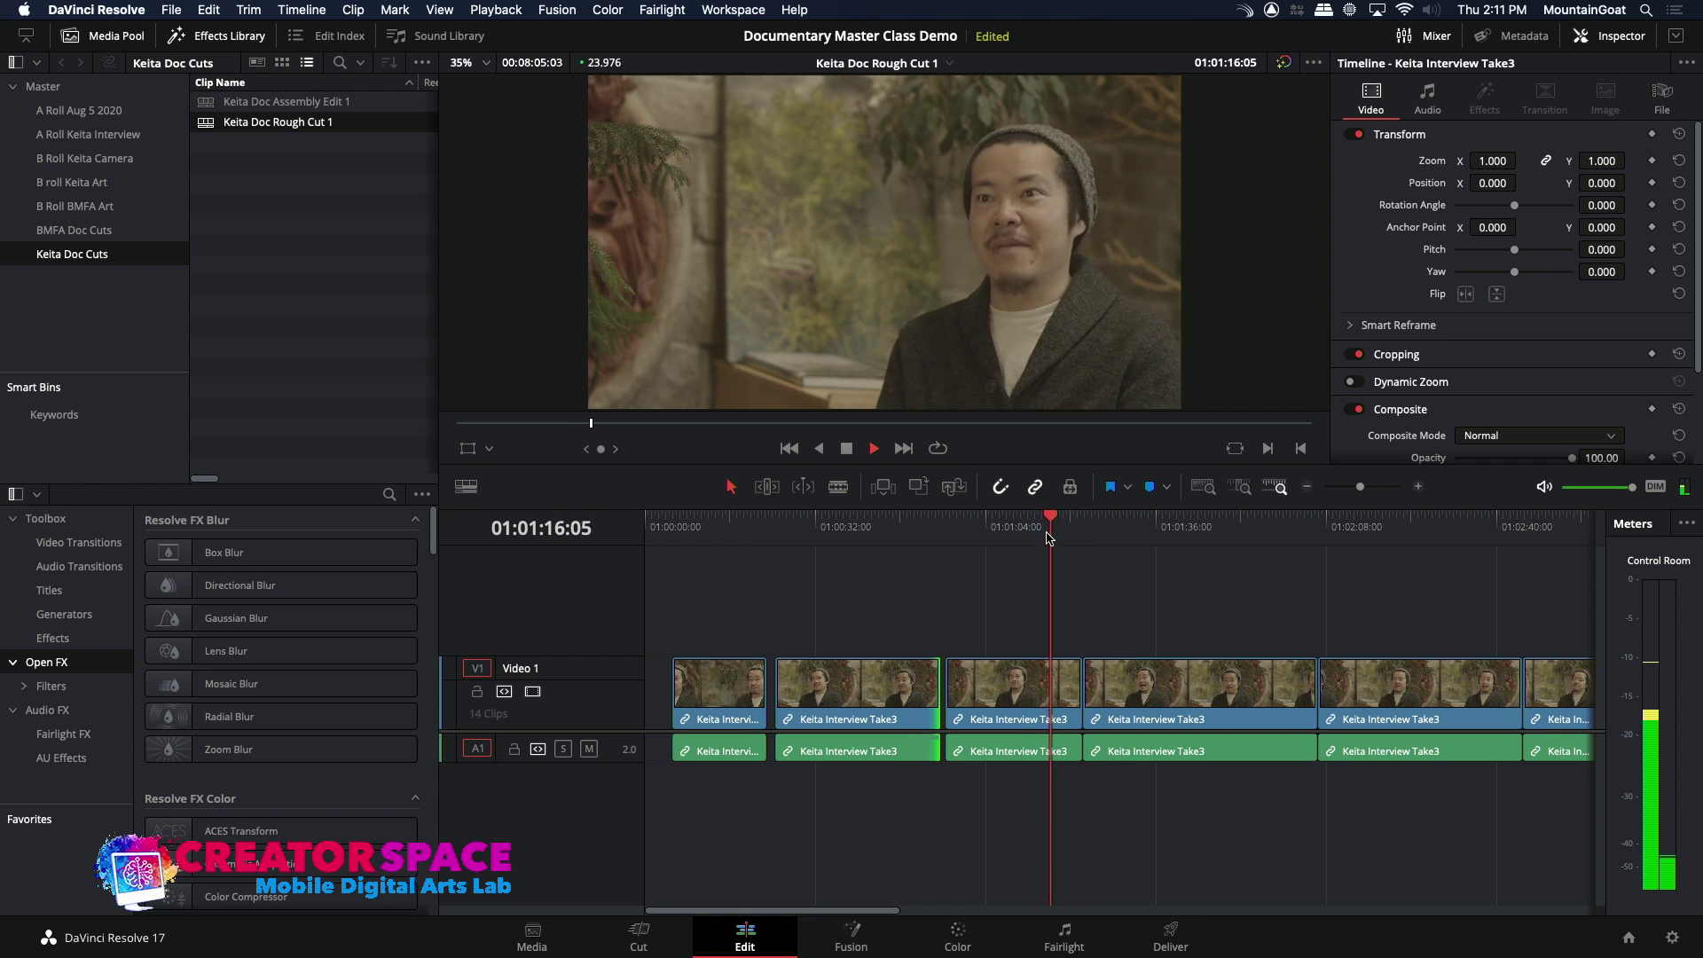
key(space)
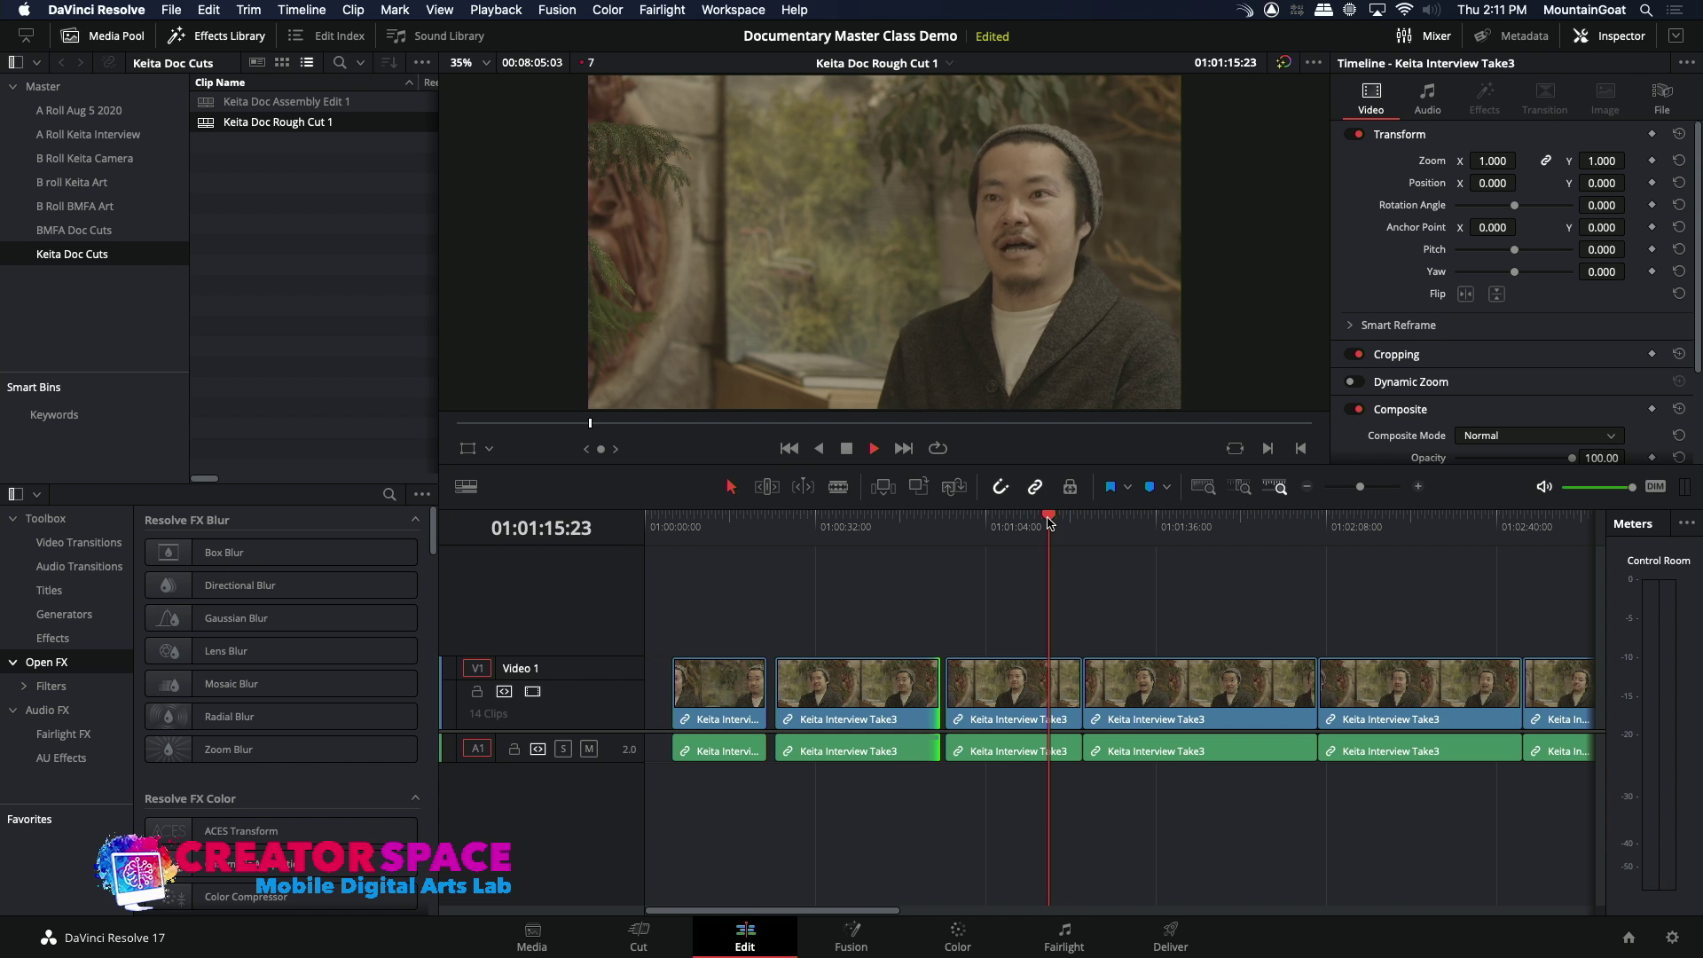
key(space)
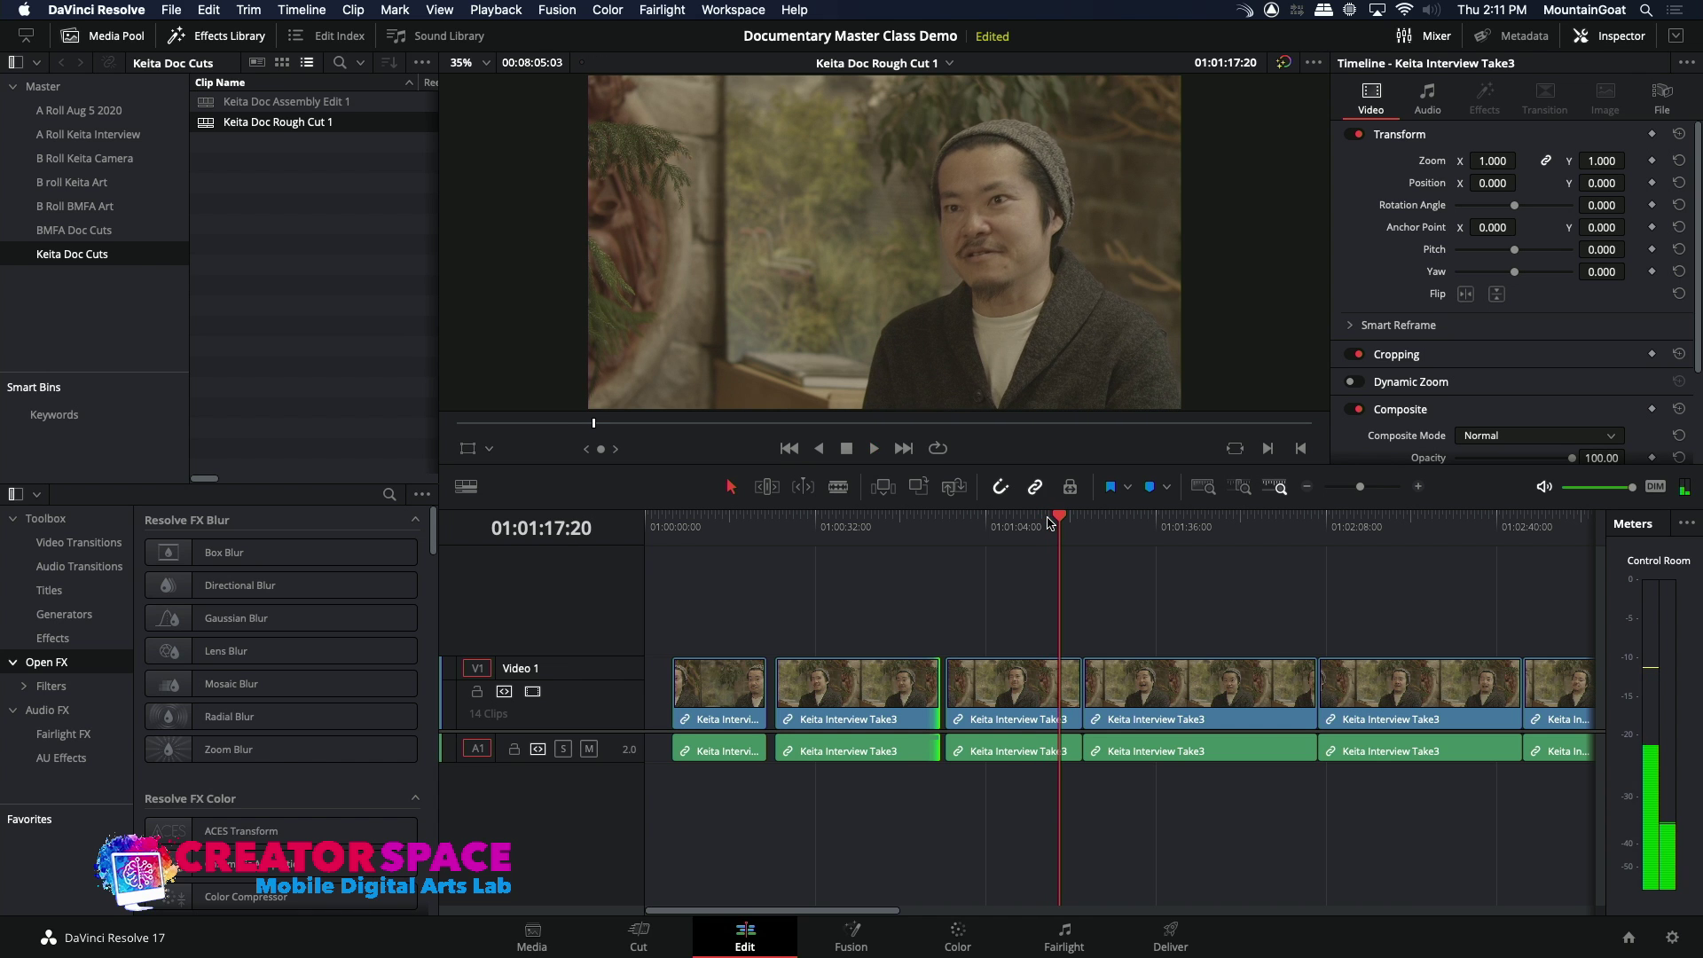
key(Left)
key(Left)
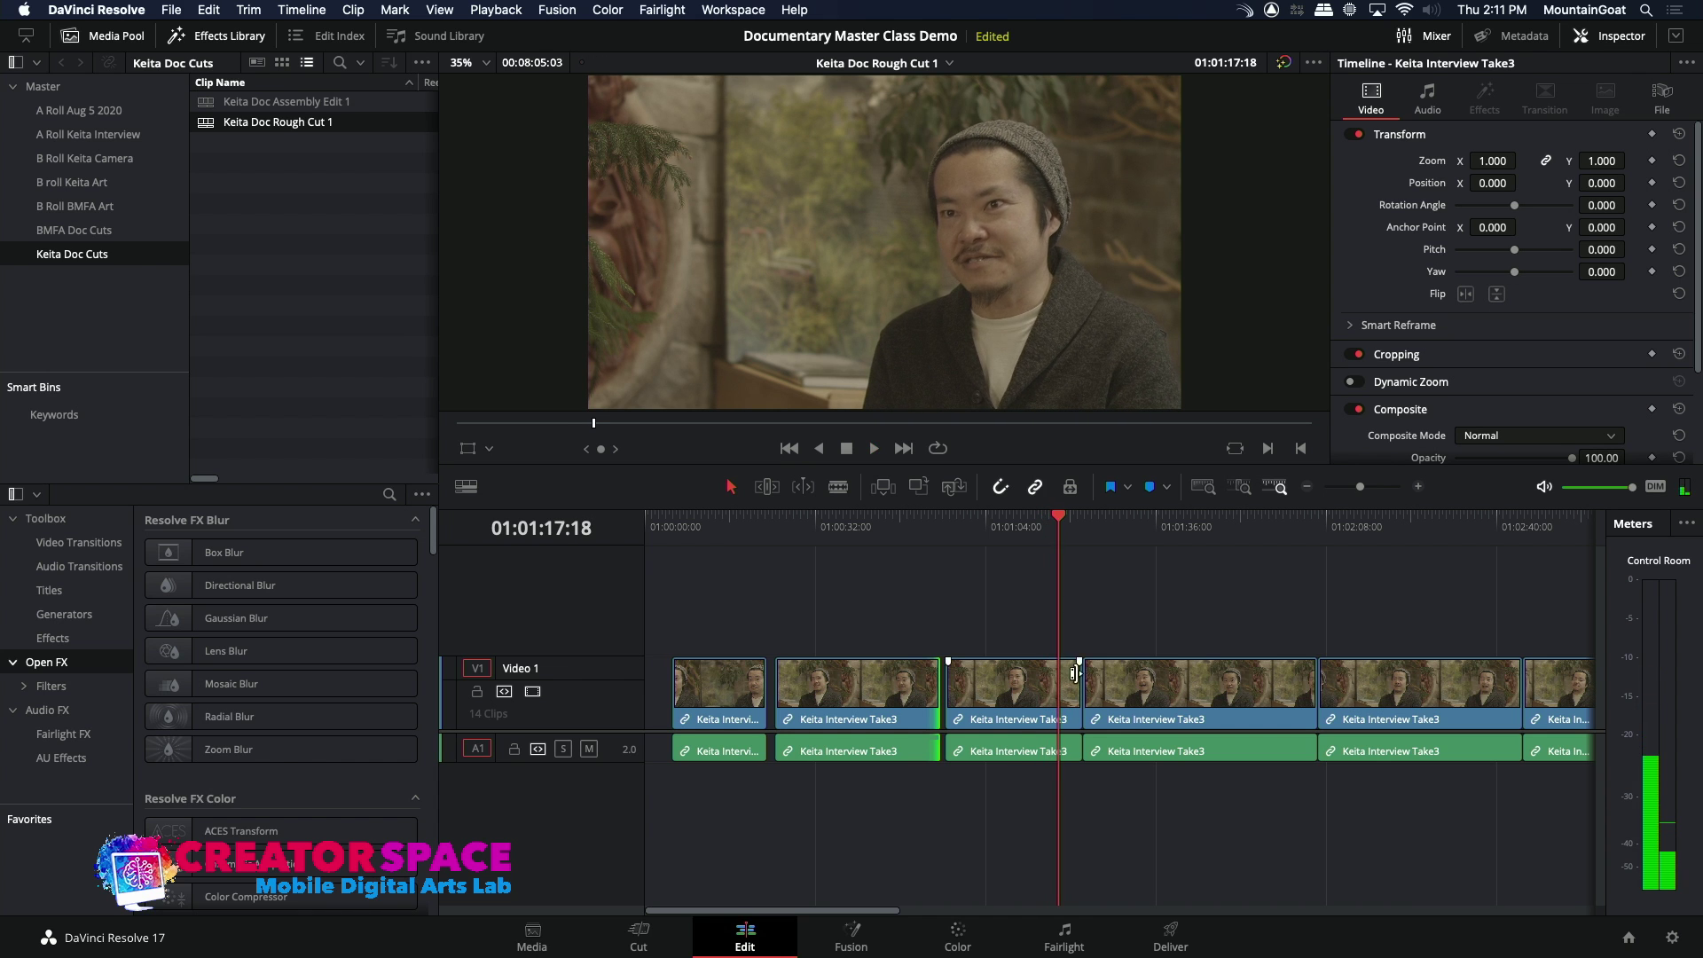
drag(1077, 685, 1058, 685)
- Play back the third clip's trimmed ending and the start of the following gap several times
click(1043, 537)
key(space)
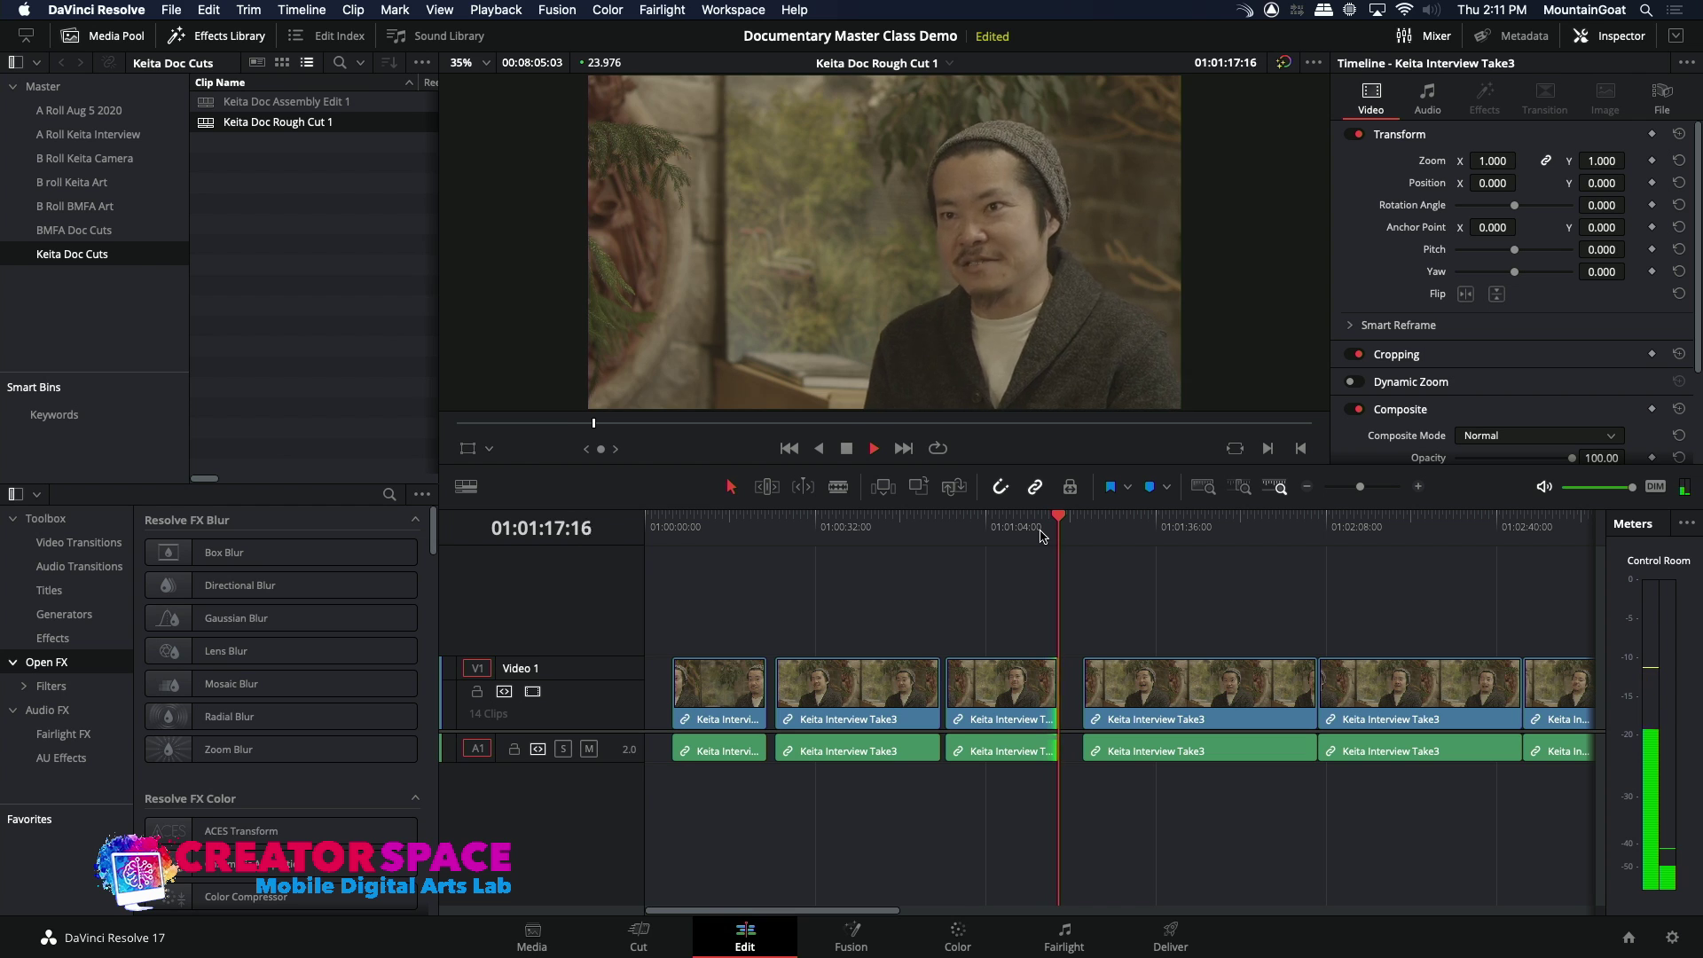
key(space)
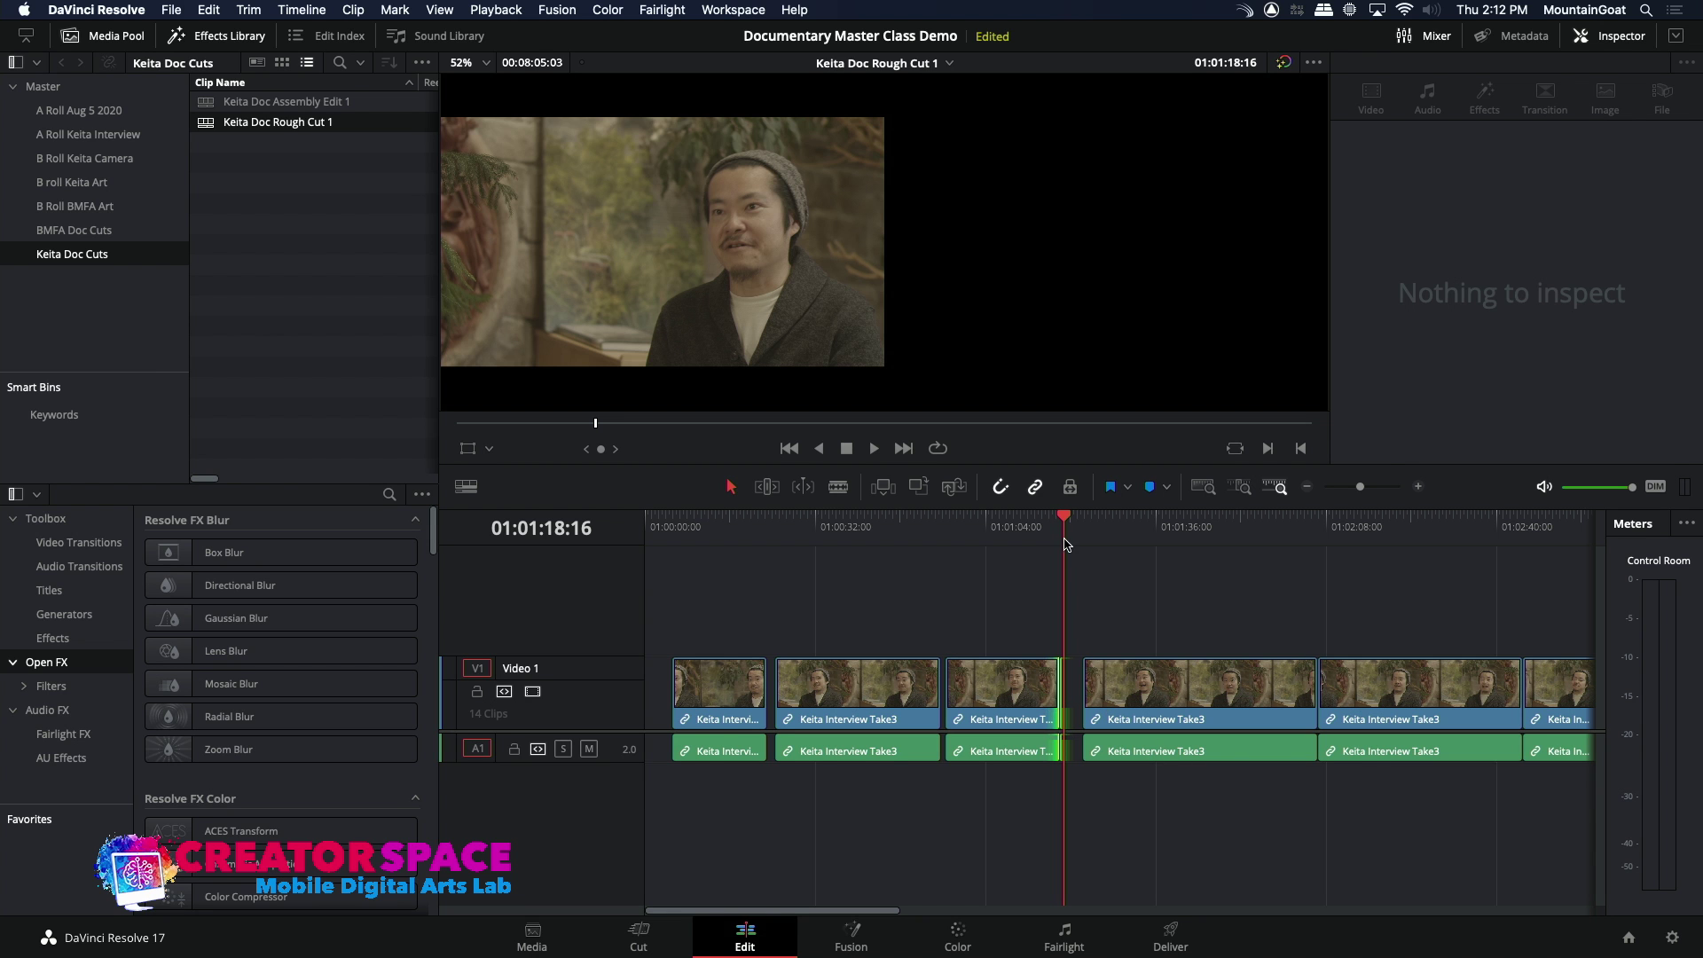
click(1040, 524)
key(space)
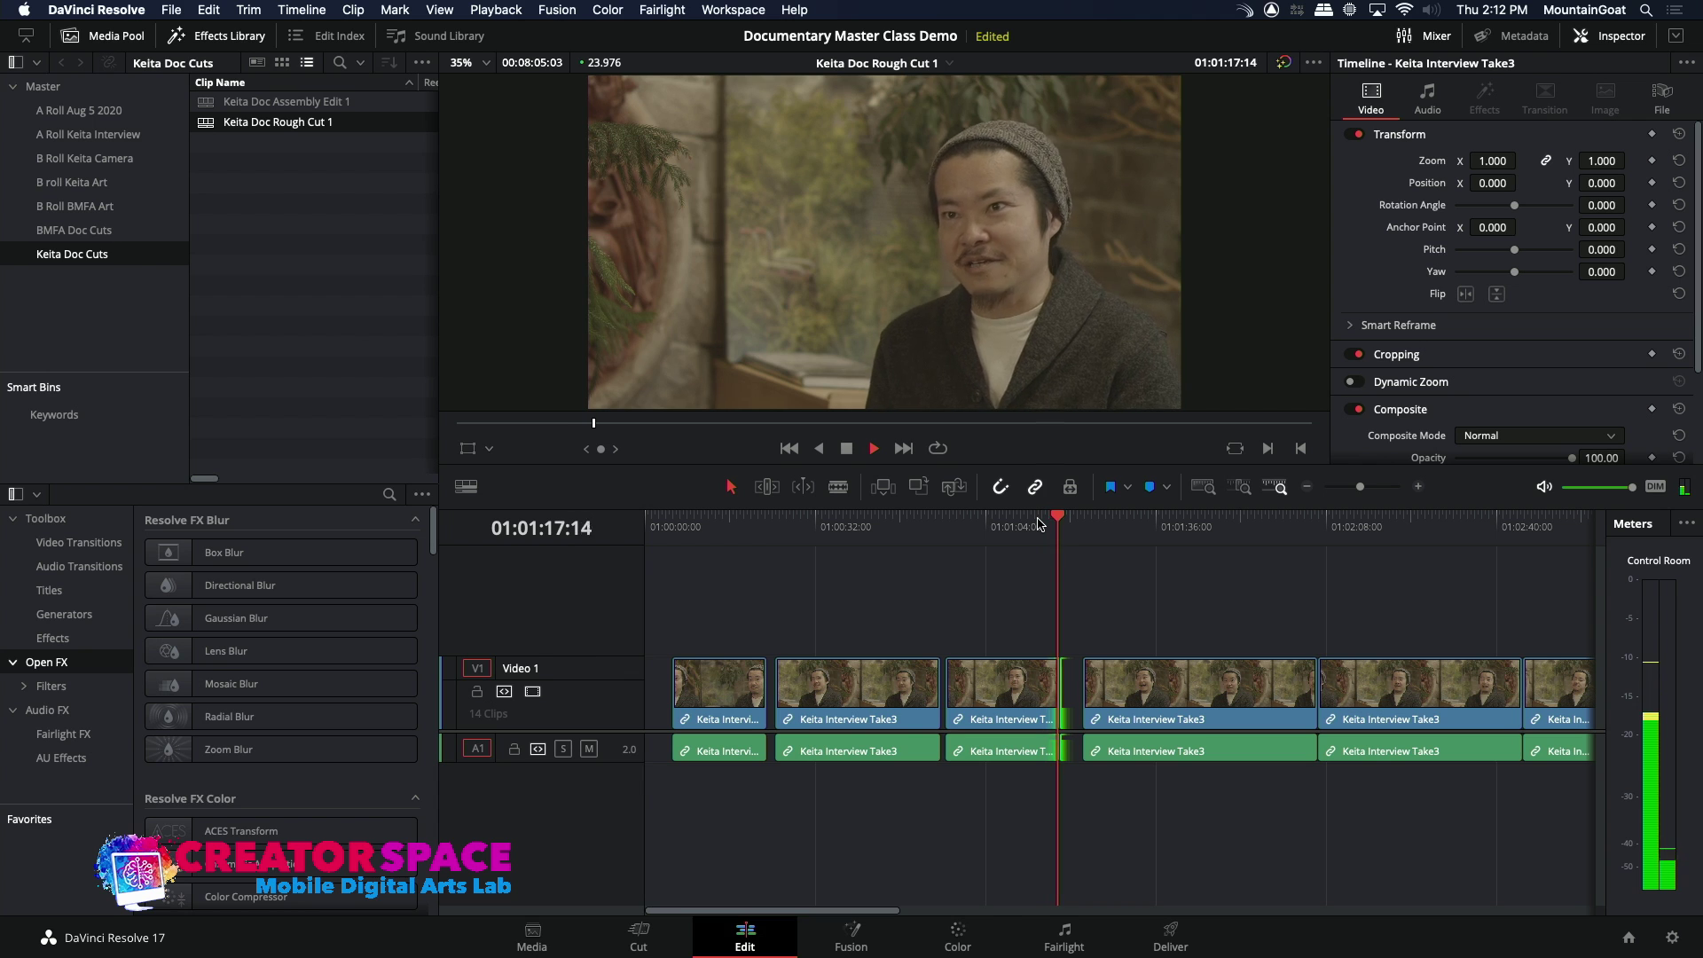
key(space)
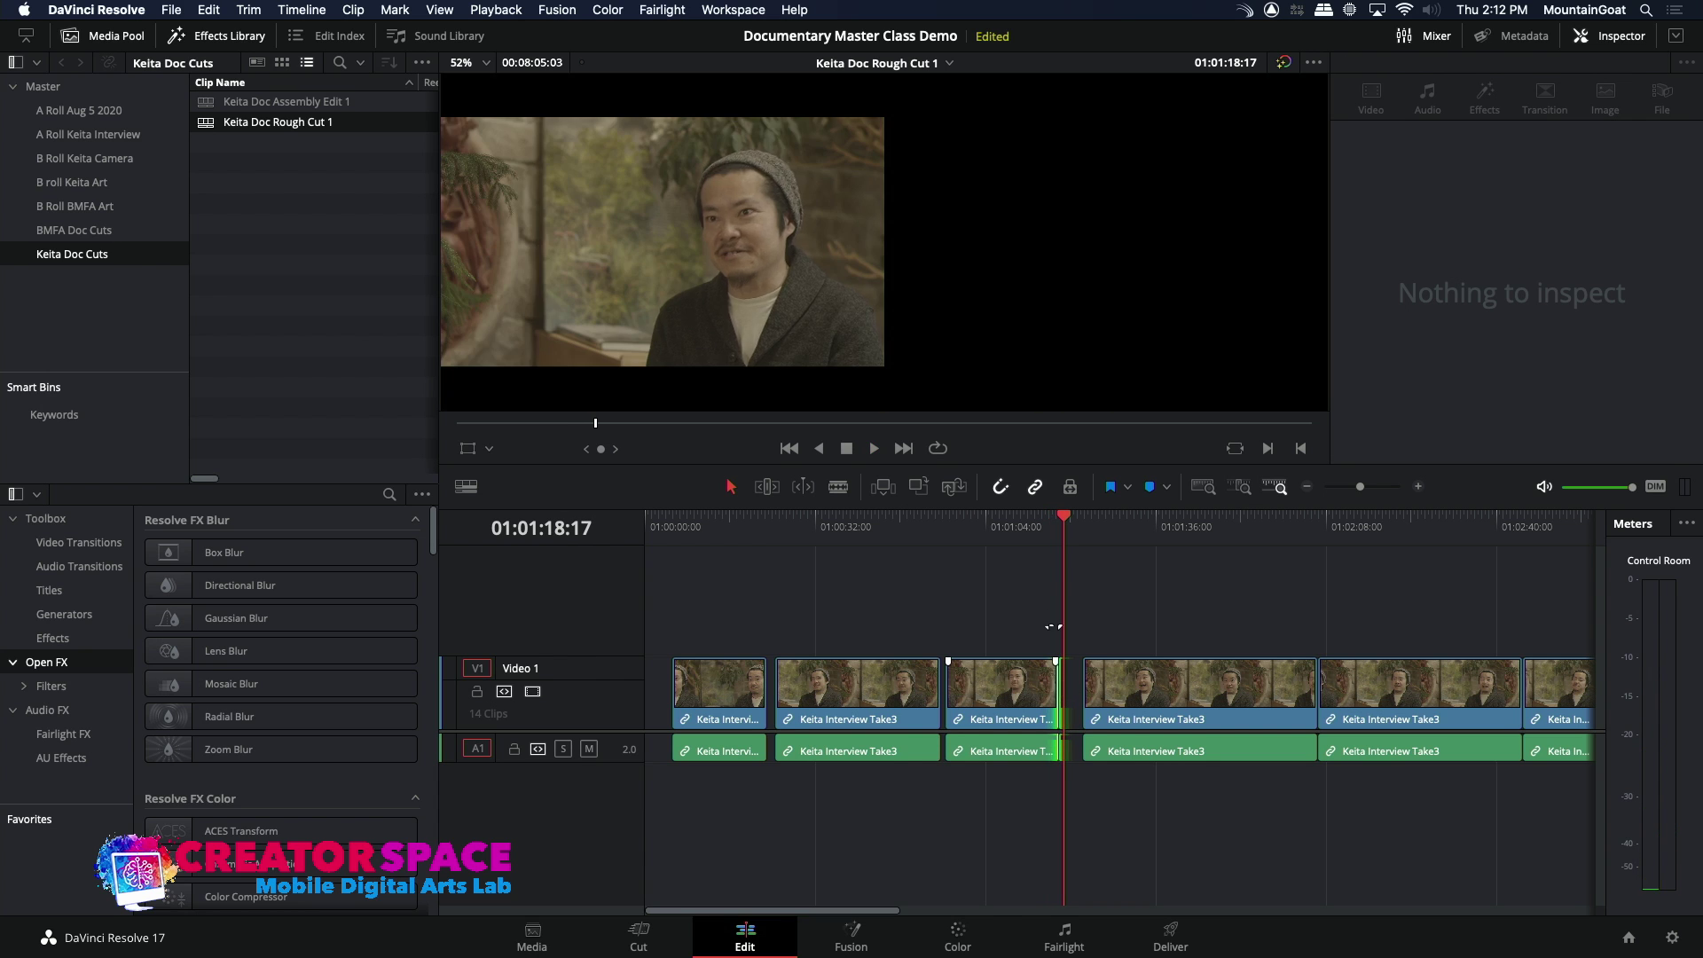
click(1043, 539)
key(space)
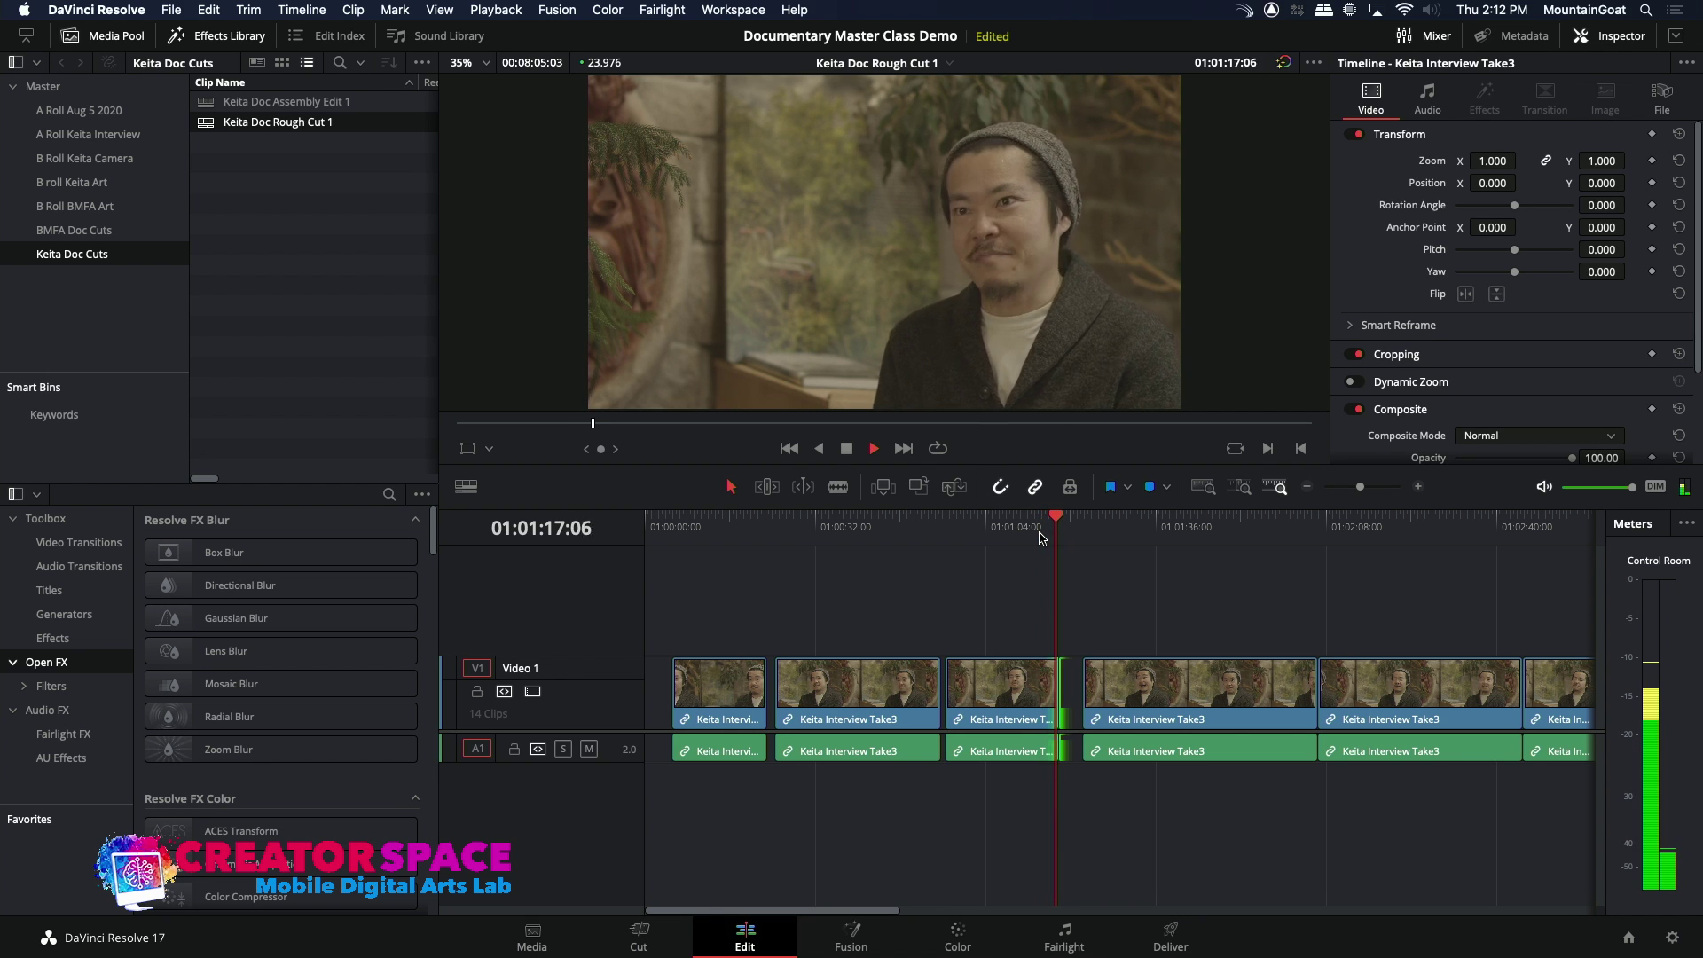
key(space)
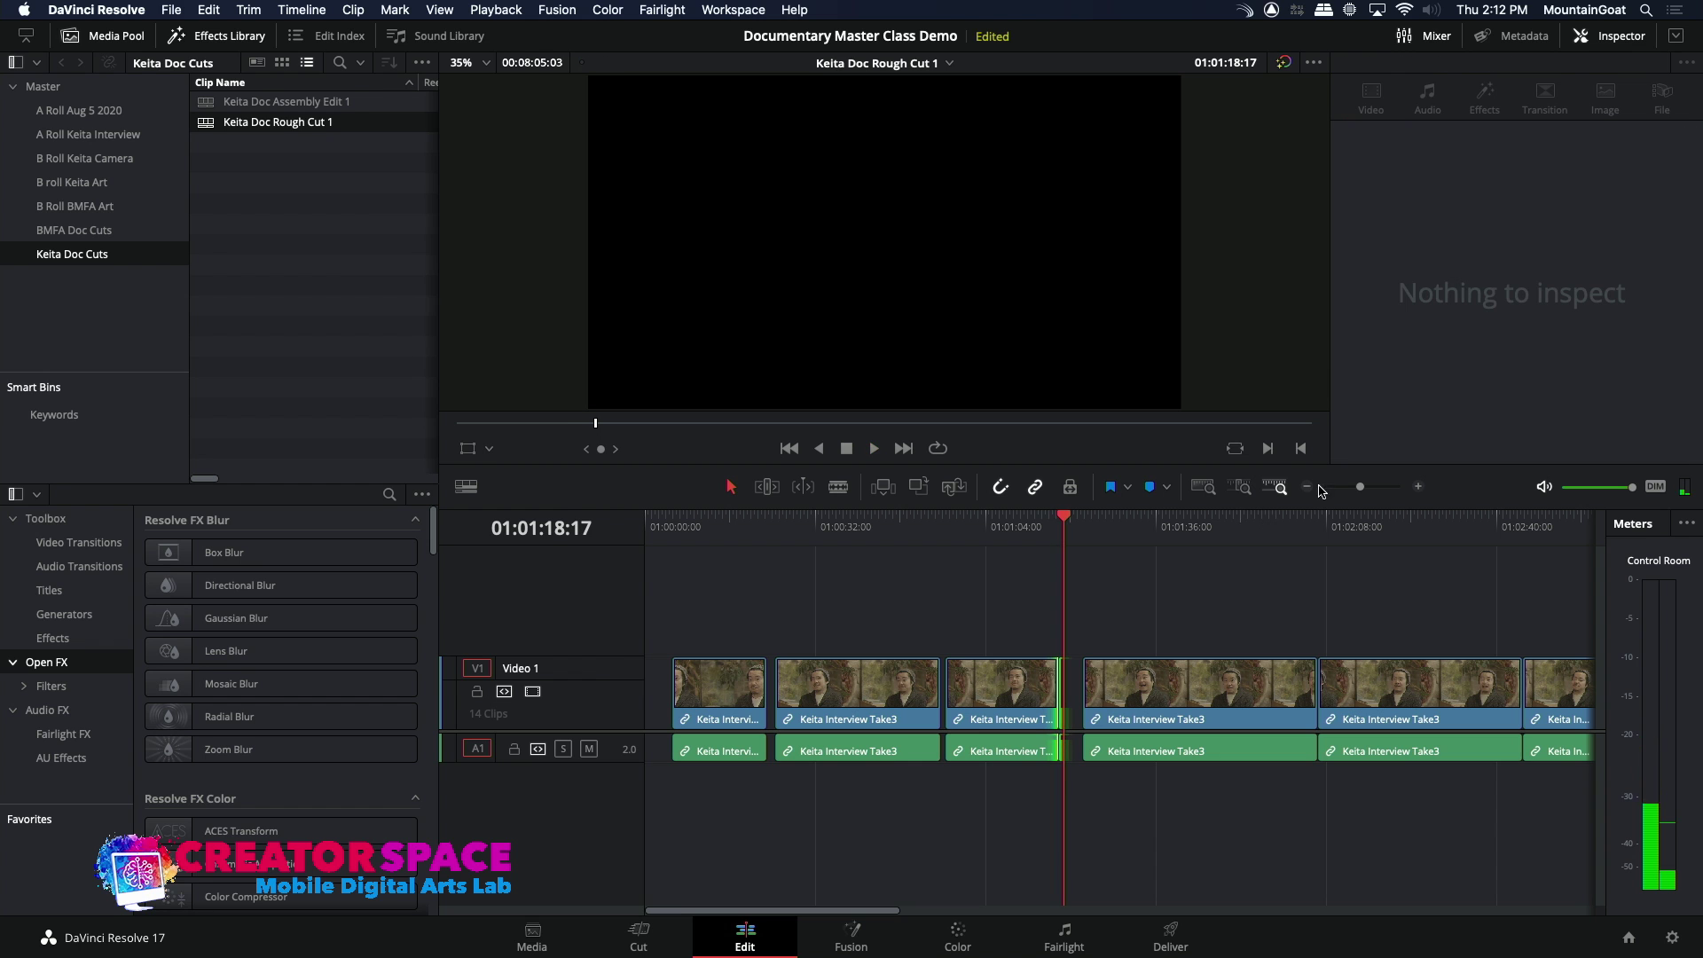
- Play the fourth interview clip from its beginning through to its closing seconds
click(1419, 486)
click(1156, 528)
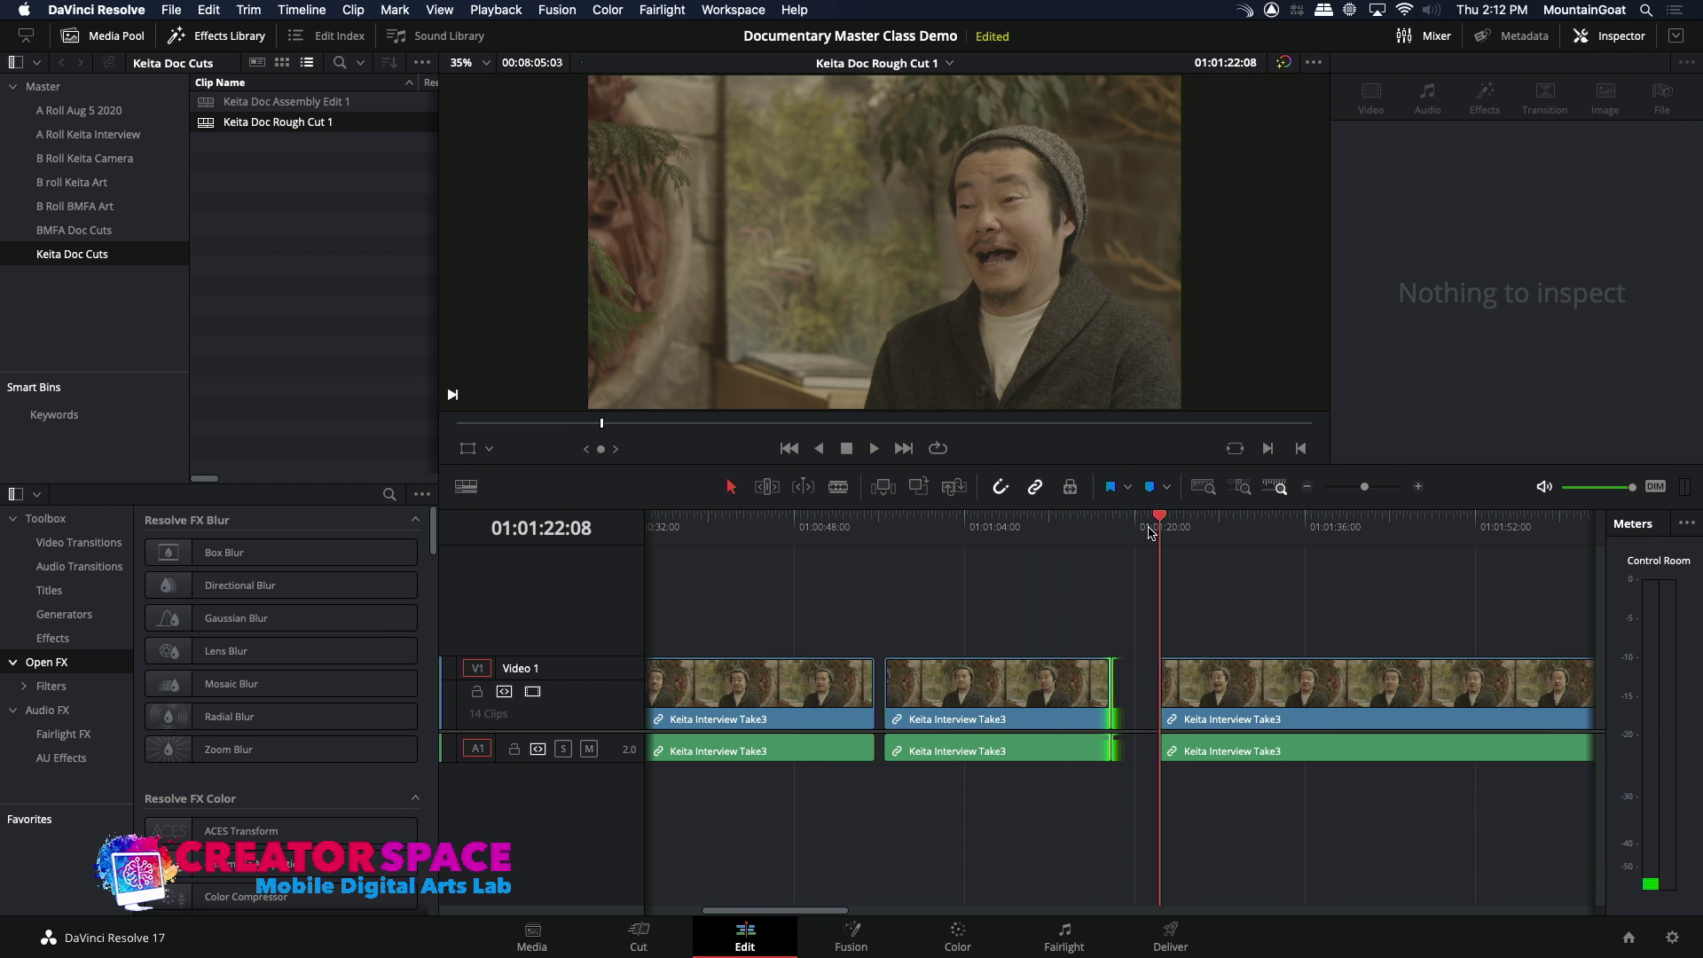
key(space)
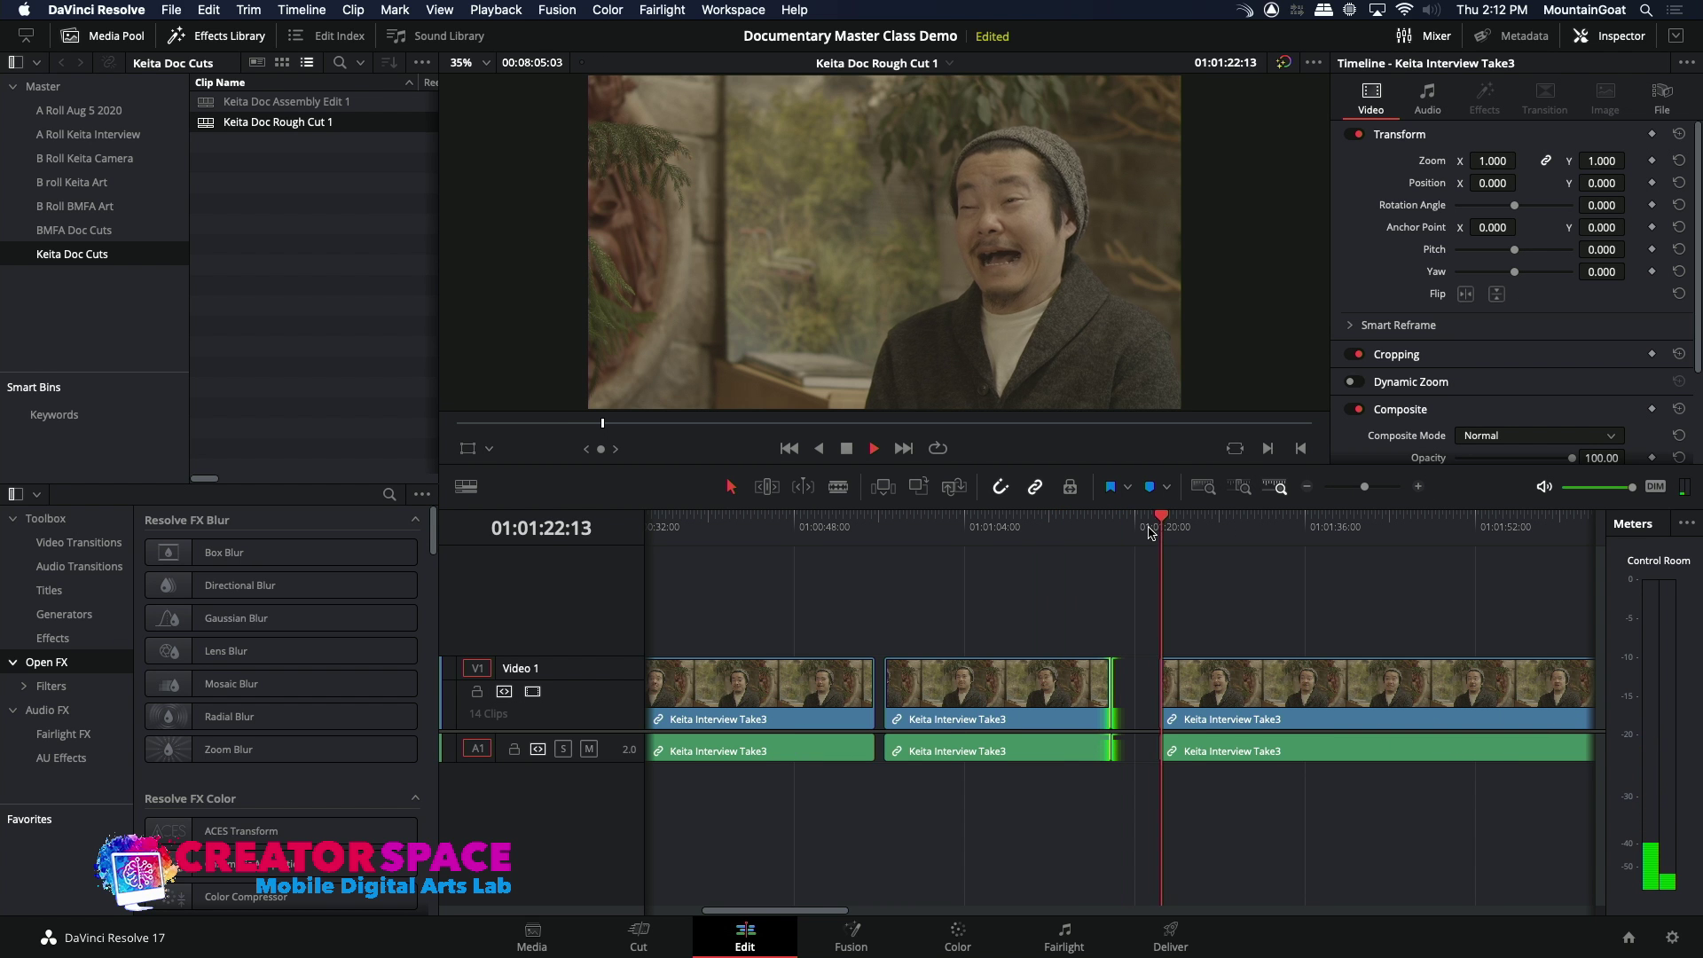
click(1306, 487)
click(1307, 487)
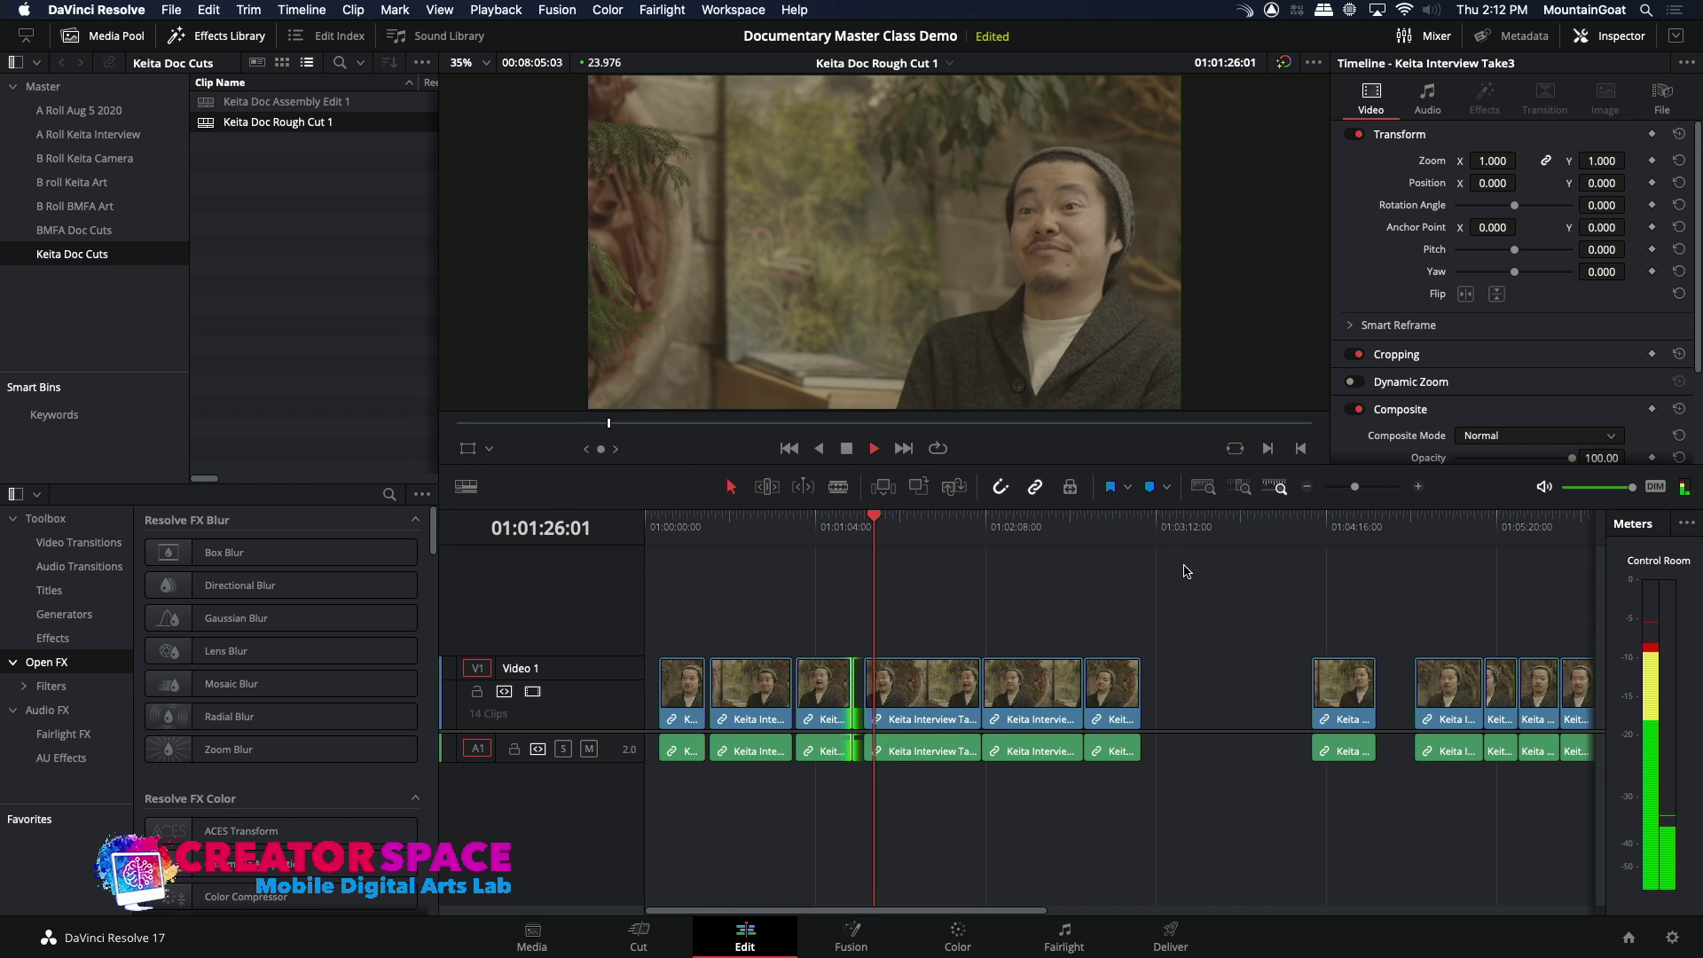
click(1419, 486)
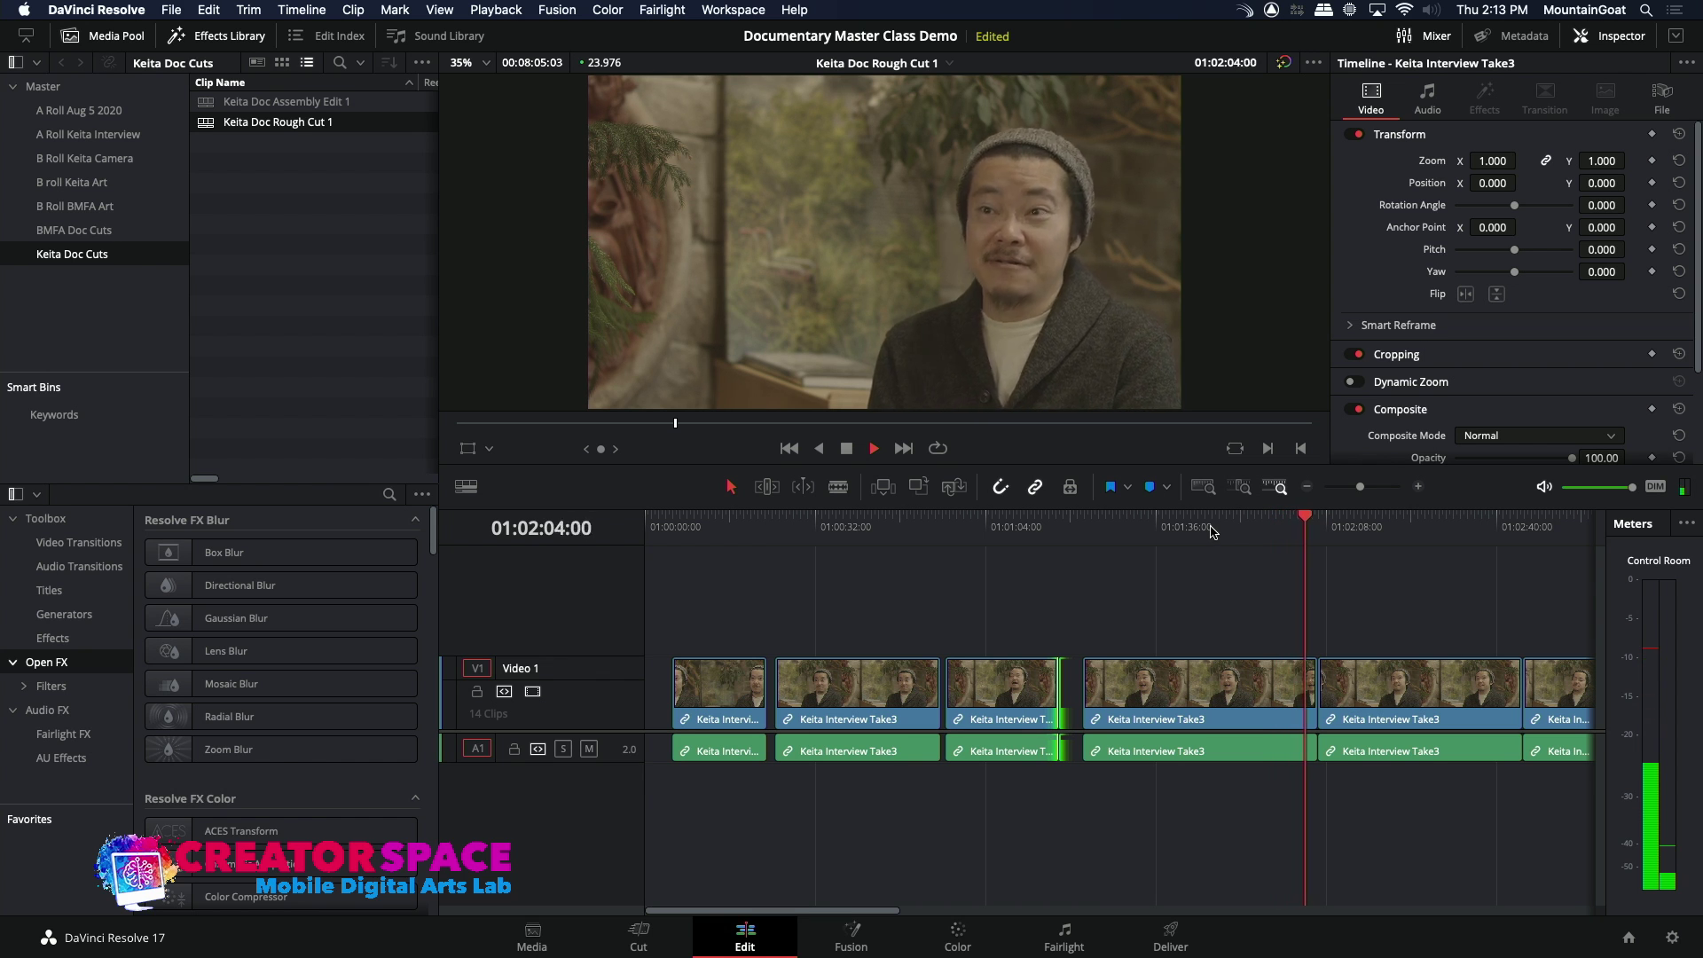
key(space)
key(space)
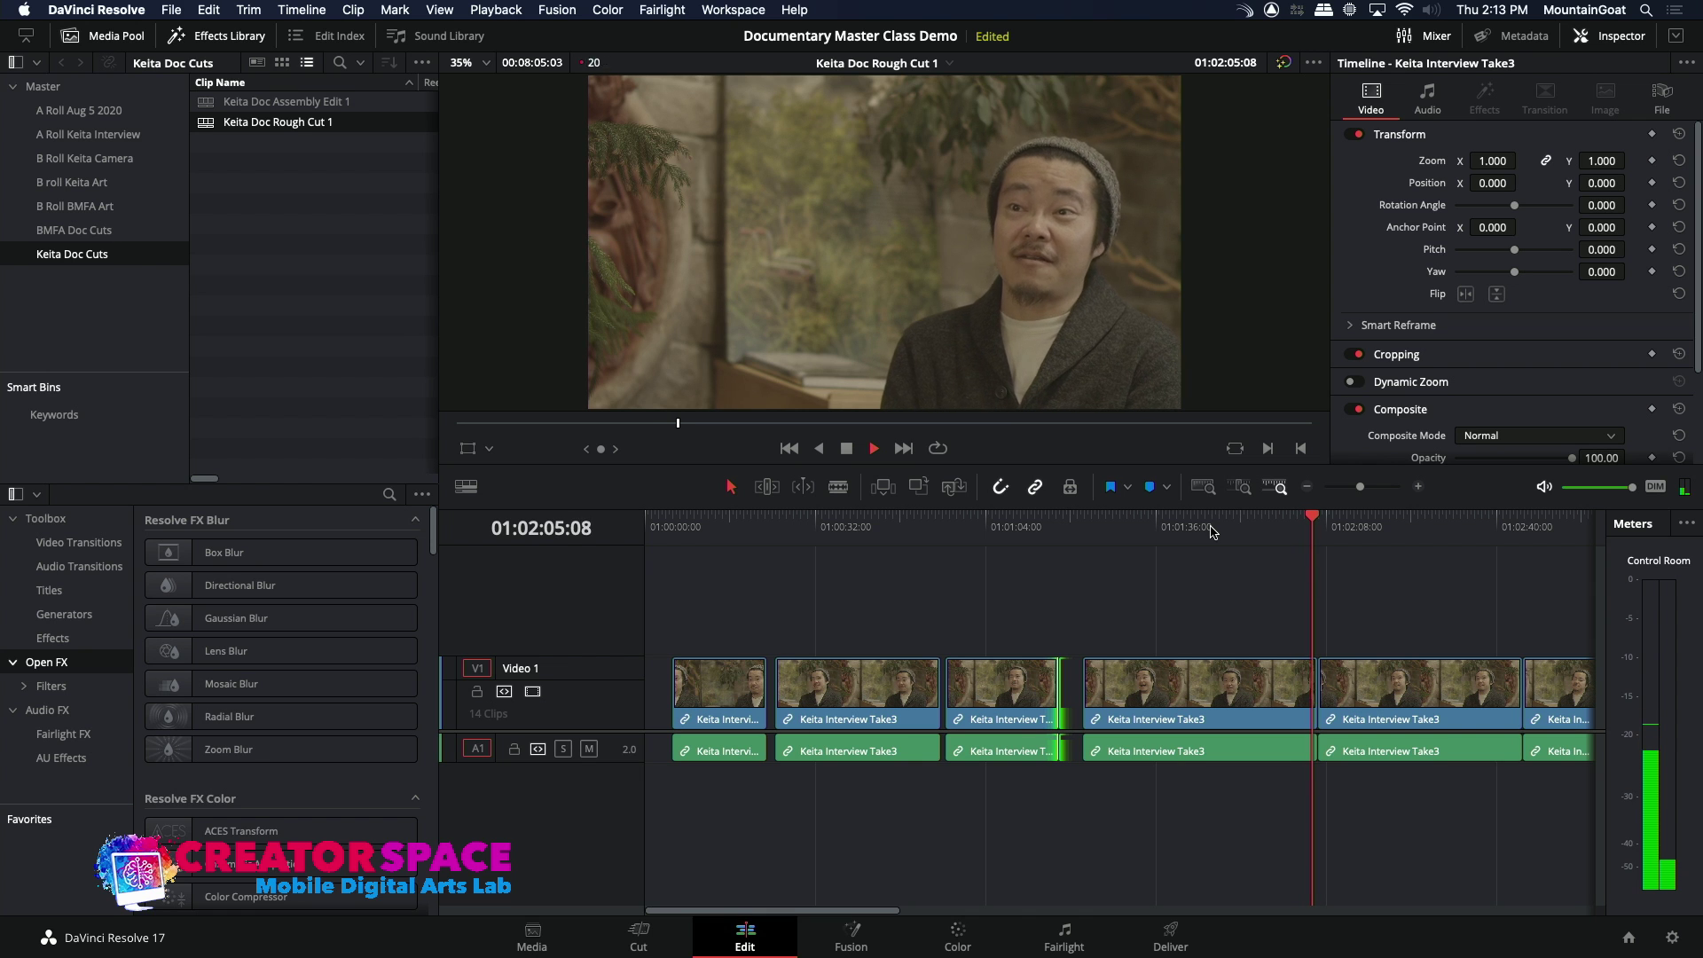
- Locate the usable second half of the fourth interview clip and trim its start forward to 01:01:53:04
click(1229, 528)
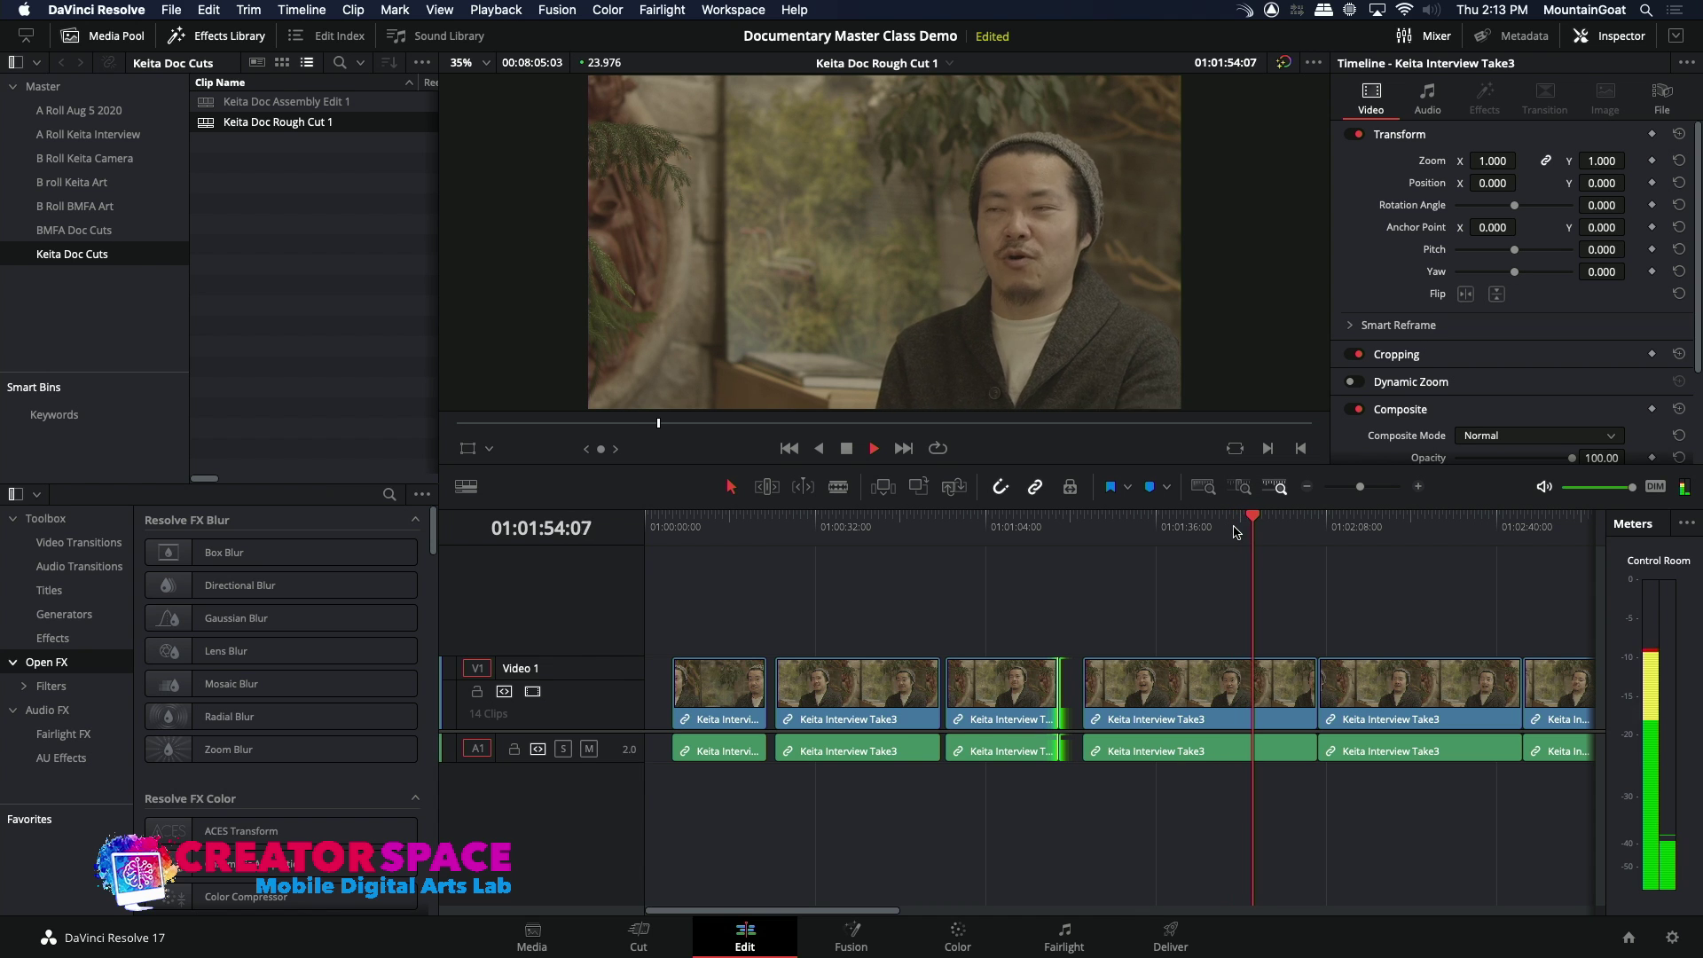
key(space)
click(1246, 527)
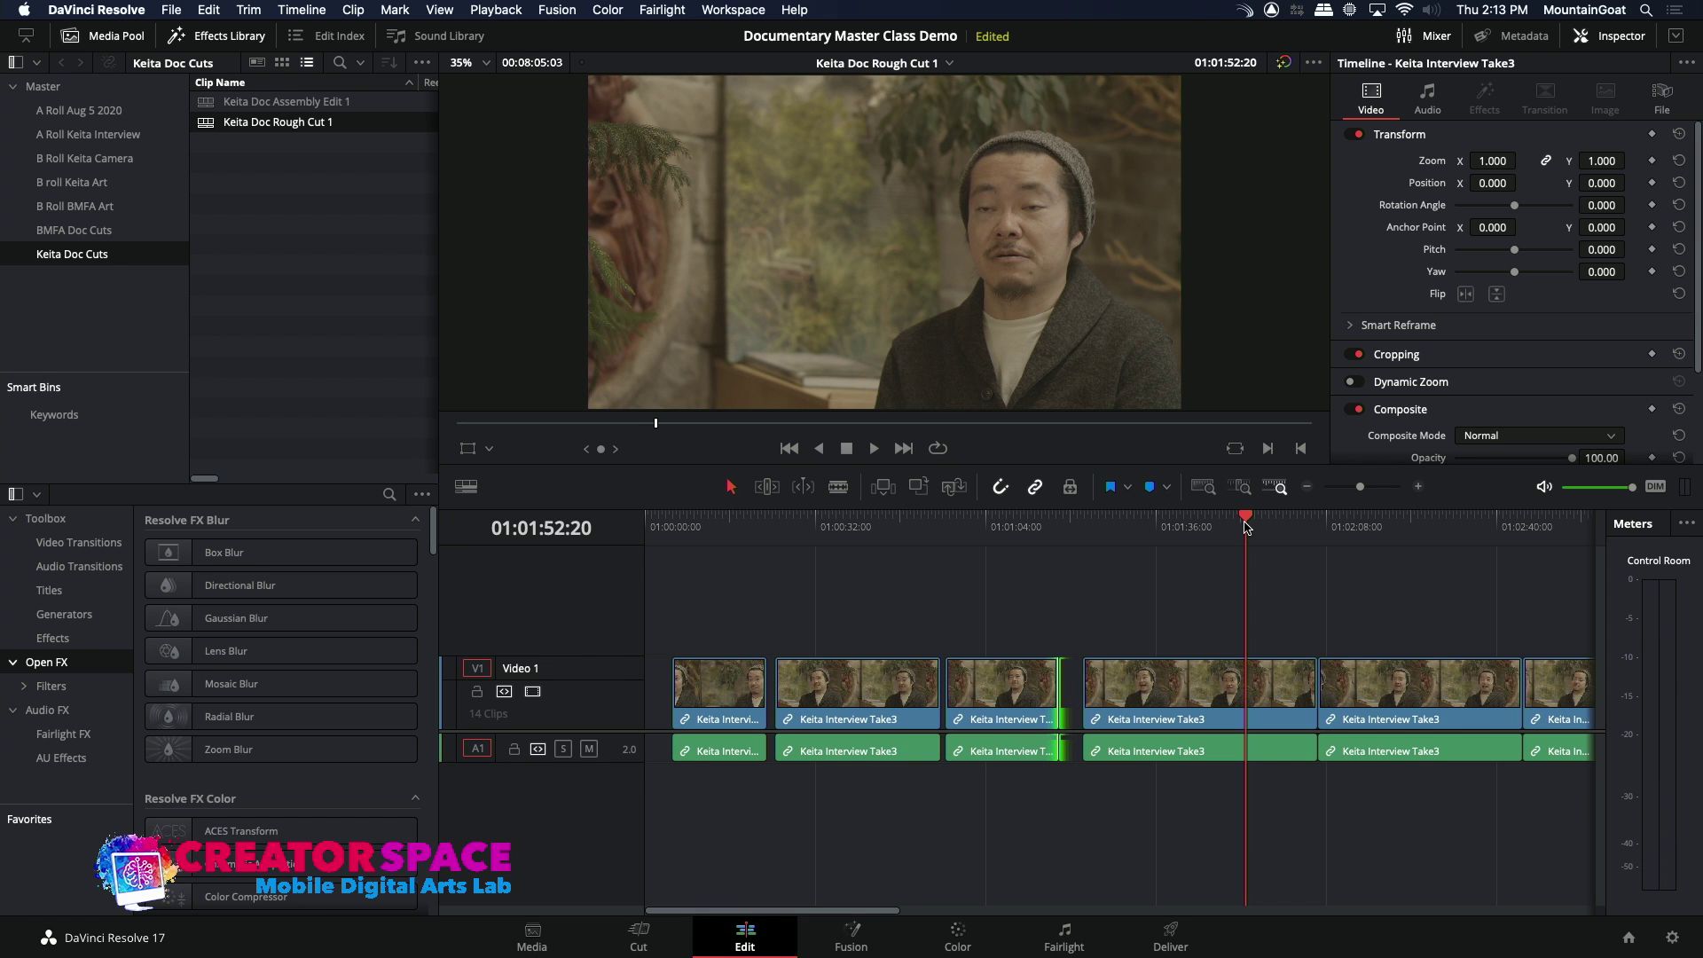
key(space)
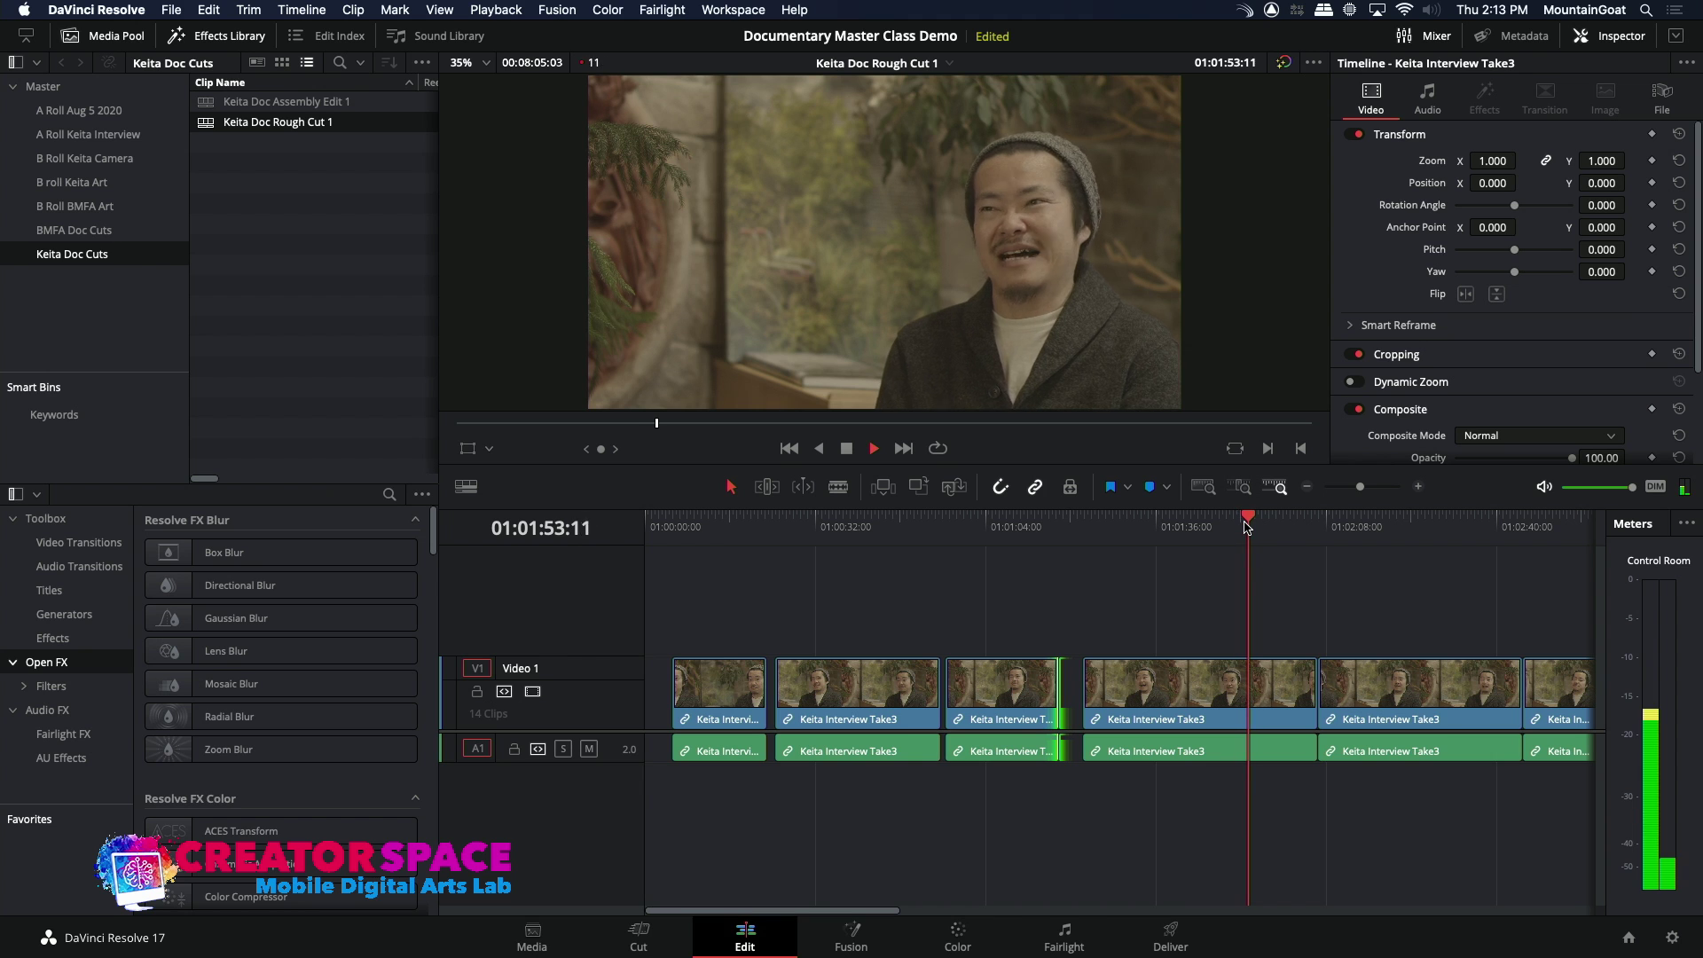
key(space)
key(space)
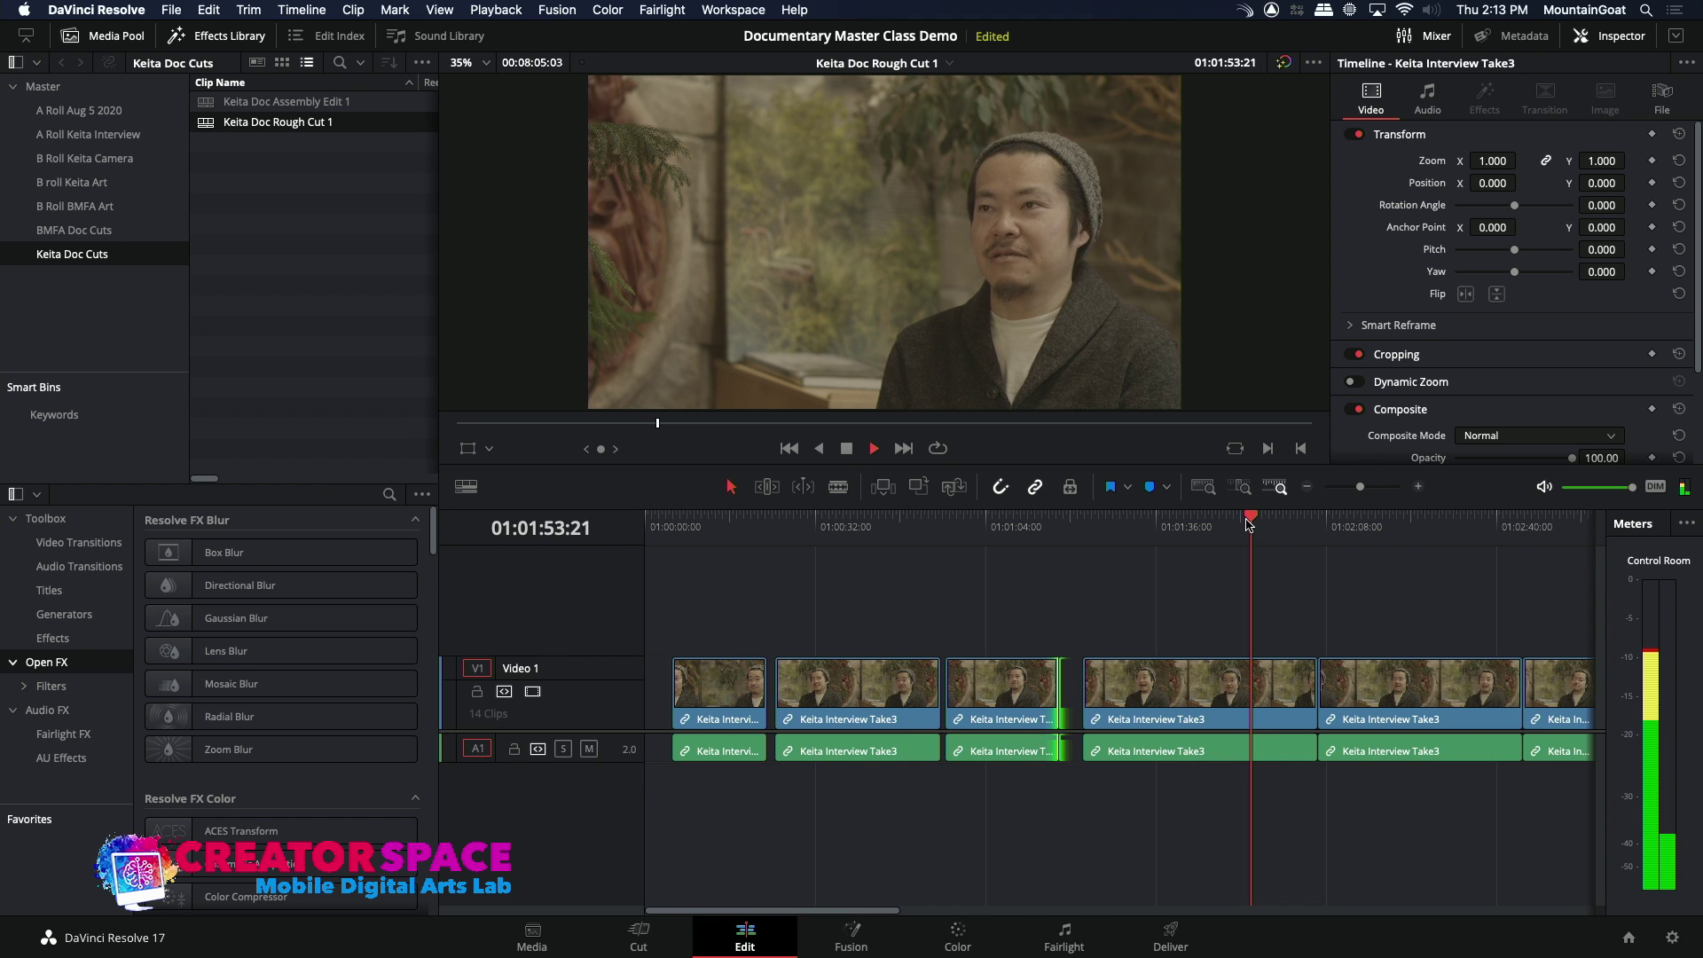
click(1246, 527)
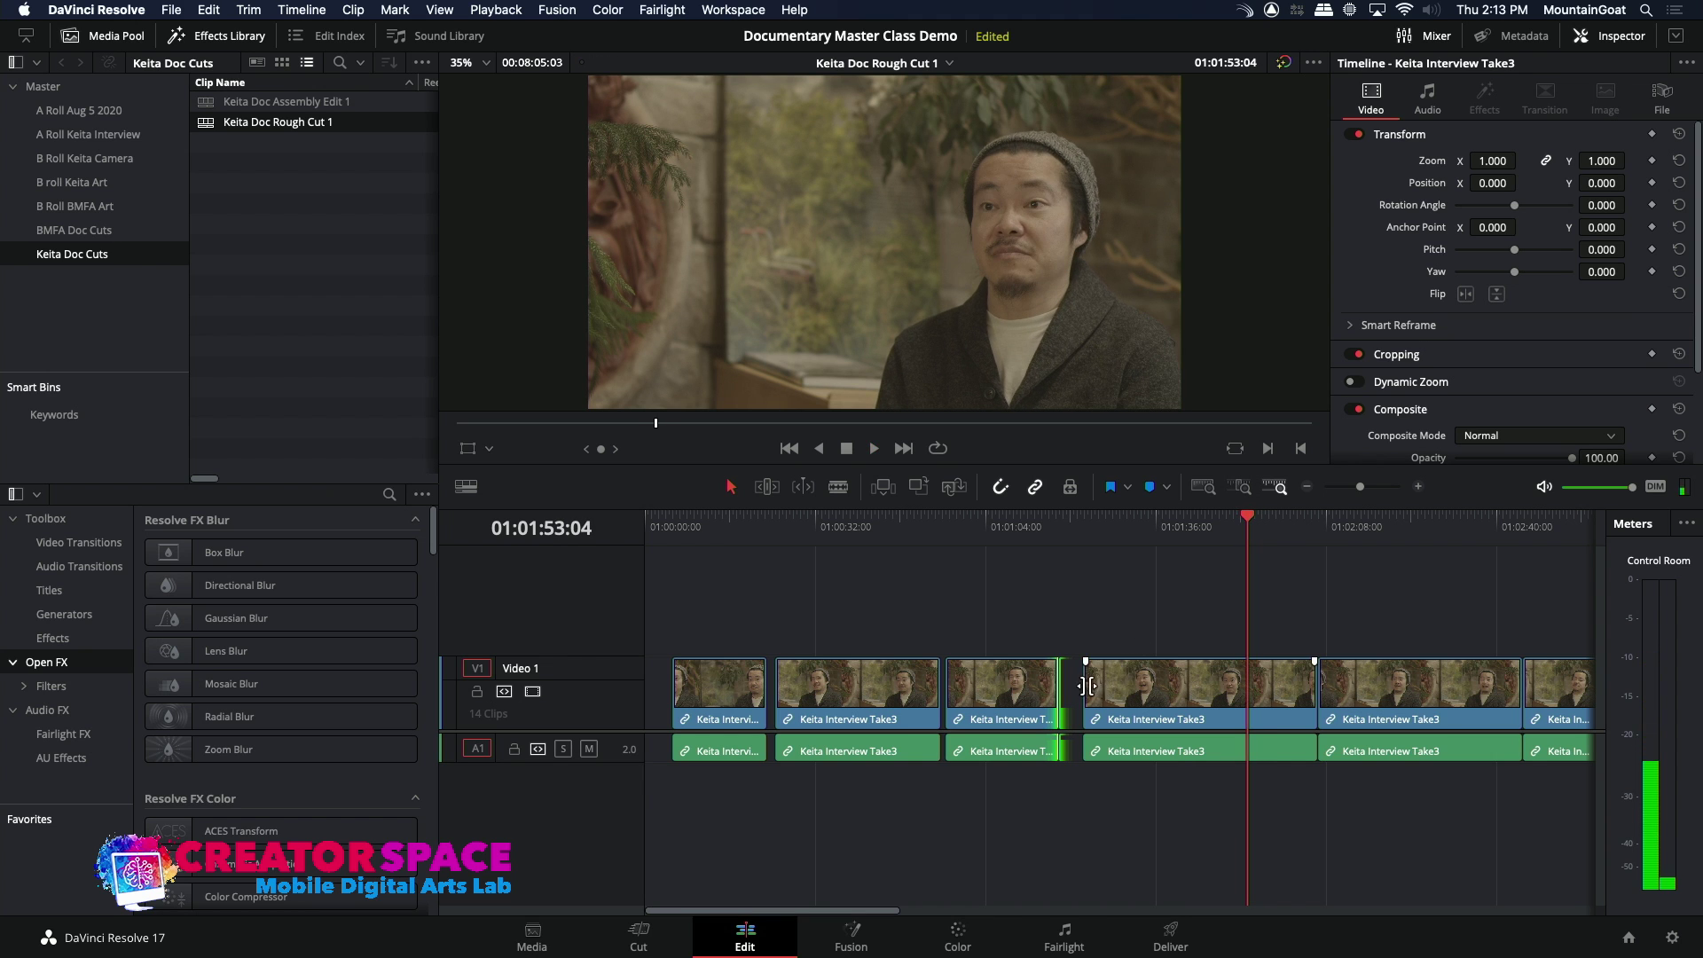
drag(1091, 689, 1123, 712)
- Move the shortened fourth clip earlier, leaving a short gap after the third clip, and play the transition
click(1064, 540)
key(space)
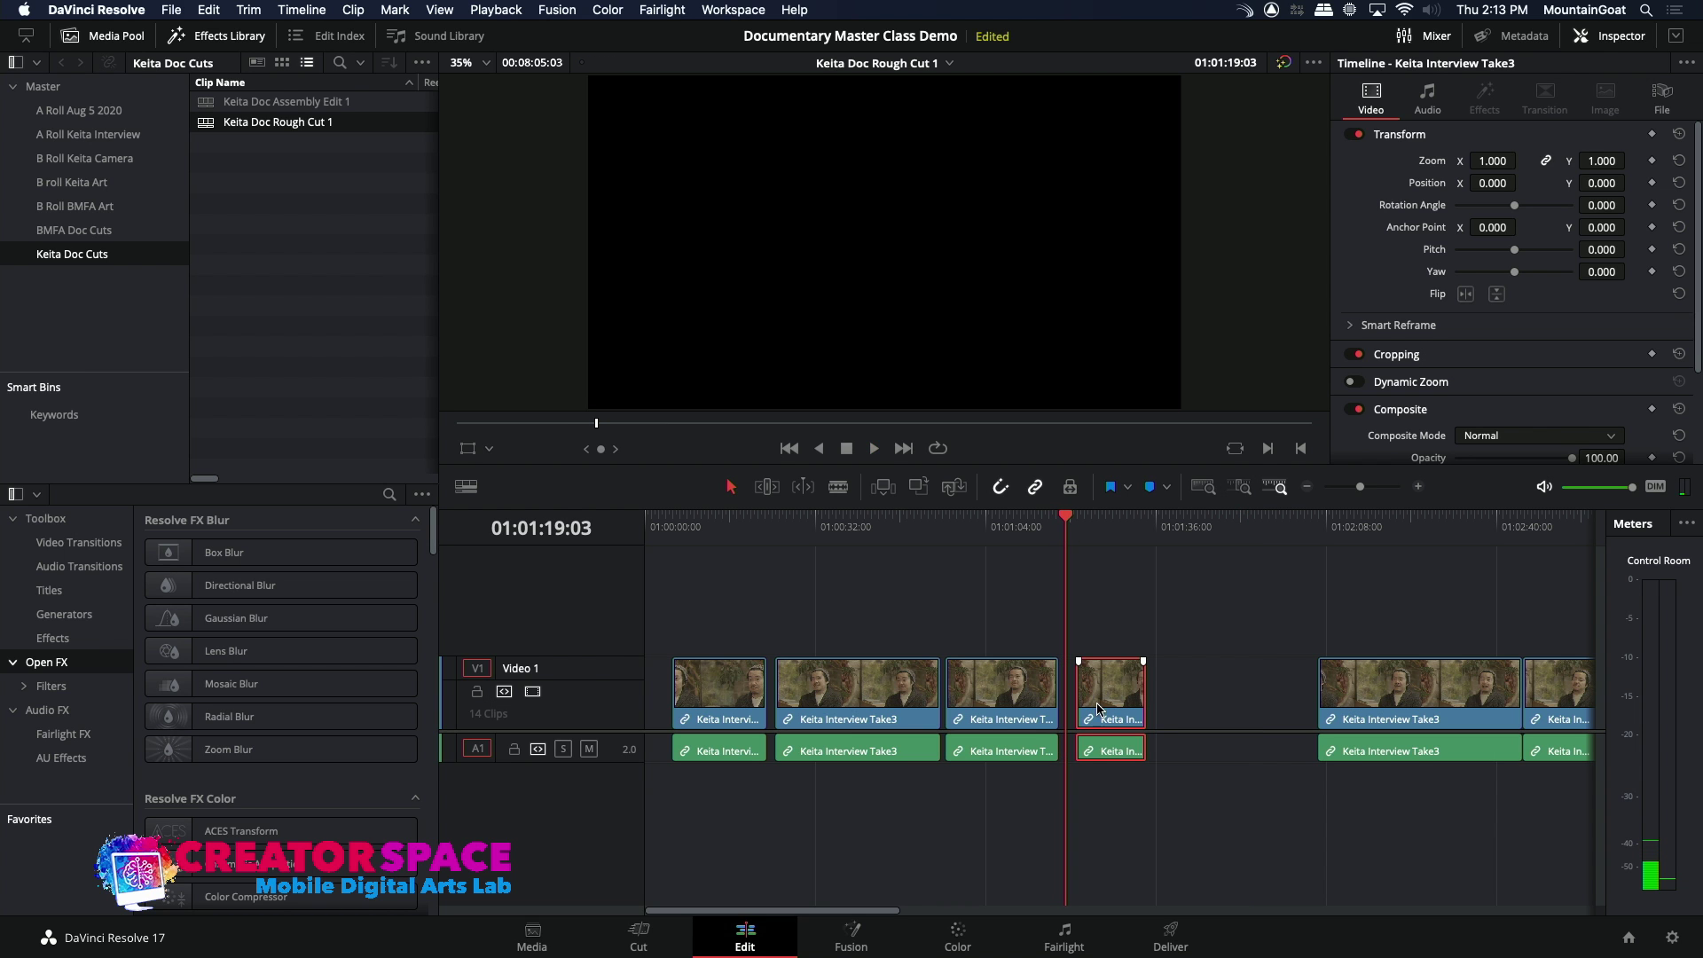
drag(1092, 710, 1089, 710)
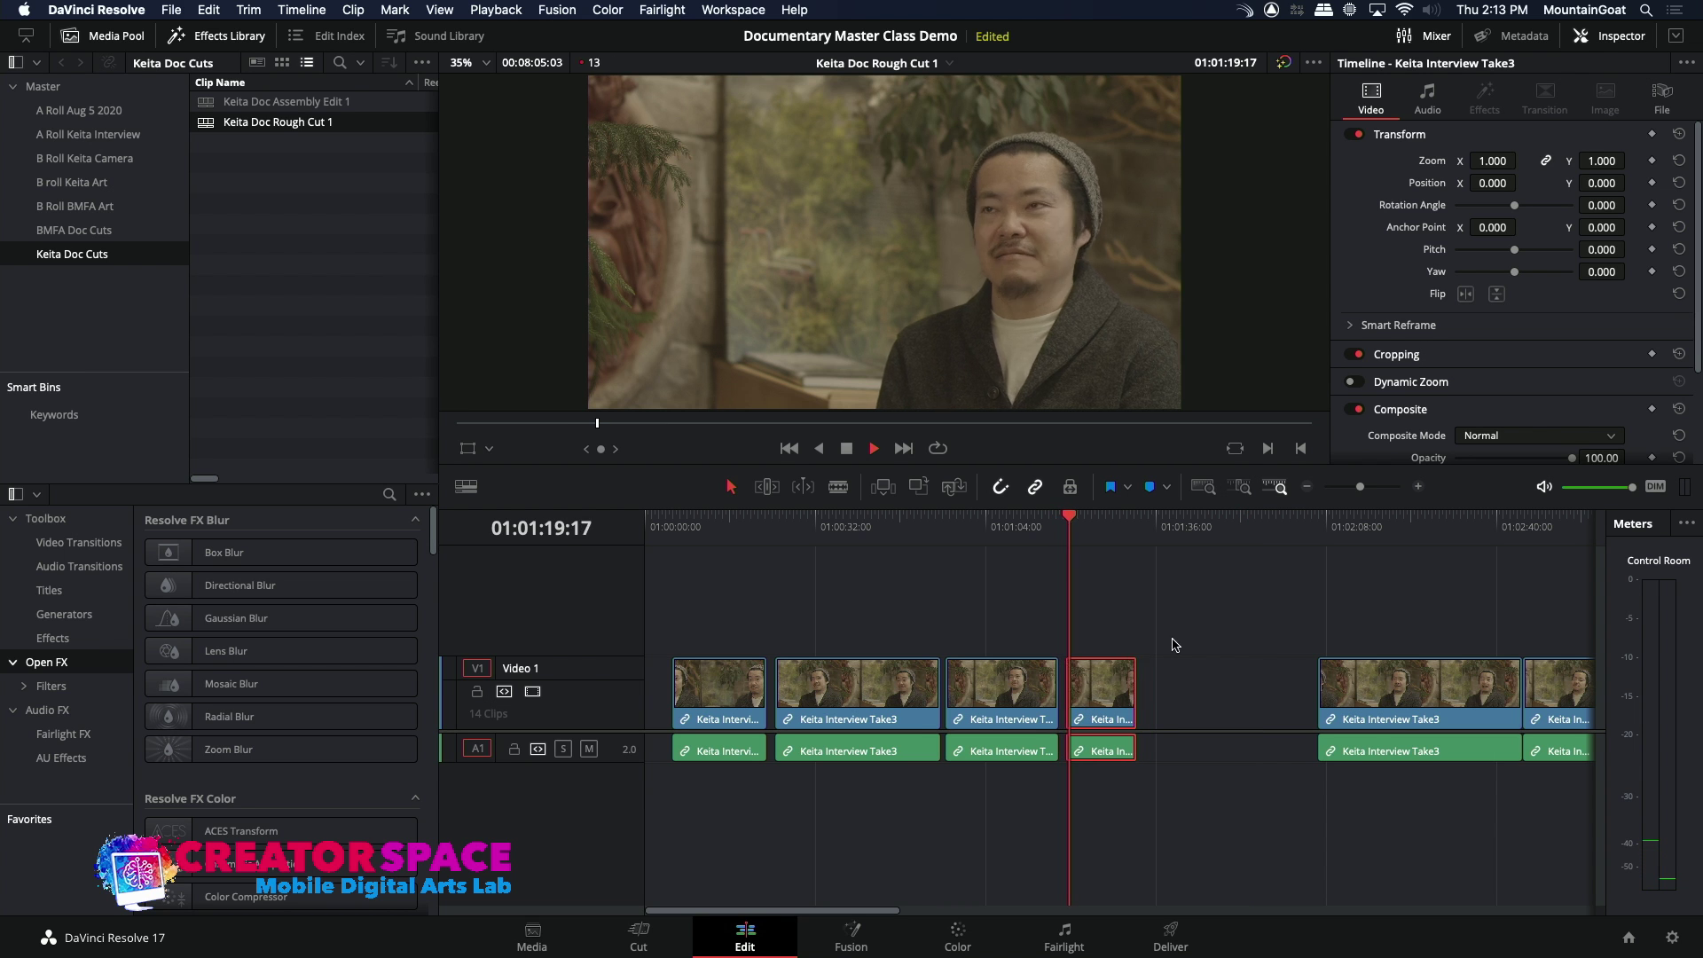
click(1054, 523)
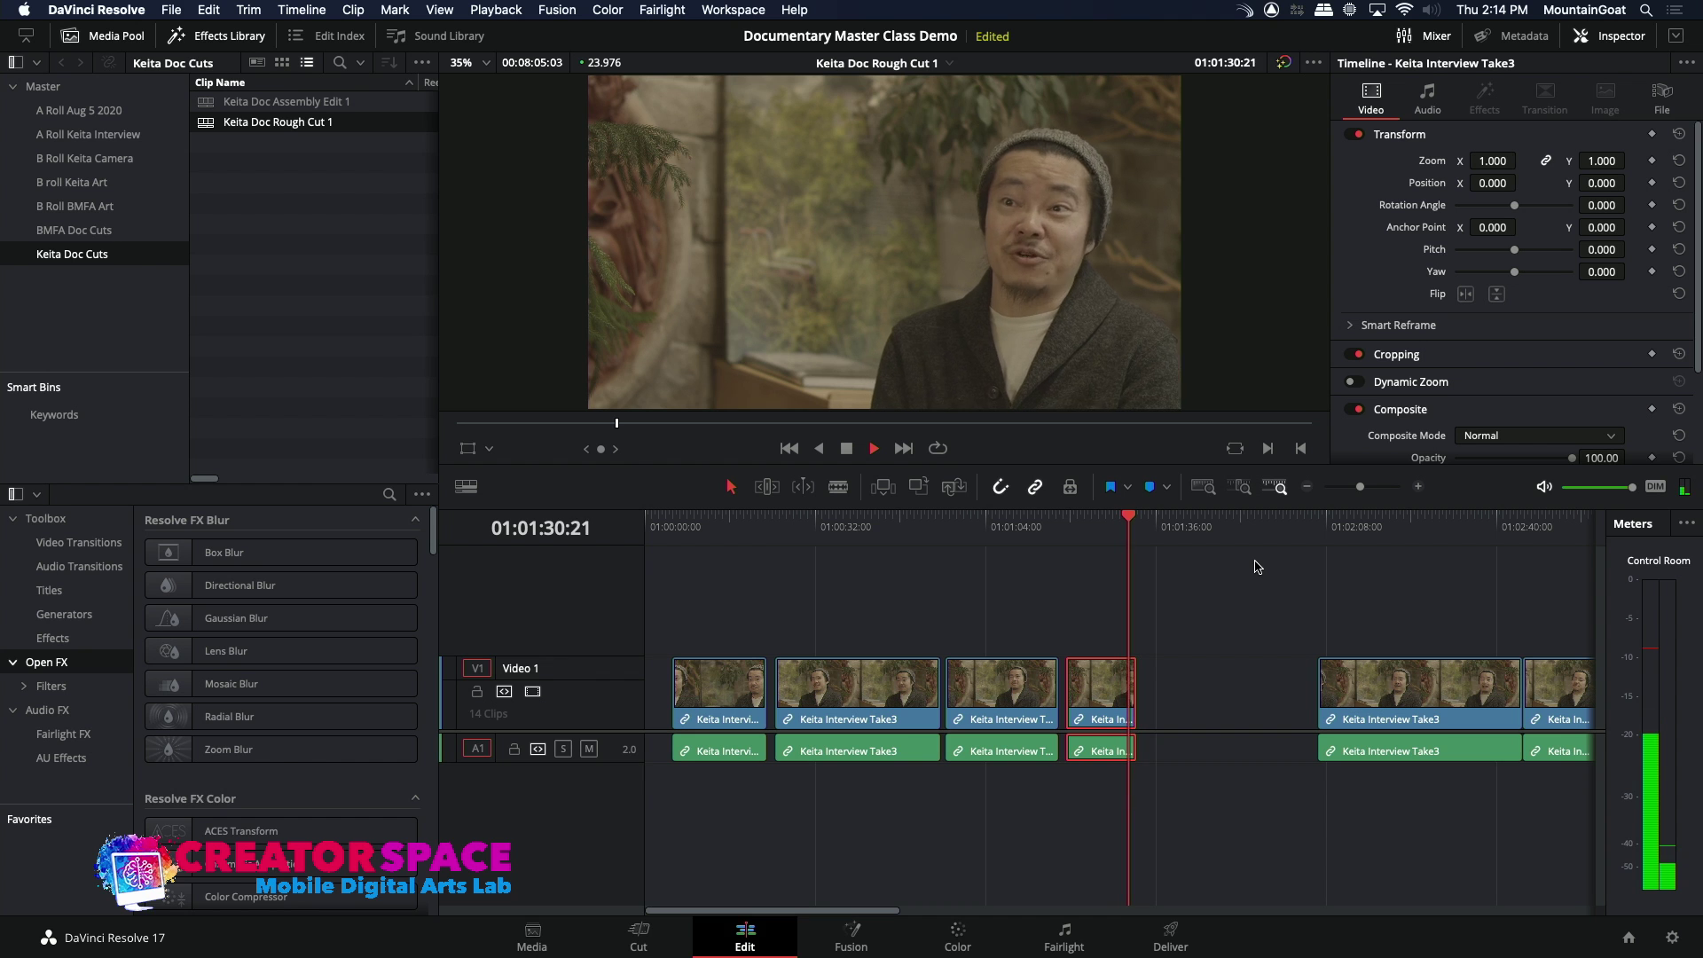
- Replay the final seconds of the fourth interview clip and trim its end back slightly
click(1123, 533)
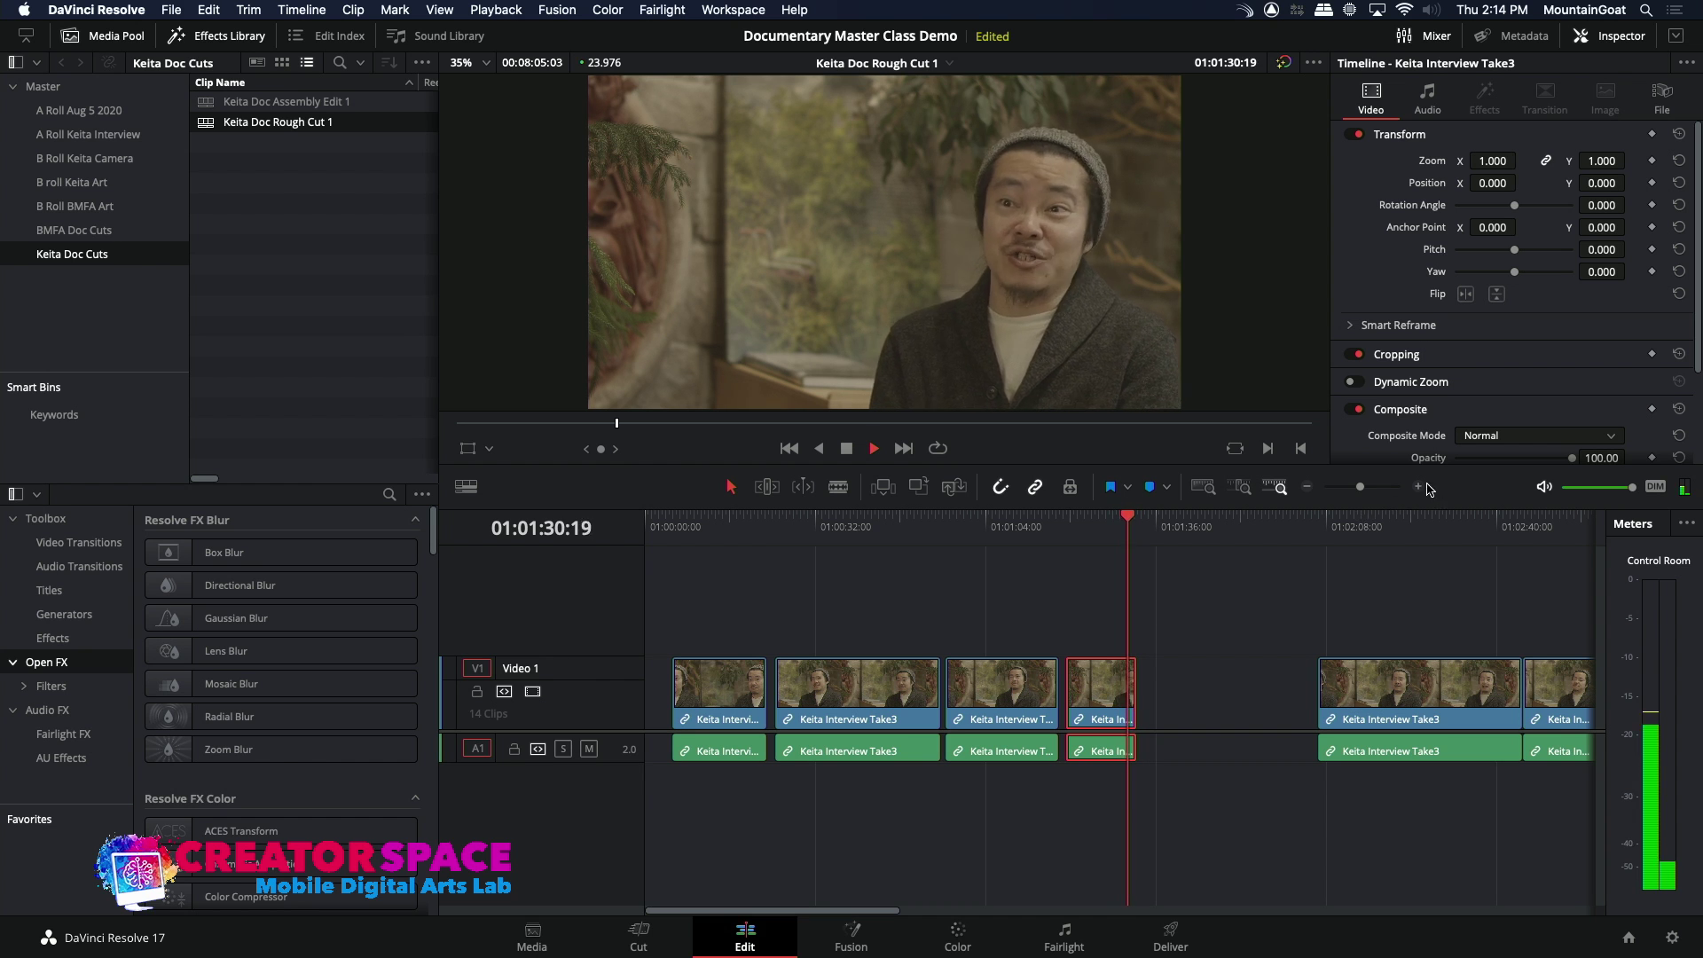
click(1417, 487)
key(space)
click(1114, 527)
key(space)
key(space)
drag(1141, 702, 1139, 699)
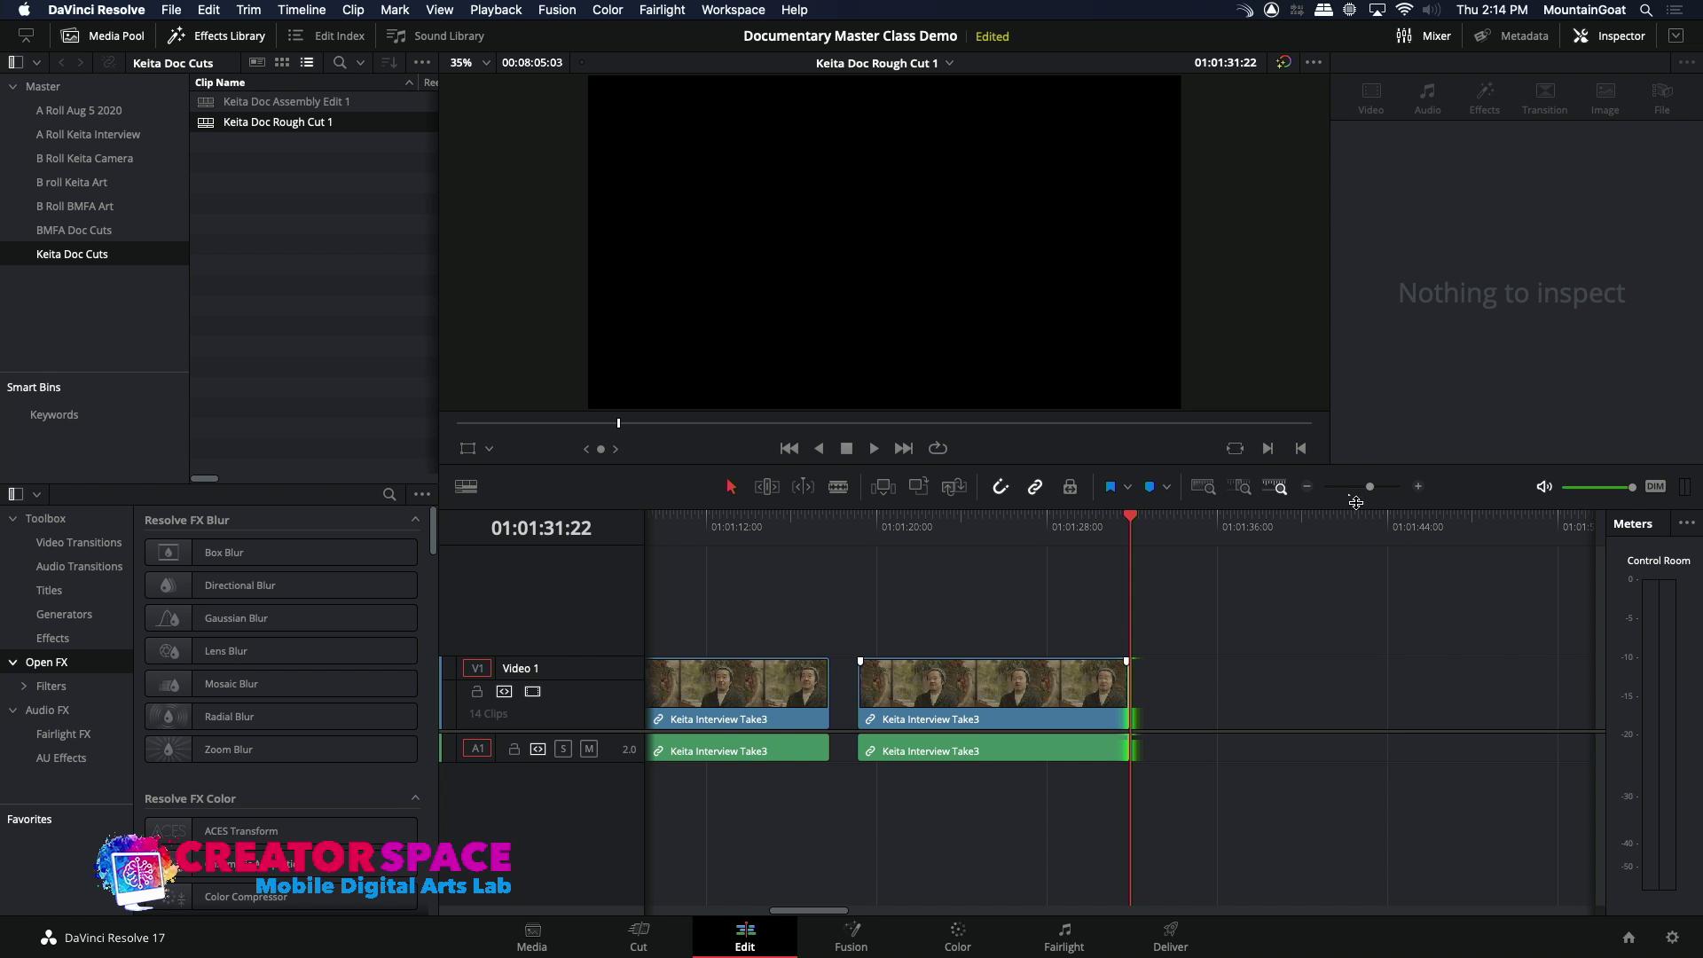
- Play through the fifth interview clip from its beginning to its end
click(1307, 487)
click(1307, 488)
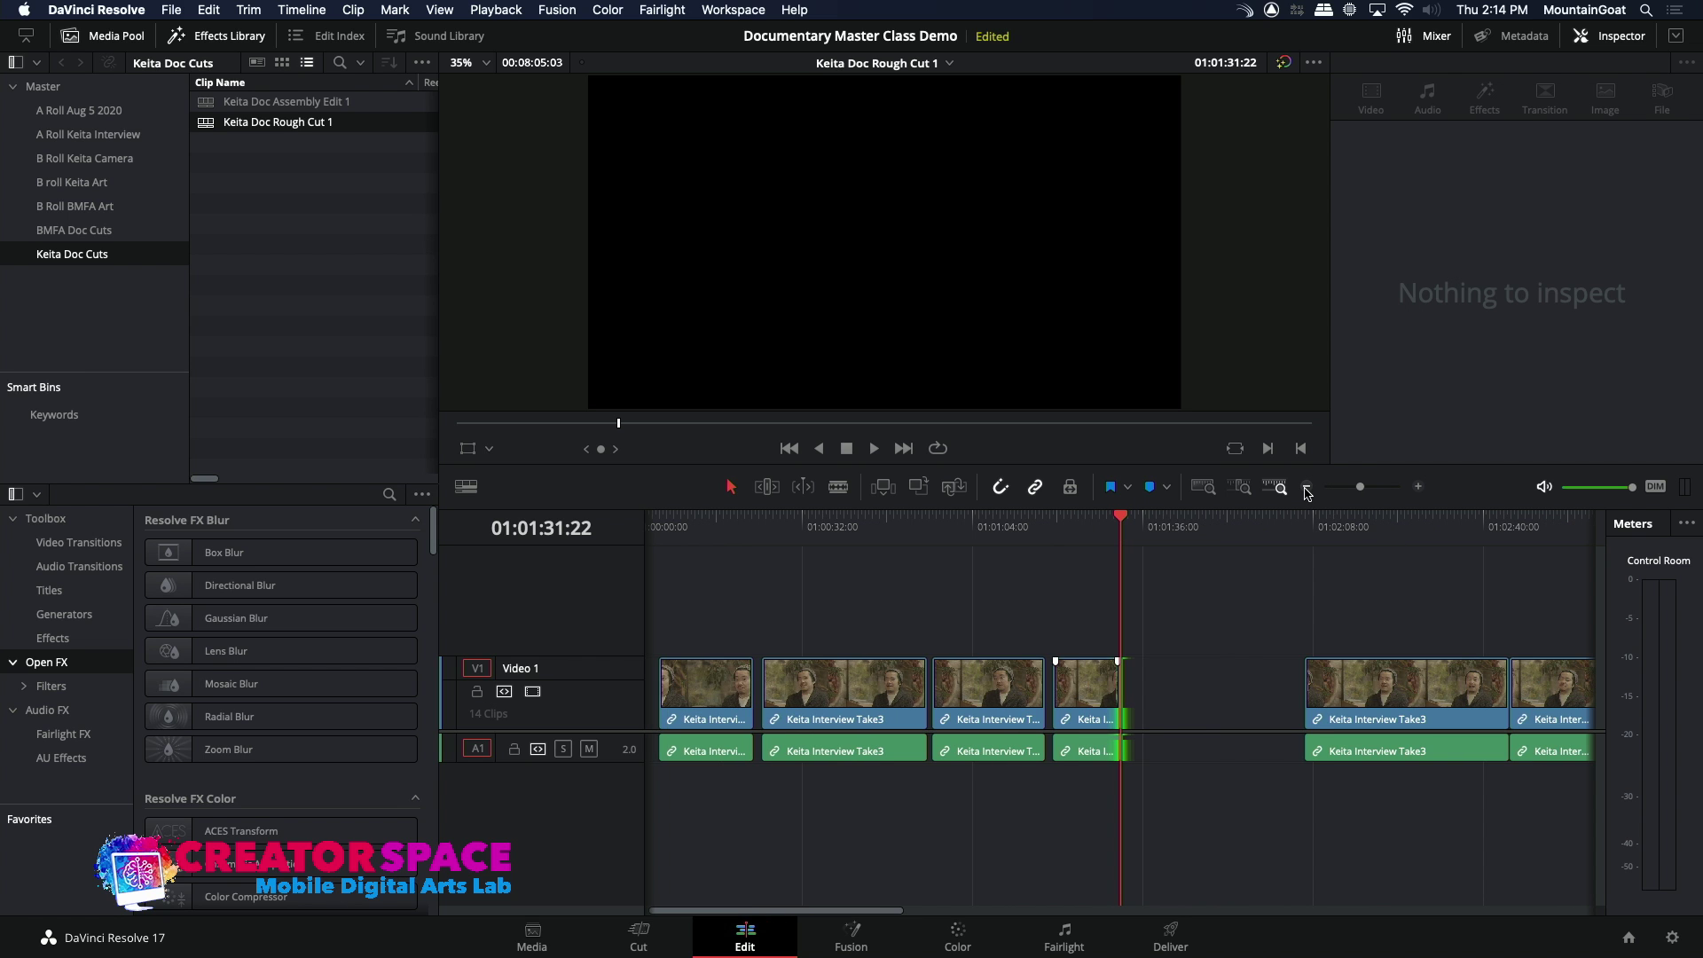
click(1307, 488)
click(988, 527)
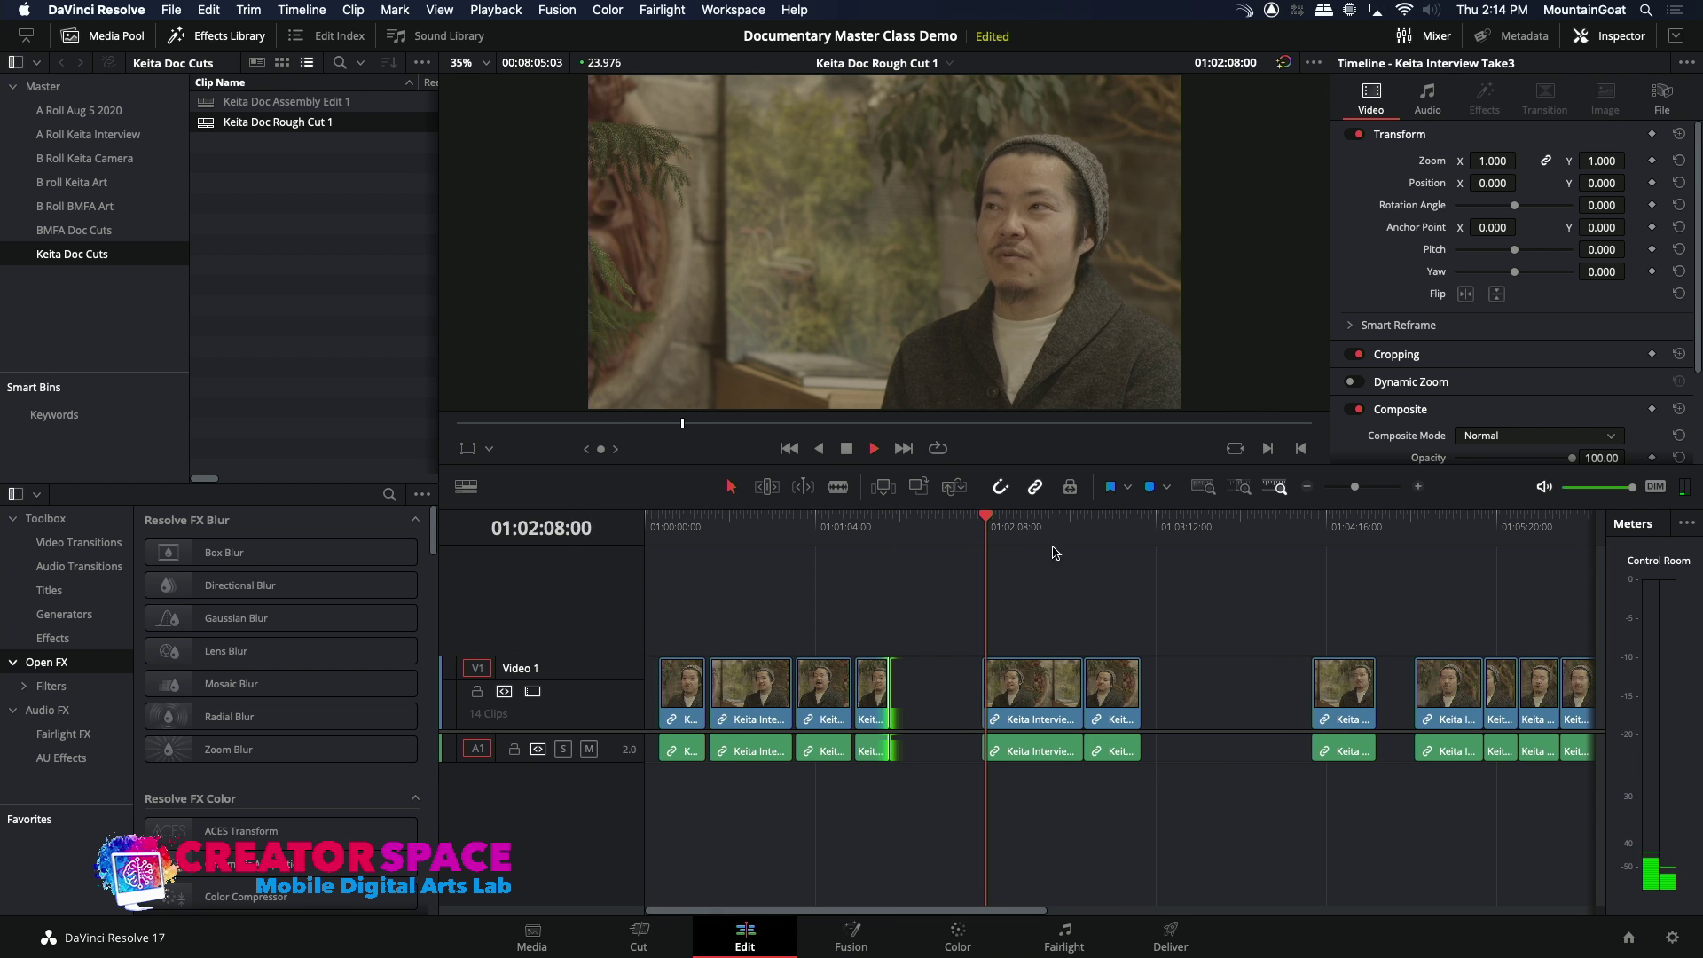
click(1418, 488)
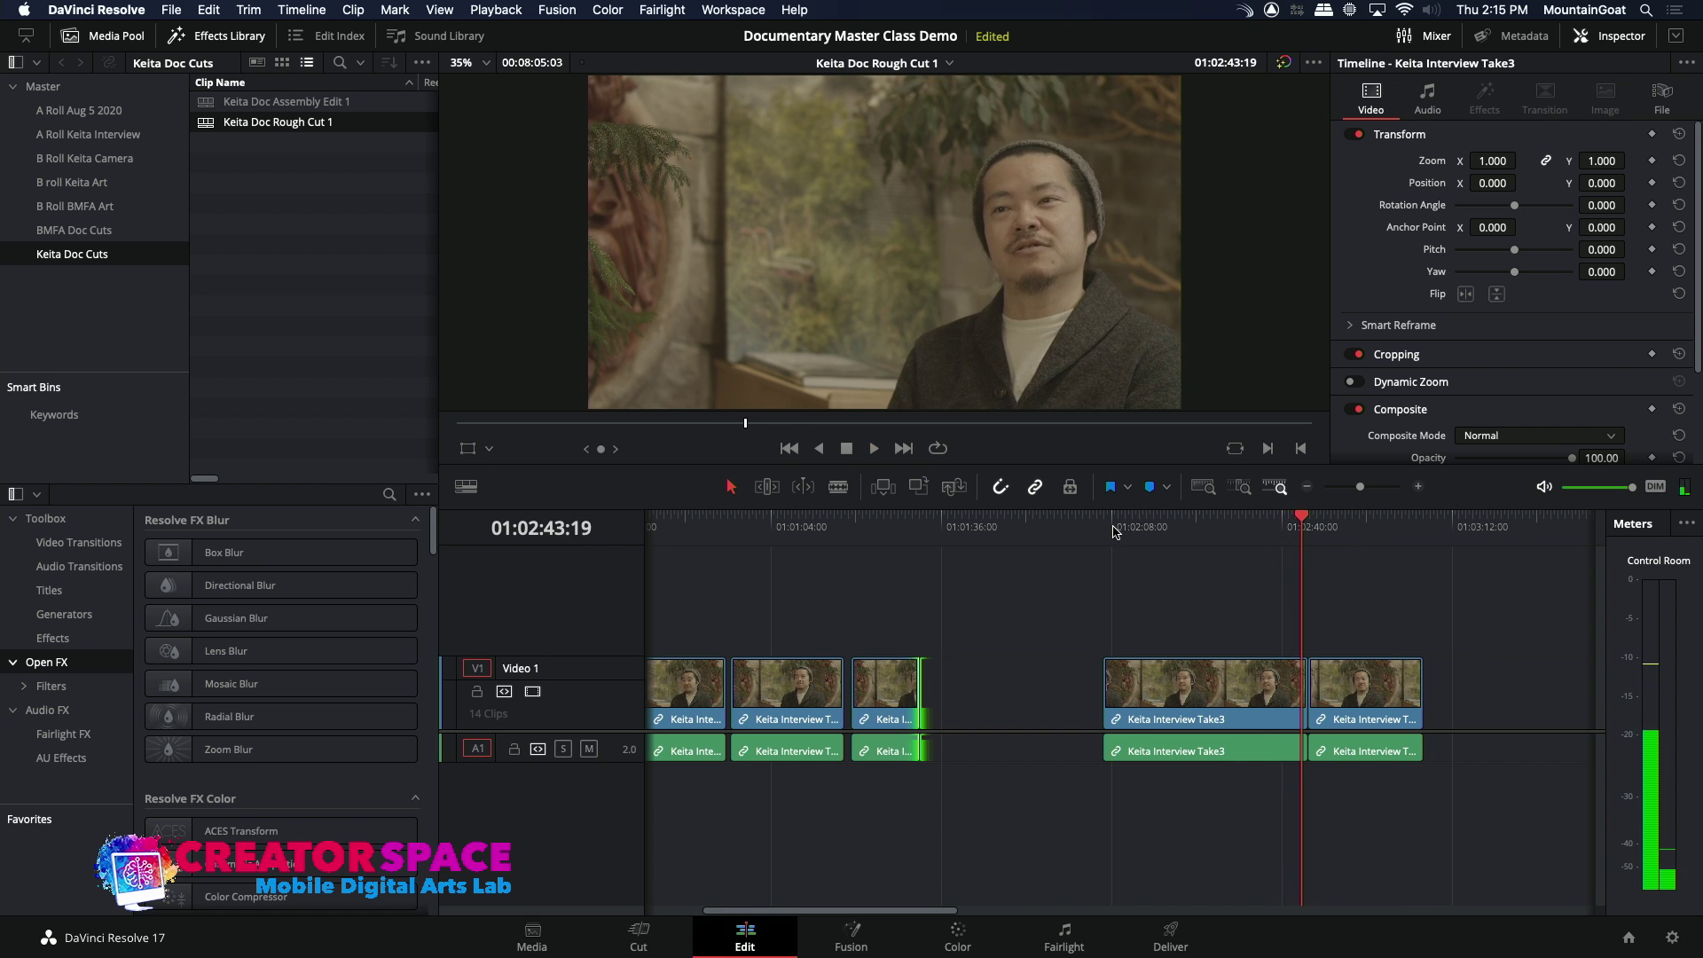
- Replay the opening of the fifth interview clip and split it at 01:02:14:13
click(1107, 529)
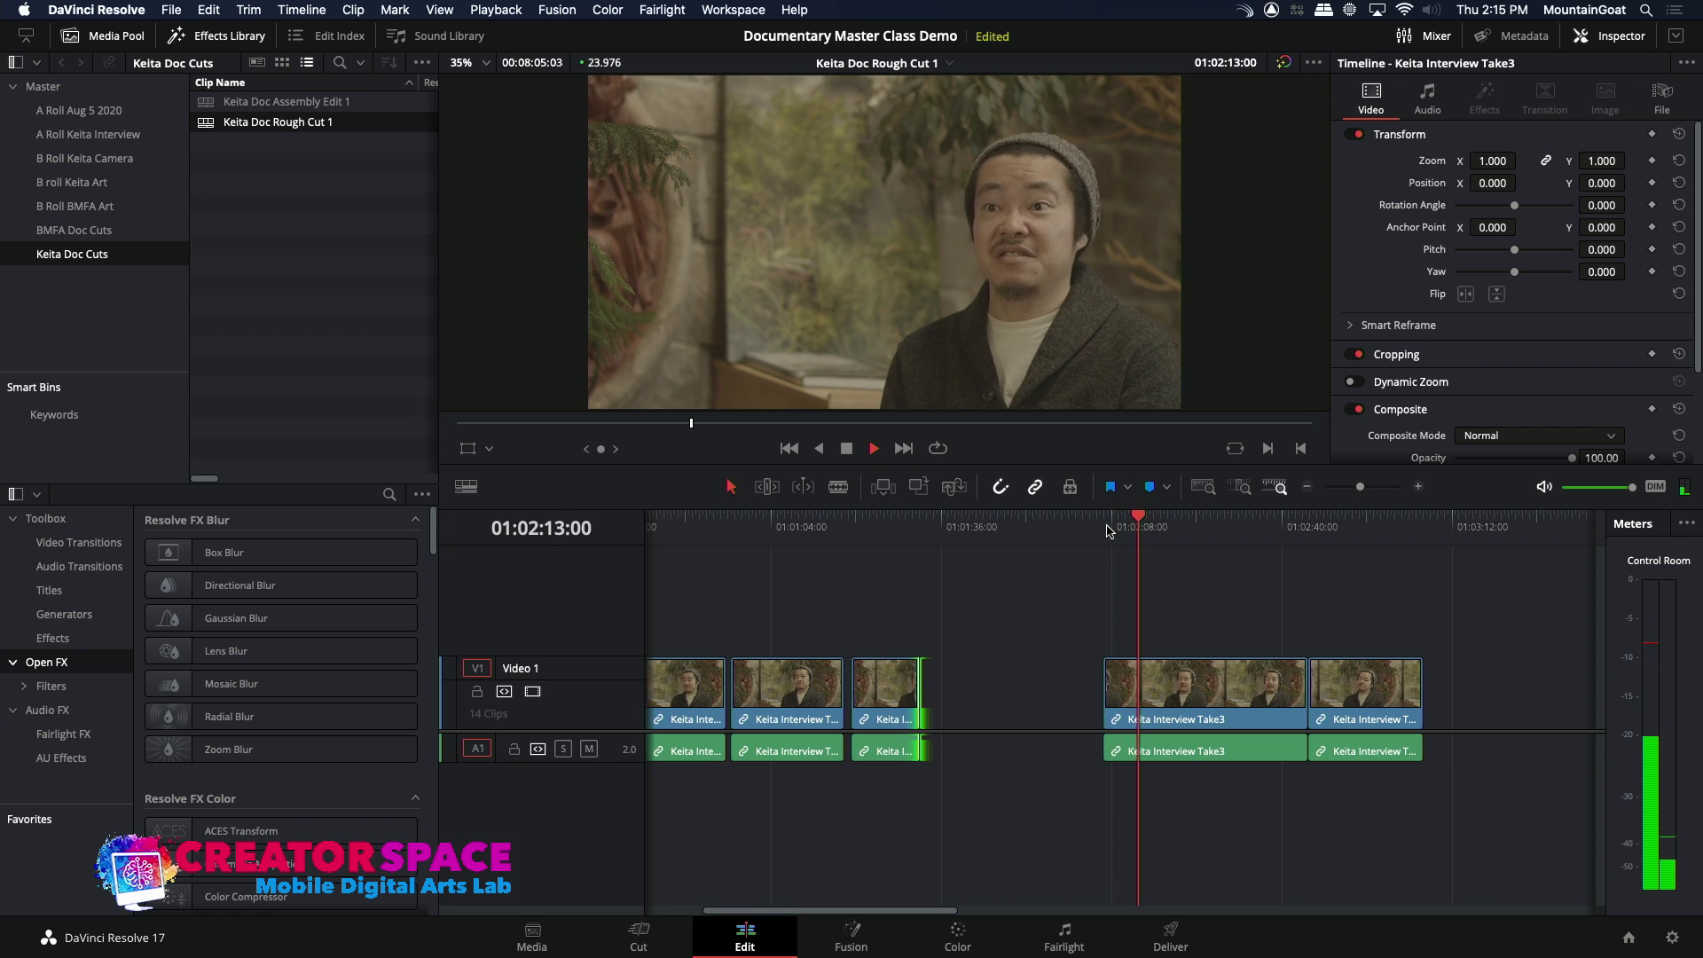
key(space)
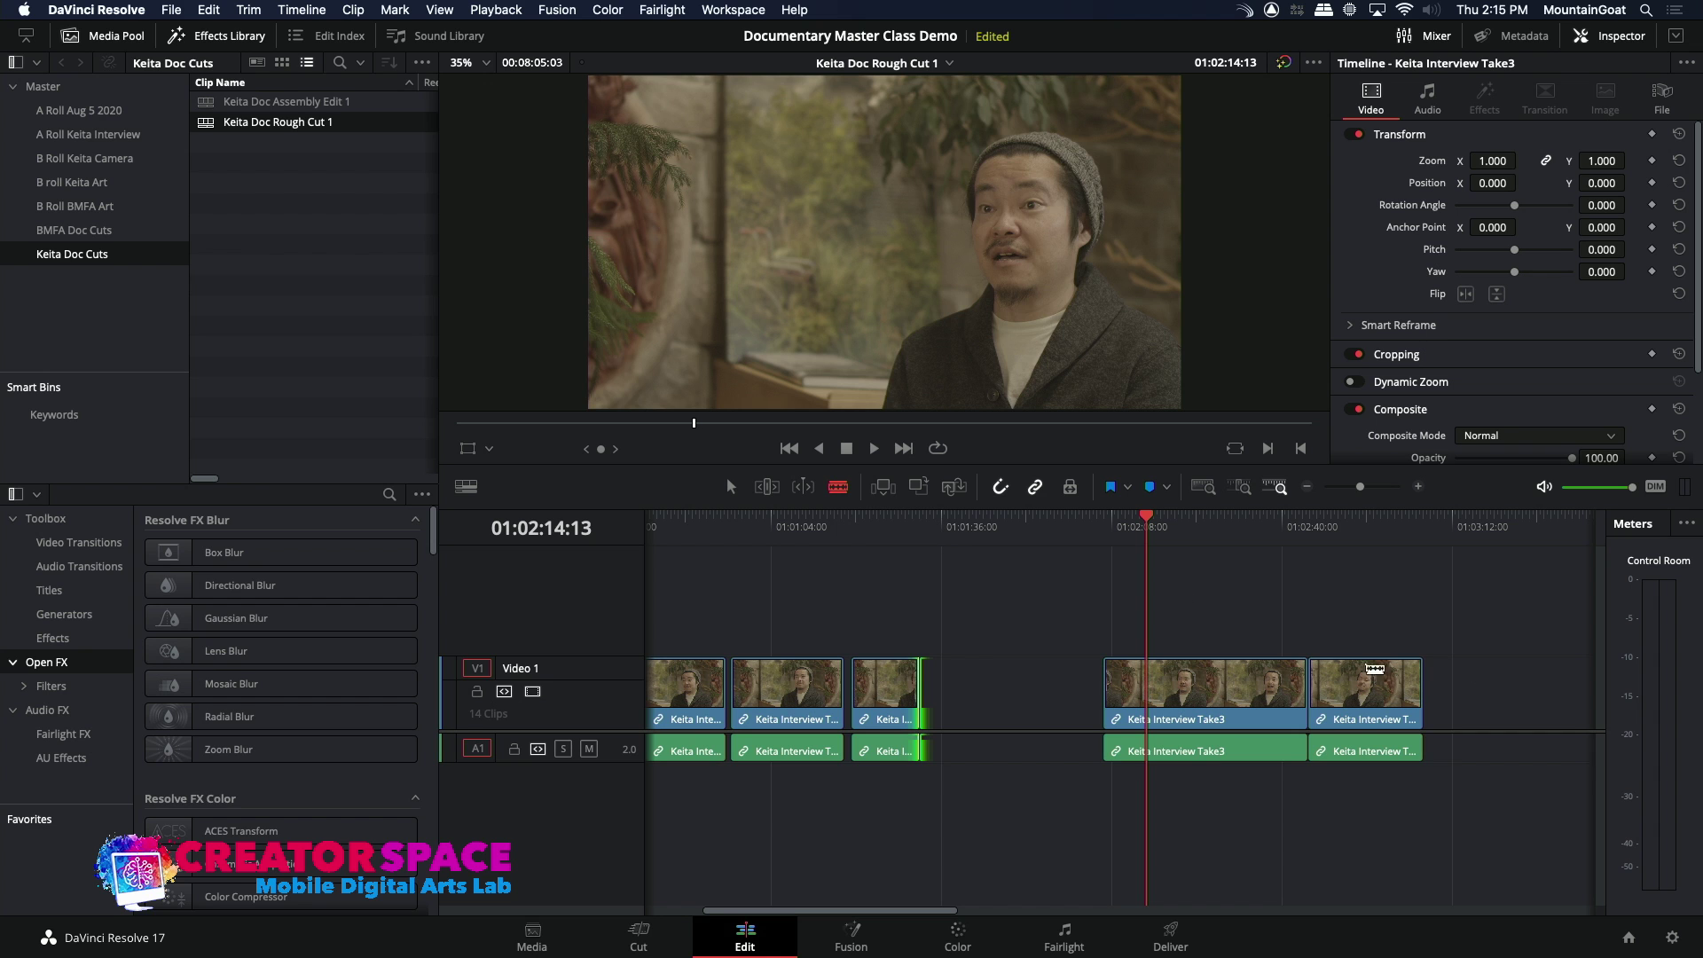
click(1150, 680)
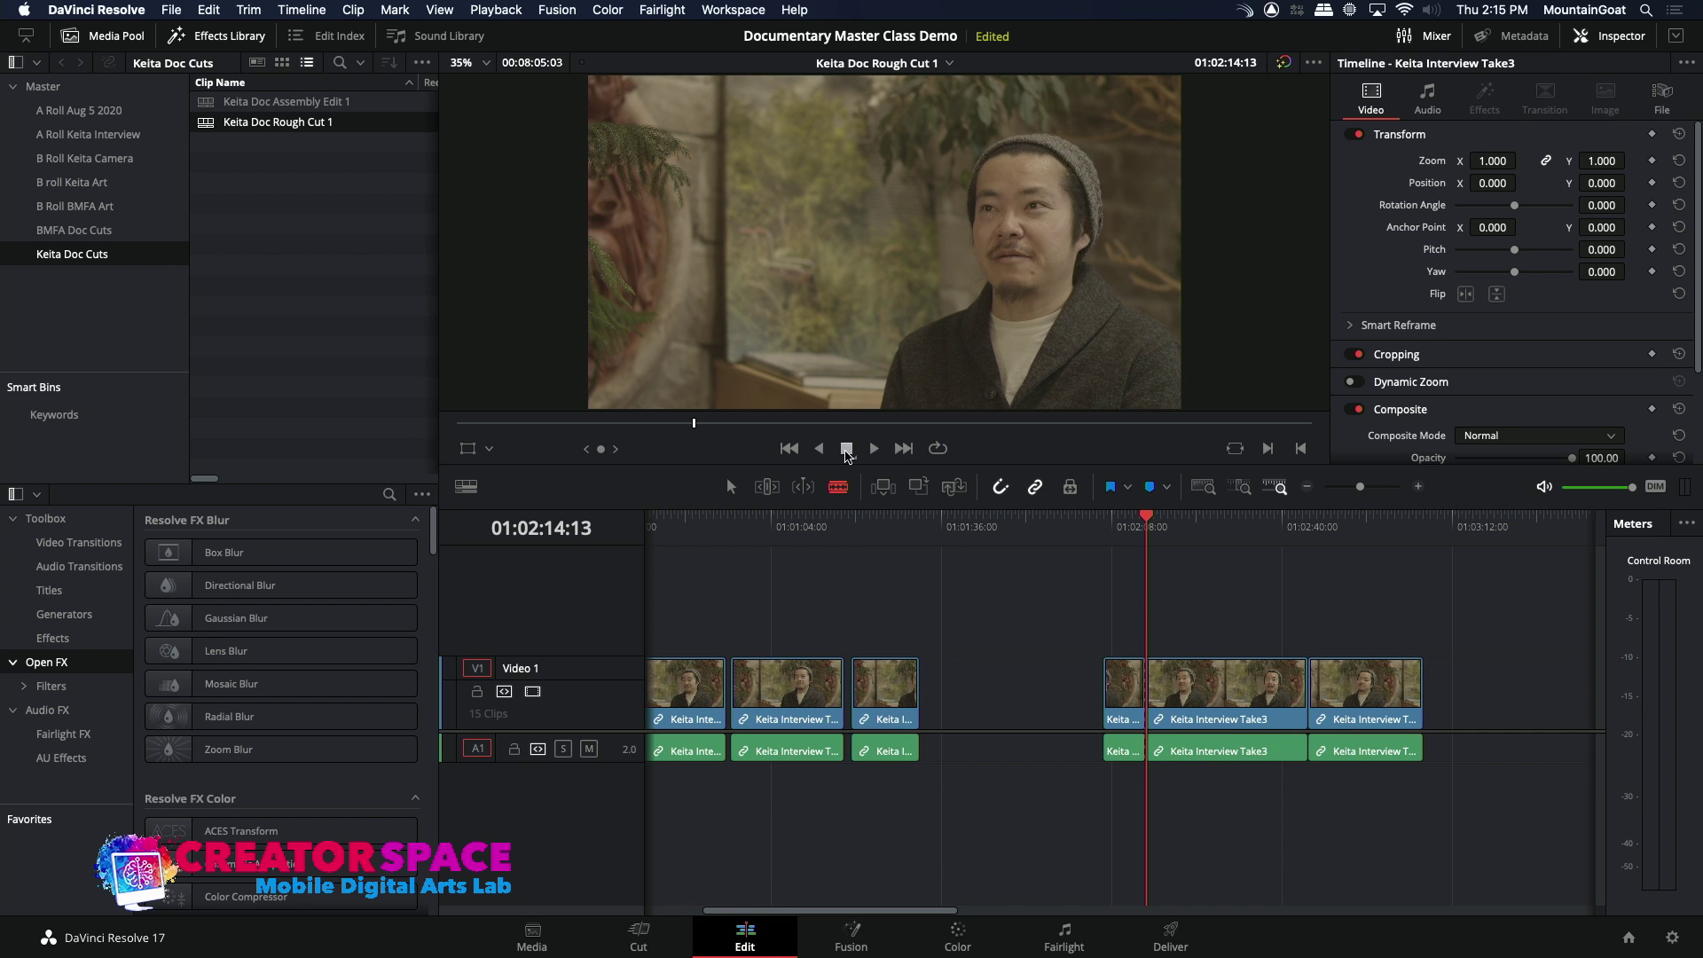
- Move the short split-off opening of the fifth interview clip earlier, leaving a small gap after the fourth clip
click(921, 523)
key(space)
key(space)
drag(1116, 692, 951, 698)
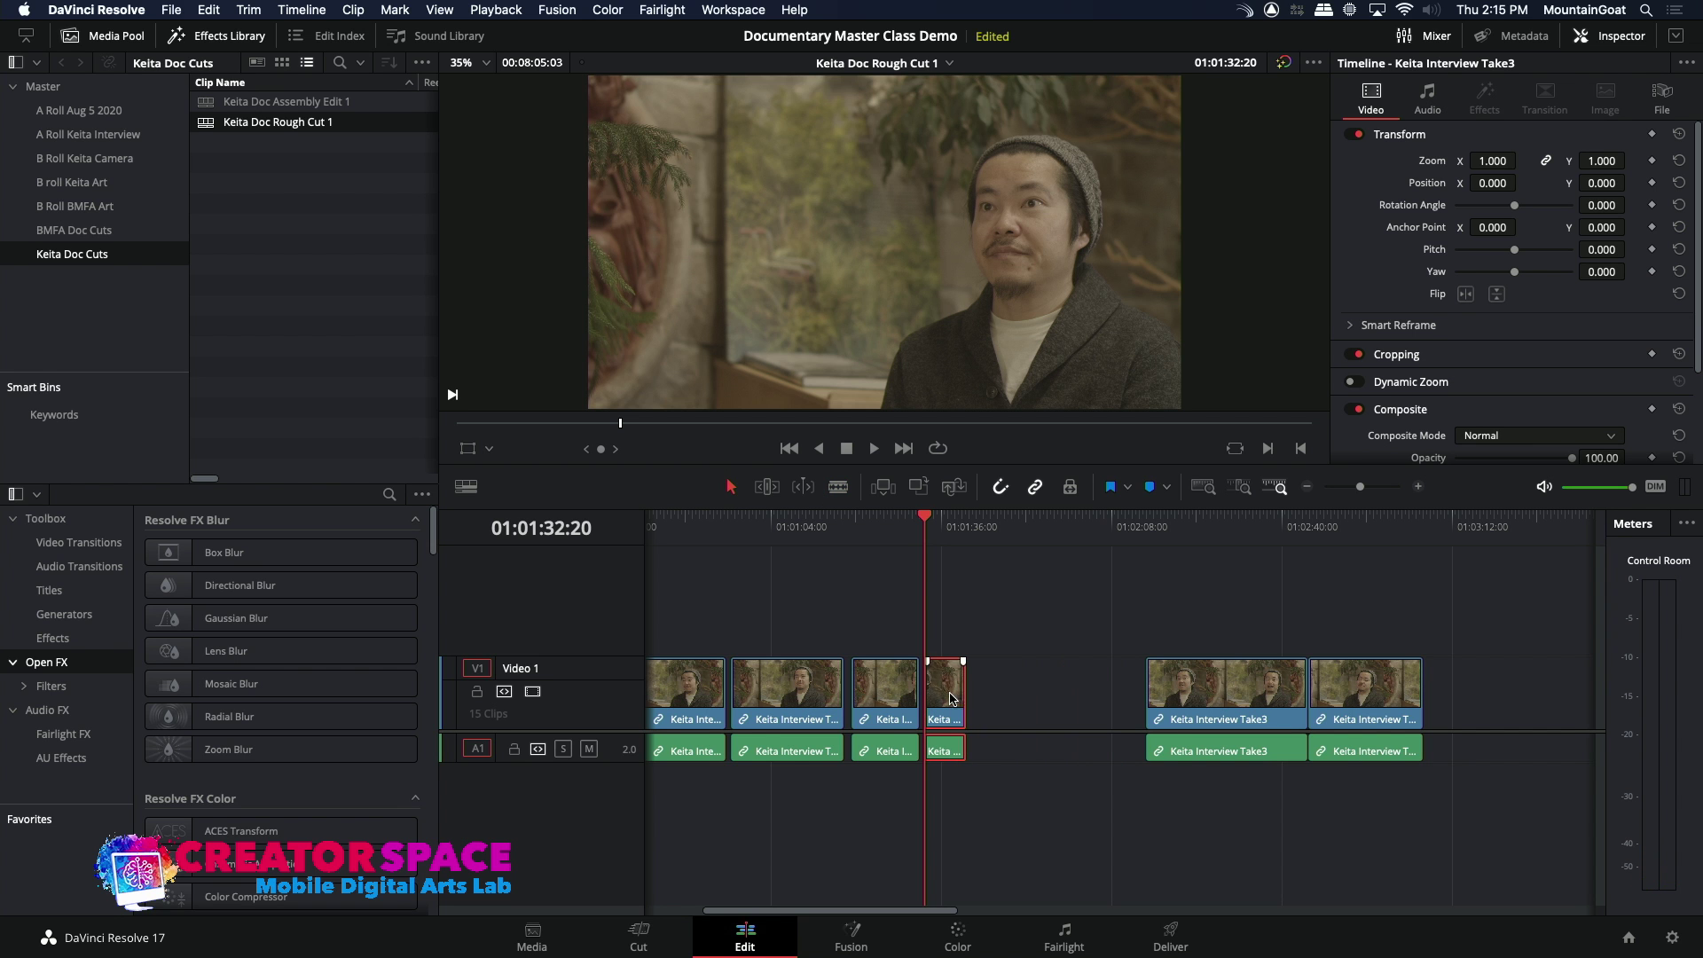
- Replay the rest of the fifth interview clip around 01:02:24, drop its opening section, and move the remainder up behind the short piece
click(1193, 524)
key(space)
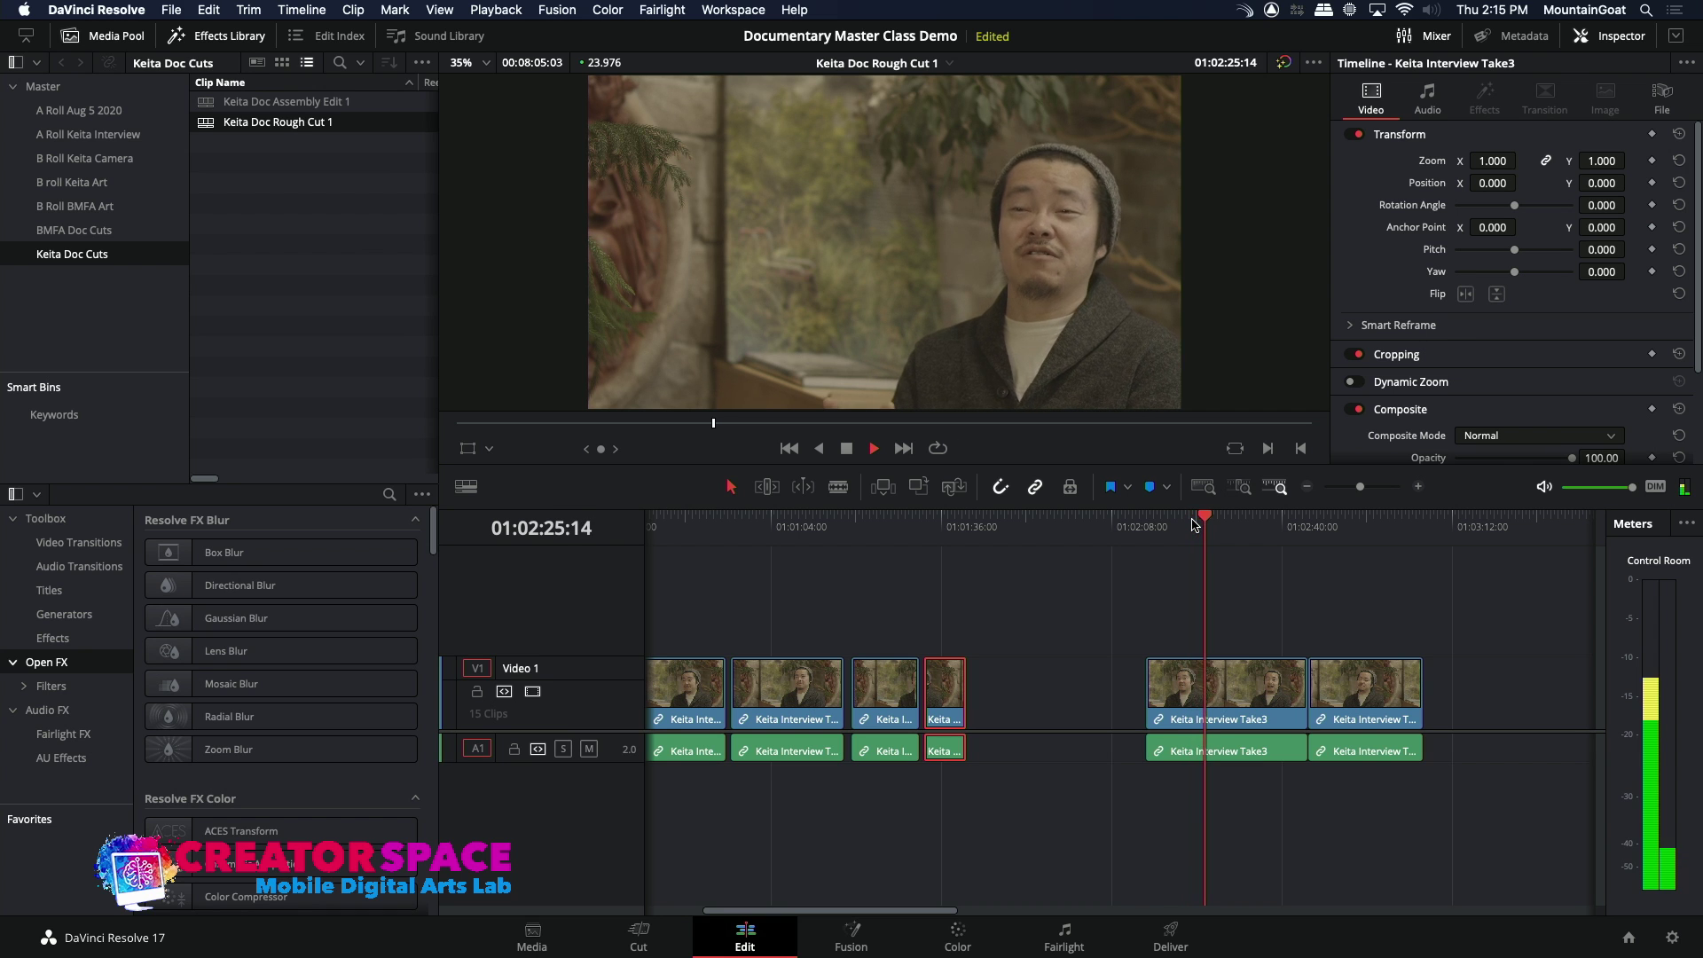
click(1193, 524)
key(space)
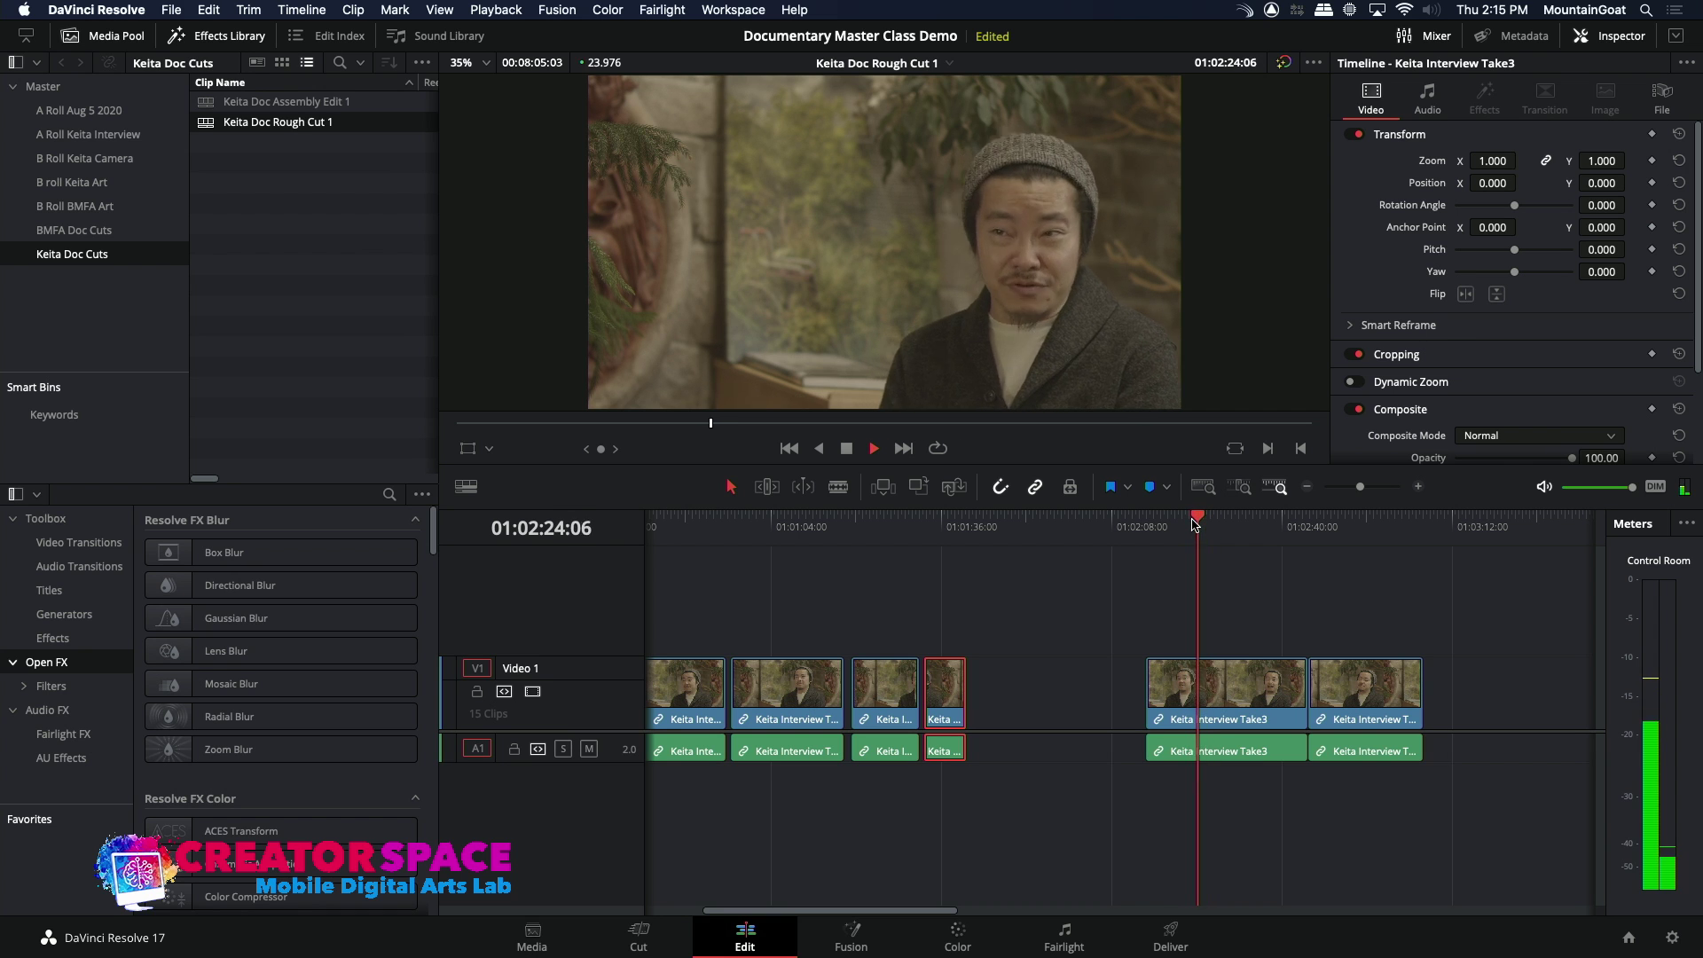
drag(1155, 681, 1012, 701)
- Play across the cut and through the moved piece's final seconds, and trim its end back to 01:01:58:06
click(947, 536)
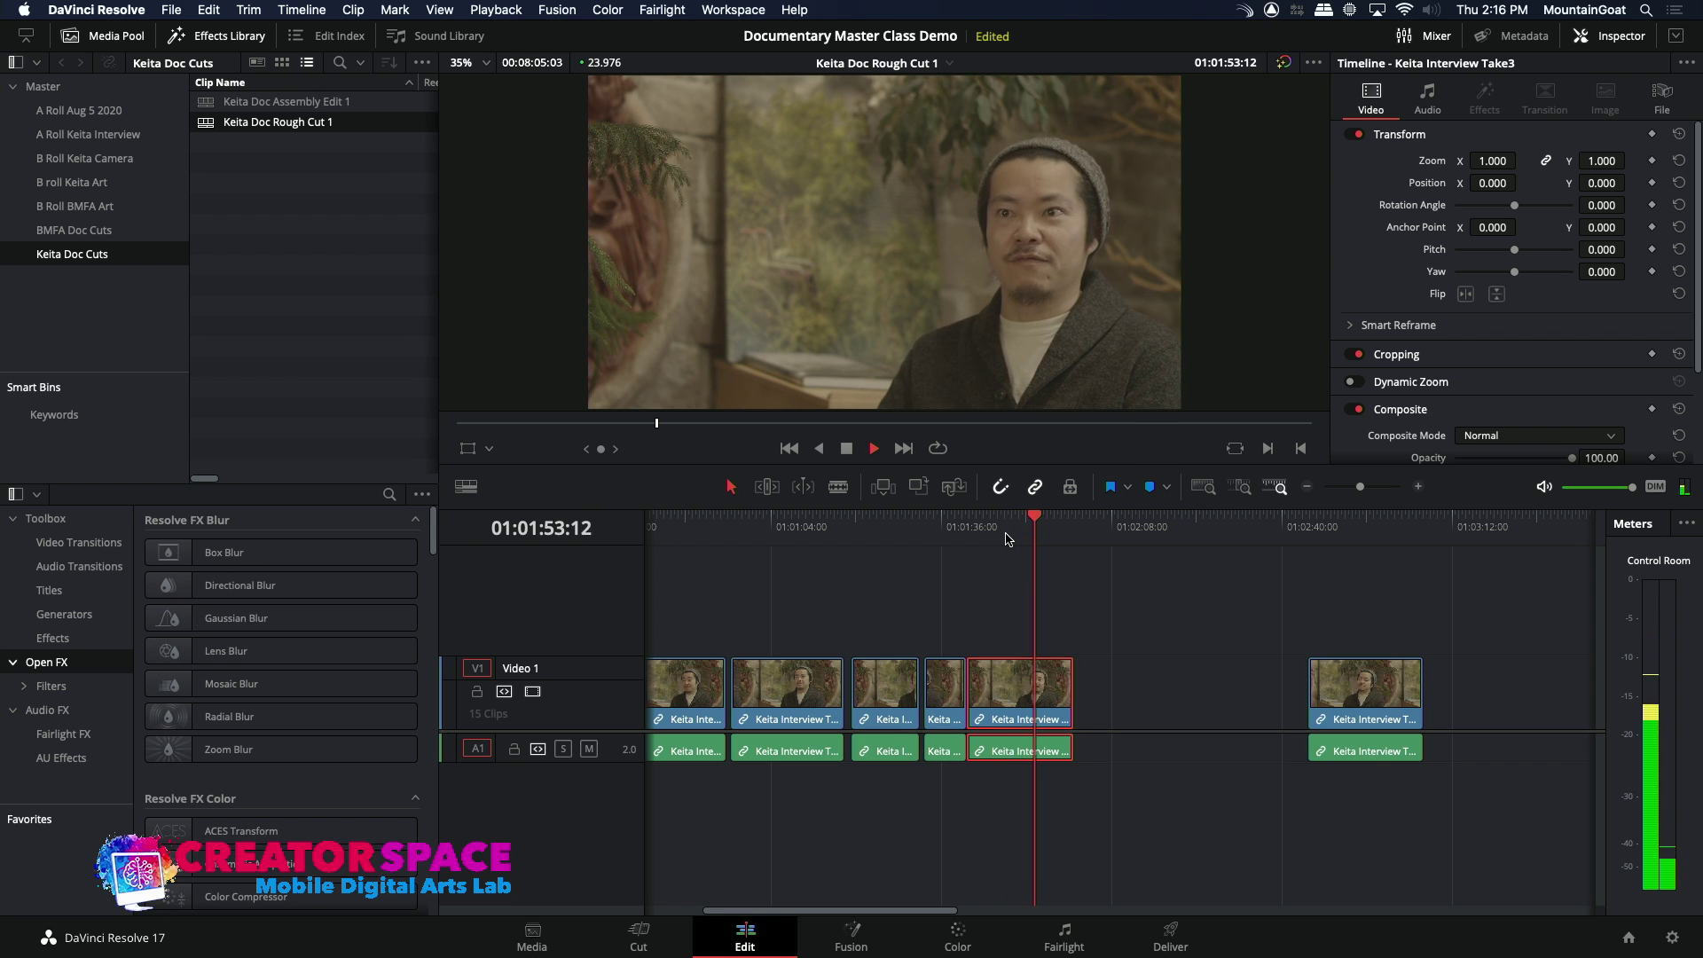
key(space)
click(1057, 522)
key(space)
click(1047, 522)
key(space)
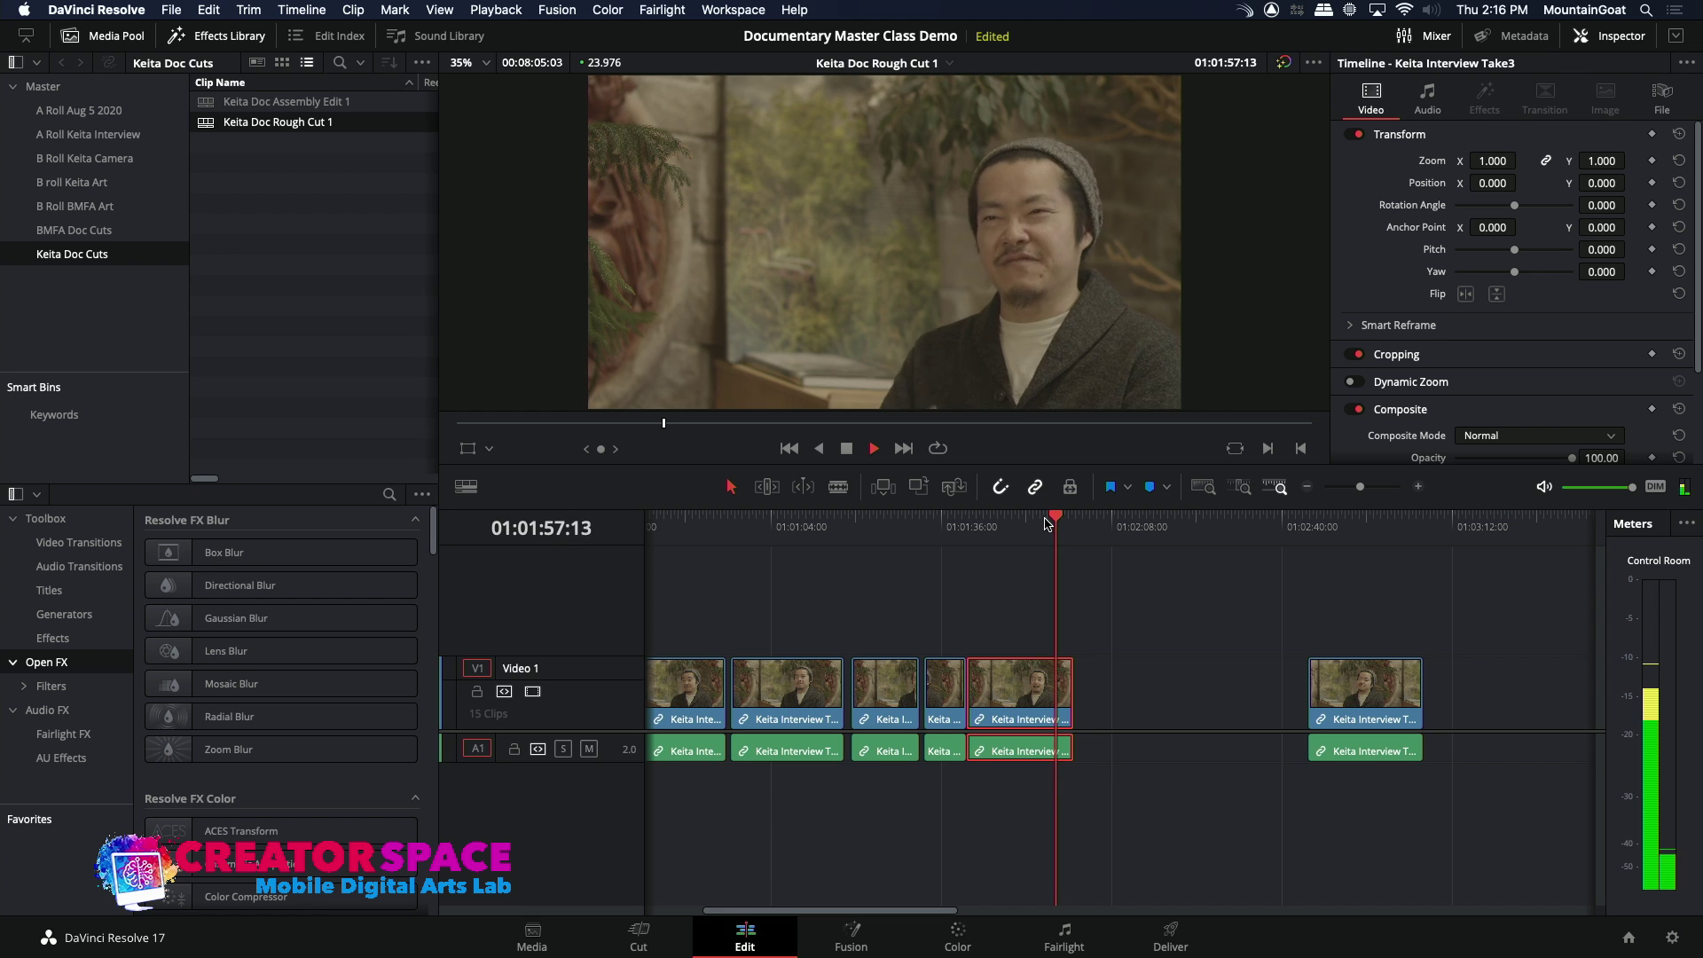
key(space)
drag(1073, 697, 1070, 699)
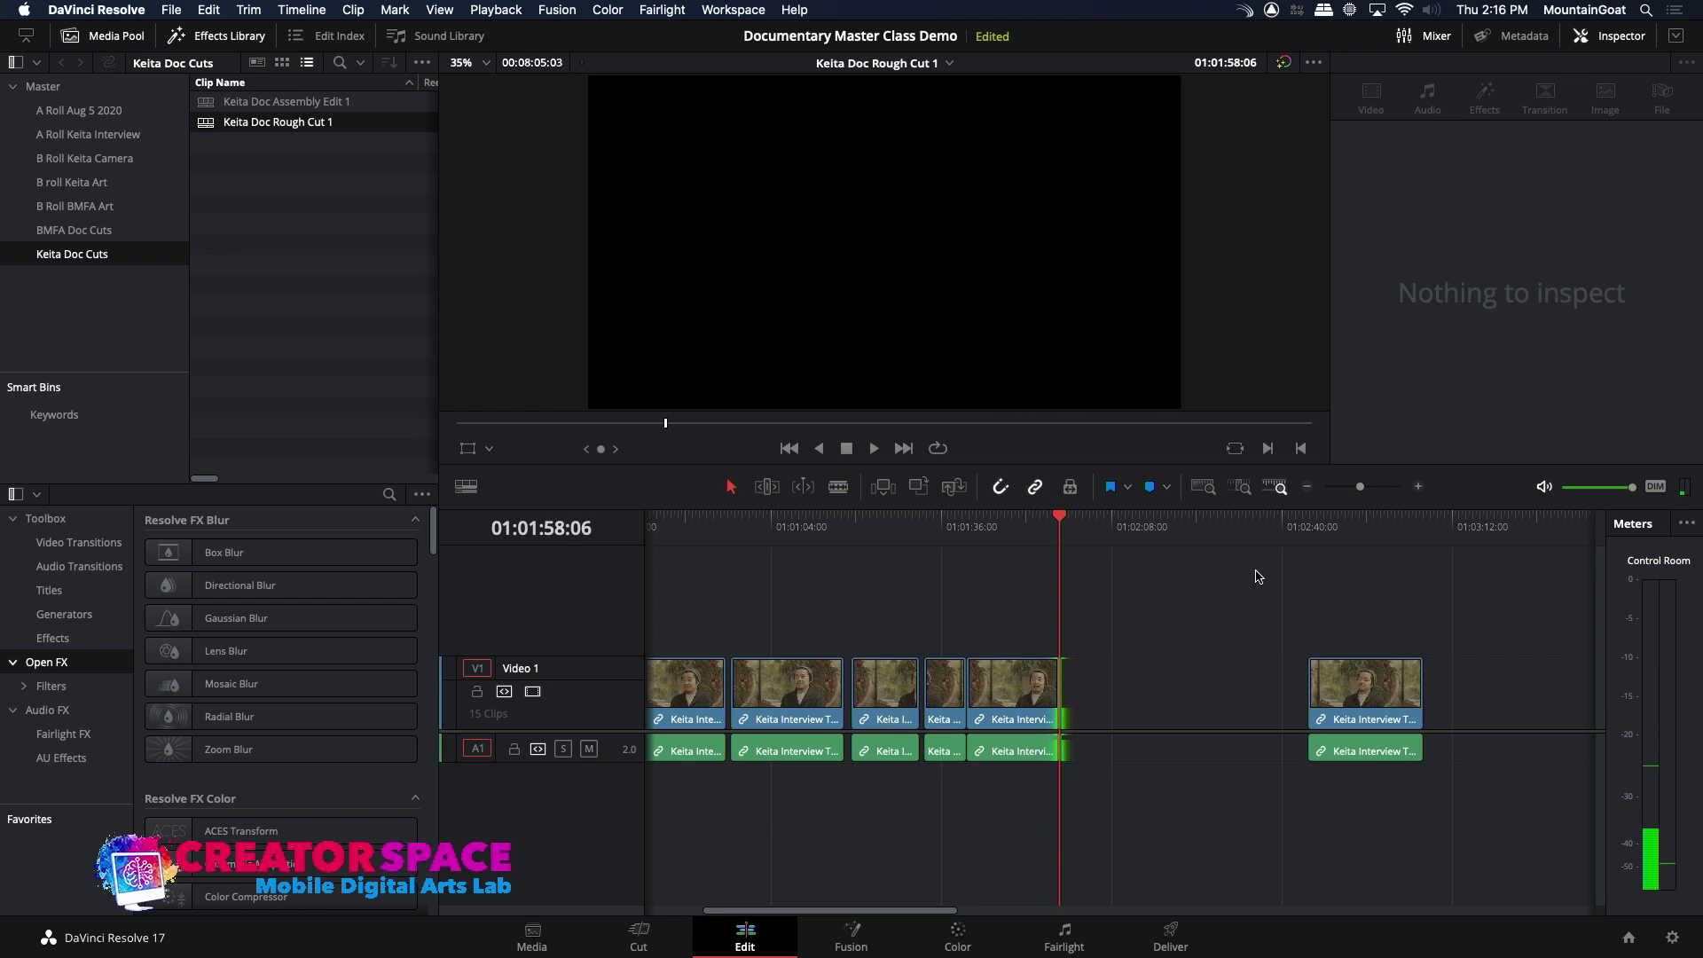
- Move the next interview clip earlier to start at about 01:01:59:11, leaving a short gap after the trimmed piece
key(space)
key(space)
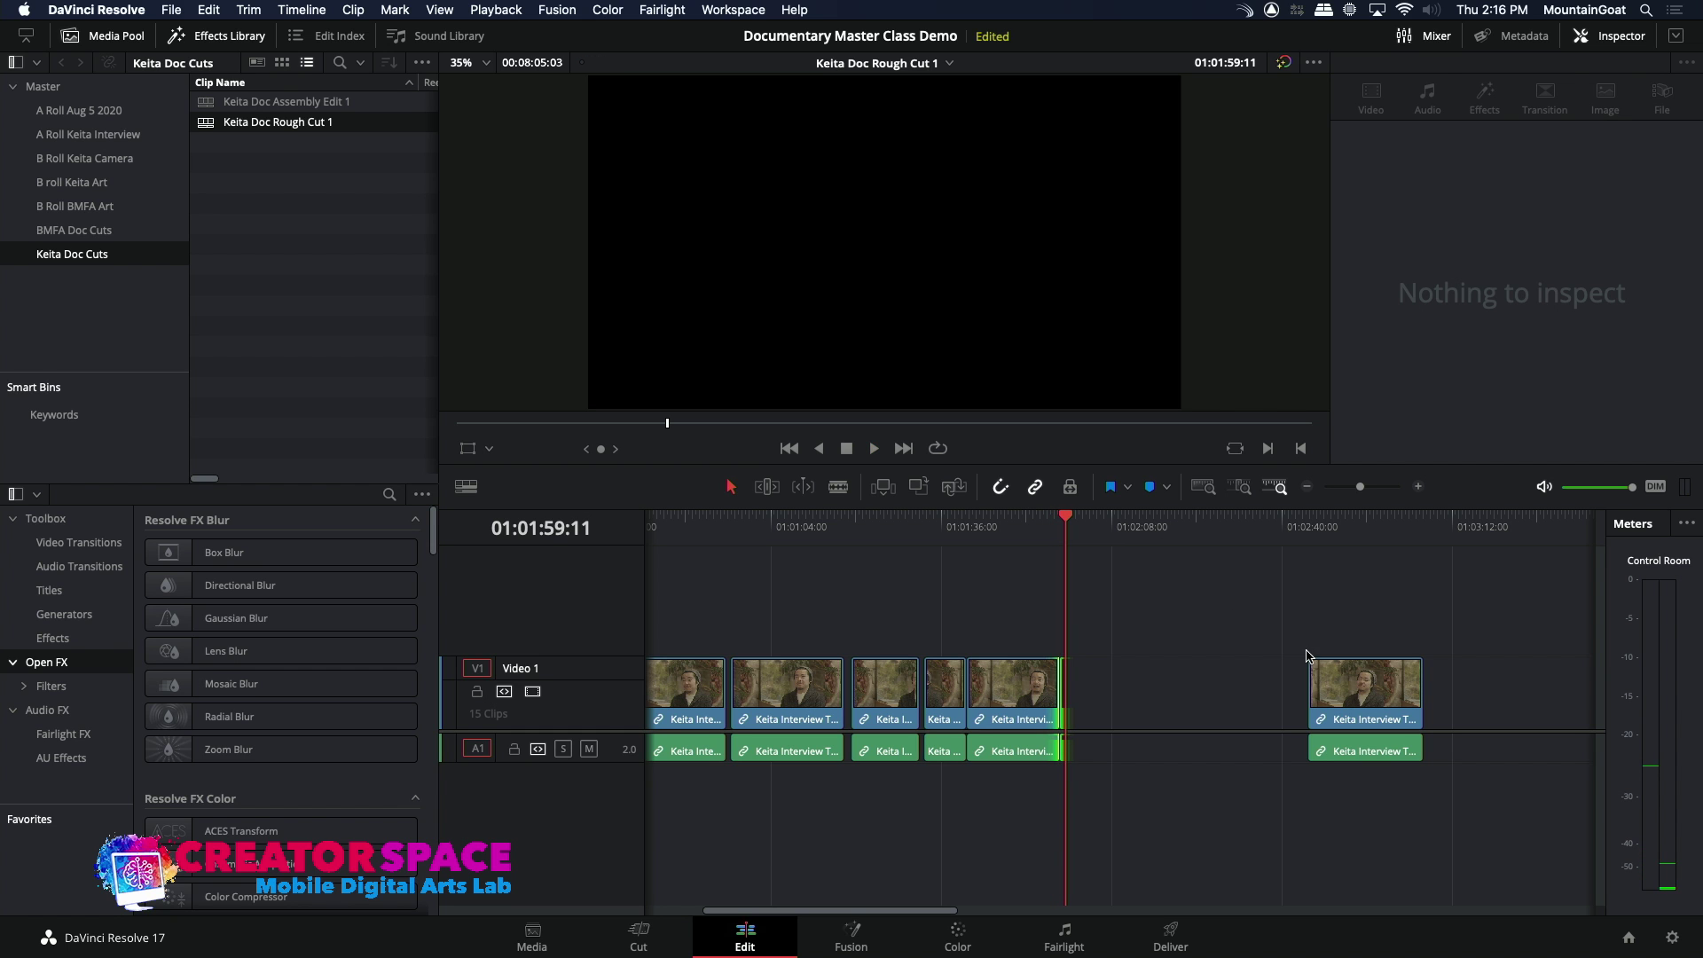
drag(1338, 677, 1091, 685)
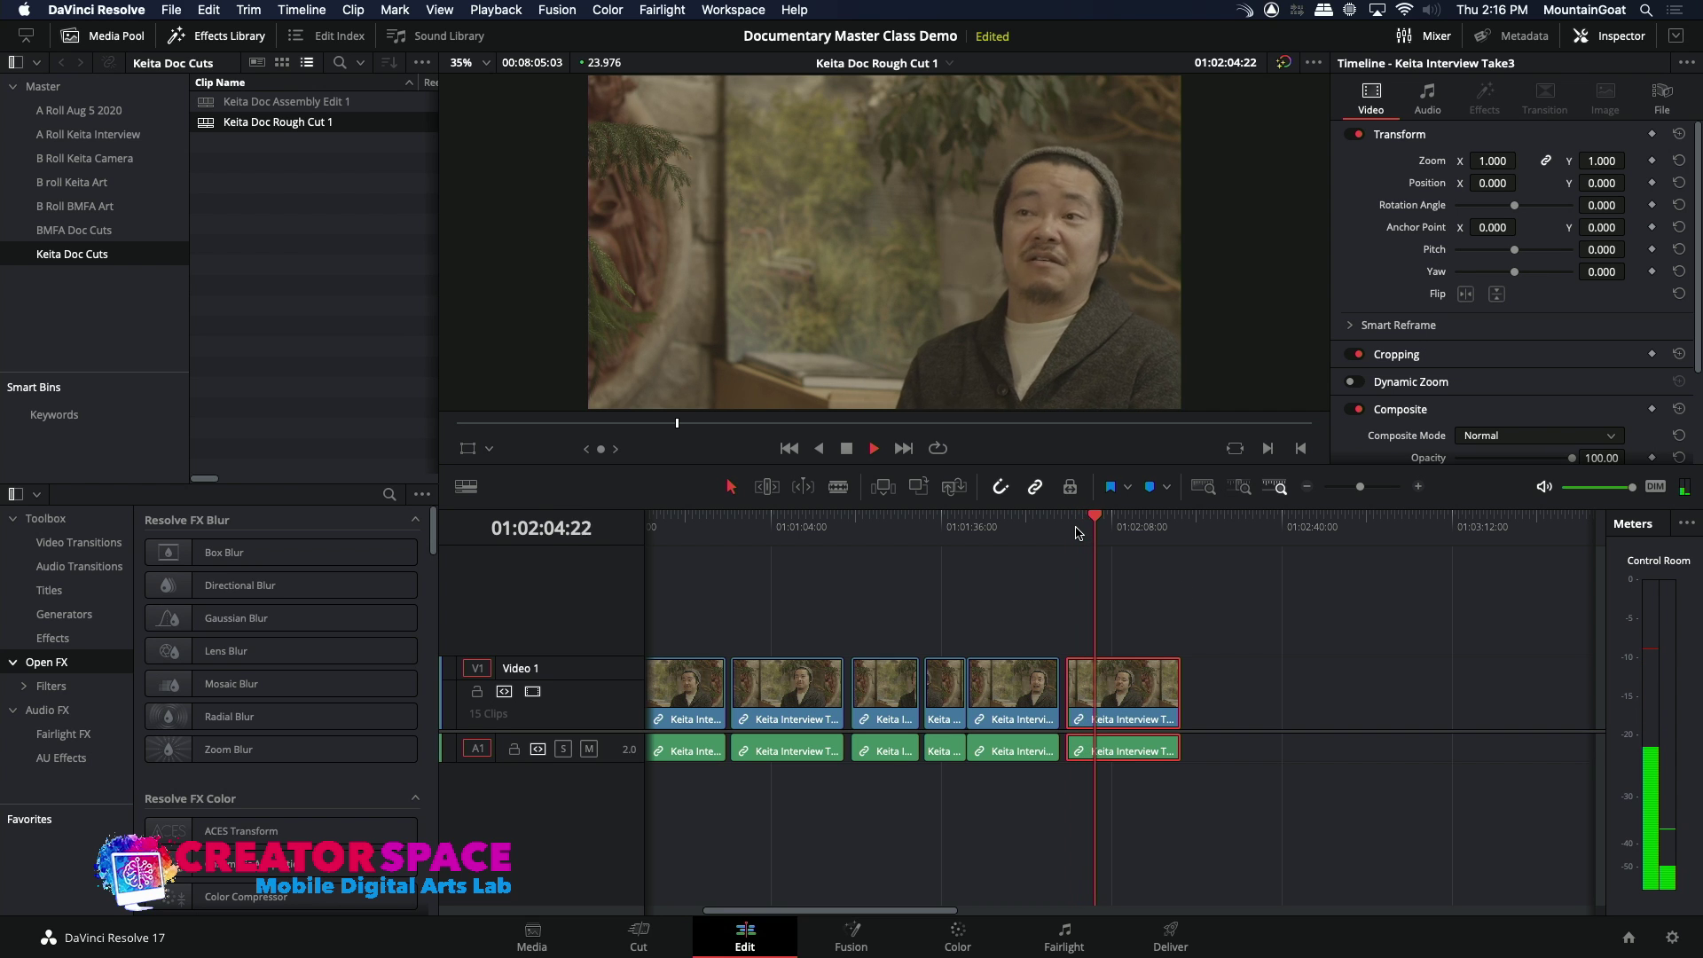
- Play through the newly moved interview clip from its beginning to its end
key(space)
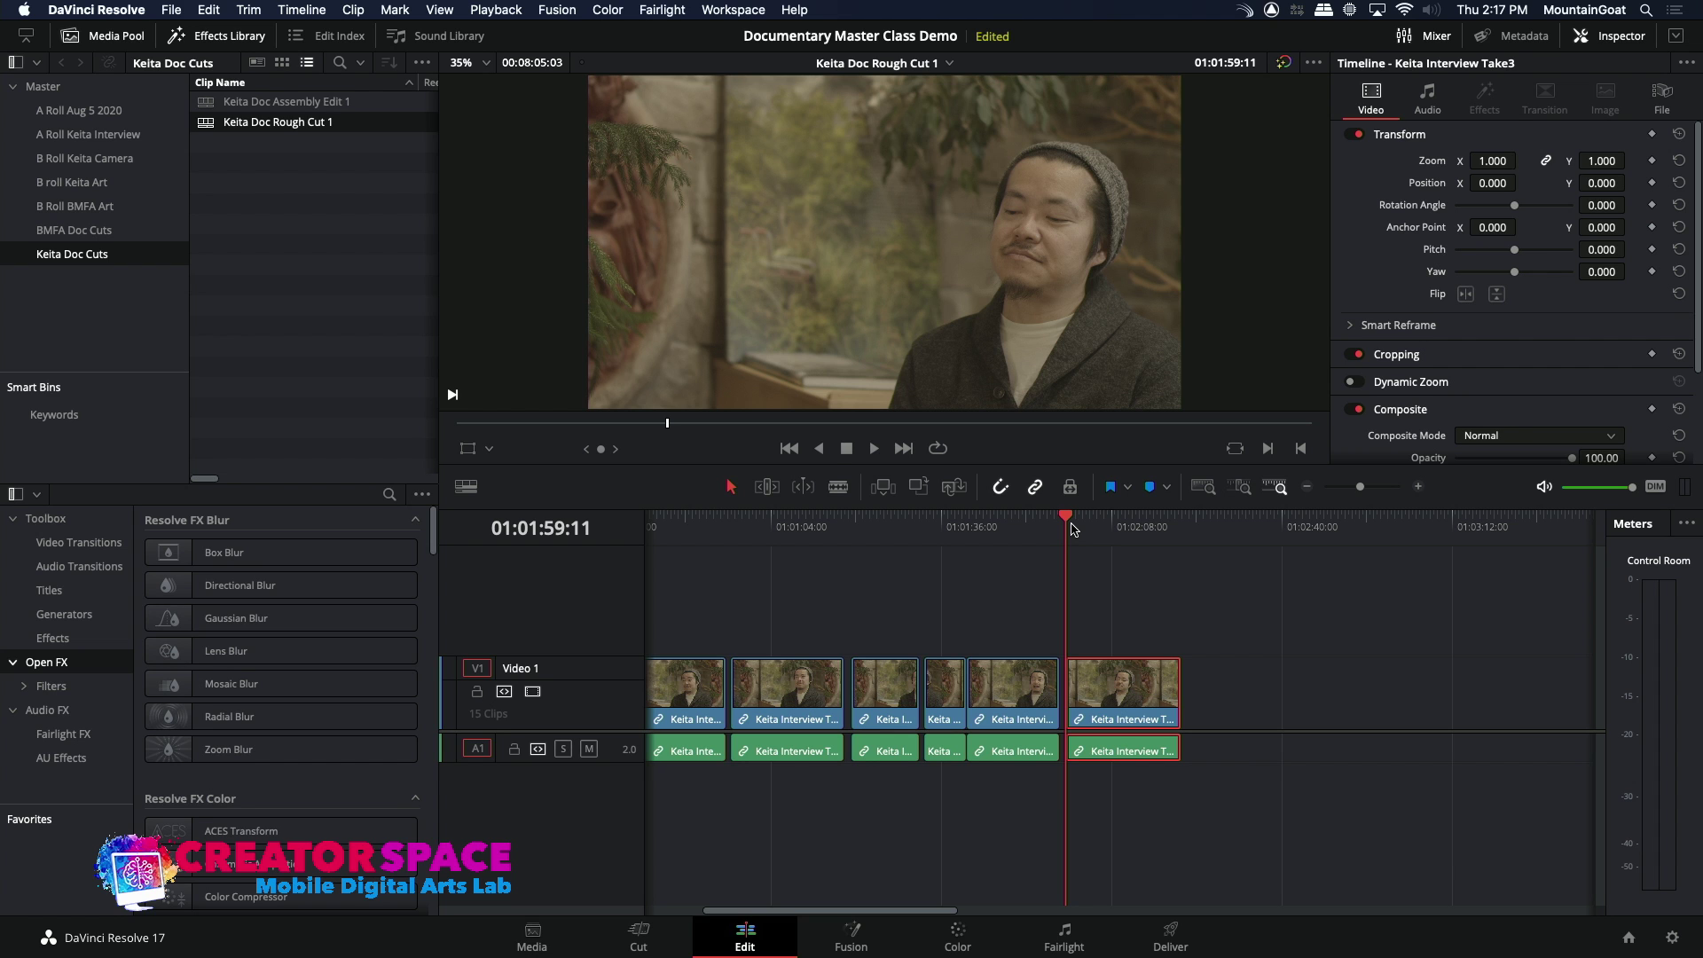
click(1421, 491)
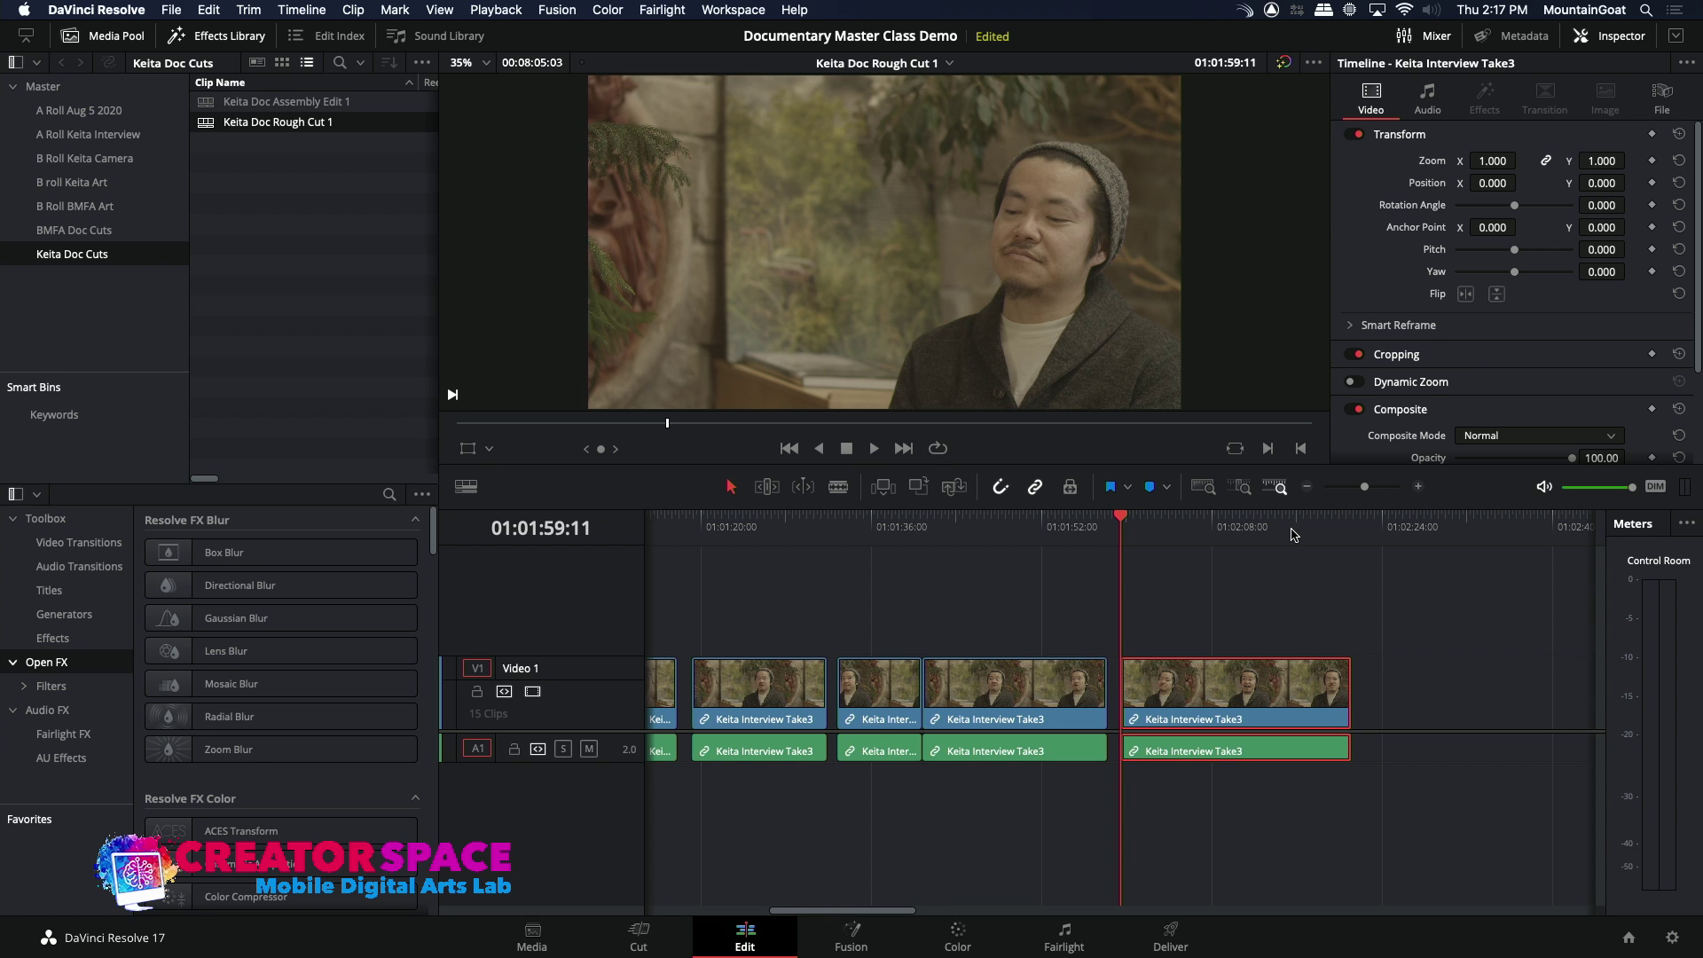
key(space)
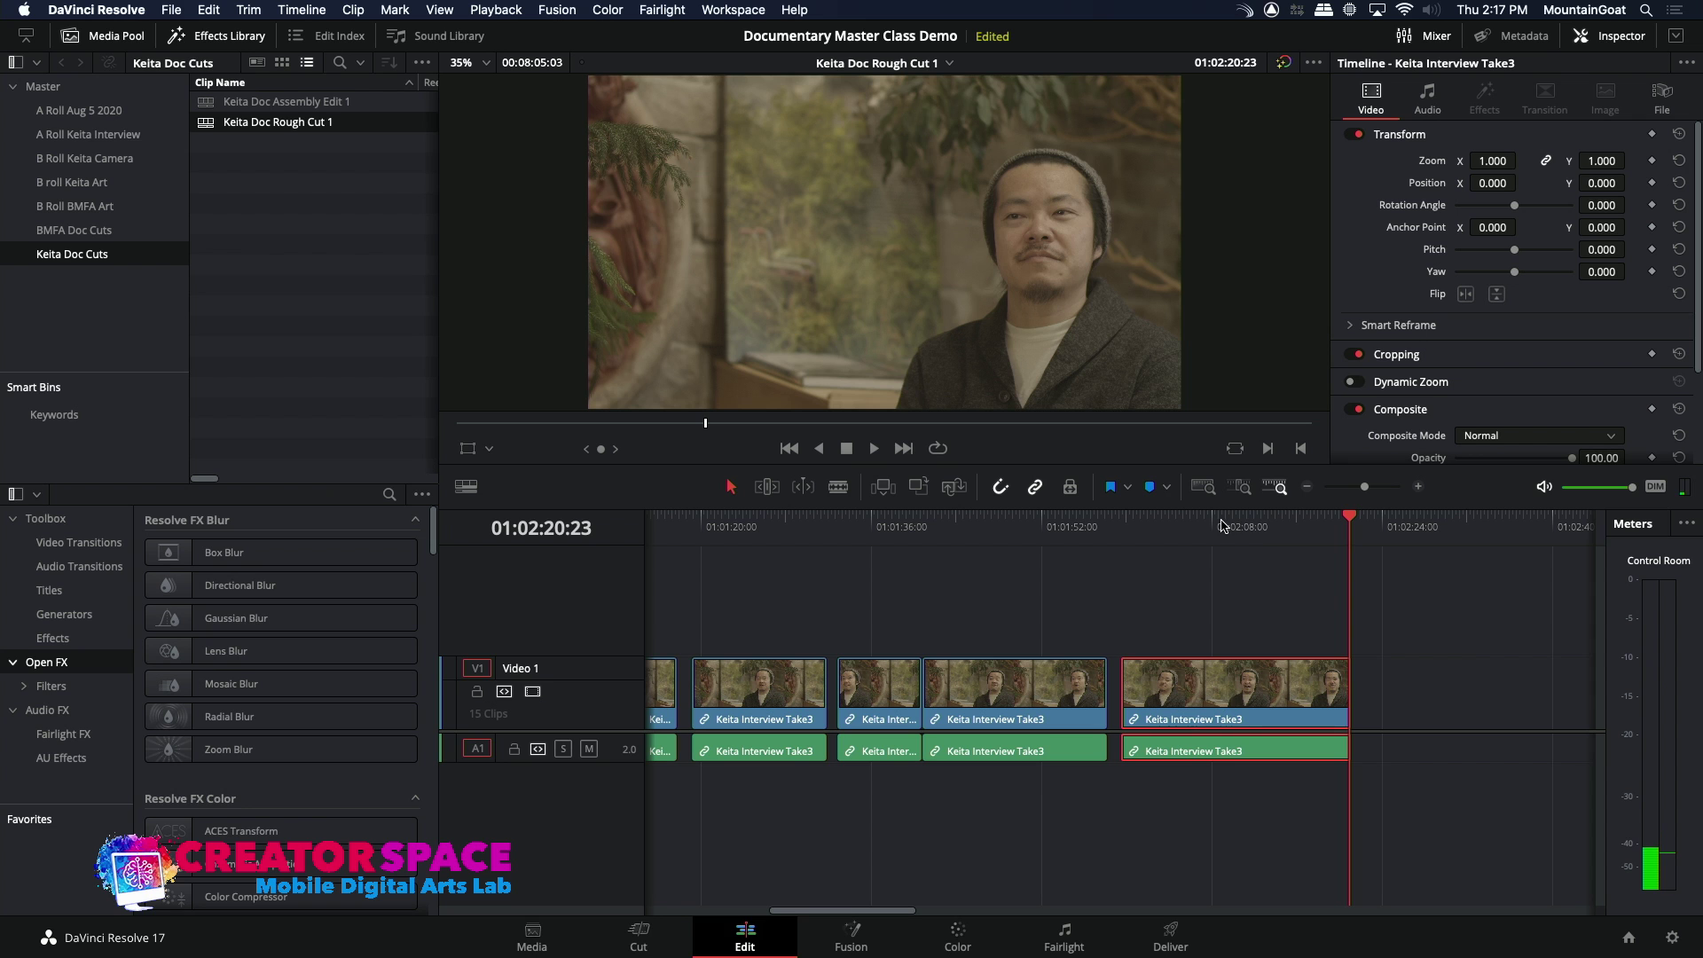
- Replay the middle of the newly moved interview clip and split it at 01:02:12:03
click(1224, 525)
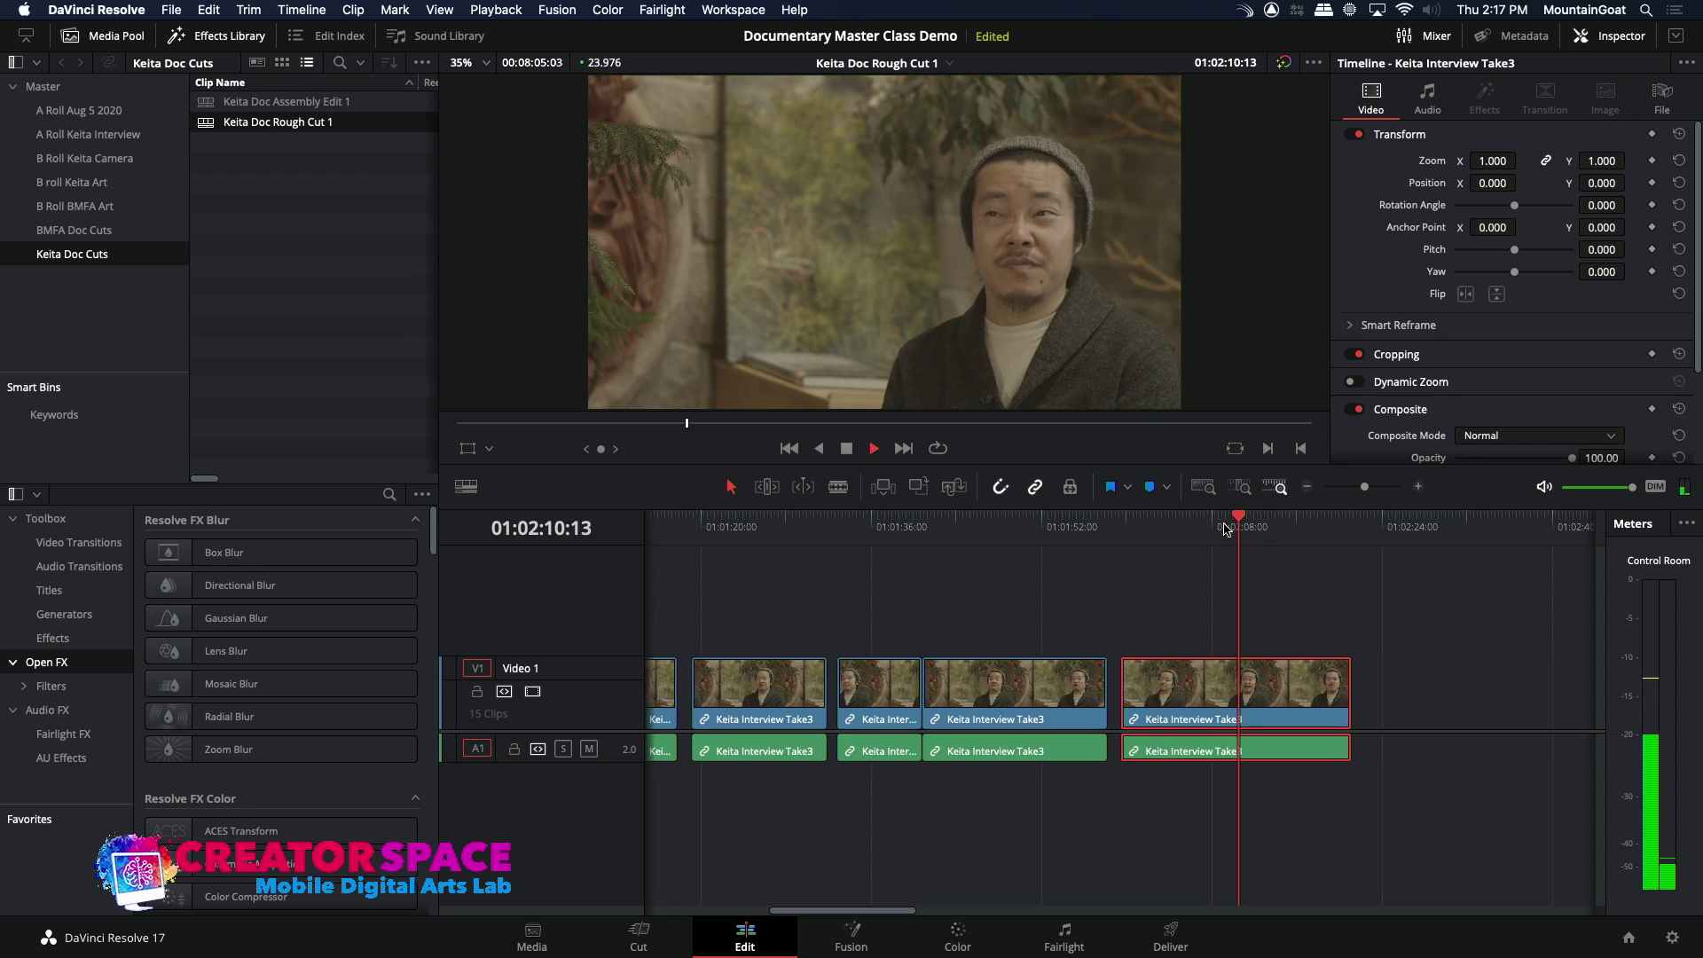
key(space)
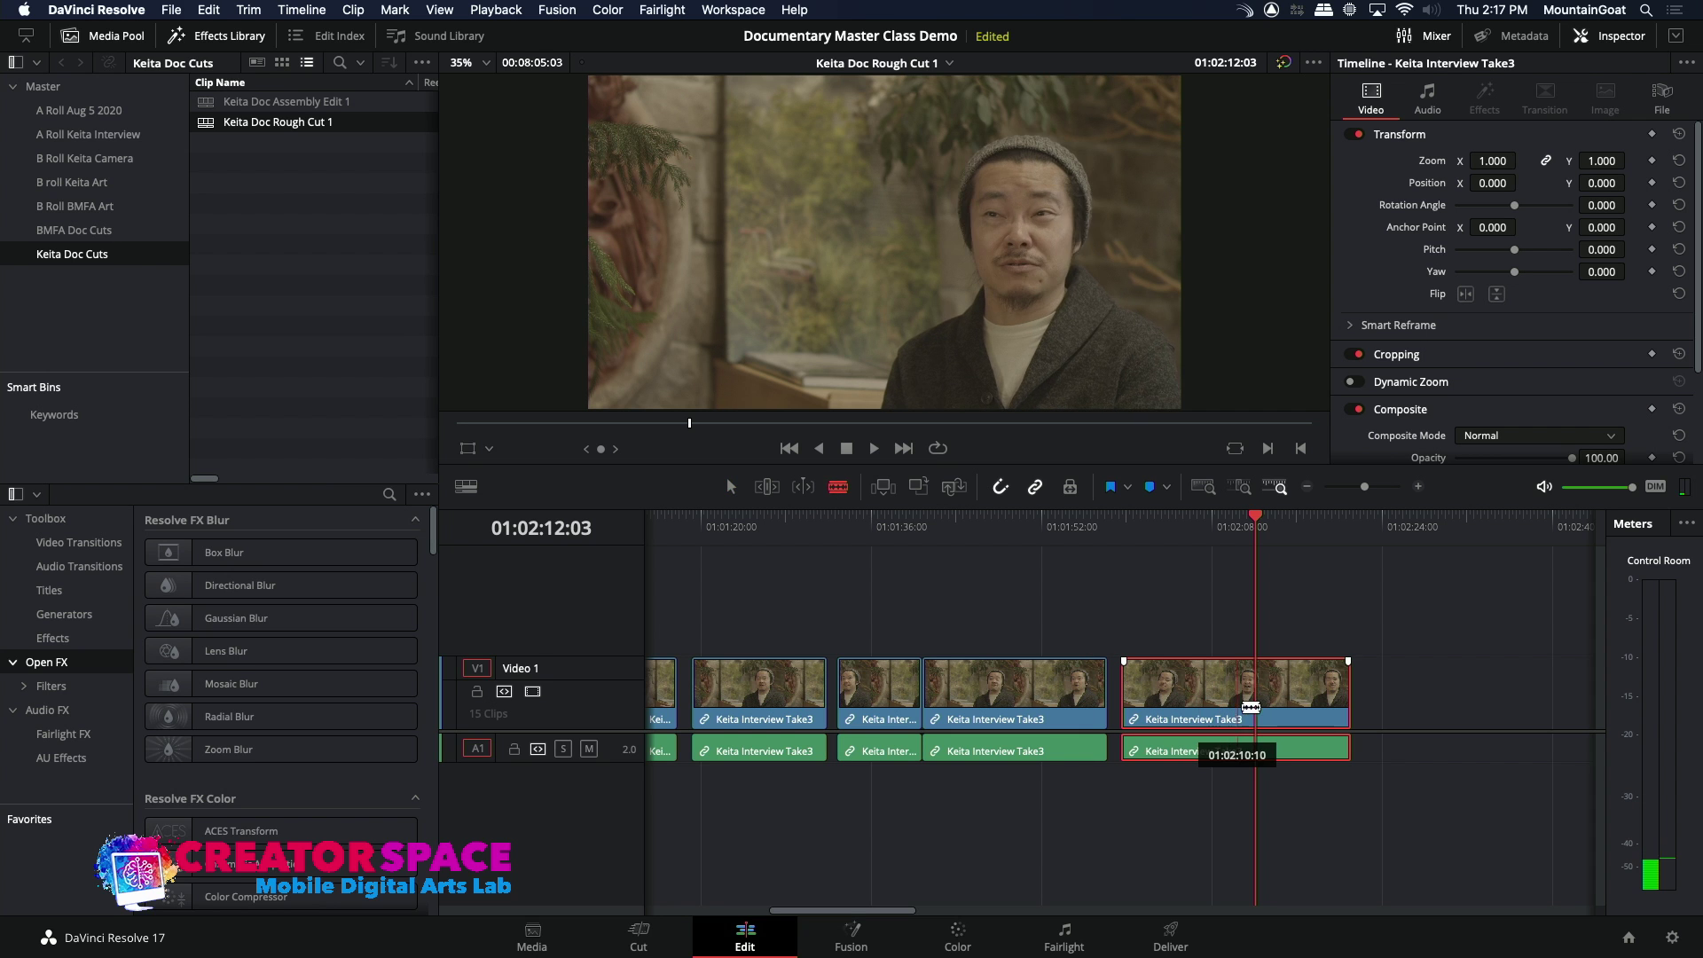
click(1258, 708)
key(space)
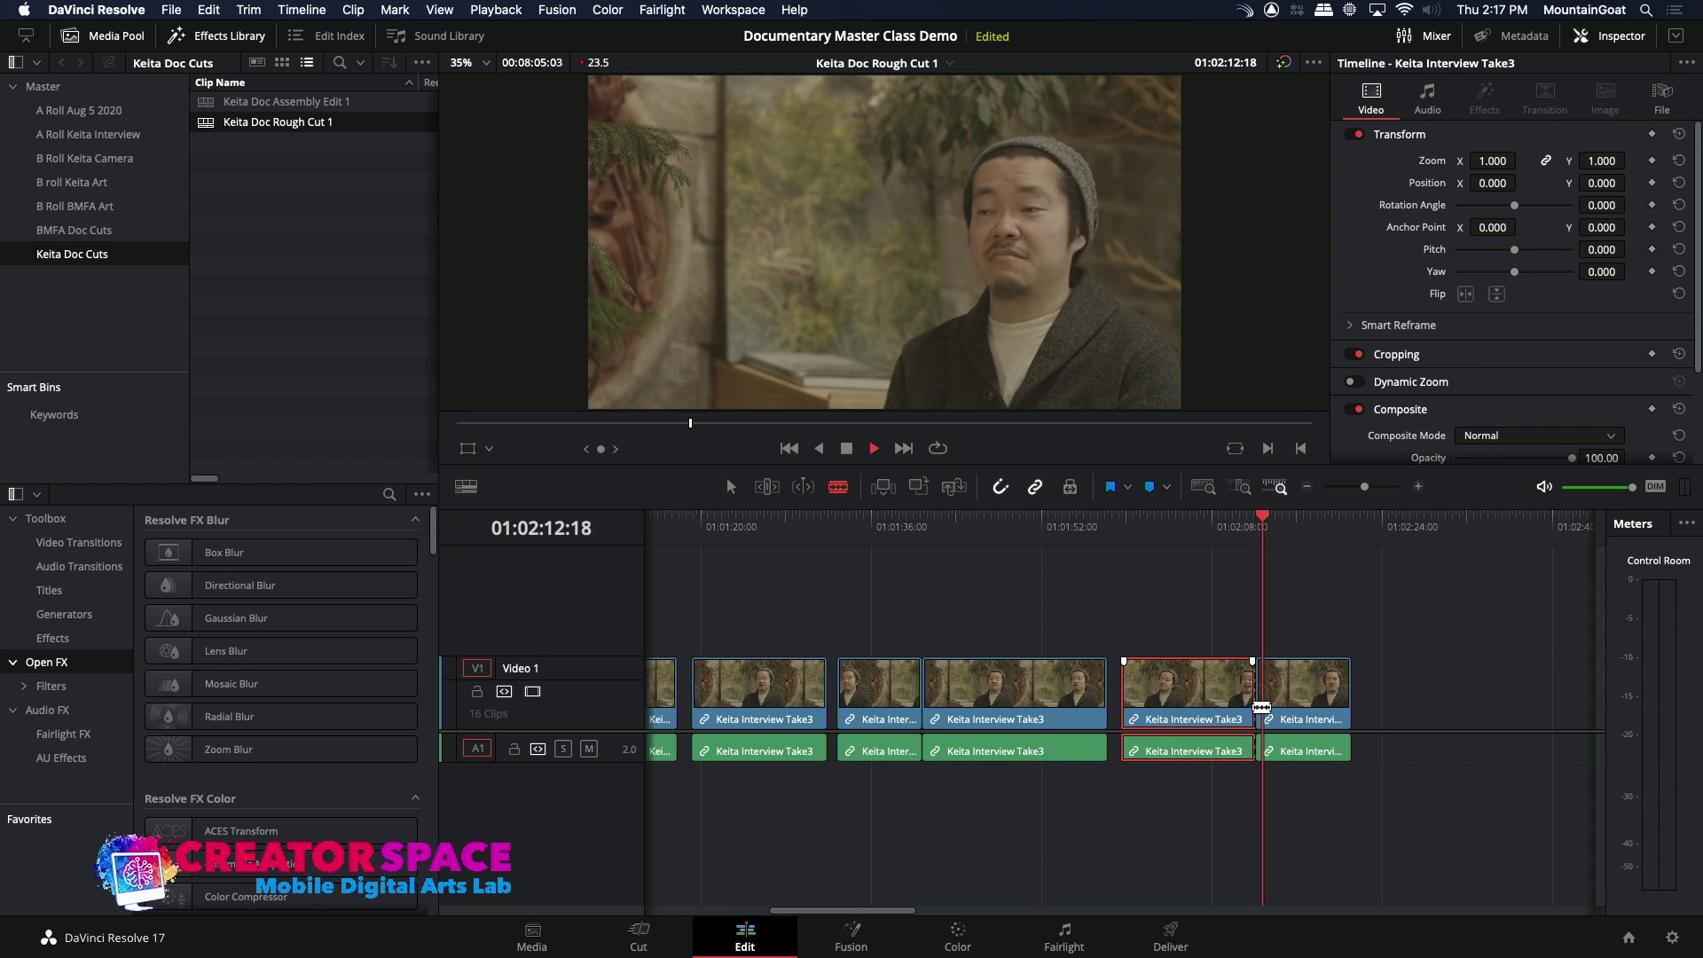
- Replay the moments just after the split and make a second split at 01:02:13:10
click(1263, 527)
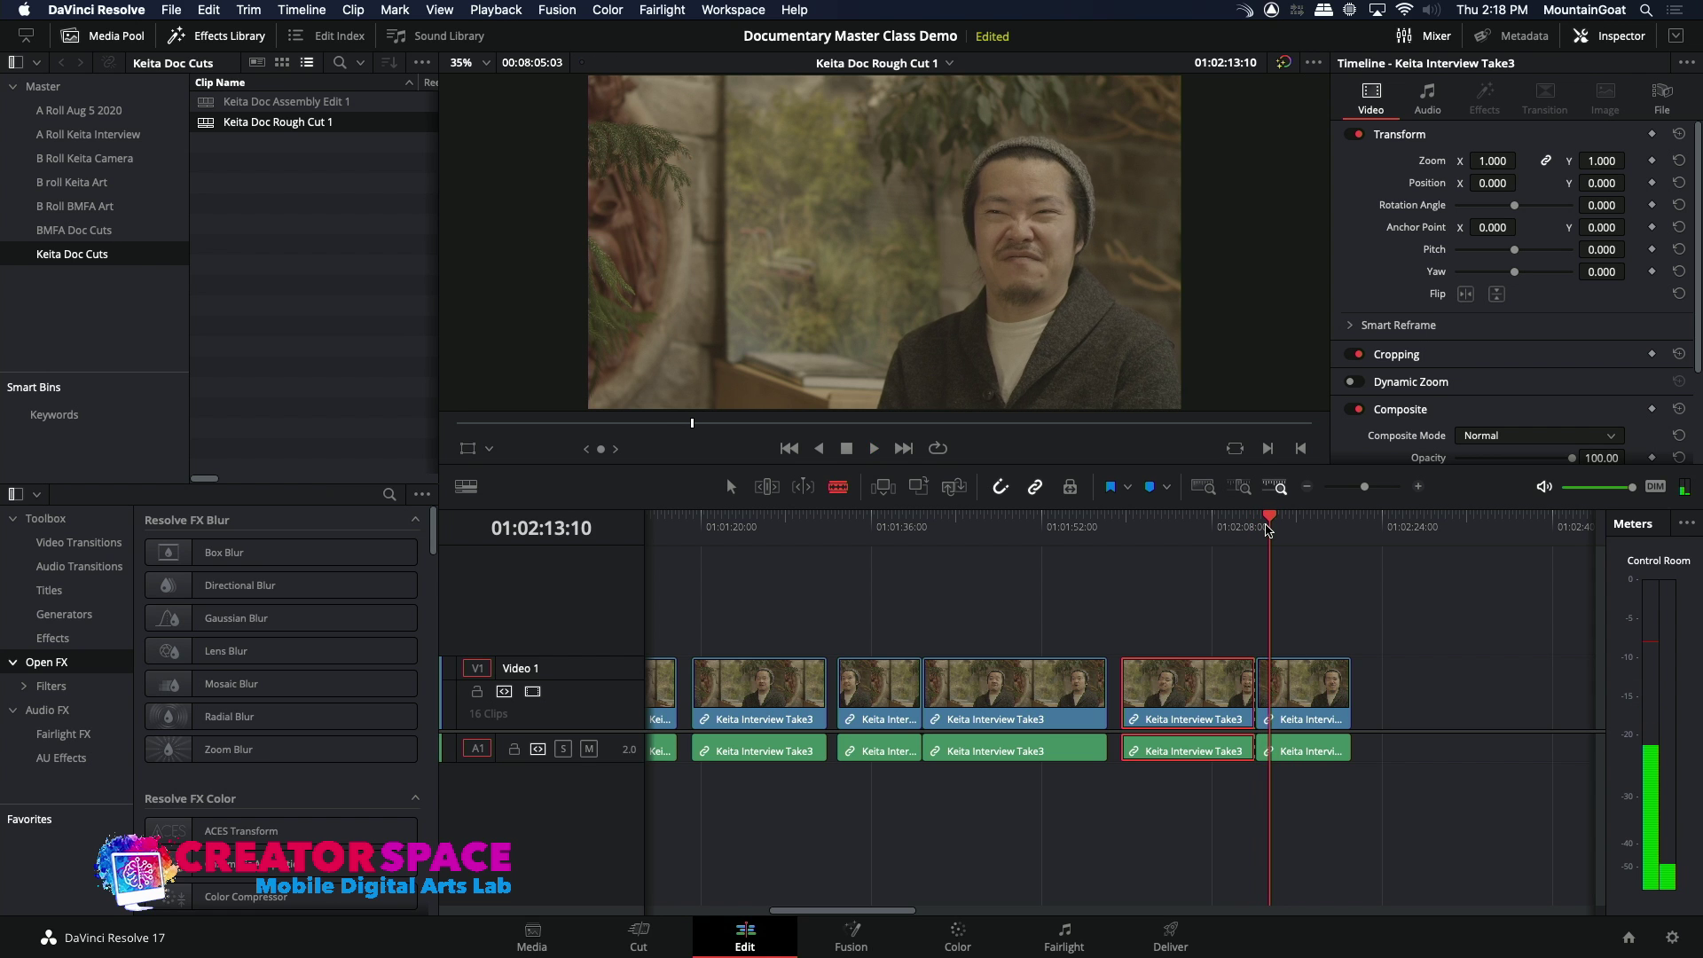
key(space)
click(1266, 525)
key(space)
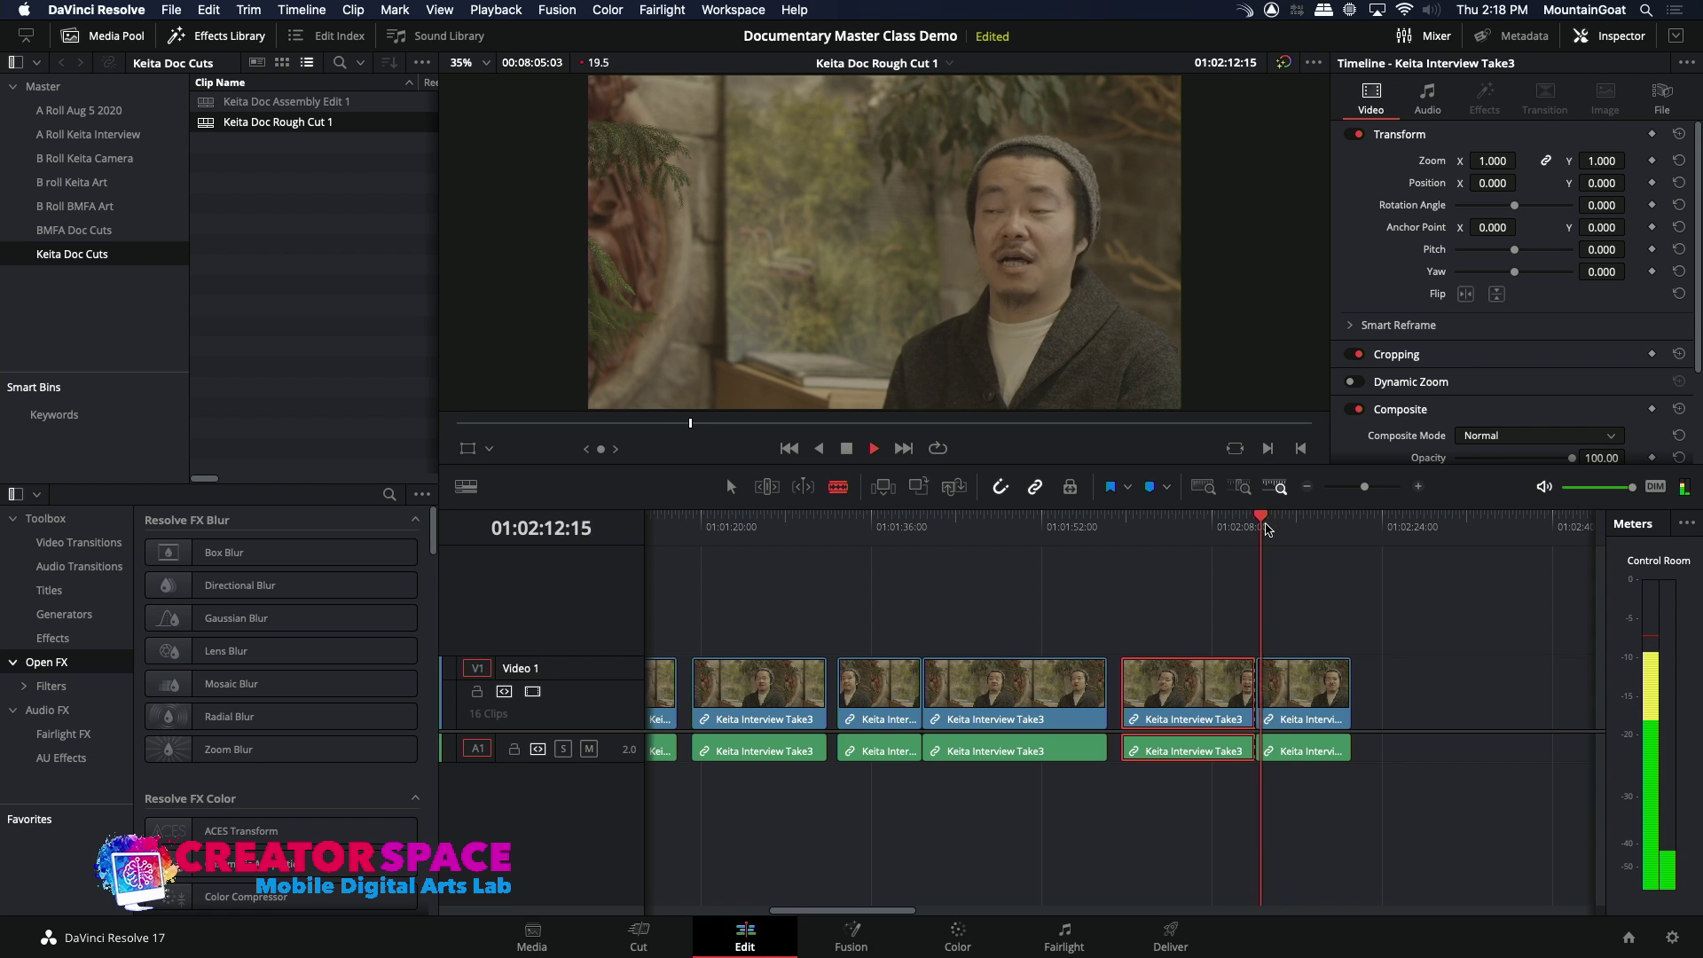
key(space)
key(super+b)
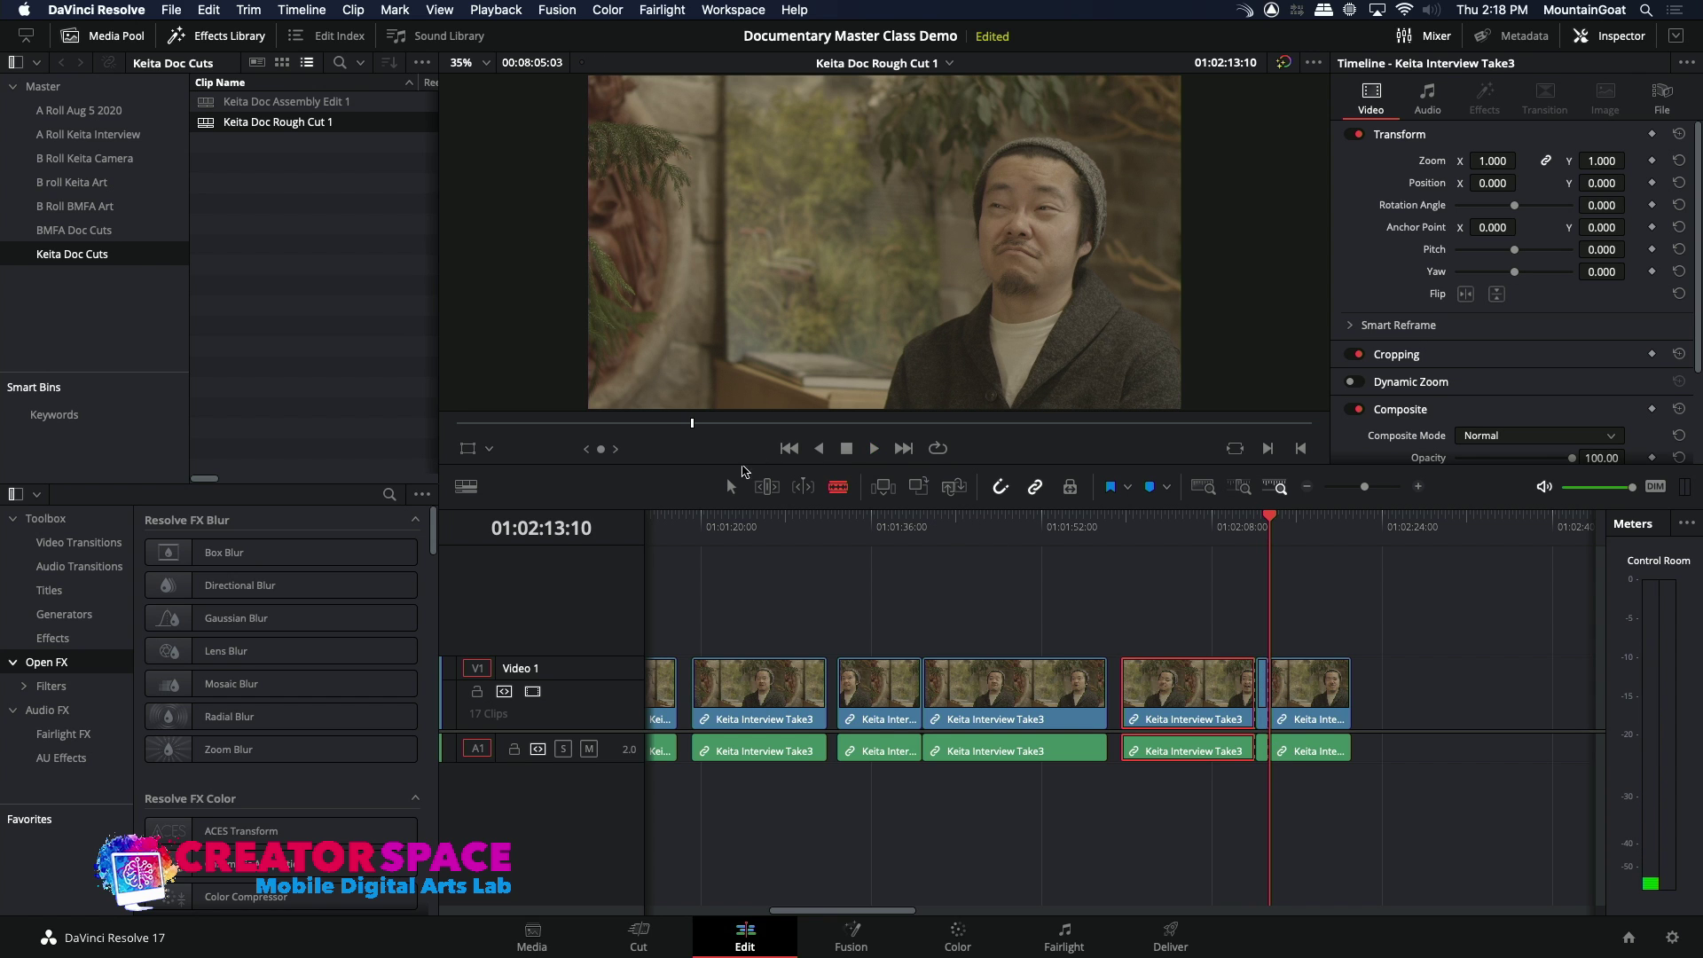
- Try overwriting the short middle piece by moving the last piece earlier over it, and undo that move
click(733, 488)
drag(1299, 690, 1286, 690)
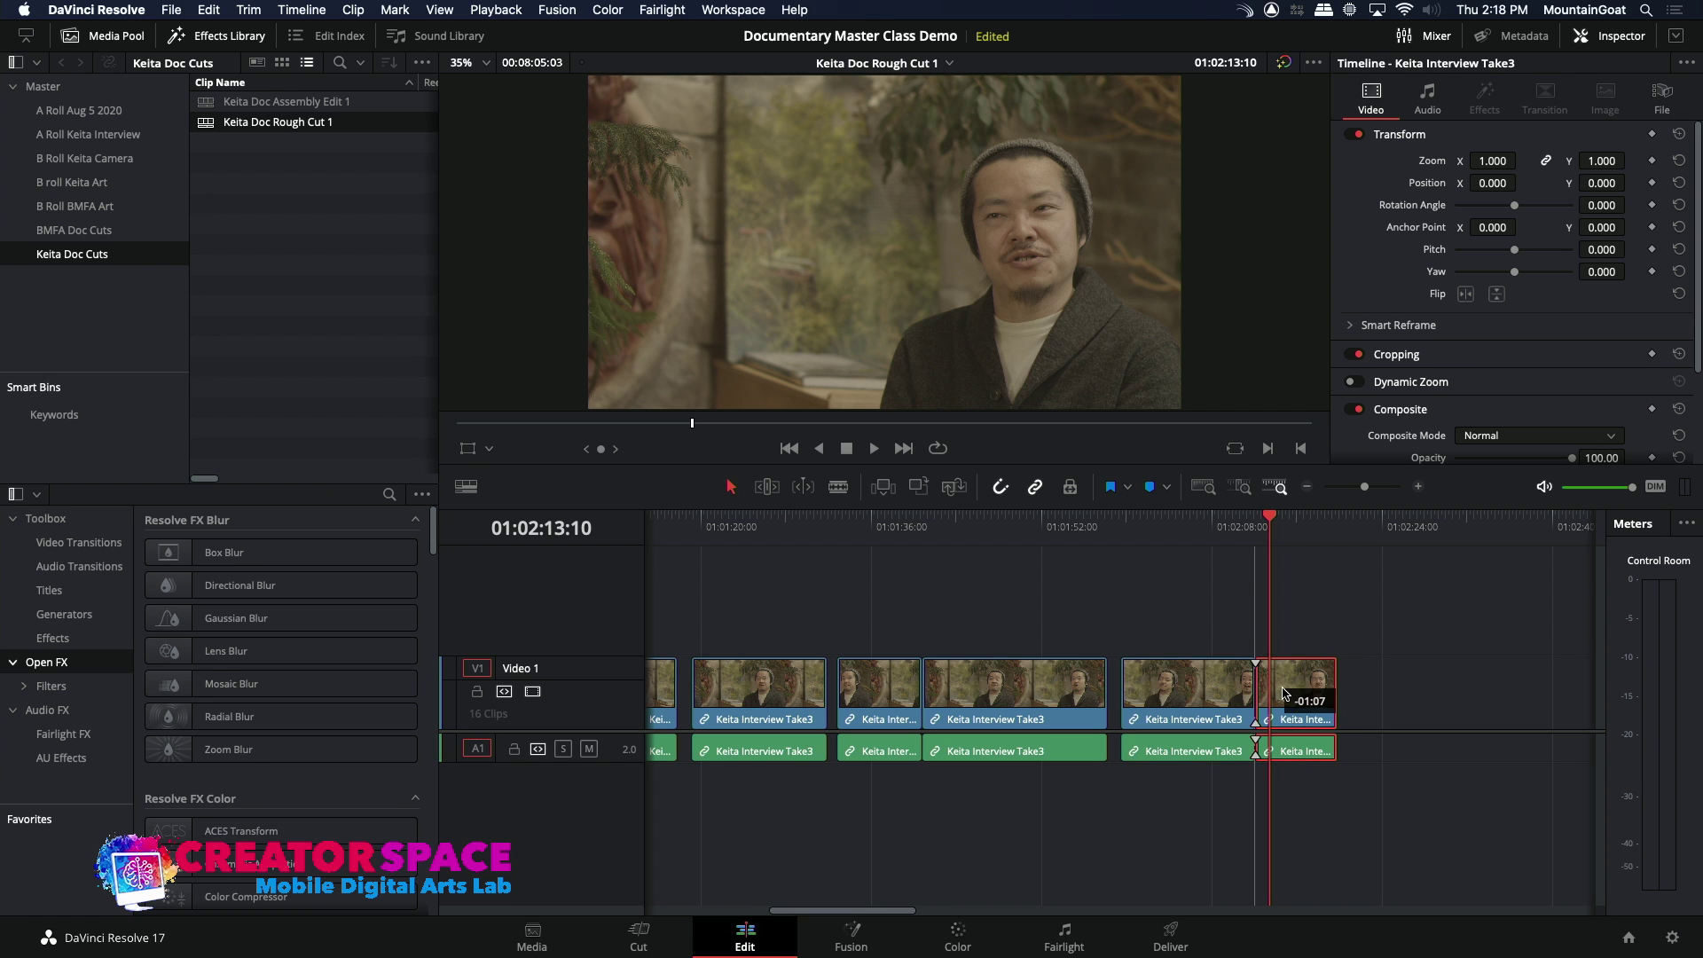
click(1232, 527)
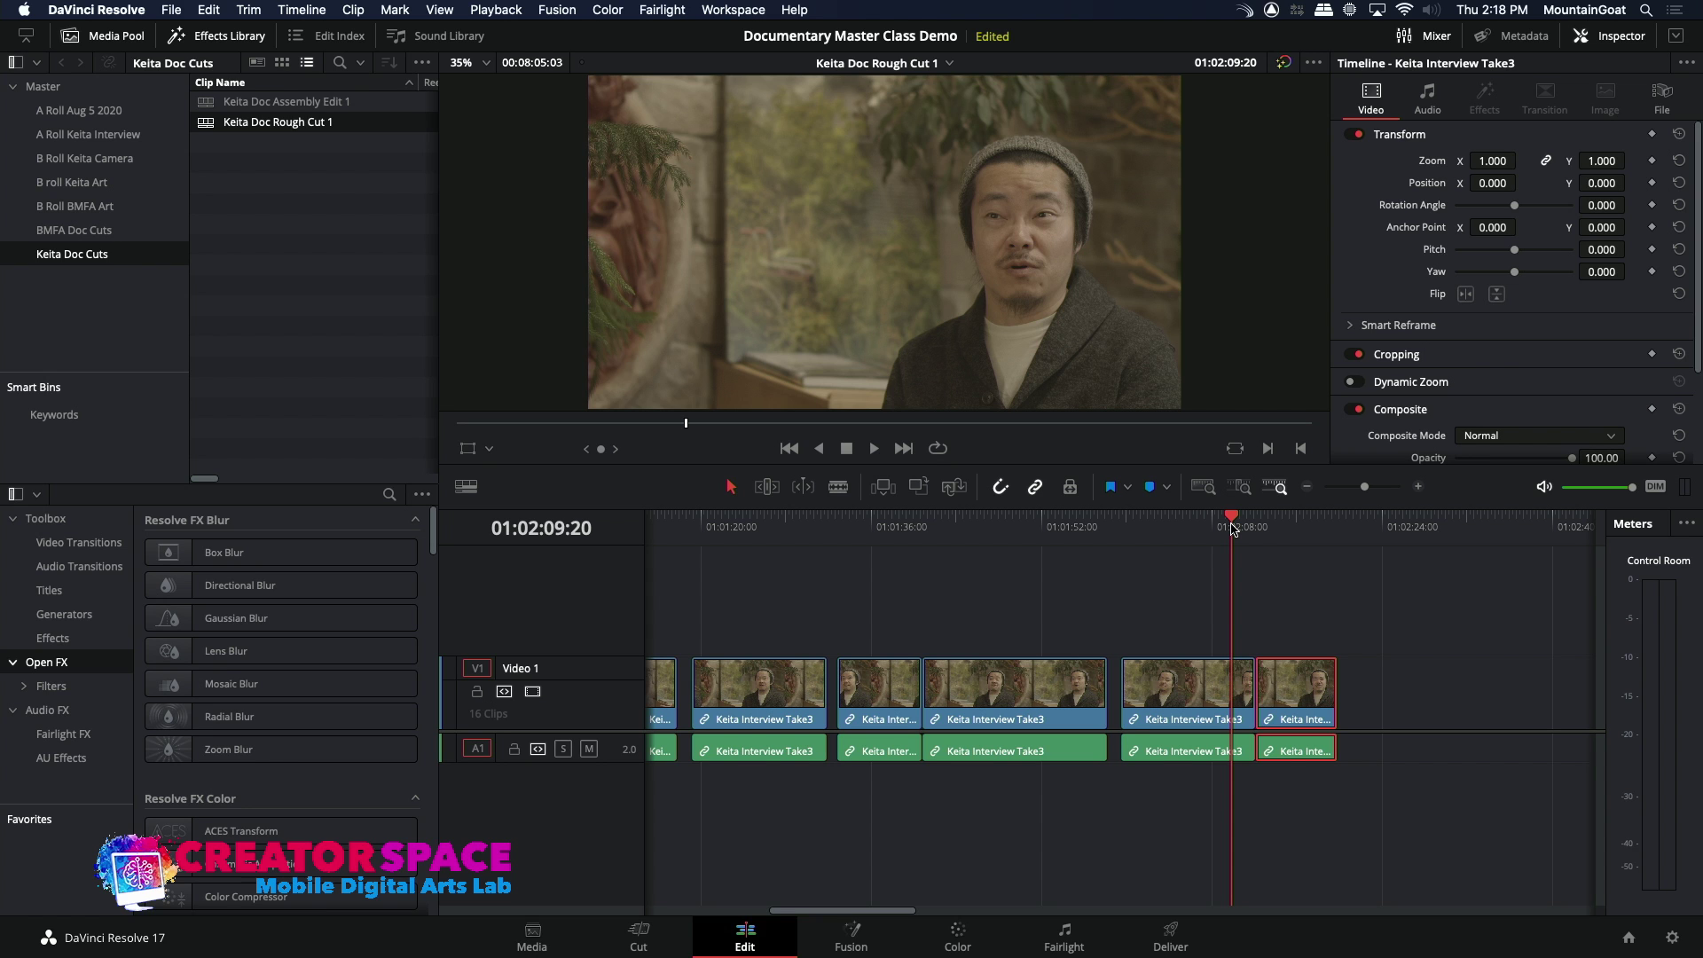
key(F9)
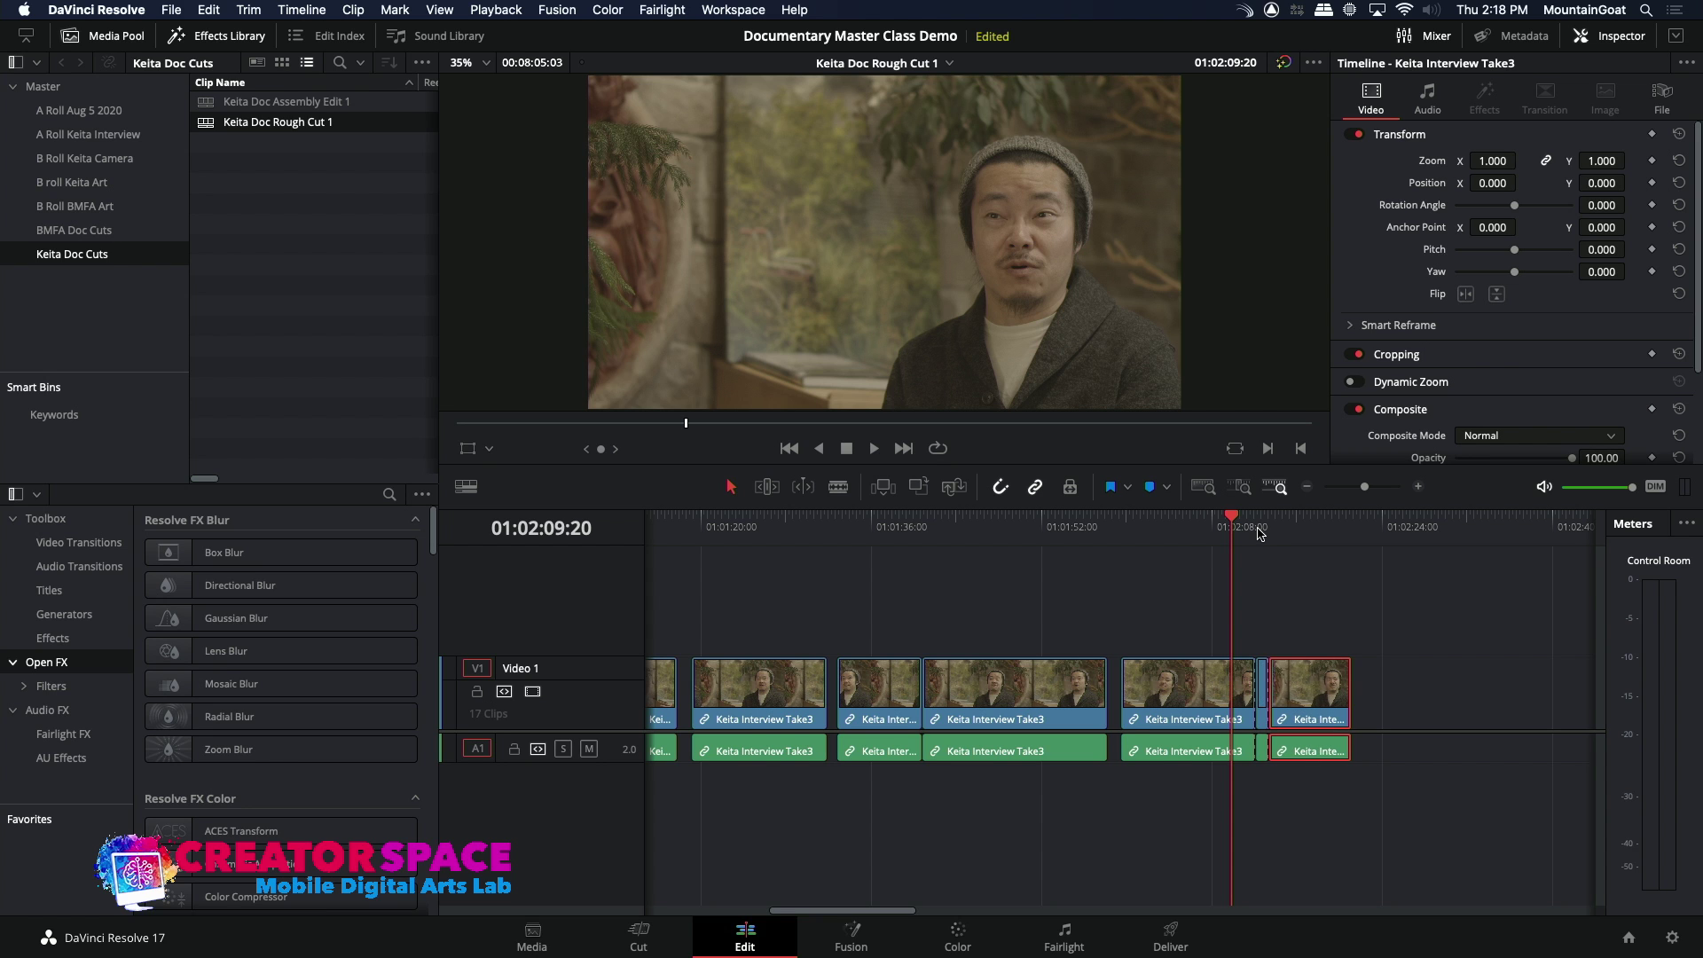
- Delete the short middle piece between the two splits and move the last piece up against the preceding one
click(1263, 705)
key(BackSpace)
drag(1301, 704, 1297, 709)
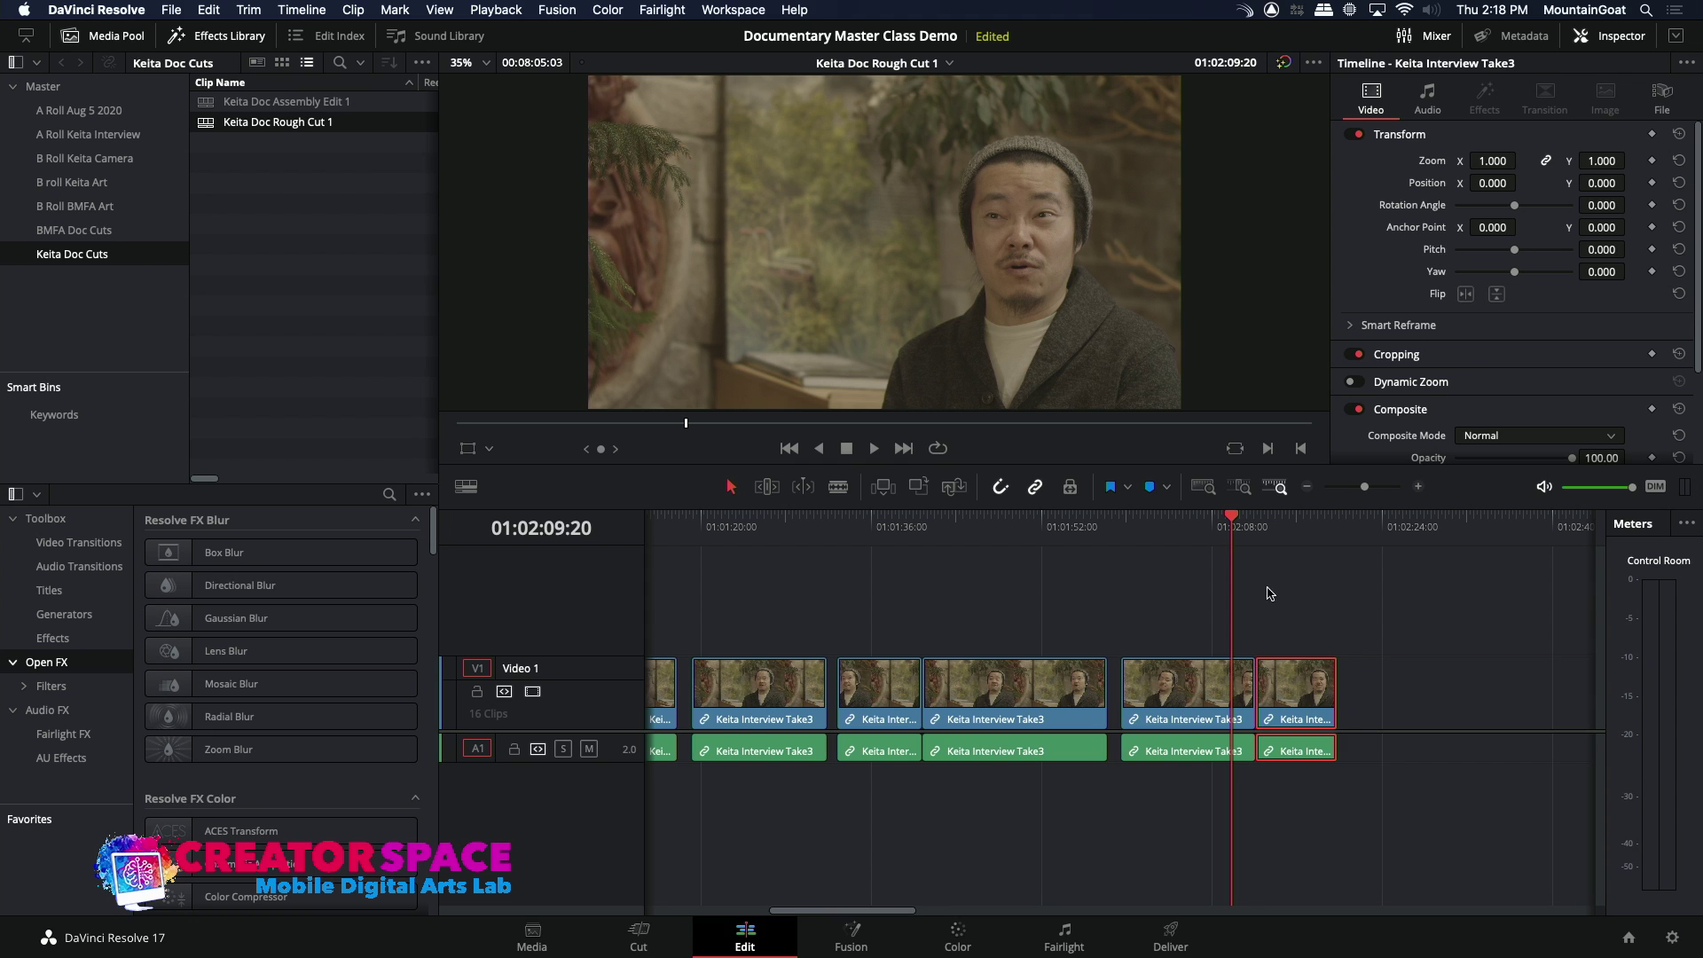
- Replay the join between the last two pieces and shift the last piece back to start at about 01:02:12:18, leaving a small gap
drag(1250, 532, 1240, 528)
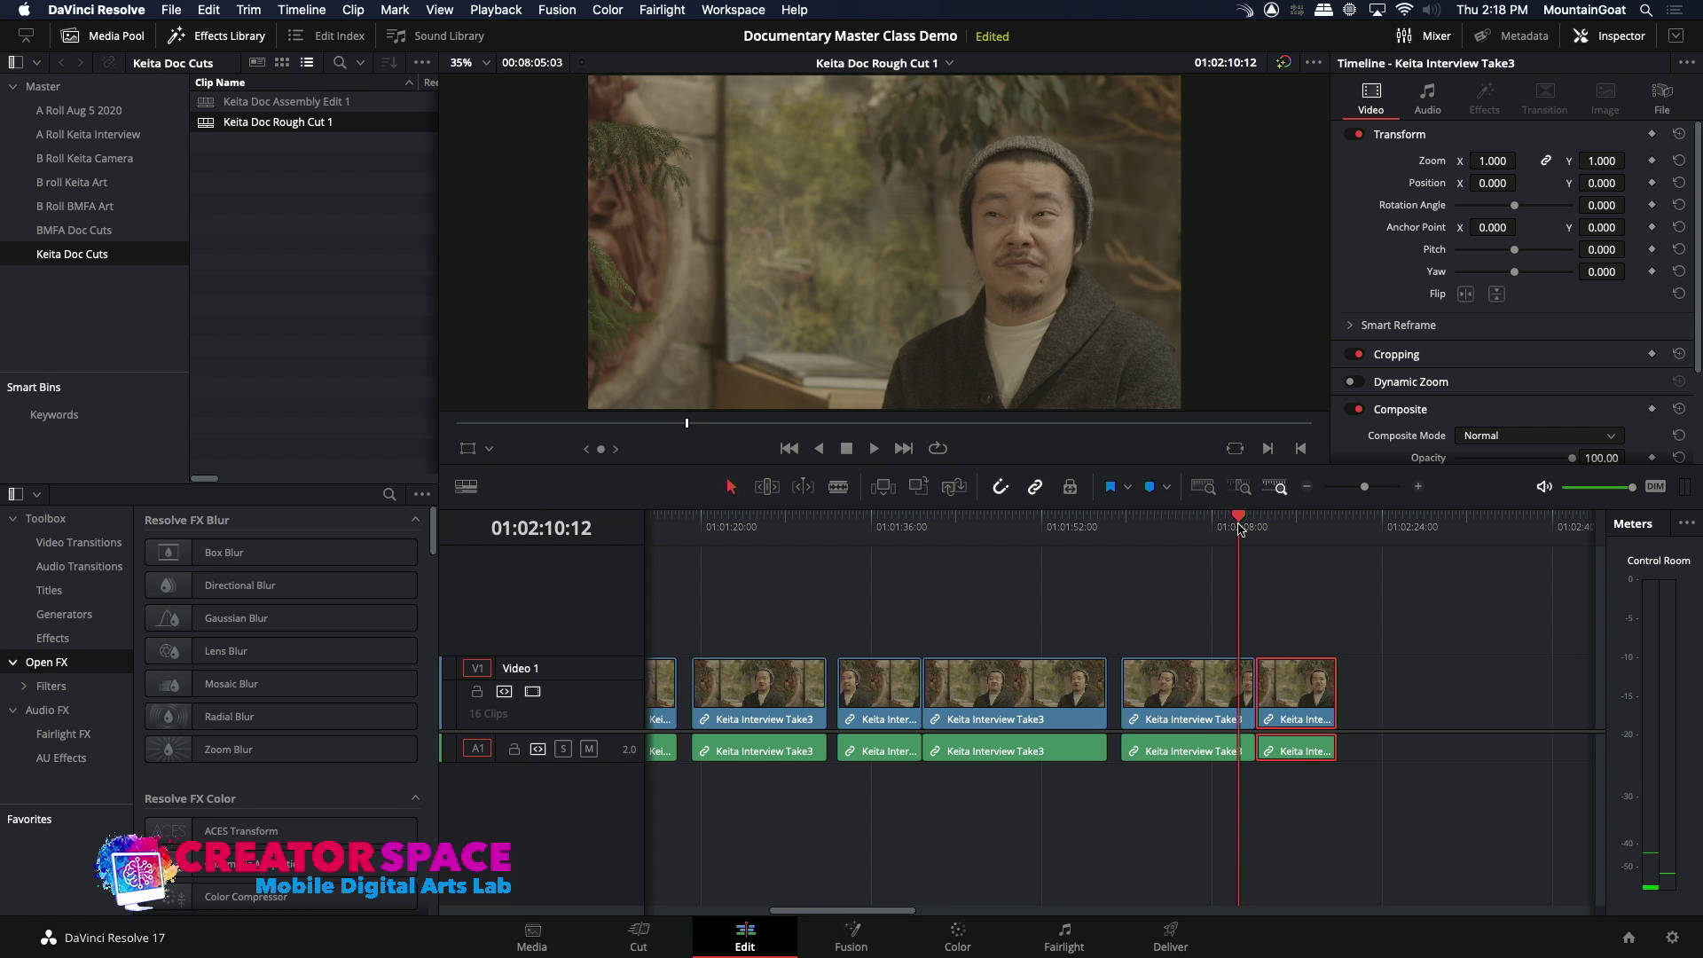
key(space)
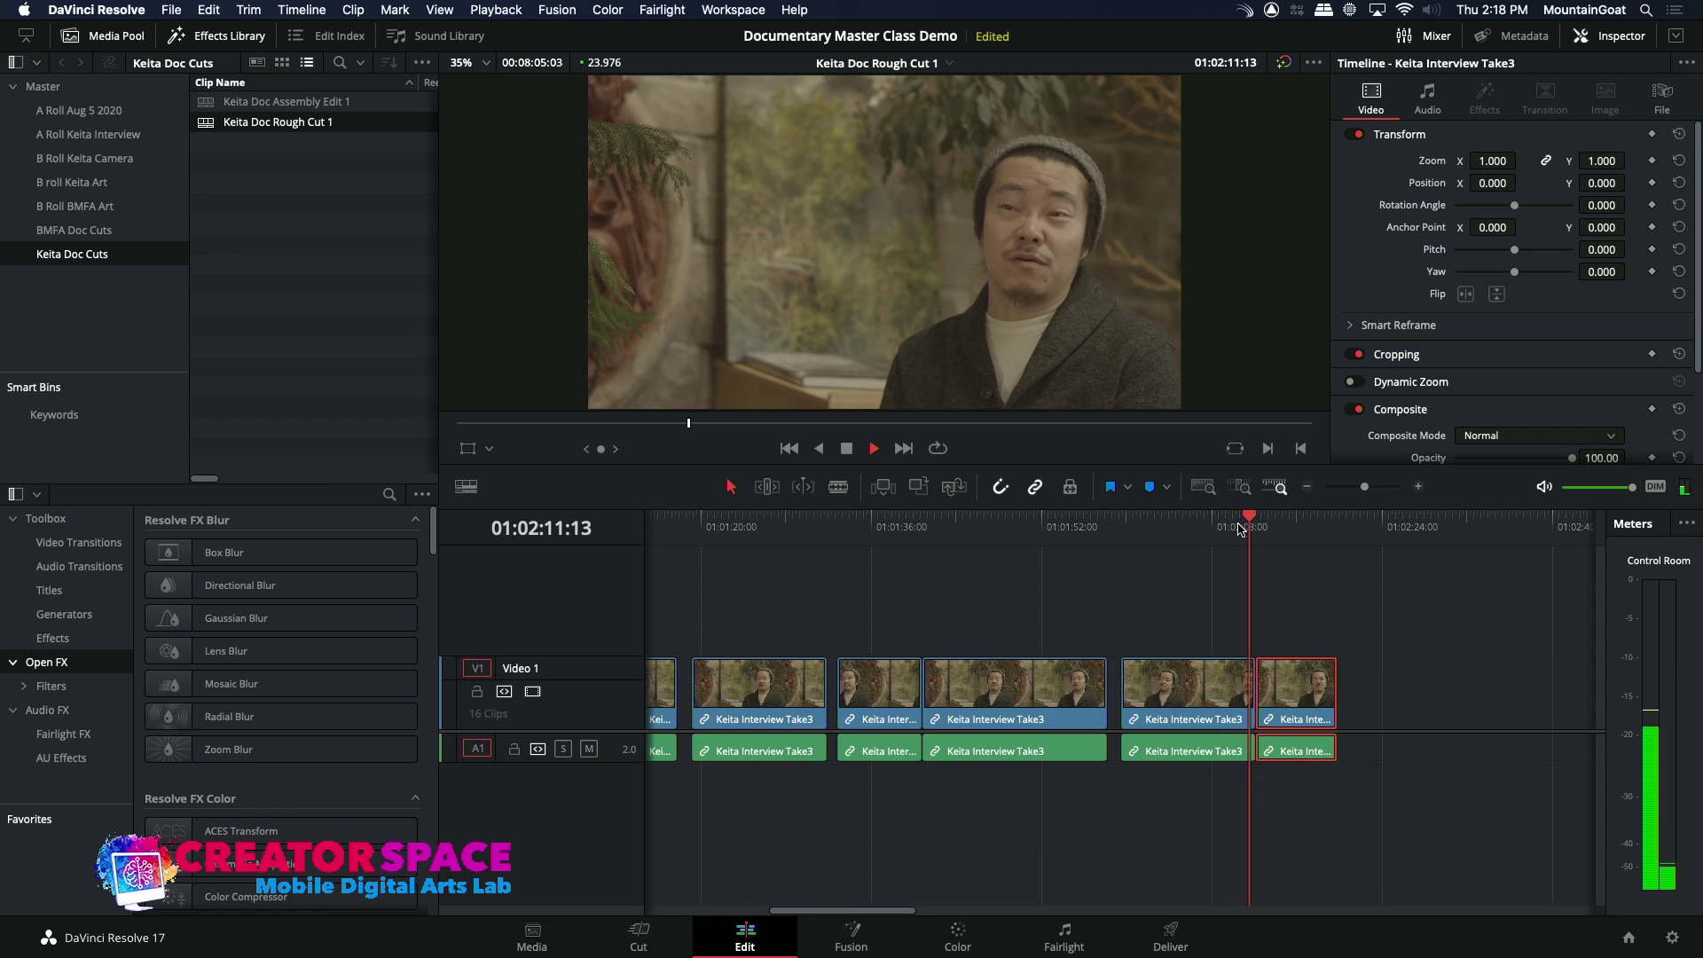
key(space)
key(j)
key(k)
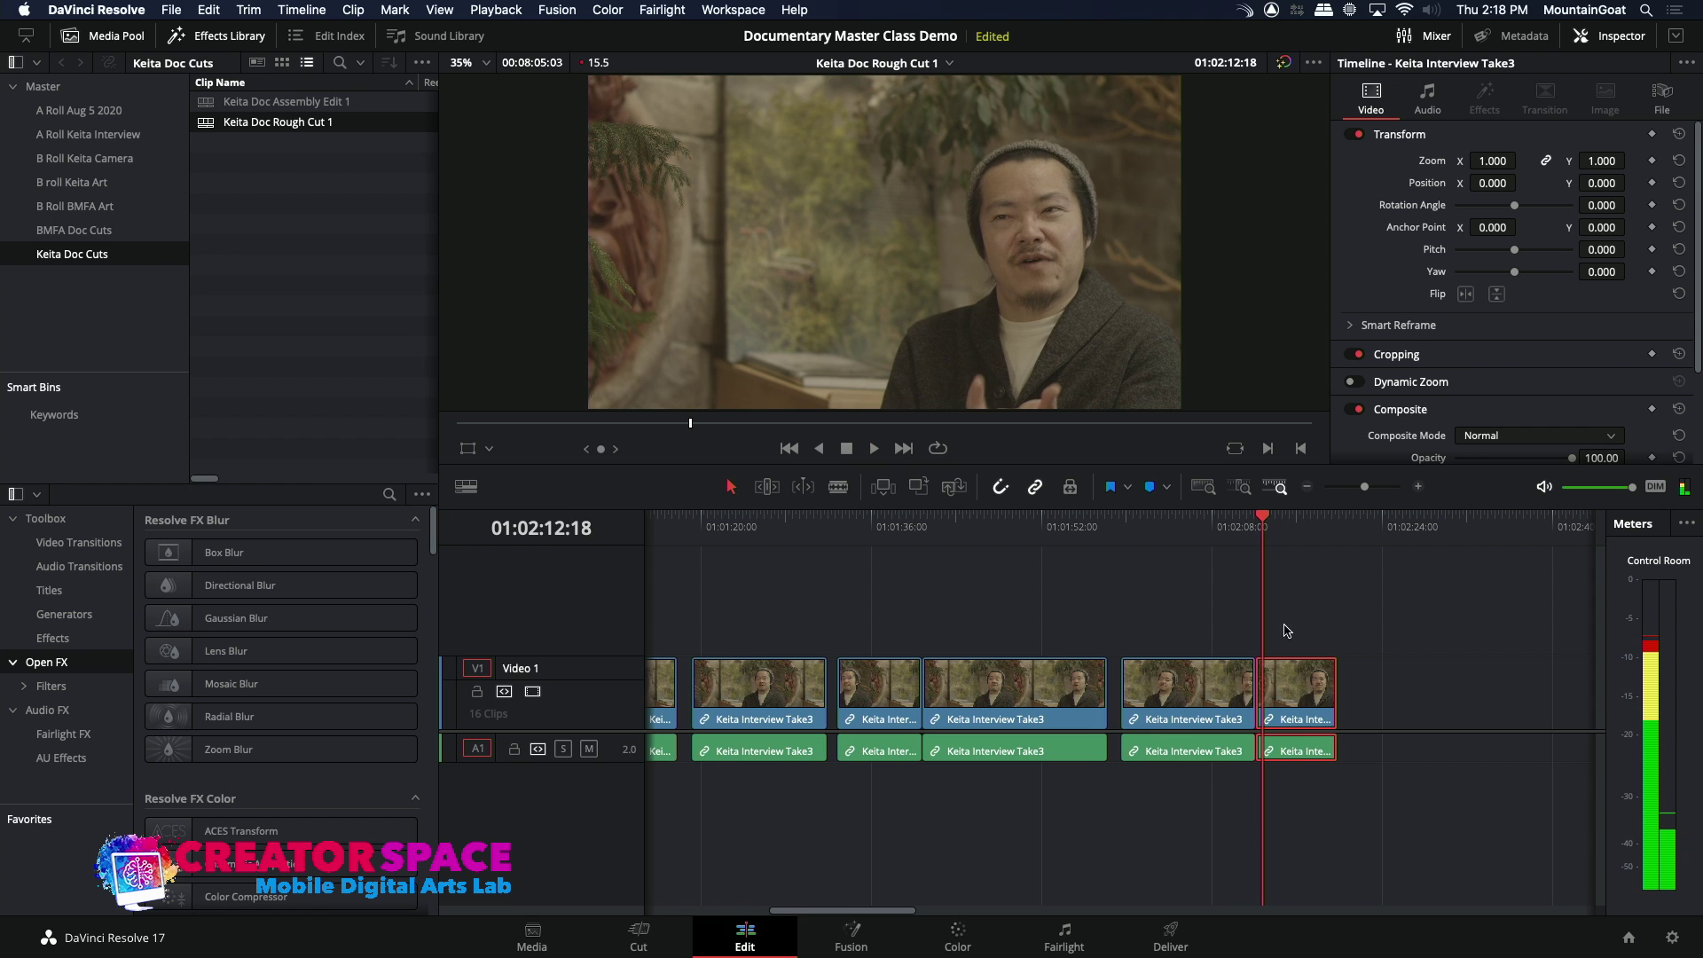
drag(1295, 691, 1301, 690)
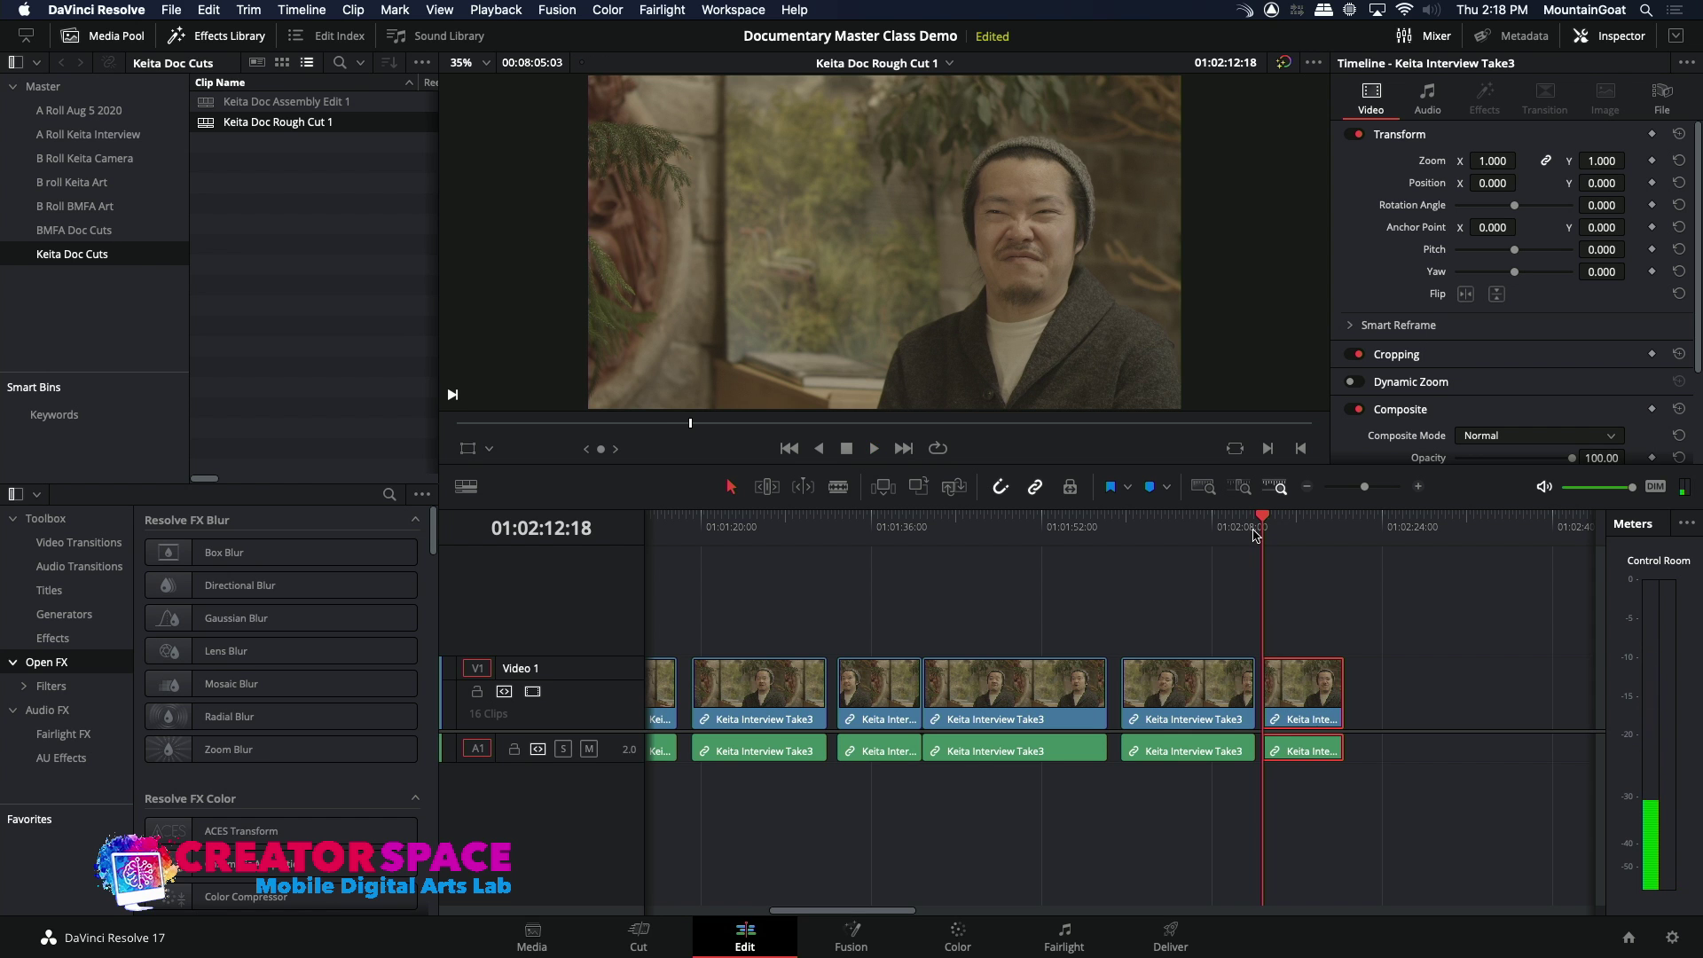
- Play the transition across the small gap and return the playhead to the start of the timeline at 01:00:00:00
click(1255, 530)
key(space)
click(1307, 487)
click(1308, 487)
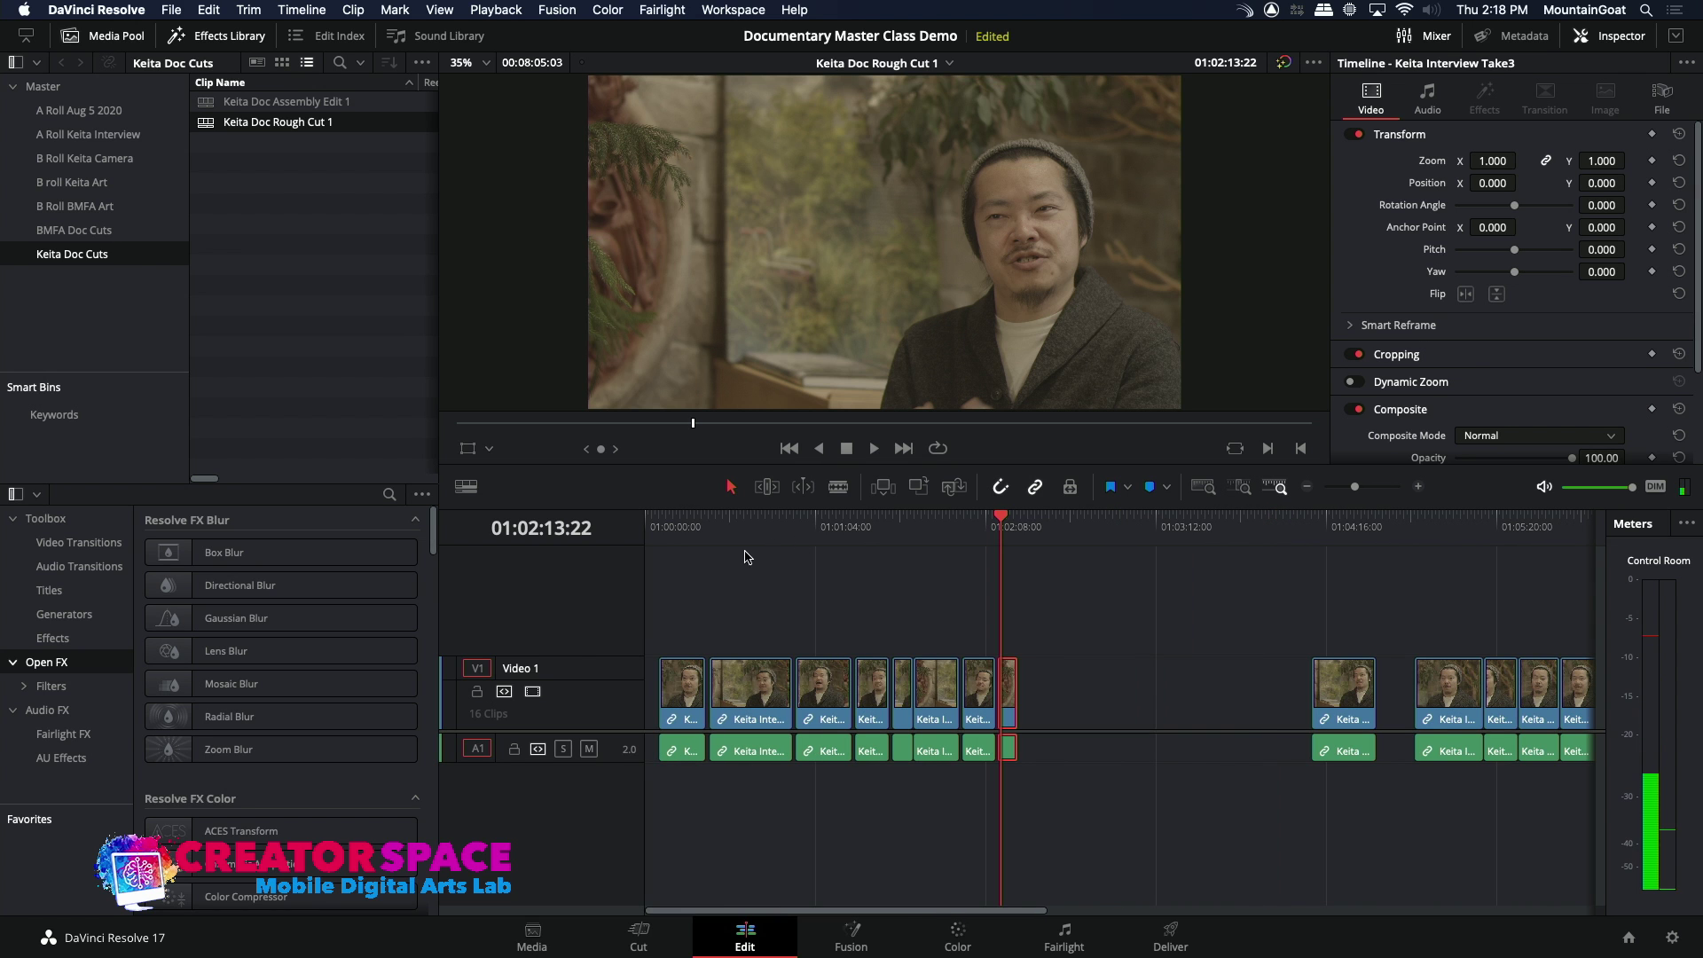
drag(696, 517, 640, 522)
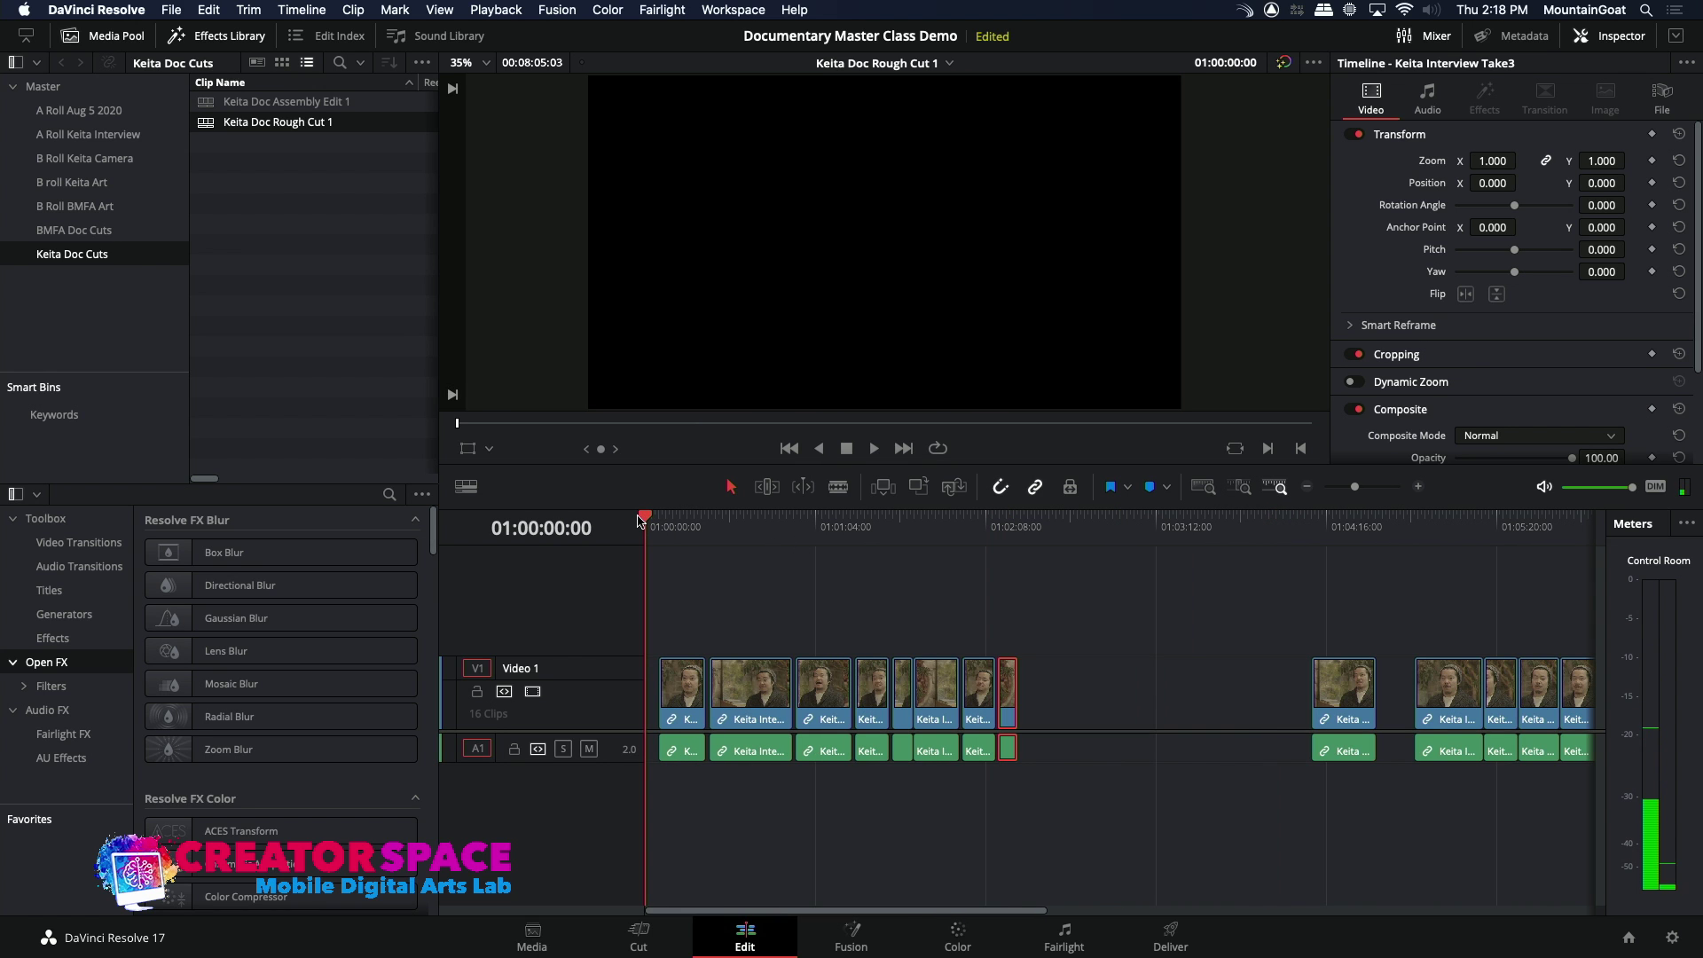
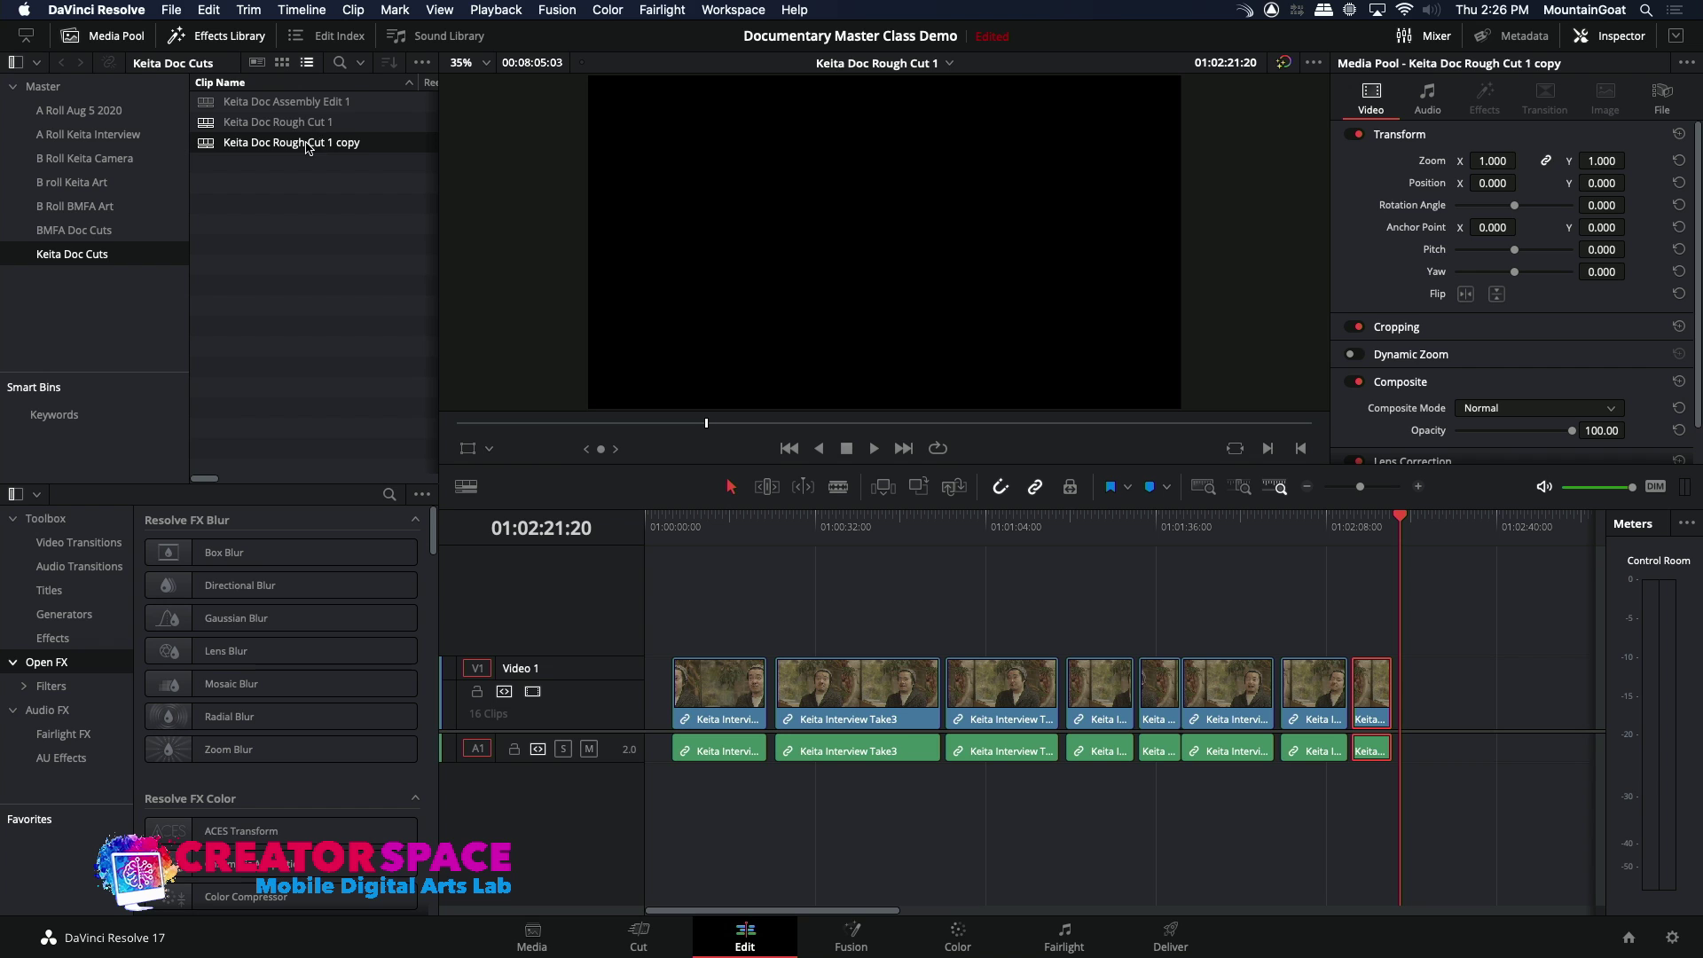
- Rename the rough cut copy to the subject's first name followed by "Doc Fine Cut 1", and open that timeline
click(306, 143)
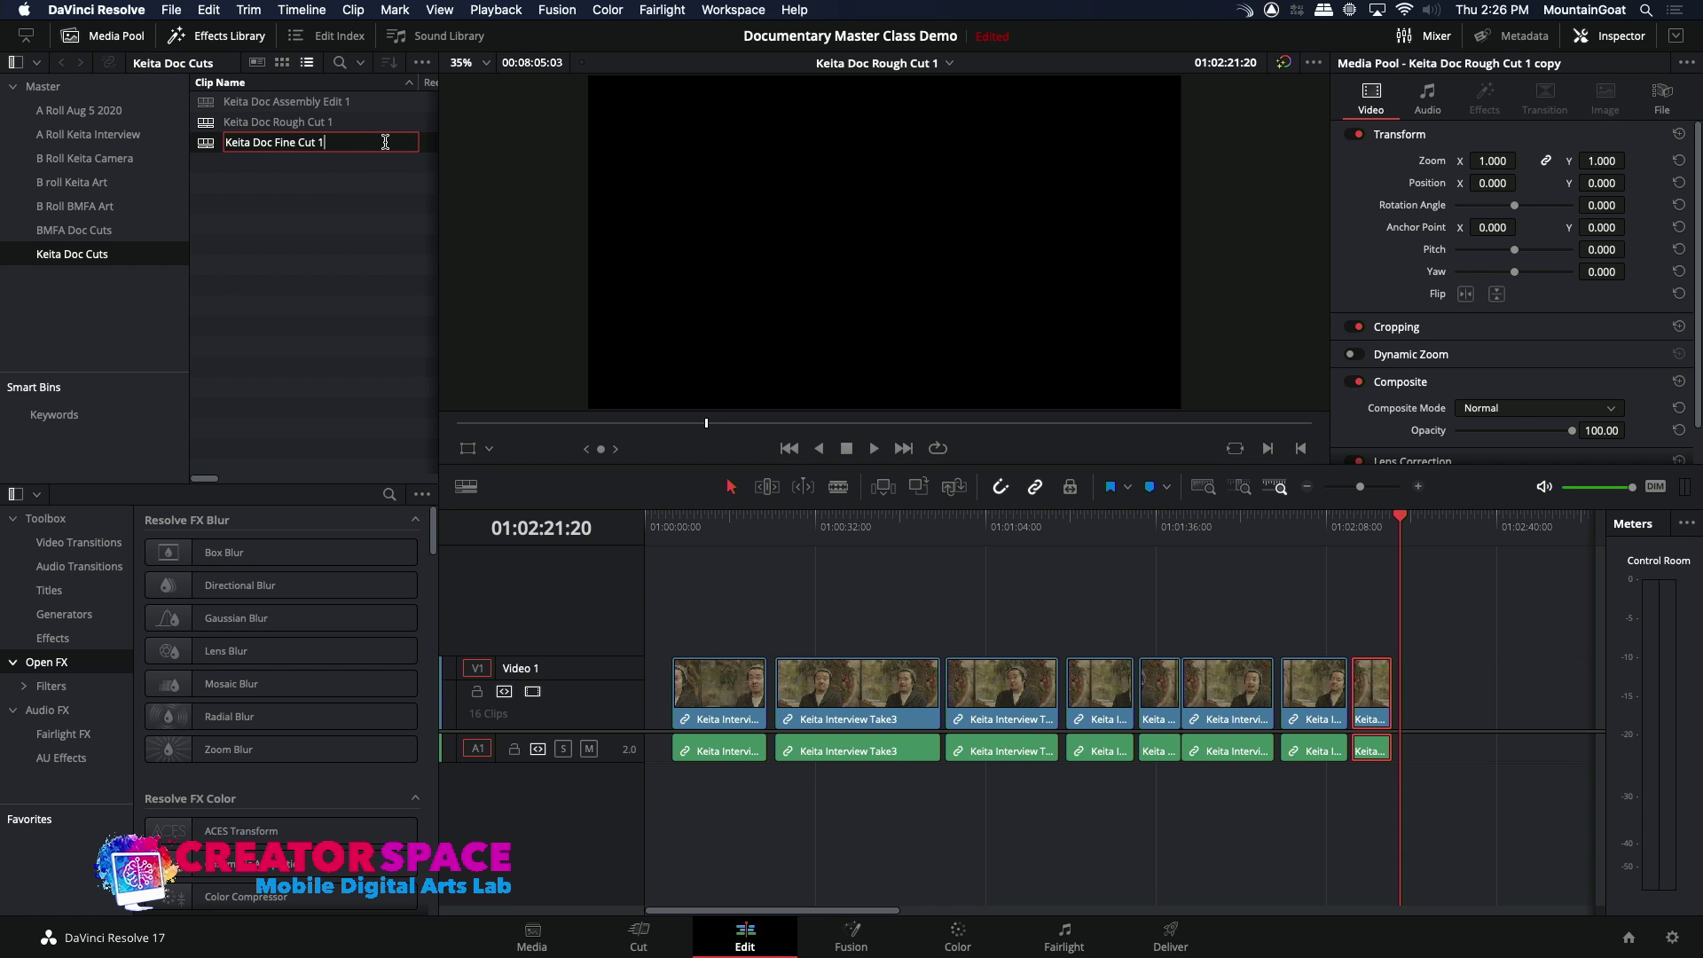
click(211, 148)
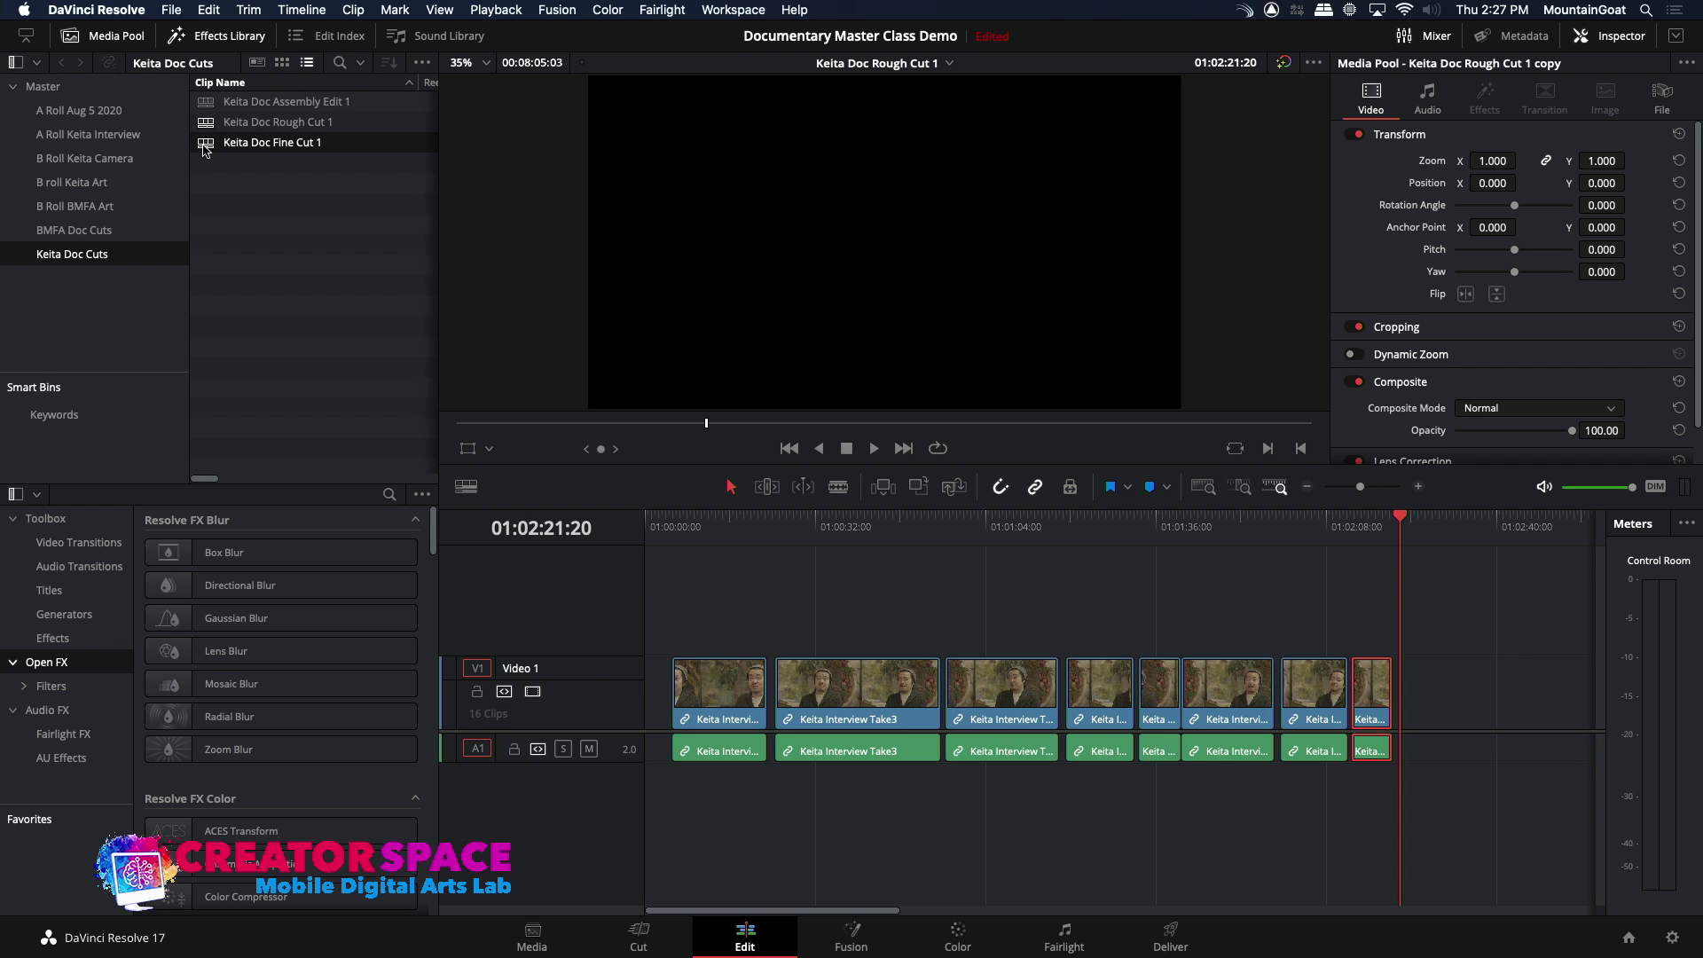
double_click(205, 145)
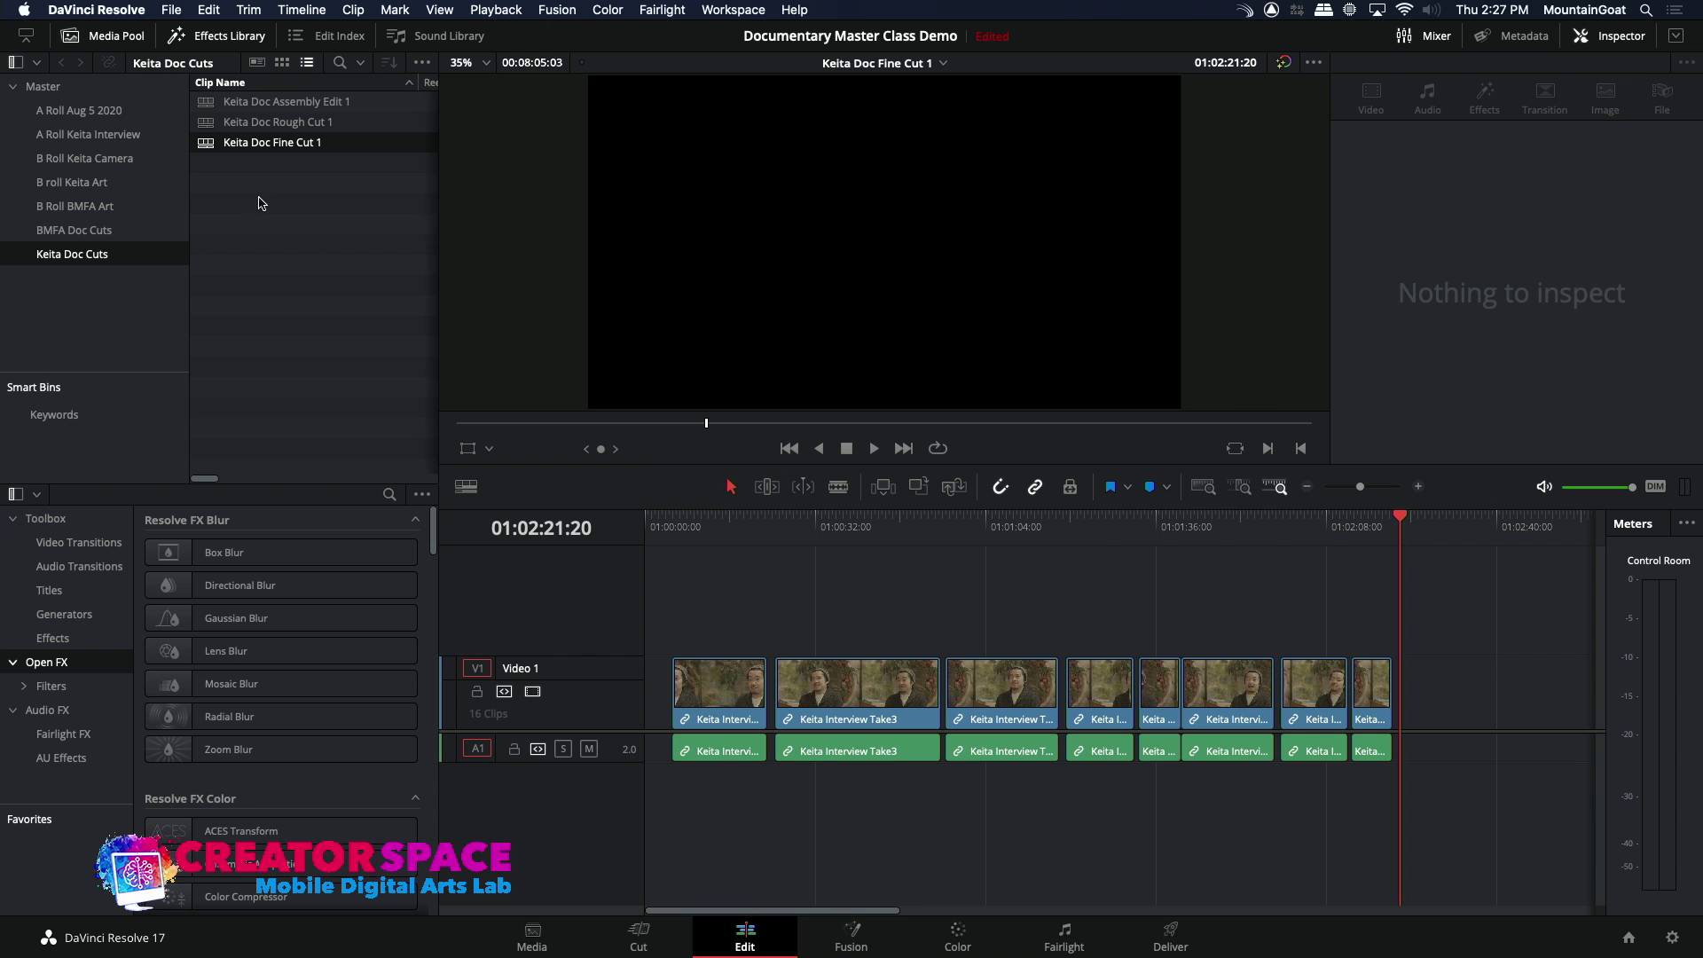
- Play the first interview clip of the fine cut, replay its middle, and split it at 01:00:13:18
key(Home)
click(673, 524)
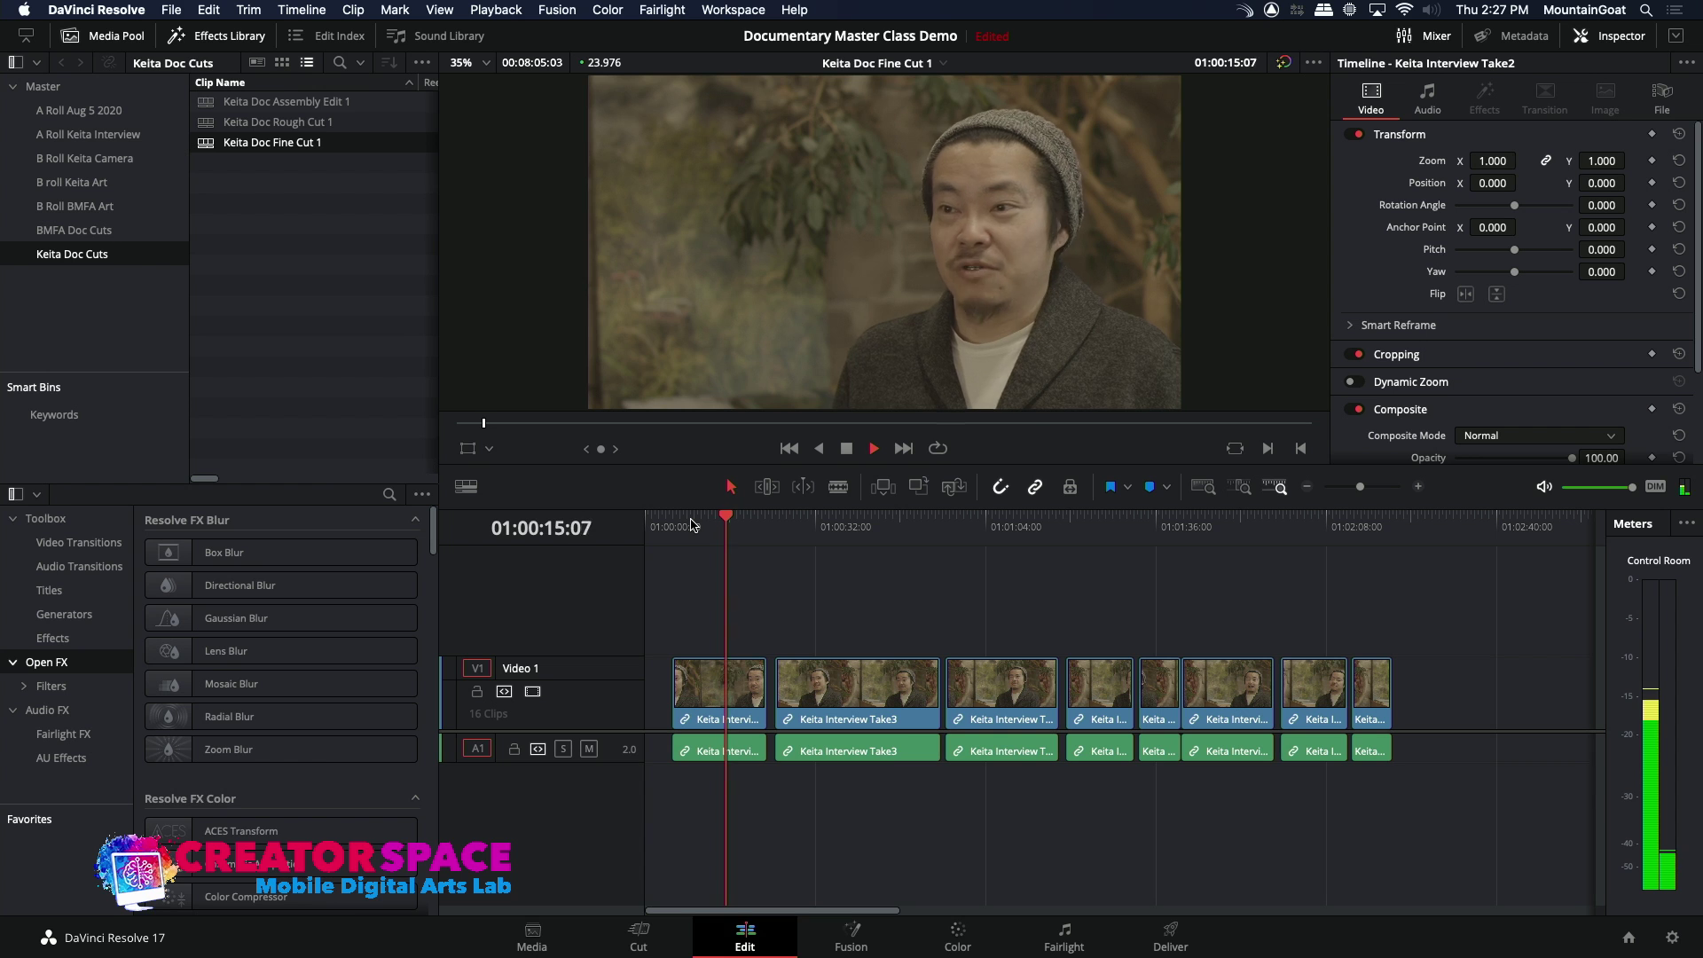
key(space)
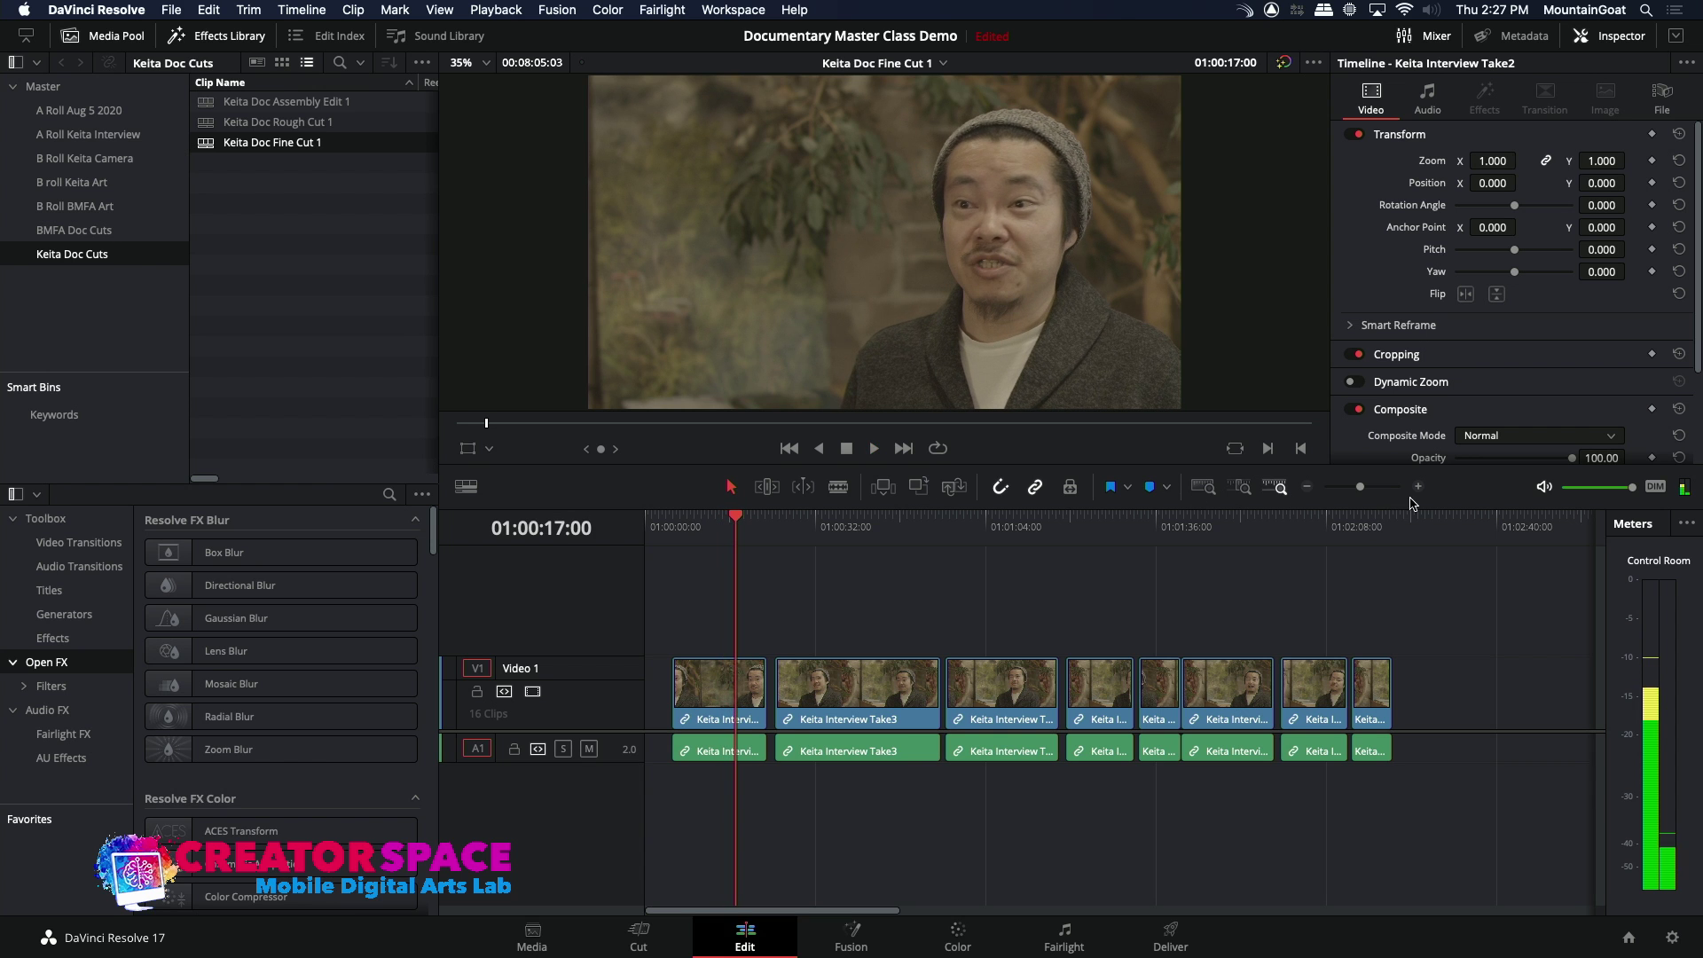
click(1419, 486)
drag(956, 538, 919, 531)
key(space)
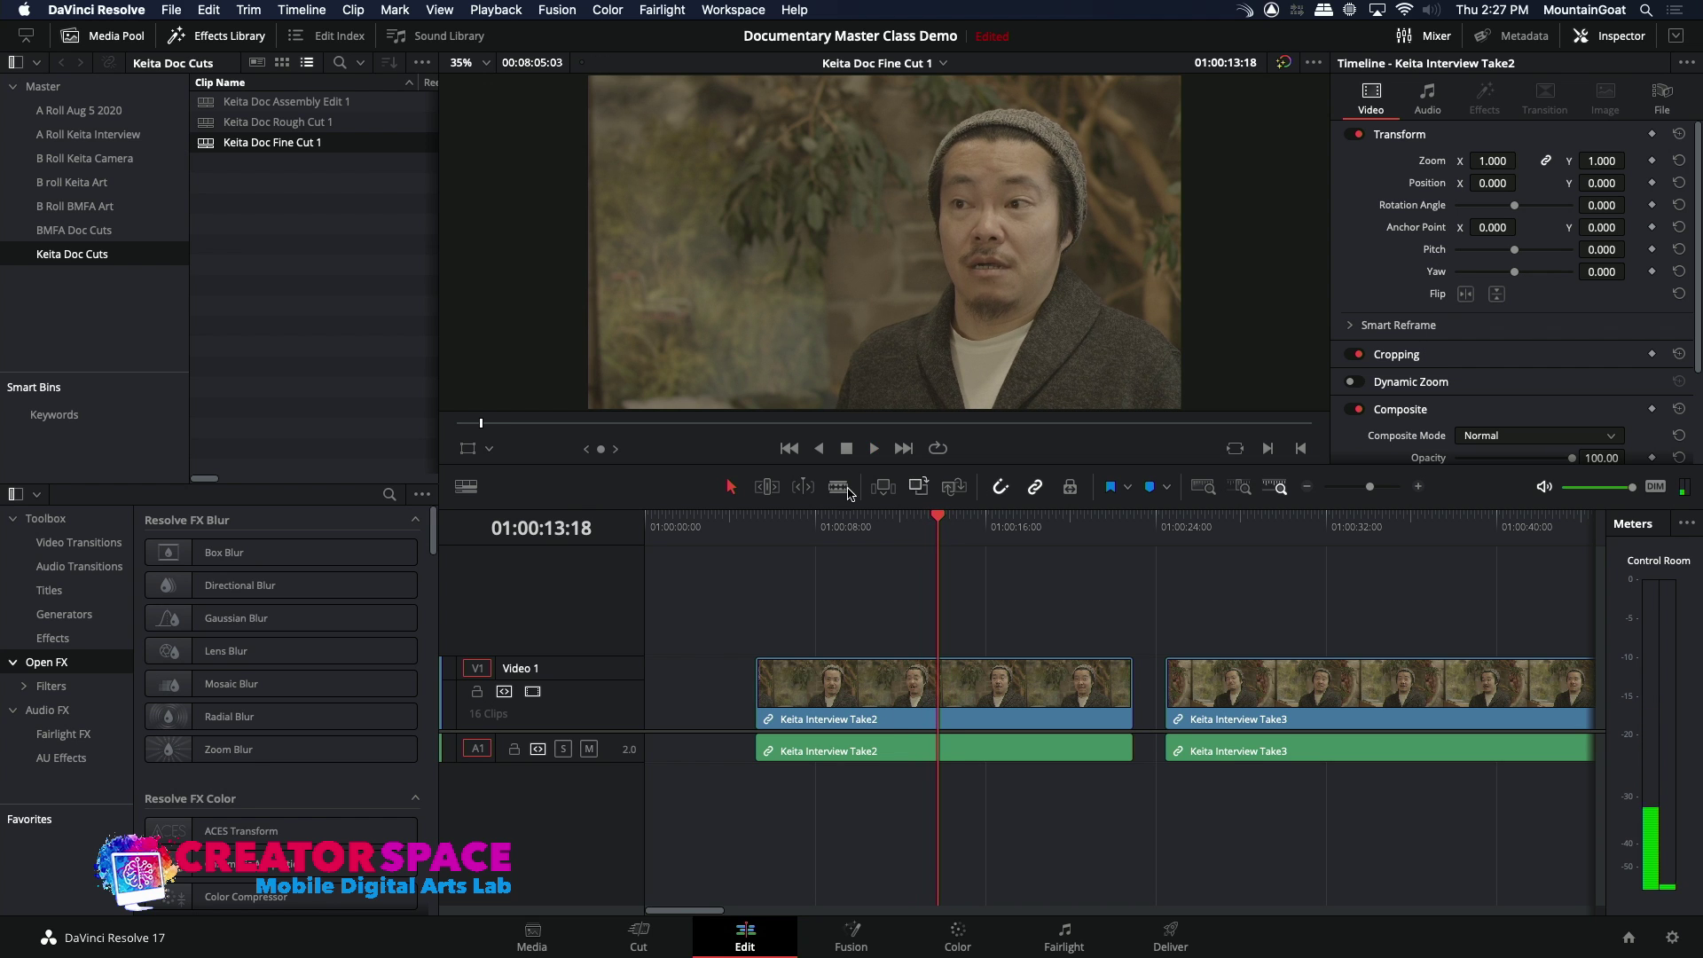
click(939, 697)
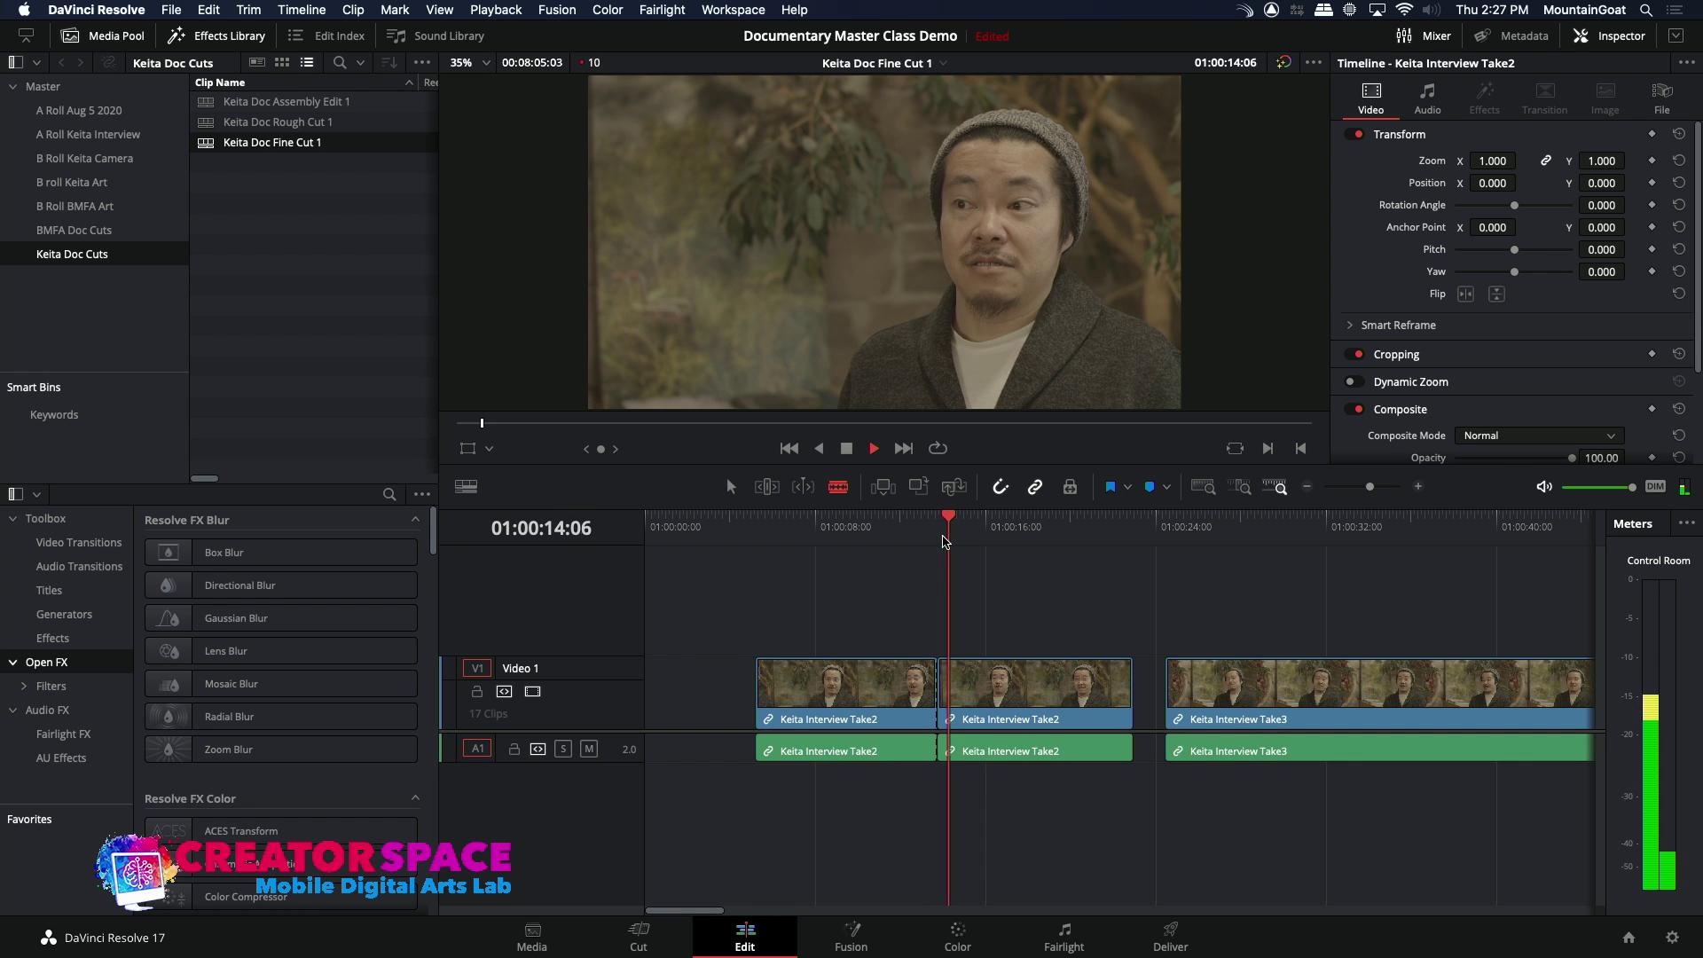
- Cut out the interview section between 01:00:13:18 and 01:00:14:11 and move the following piece back against the first one
key(space)
click(964, 677)
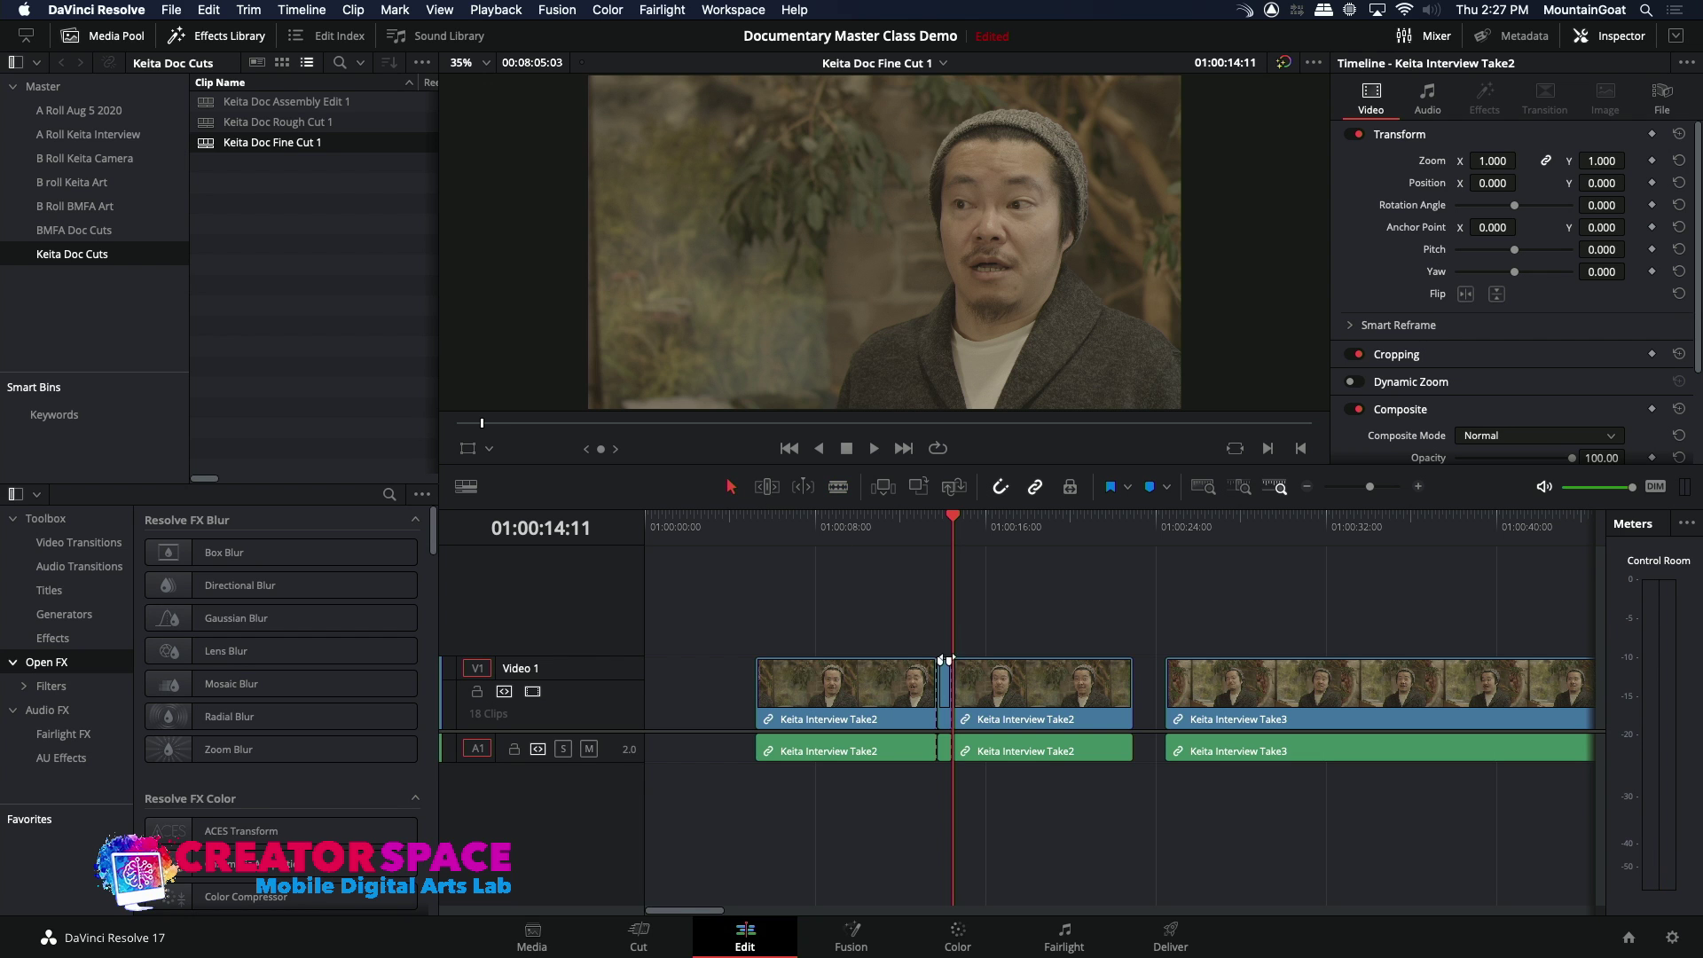
drag(996, 706, 979, 705)
- Replay the closed join from 01:00:12:11 and again from 01:00:10:18, continuing to the end of the second piece
click(911, 525)
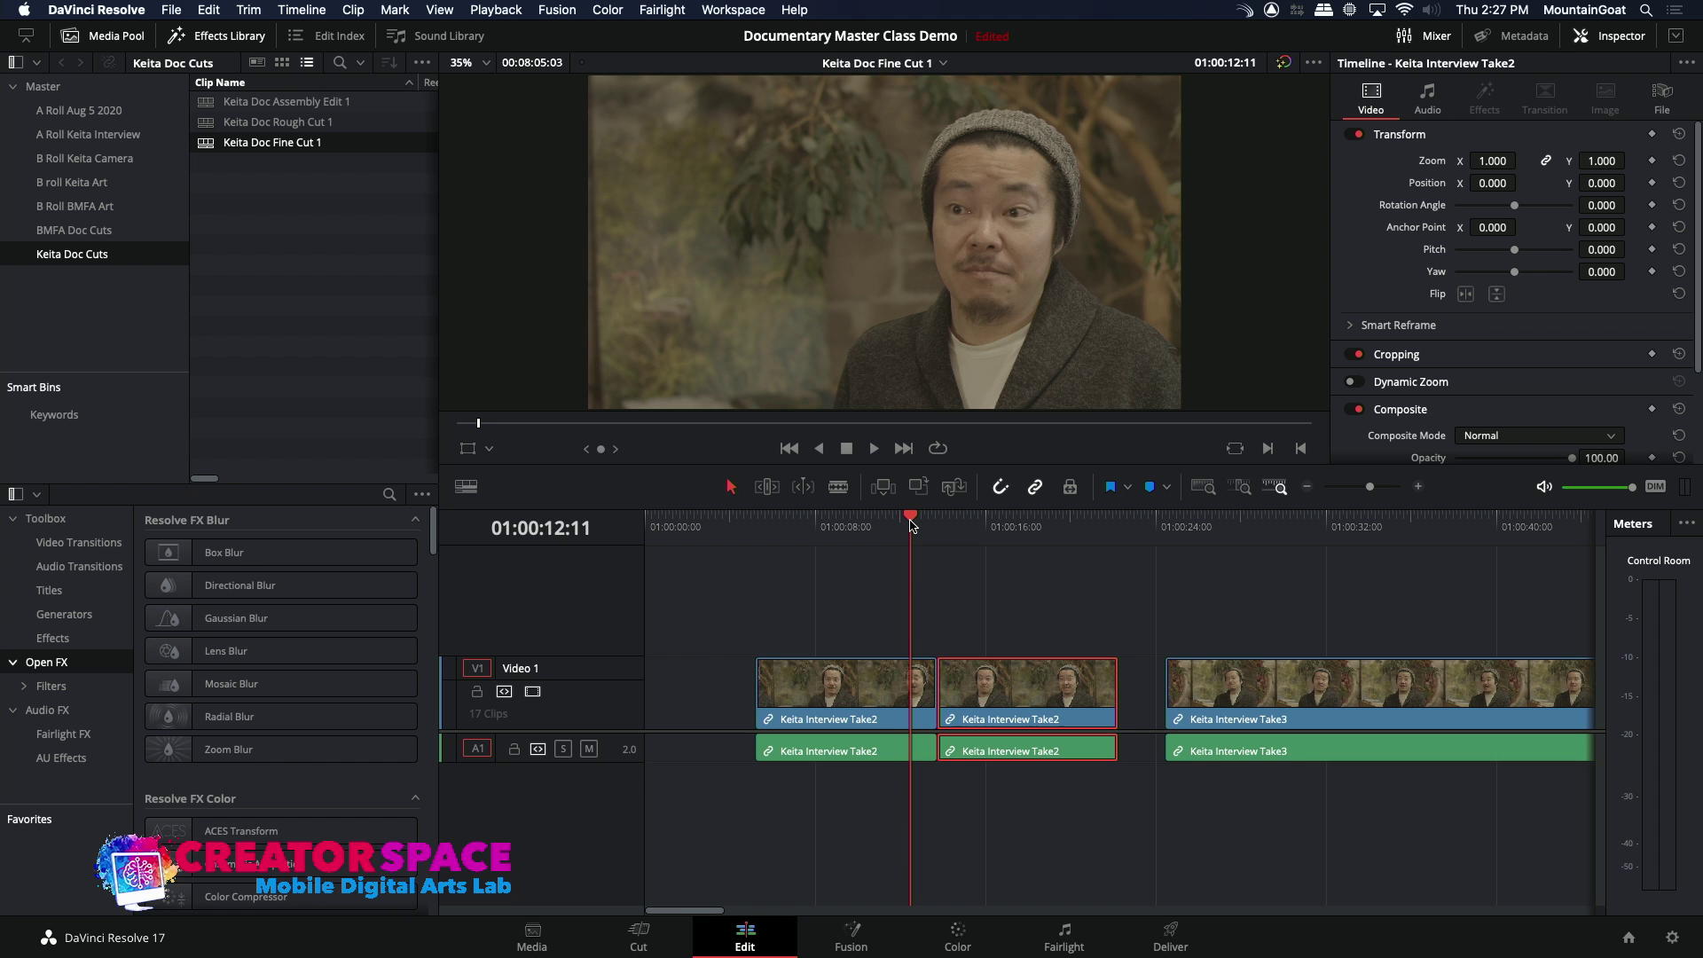
key(space)
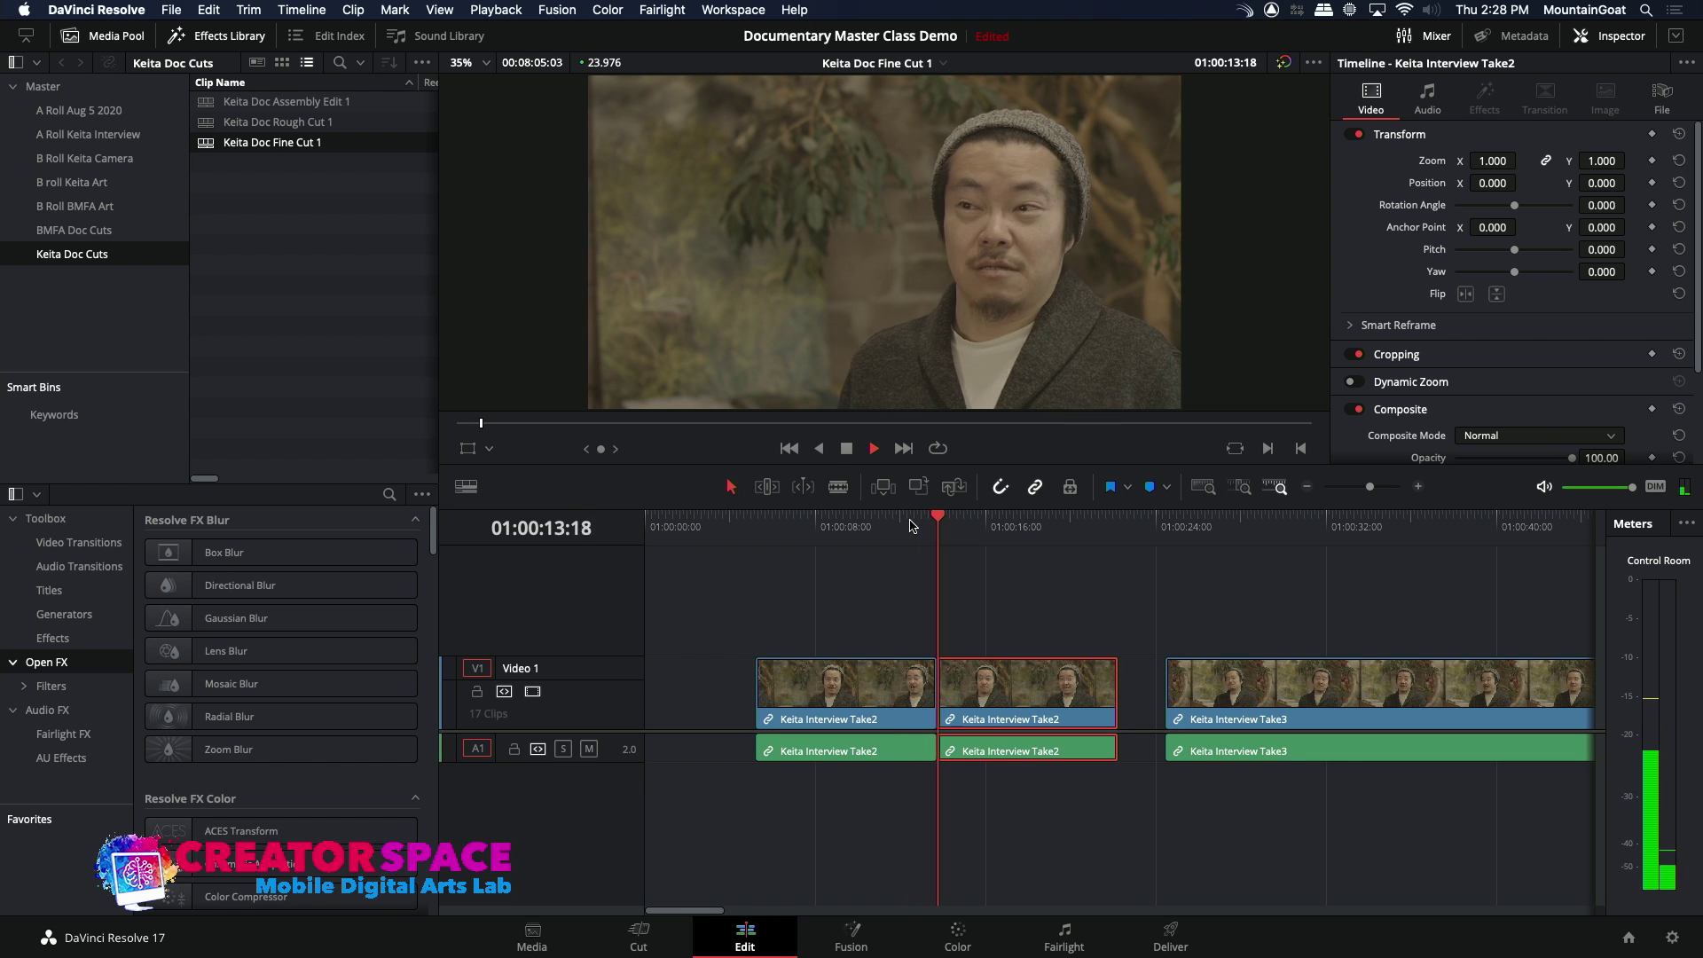
key(space)
click(876, 527)
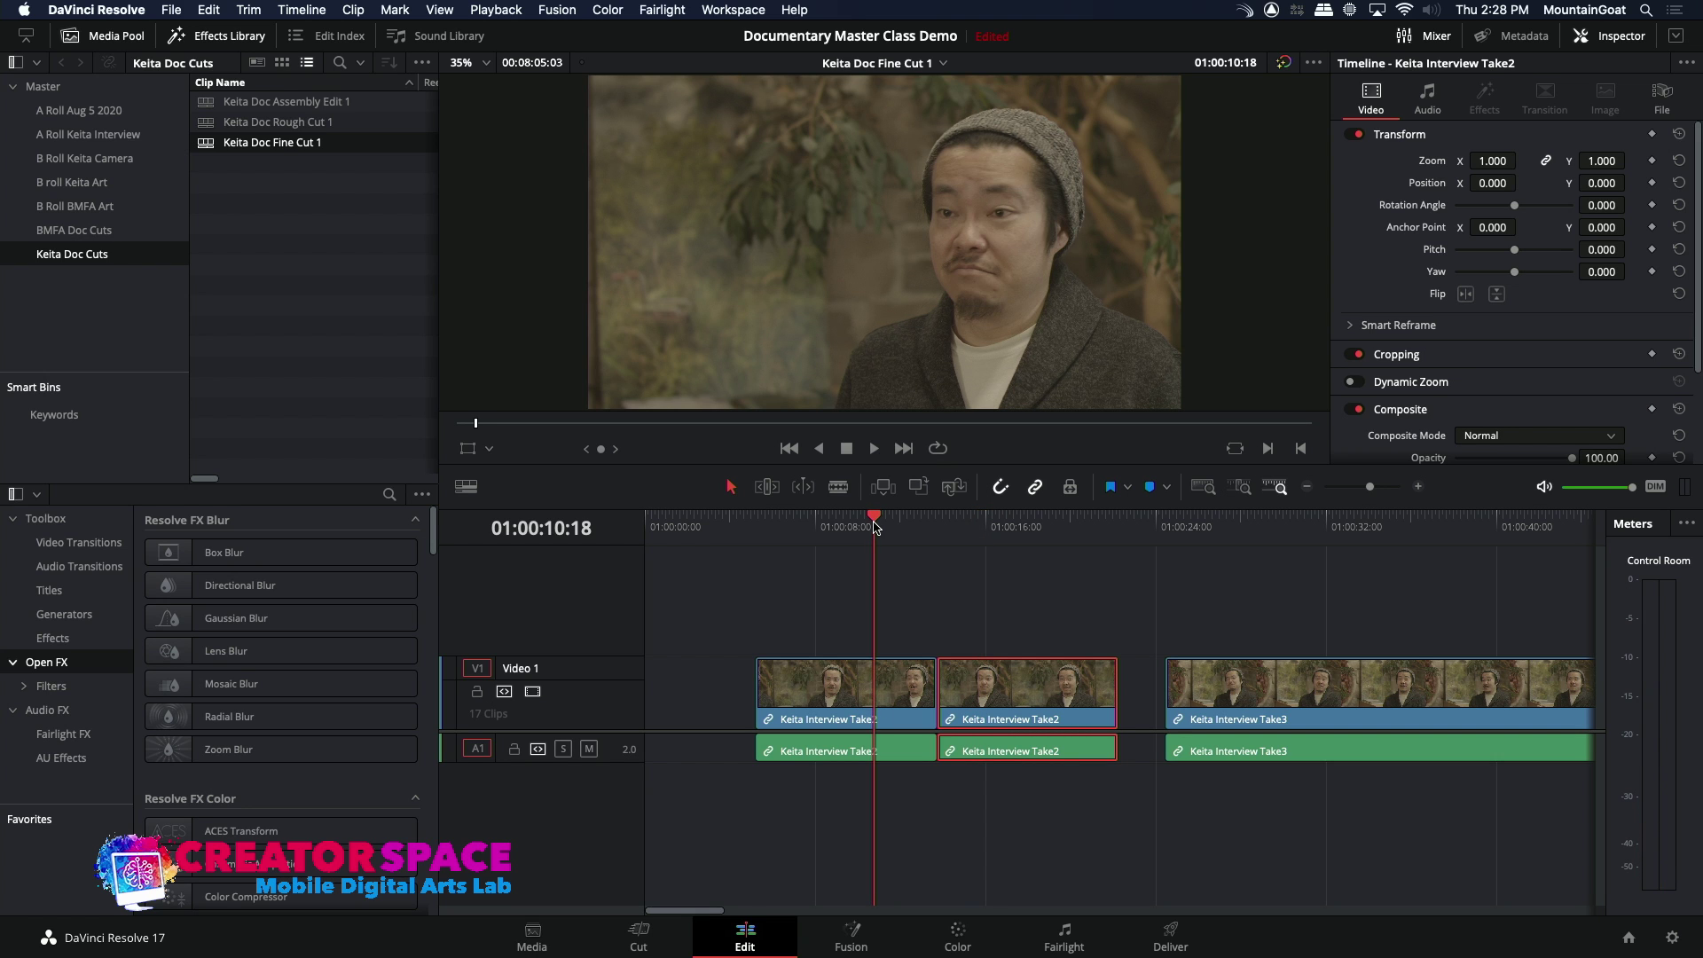
key(space)
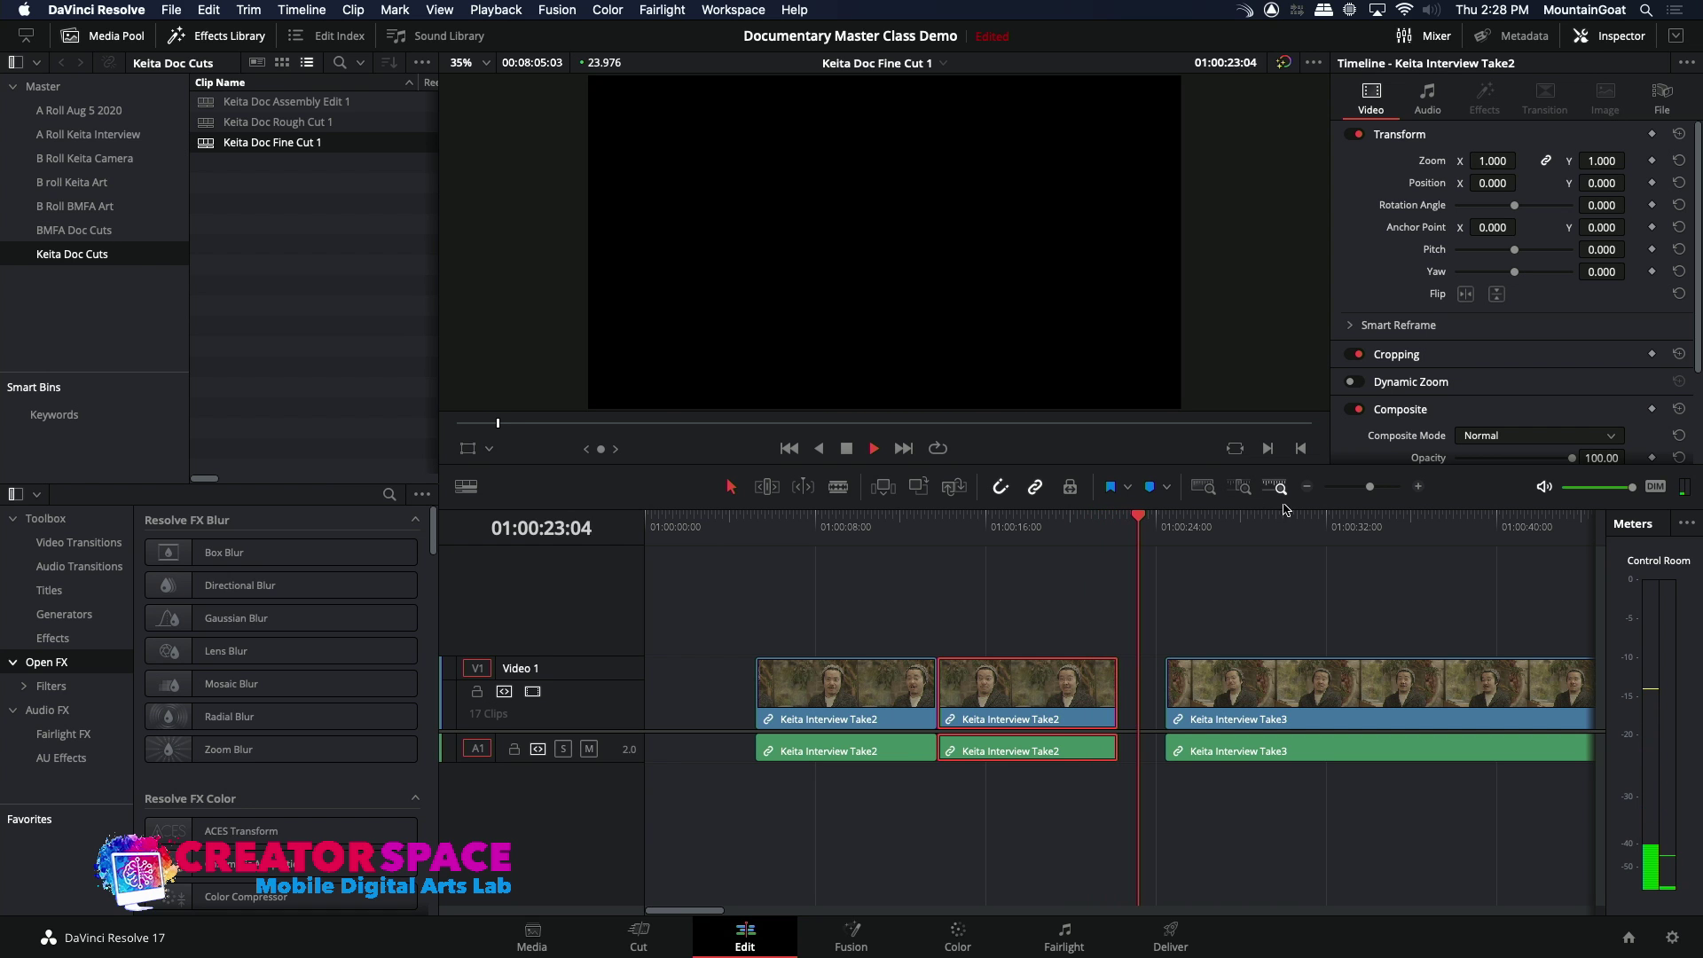
- Play into the next interview clip and split it at 01:00:35:05
click(1307, 486)
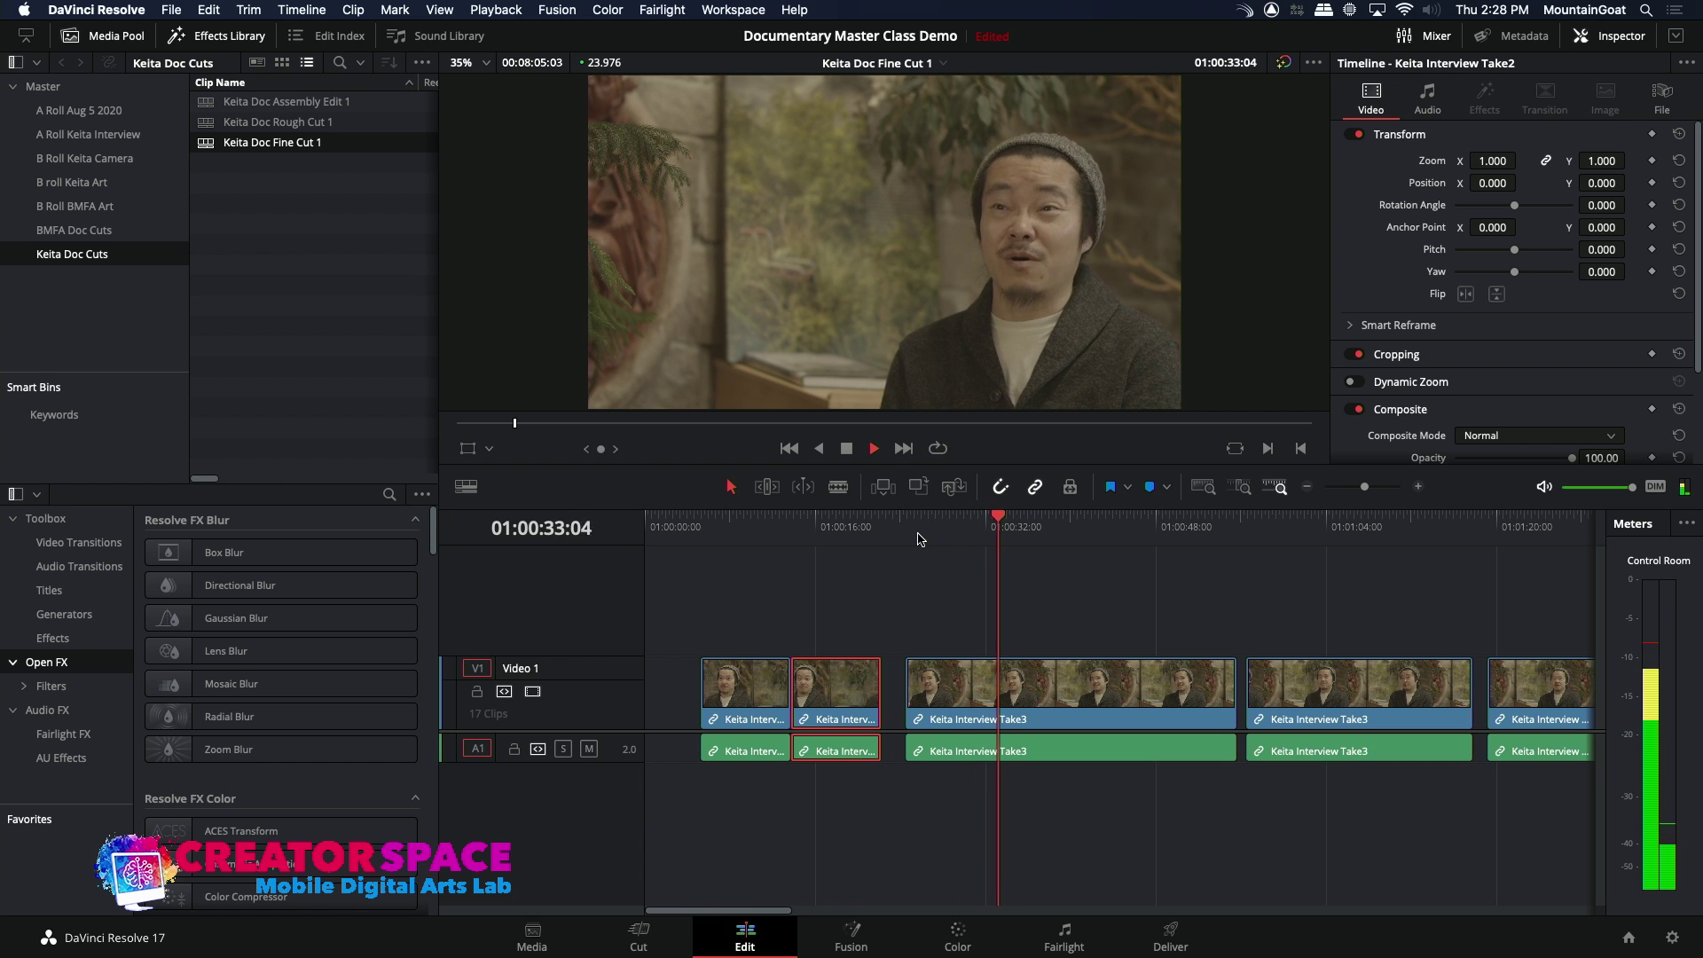
key(space)
drag(1011, 531, 1019, 531)
click(838, 488)
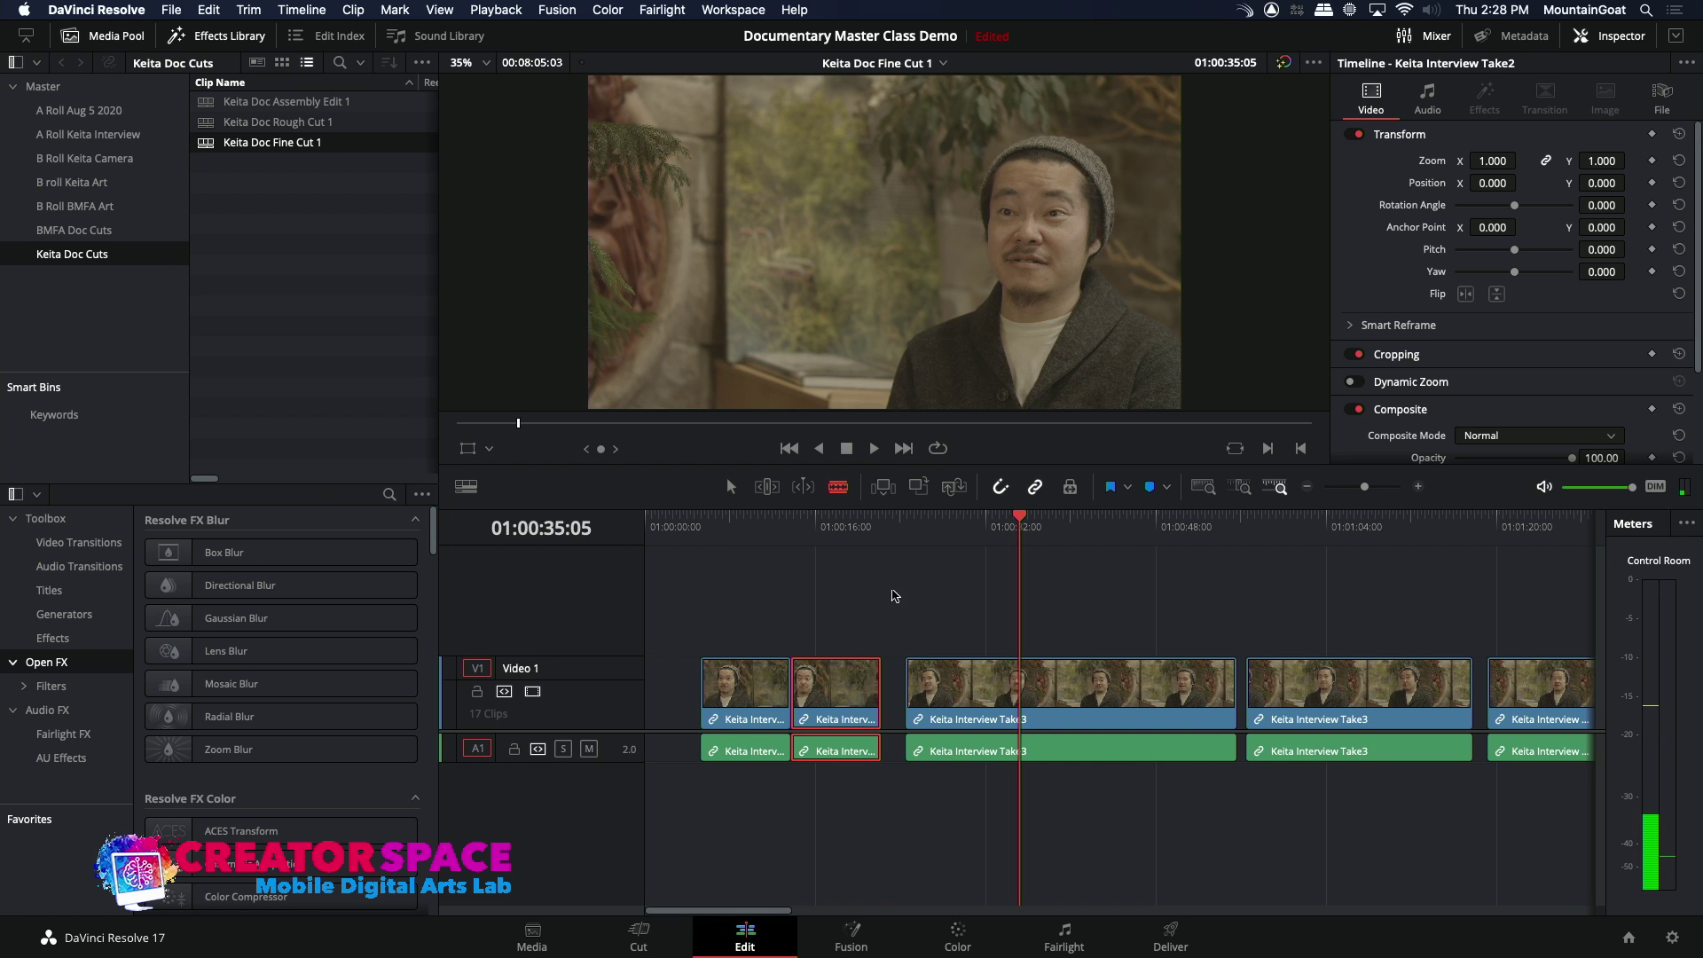
click(1020, 697)
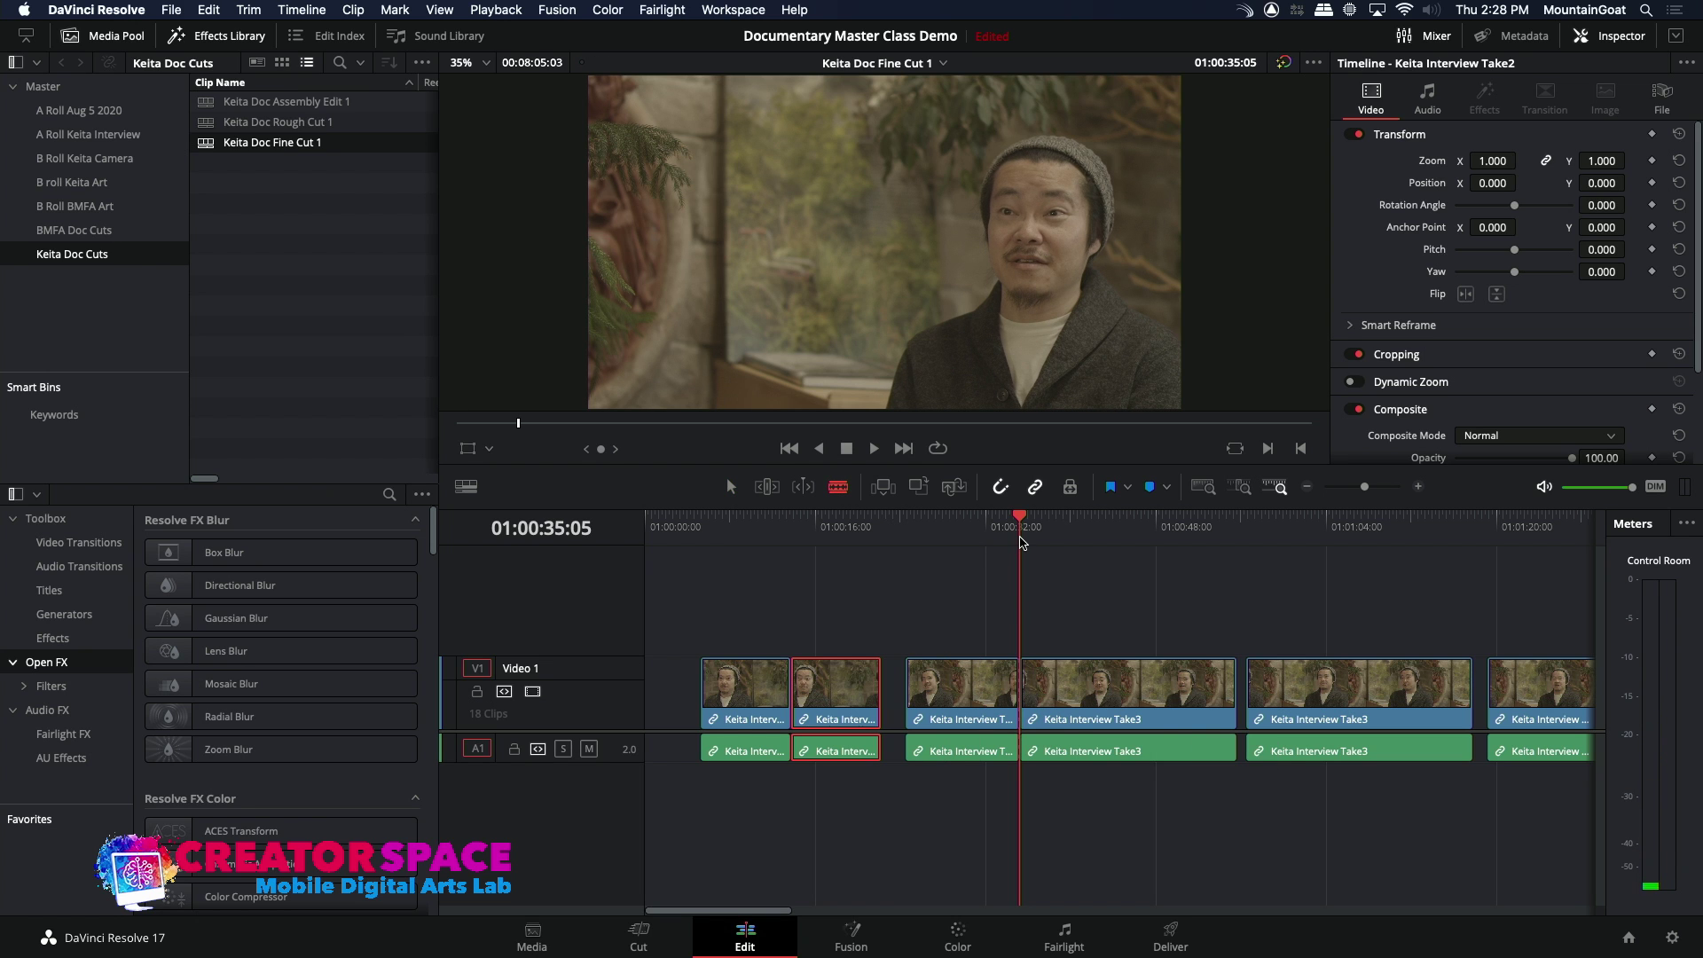
- Play the rest of that clip, replay around 01:00:43:12, and split it again at 01:00:45:05
key(space)
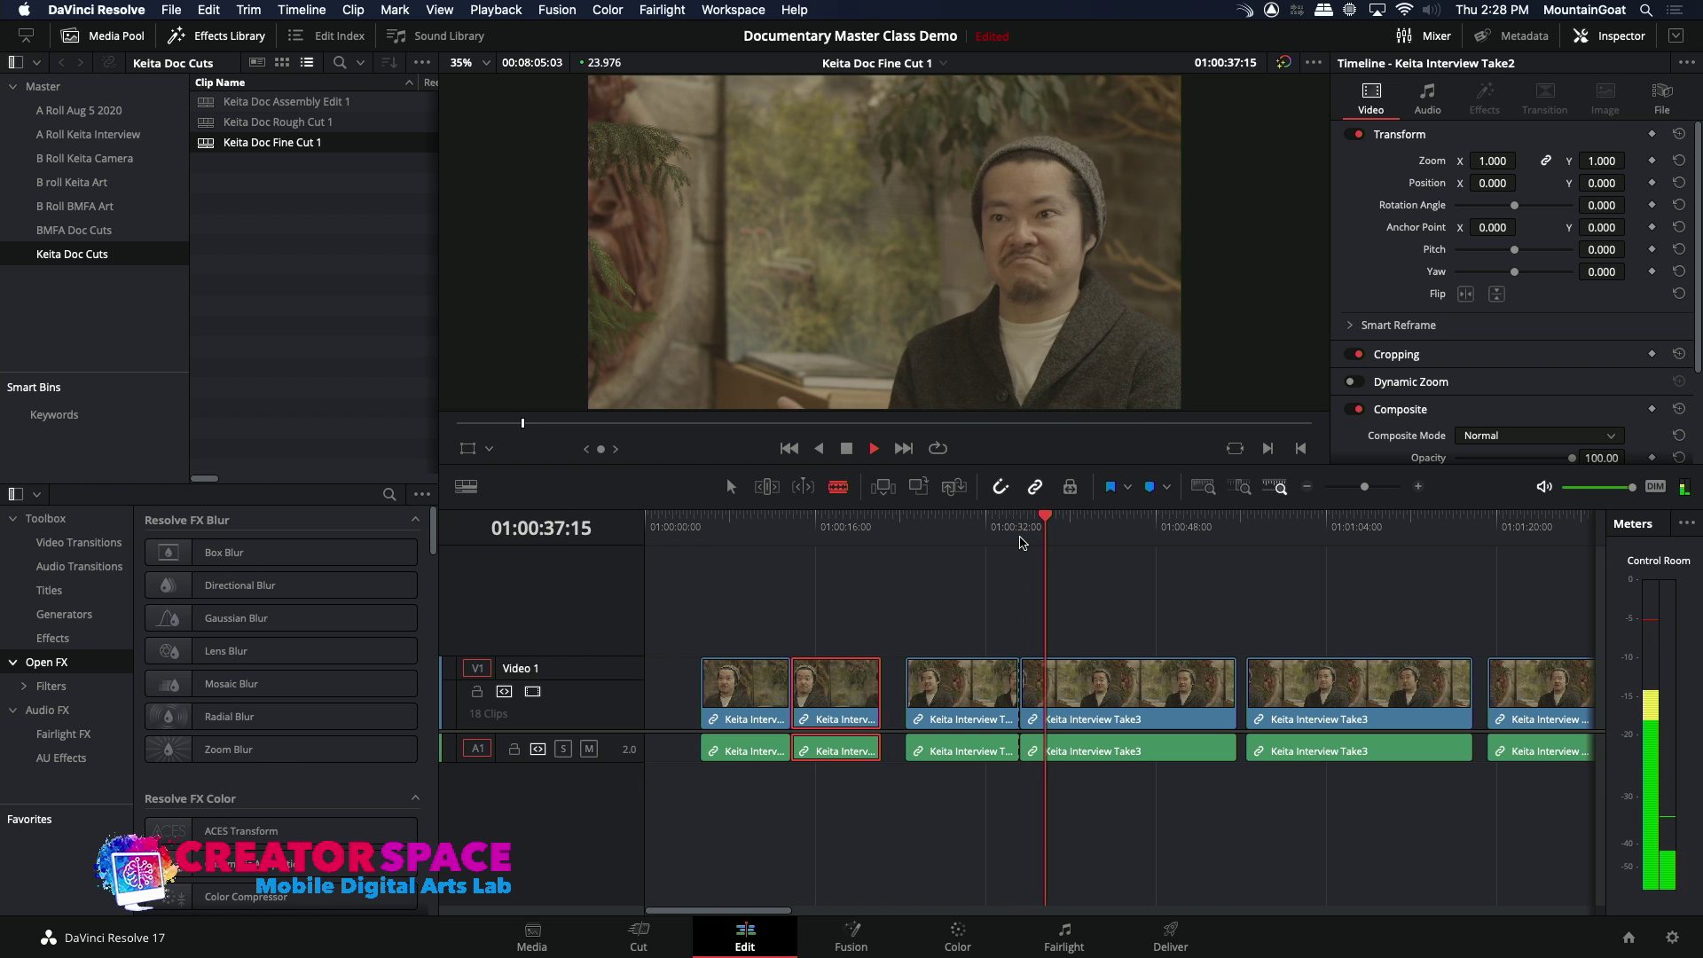
click(1116, 524)
drag(1116, 525, 1115, 527)
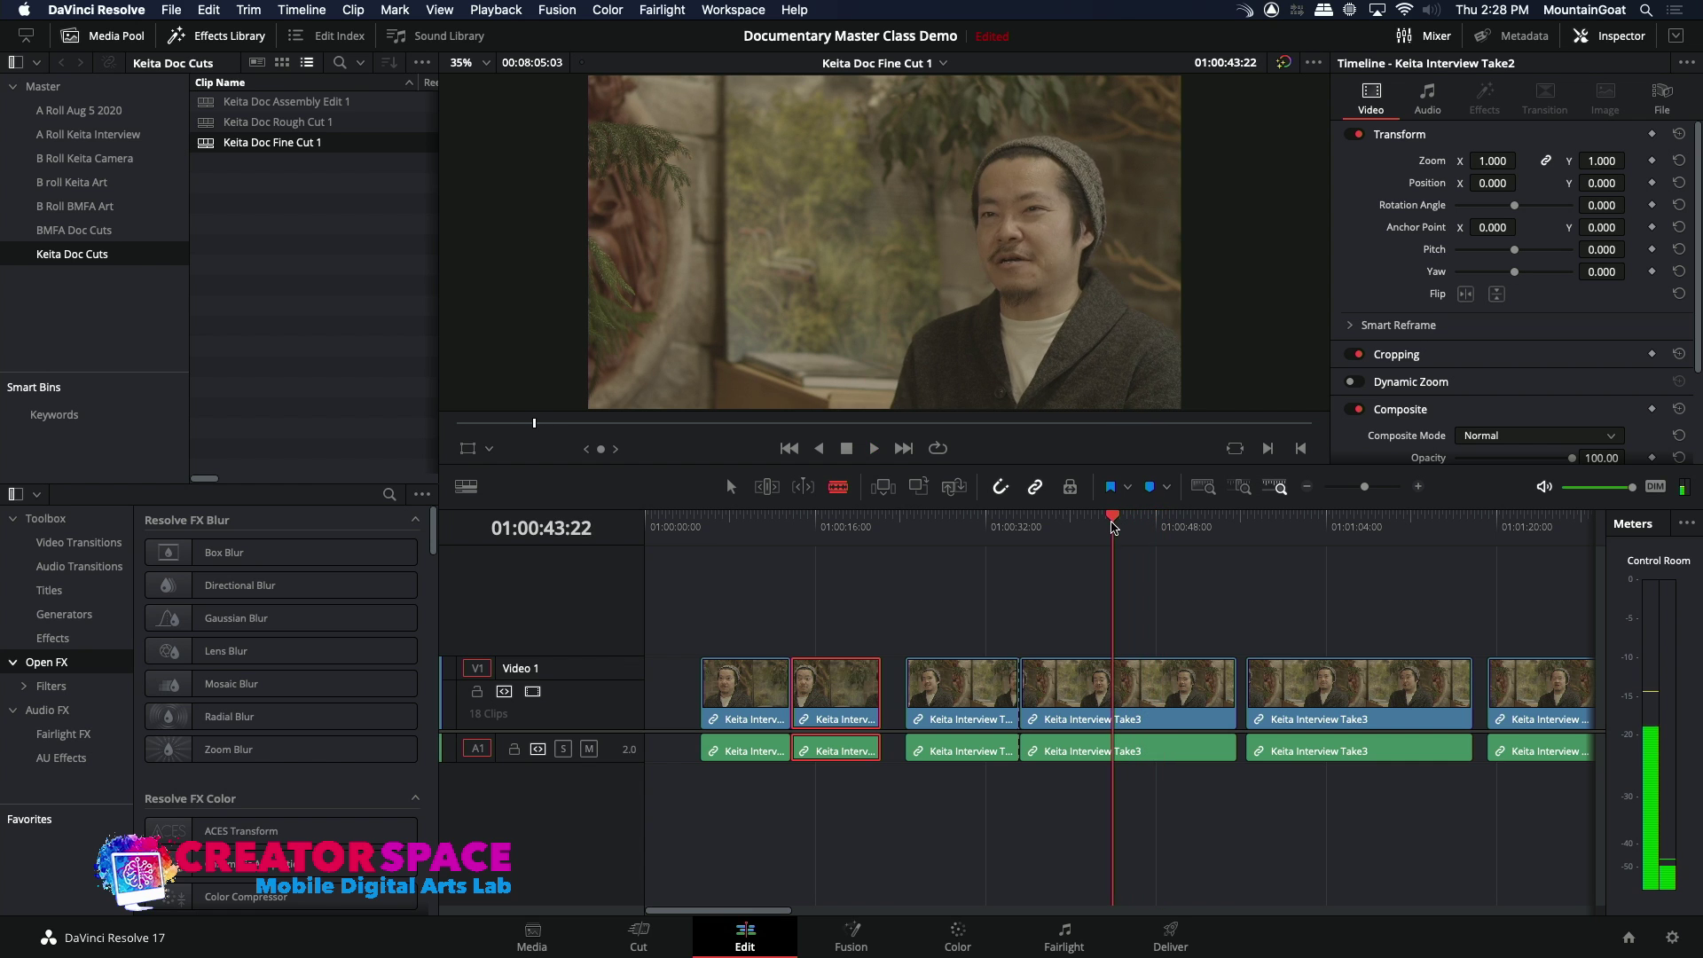
key(space)
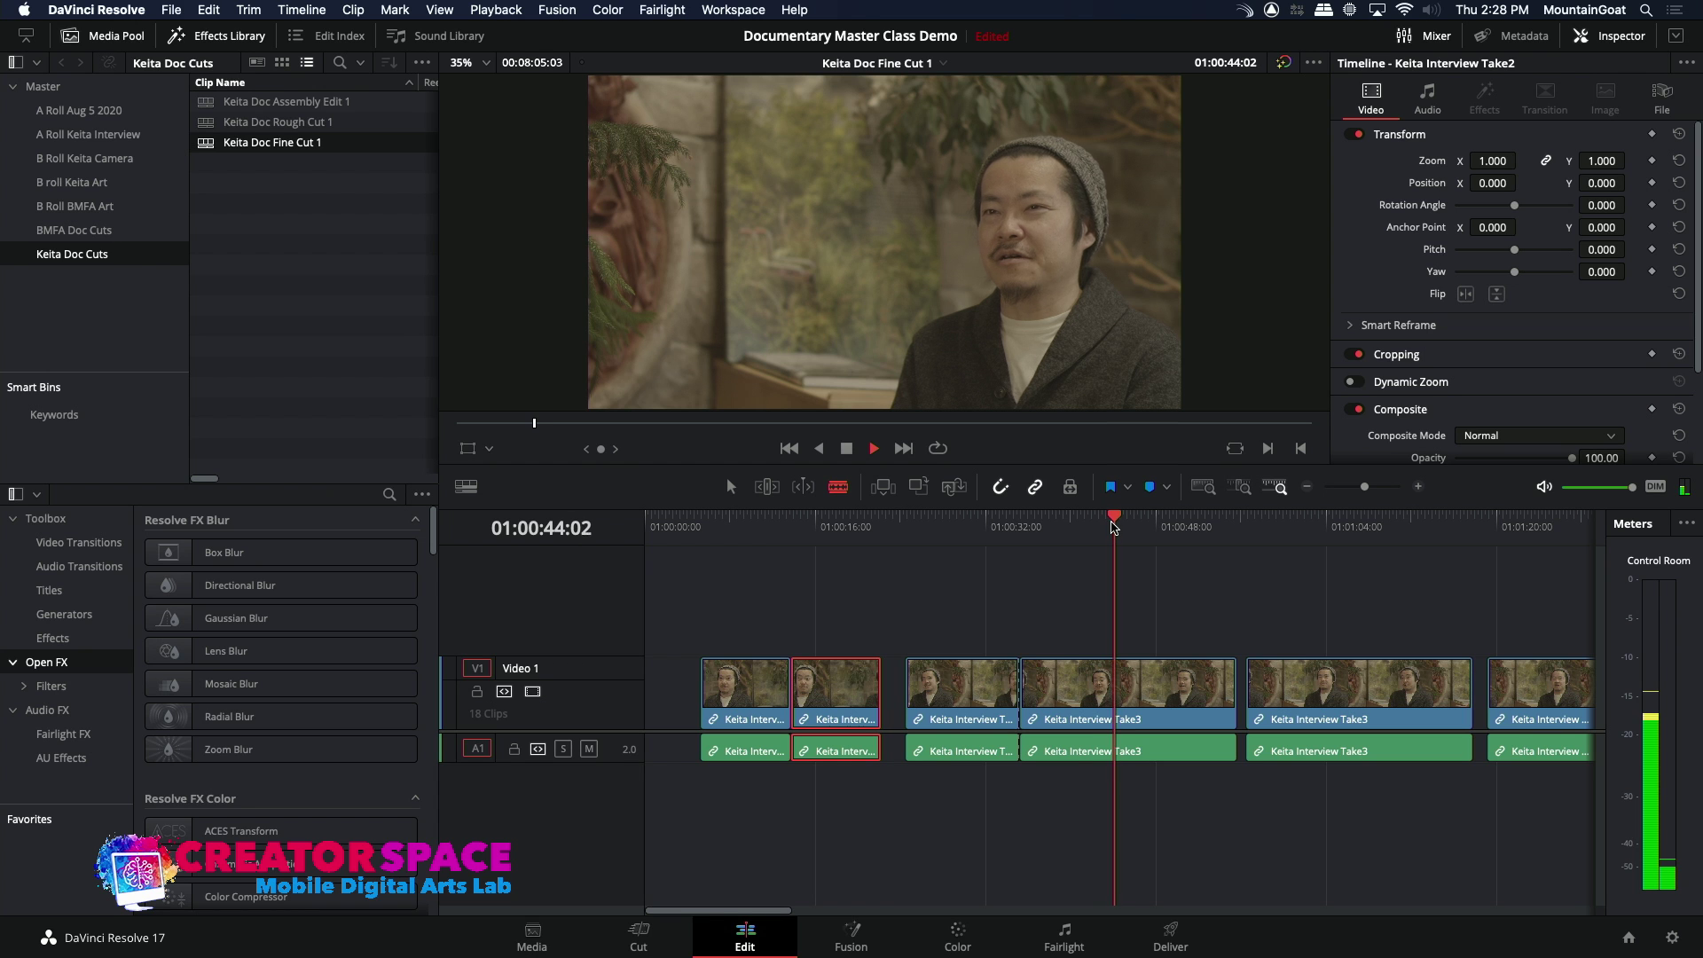
click(1111, 527)
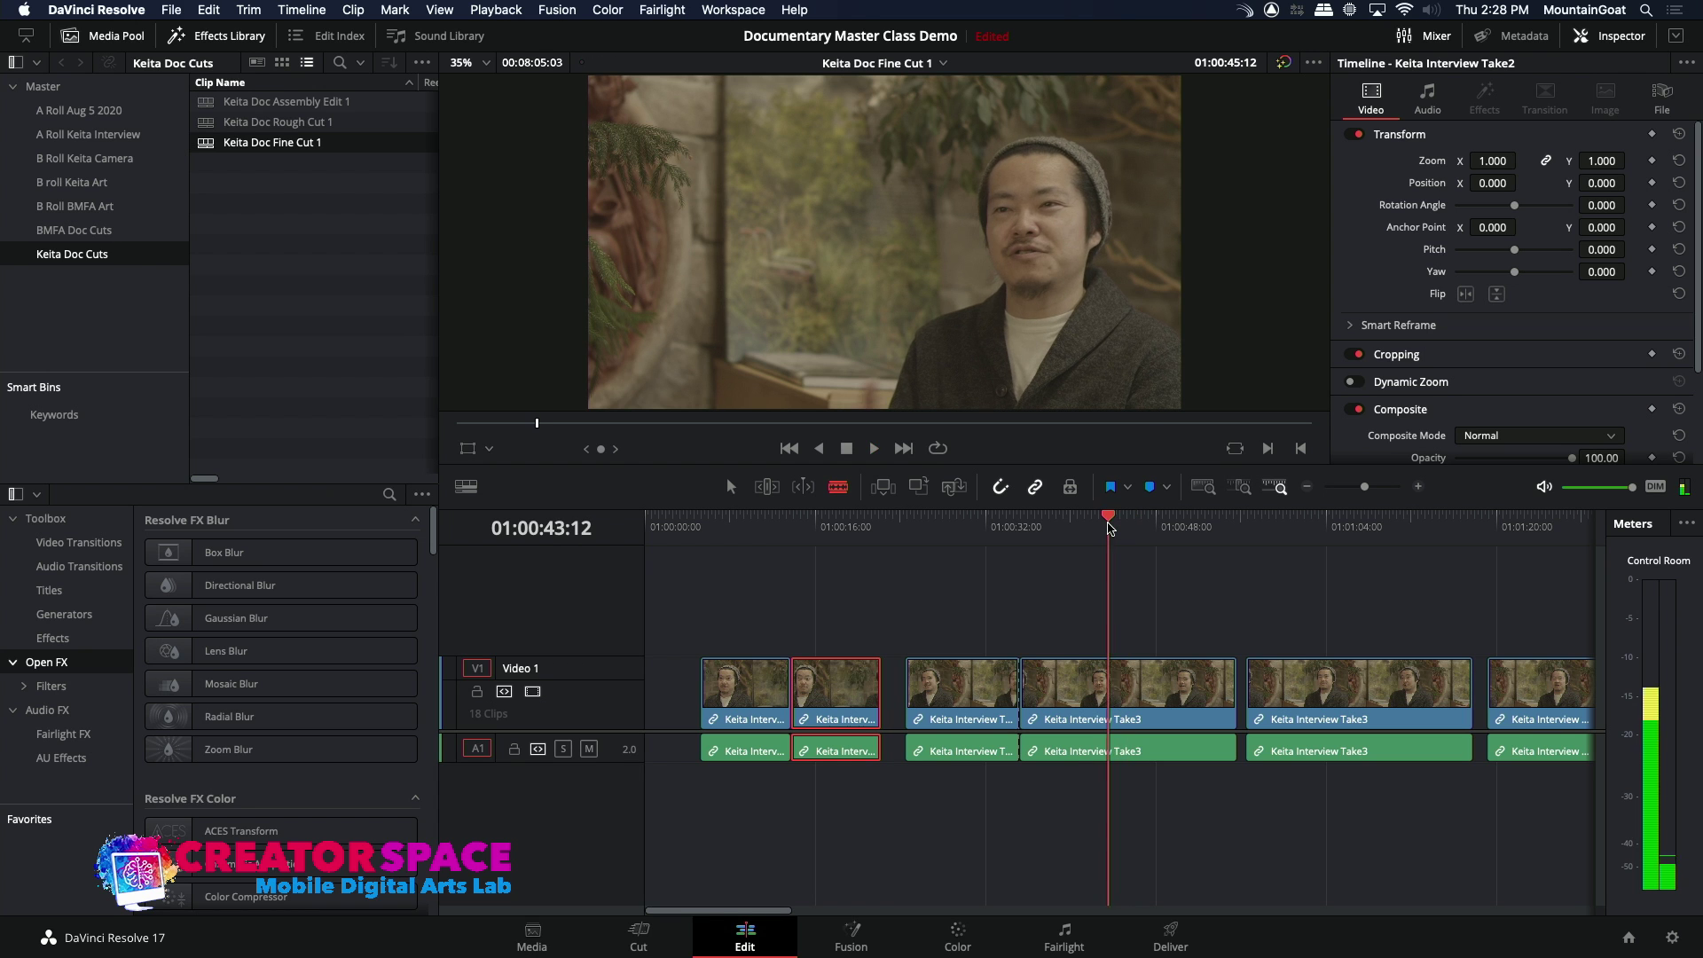
key(space)
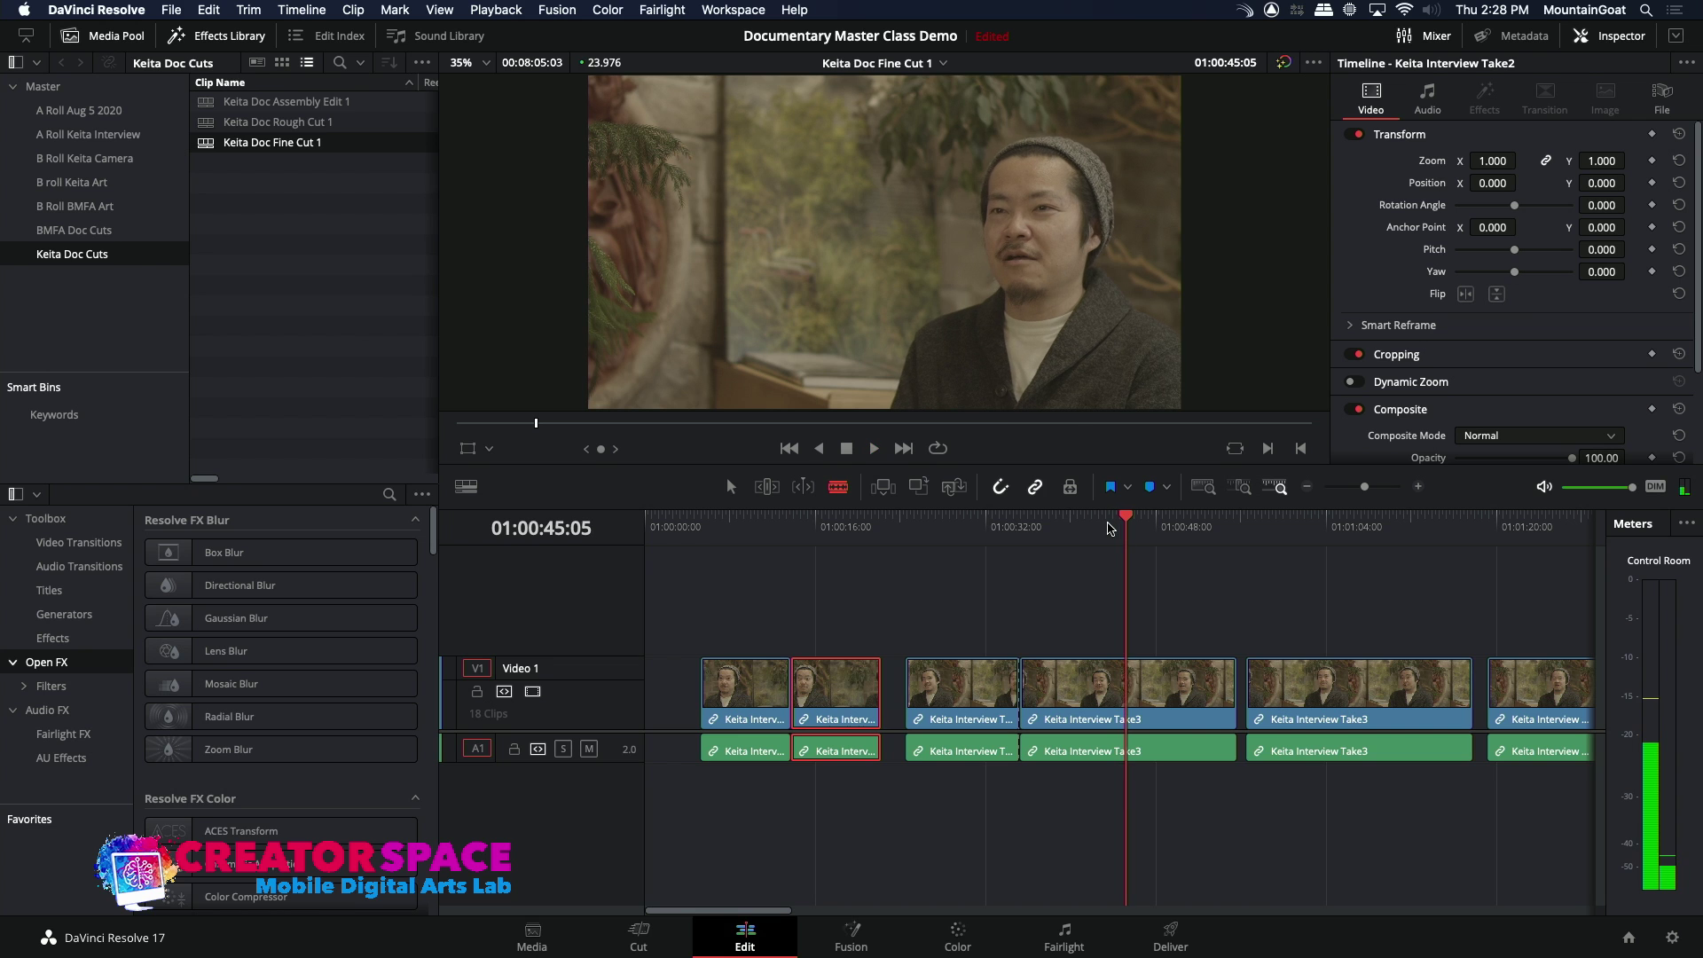
key(super+b)
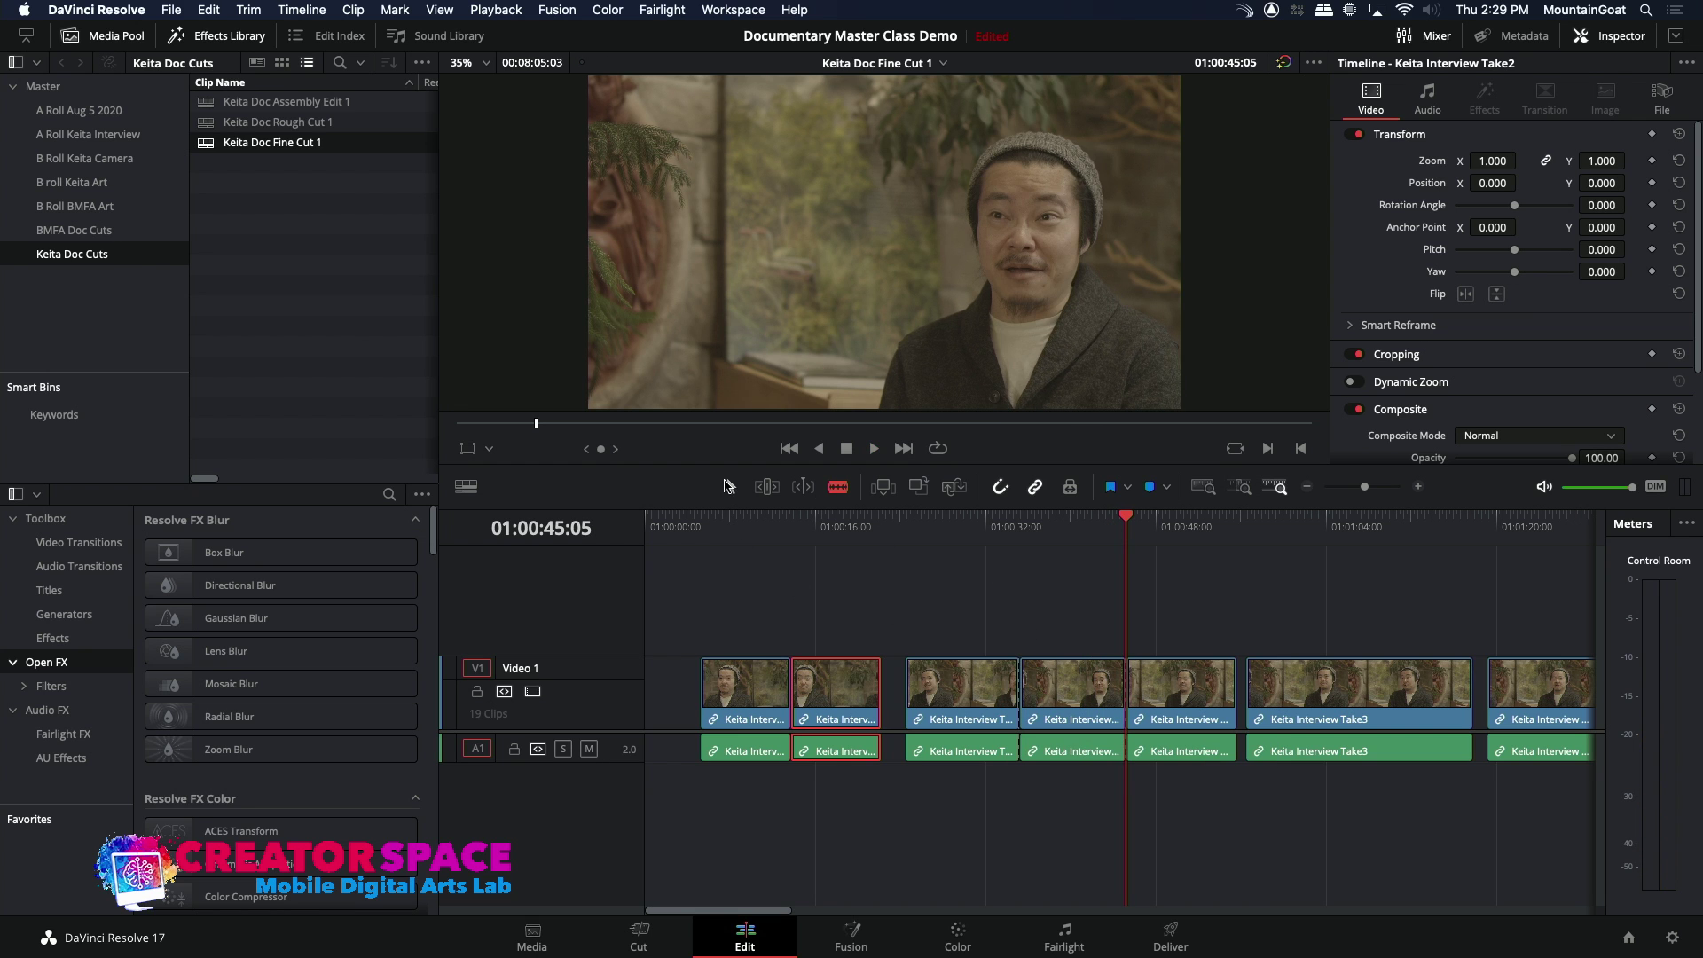
click(1066, 676)
key(BackSpace)
key(super+z)
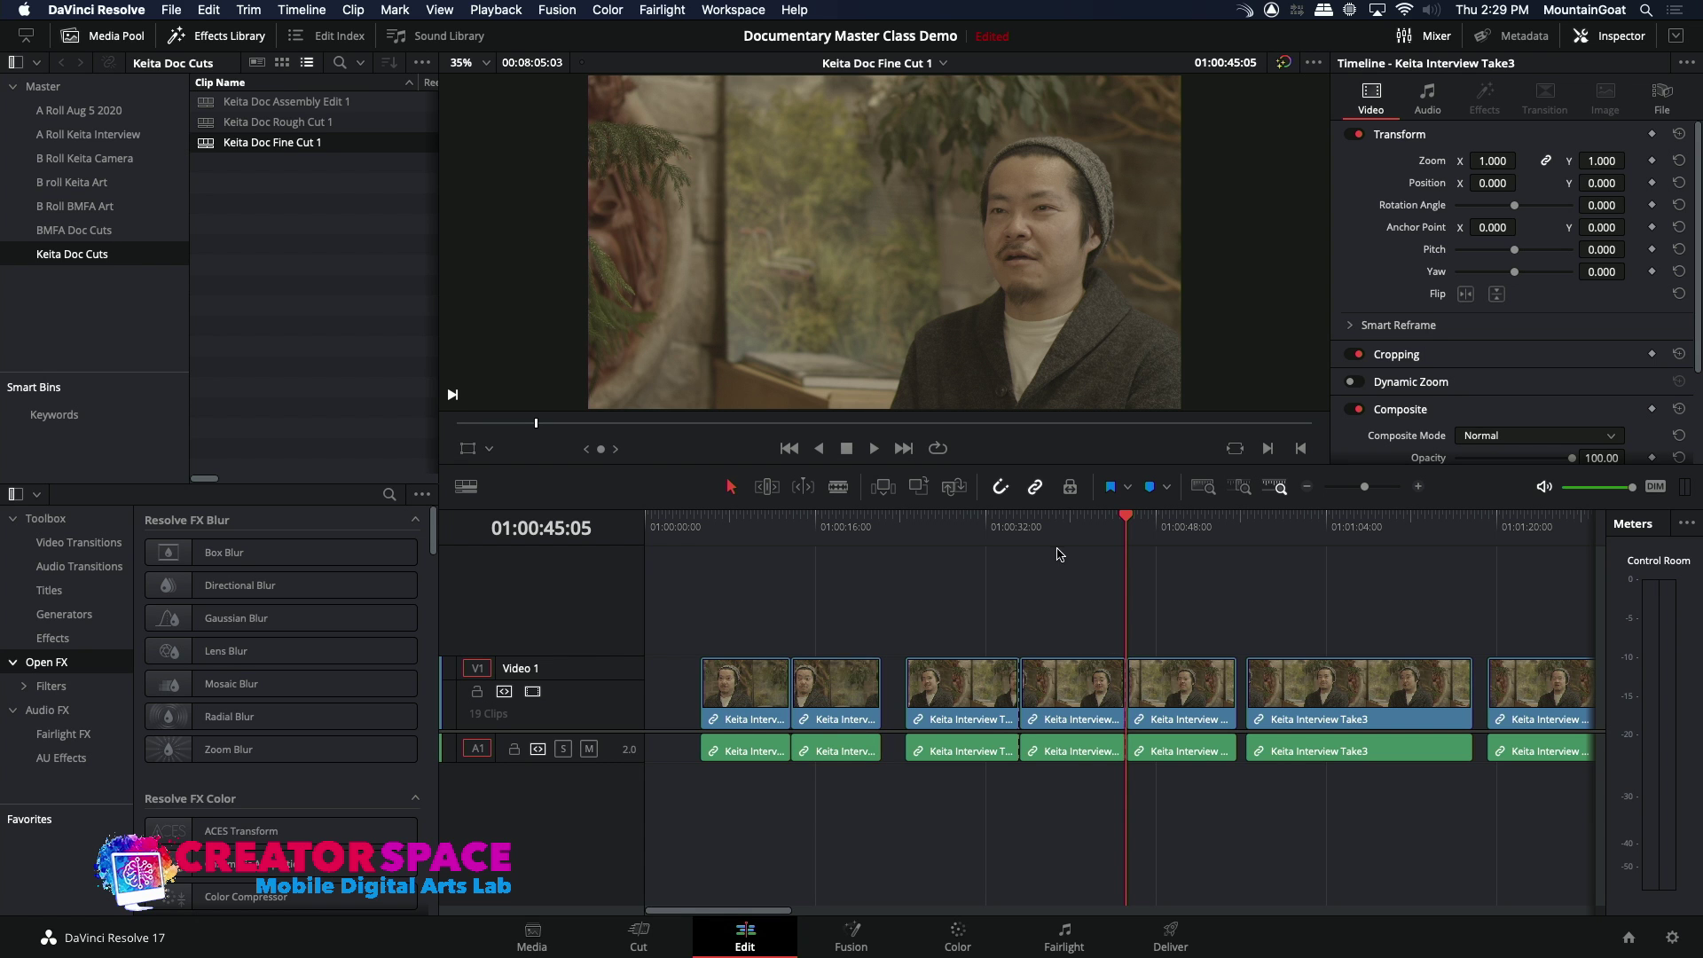
- Move the clip's last piece back over its middle piece to start at 01:00:35:05, and play across the new join
drag(1179, 717, 1064, 706)
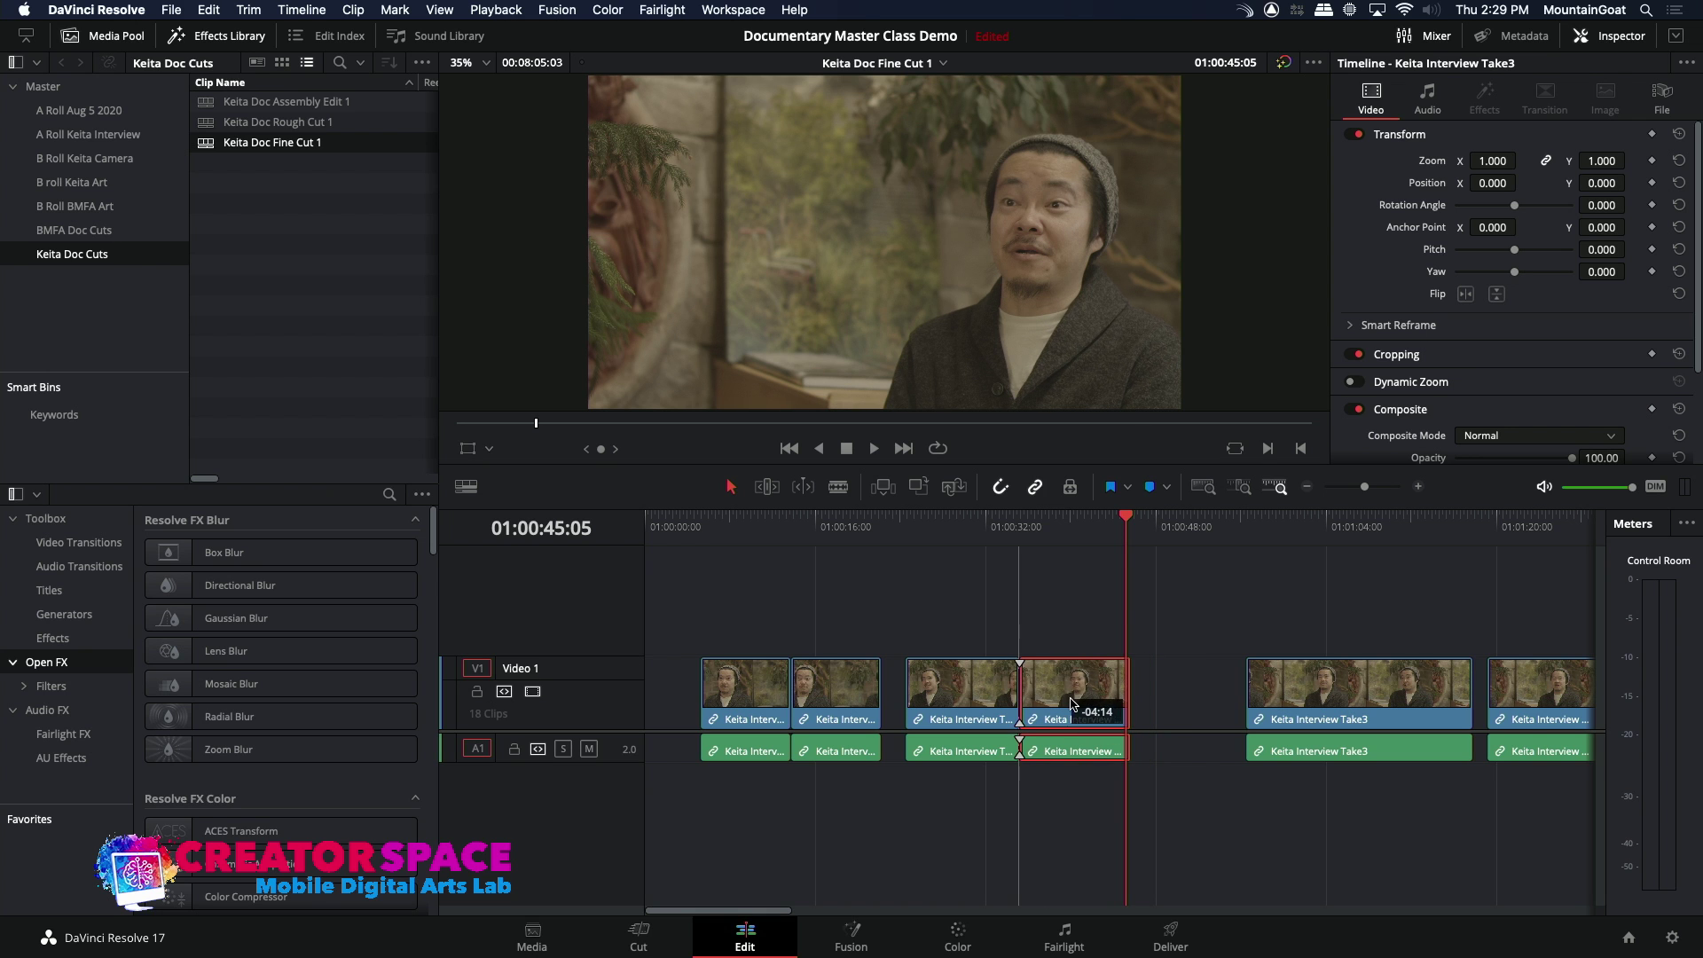
click(995, 526)
key(space)
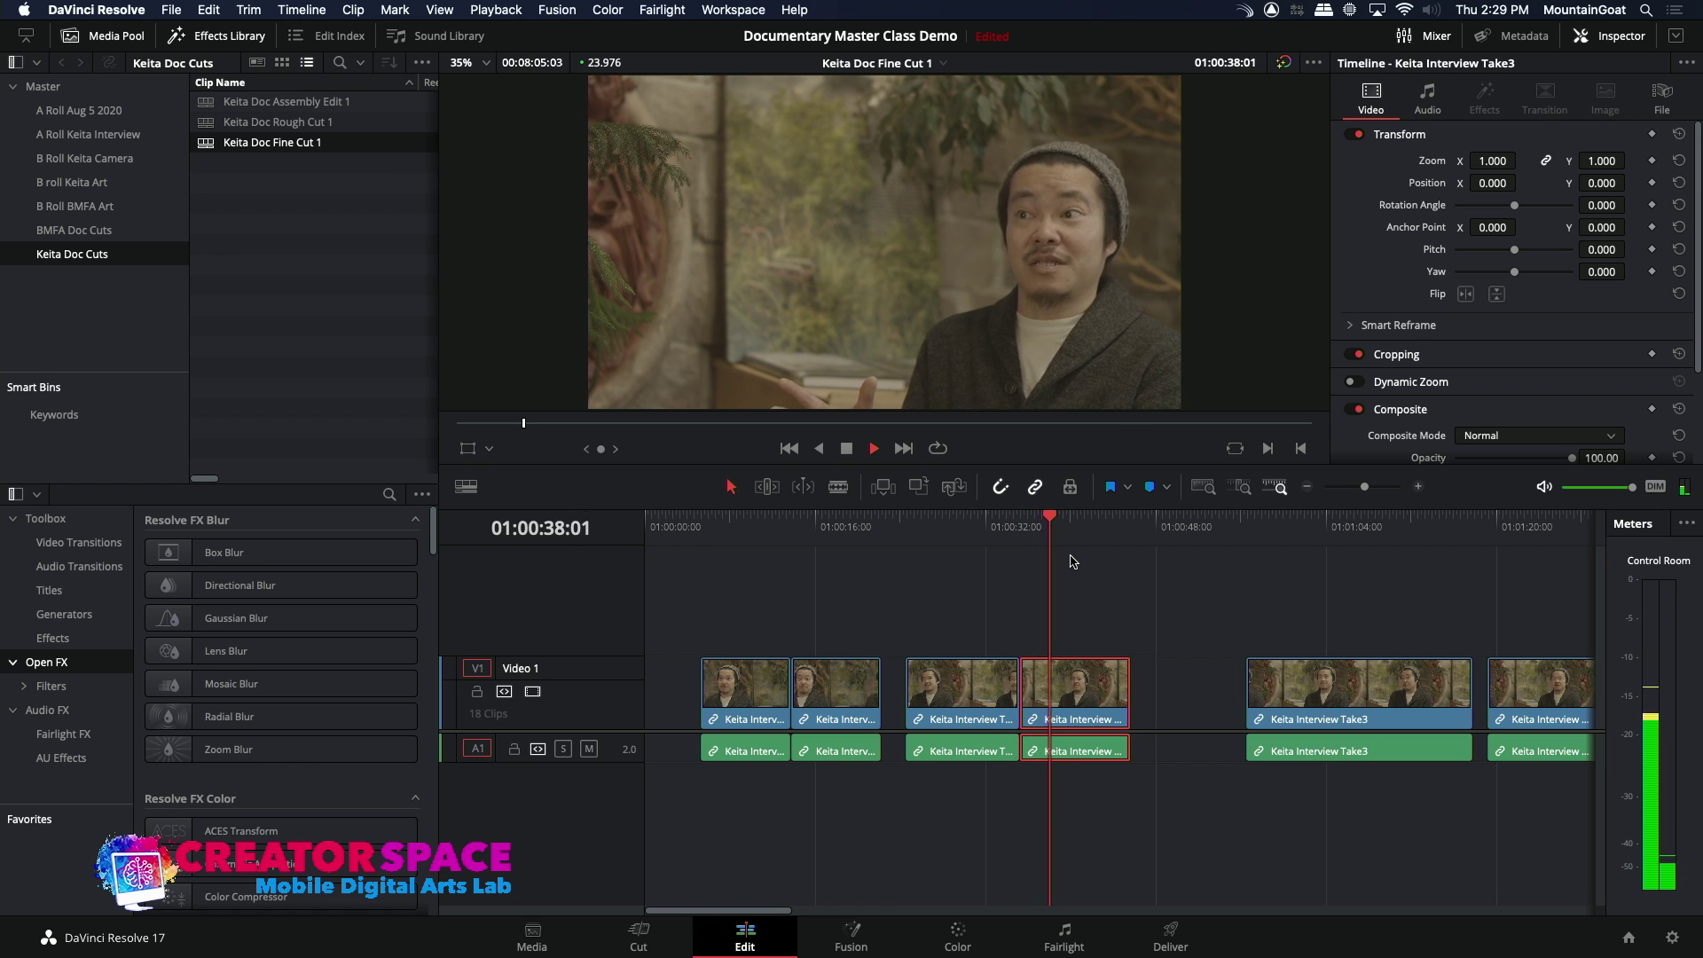
click(1309, 487)
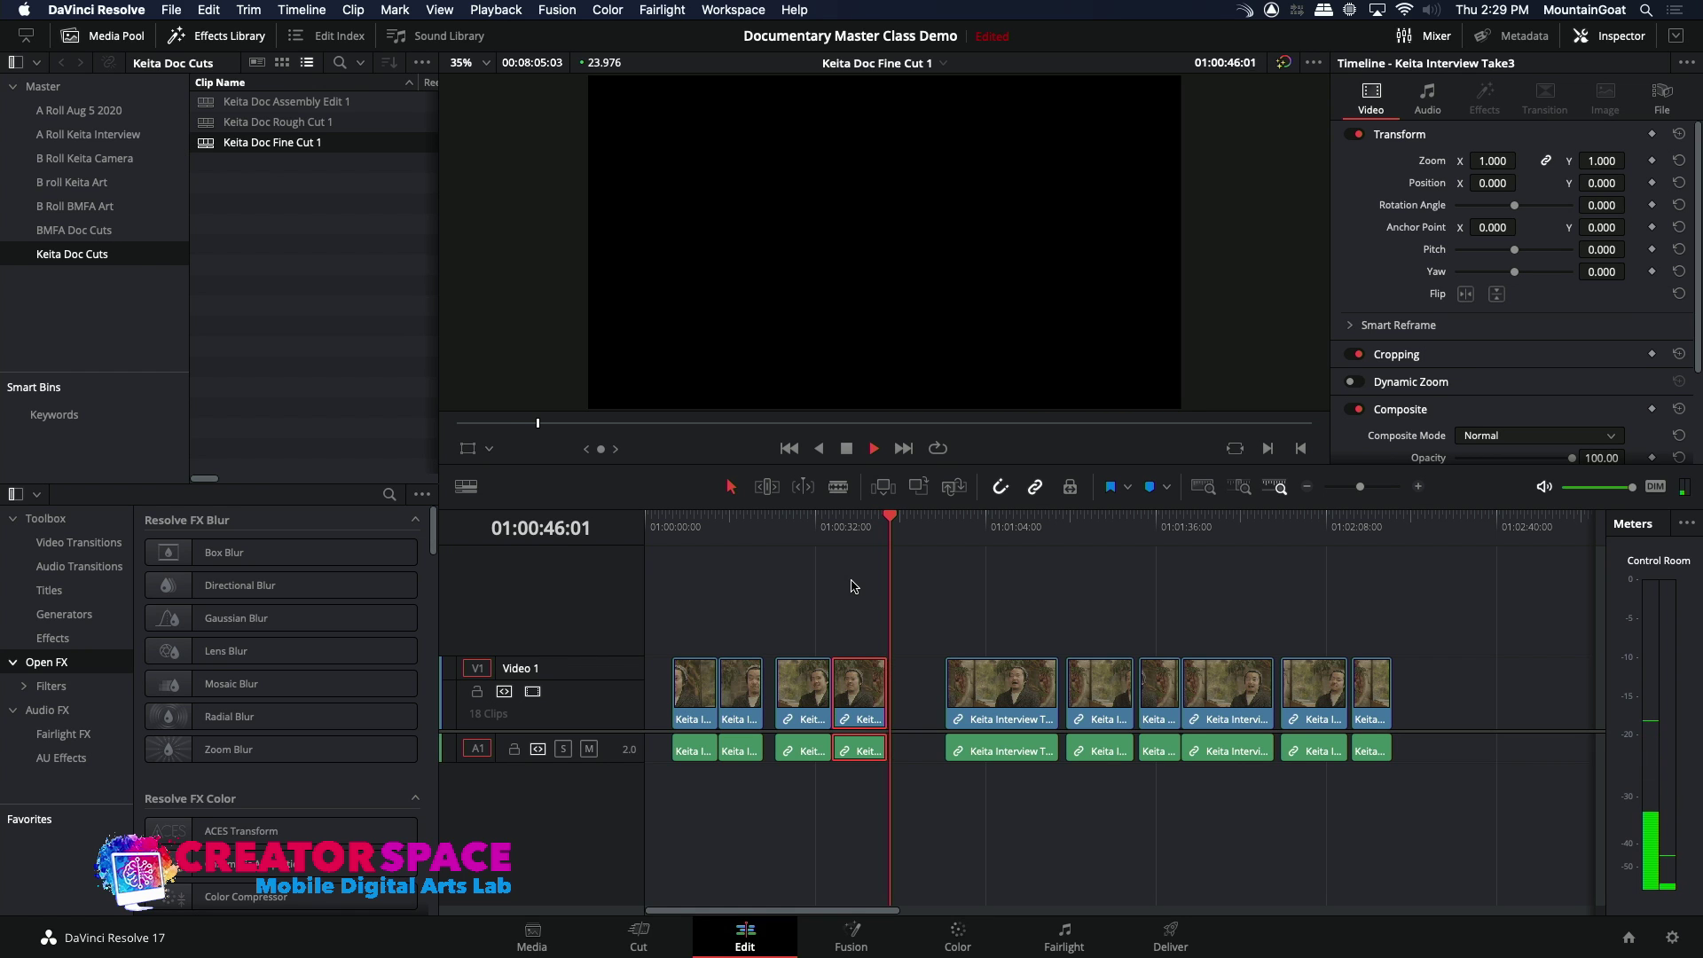
- Move the next long interview clip back to start at about 01:00:47:17 and play it through to its end
drag(983, 696, 937, 699)
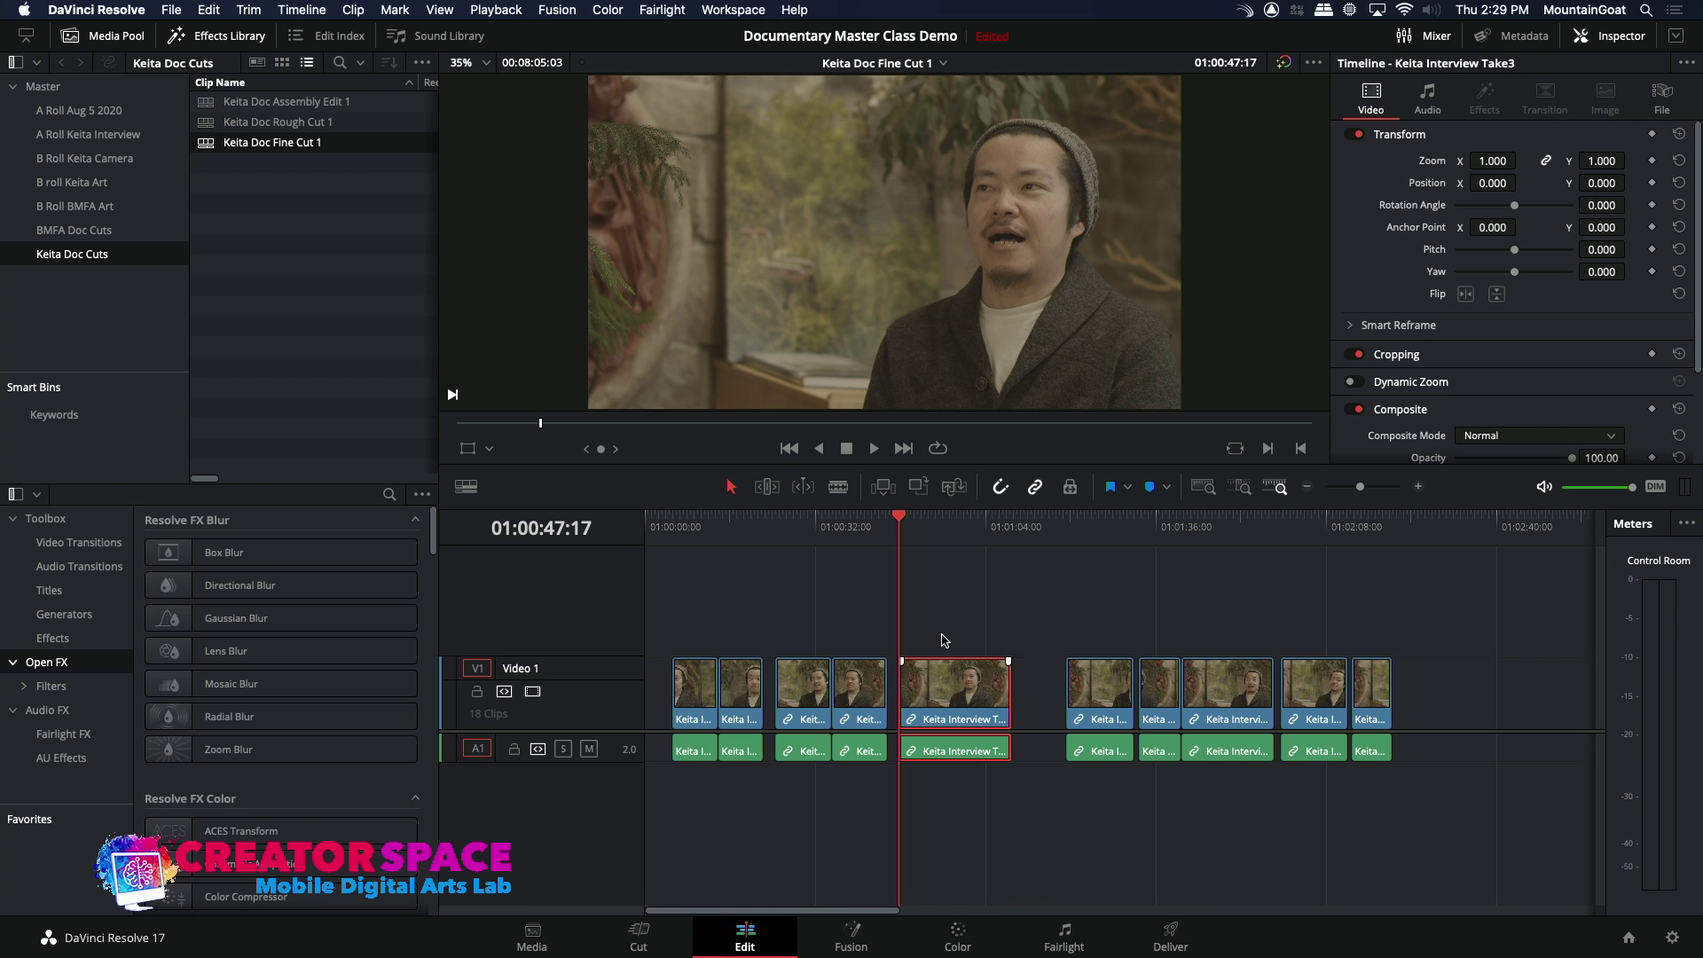
key(space)
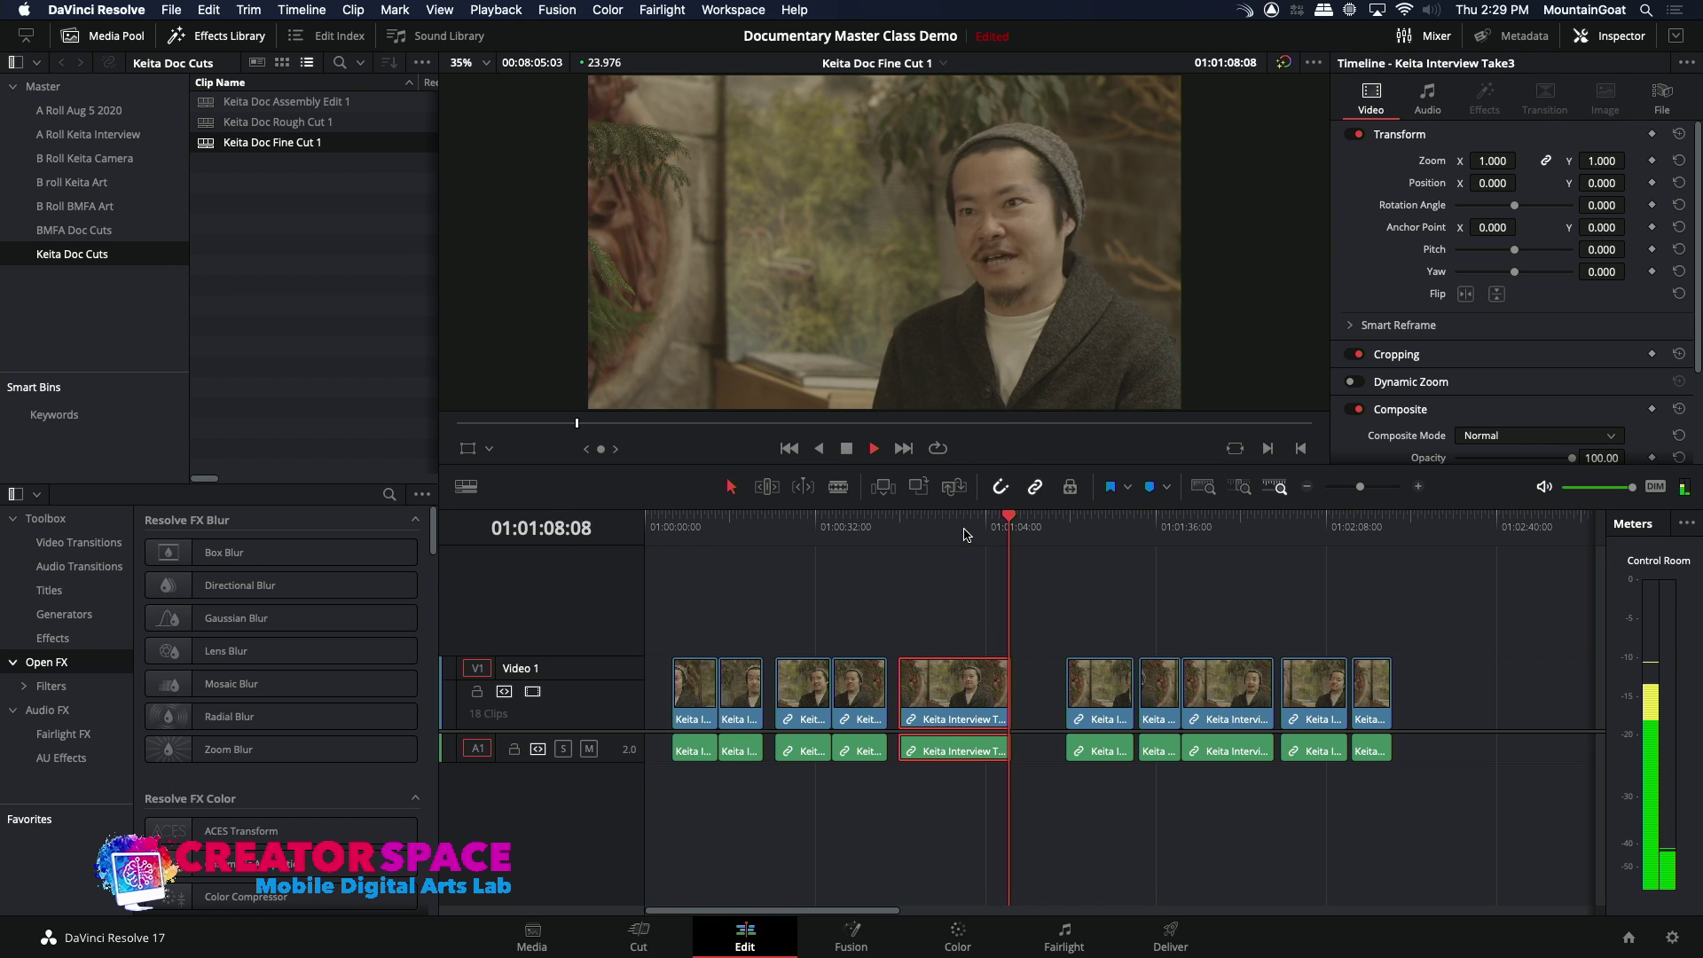
key(space)
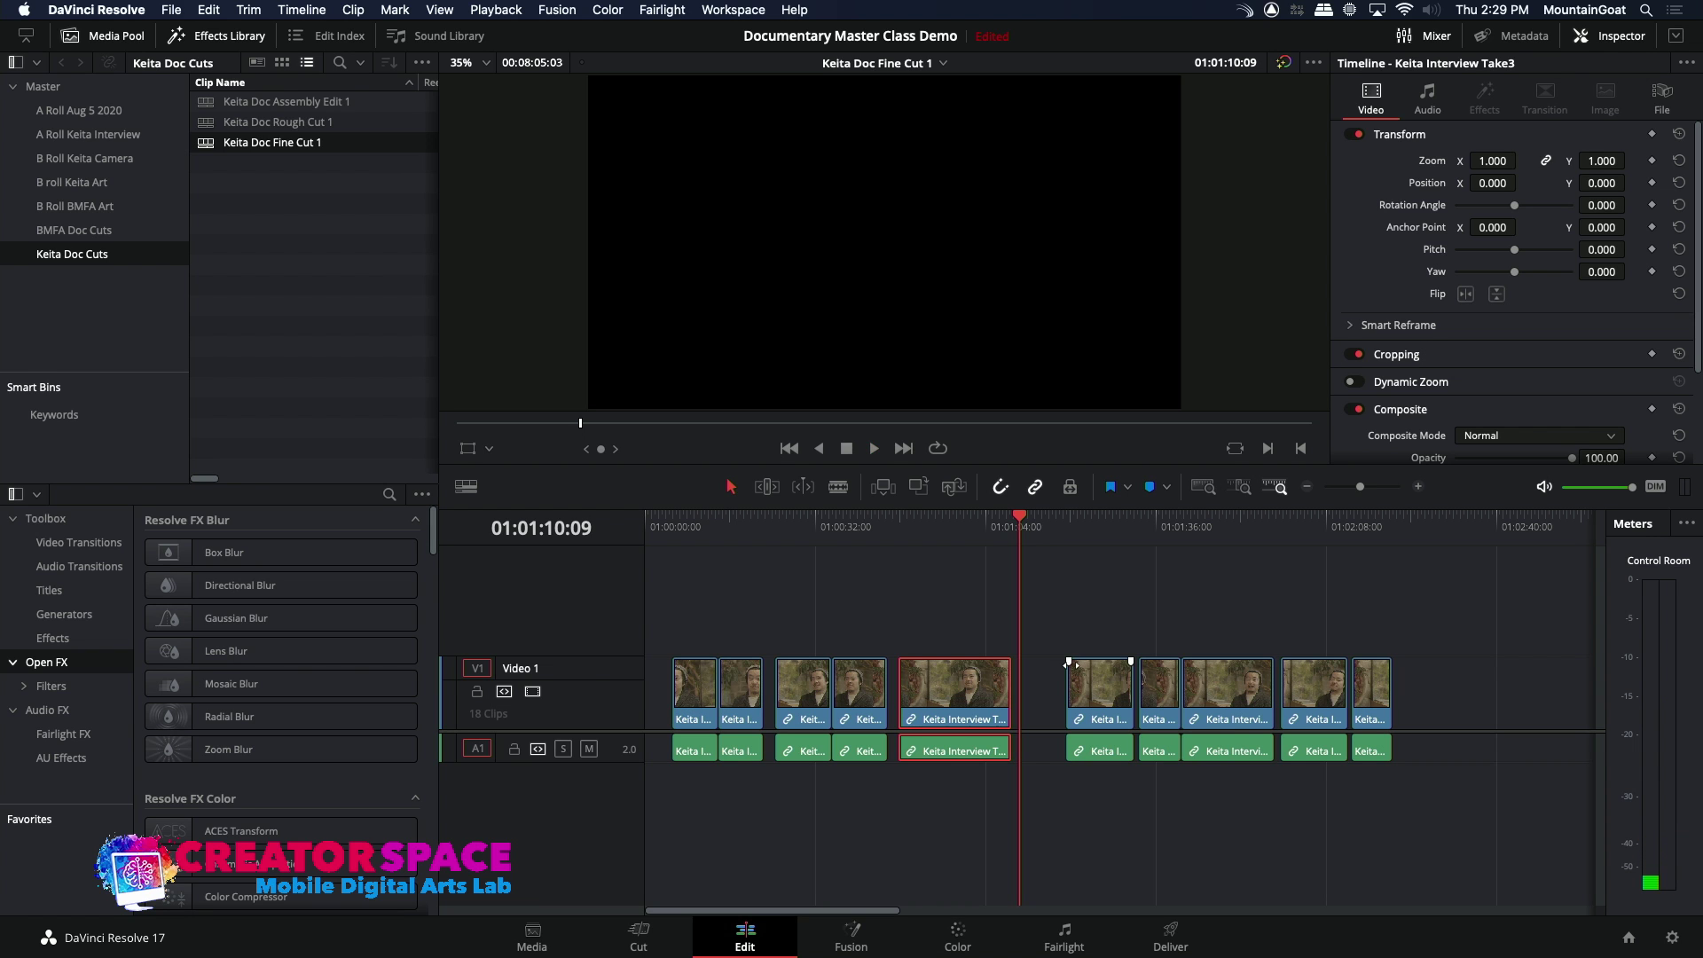
- Move the following clip back to start at 01:01:10:09, and play it from the gap at 01:01:09:01 to its end
drag(1090, 694, 1056, 695)
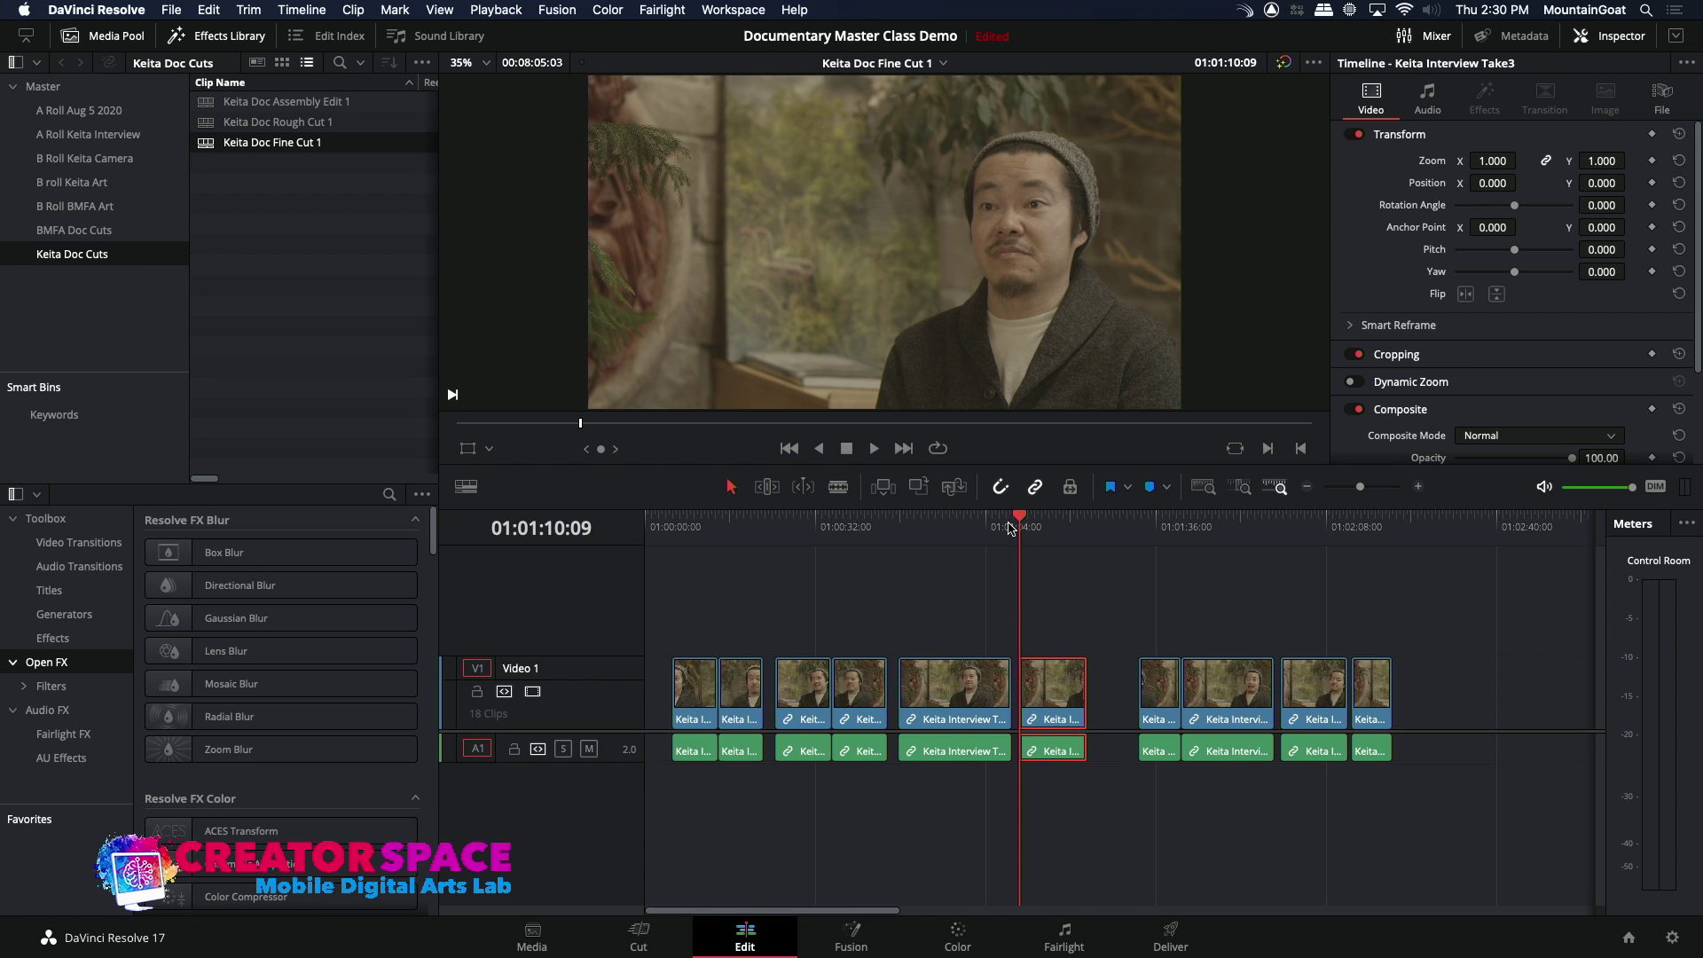
click(1011, 526)
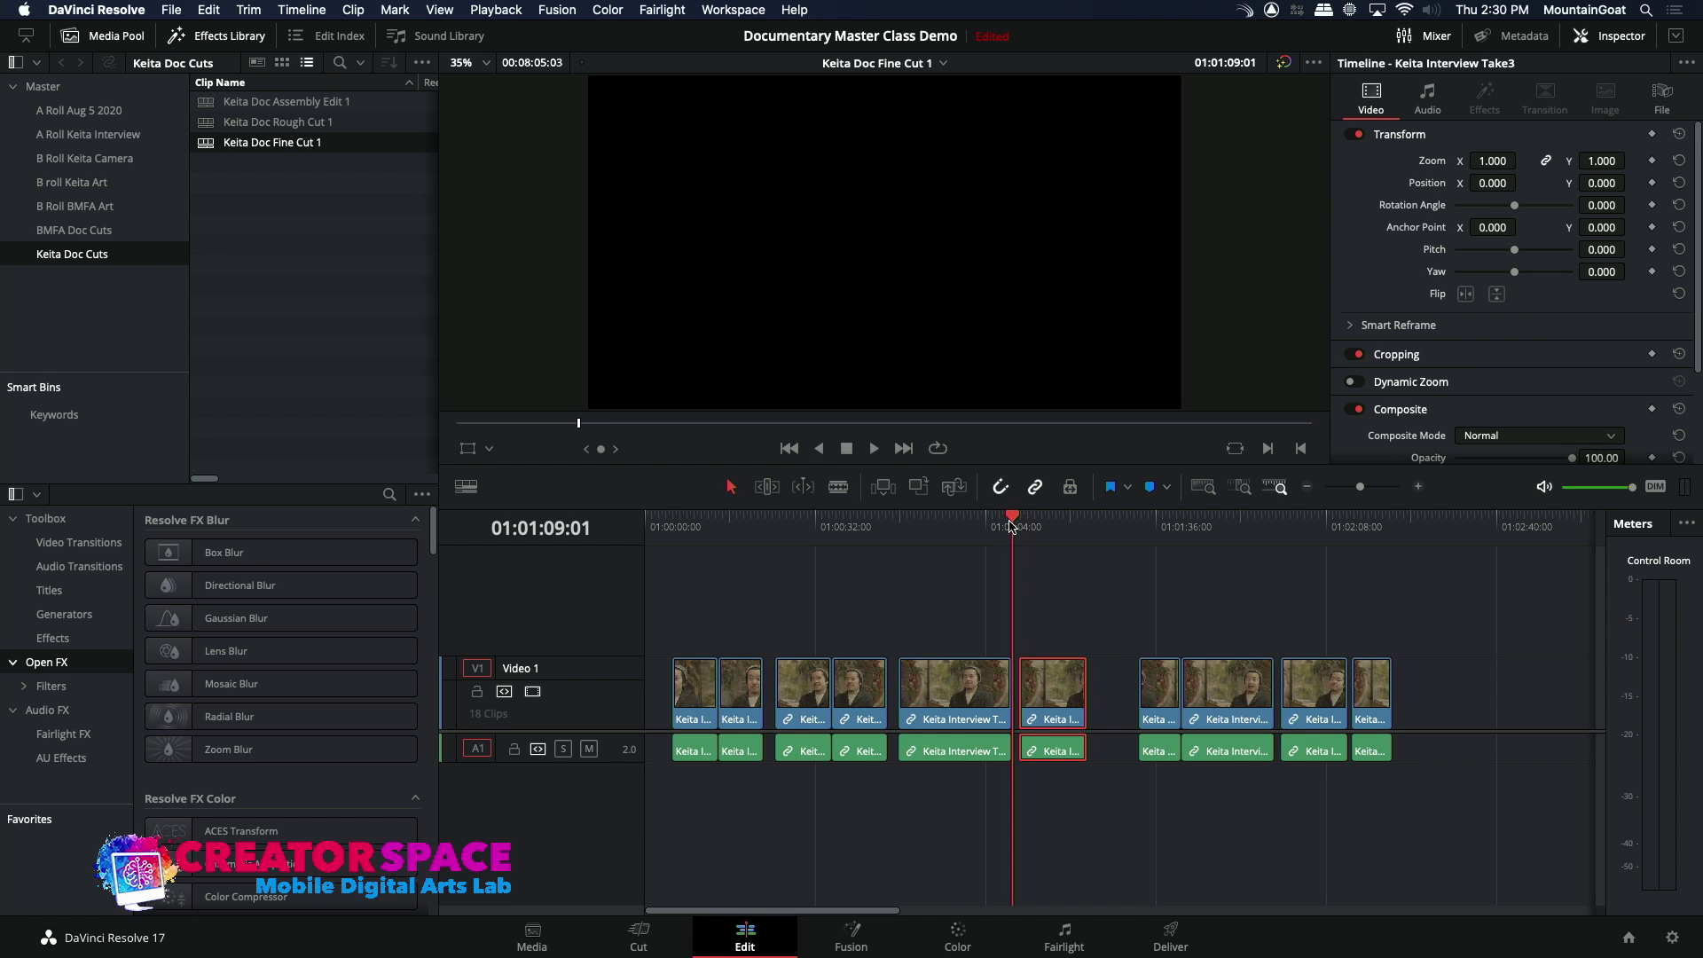
key(space)
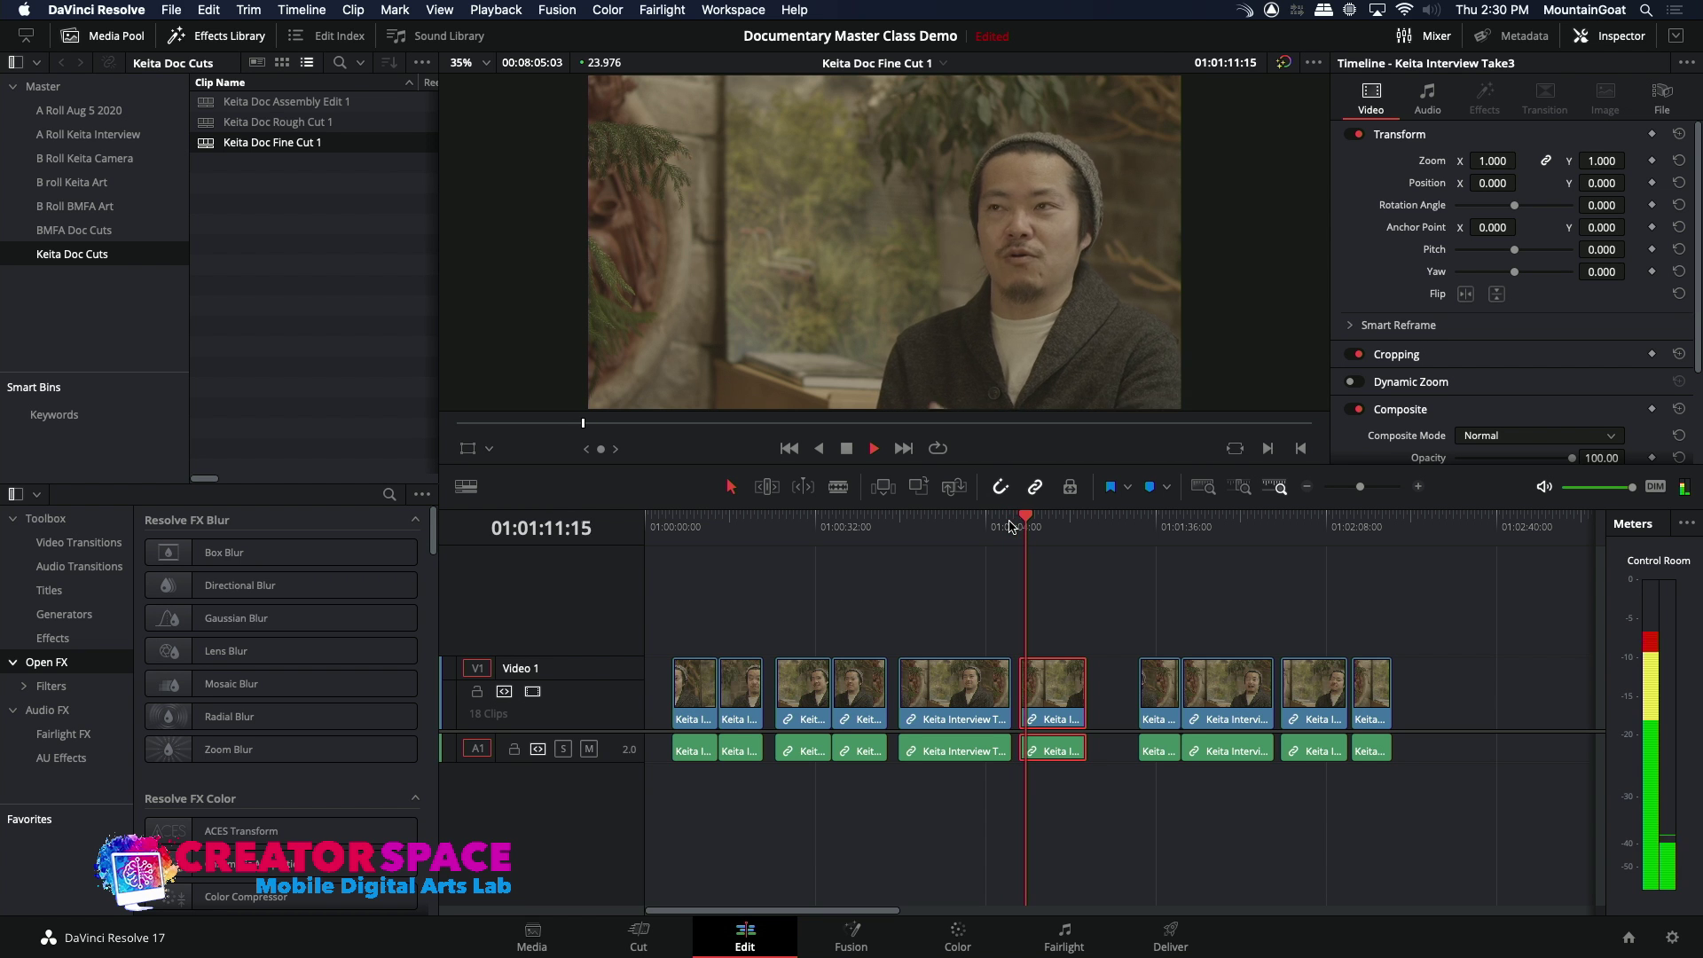
click(1419, 487)
click(1306, 487)
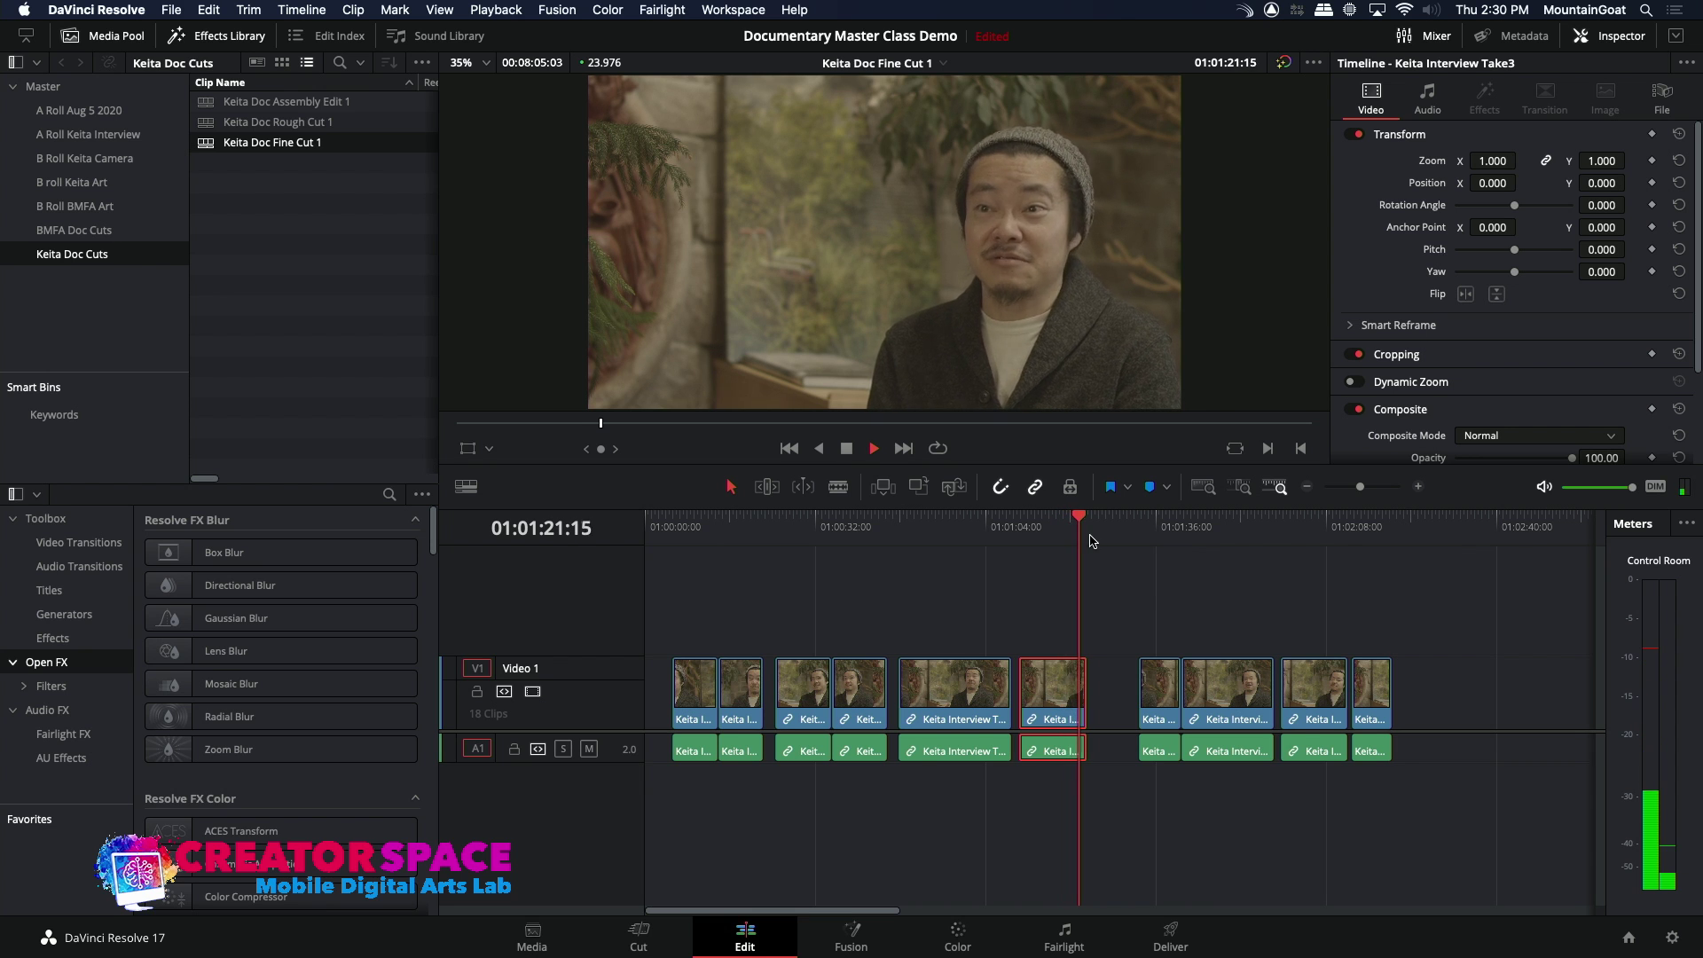
key(space)
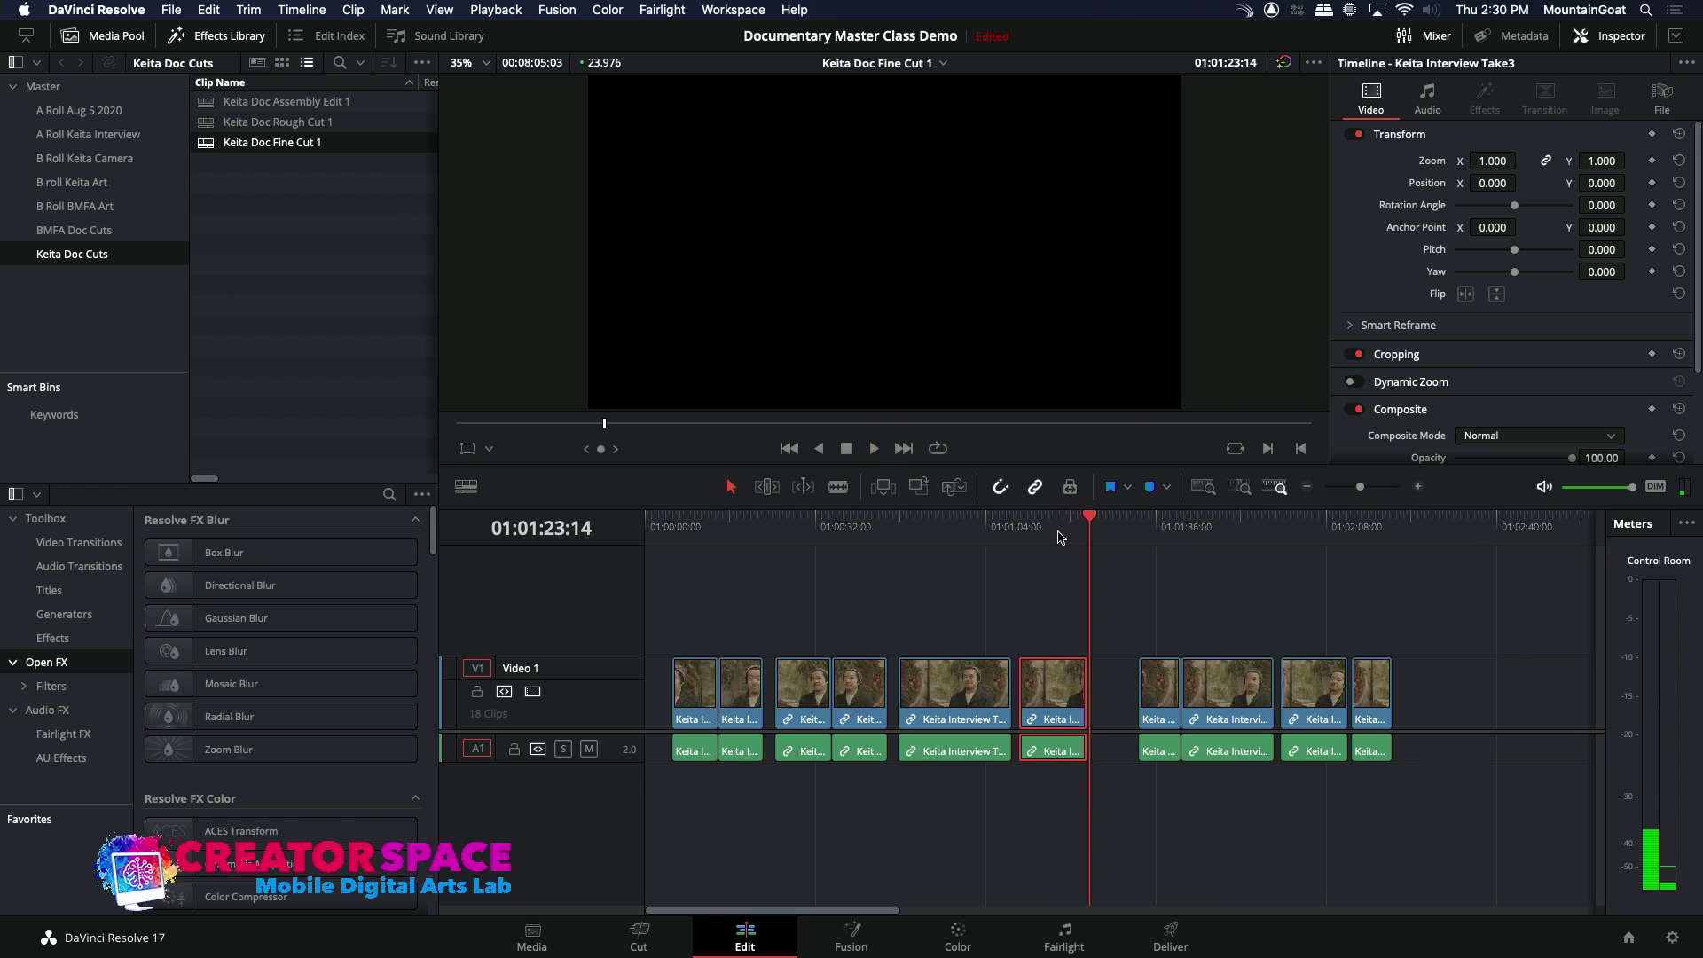
- Trim the start of that clip to about 01:01:10:23 and play the trimmed clip to its end
click(1022, 527)
key(space)
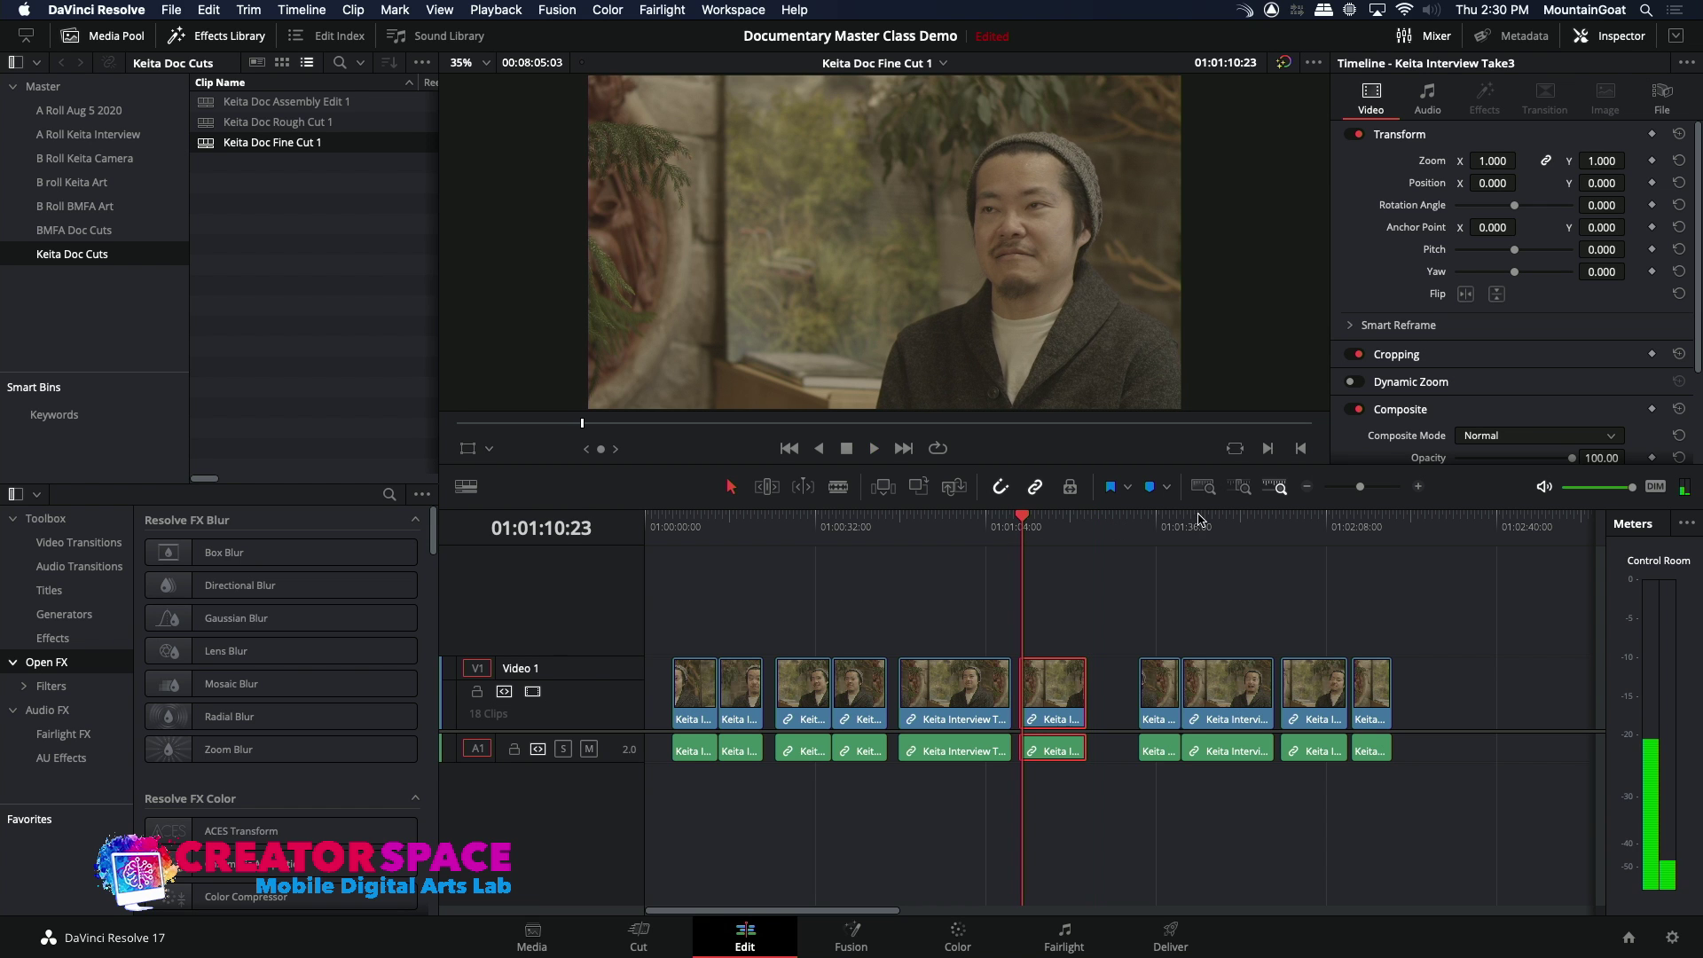
click(1412, 489)
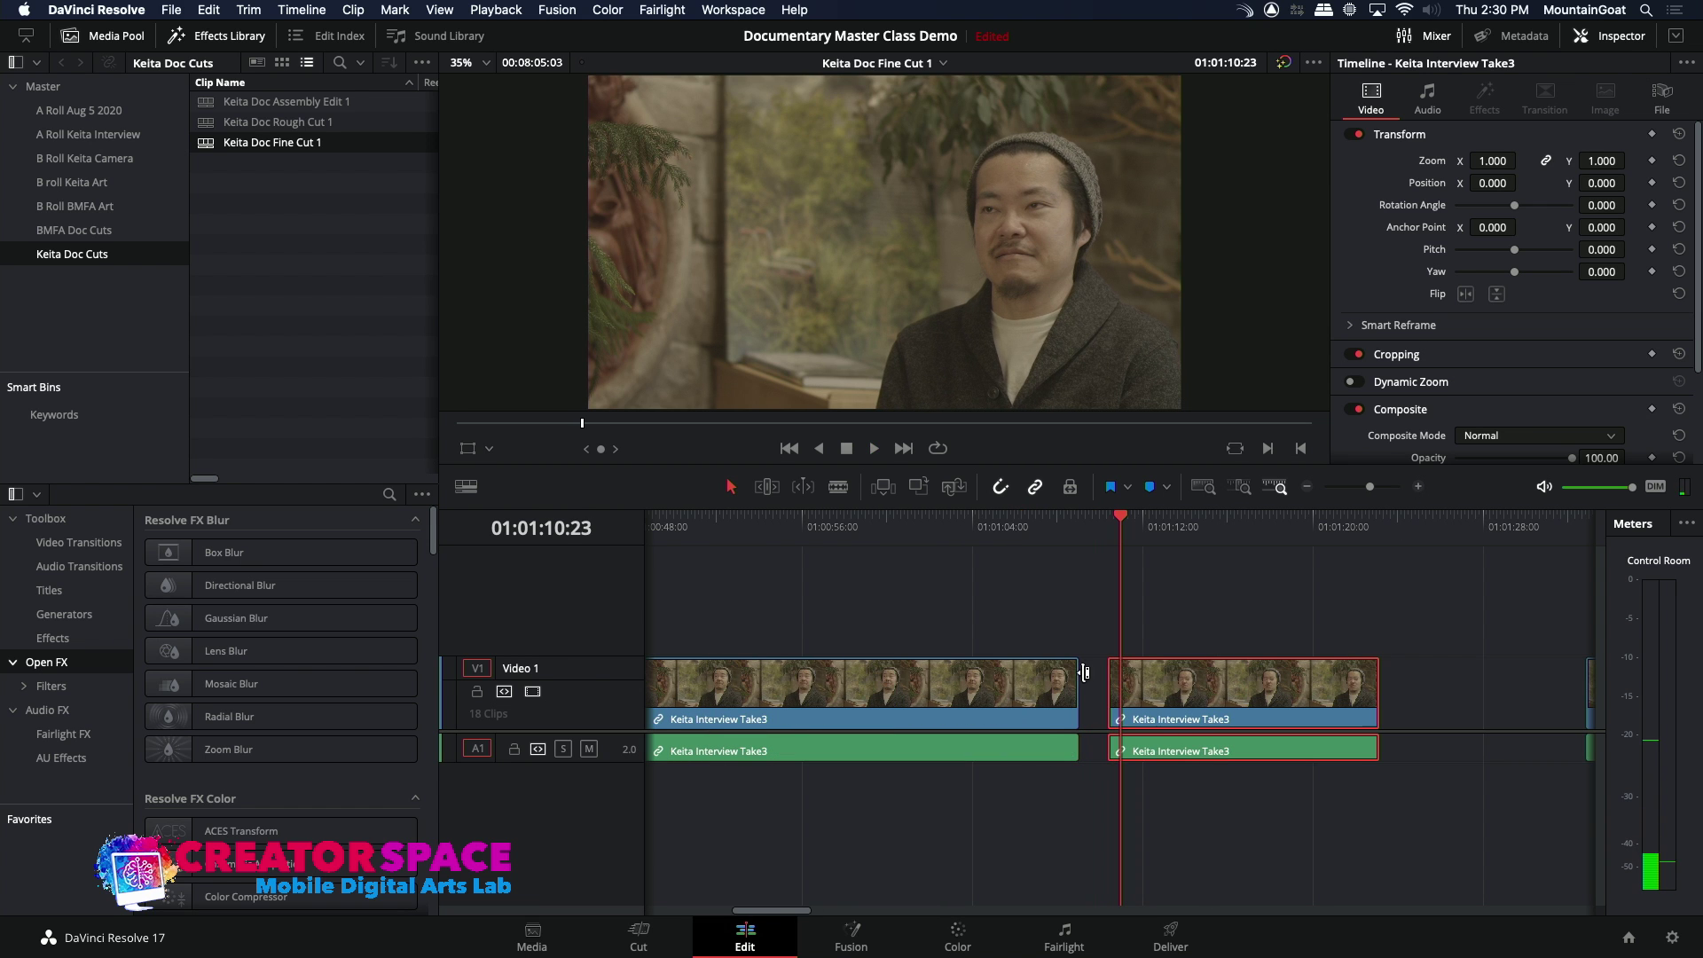
drag(1108, 715, 1116, 717)
key(space)
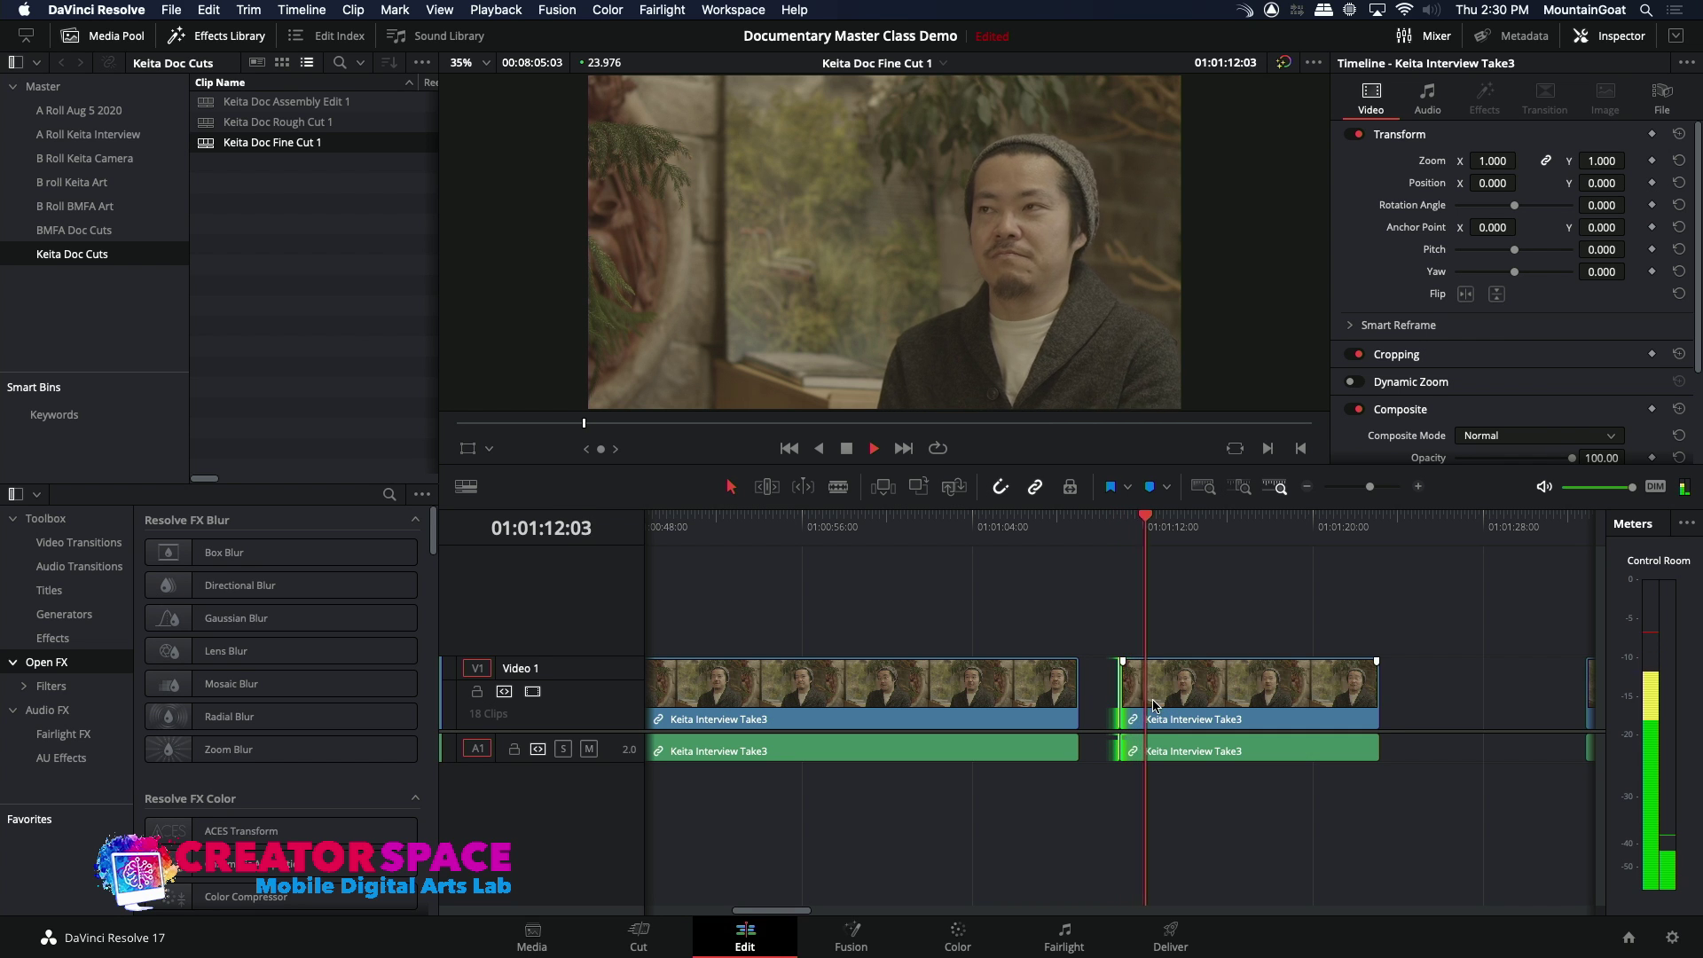
click(1307, 488)
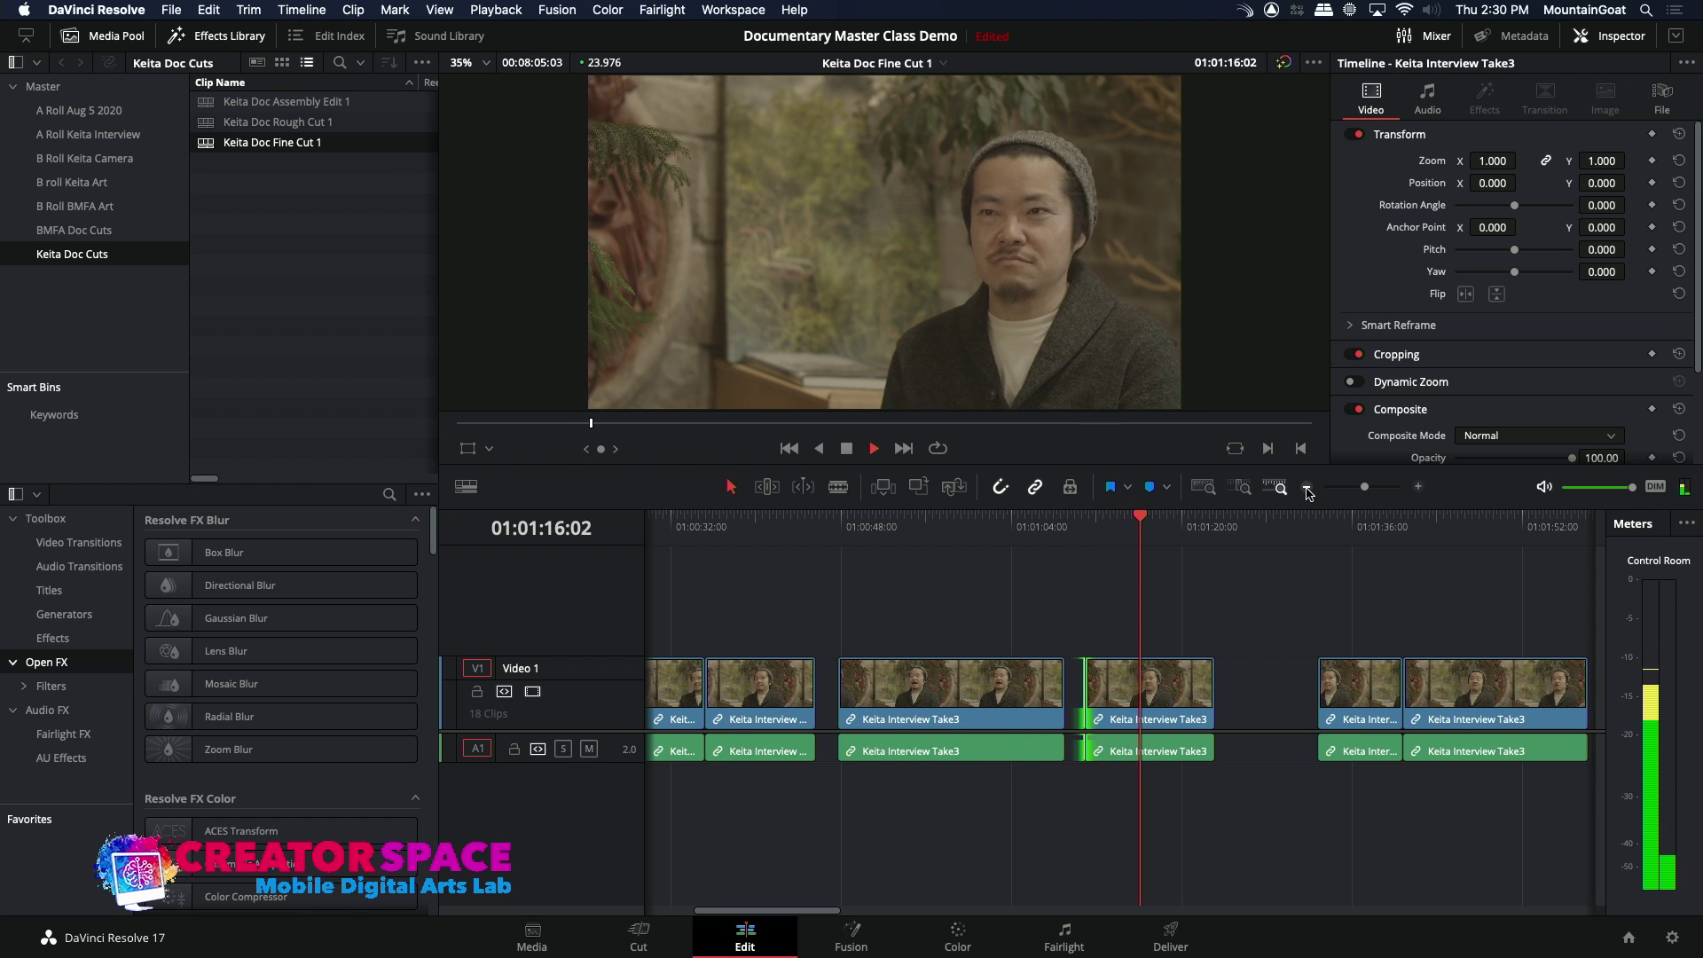
click(1308, 489)
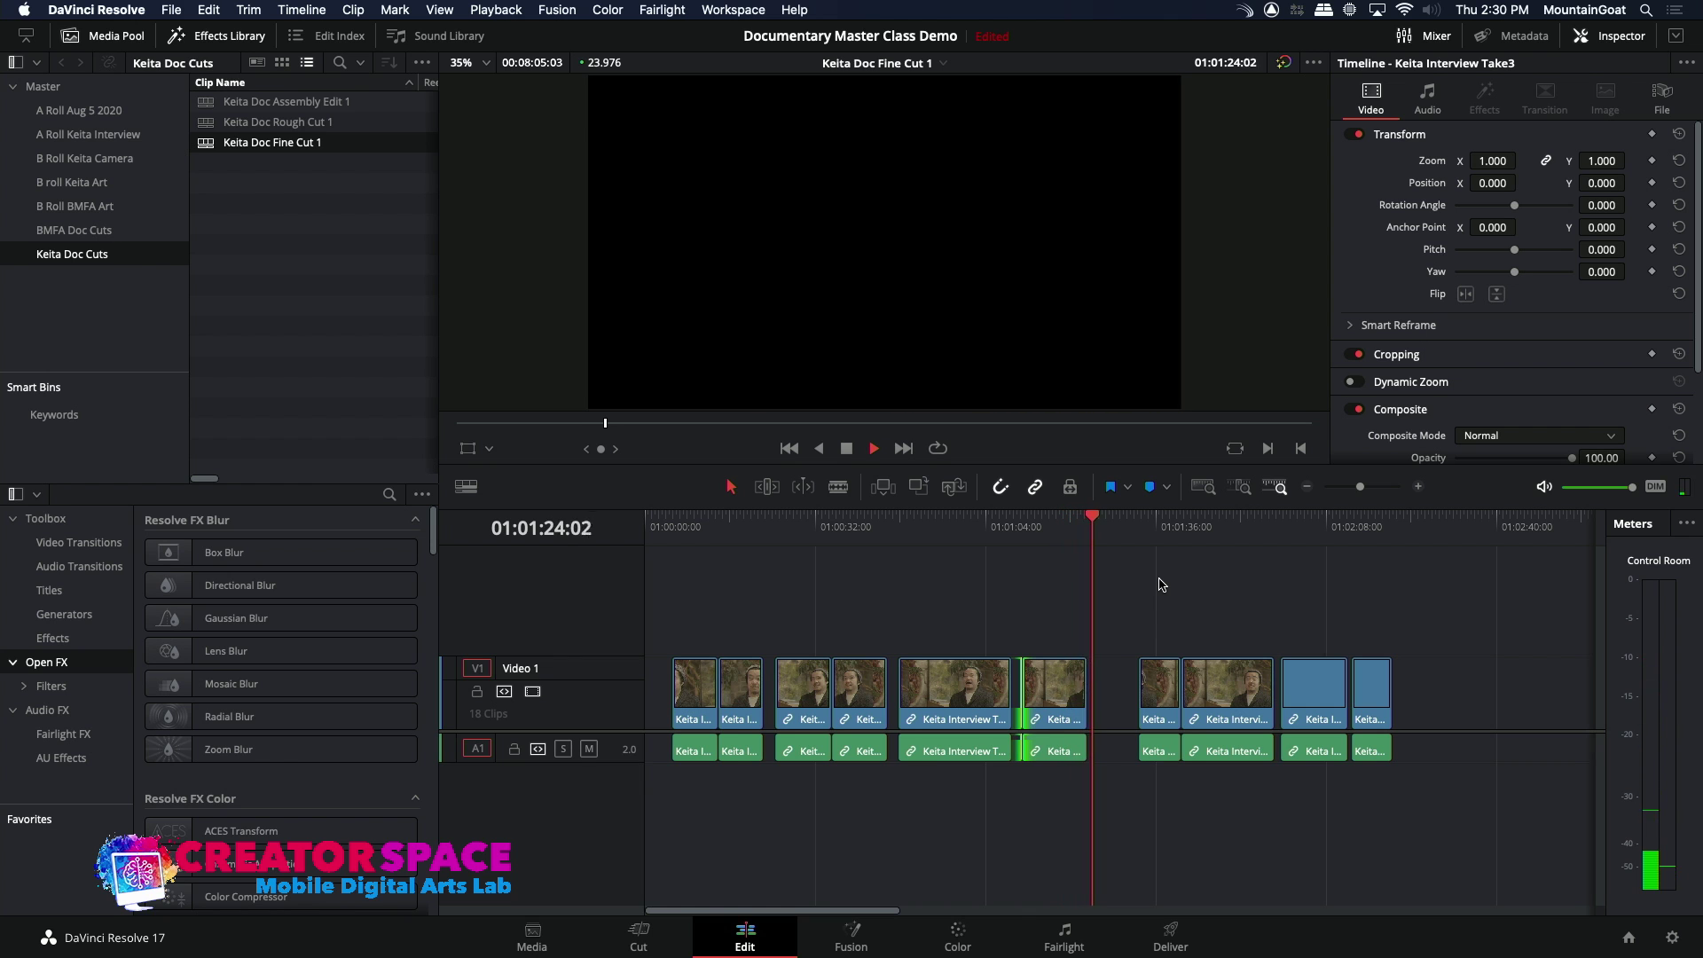
- Move the next two adjoining pieces back to start at about 01:01:25, play through them, and replay the lead-in and first piece
key(space)
mouse_move(1165, 707)
mouse_down()
mouse_move(1134, 710)
mouse_move(1197, 701)
mouse_up()
key(space)
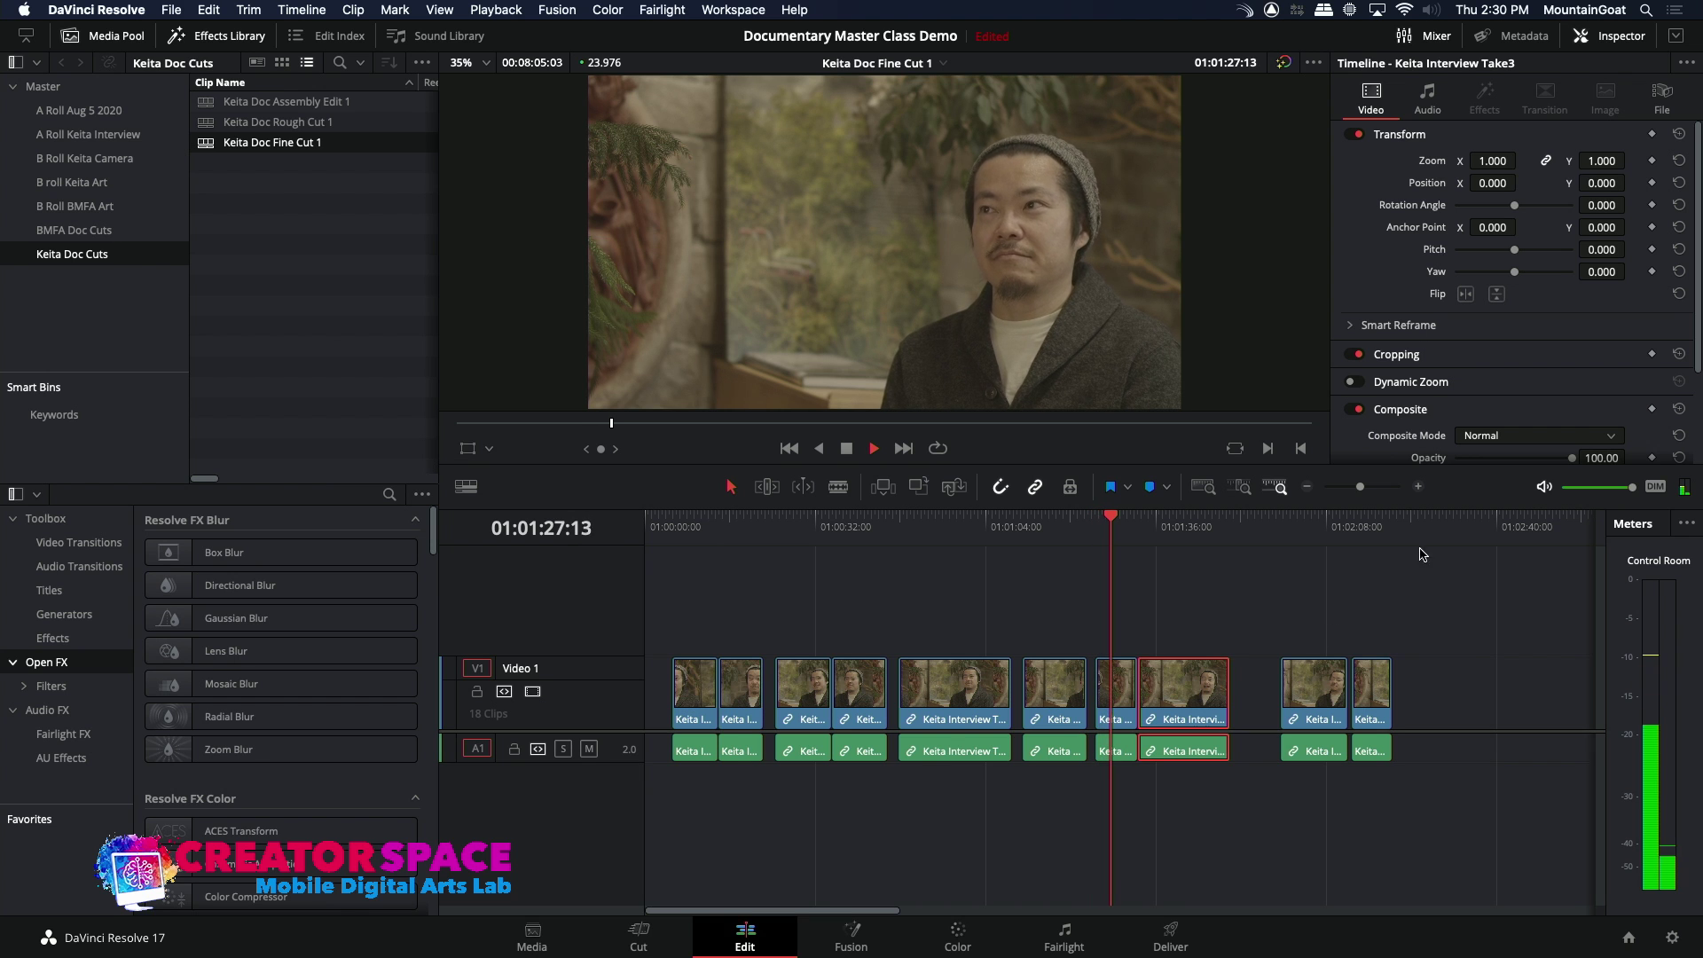
click(1418, 487)
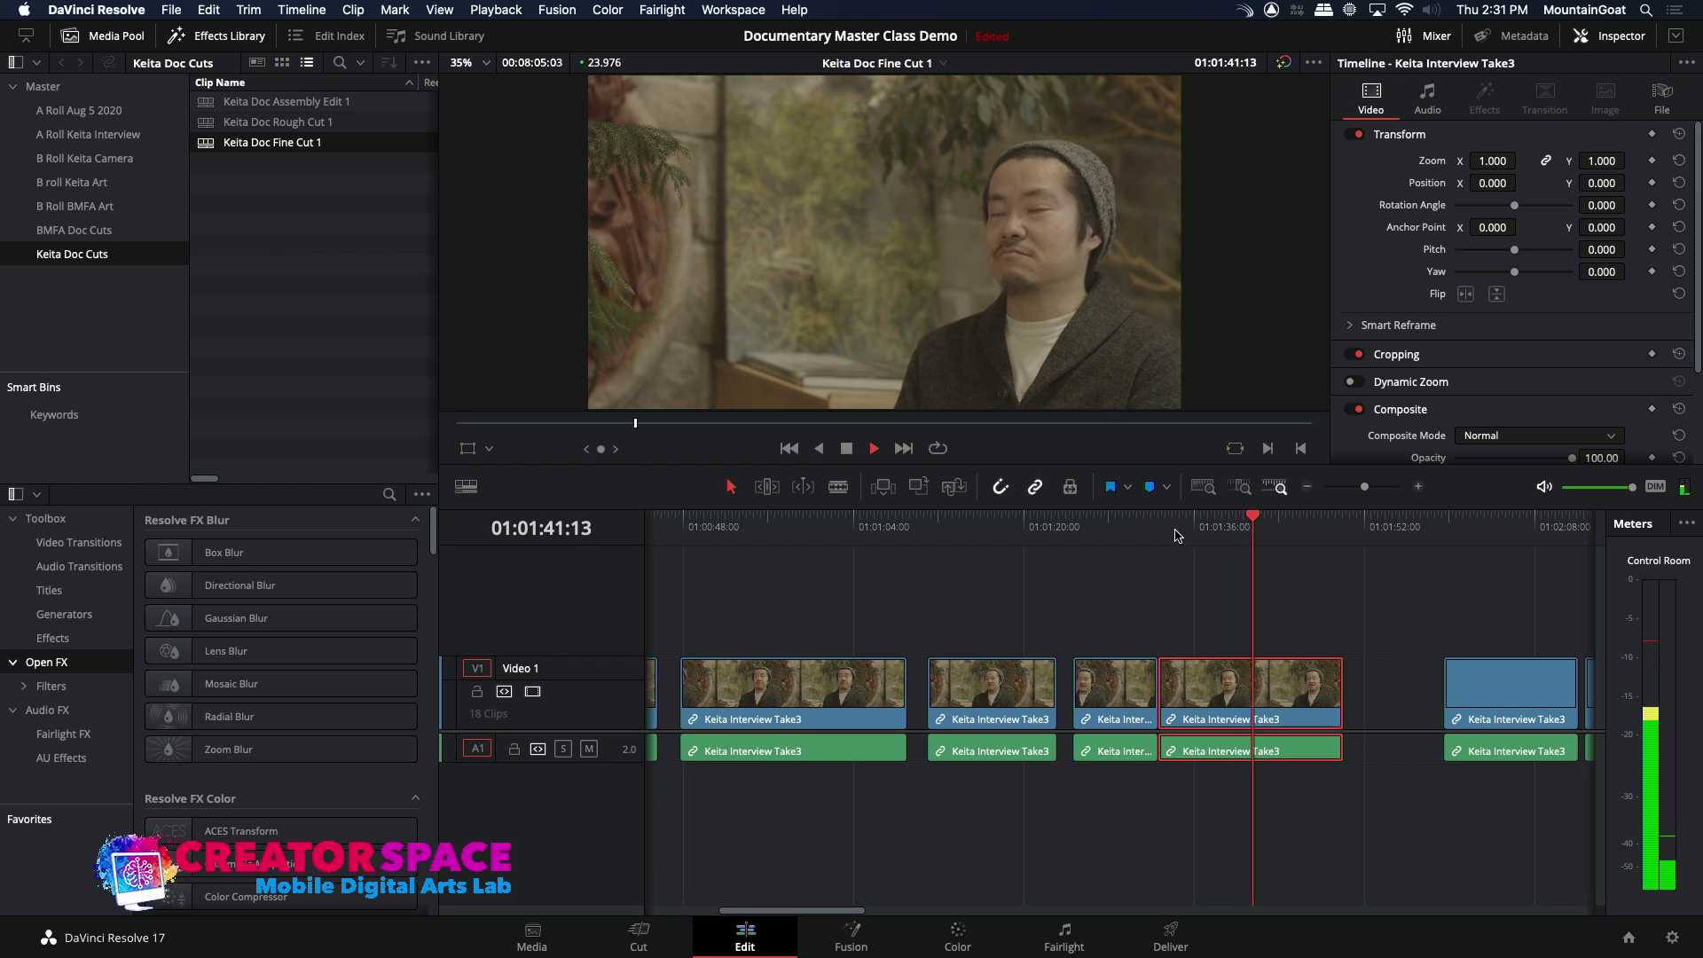
click(1308, 488)
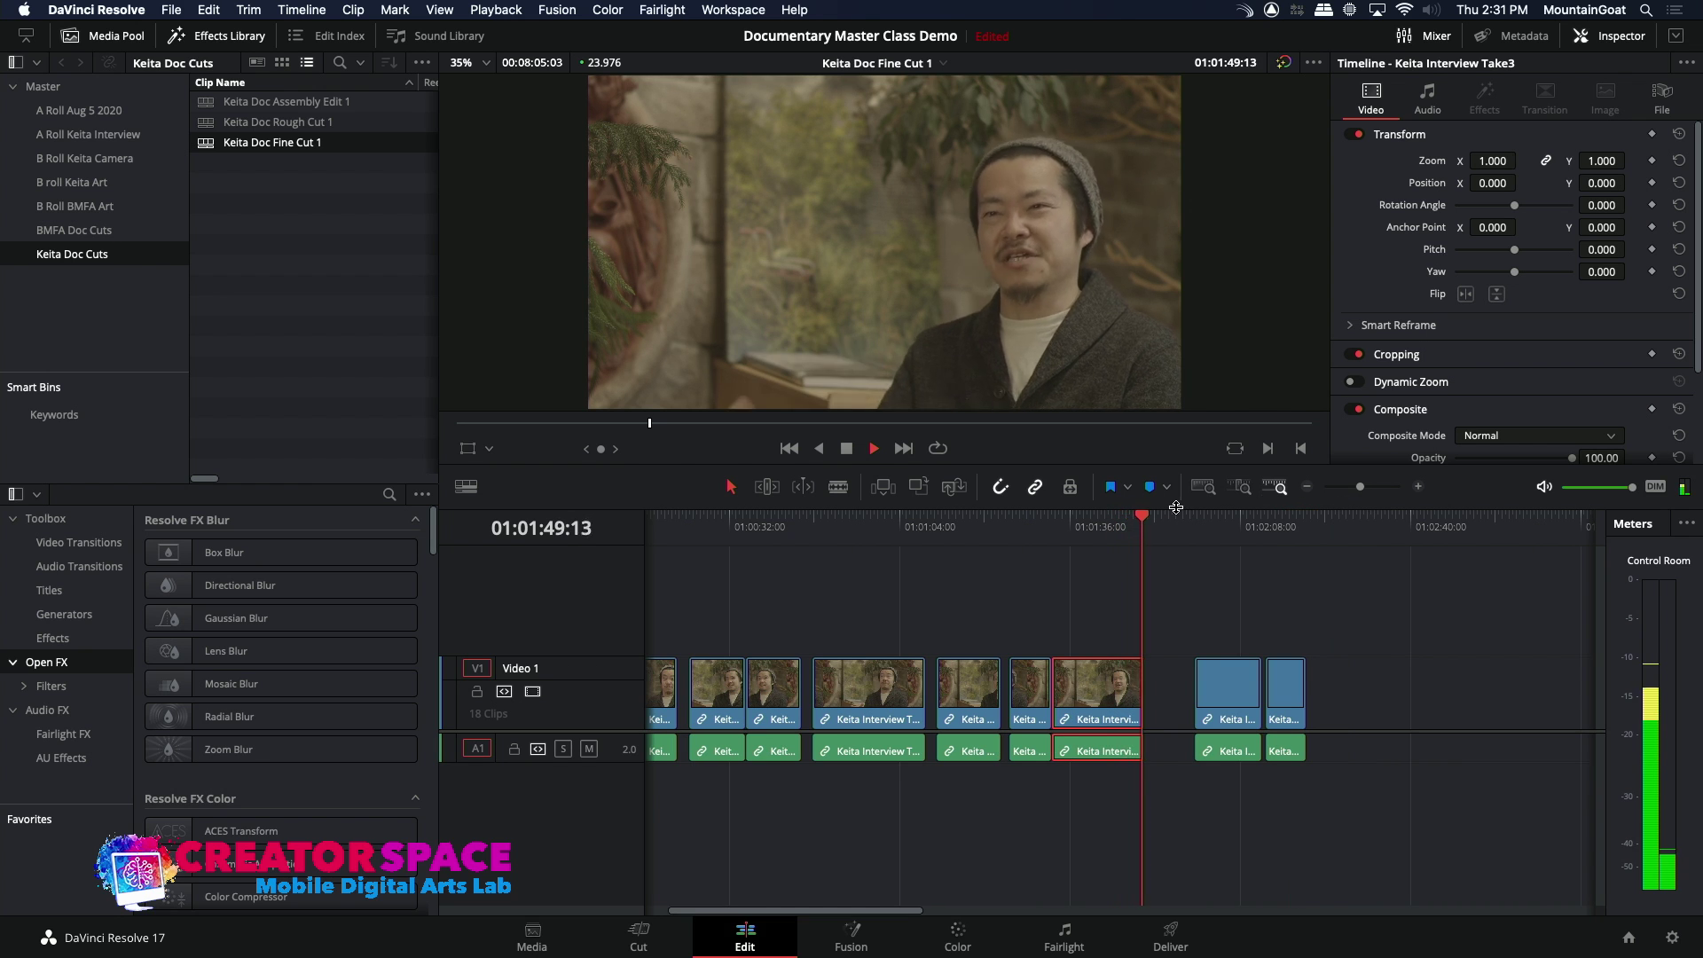
click(991, 529)
key(space)
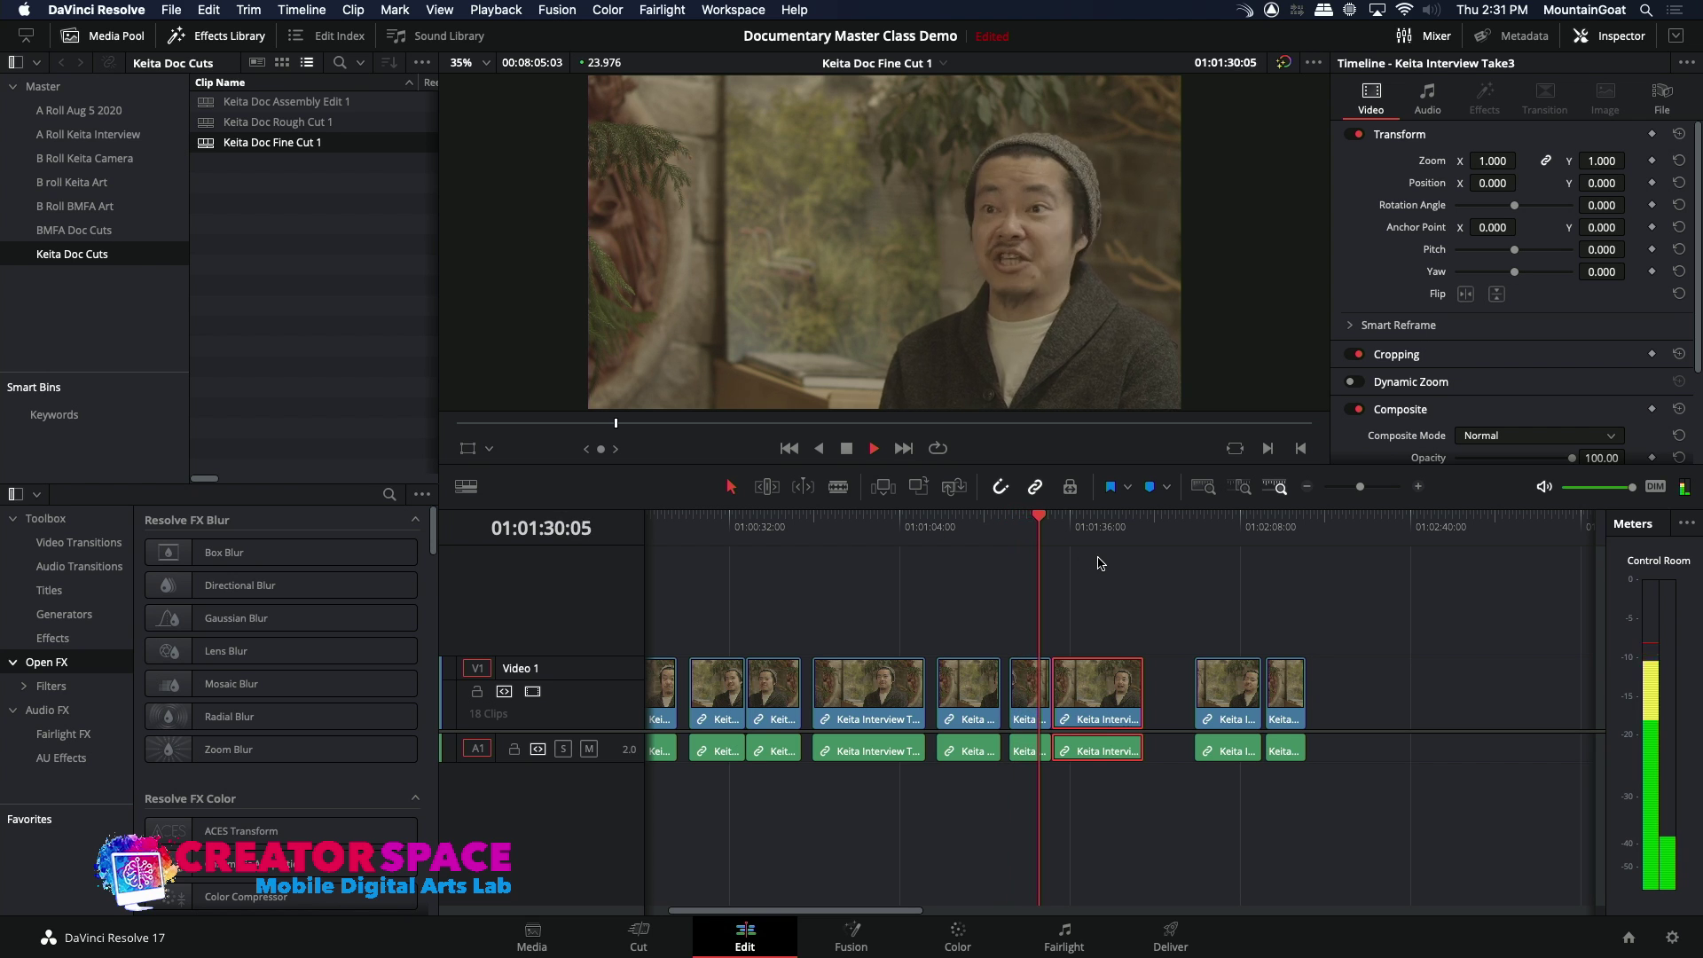
- Play the long piece from 01:01:30 and from its end, and move the last two clips back to start at about 01:01:51
key(space)
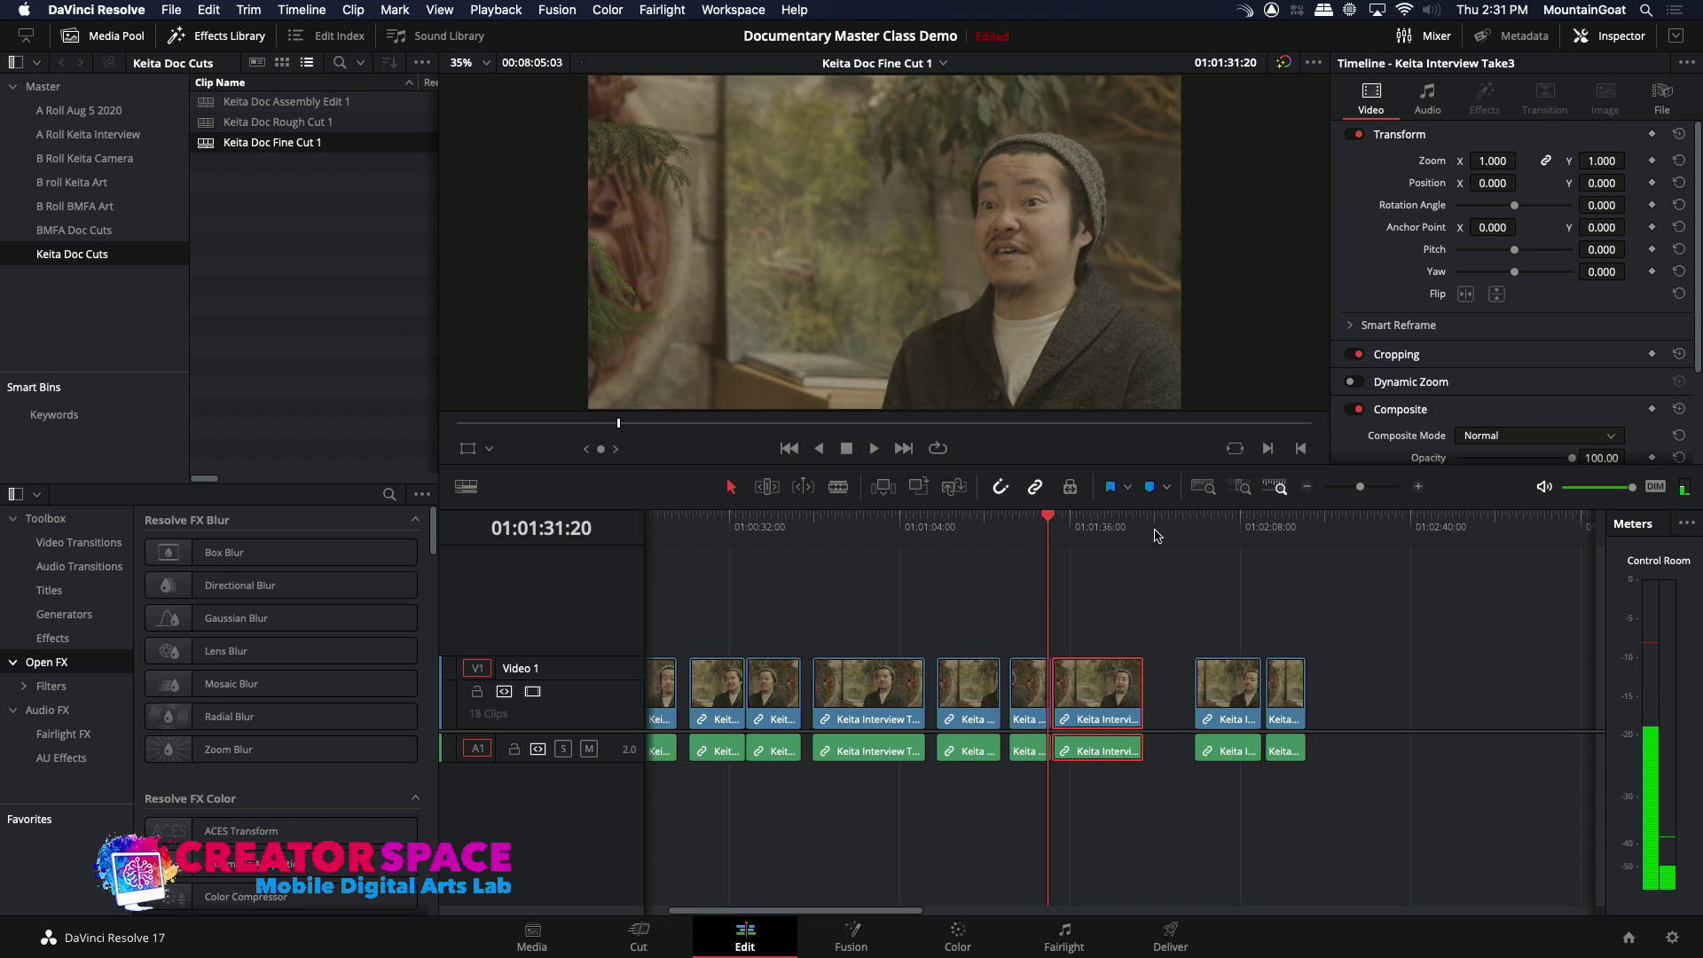
click(1146, 526)
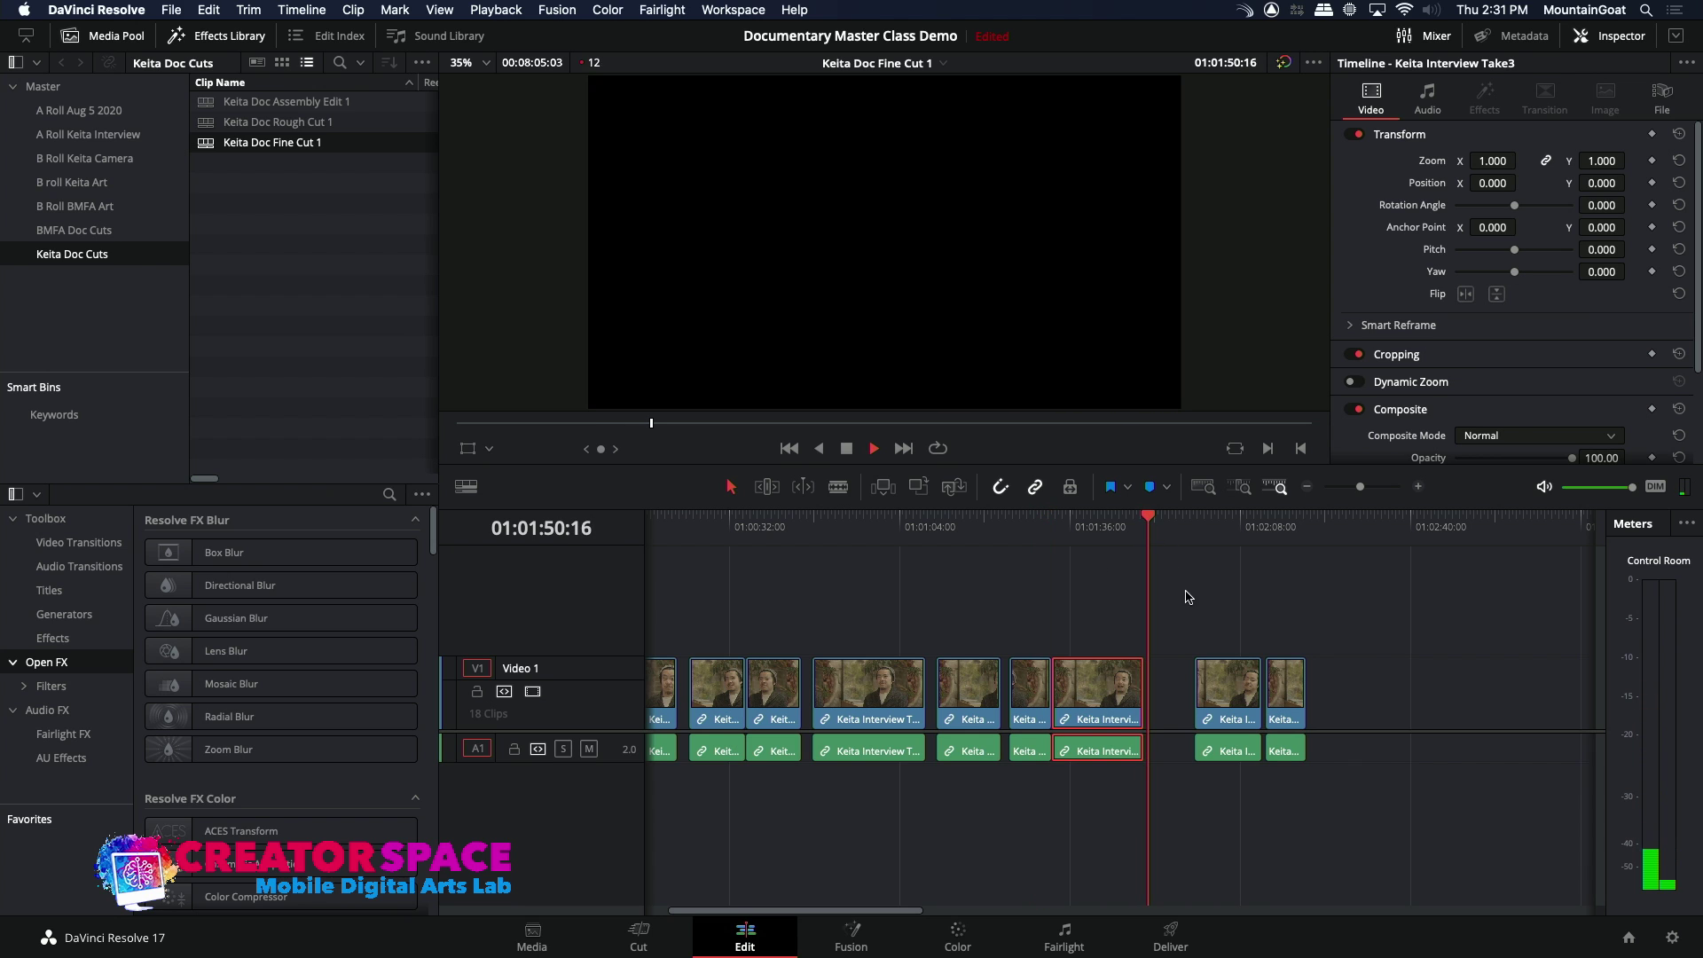
key(space)
mouse_move(1224, 705)
mouse_down()
mouse_move(1193, 710)
mouse_move(1274, 710)
mouse_move(1251, 710)
mouse_up()
key(space)
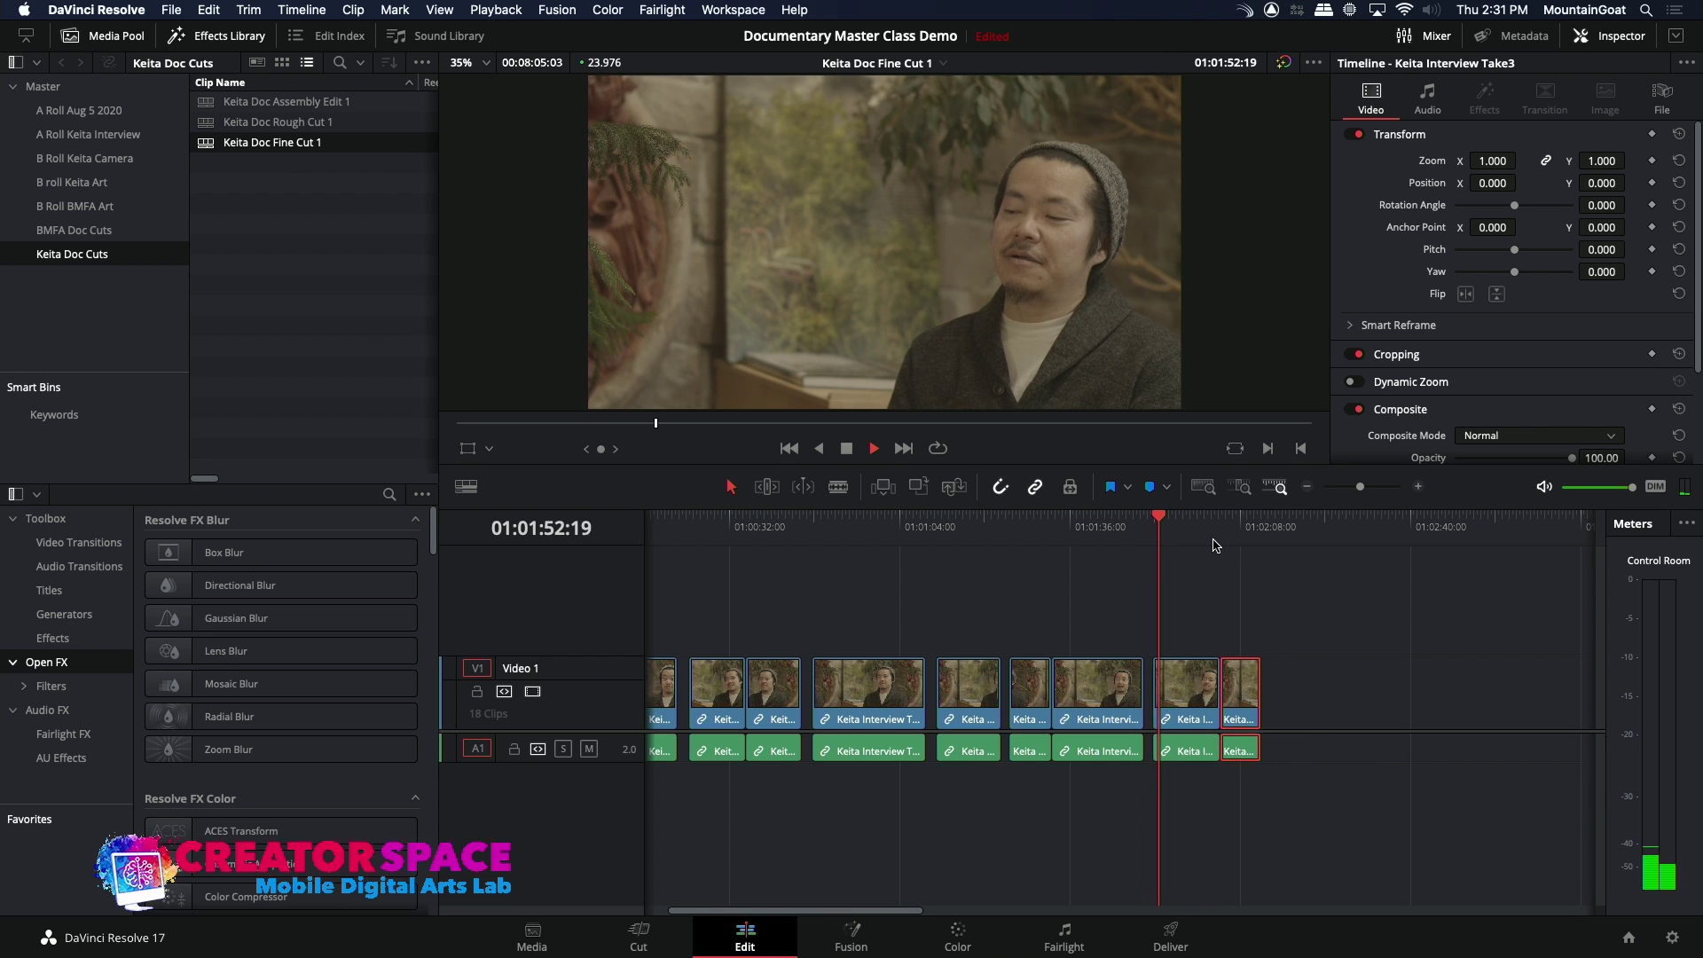
- Replay the clips between about 01:01:07 and 01:01:50 to judge their order and the joins between them
key(space)
click(1053, 531)
key(space)
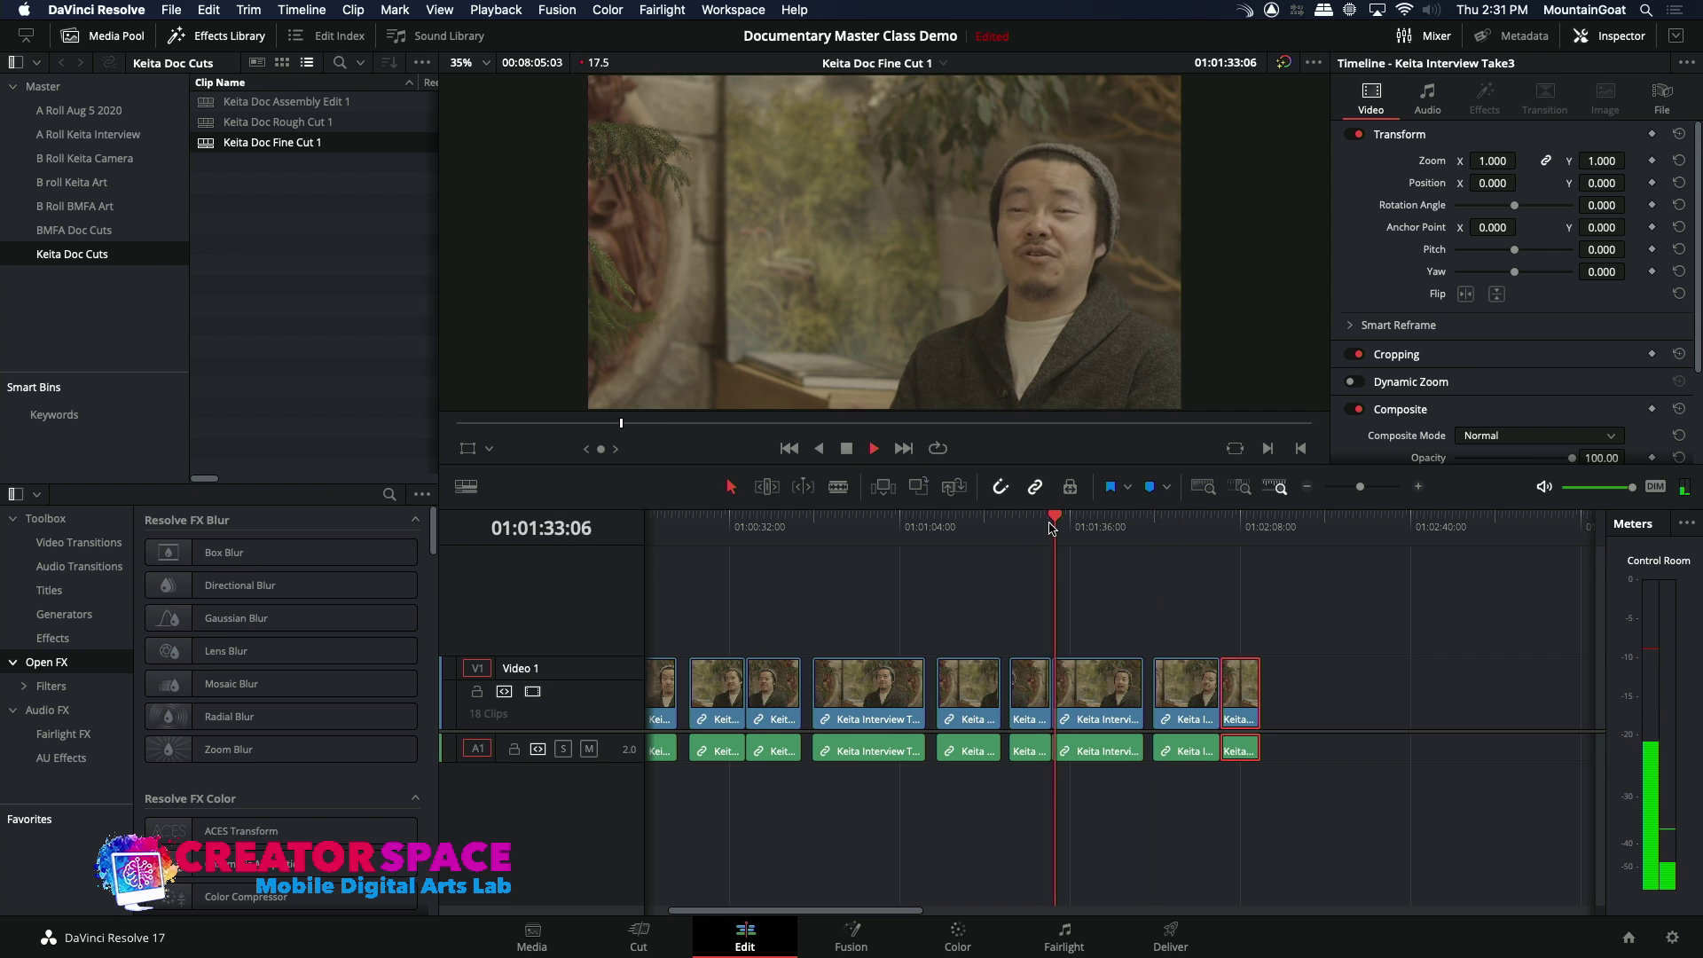
click(918, 529)
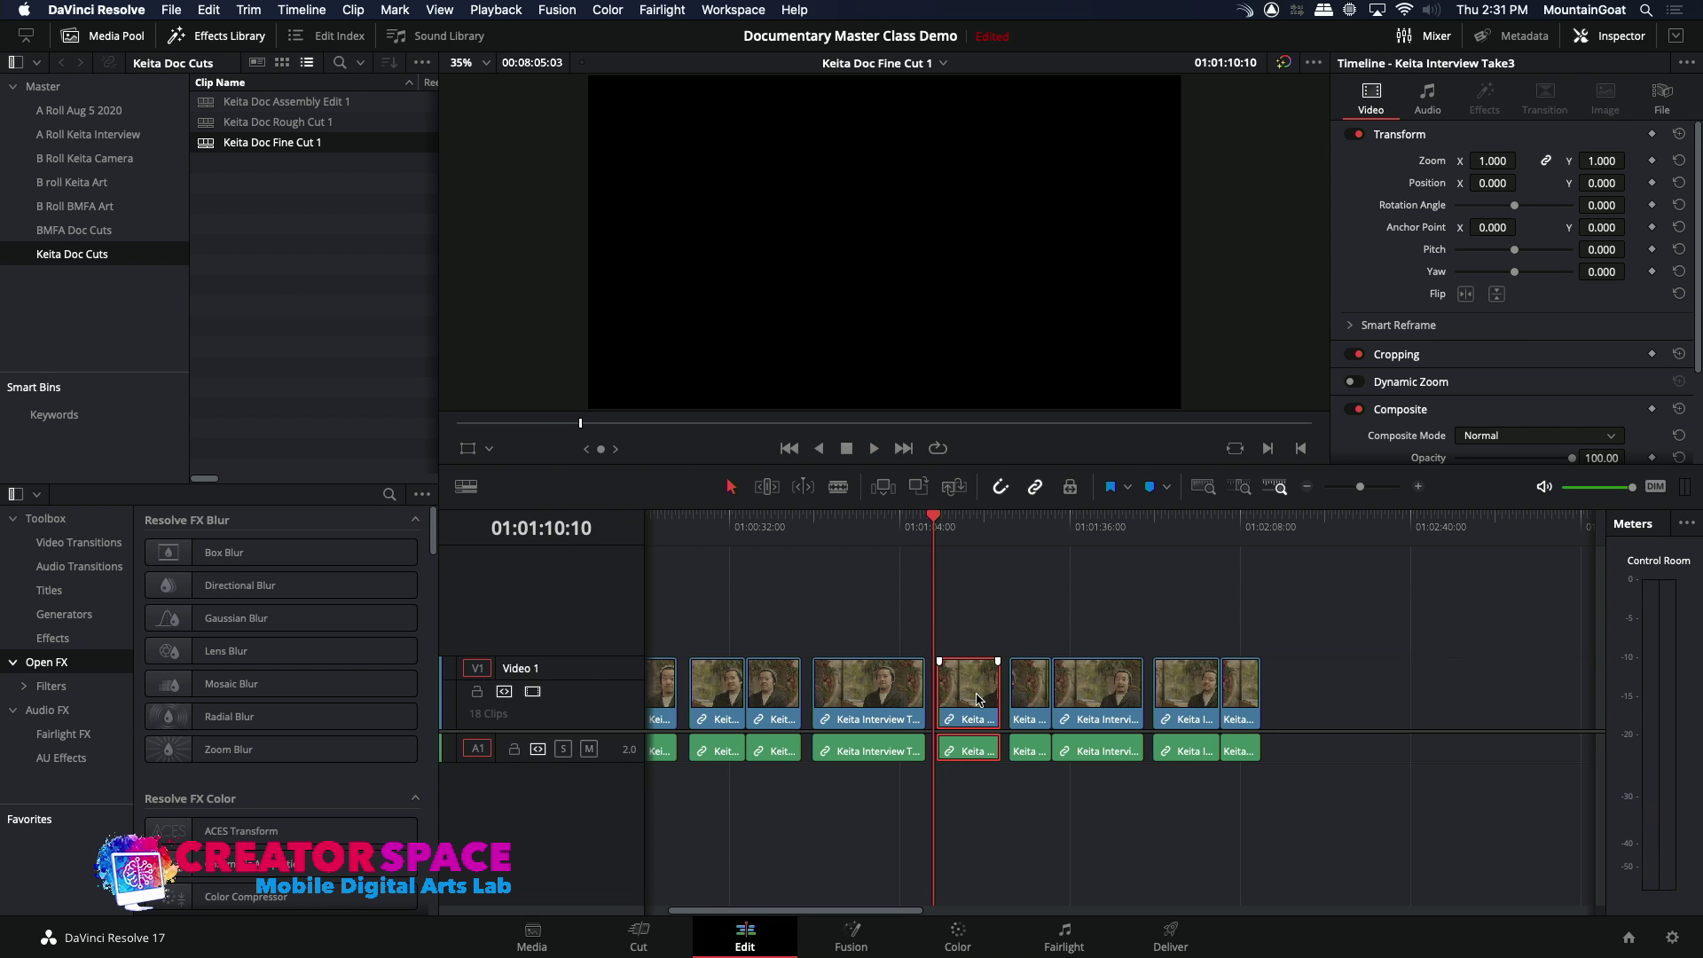
click(1027, 524)
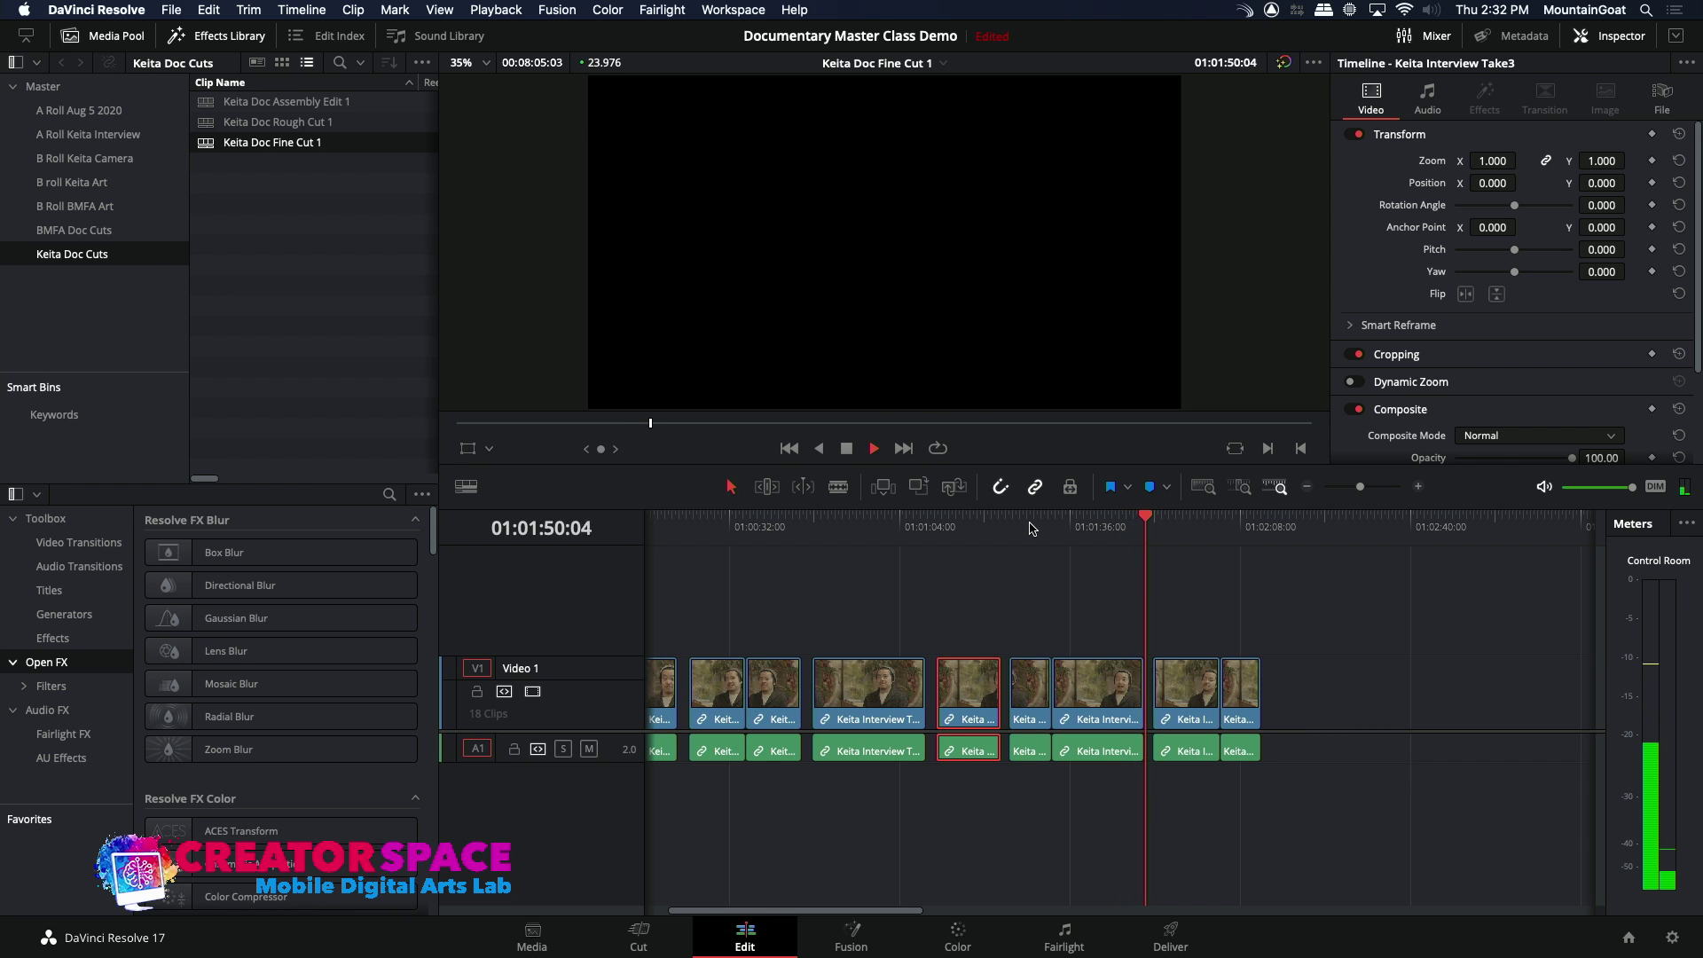
click(1051, 526)
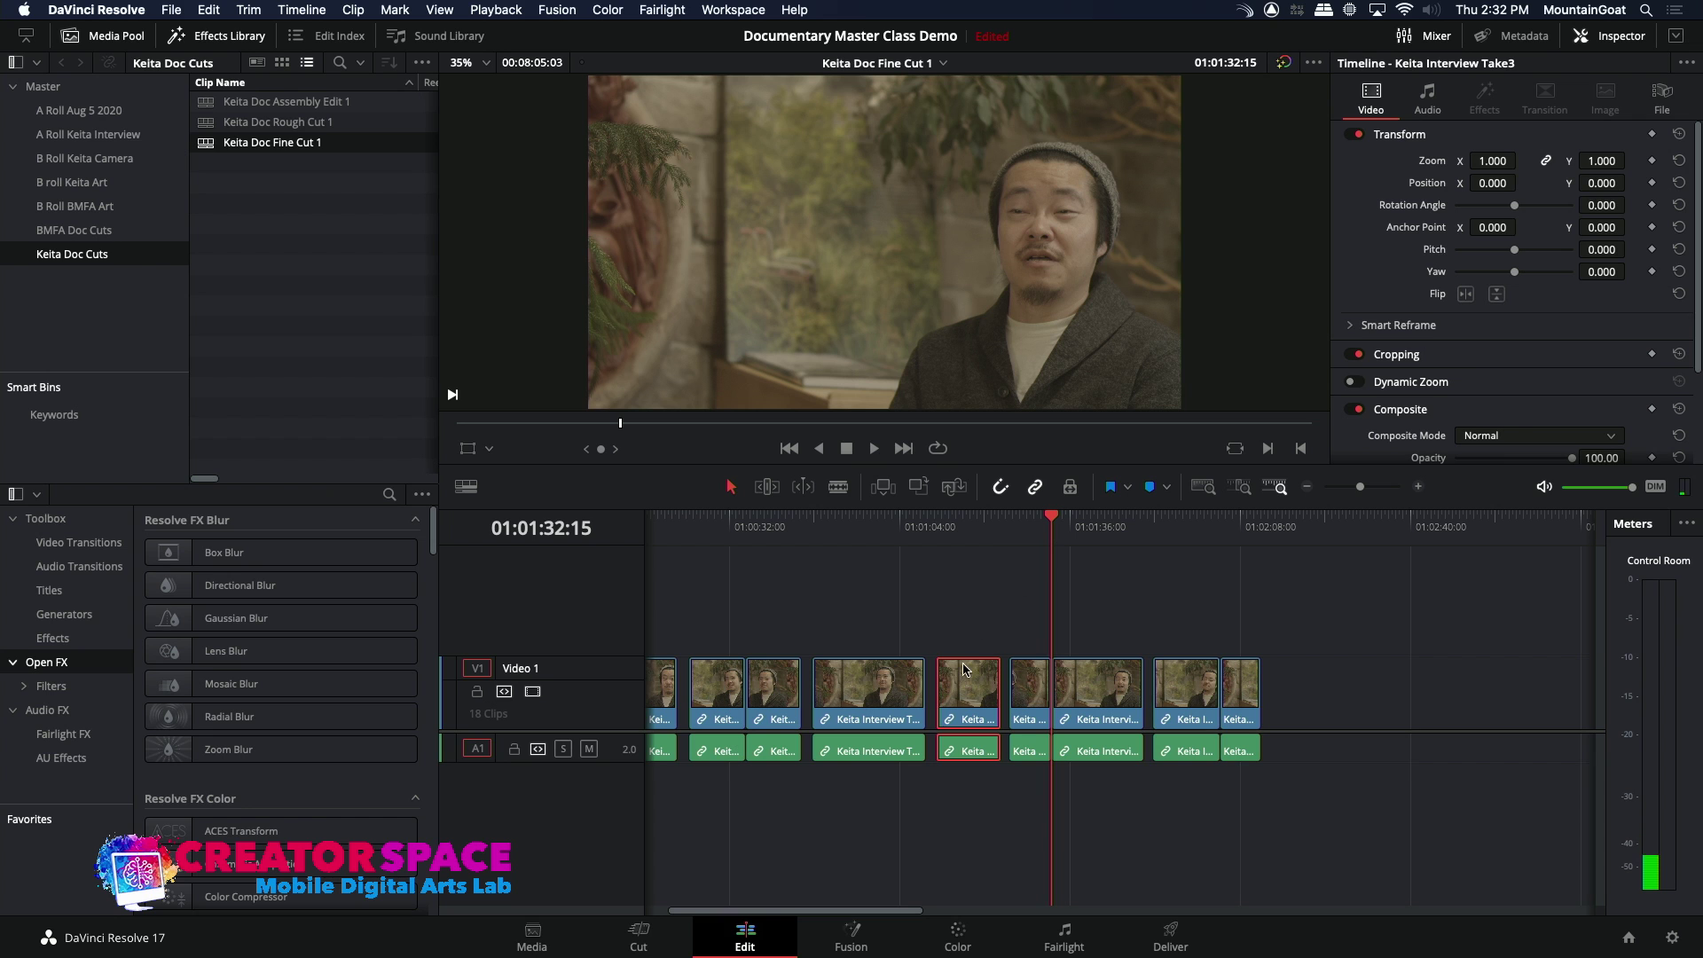
- Set the 01:01:10 clip aside after the last clip, remove the short 01:01:25 piece, and move the long piece to start at about 01:01:10:17
drag(967, 681, 1342, 680)
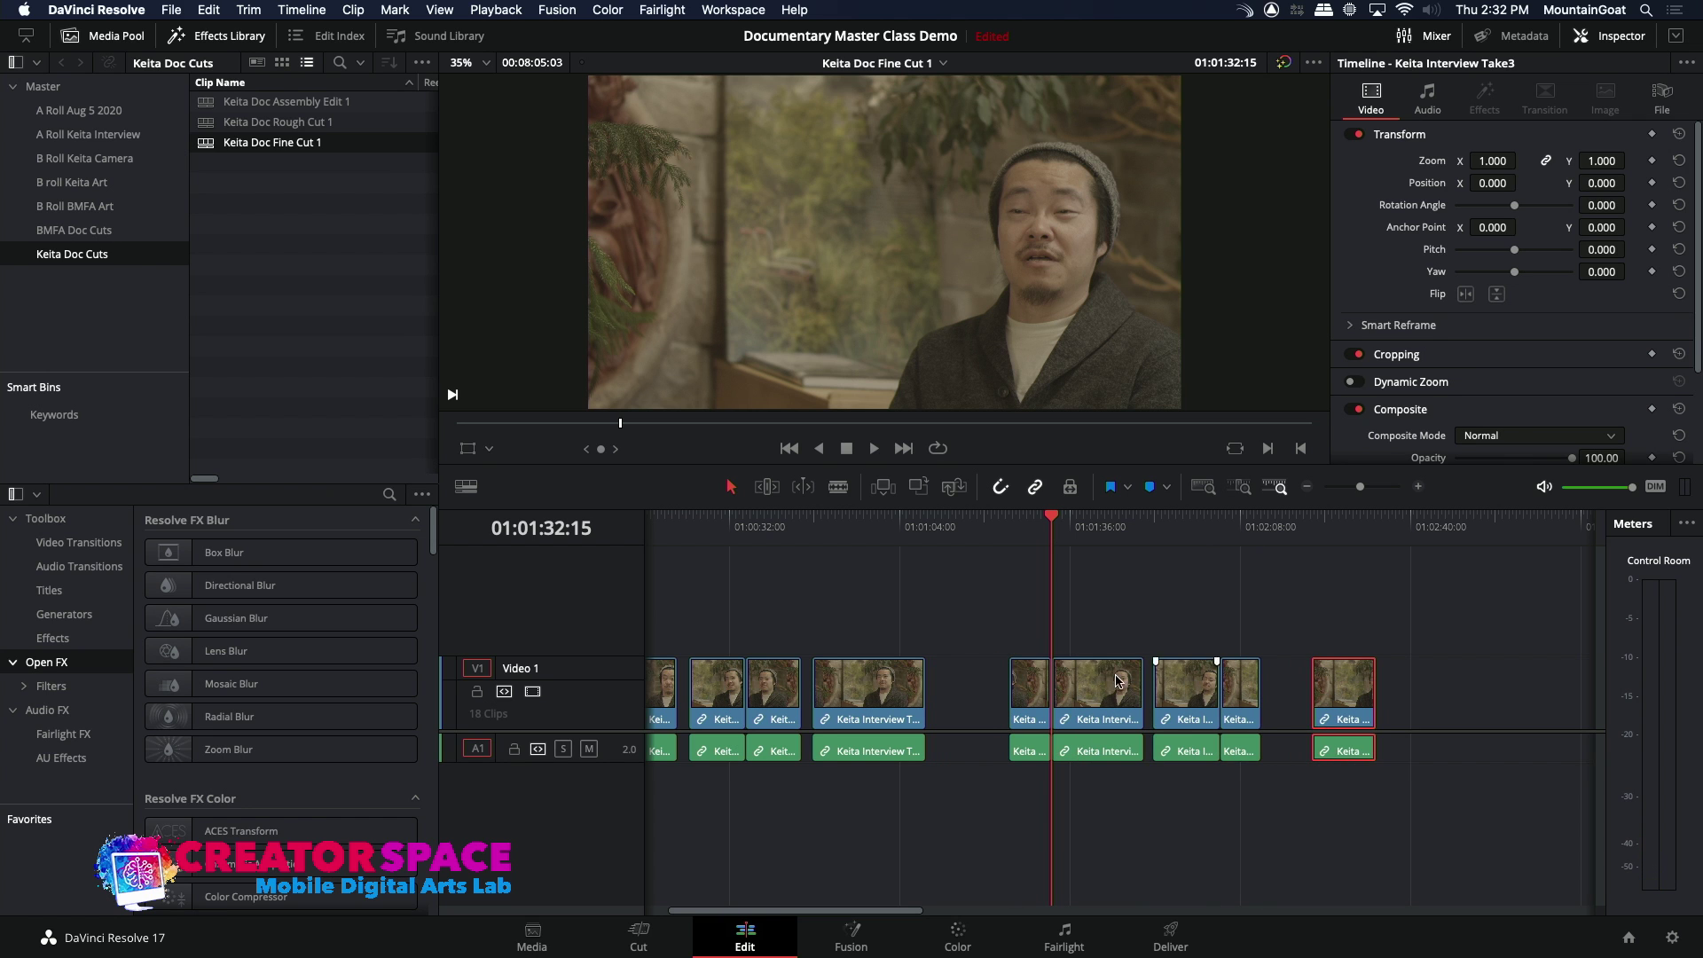
drag(1096, 683, 966, 698)
click(923, 525)
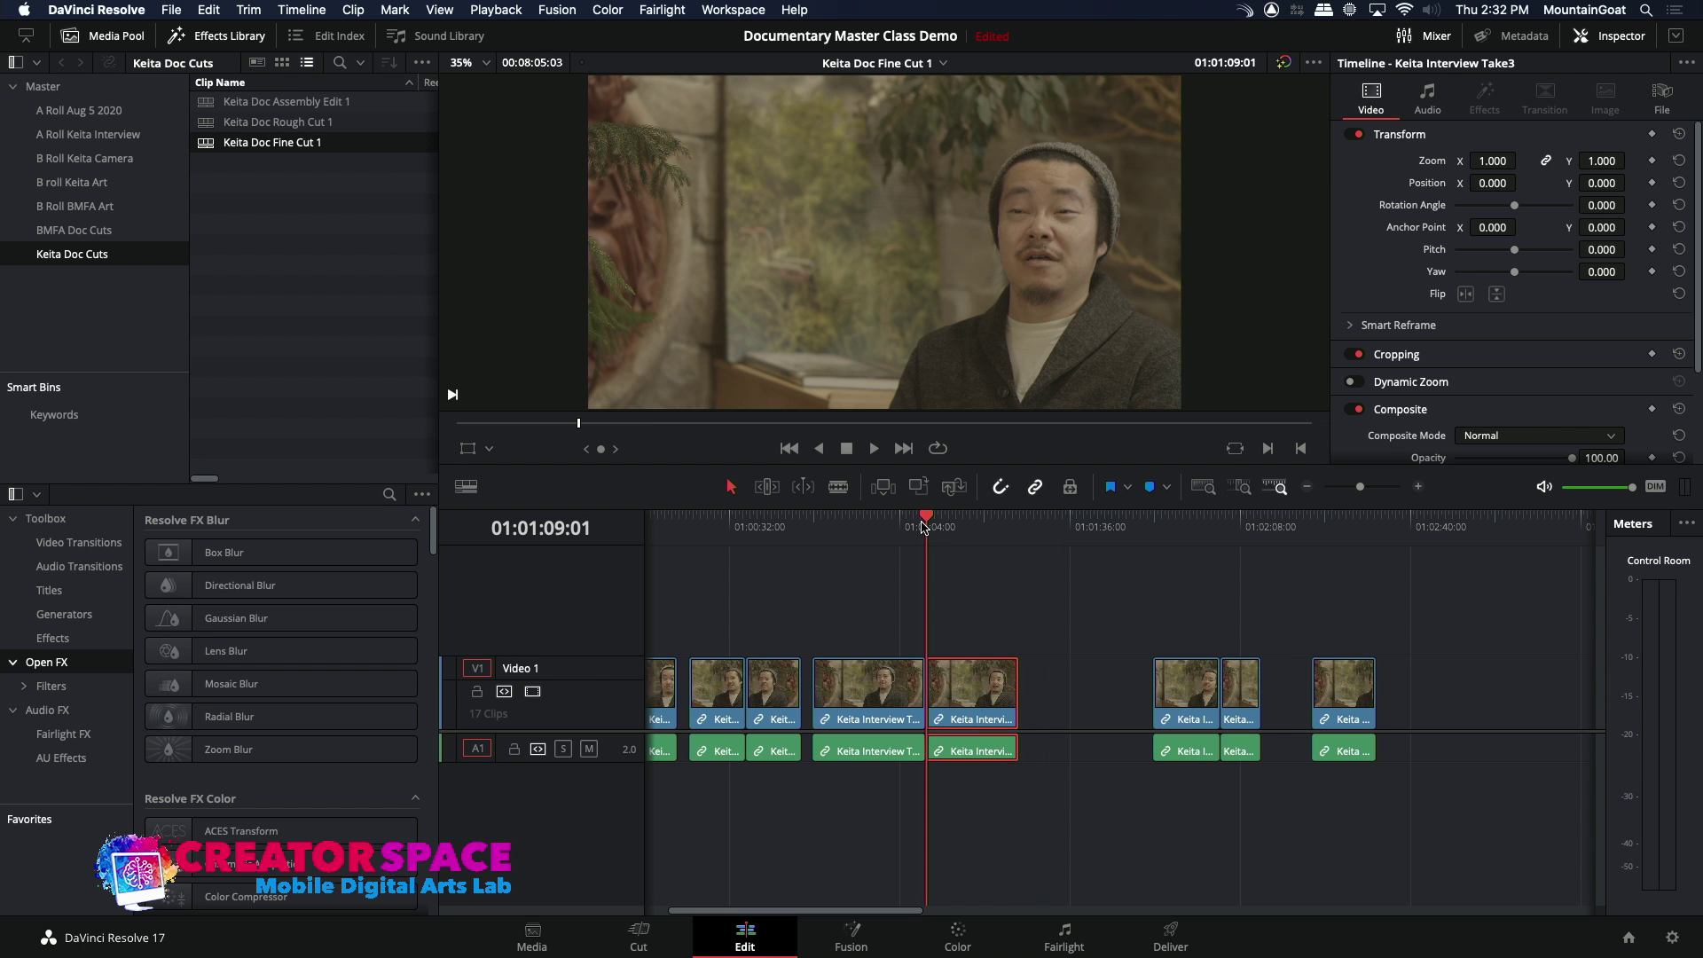
key(space)
drag(985, 718, 996, 716)
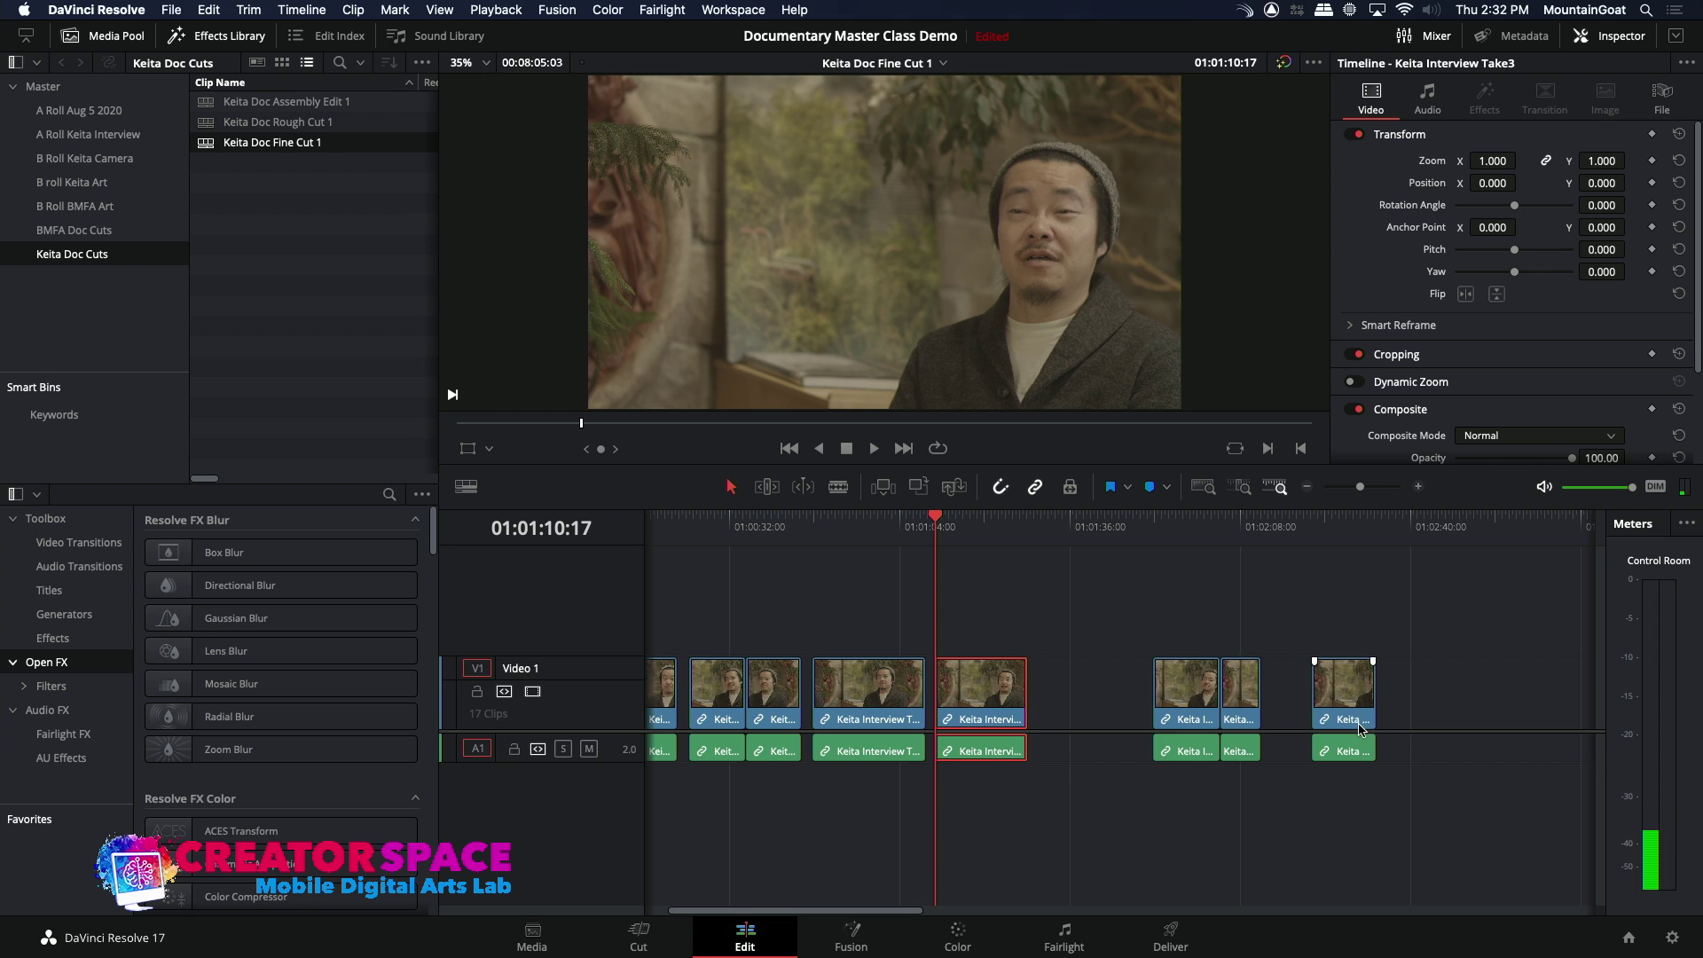
- Move the set-aside clip back behind the long piece to start at about 01:01:29, and play it
drag(1351, 715, 1094, 710)
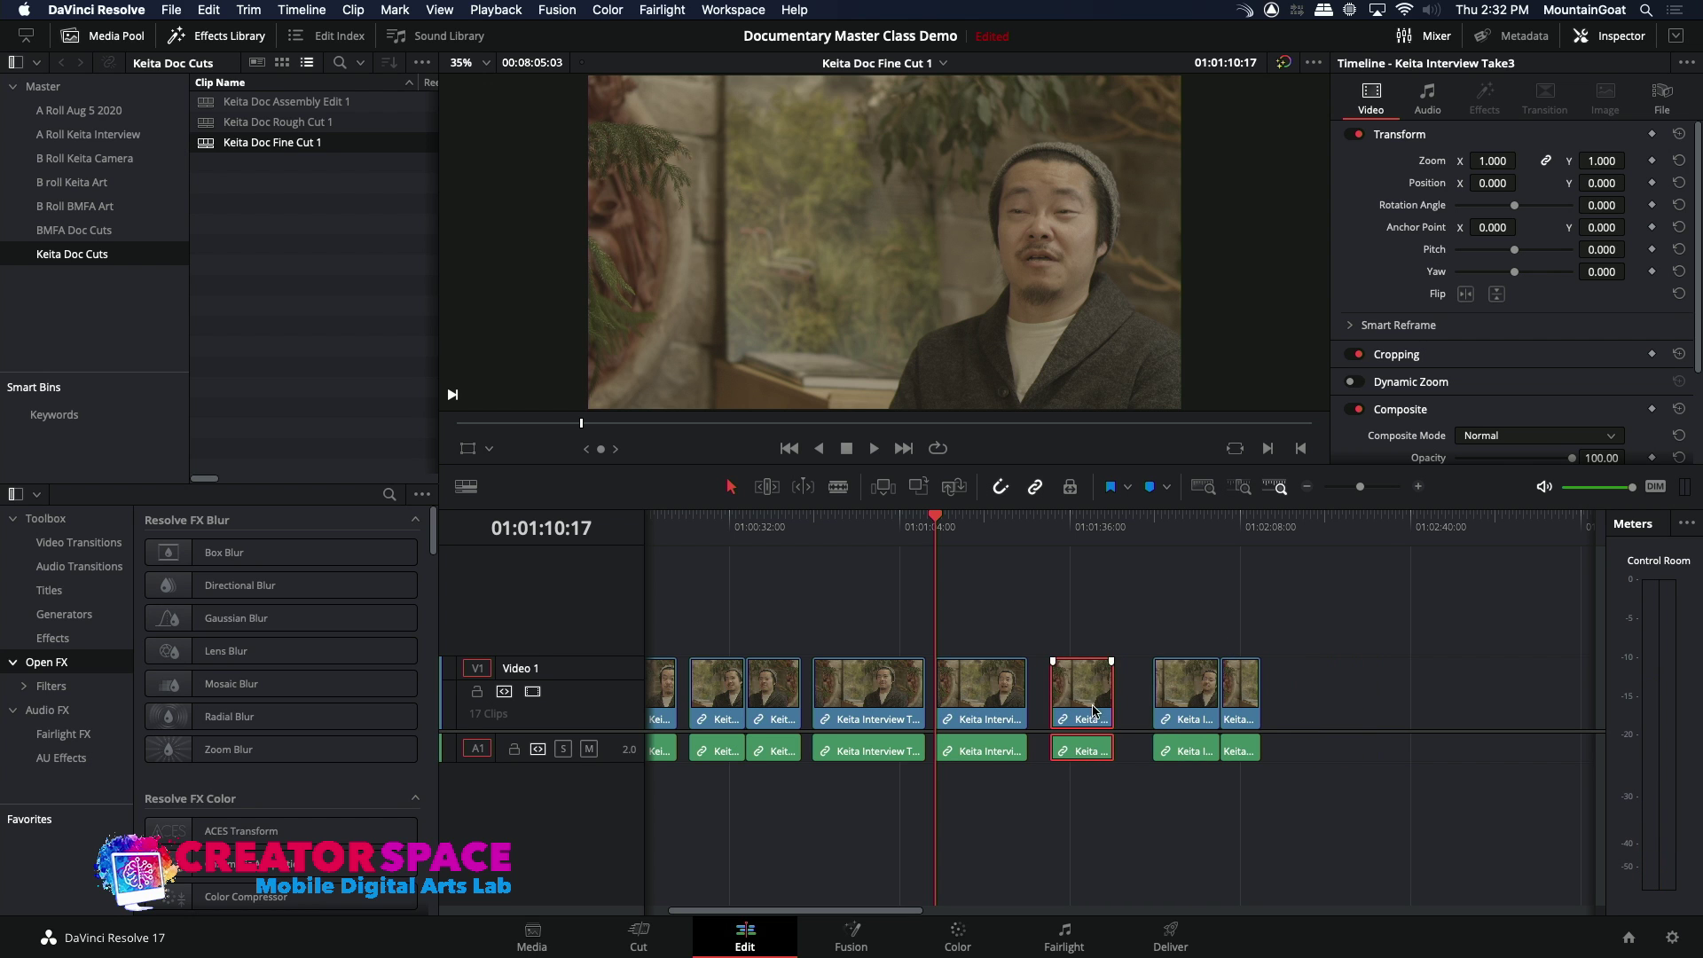
click(1029, 529)
key(space)
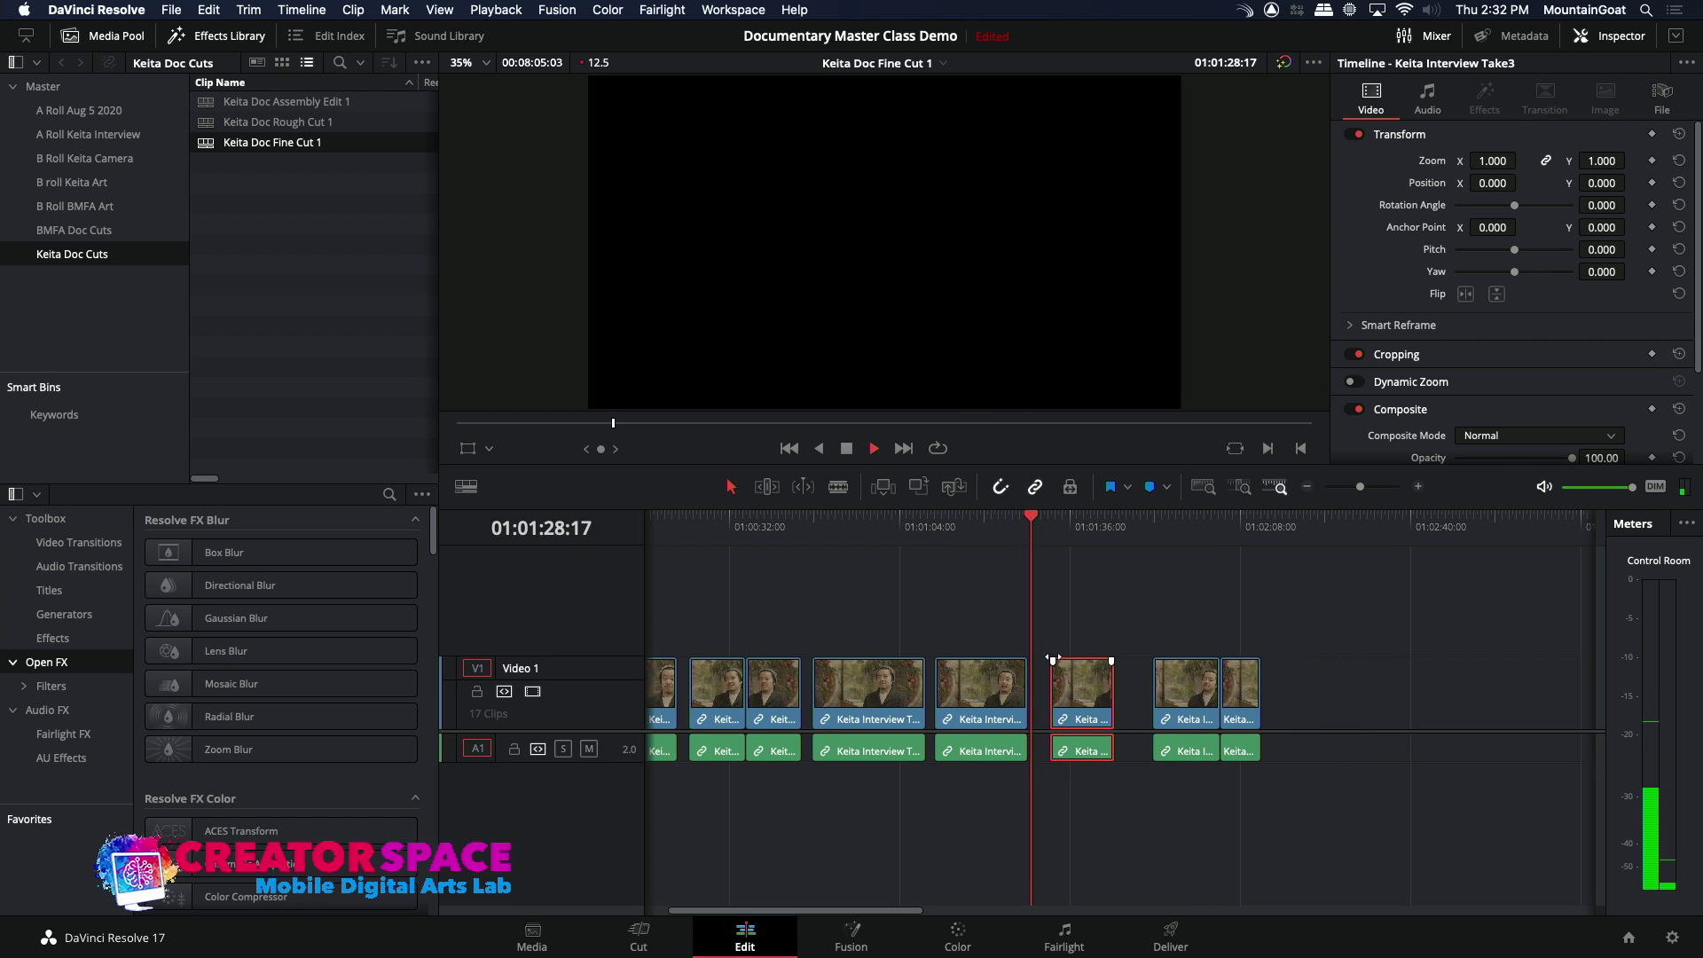
drag(1085, 708, 1073, 707)
key(space)
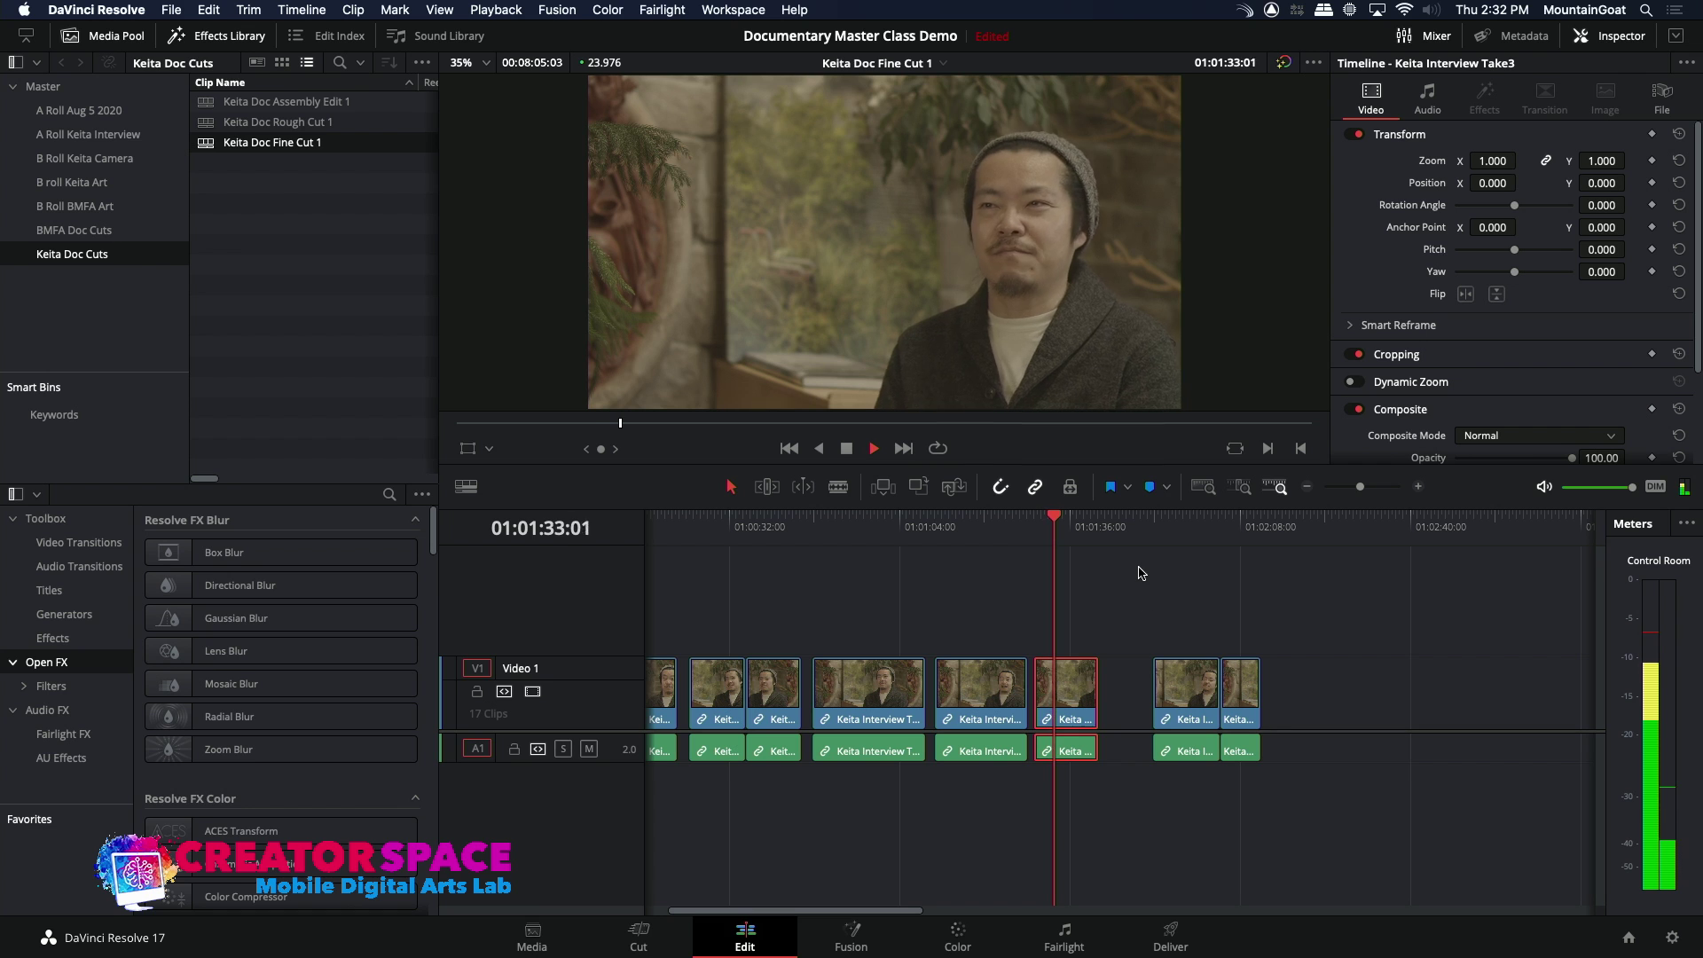
- Move the last two clips back together to start at about 01:01:42:15, and play across the join between them
drag(1139, 568, 1140, 678)
click(1100, 531)
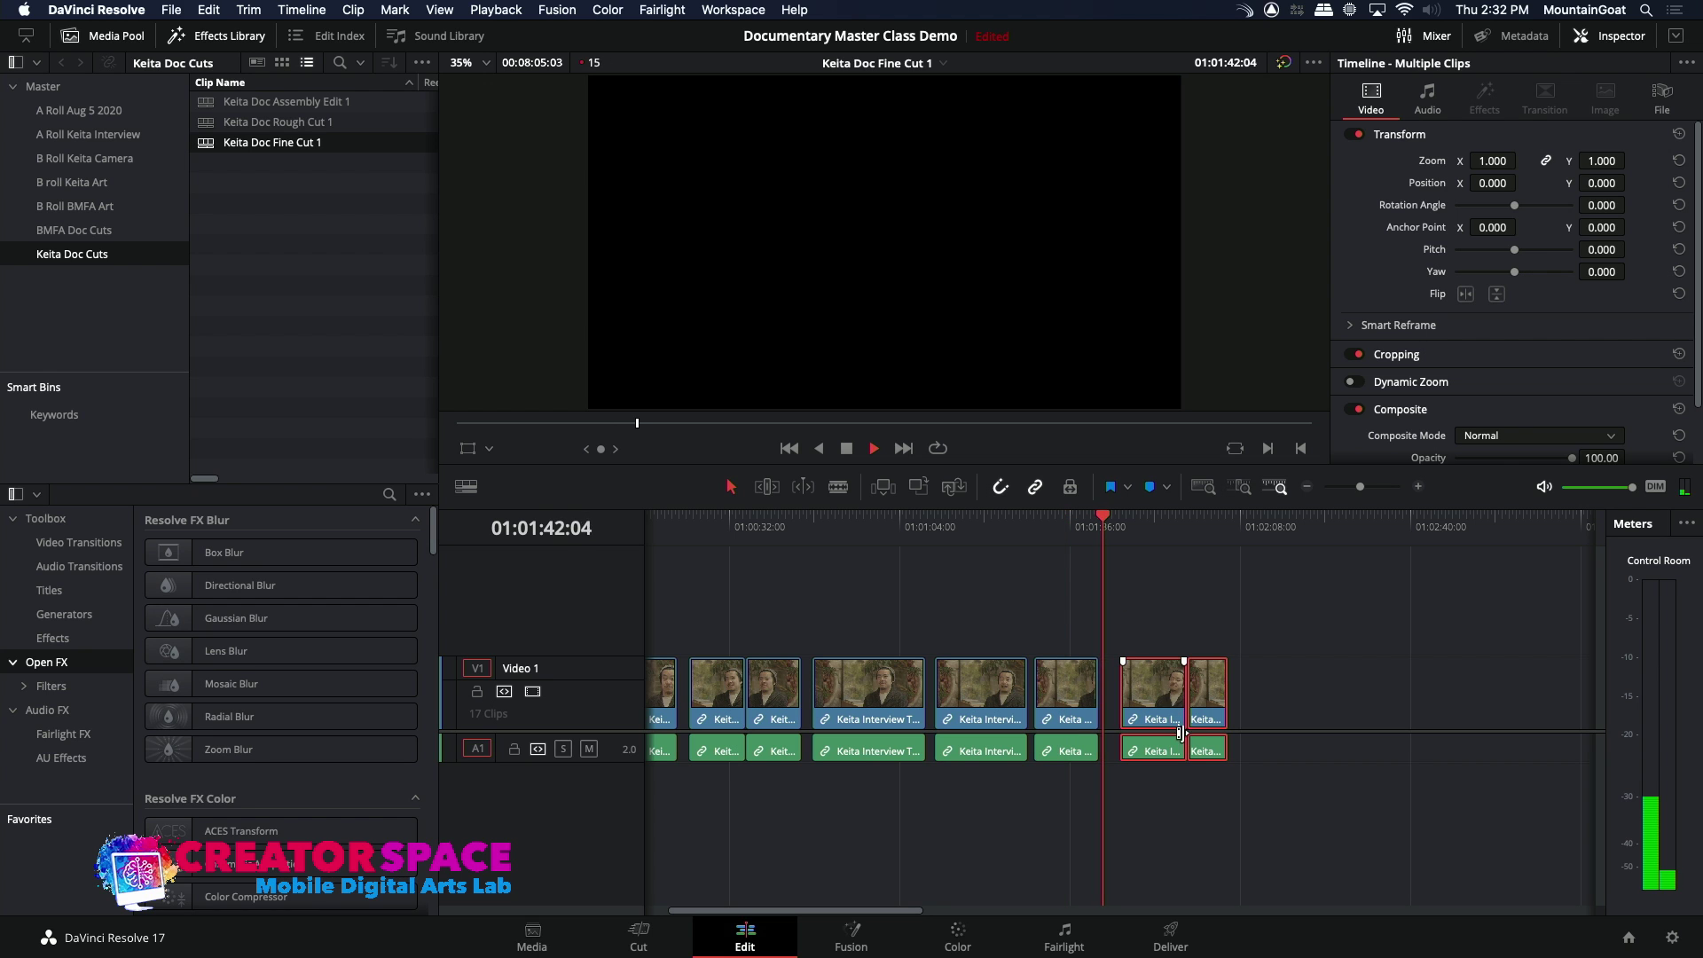
drag(1163, 705, 1151, 701)
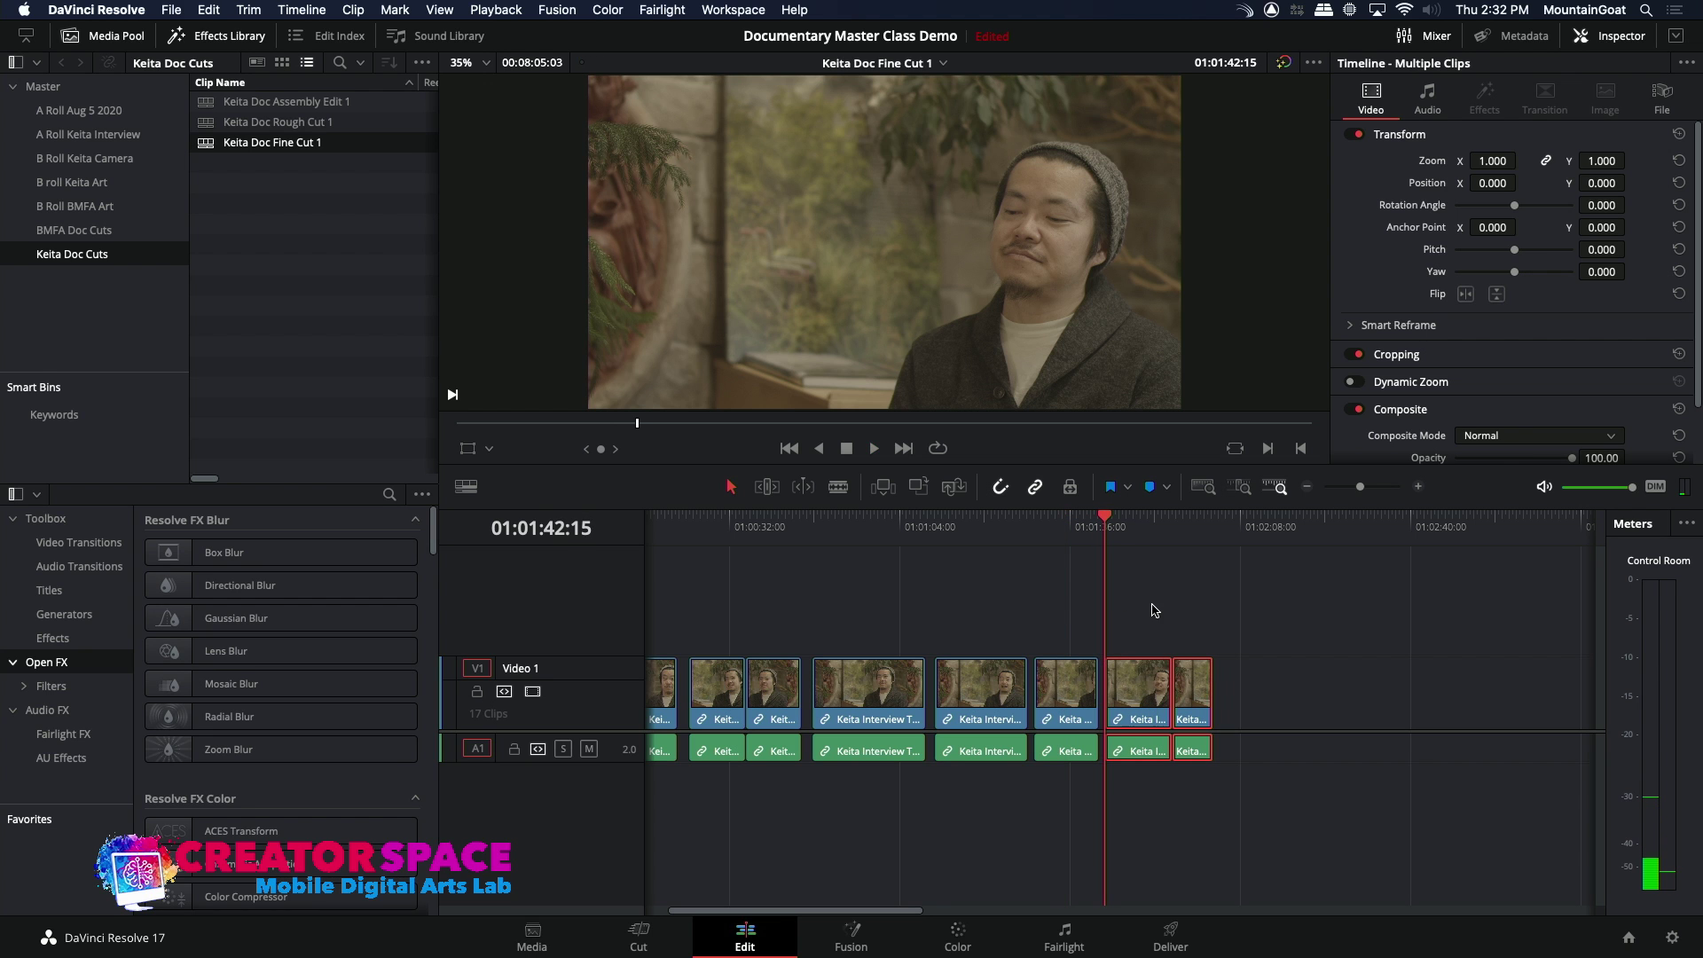
click(1169, 522)
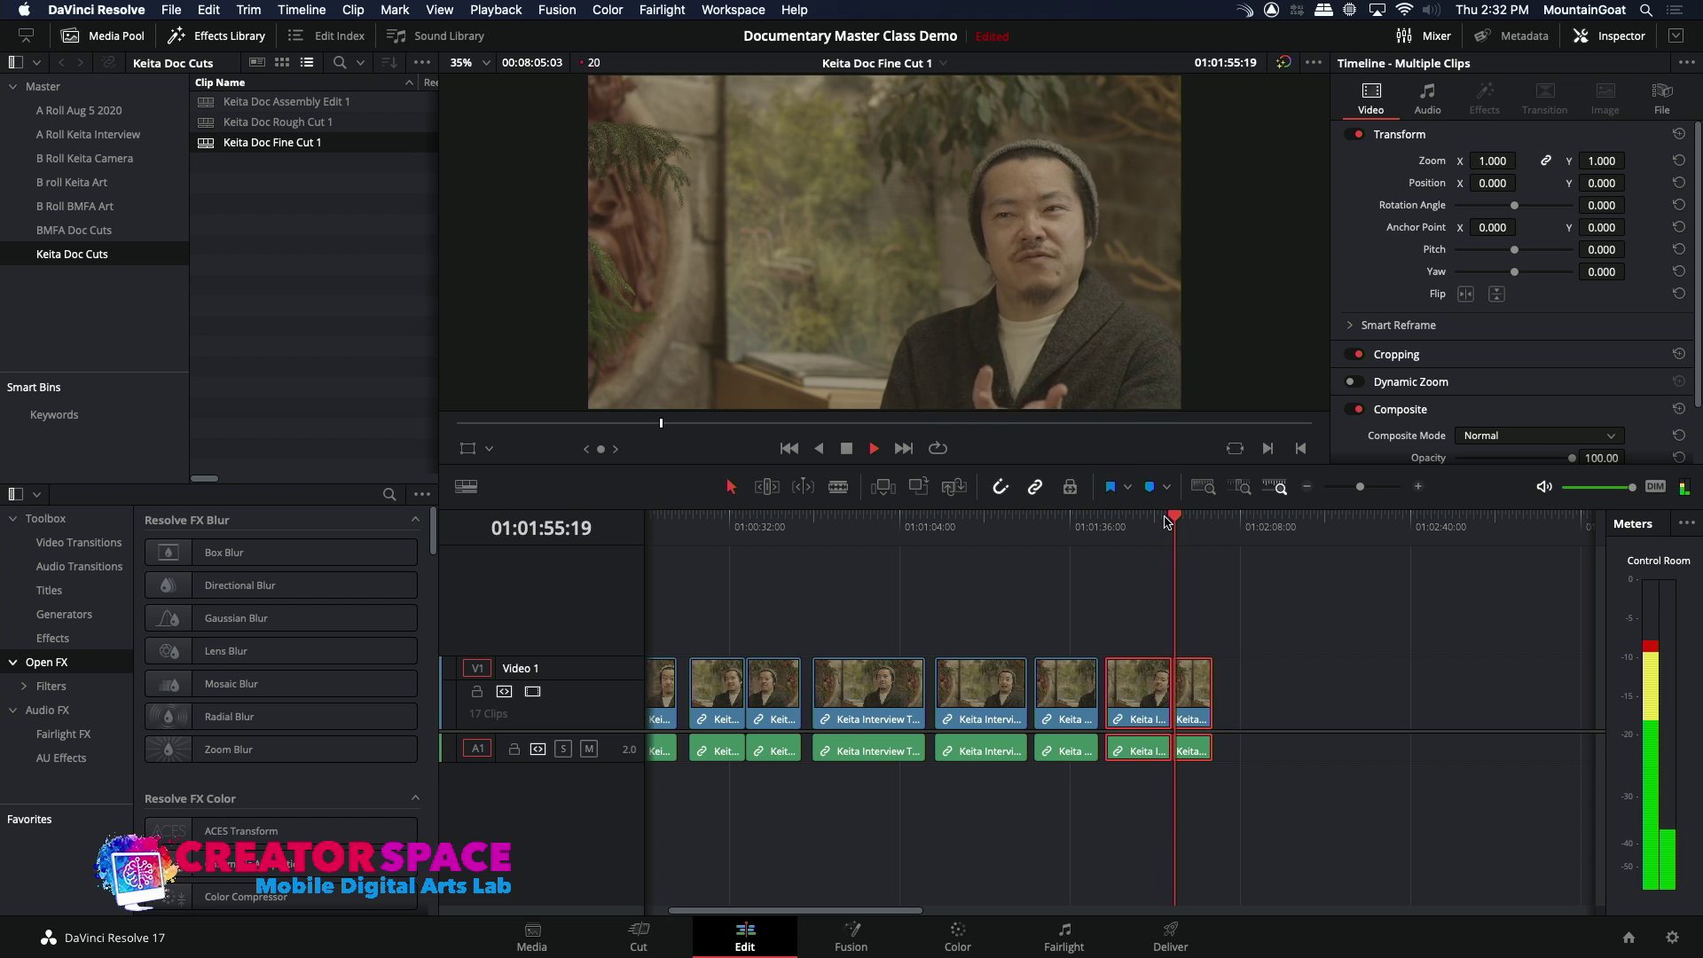
- Undo the shift of both last clips, move only the final clip slightly forward to about 01:01:56, and play to its end at 01:02:03:13
drag(1200, 700, 1203, 703)
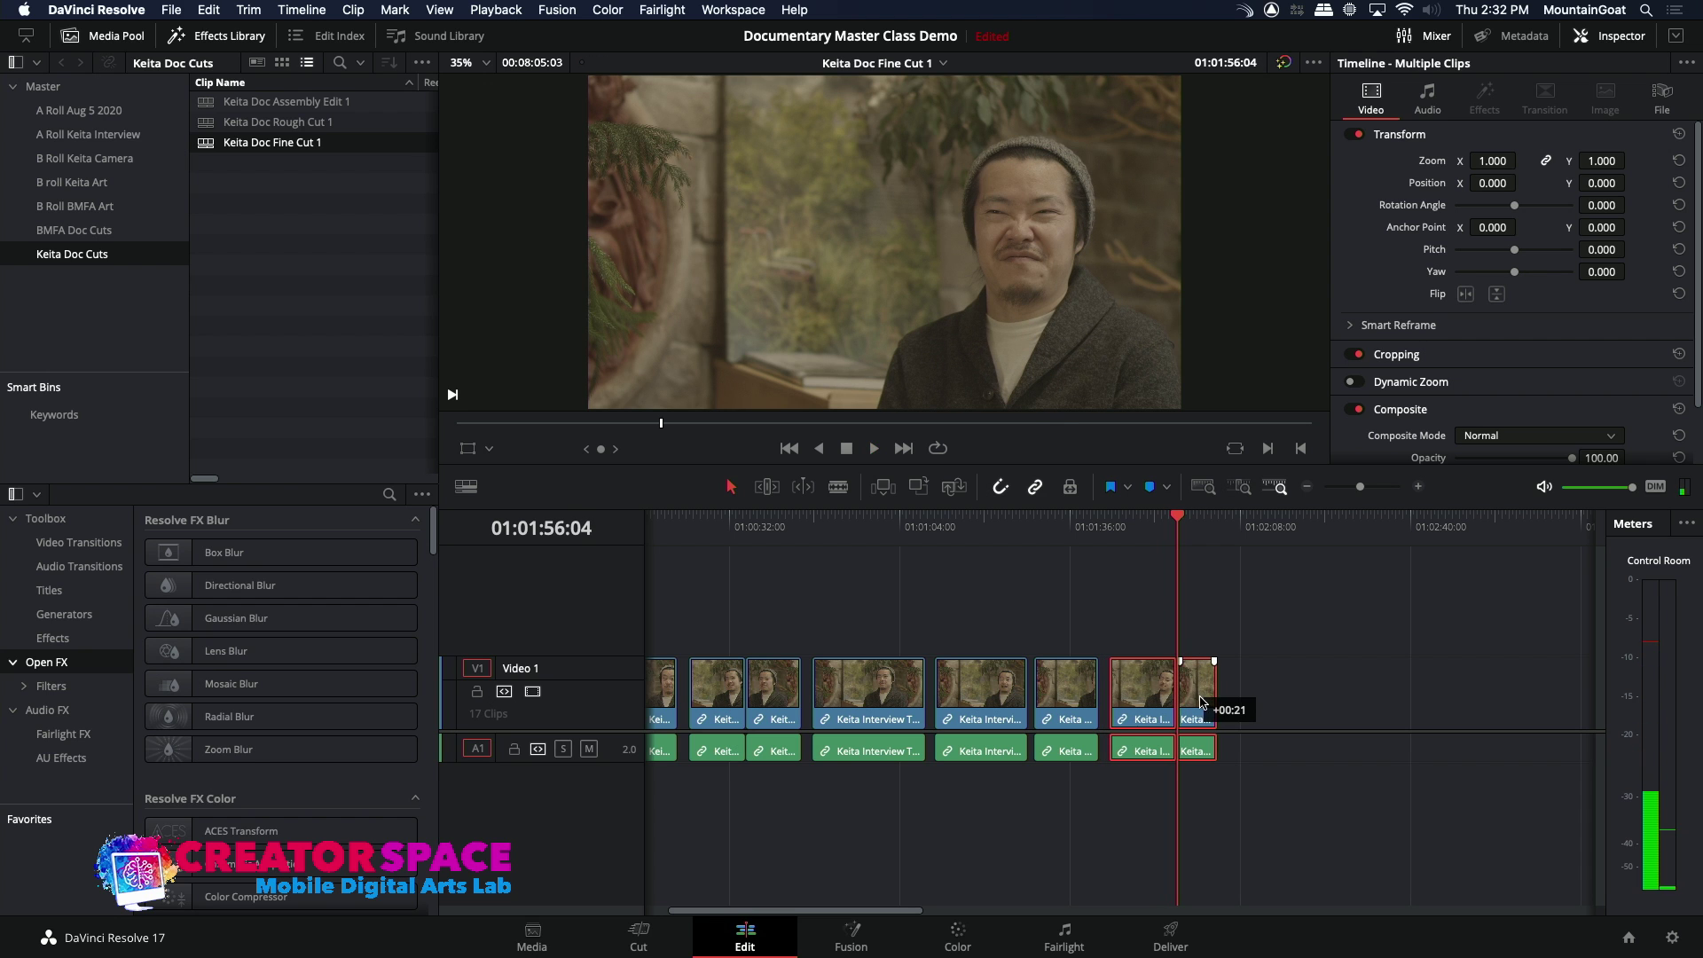
key(super+z)
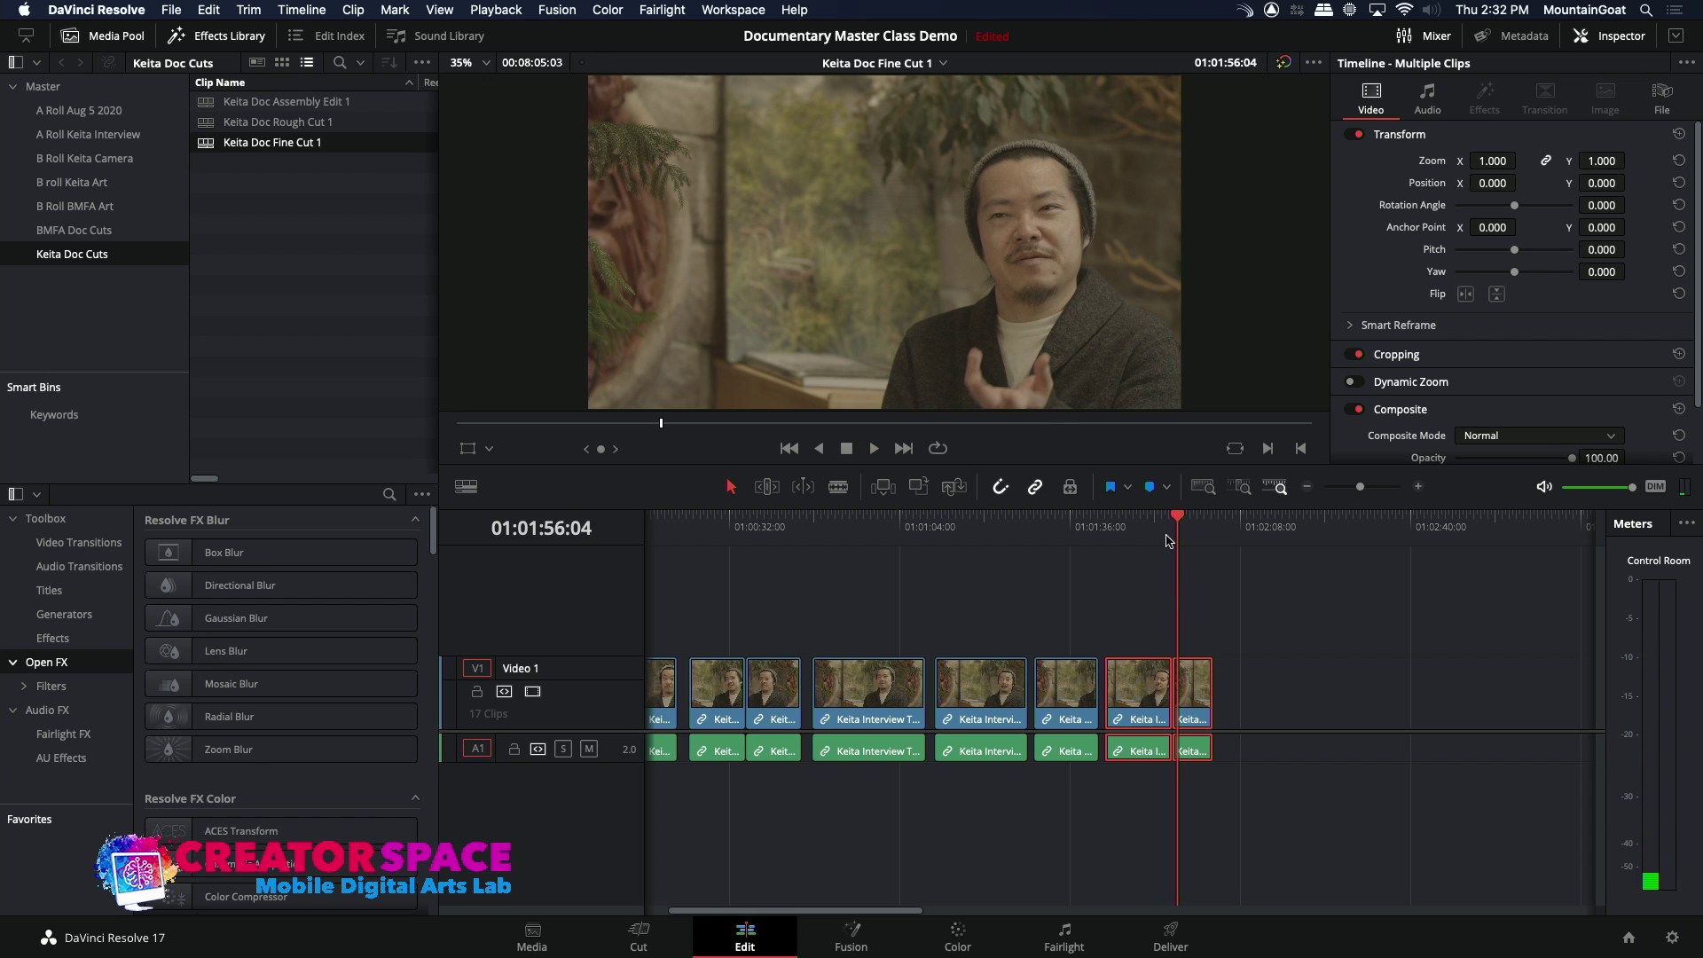
click(1166, 527)
click(1248, 732)
click(1198, 717)
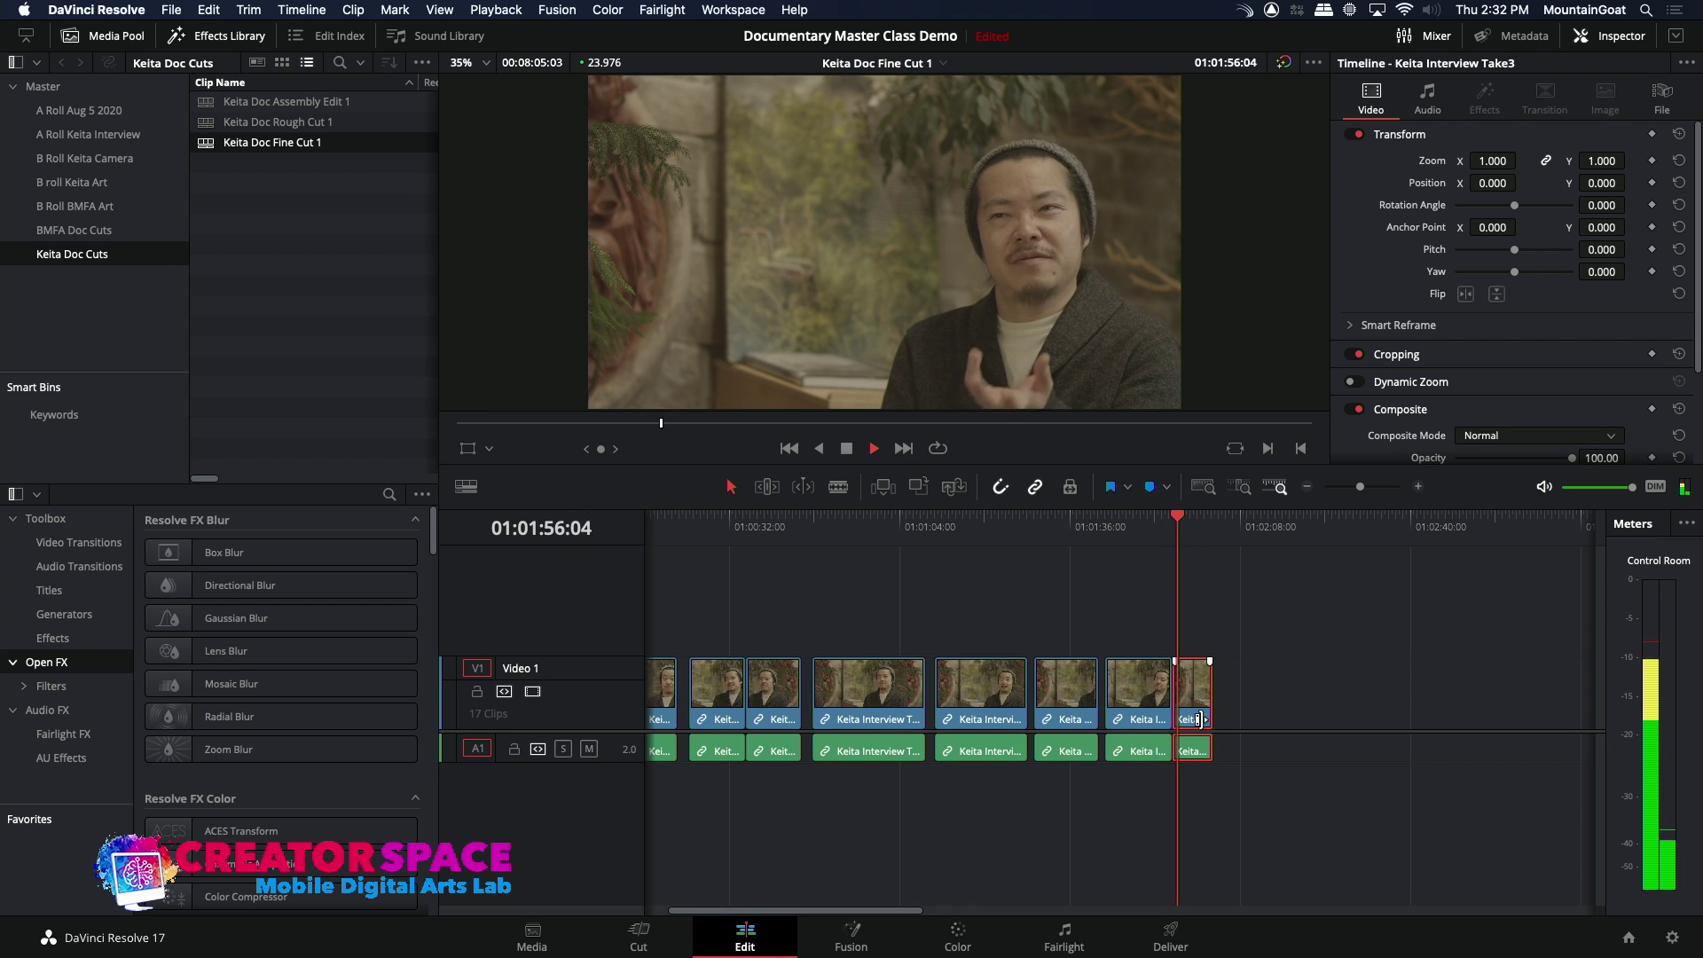
mouse_move(1199, 717)
mouse_down()
mouse_move(1219, 717)
mouse_move(1196, 688)
mouse_up()
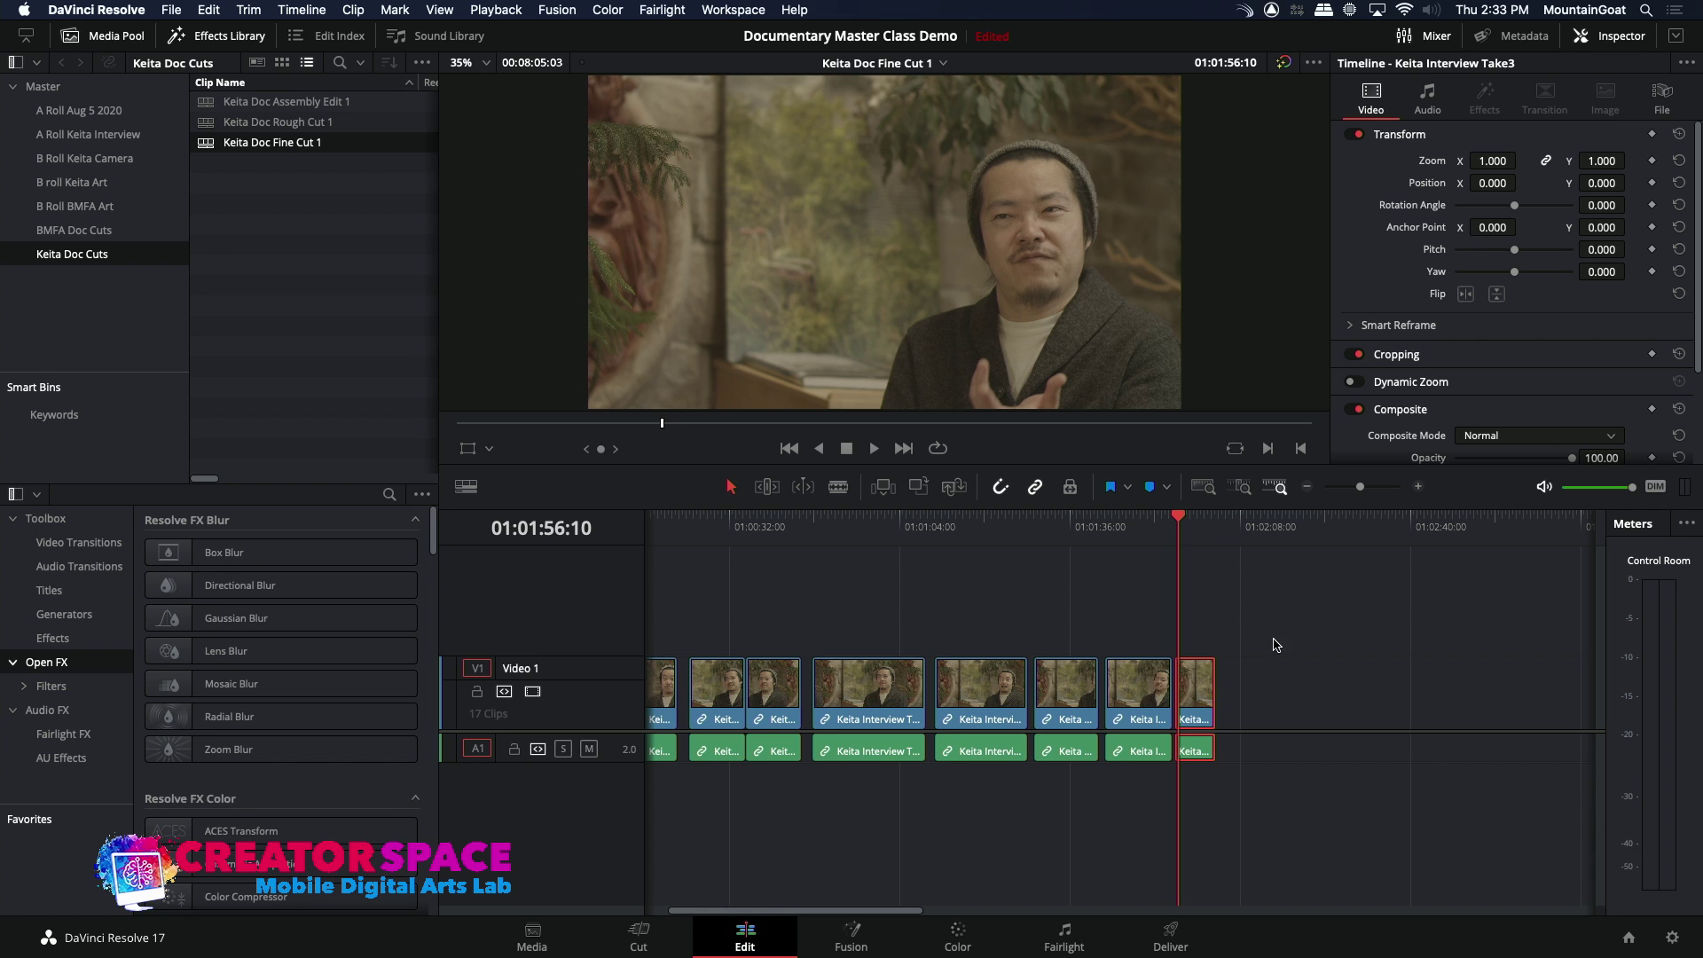
key(End)
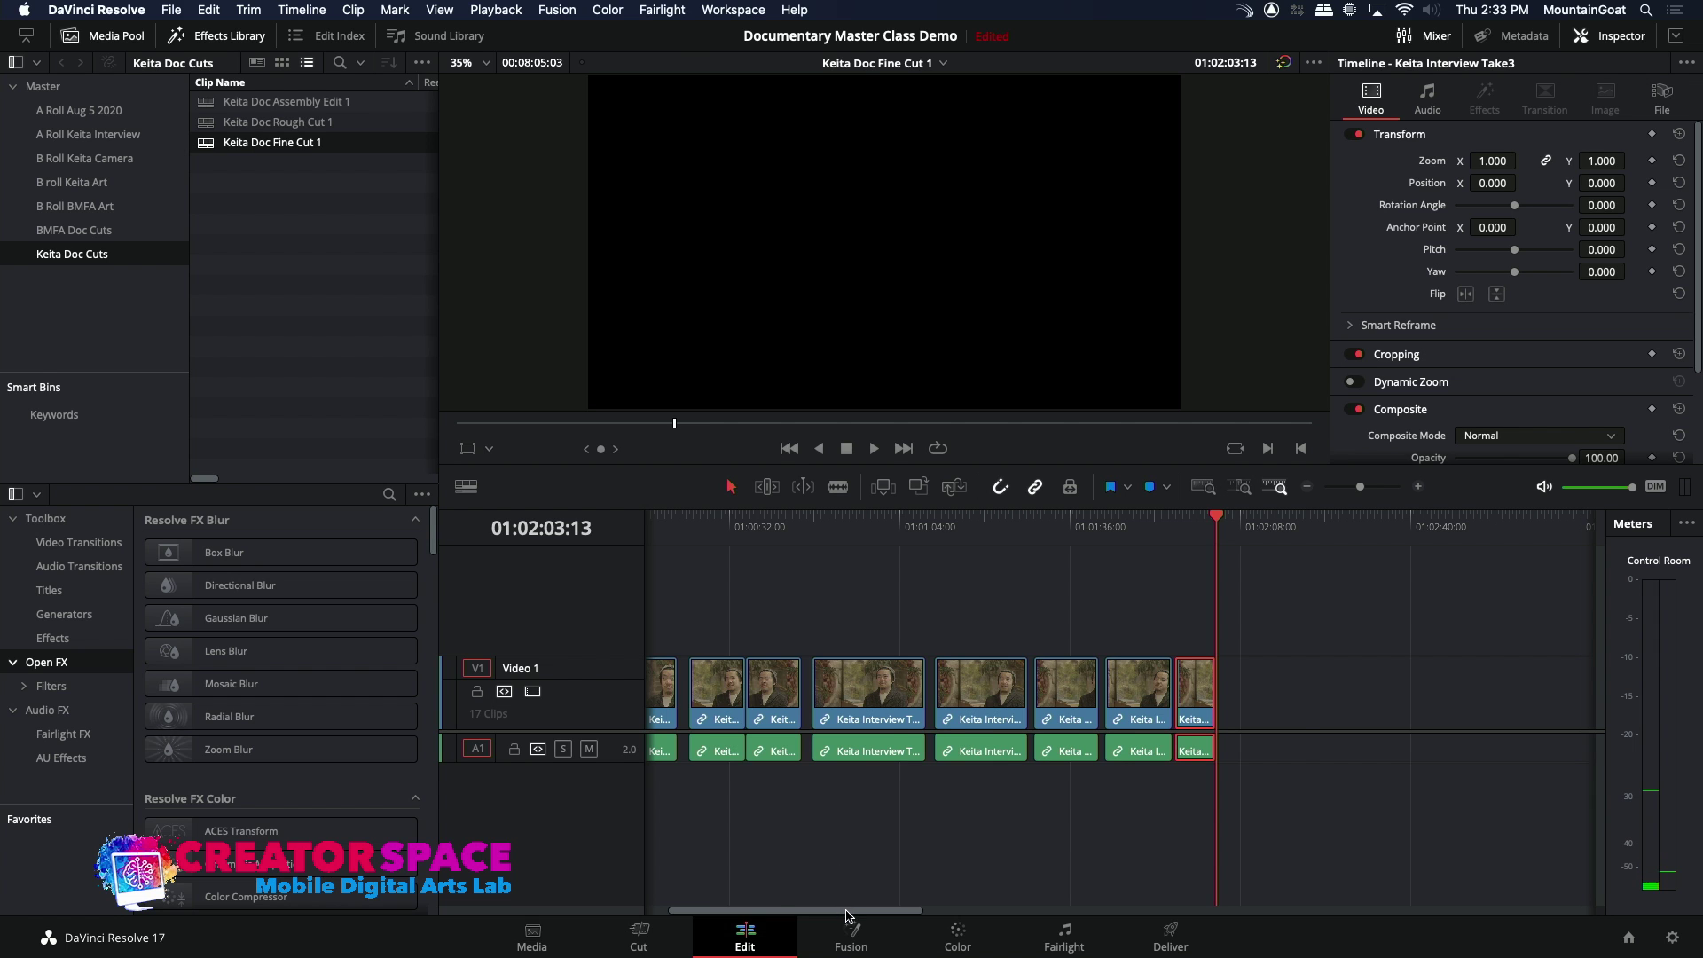
- Compare Keita Doc Assembly Edit 1, Keita Doc Rough Cut 1 and Keita Doc Fine Cut 1, ending at the fine cut's first clip
drag(846, 911, 776, 896)
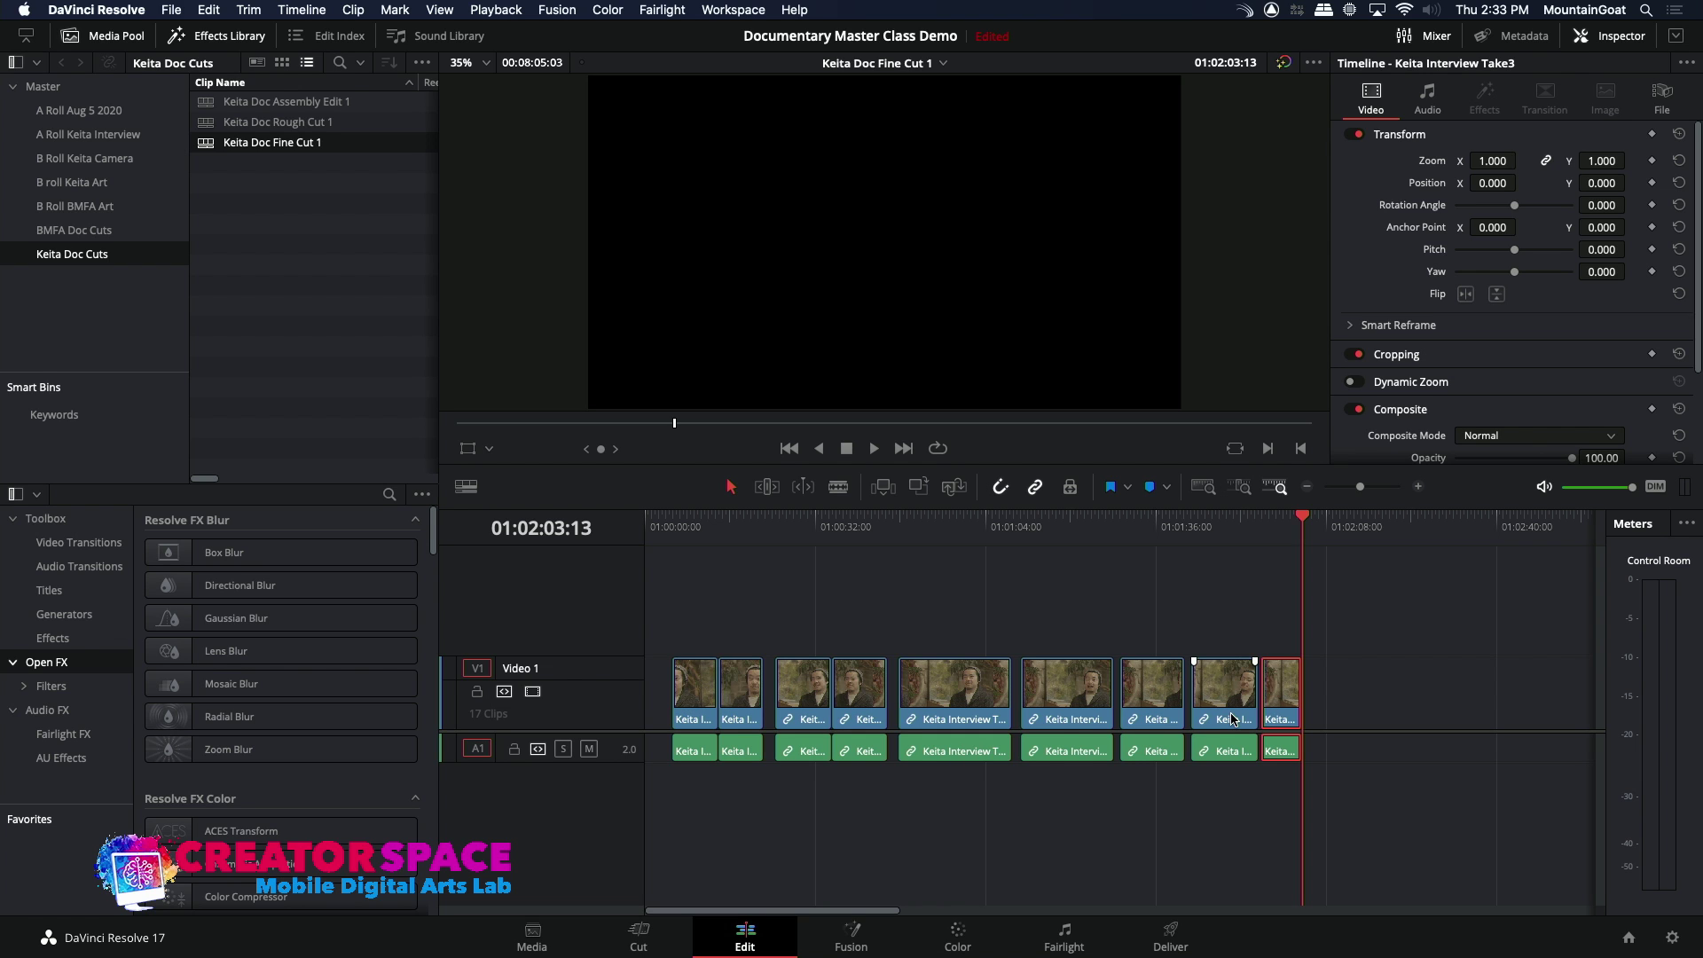
double_click(227, 101)
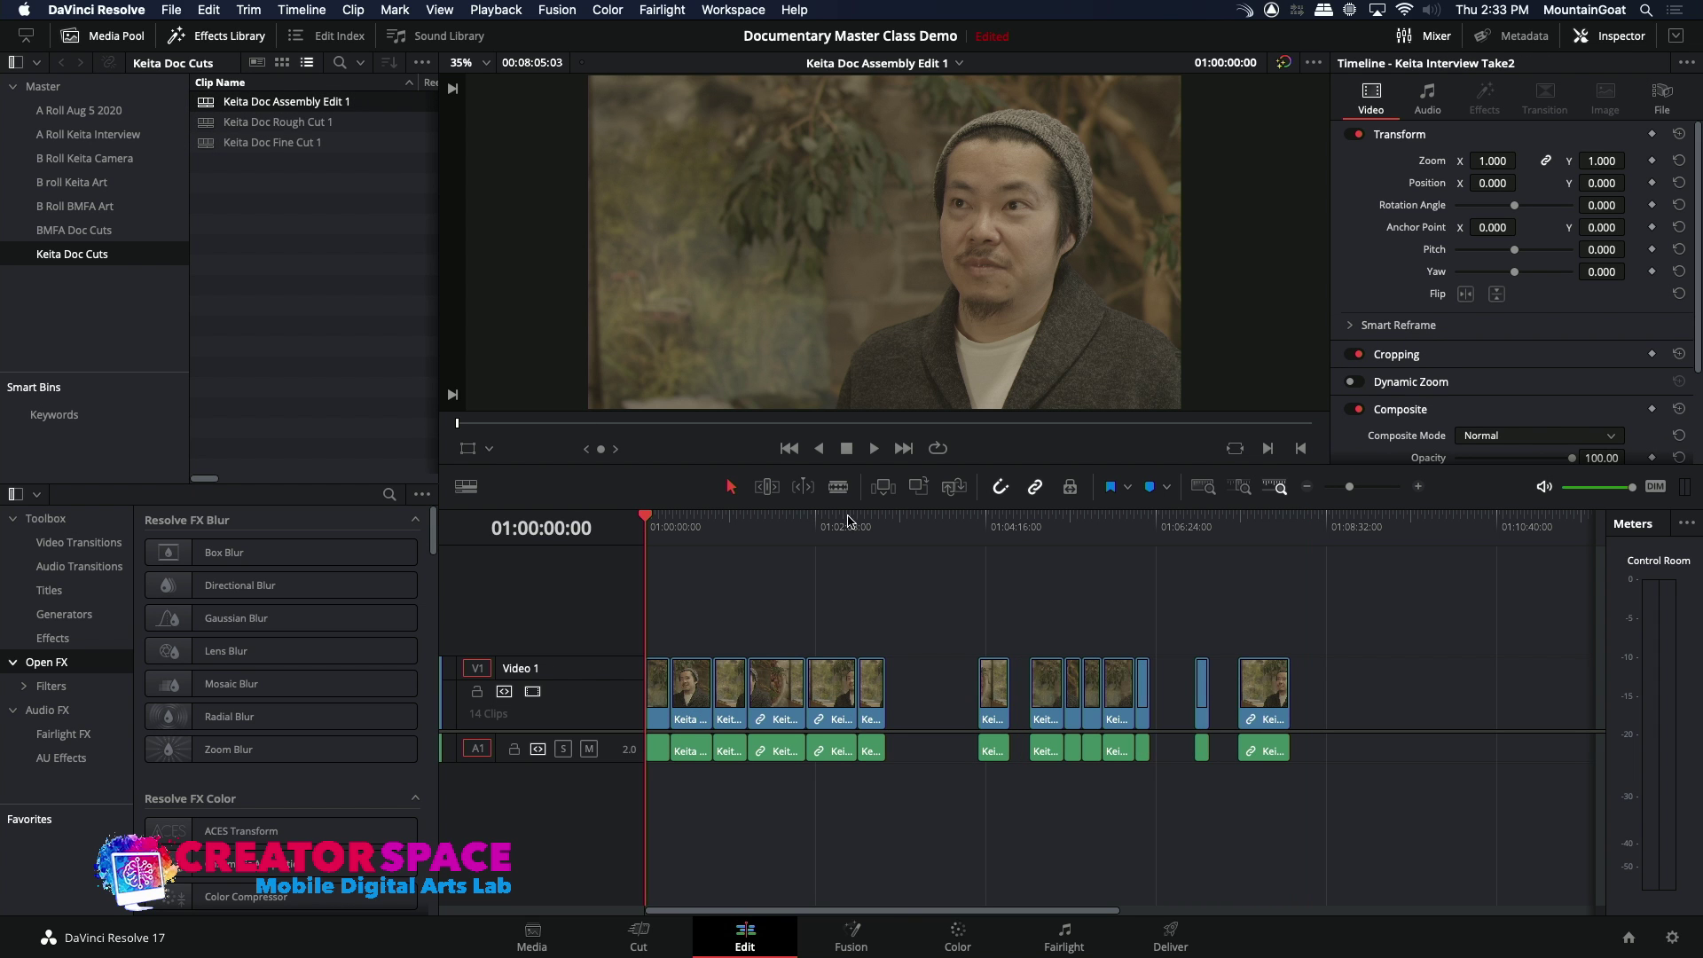
click(887, 523)
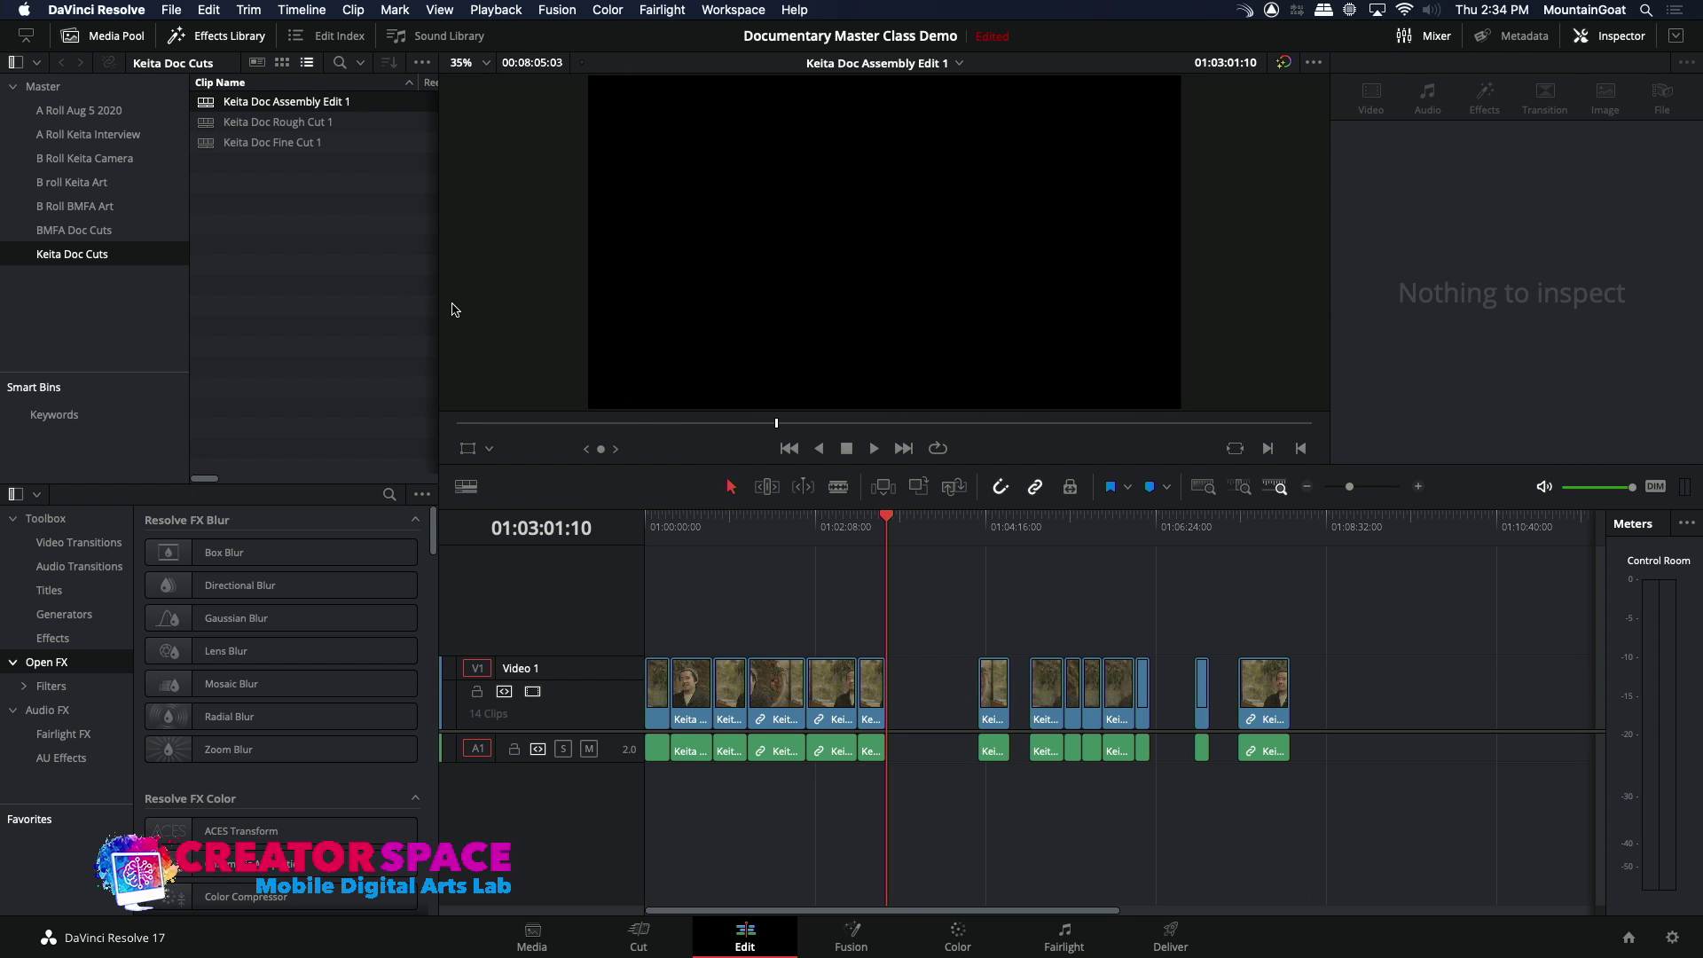
click(205, 128)
double_click(206, 128)
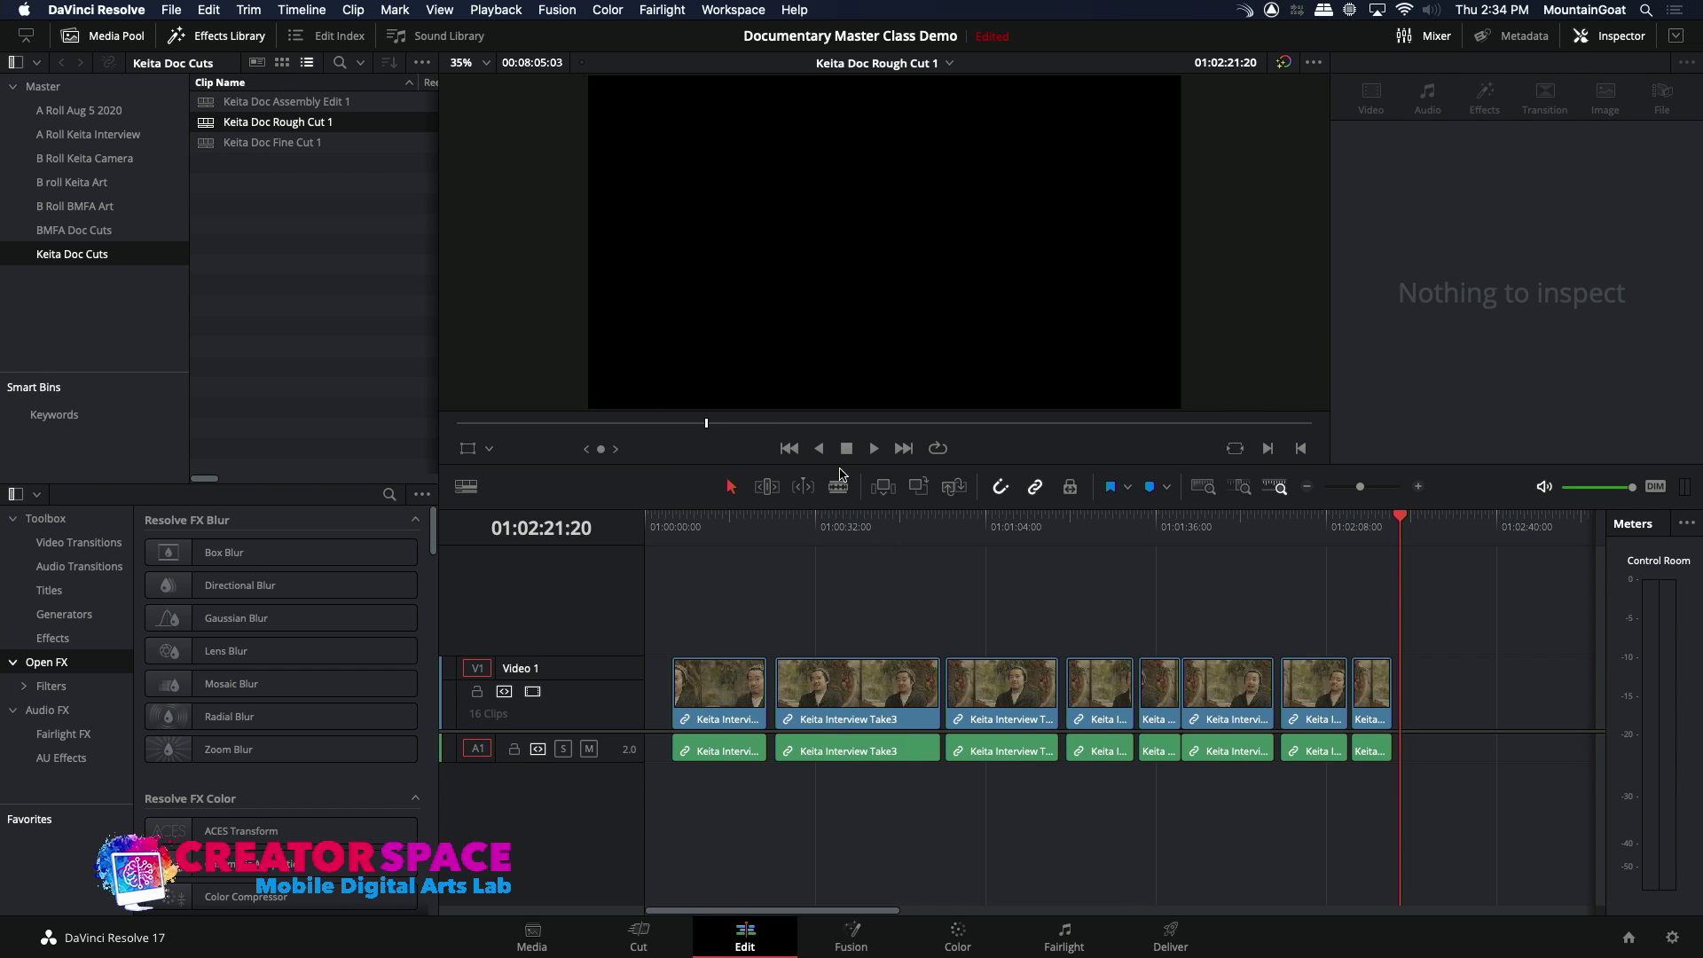
double_click(206, 142)
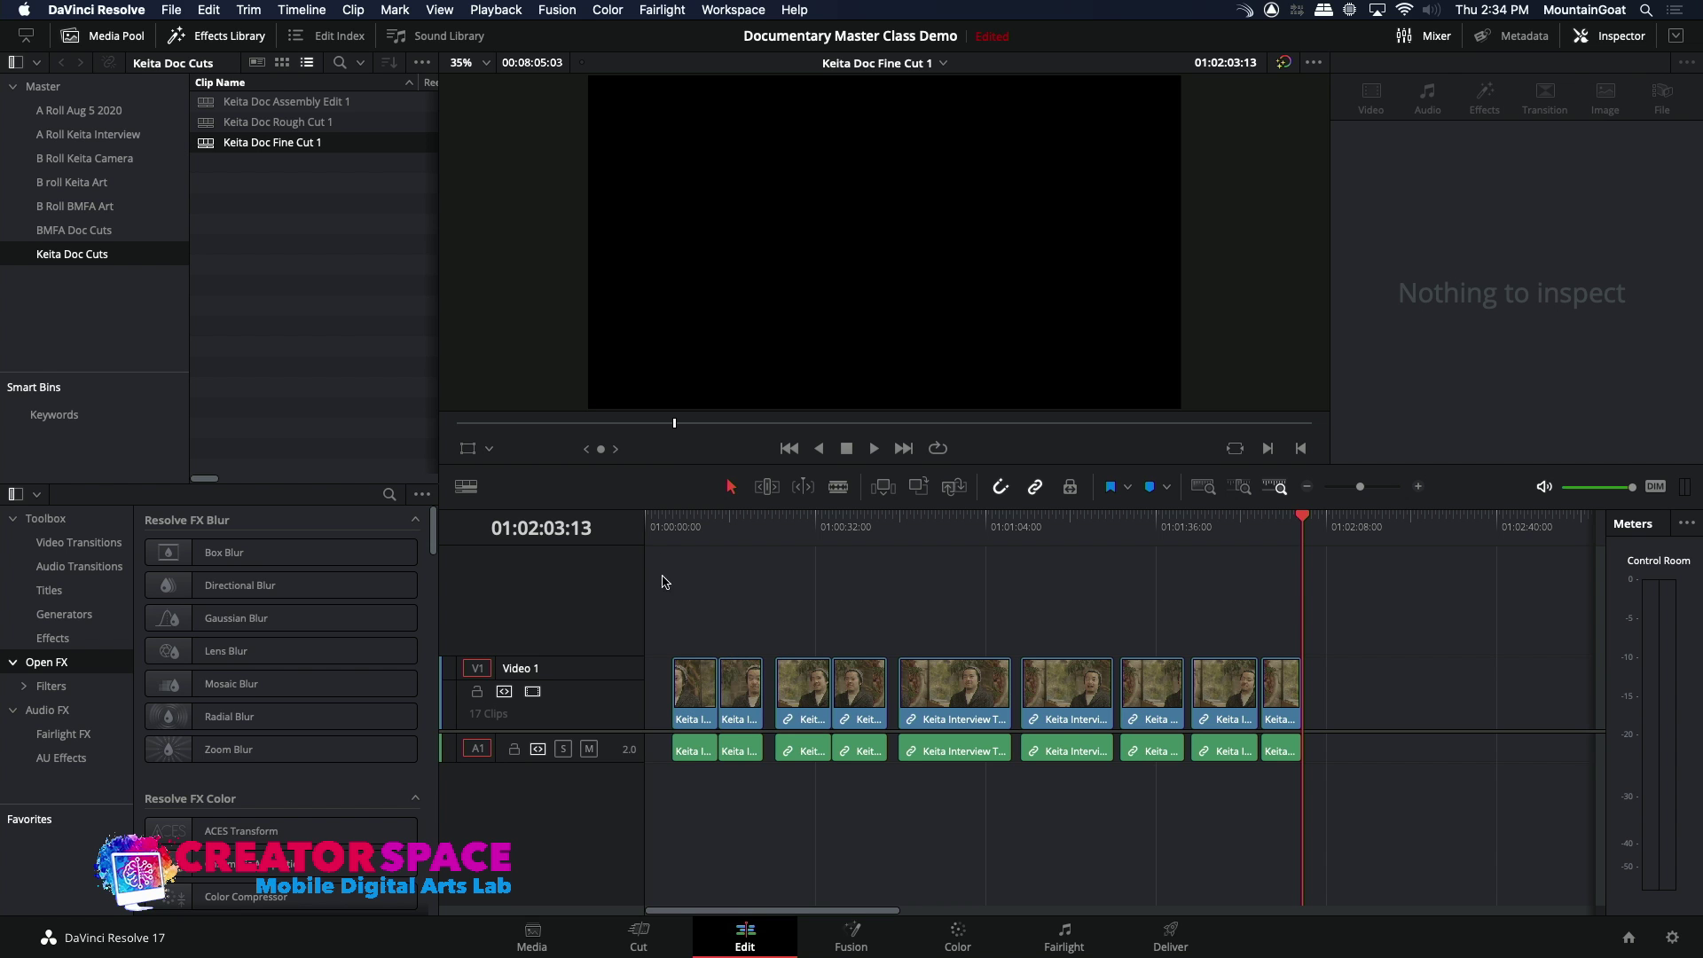
mouse_move(676, 524)
mouse_down()
mouse_move(625, 525)
mouse_move(672, 523)
mouse_up()
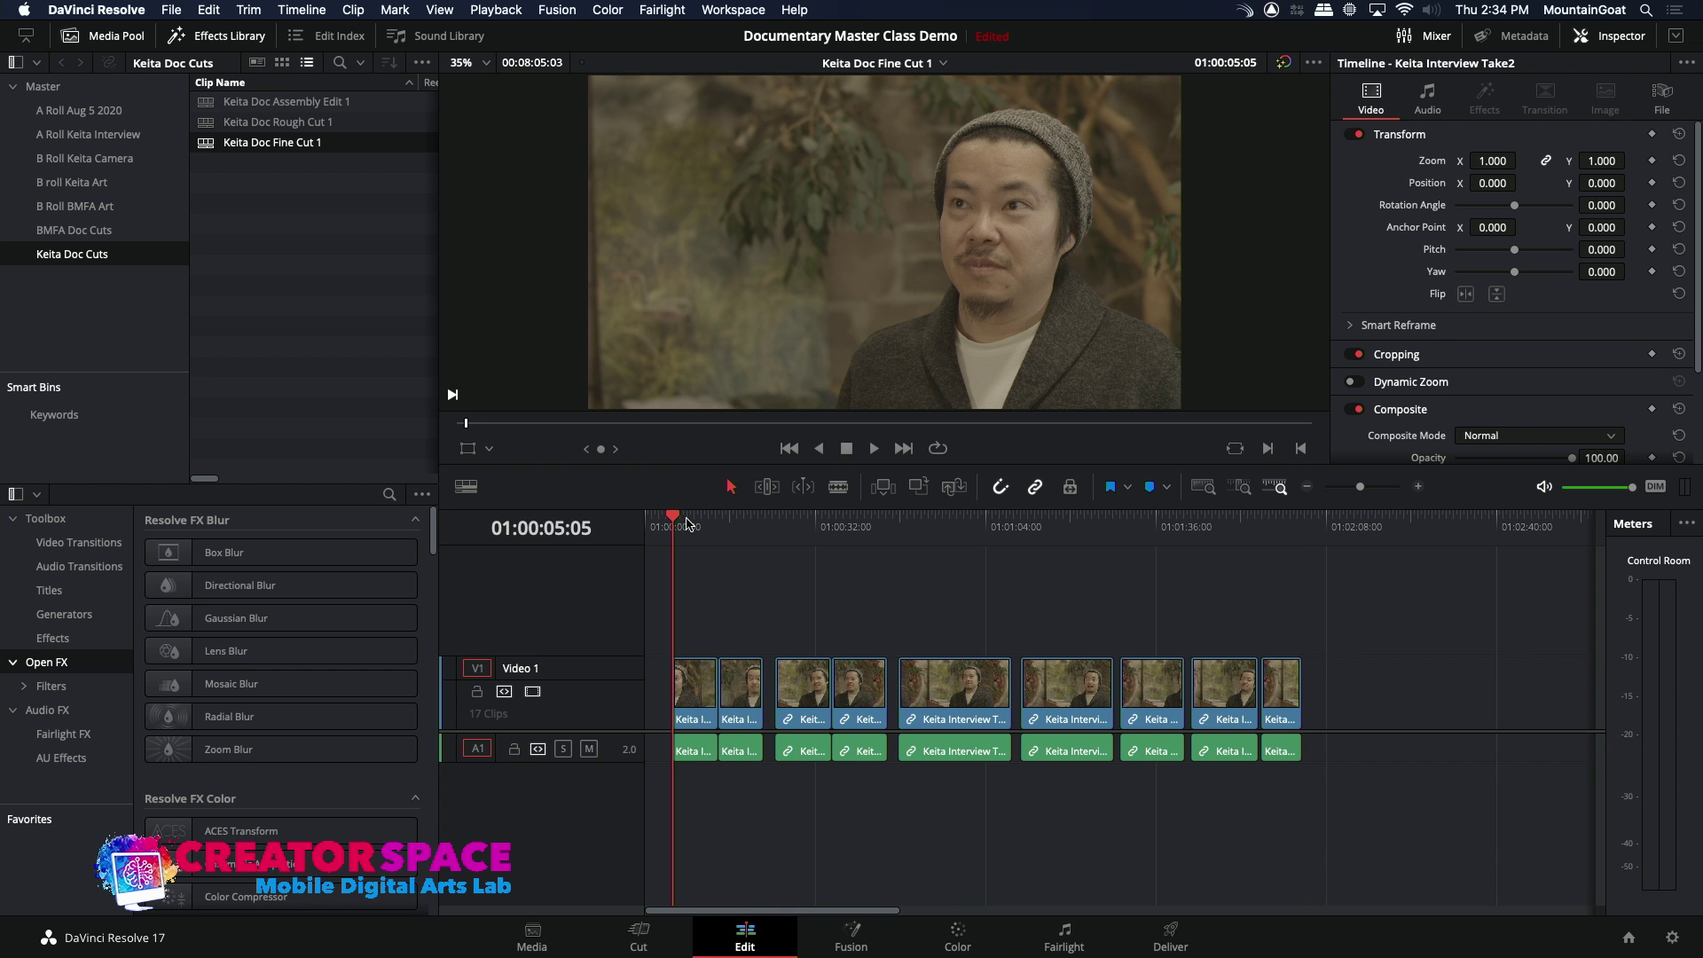
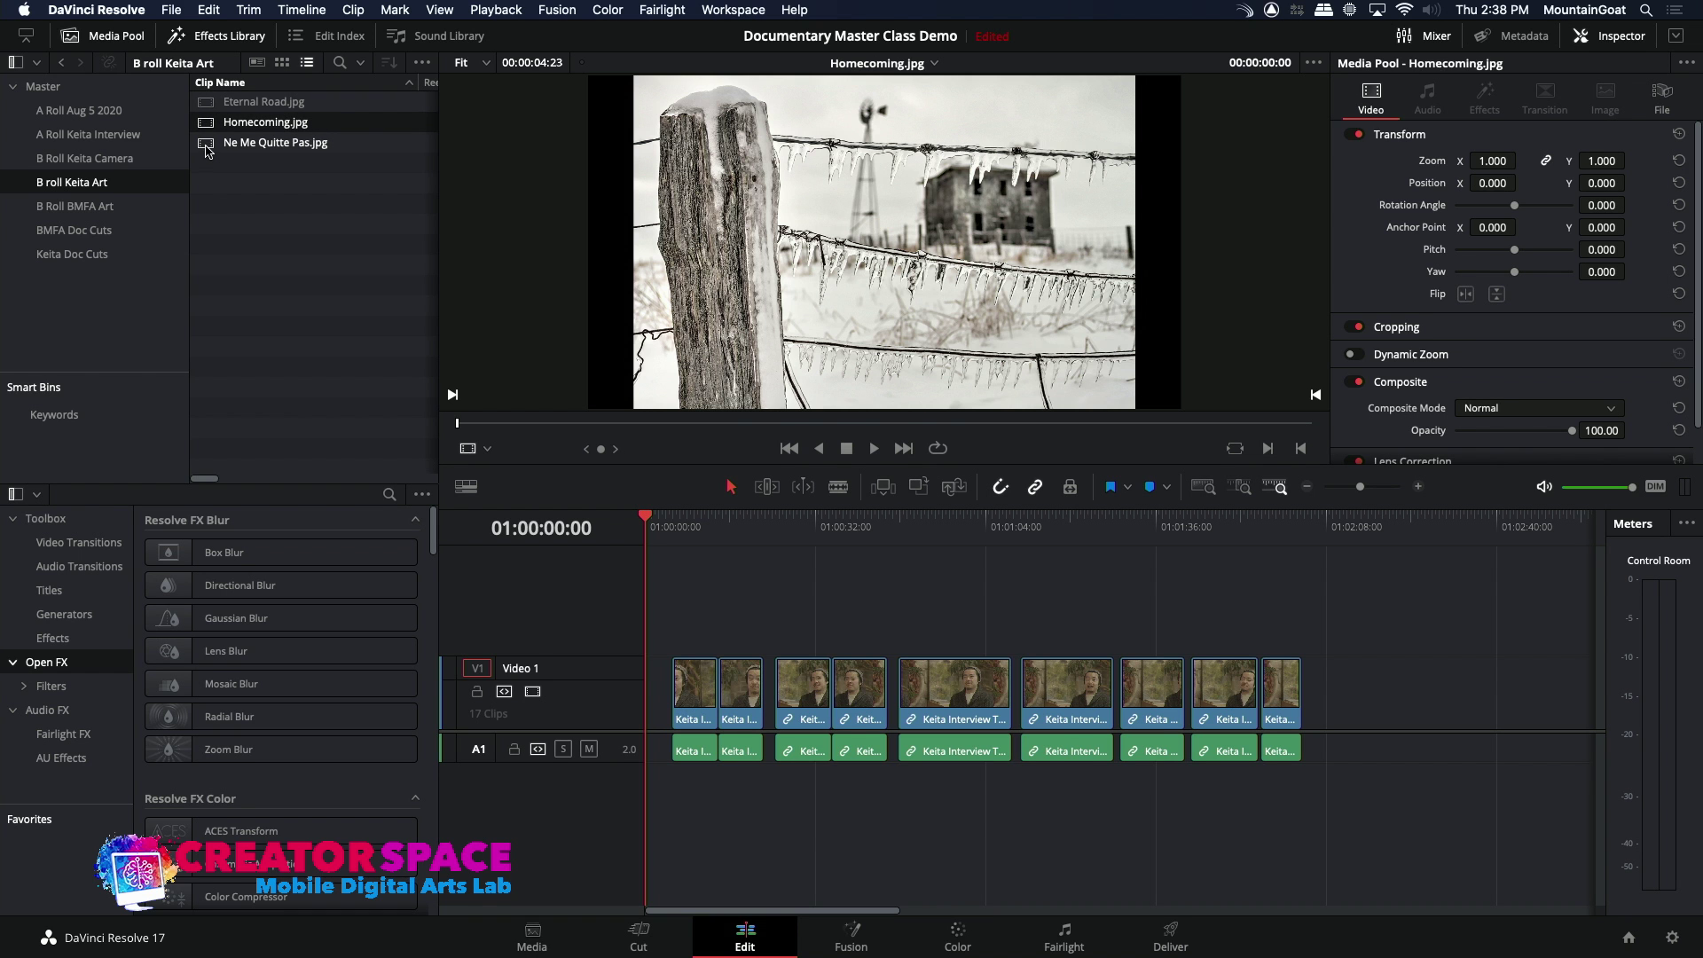
- Preview Ne Me Quitte Pas.jpg from the B roll Keita Art bin and add a second video track above the interview
click(206, 146)
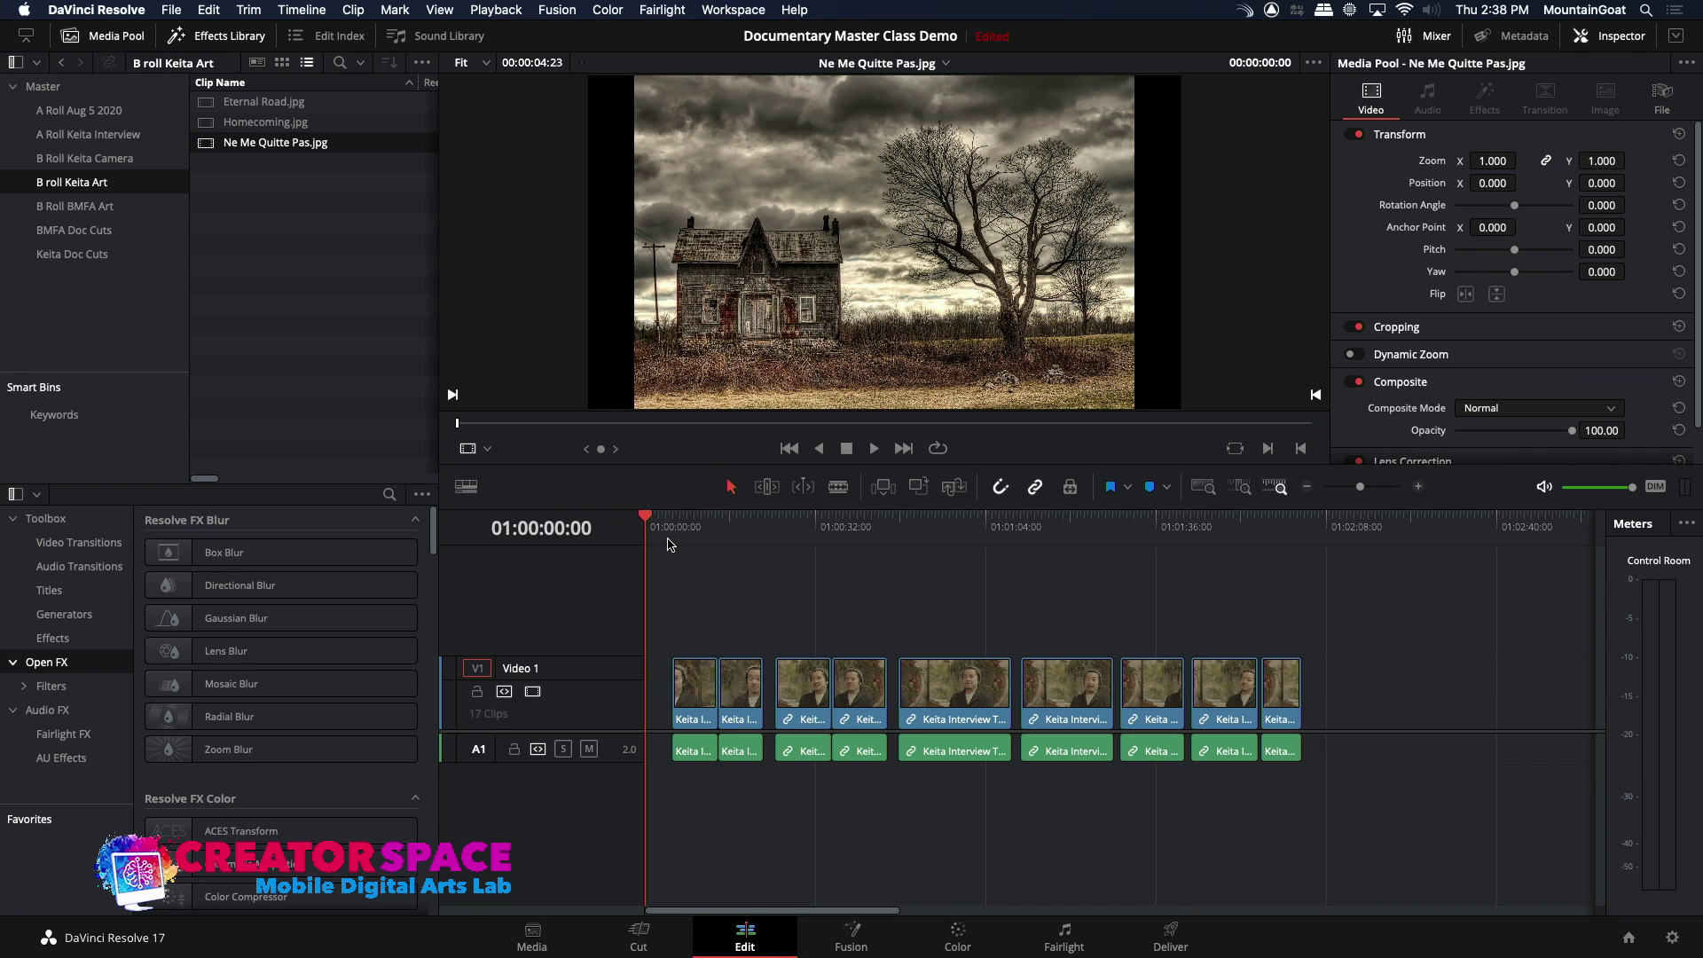
right_click(568, 634)
click(609, 639)
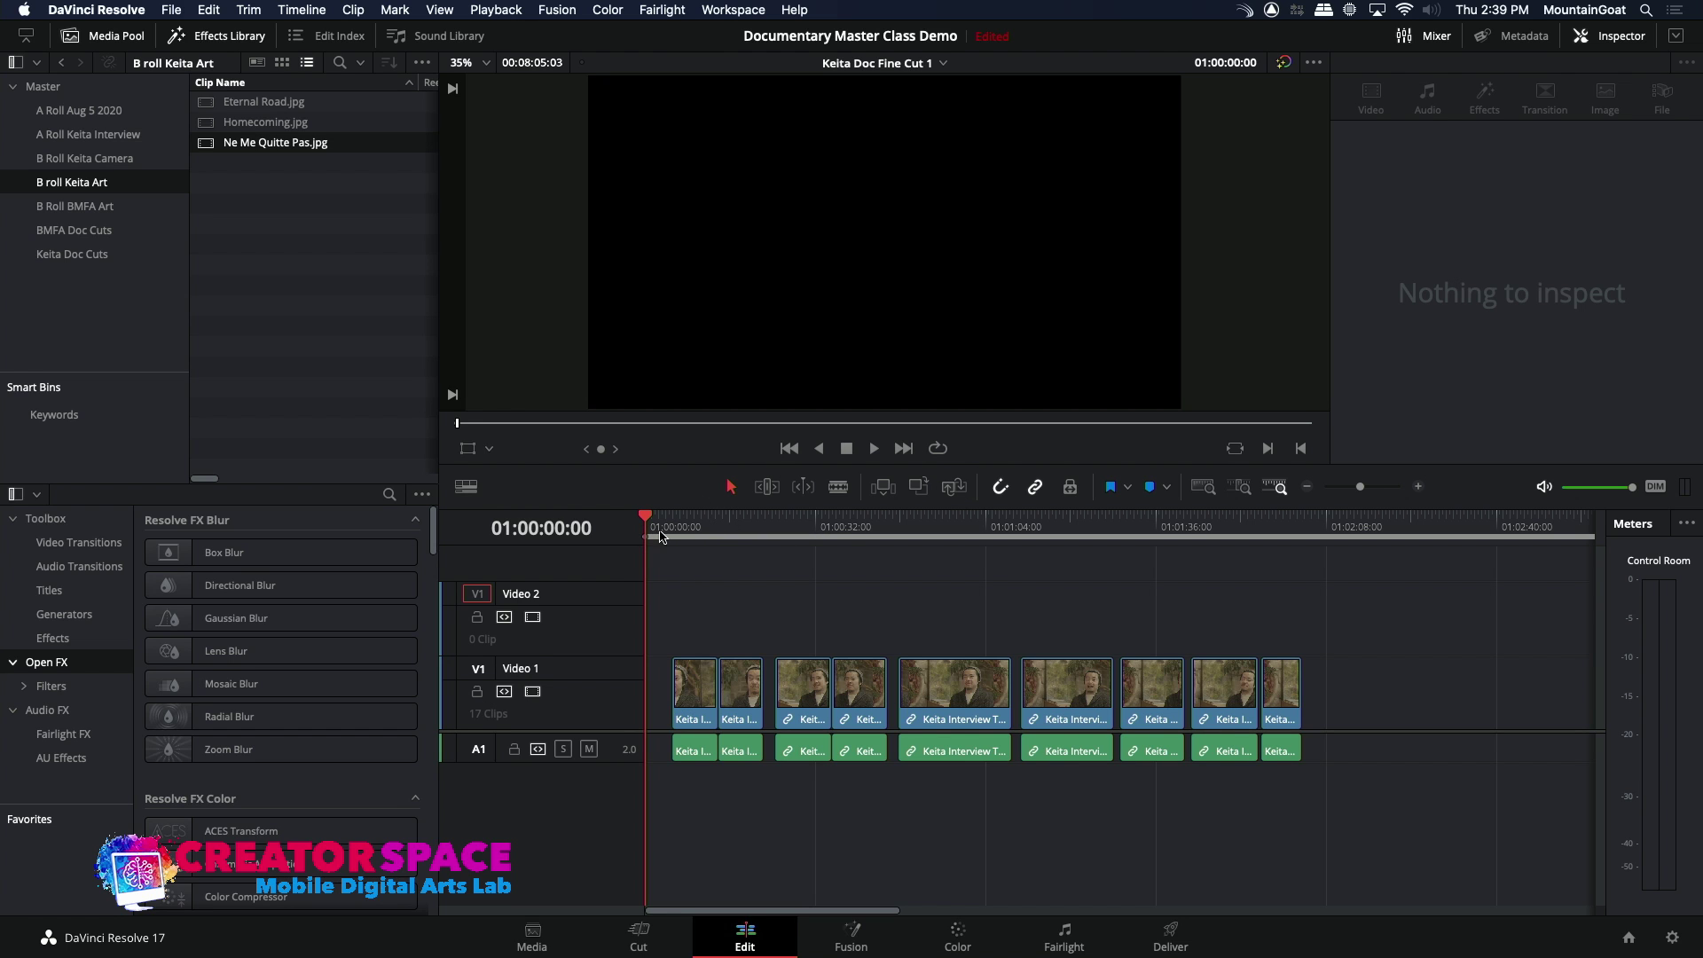
- Play the opening interview, mark an out point at 01:00:17:05, and overwrite Ne Me Quitte Pas.jpg onto Video 2 at the timeline's start
drag(674, 533, 719, 537)
key(space)
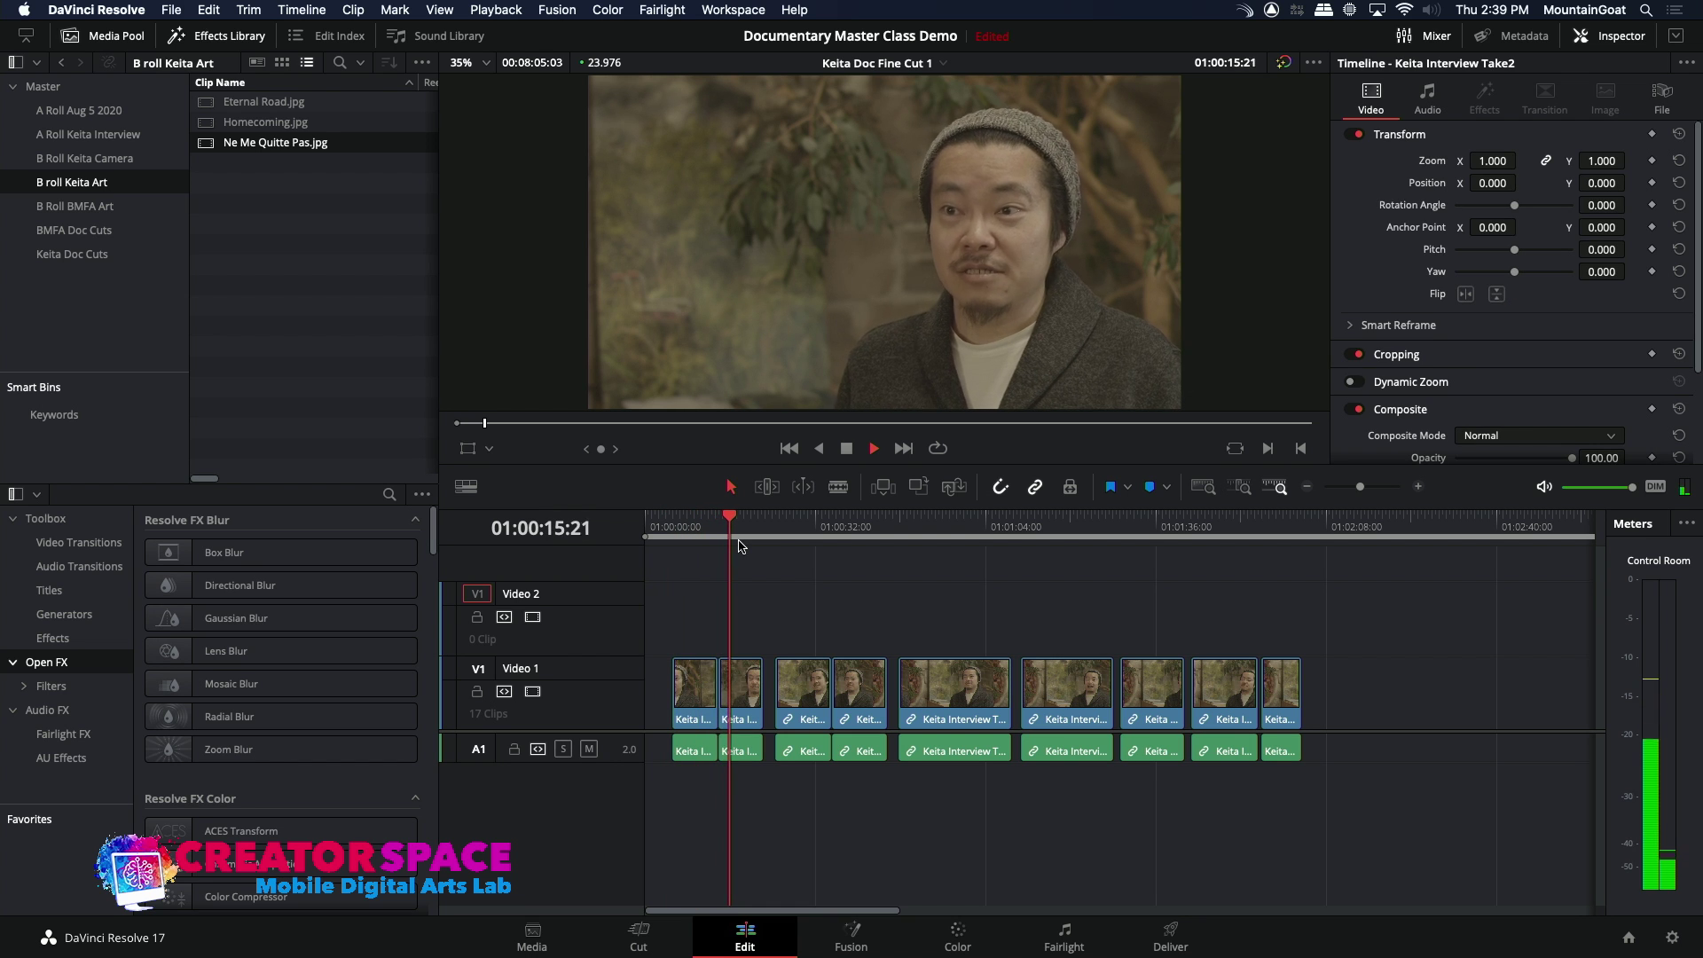
key(space)
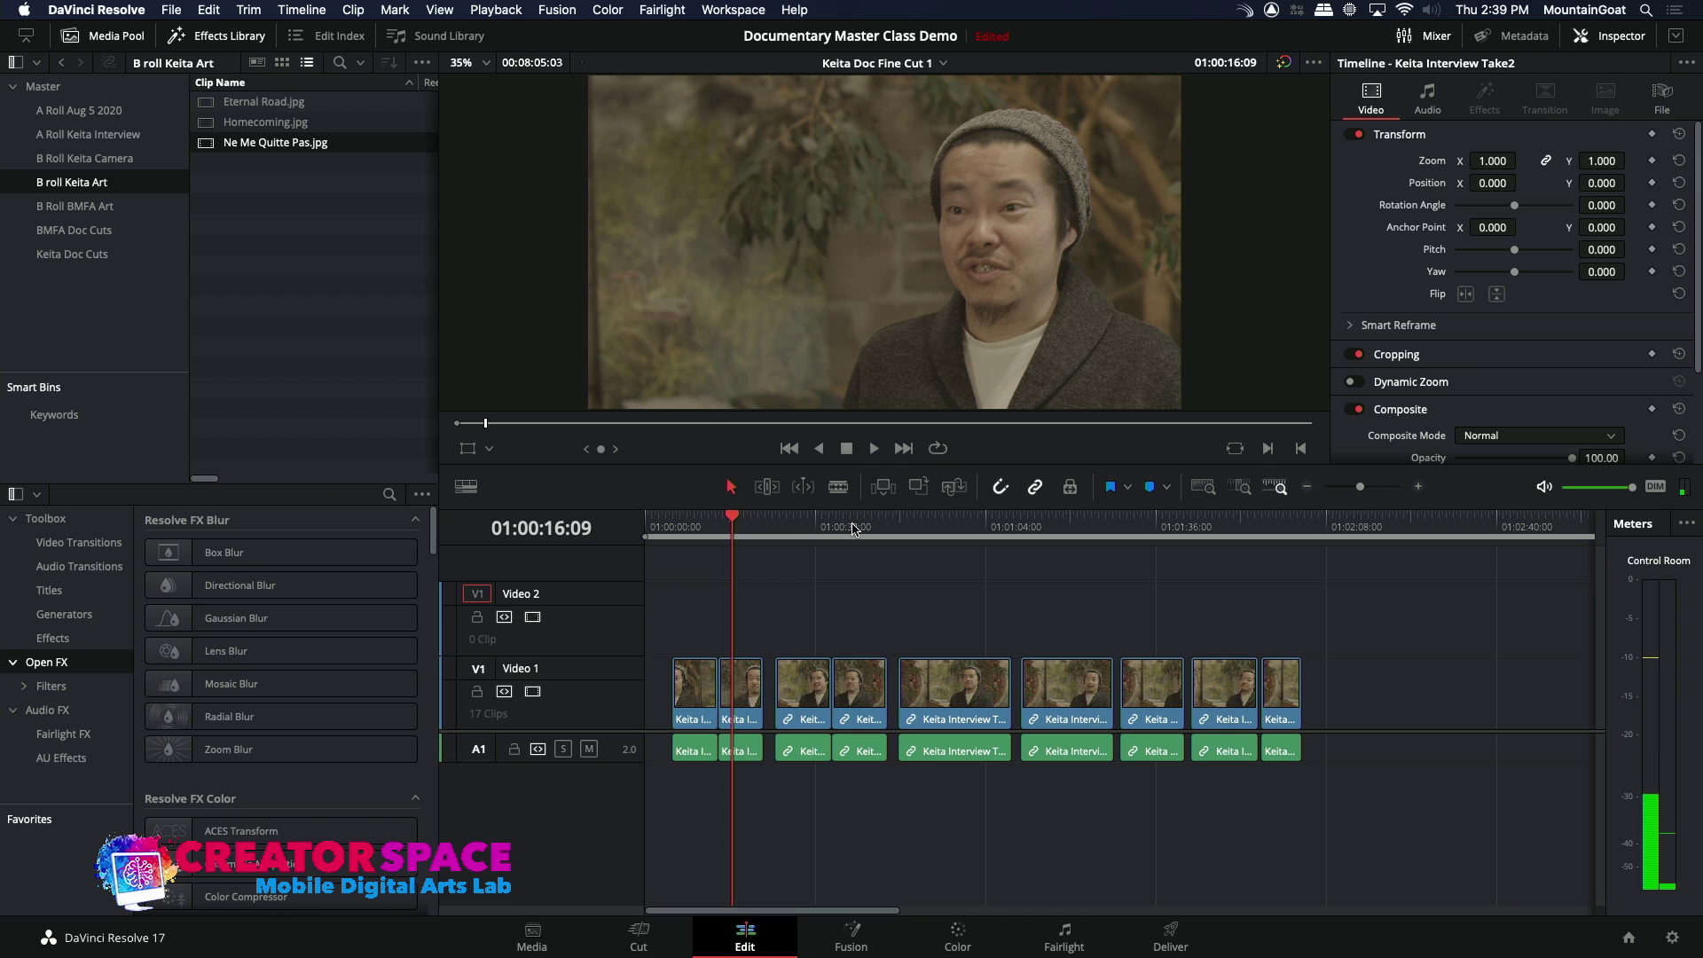
key(space)
key(space)
key(o)
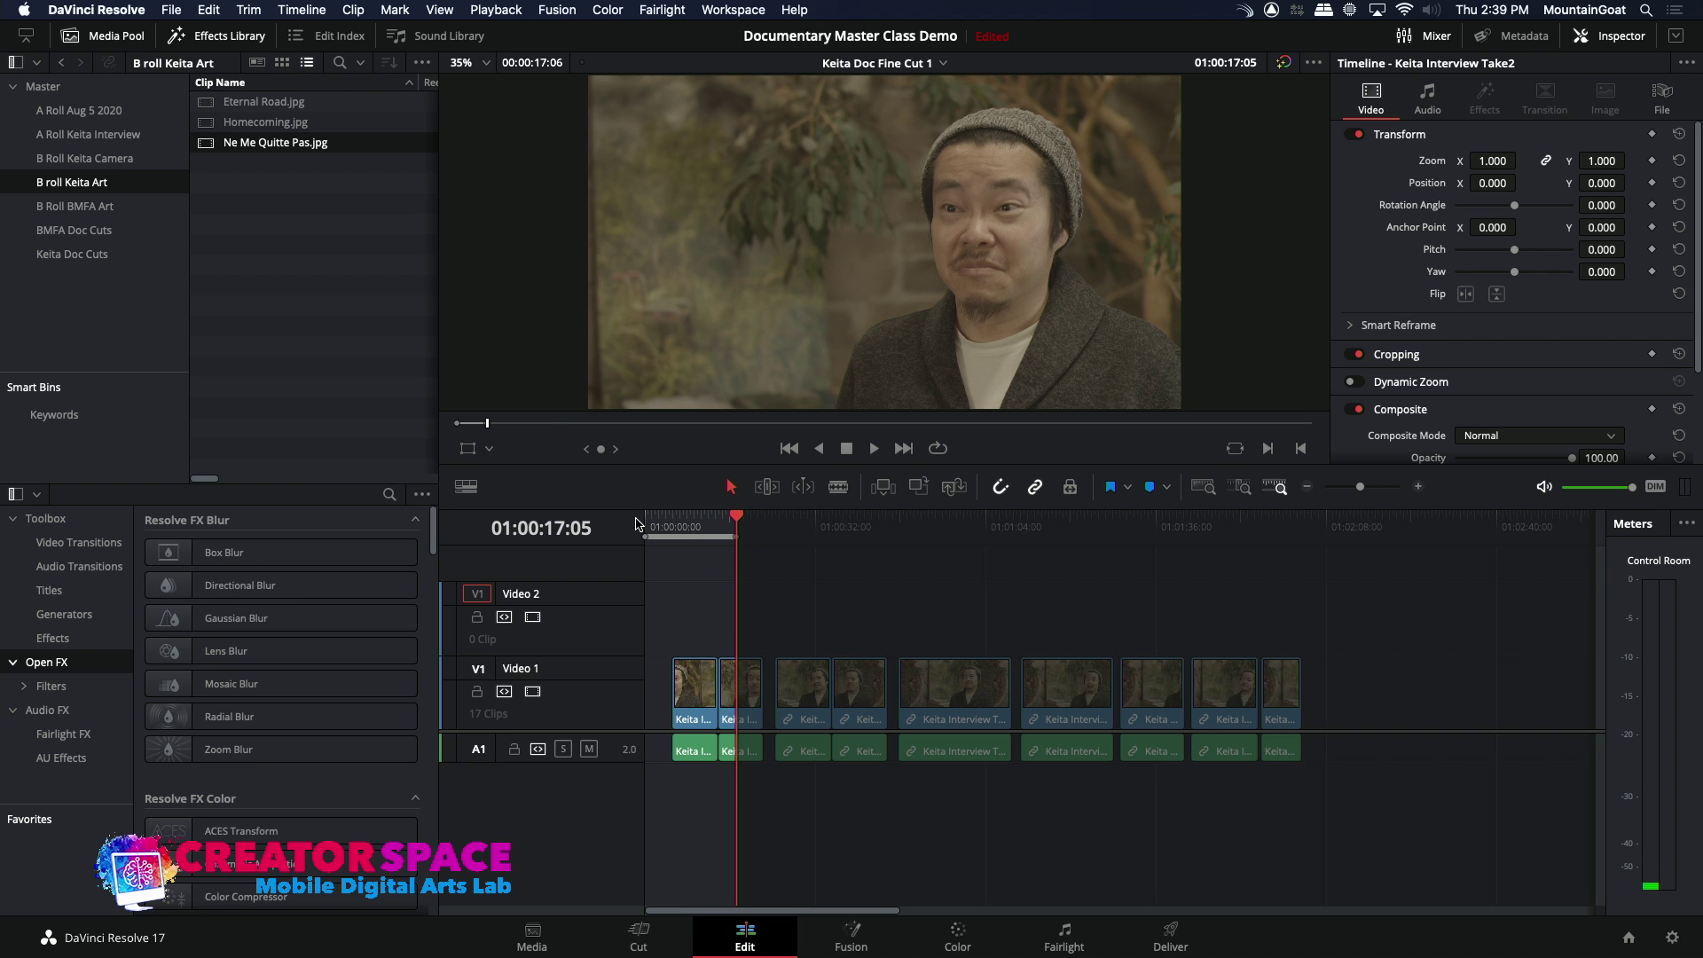
double_click(202, 147)
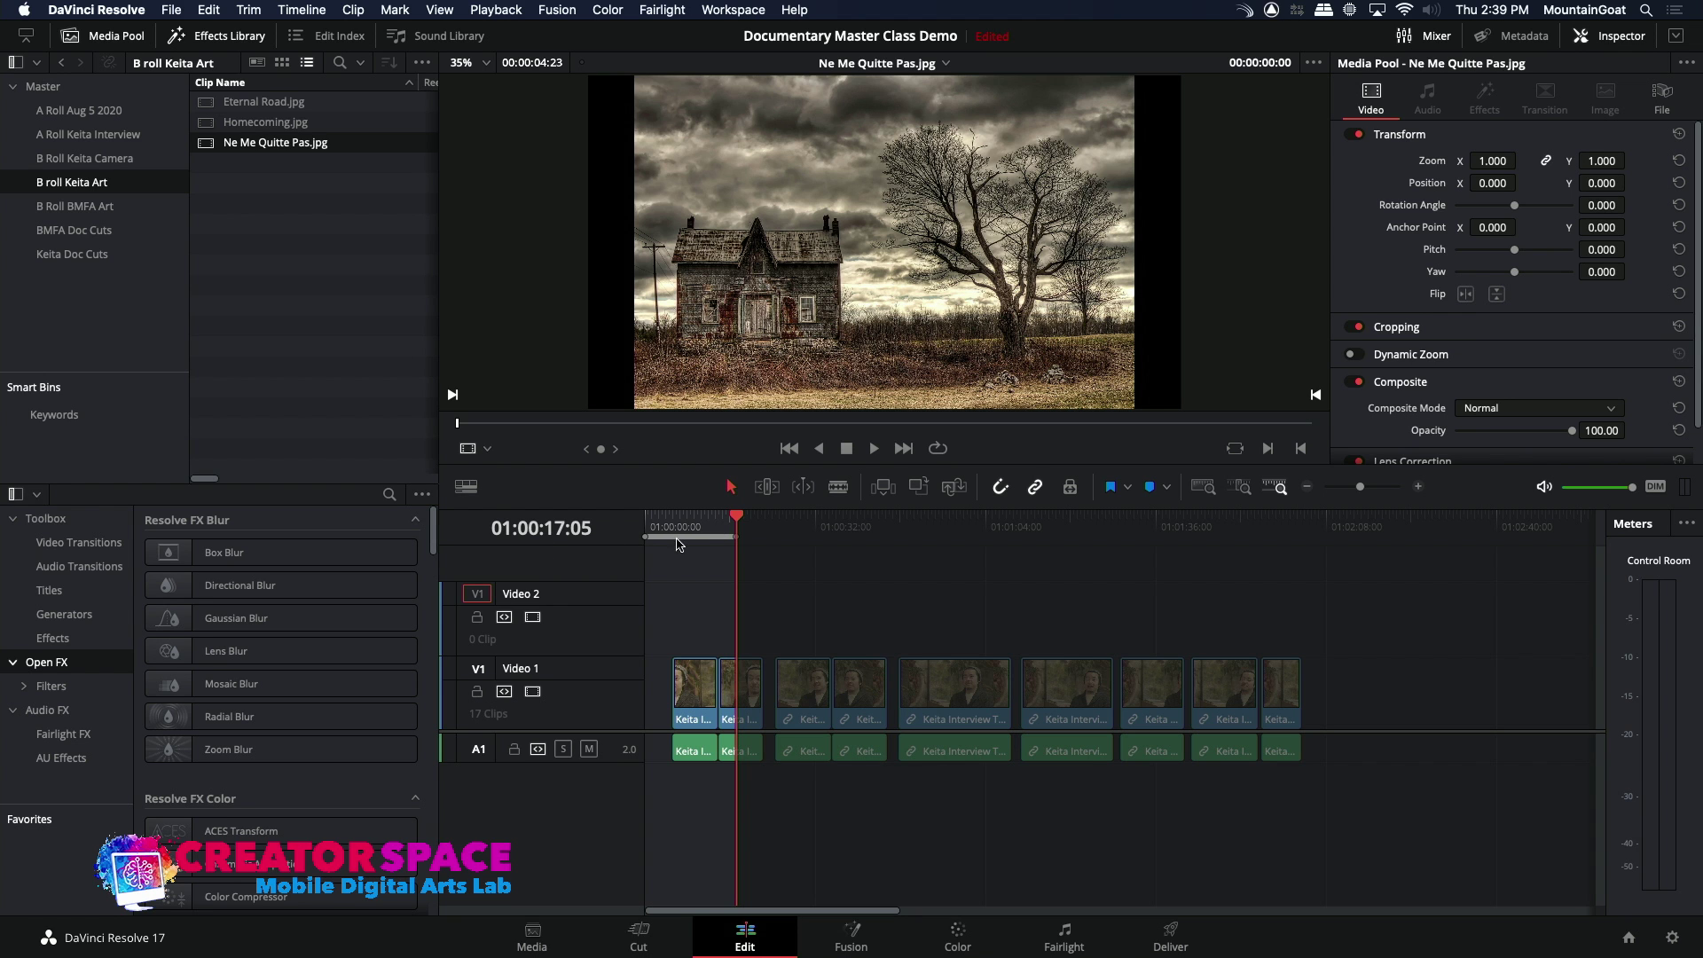
click(919, 487)
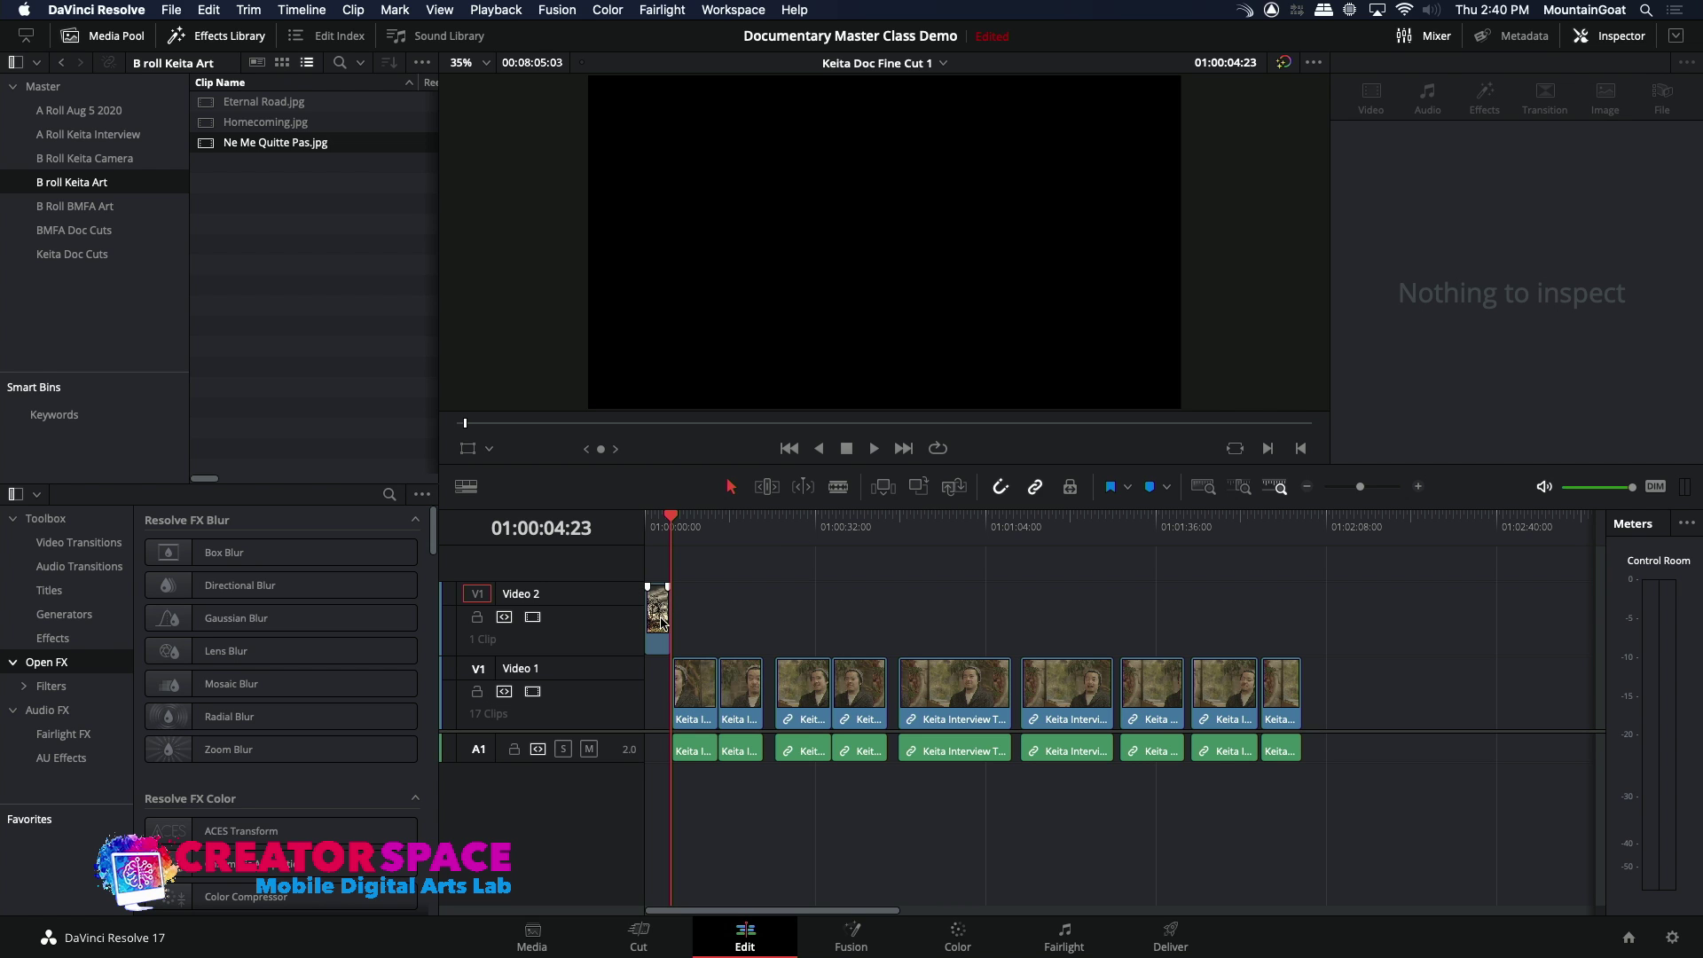
- Extend Ne Me Quitte Pas.jpg on Video 2 to about 01:00:16:22, and play the sequence from its start
drag(676, 623, 727, 631)
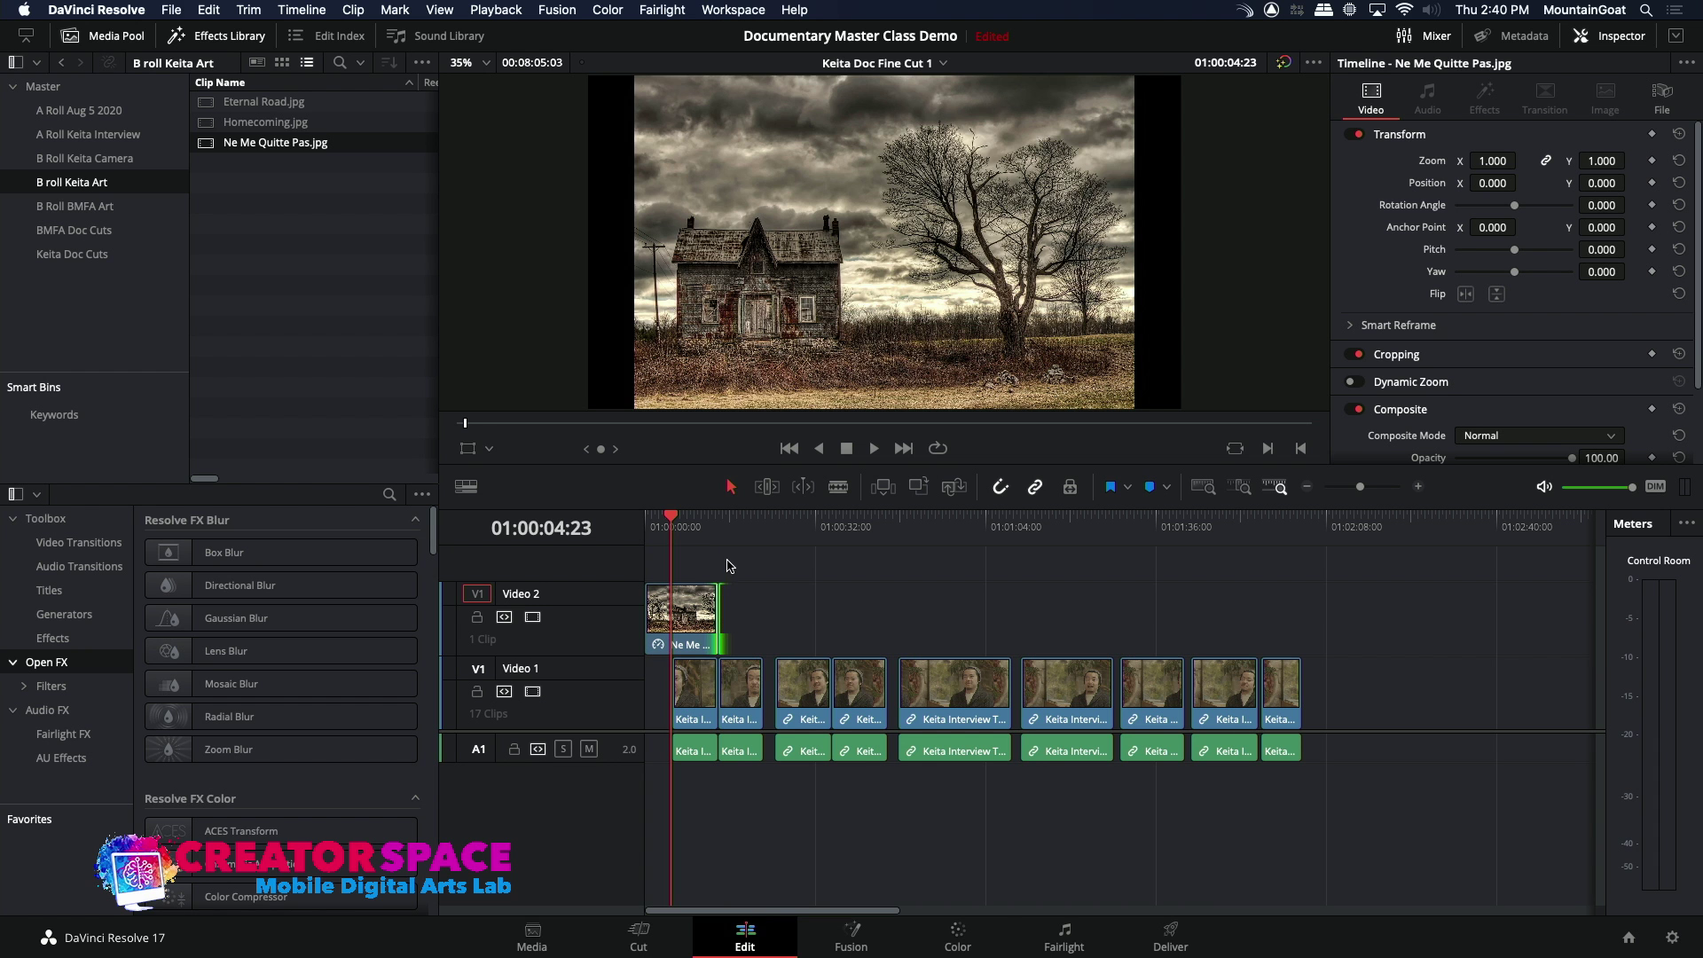
click(729, 533)
key(space)
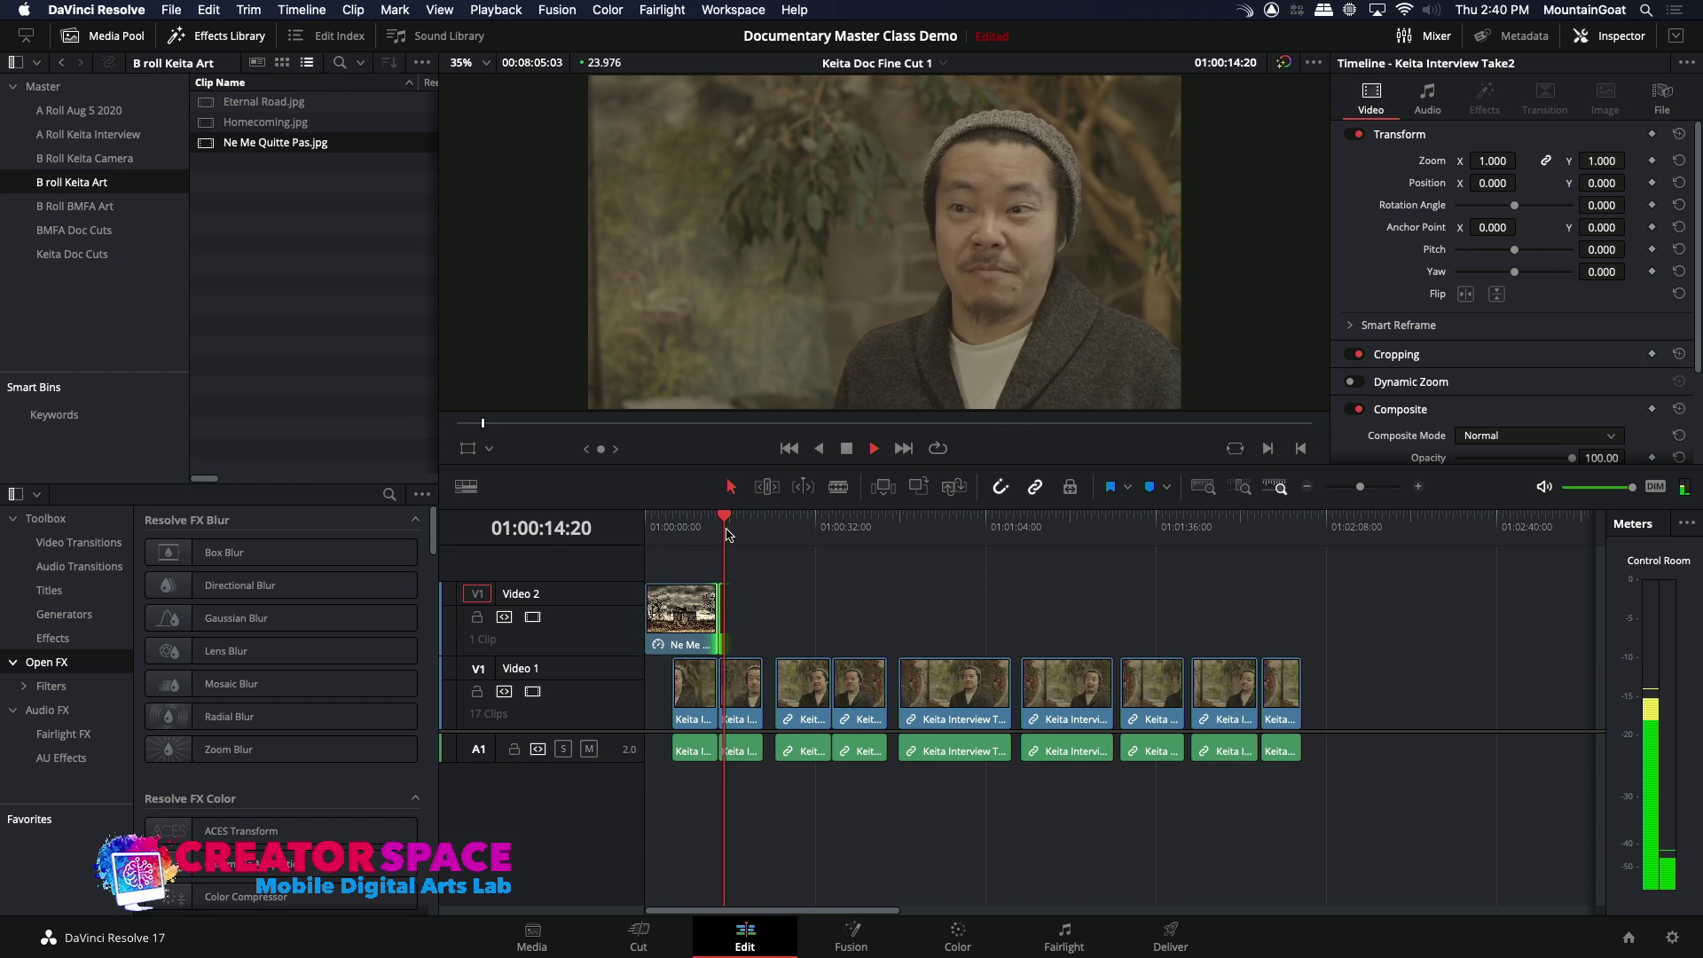
key(space)
drag(723, 629, 737, 630)
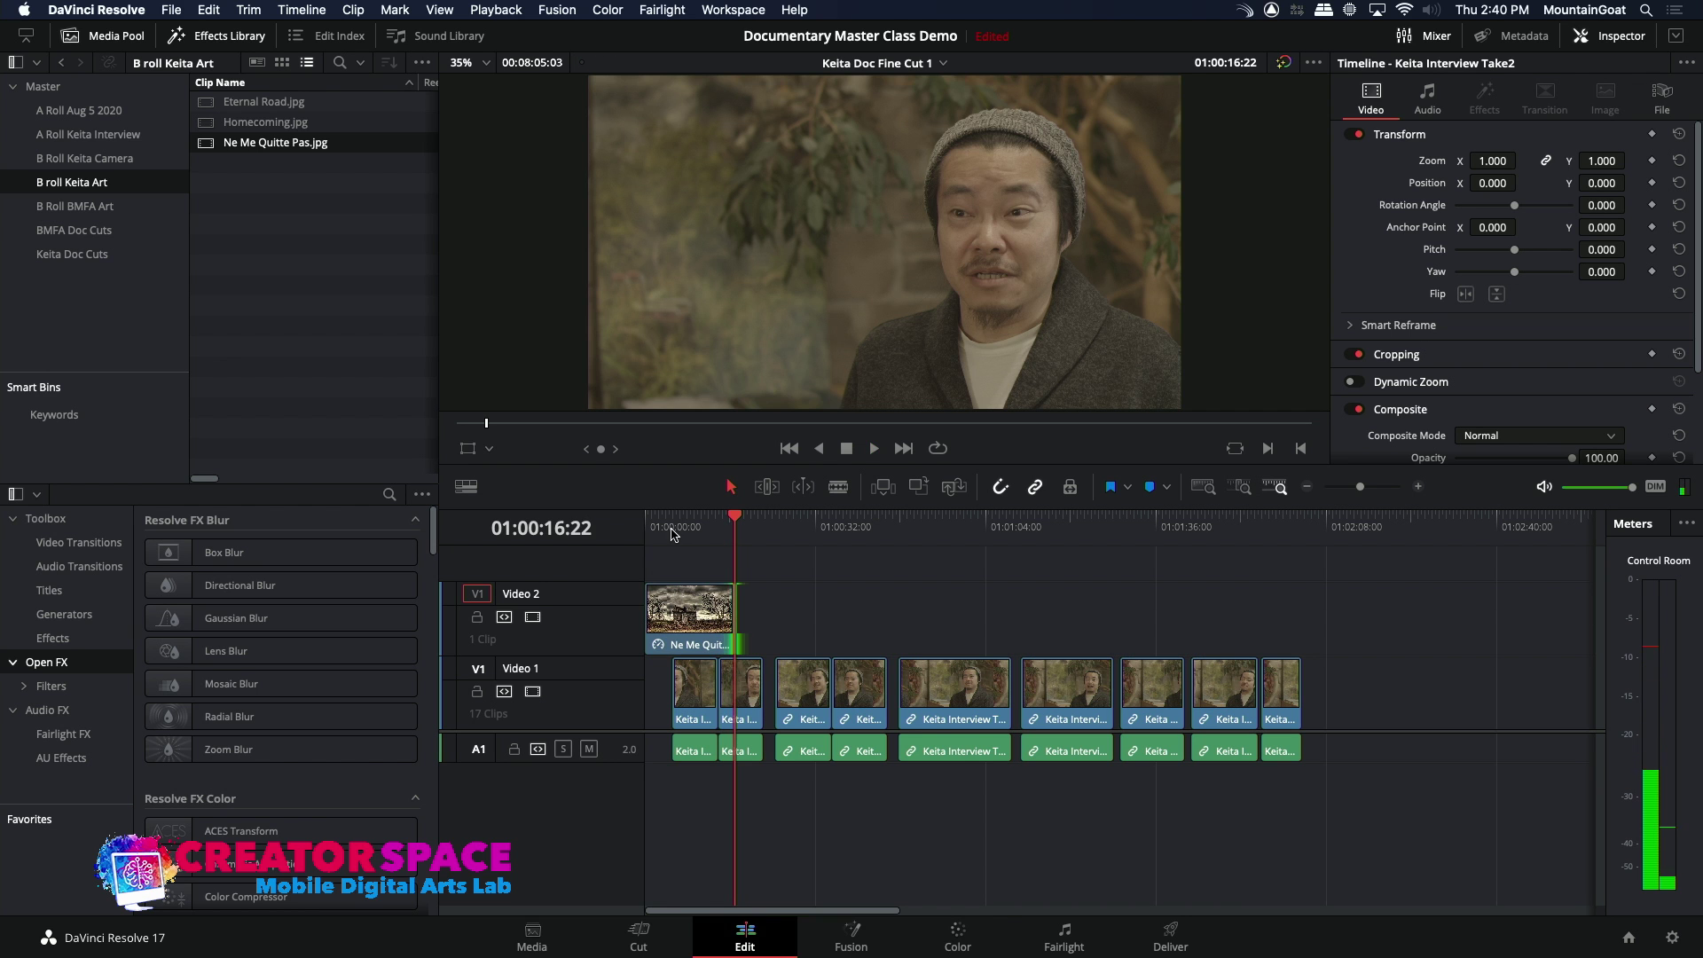
key(Home)
key(space)
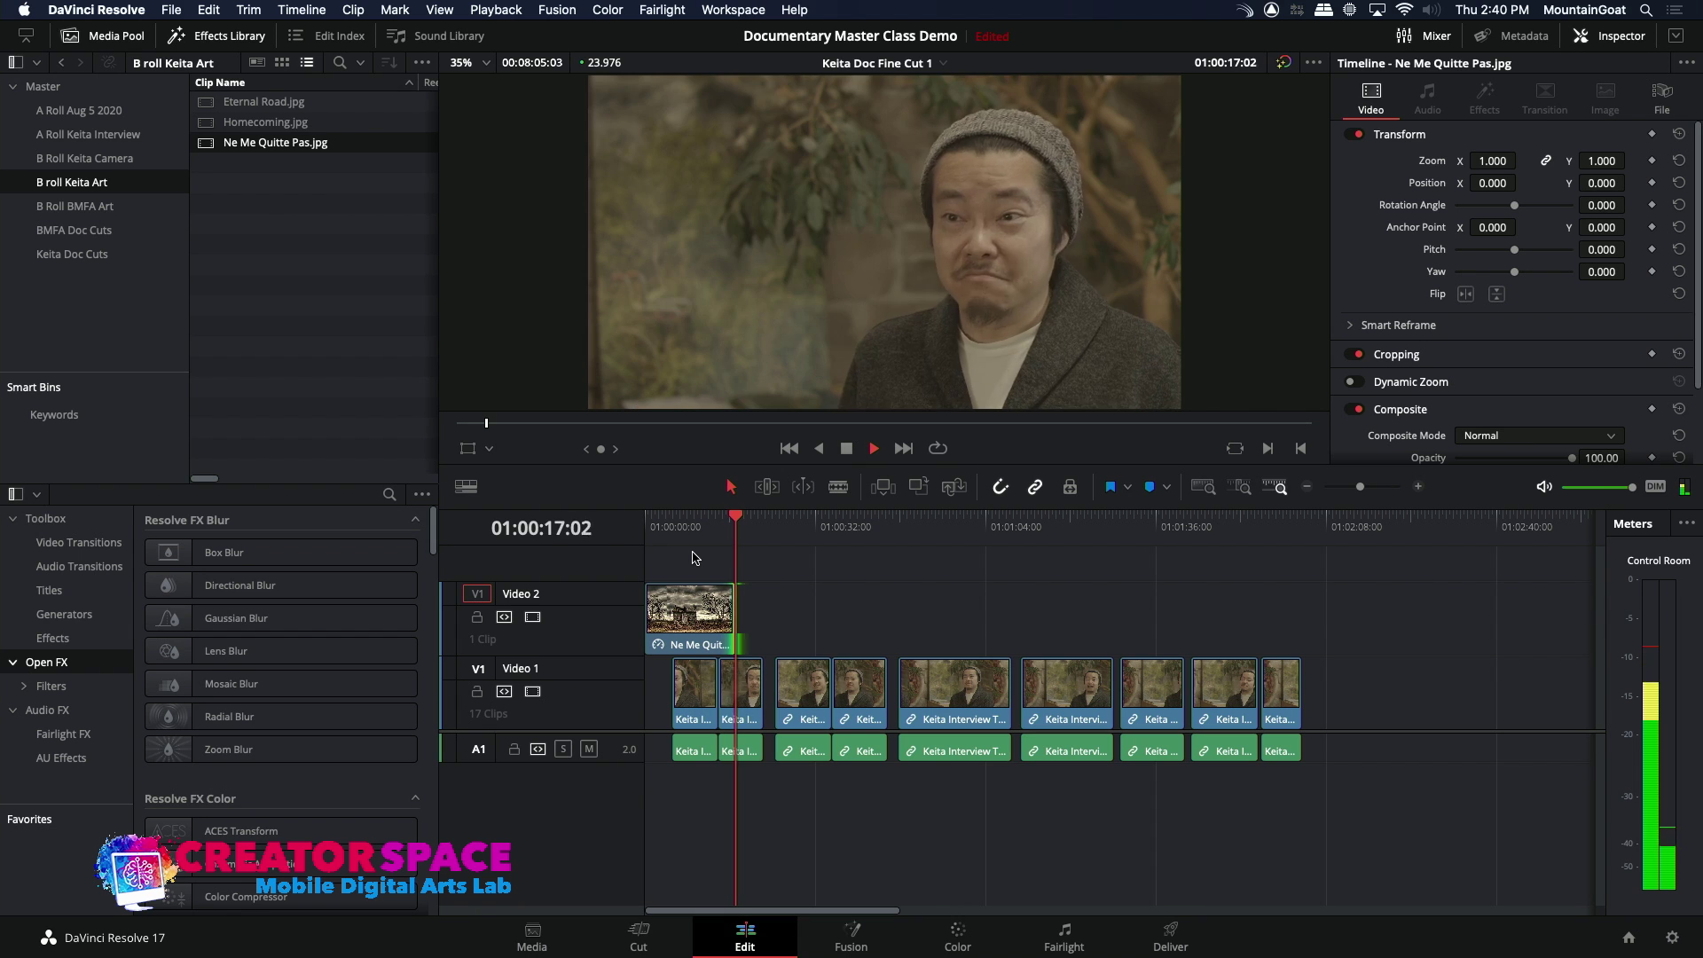
- Set the zoom of Ne Me Quitte Pas.jpg to 1.190, play the opening from the start, and park the playhead at 01:00:22:06
click(699, 522)
click(692, 608)
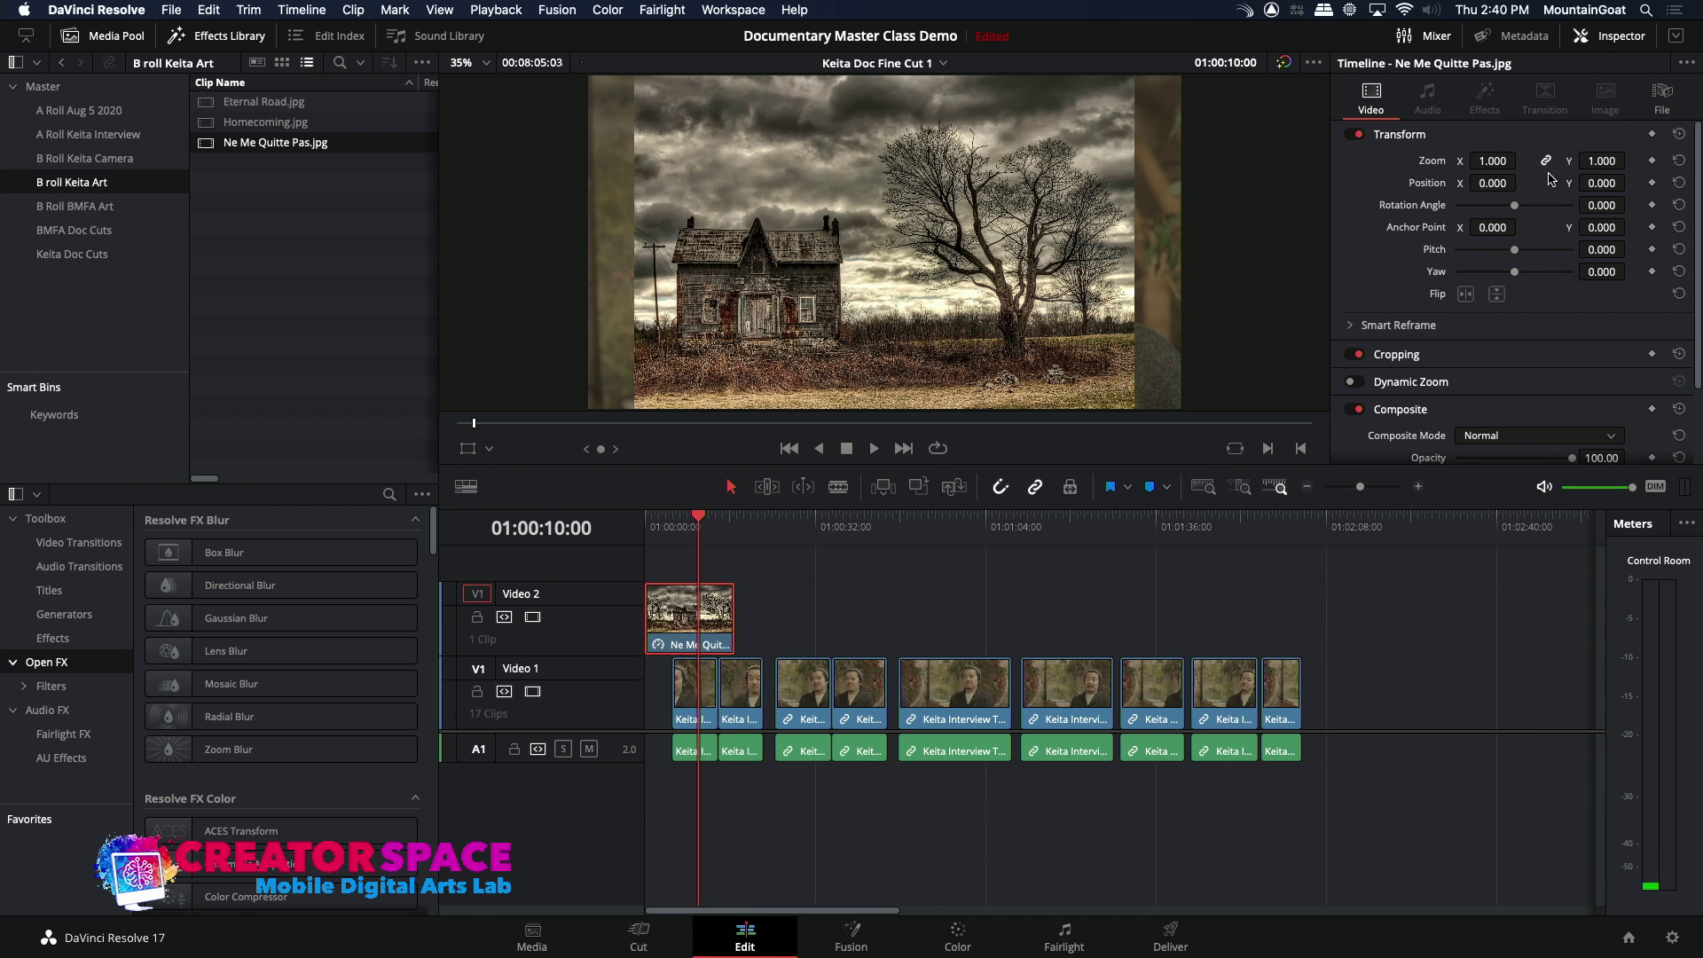
drag(1602, 161, 1630, 160)
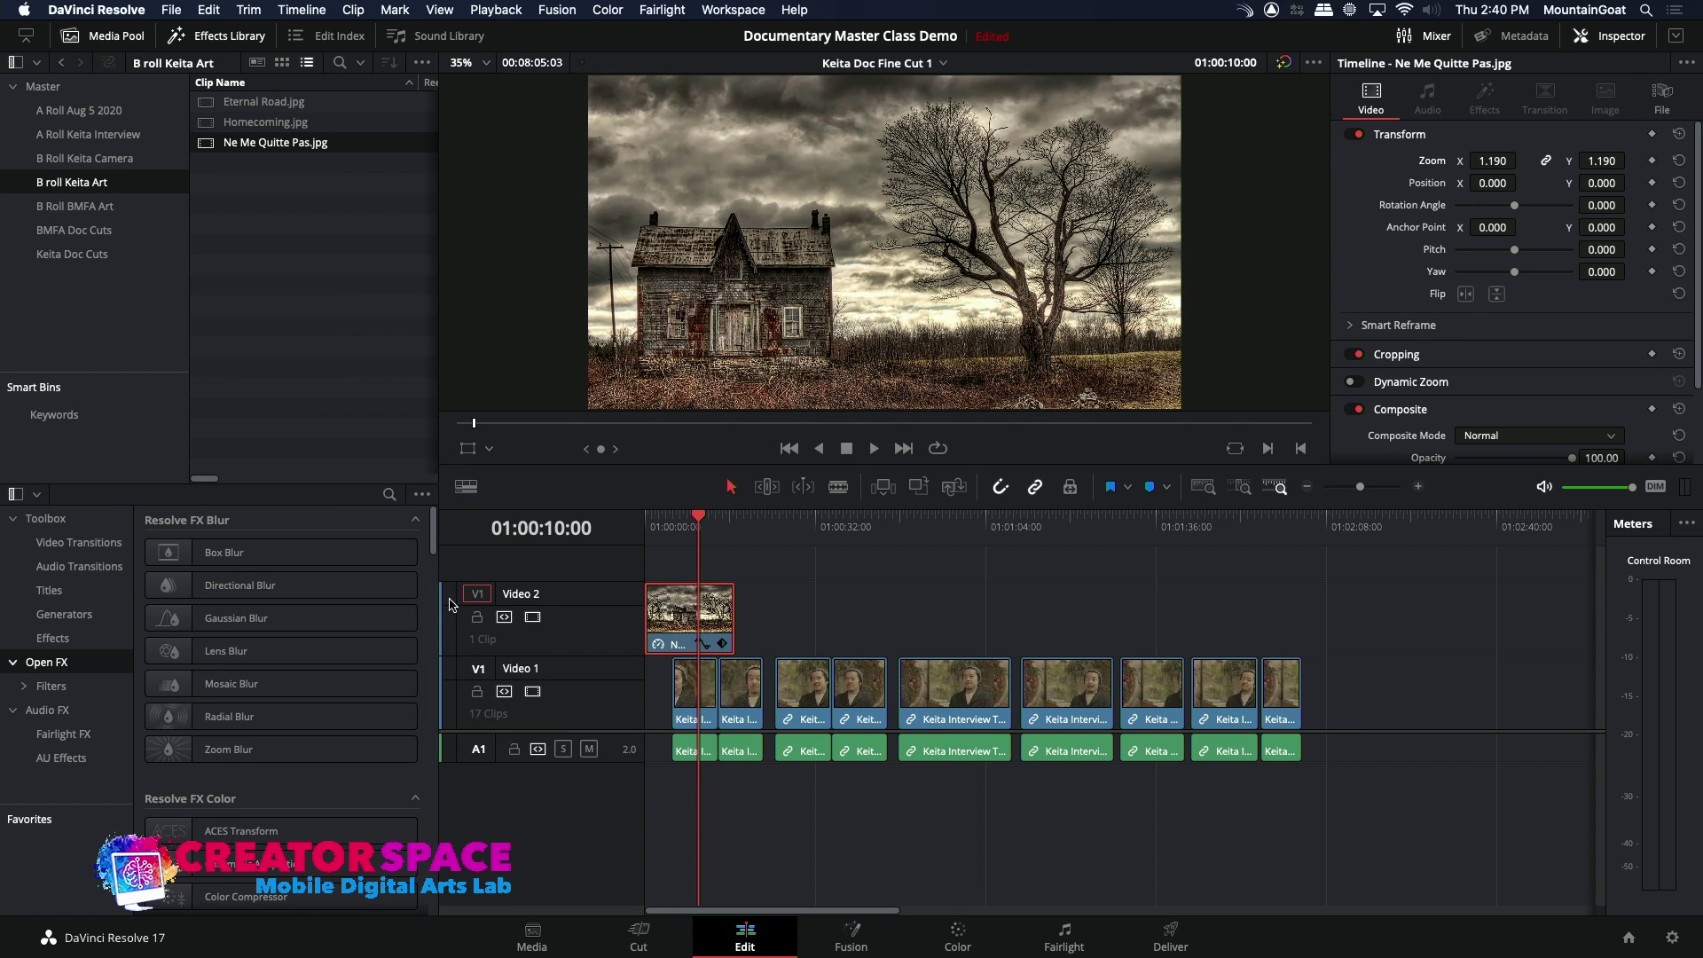
key(Home)
key(space)
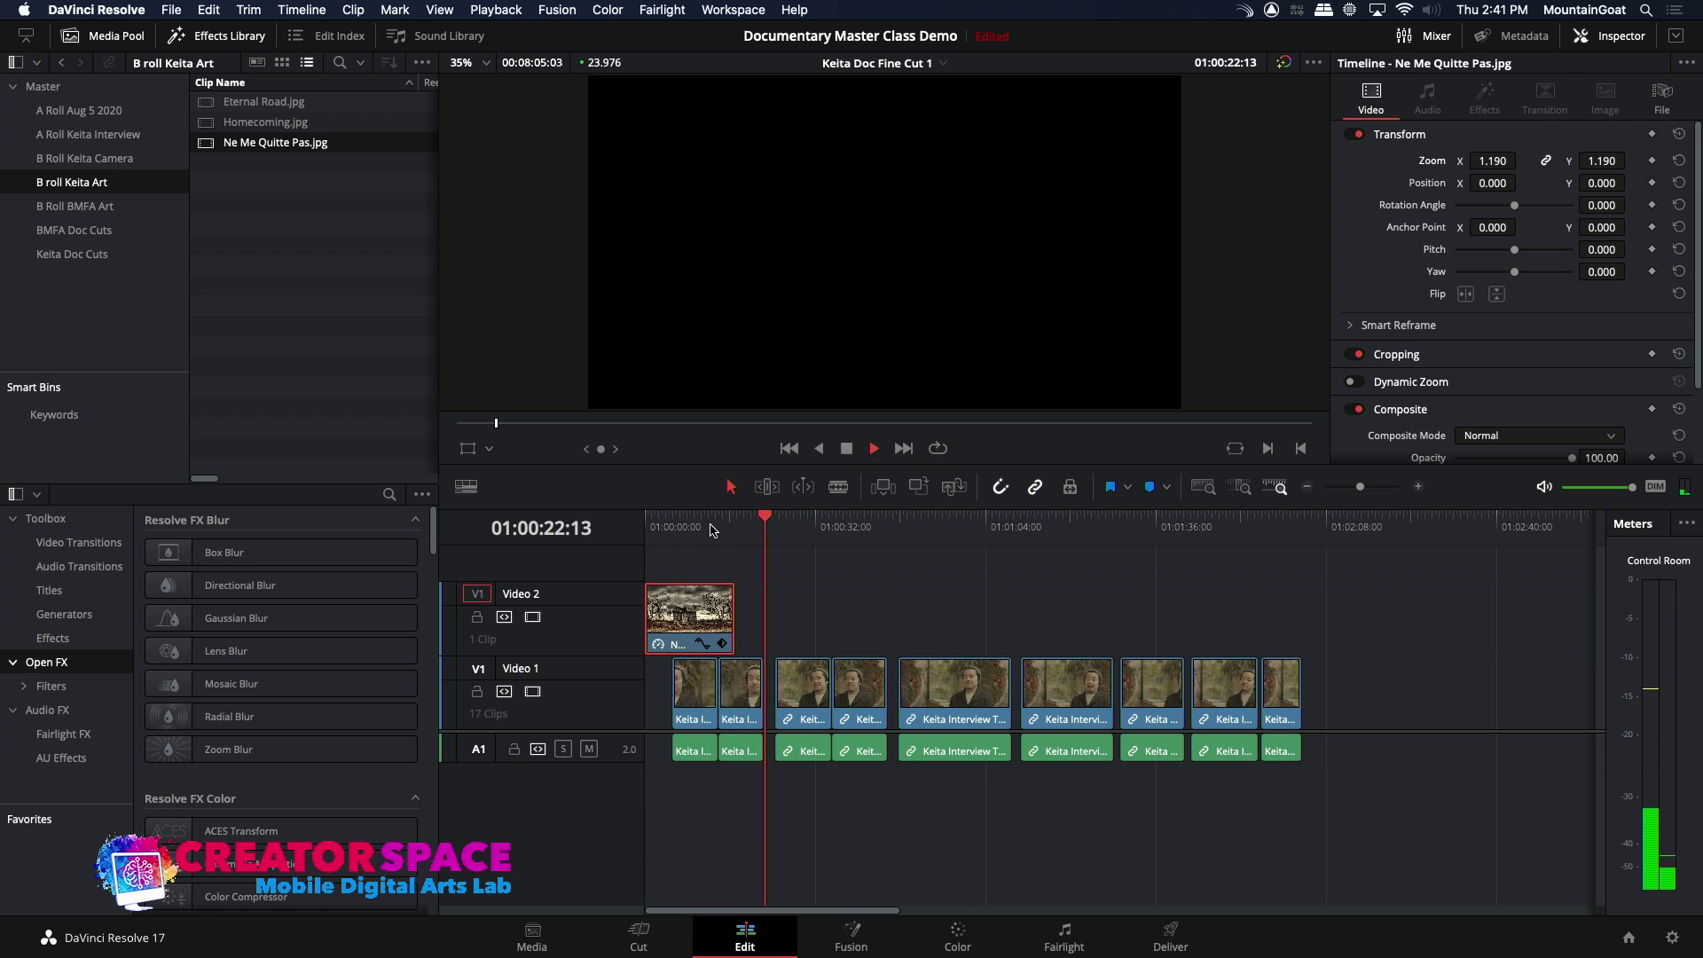
click(763, 527)
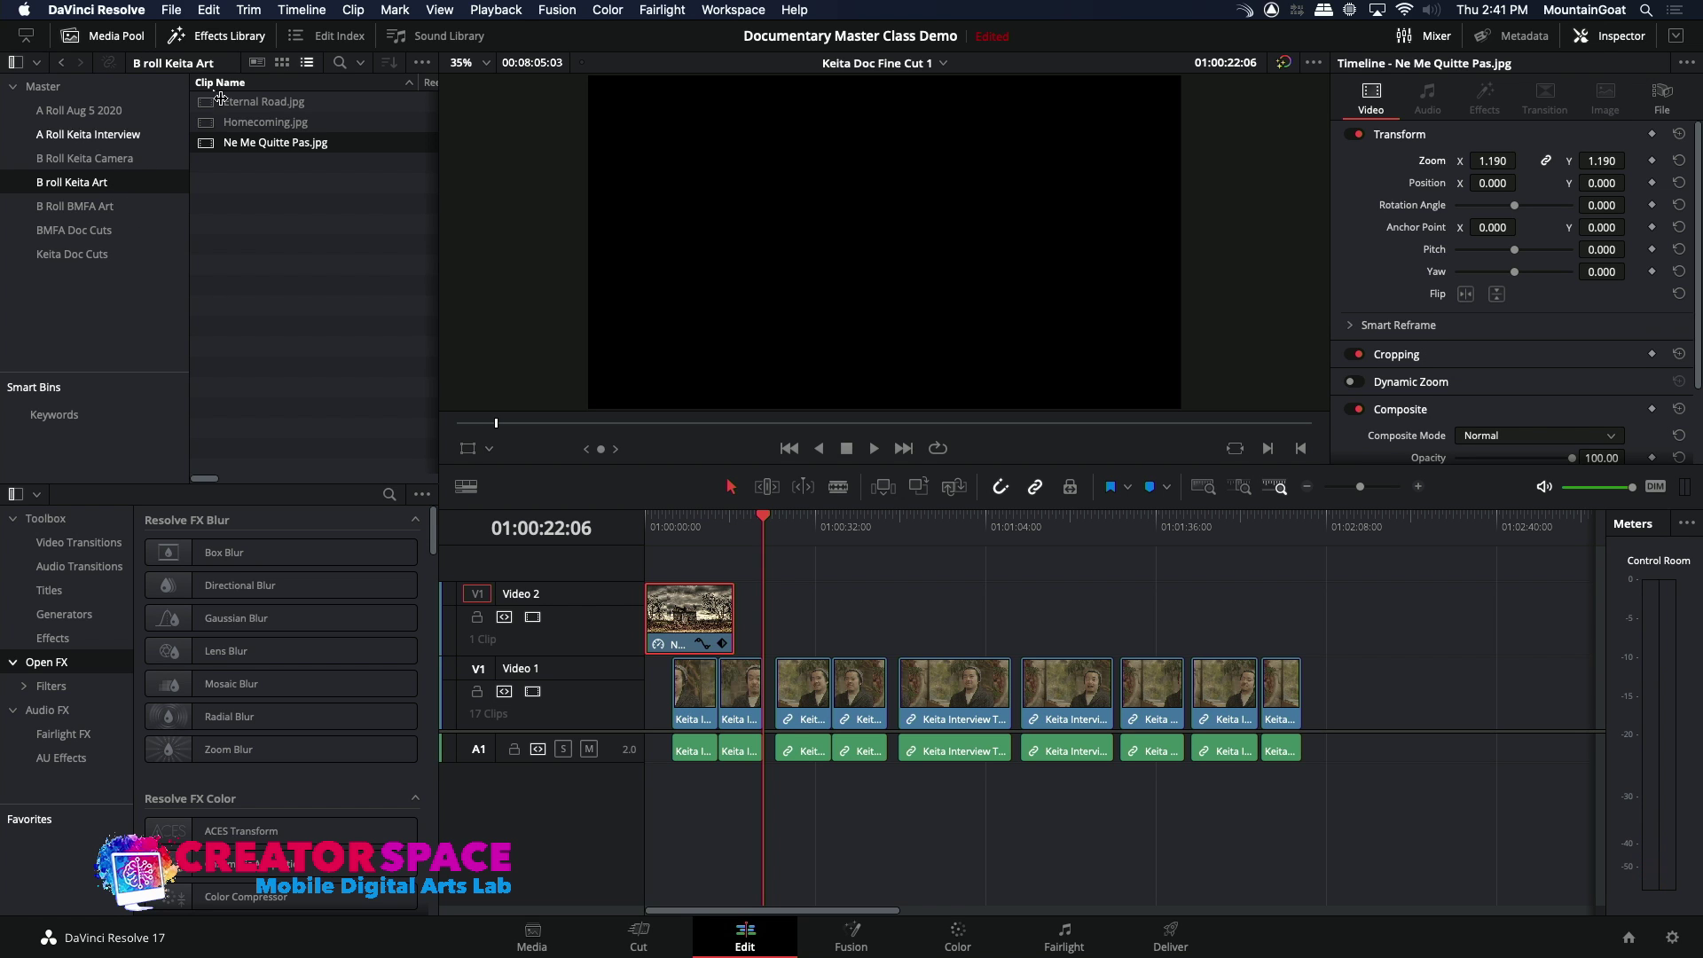
- Preview Keita with Camera TK2 and Keita B Roll with Camera Take1 from the B Roll Keita Camera bin
click(67, 159)
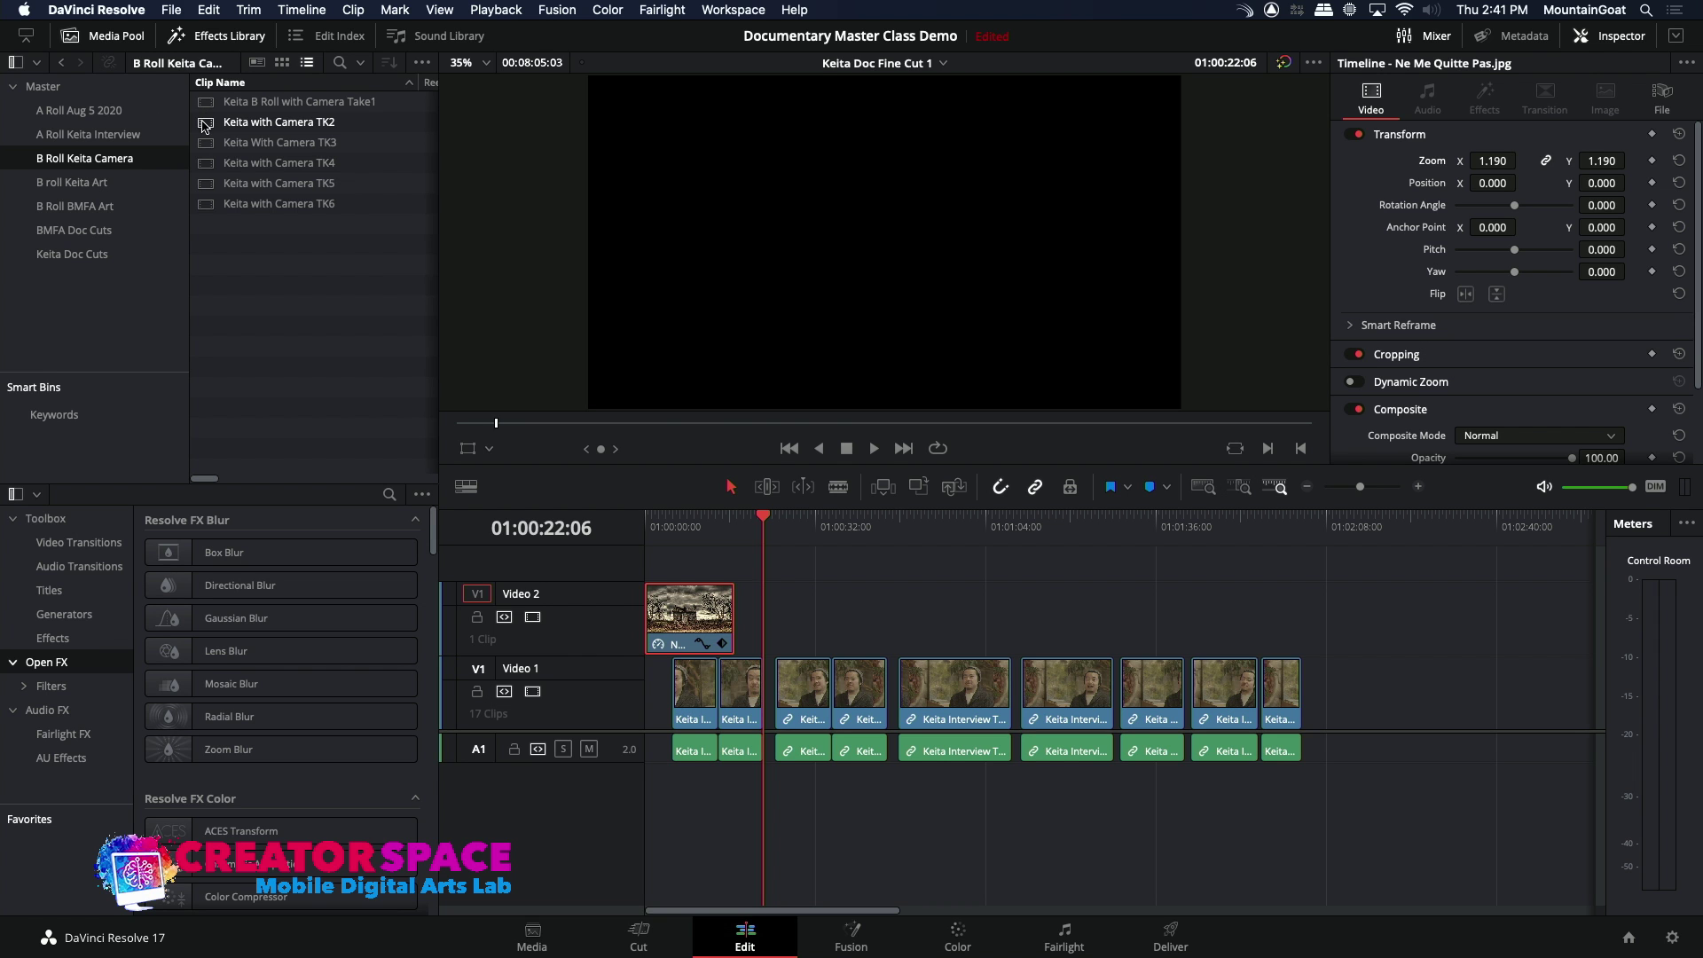
double_click(205, 124)
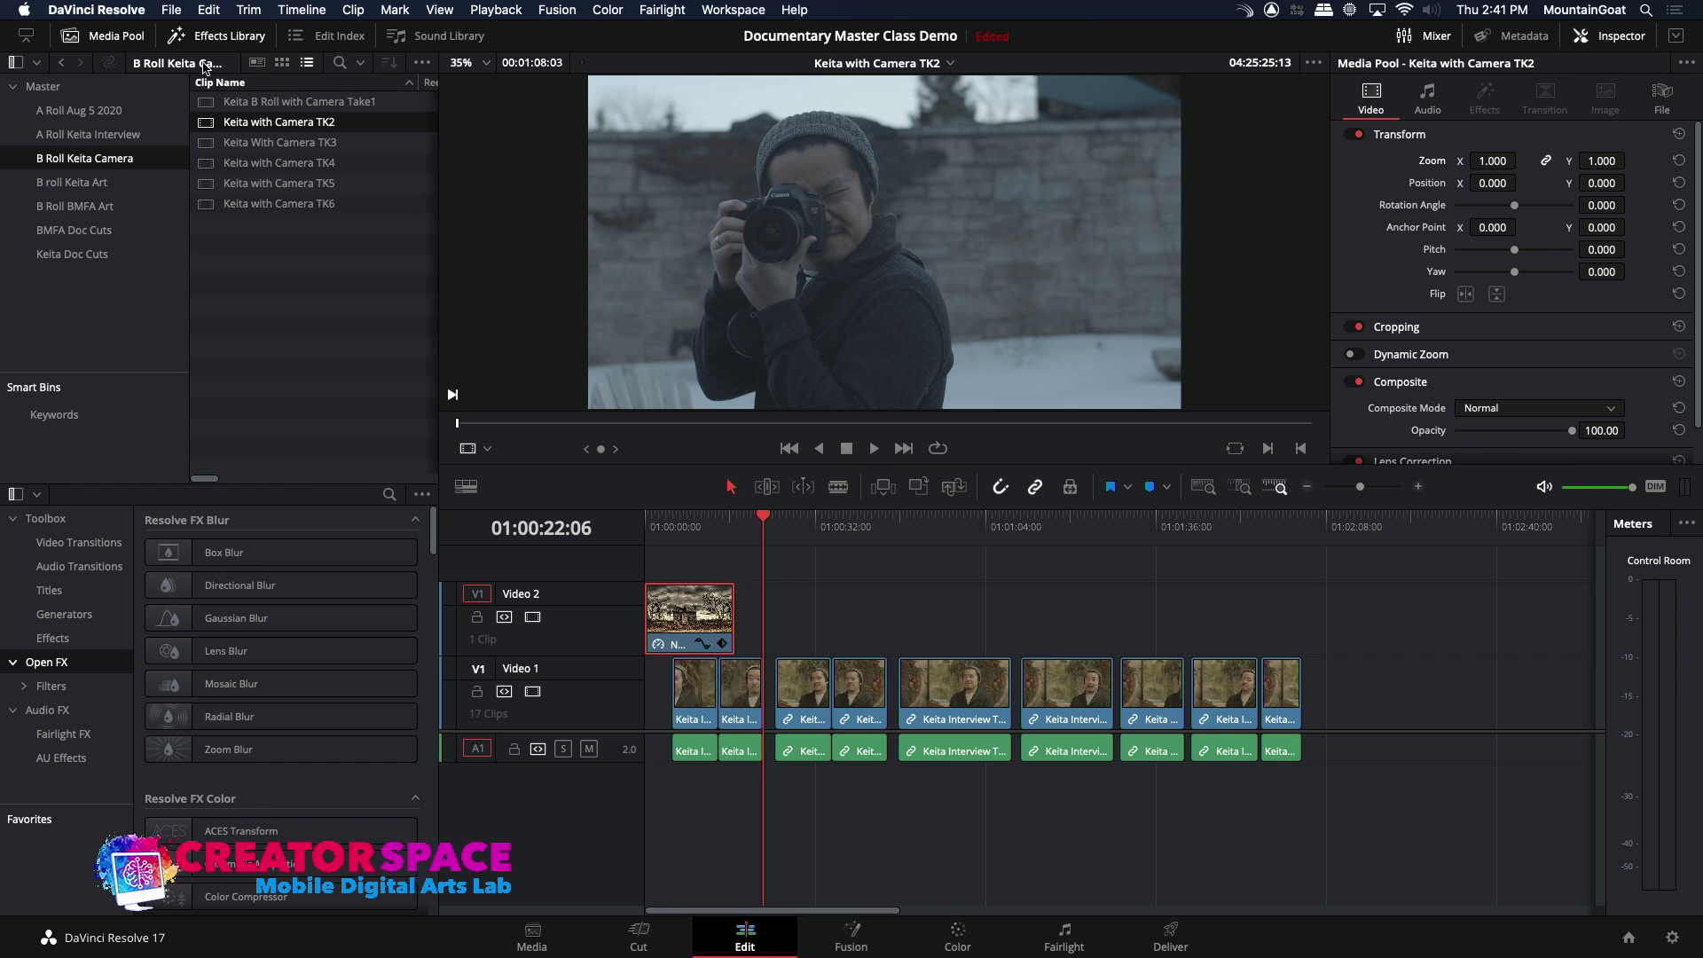
double_click(206, 101)
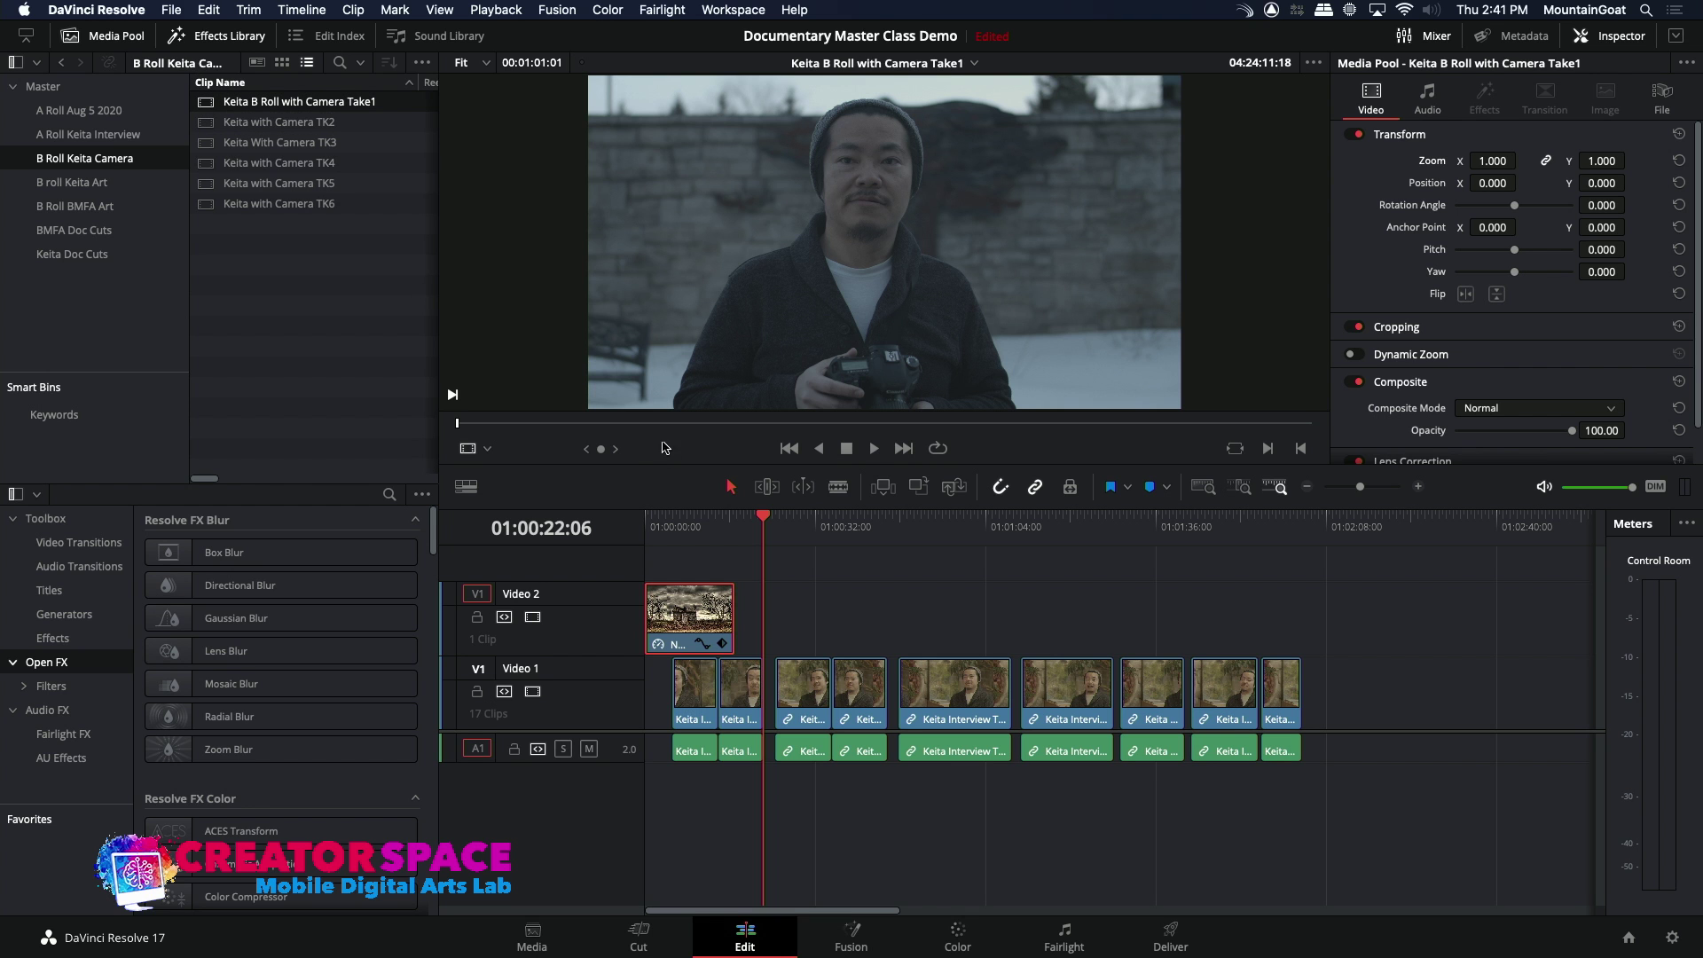
key(space)
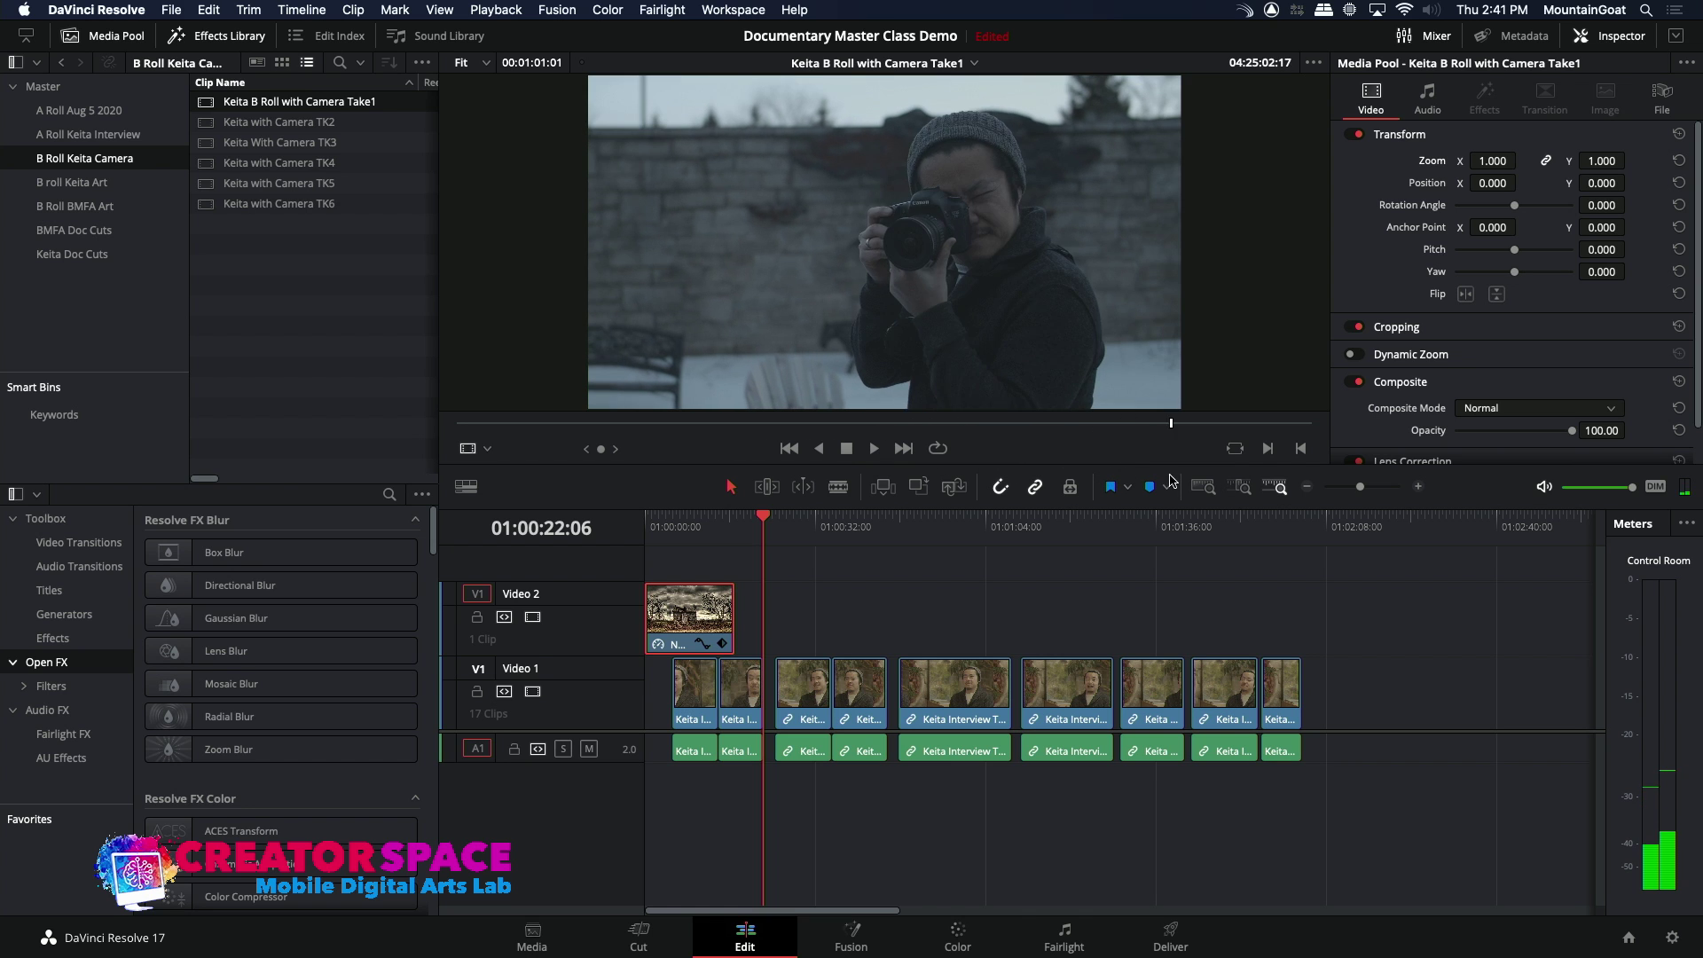
key(space)
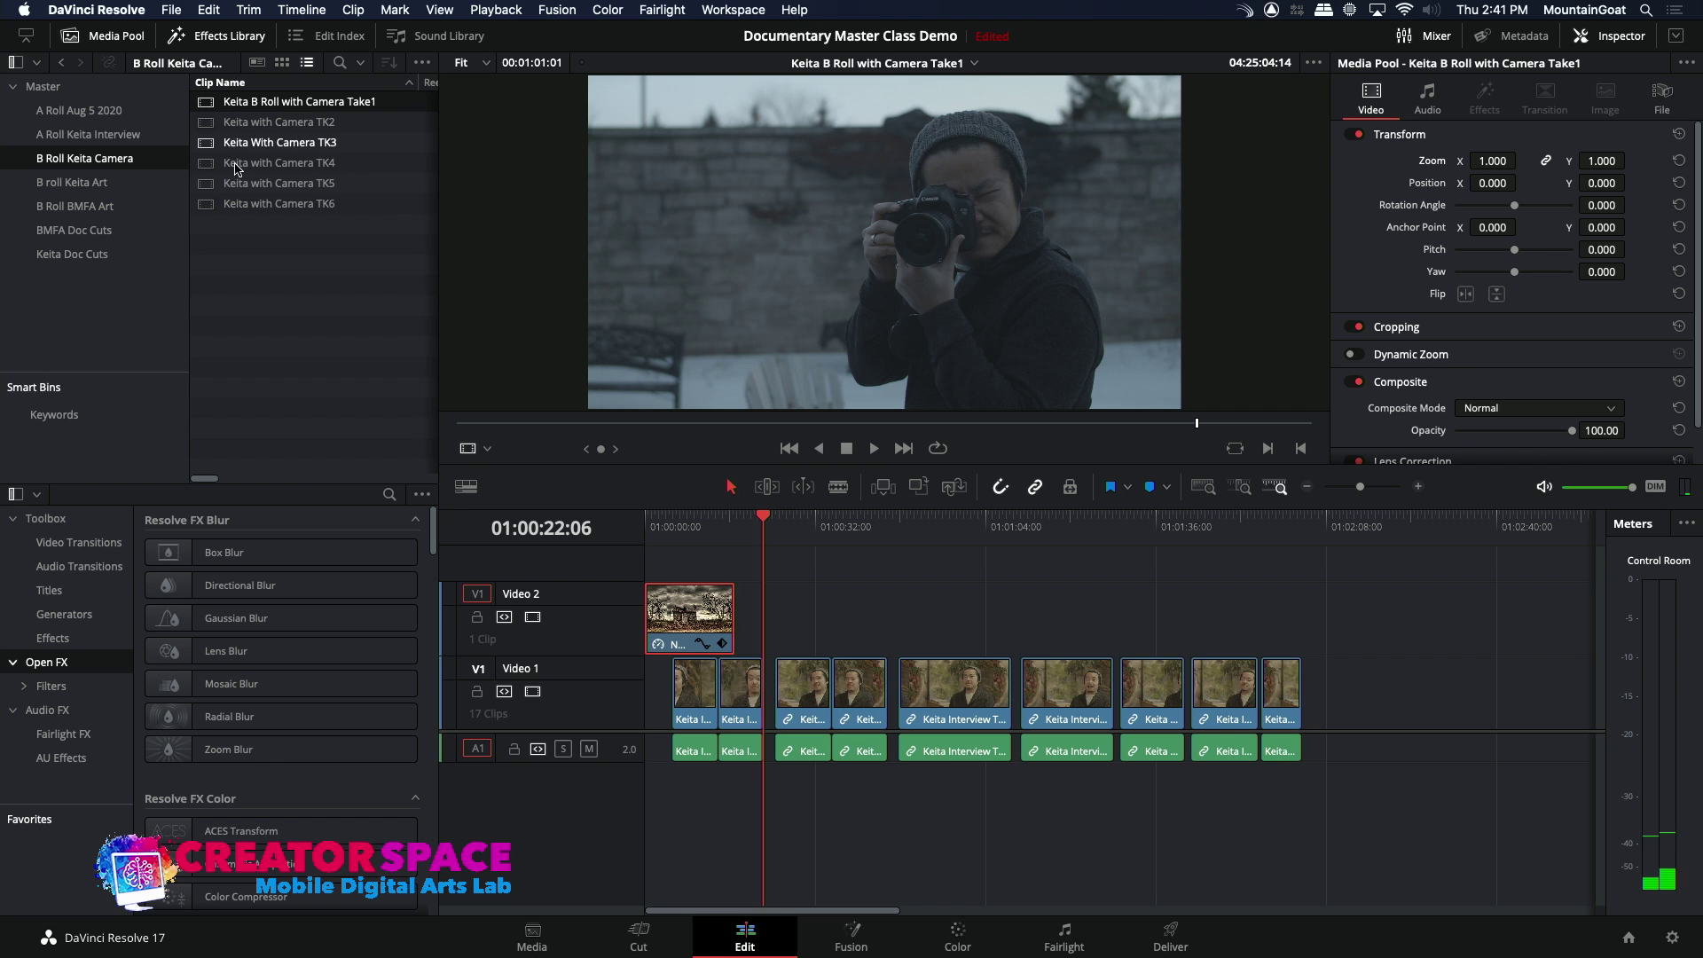
- Mark a range ending at 04:31:00:03 in Keita with Camera TK6 and overwrite only its video onto Video 2 at 01:00:22:06
click(222, 205)
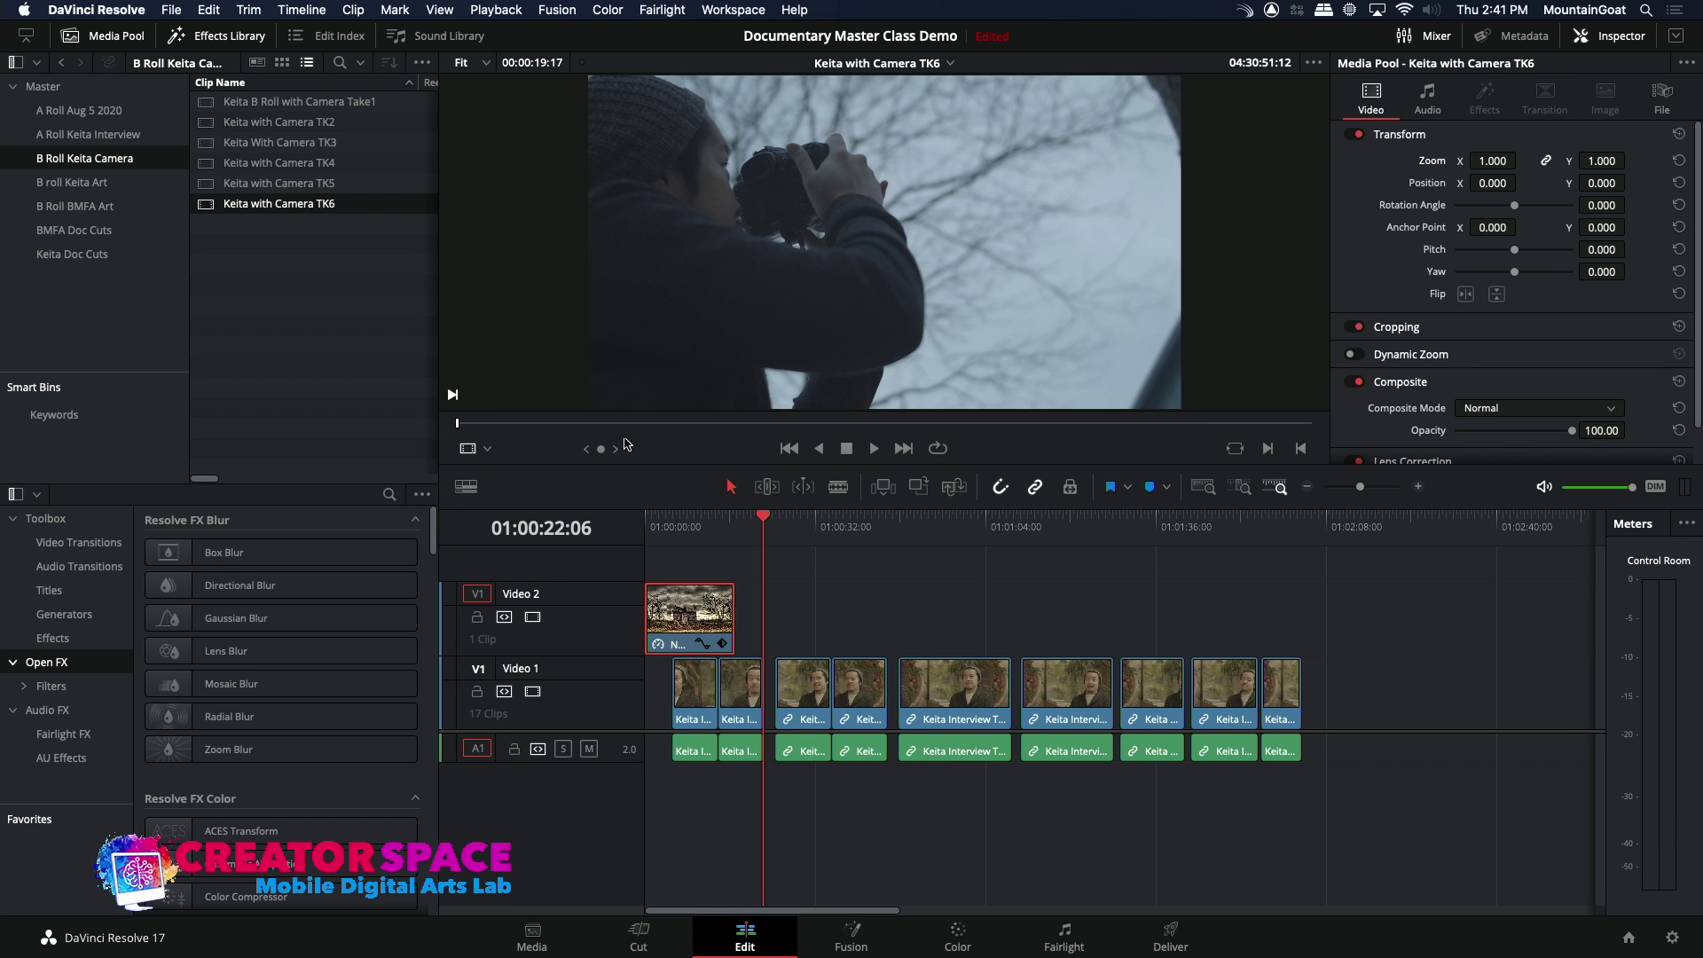
drag(641, 431, 687, 423)
key(space)
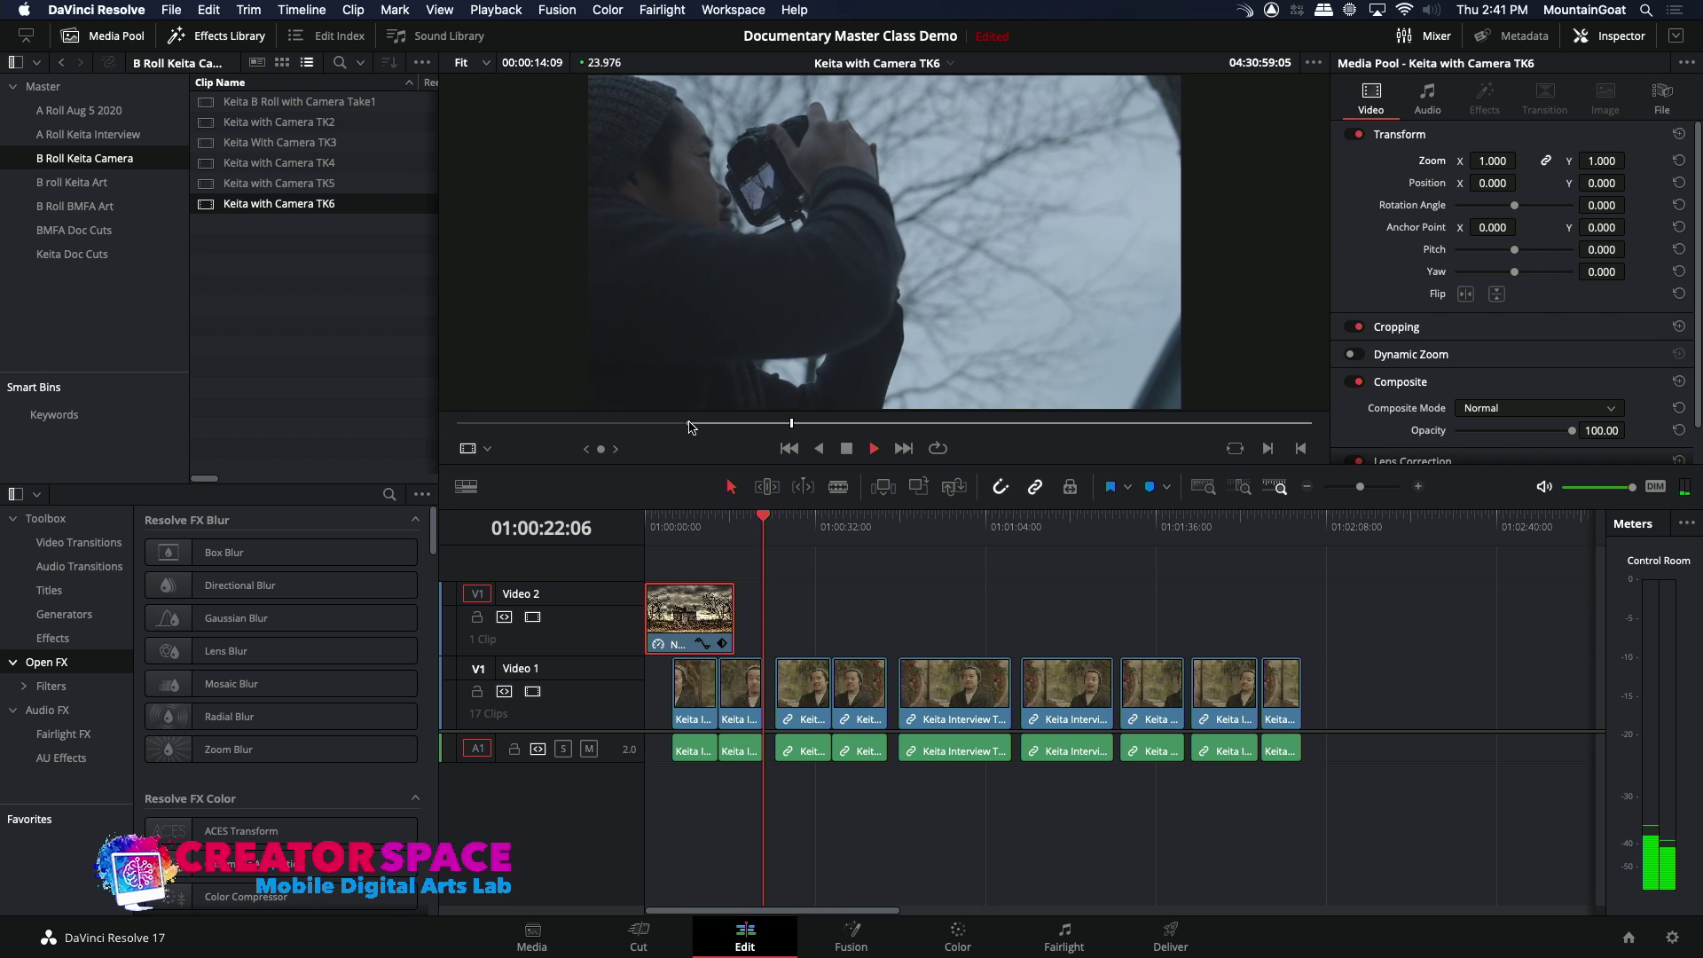
key(space)
key(o)
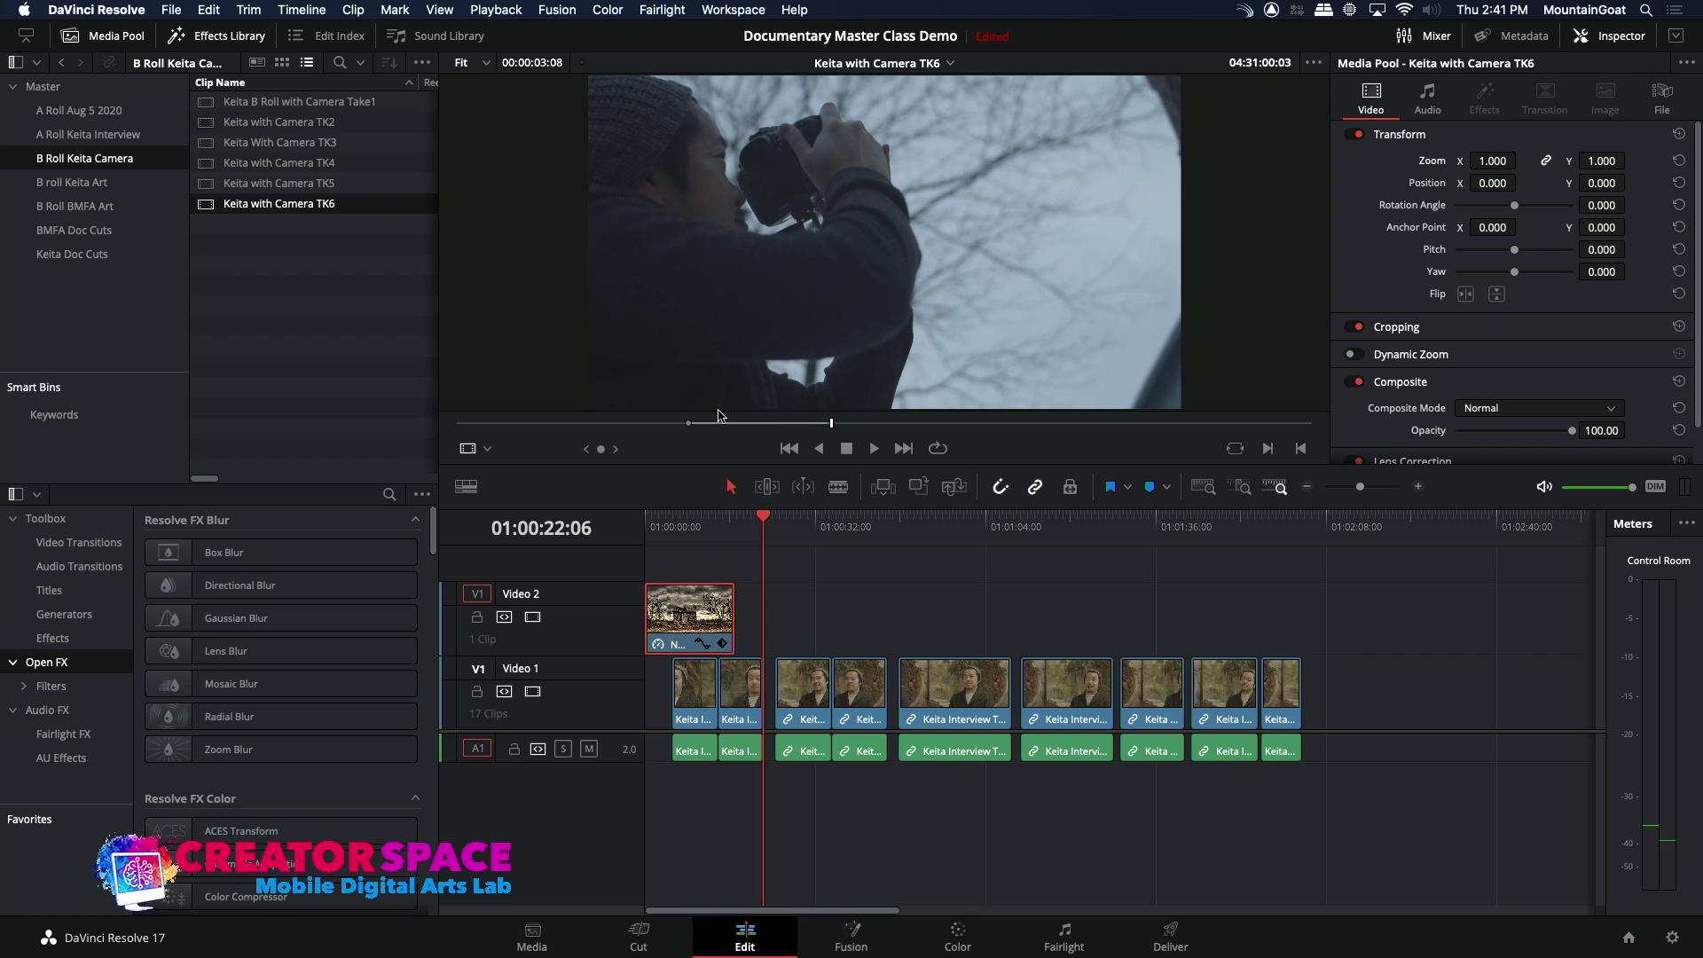
drag(753, 427, 695, 426)
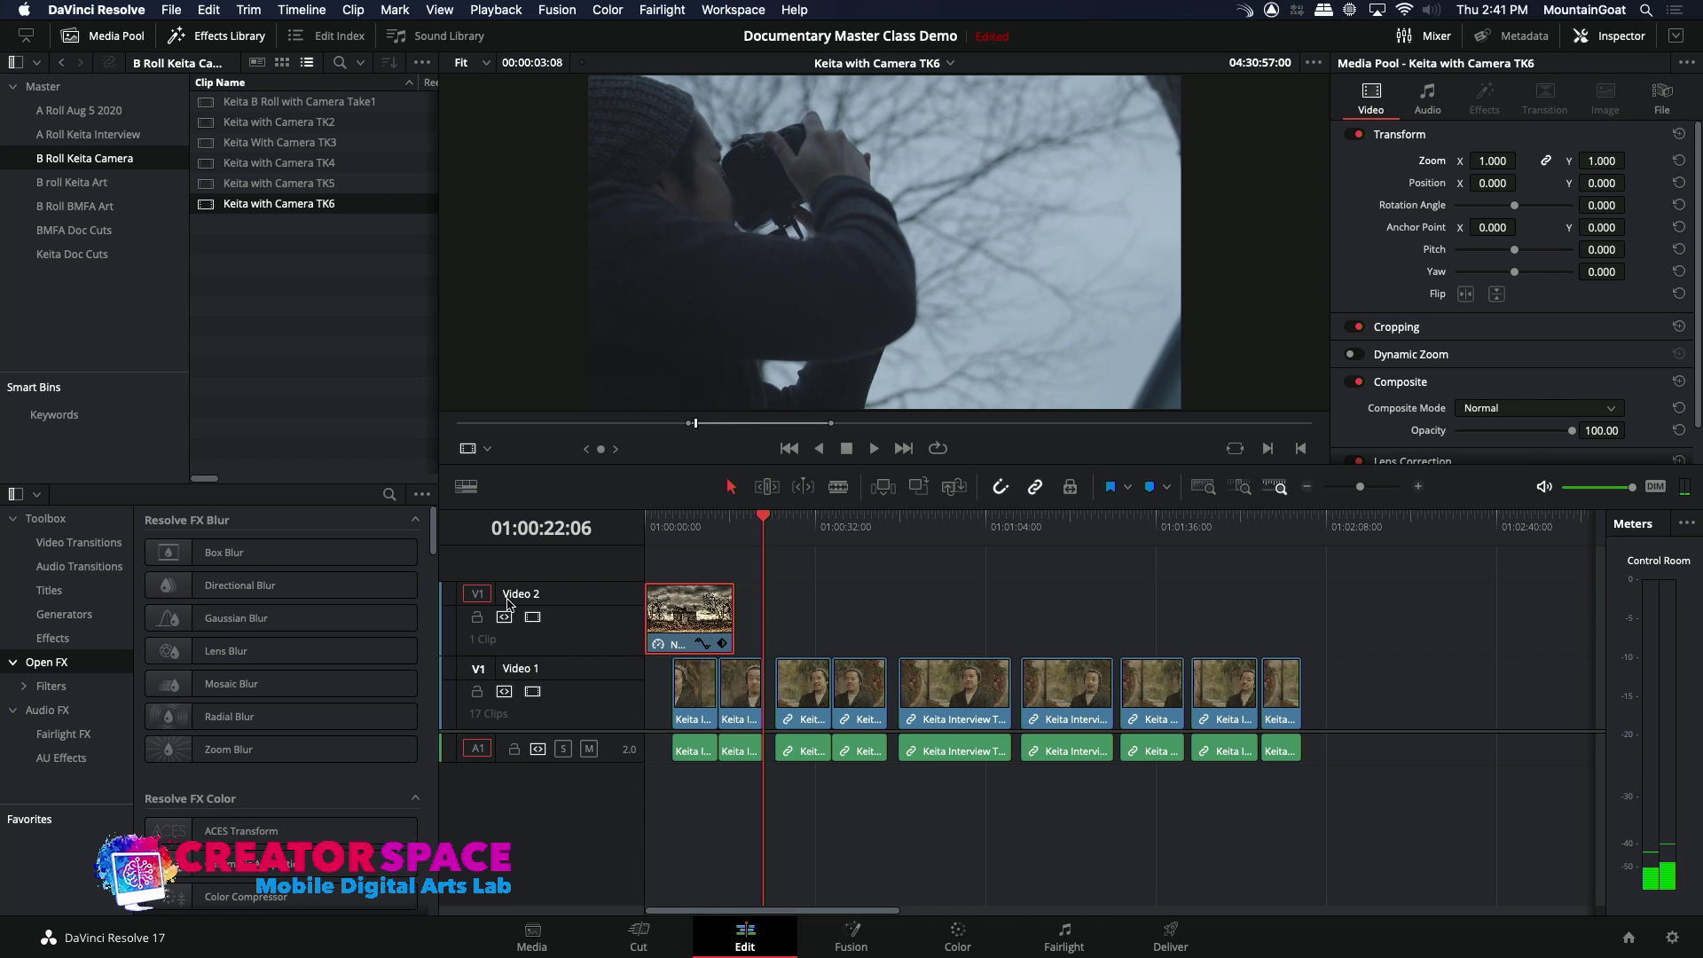
click(477, 750)
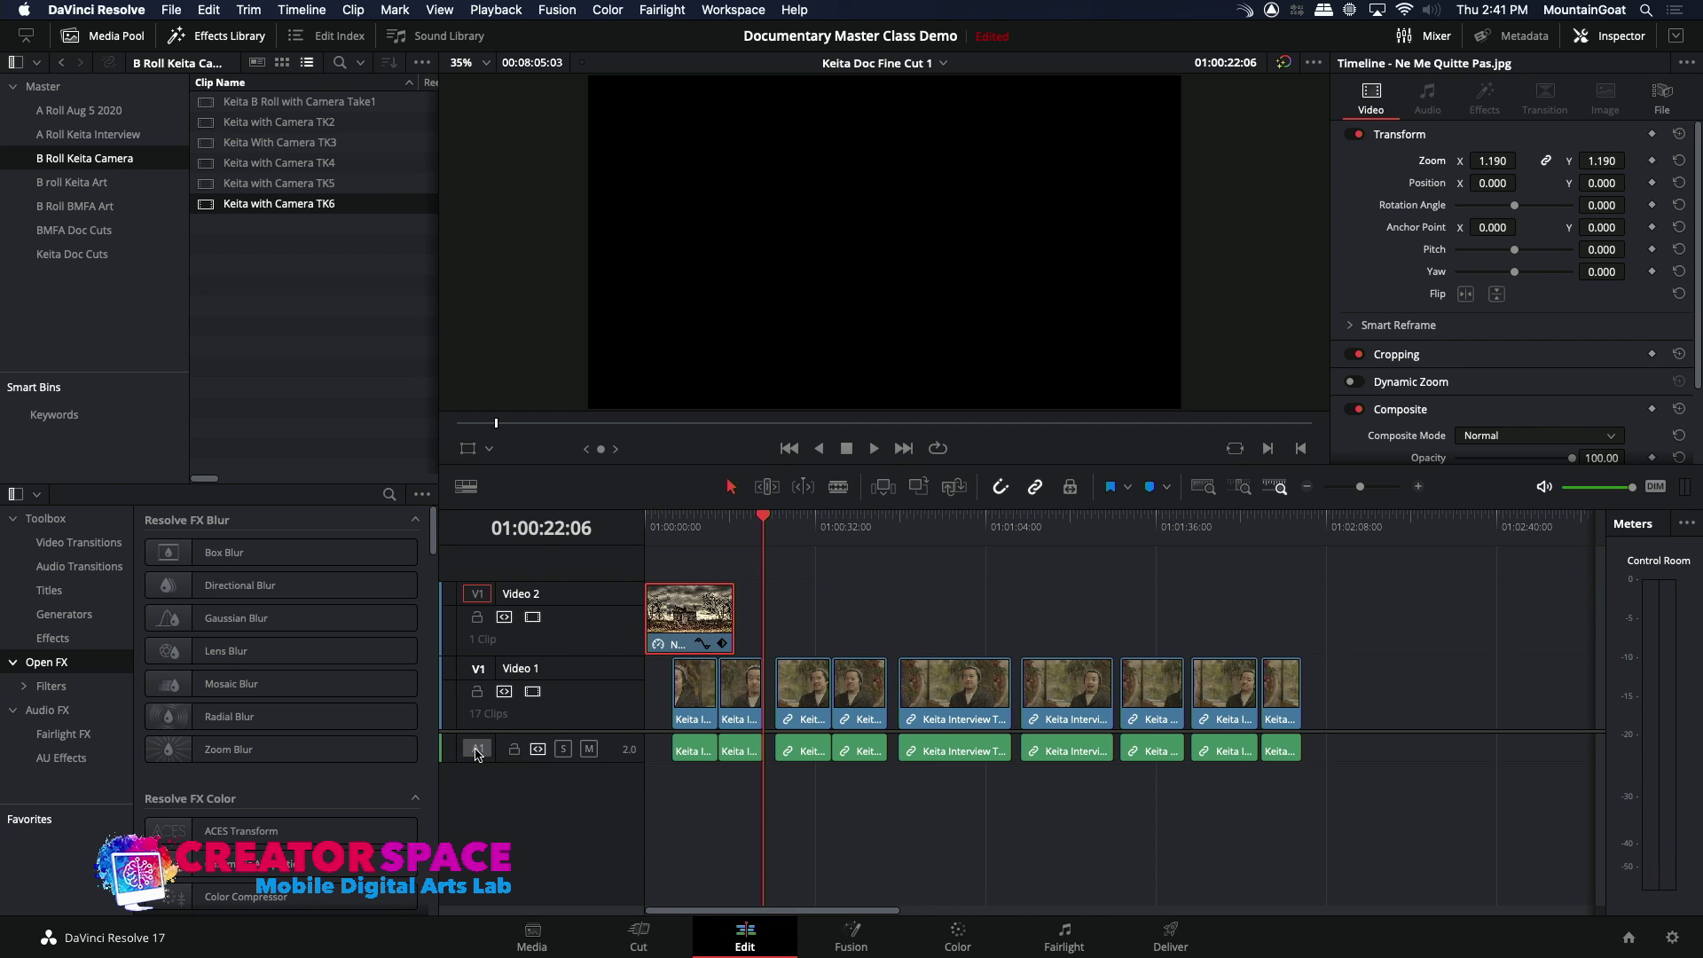
click(918, 490)
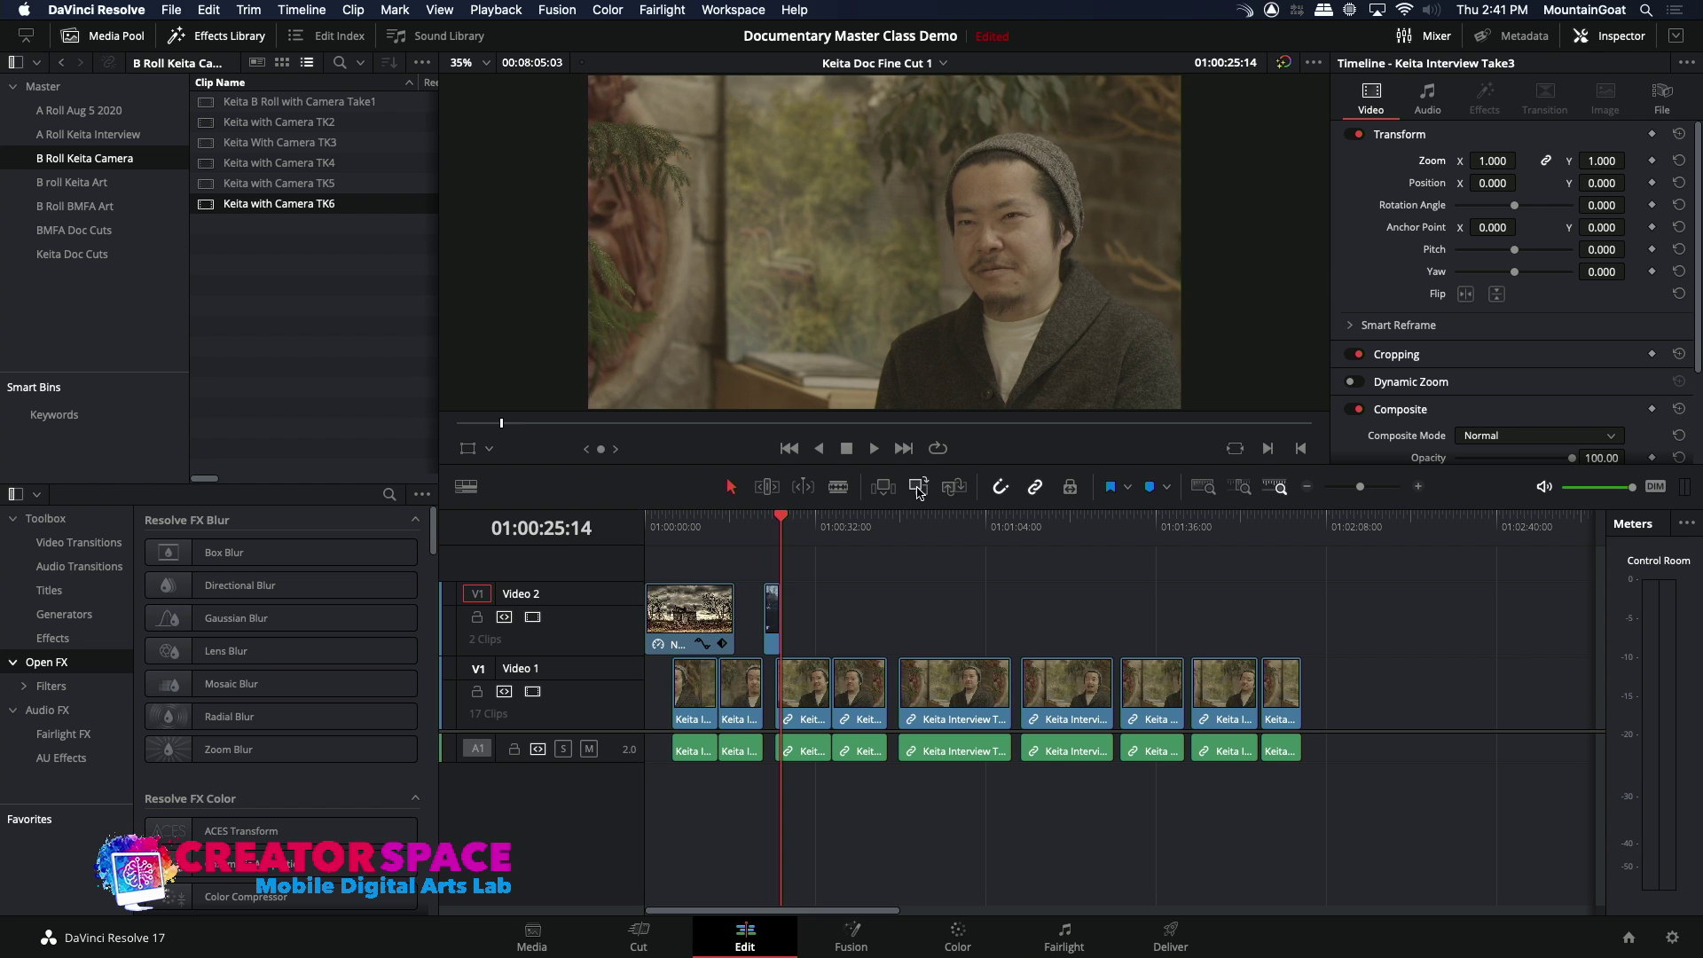
- Play the interview across the new camera shot on Video 2 and replay the end of the following interview clip
key(Up)
click(735, 527)
key(space)
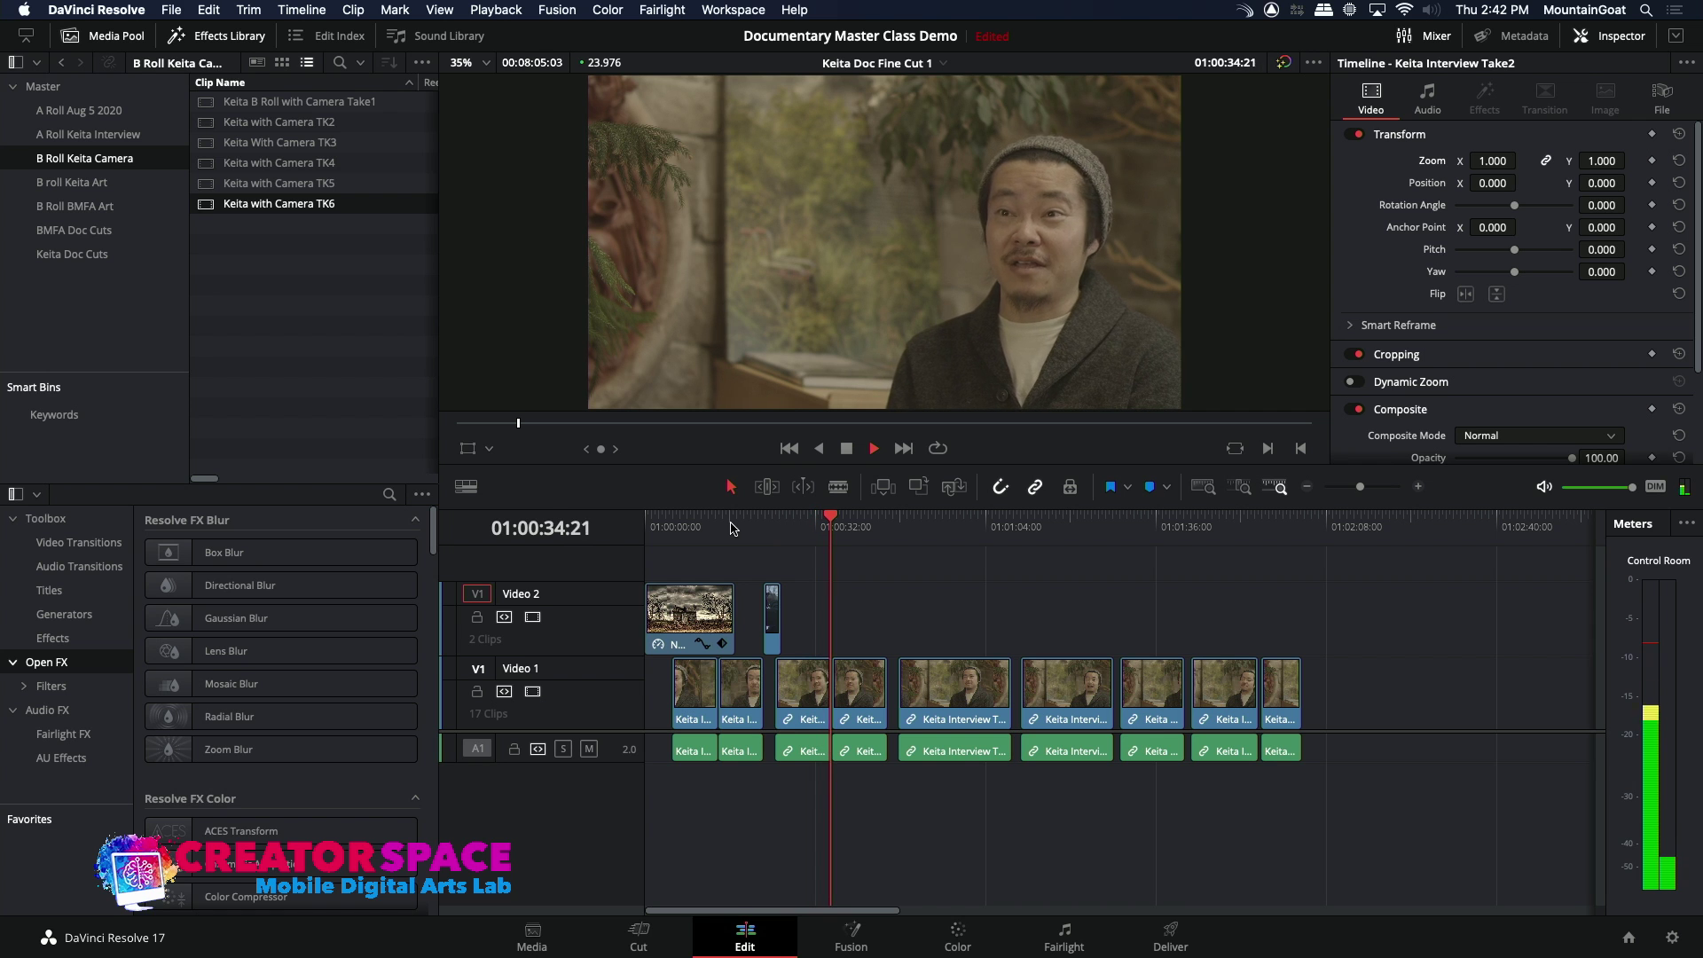
click(830, 530)
click(817, 528)
key(space)
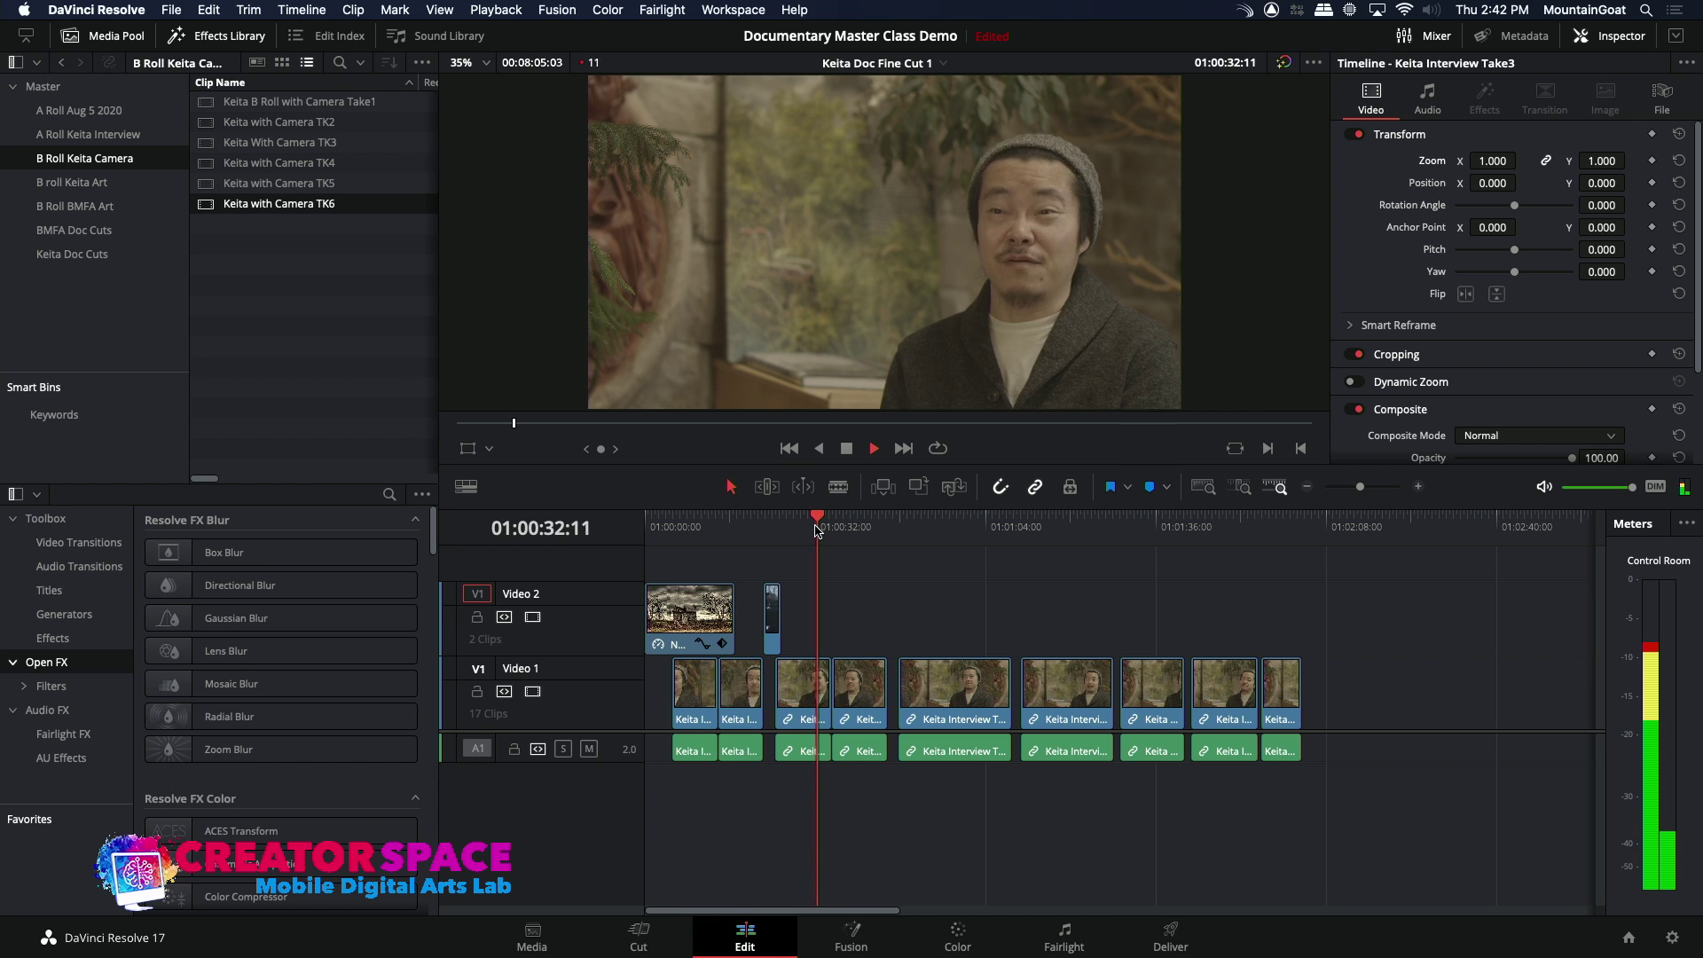
key(space)
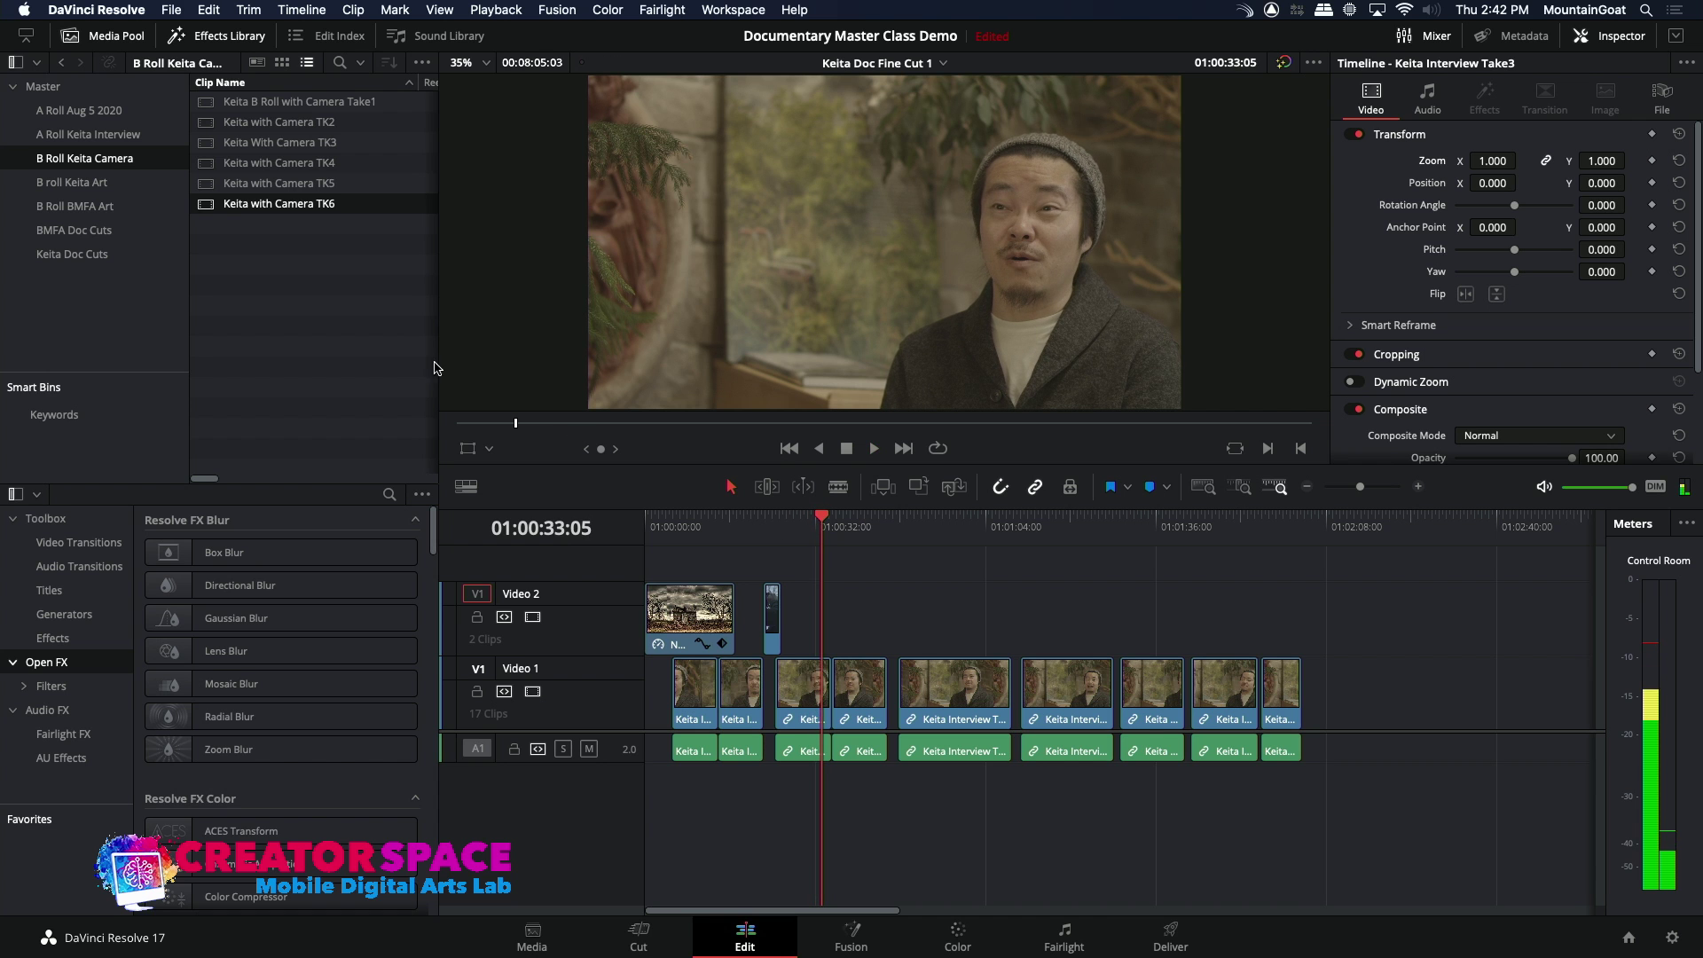
- Mark a 00:00:04:20 range ending at 04:30:19:10 in Keita with Camera TK5 and overwrite it onto Video 2 at 01:00:22:06
click(204, 184)
drag(685, 424, 1178, 424)
click(717, 424)
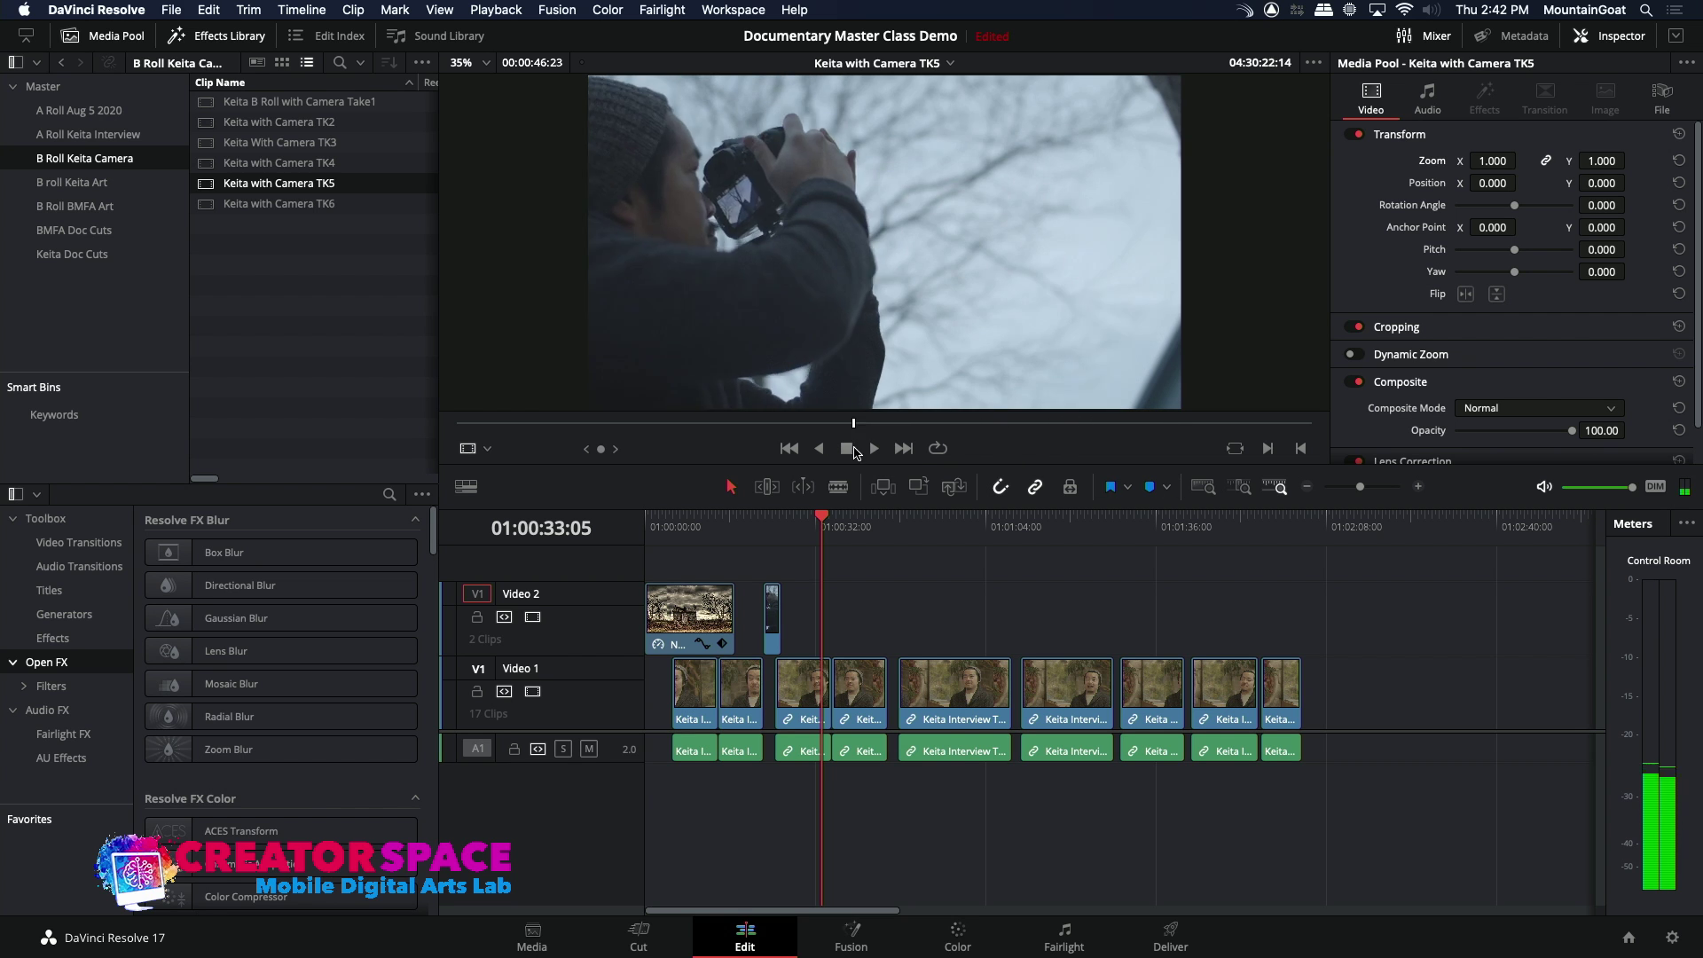
key(space)
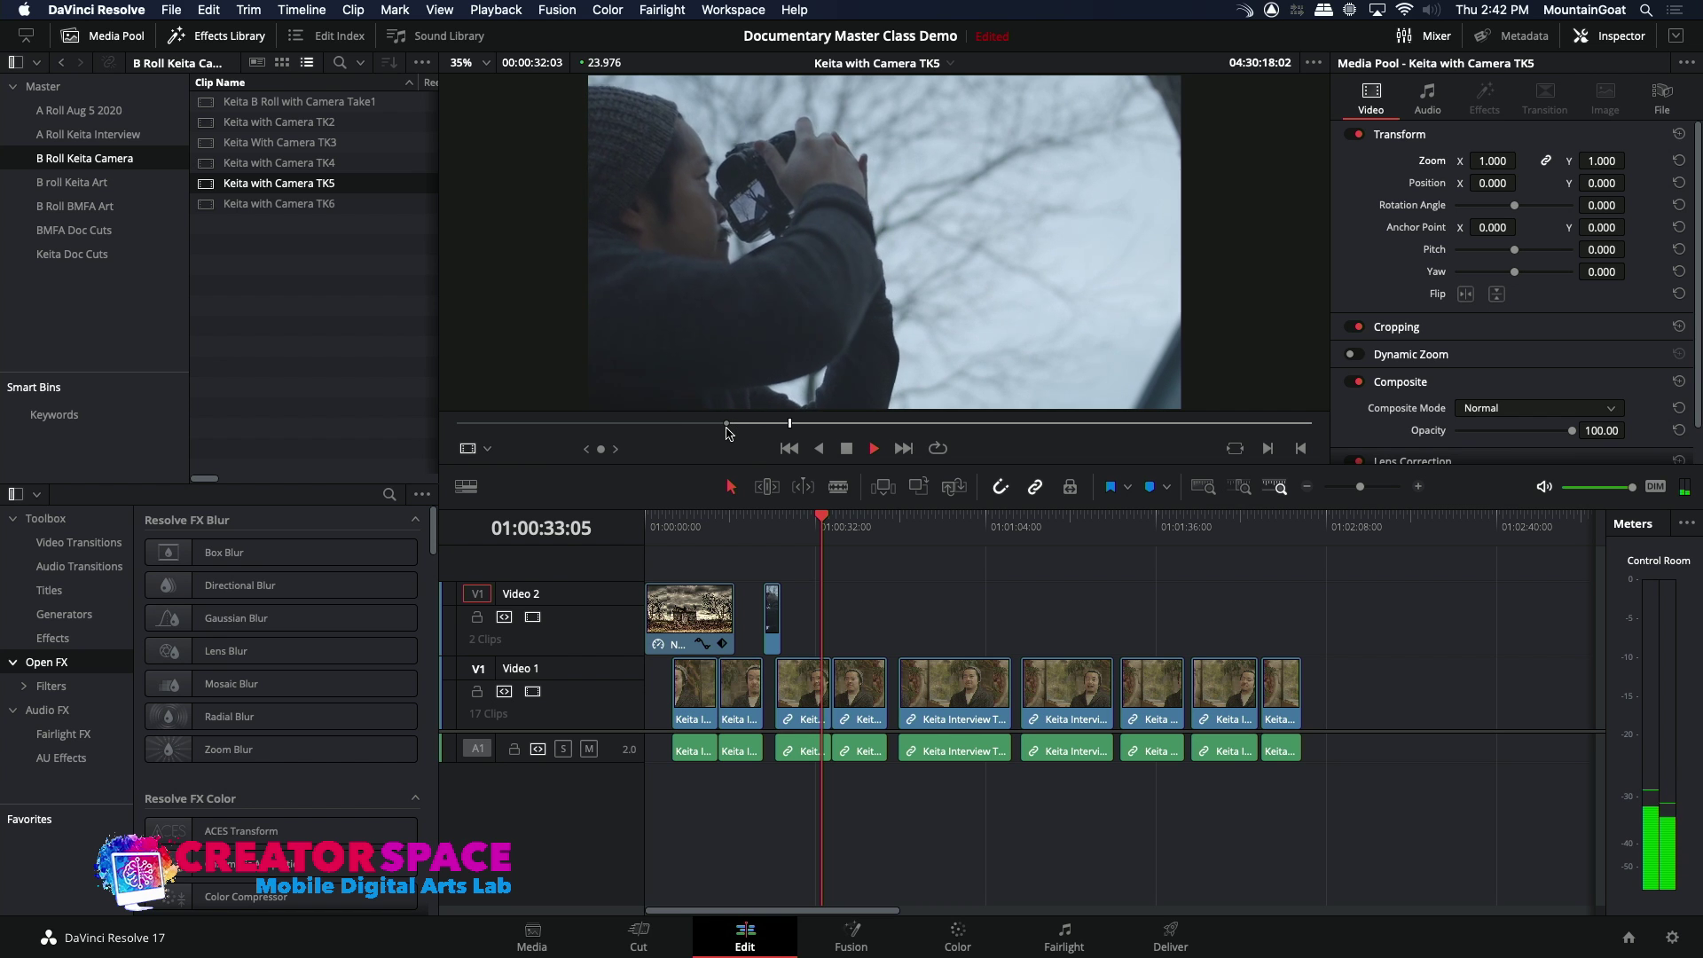
key(o)
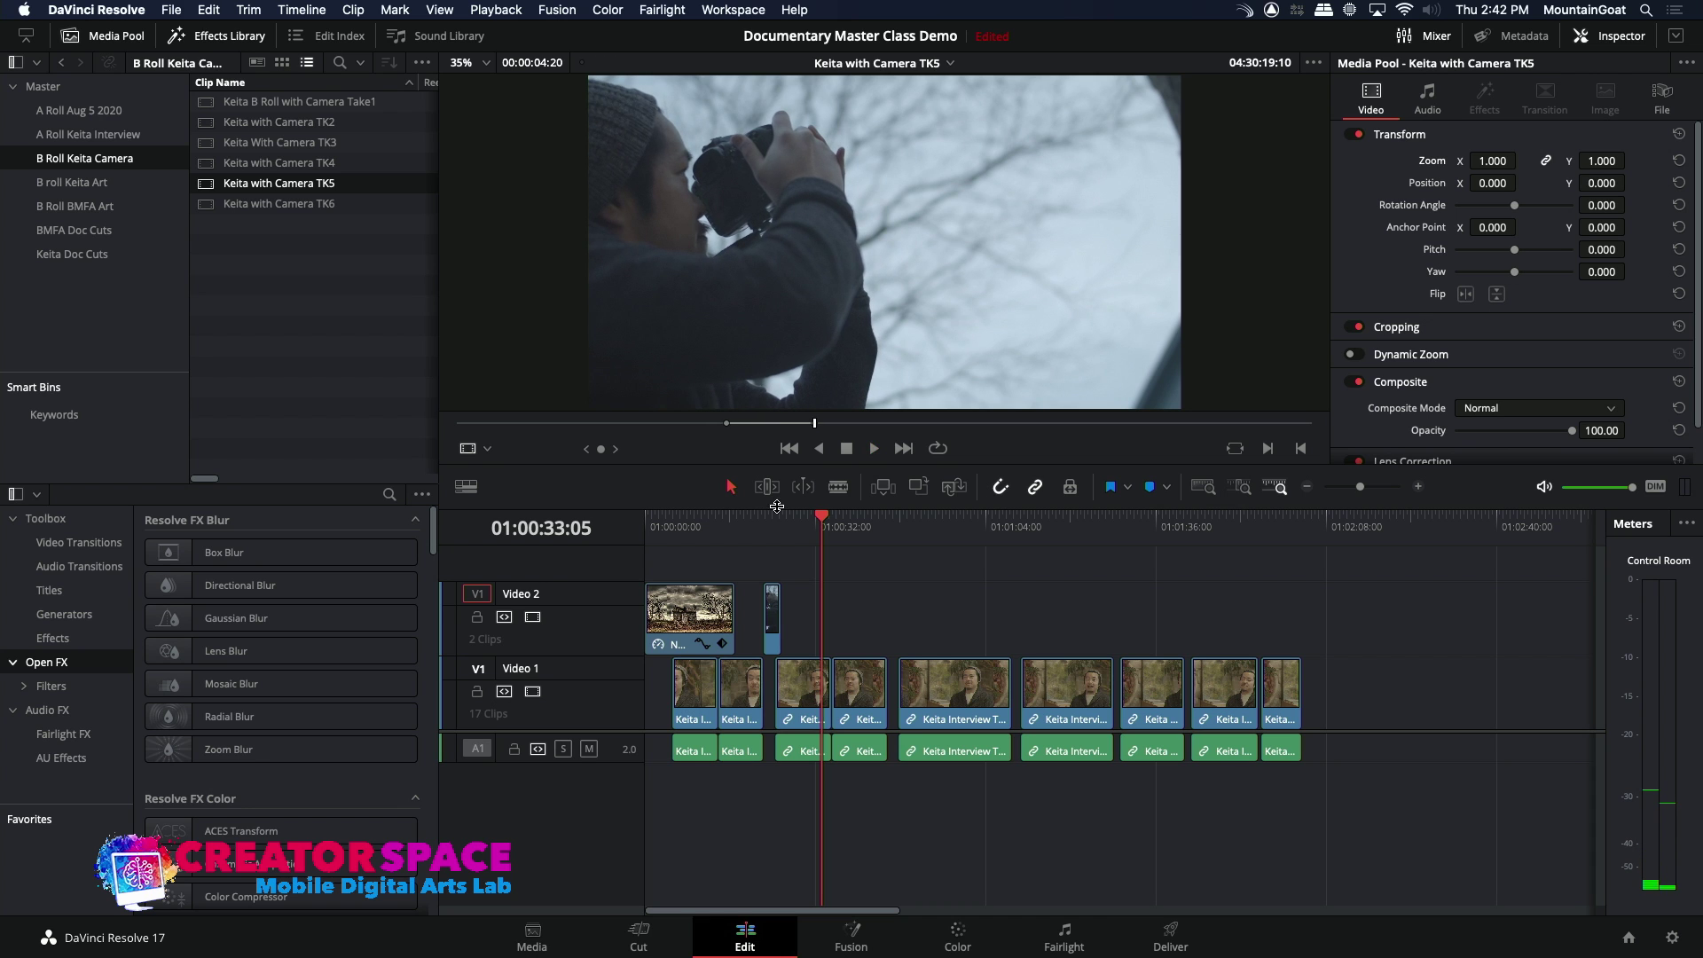
click(765, 524)
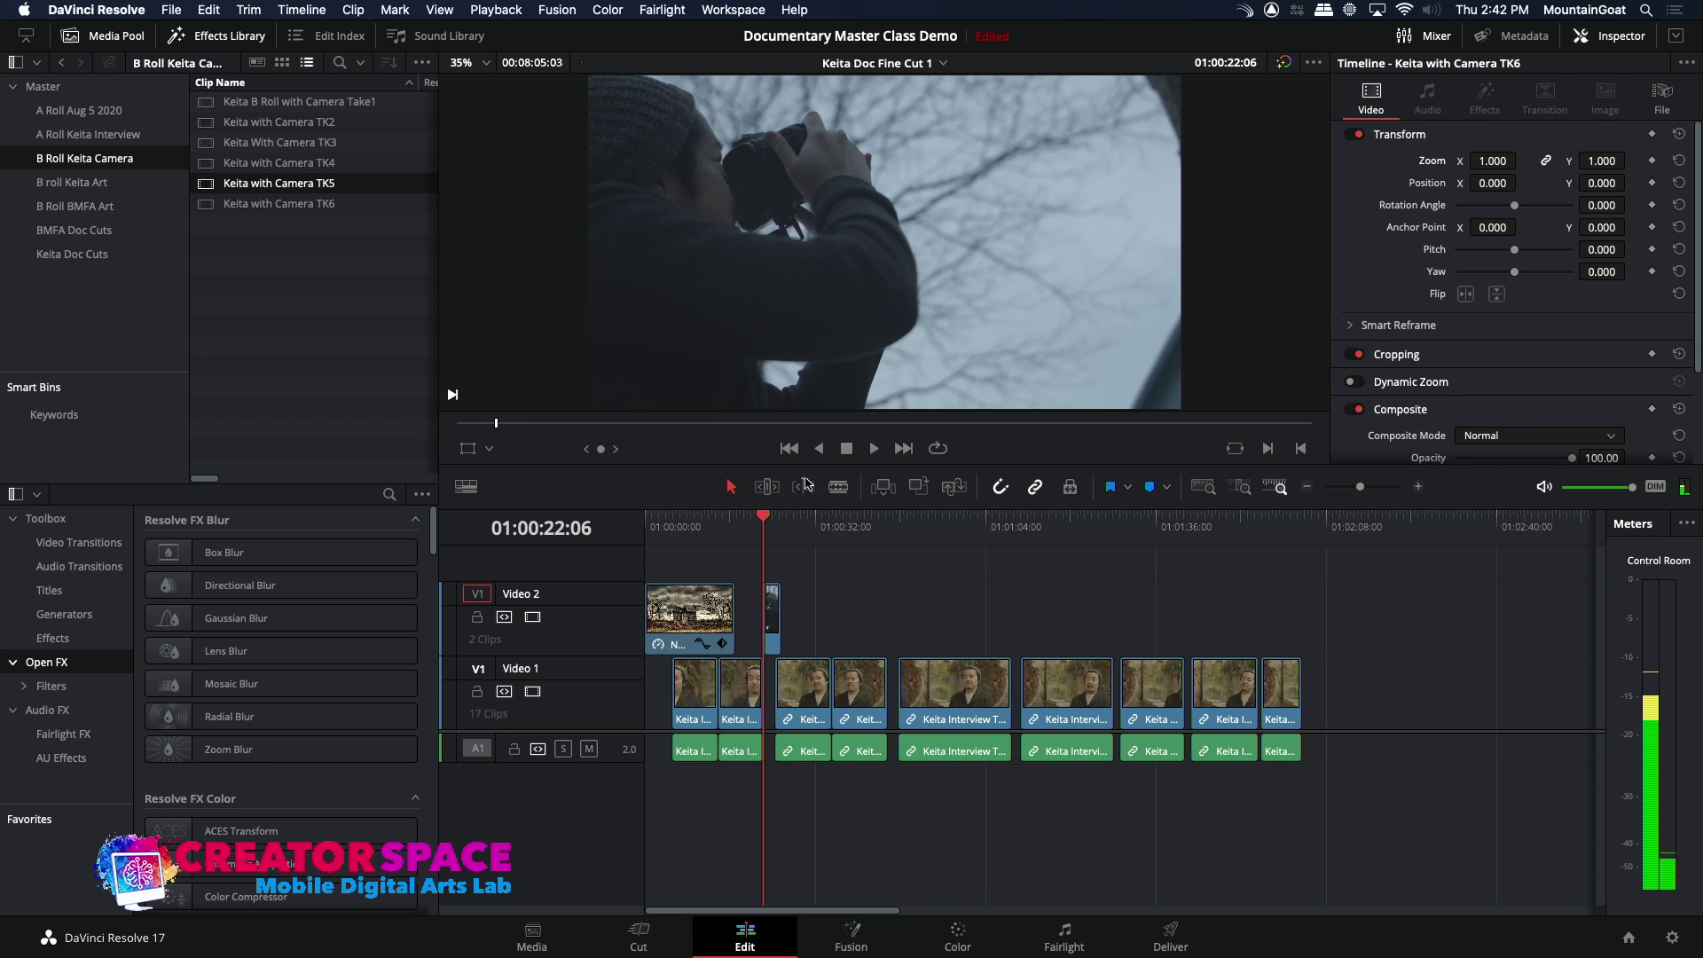
click(918, 486)
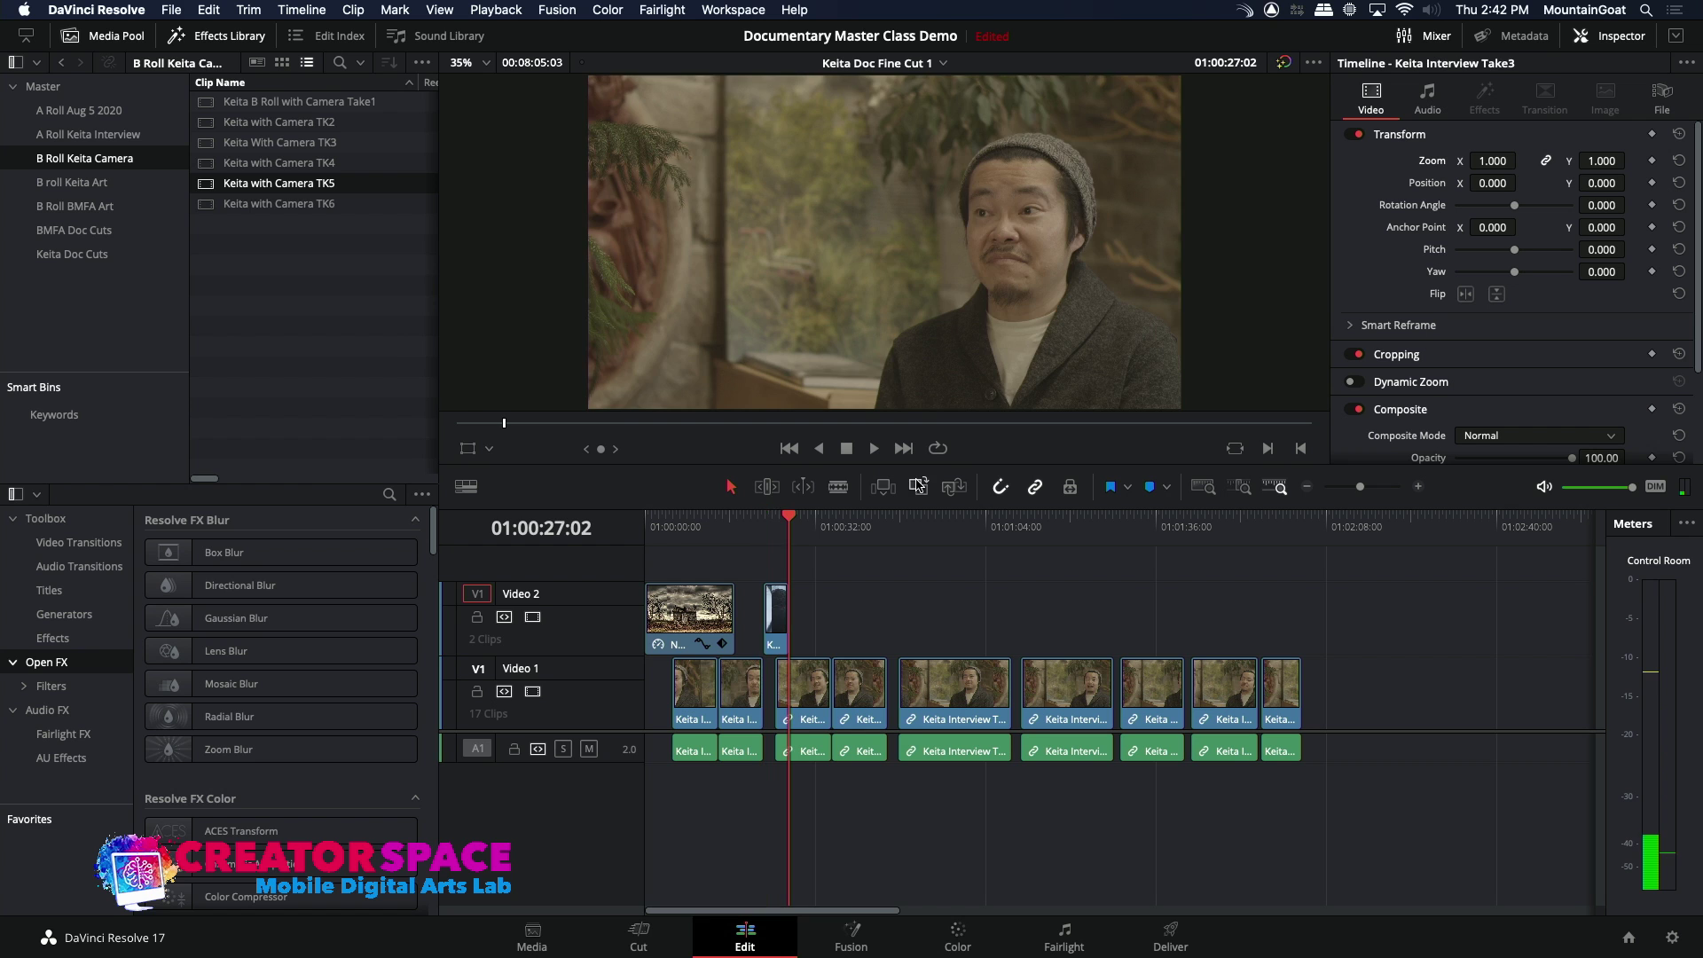
- Park the playhead at 01:00:35:05, mark an in point near the middle of Keita with Camera TK4, and open Keita With Camera TK3
click(824, 519)
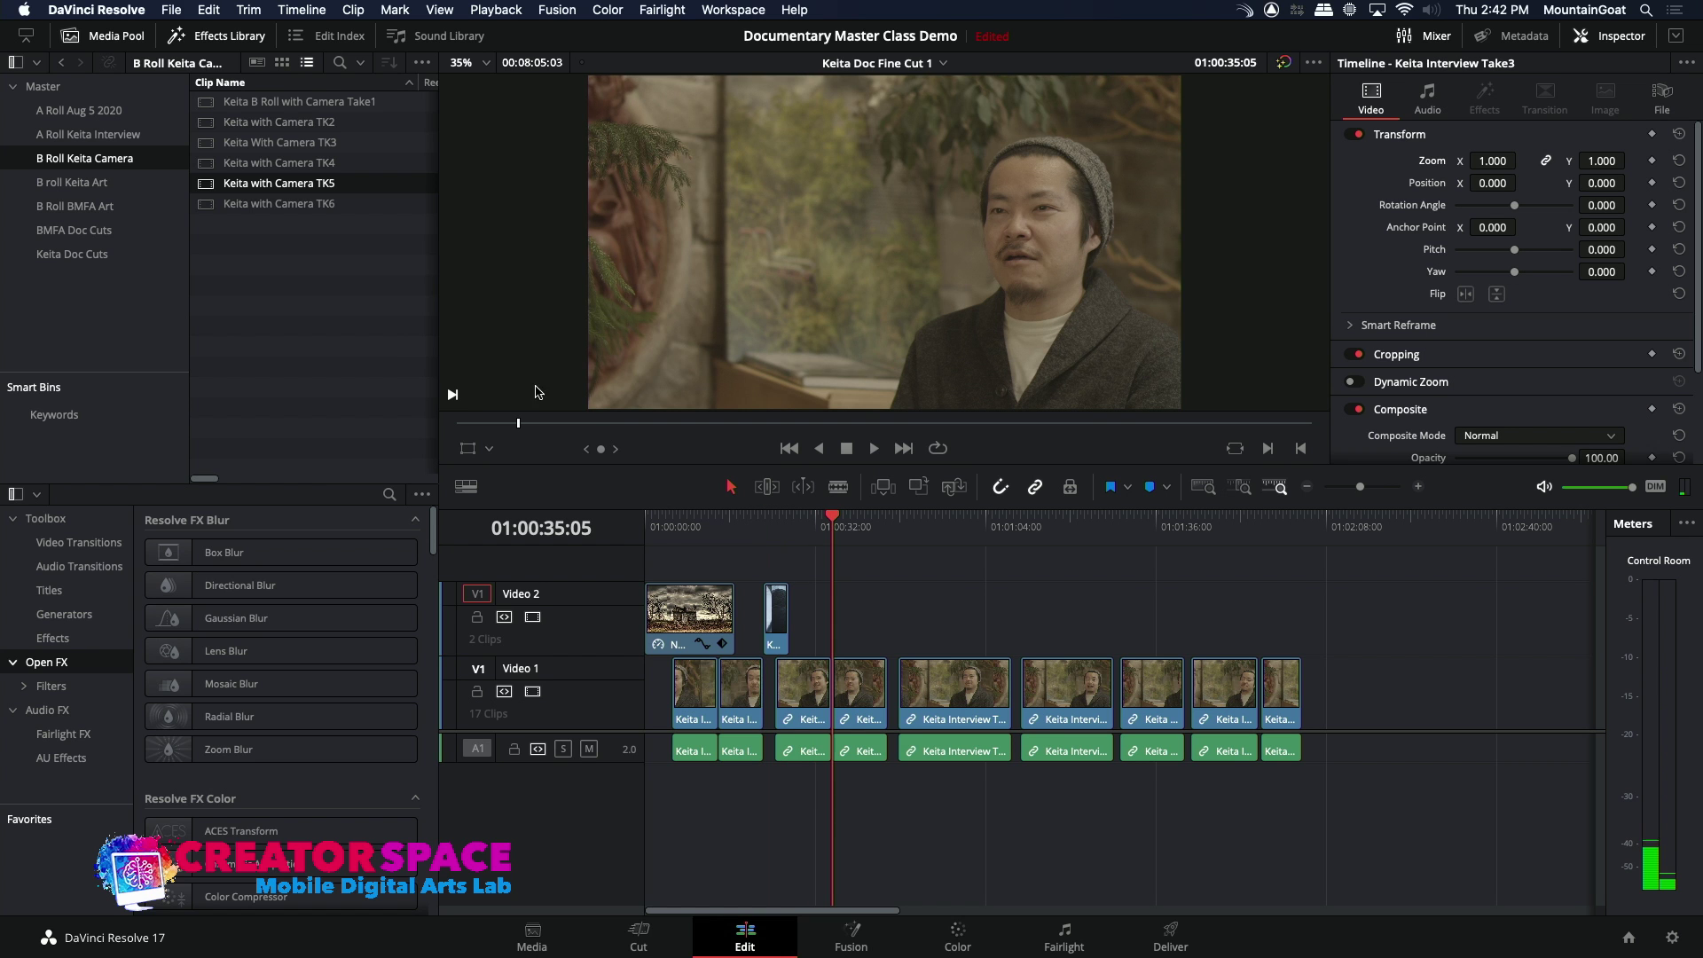
click(204, 165)
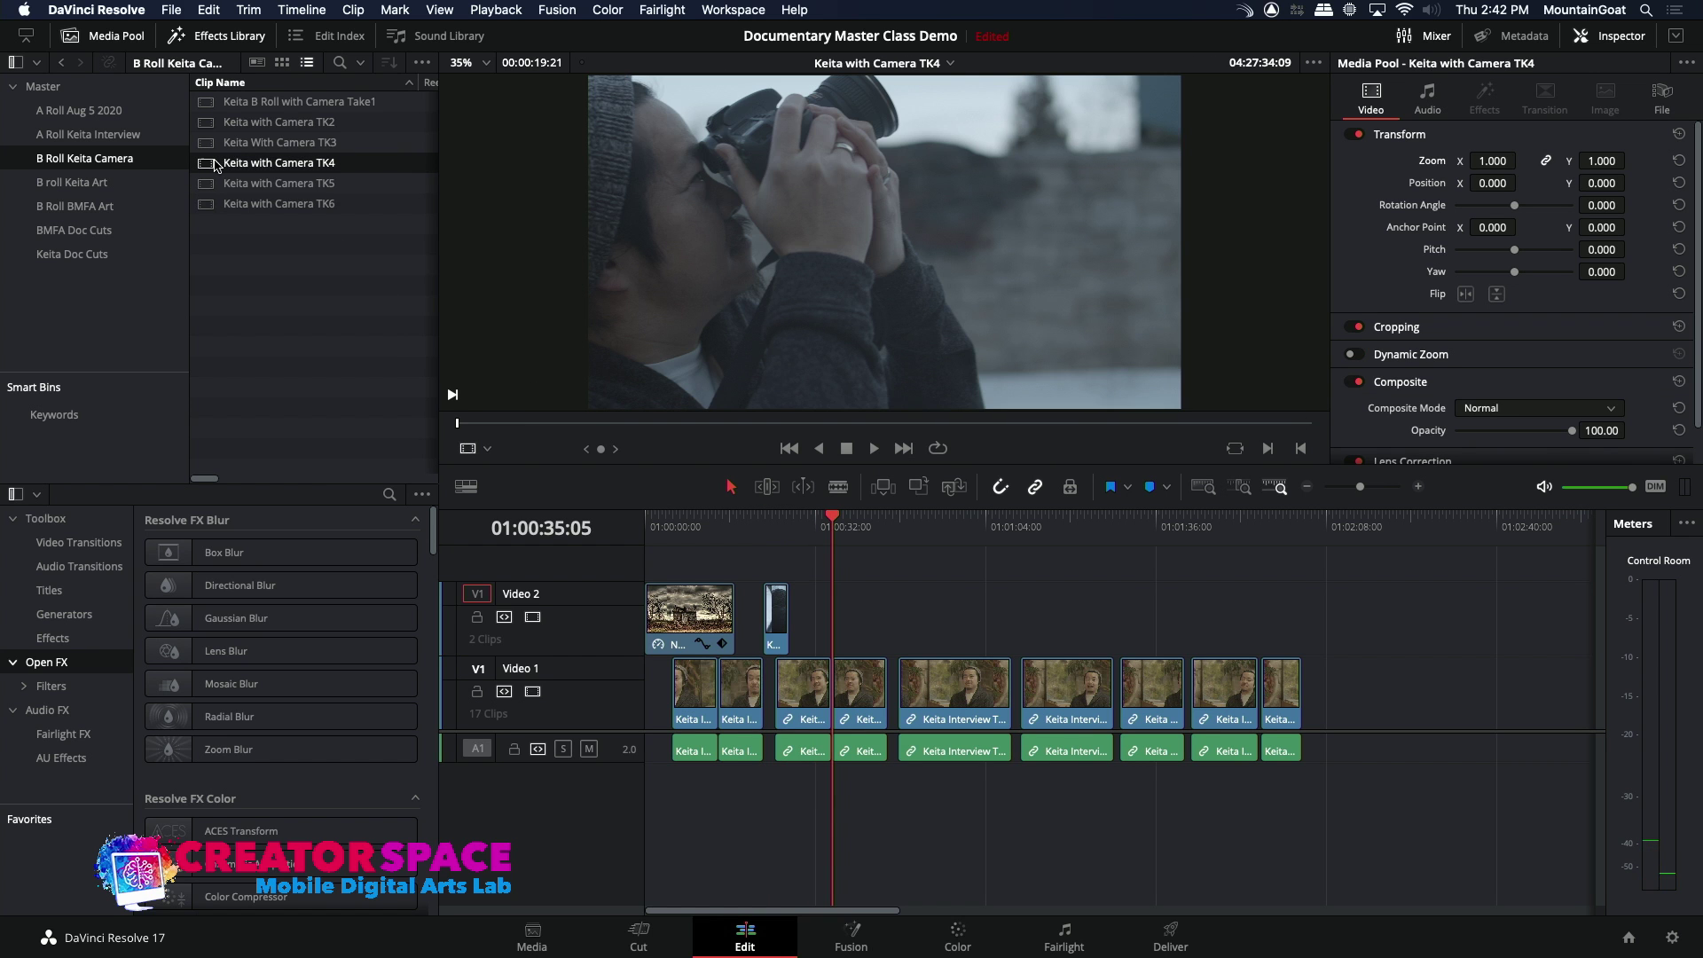
mouse_move(896, 285)
drag(721, 426, 1036, 426)
click(857, 423)
key(i)
key(space)
key(space)
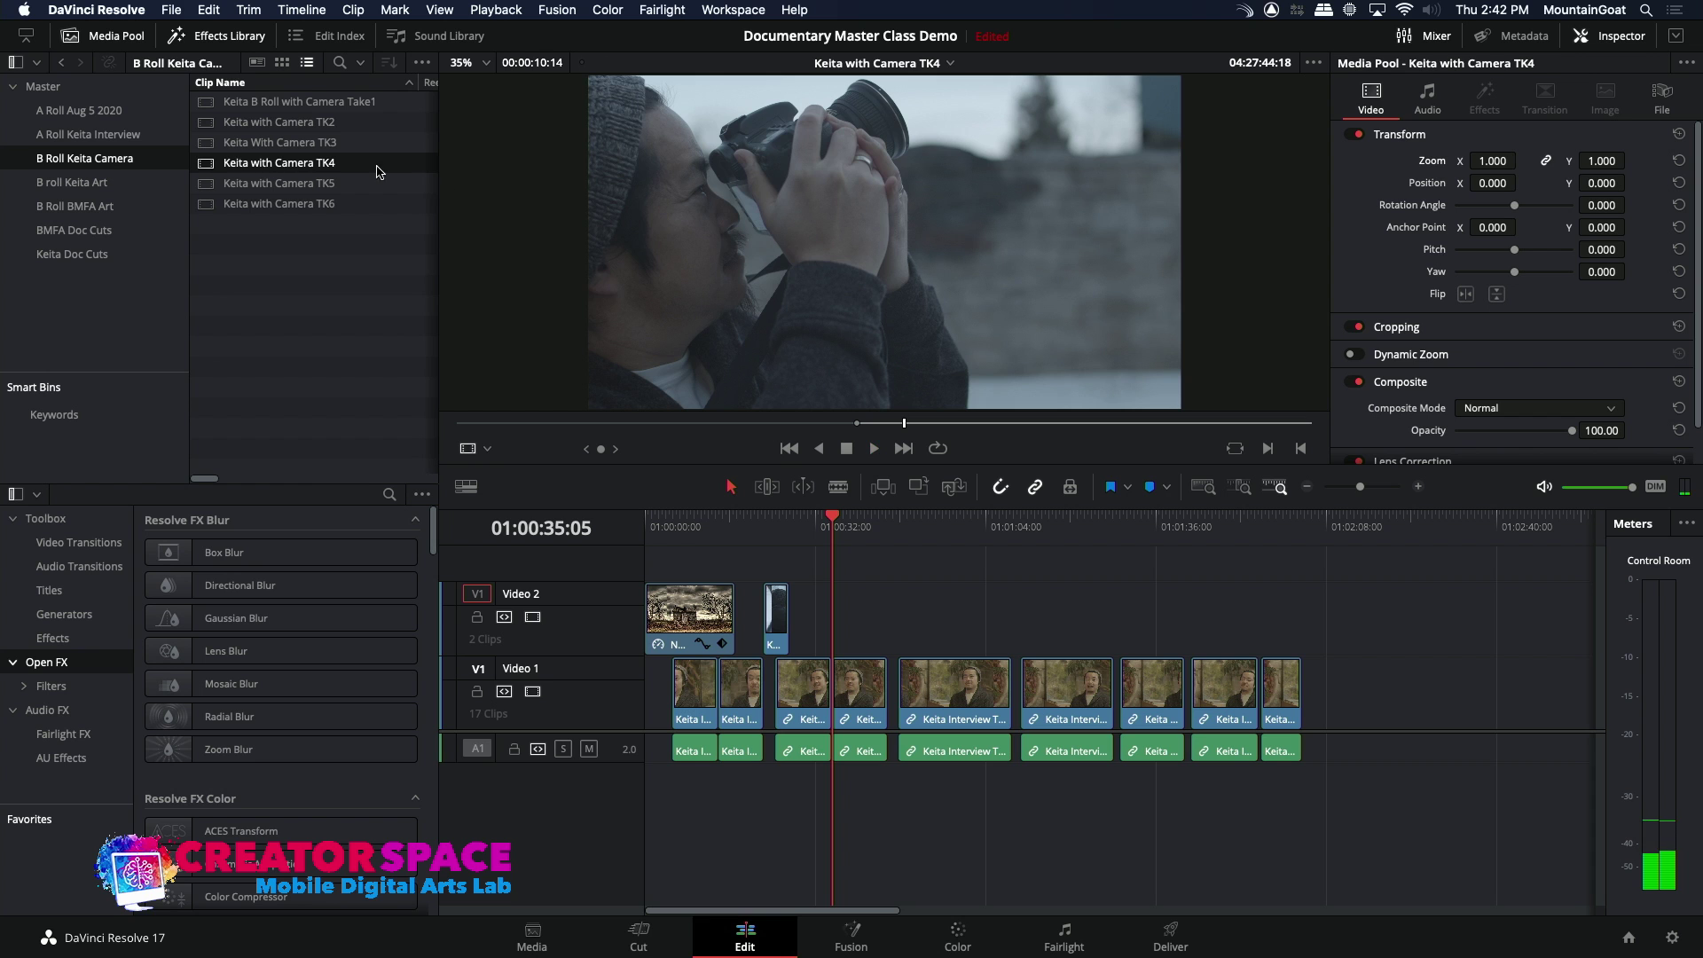
click(202, 143)
- Overwrite a segment of Keita with Camera TK2 ending at 04:25:55:05 onto Video 2 at 01:00:35:05, and play that part of the sequence
click(207, 126)
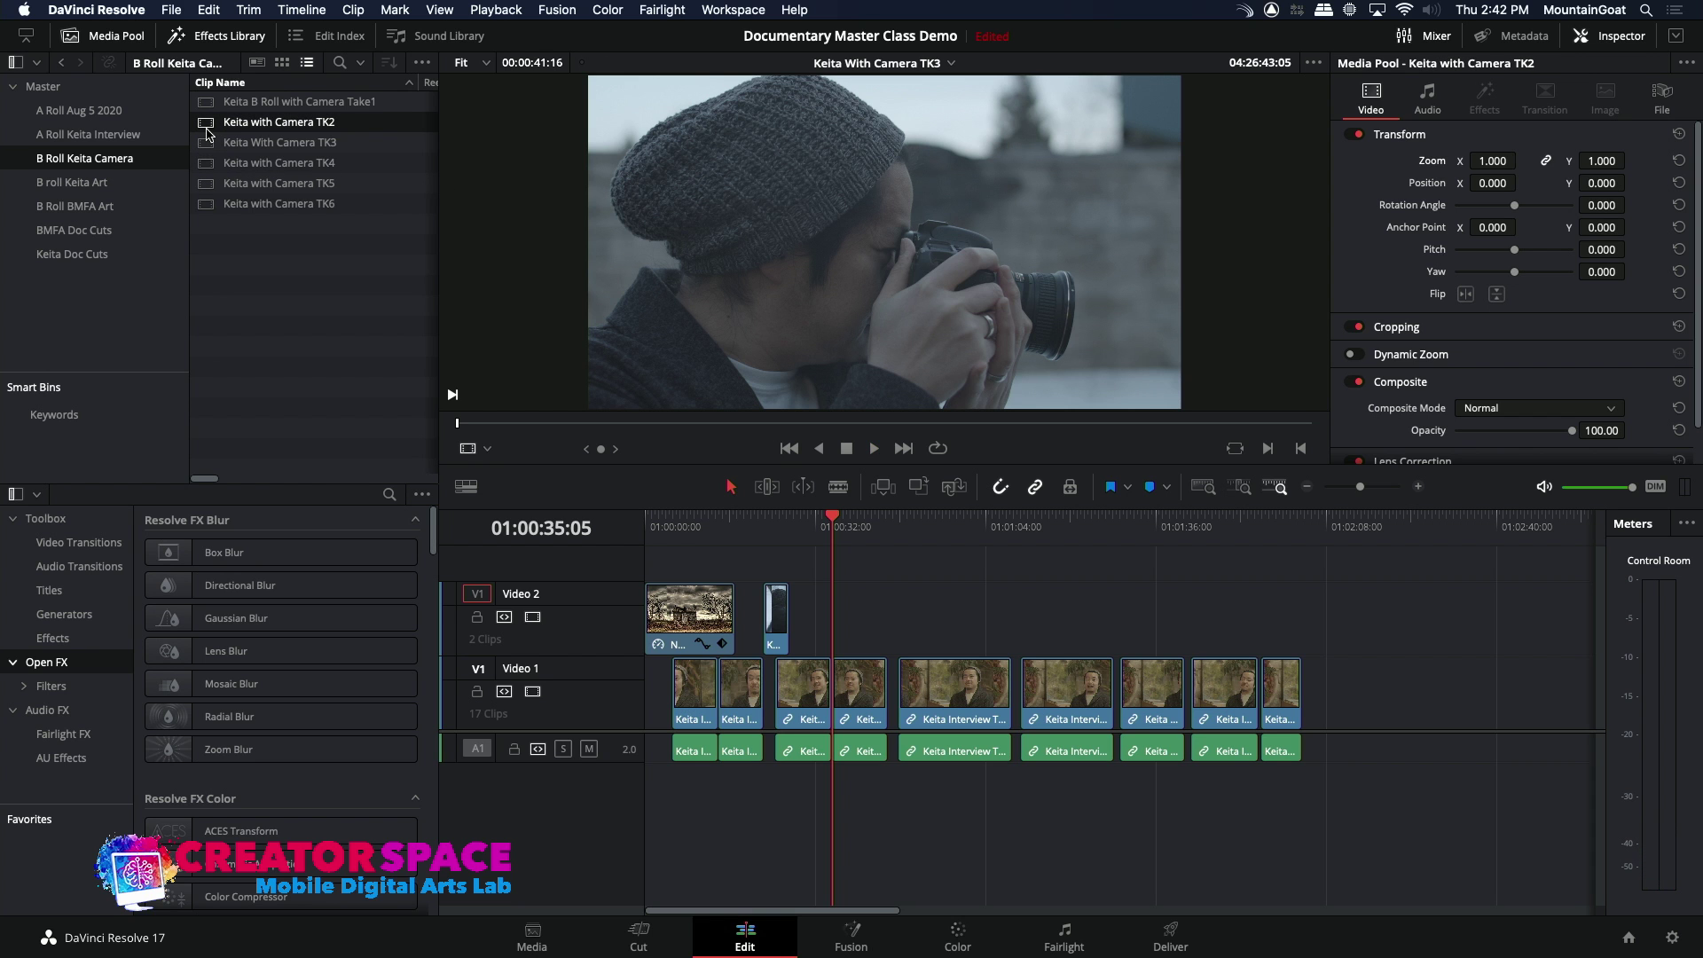
drag(683, 424, 772, 453)
key(space)
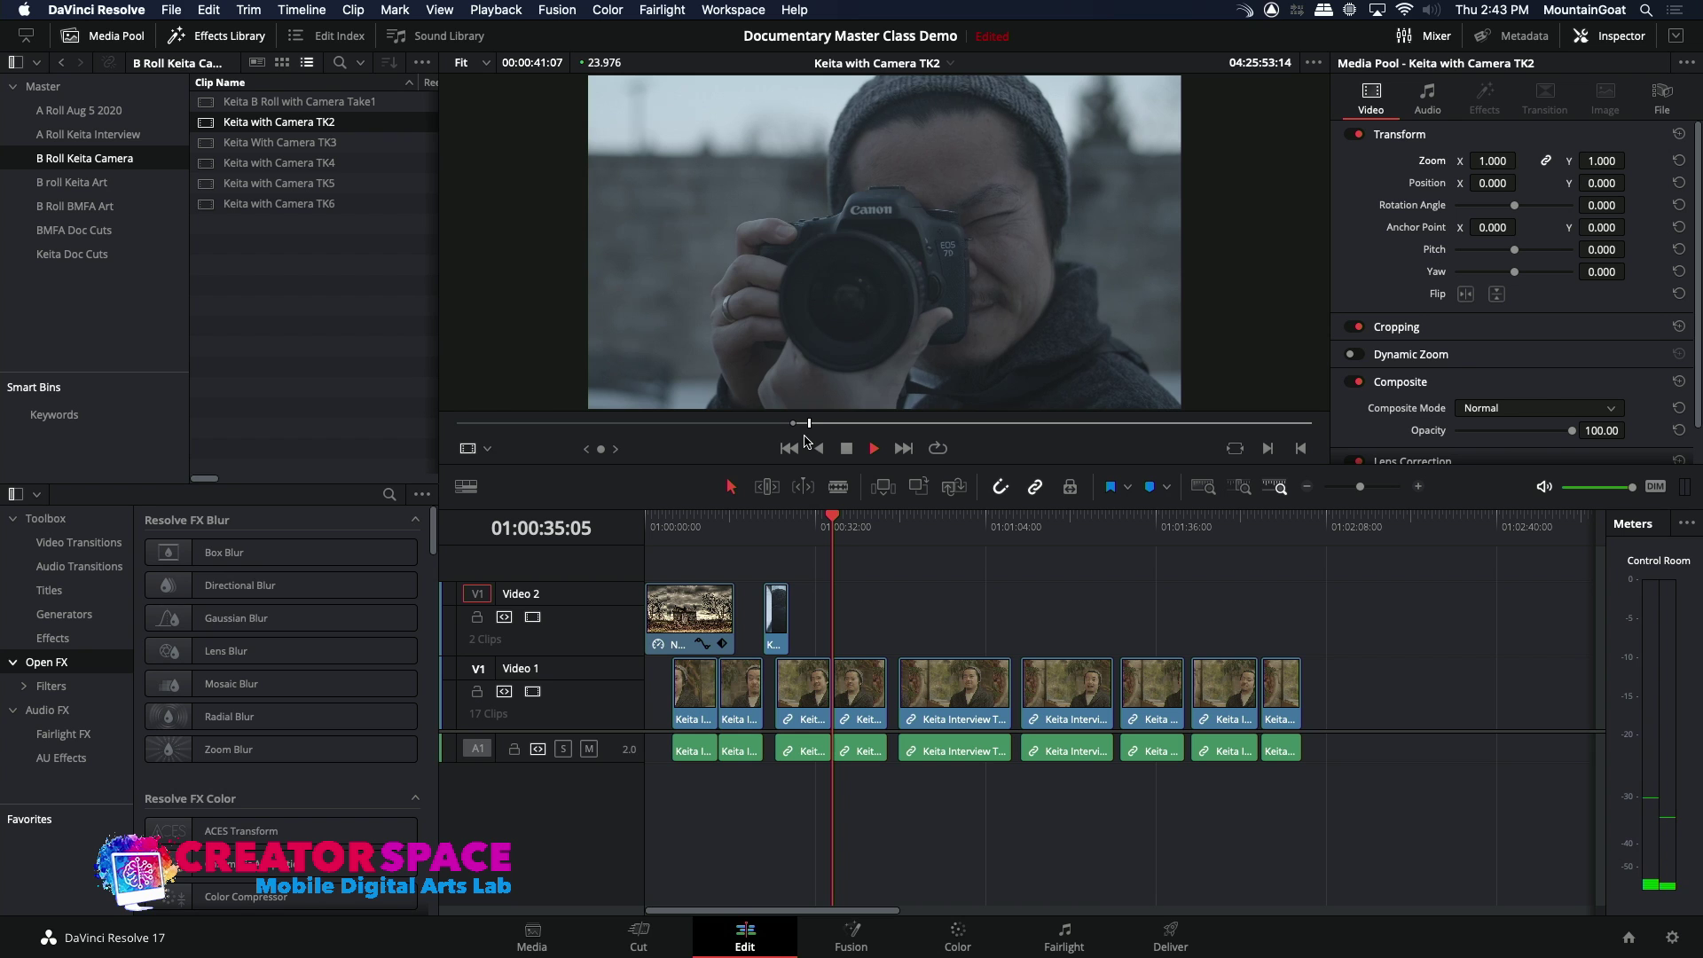
key(space)
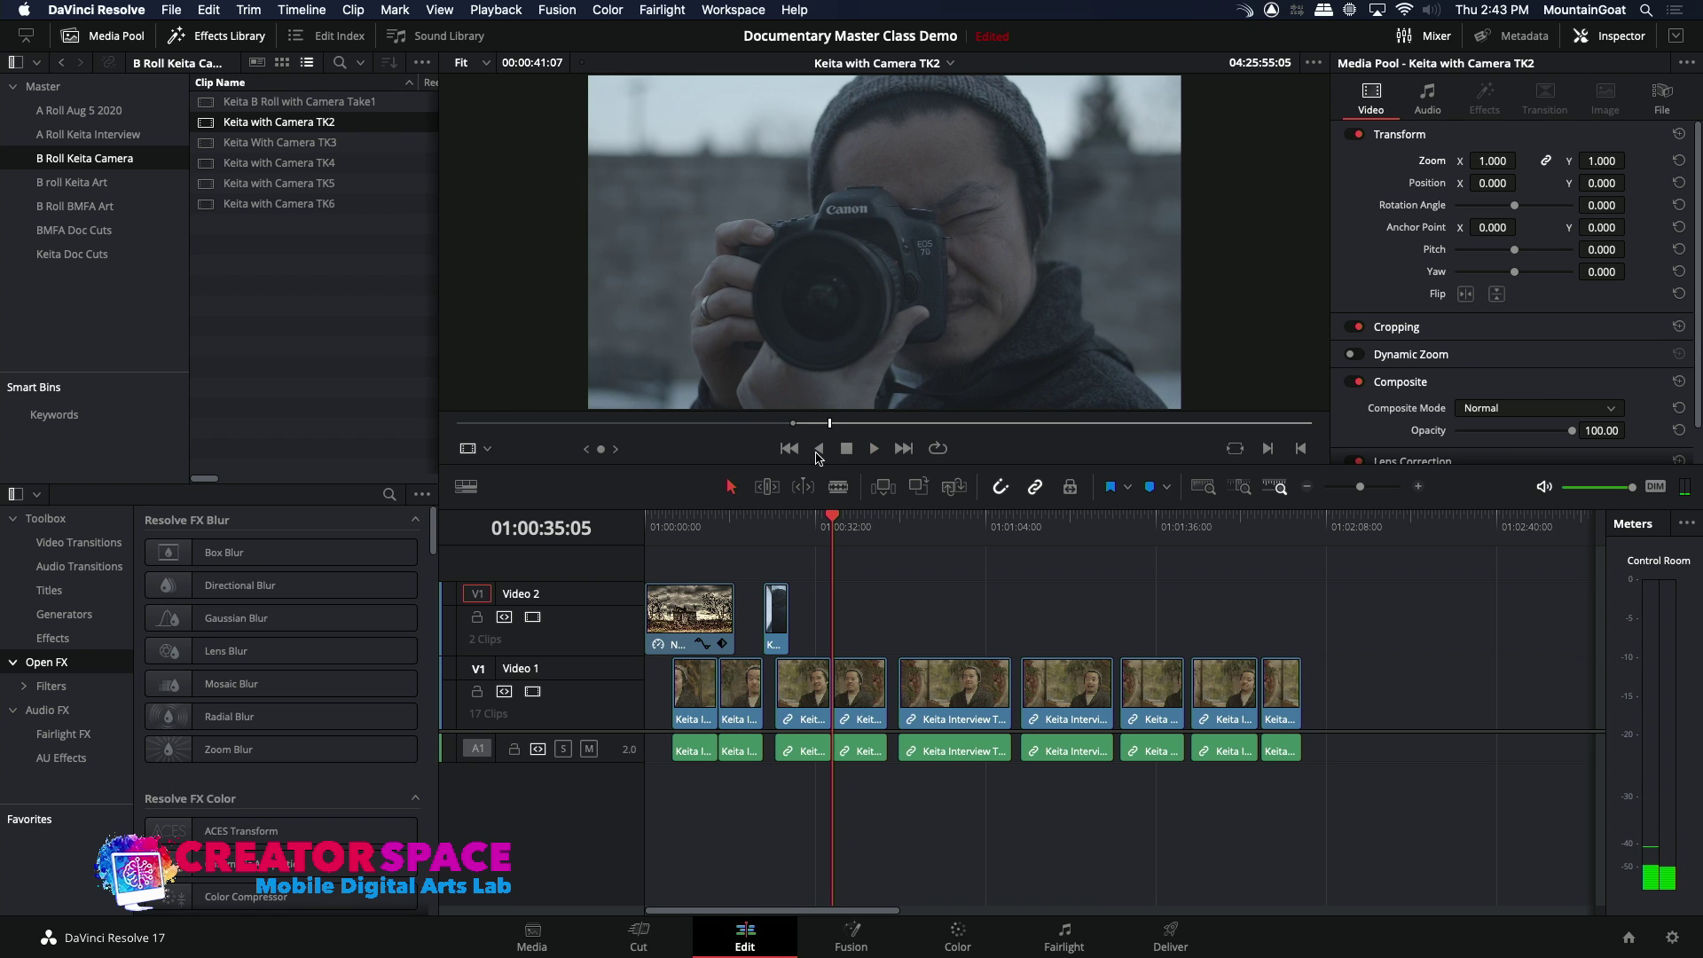
click(923, 486)
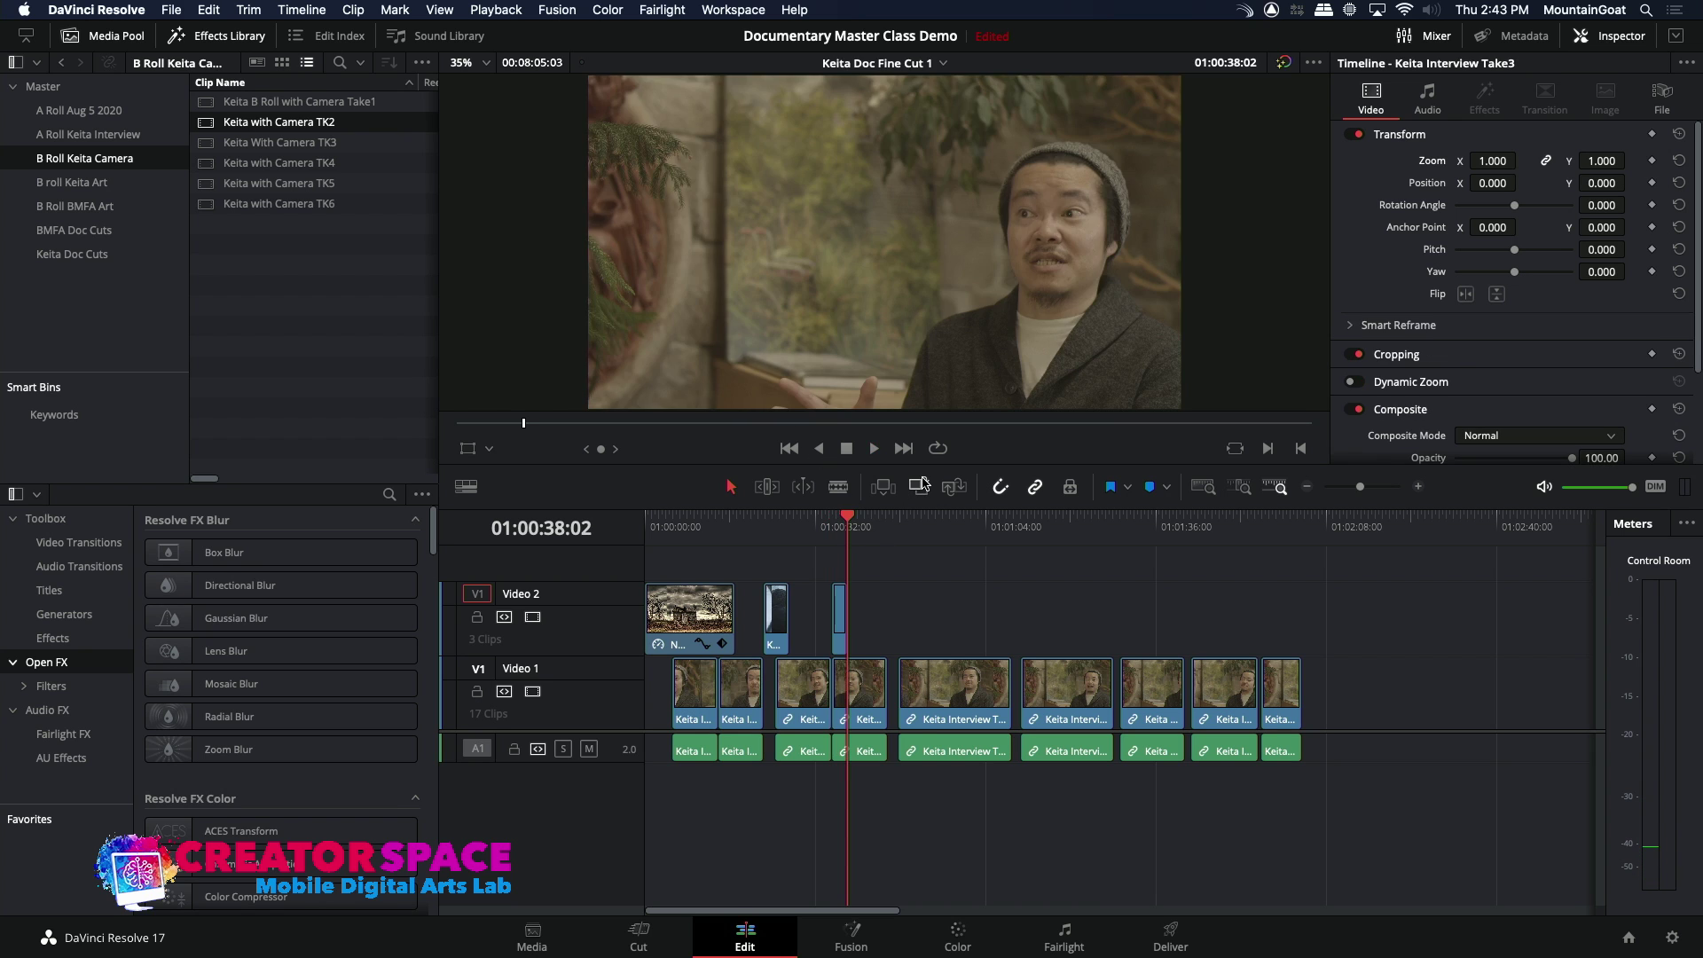
key(slash)
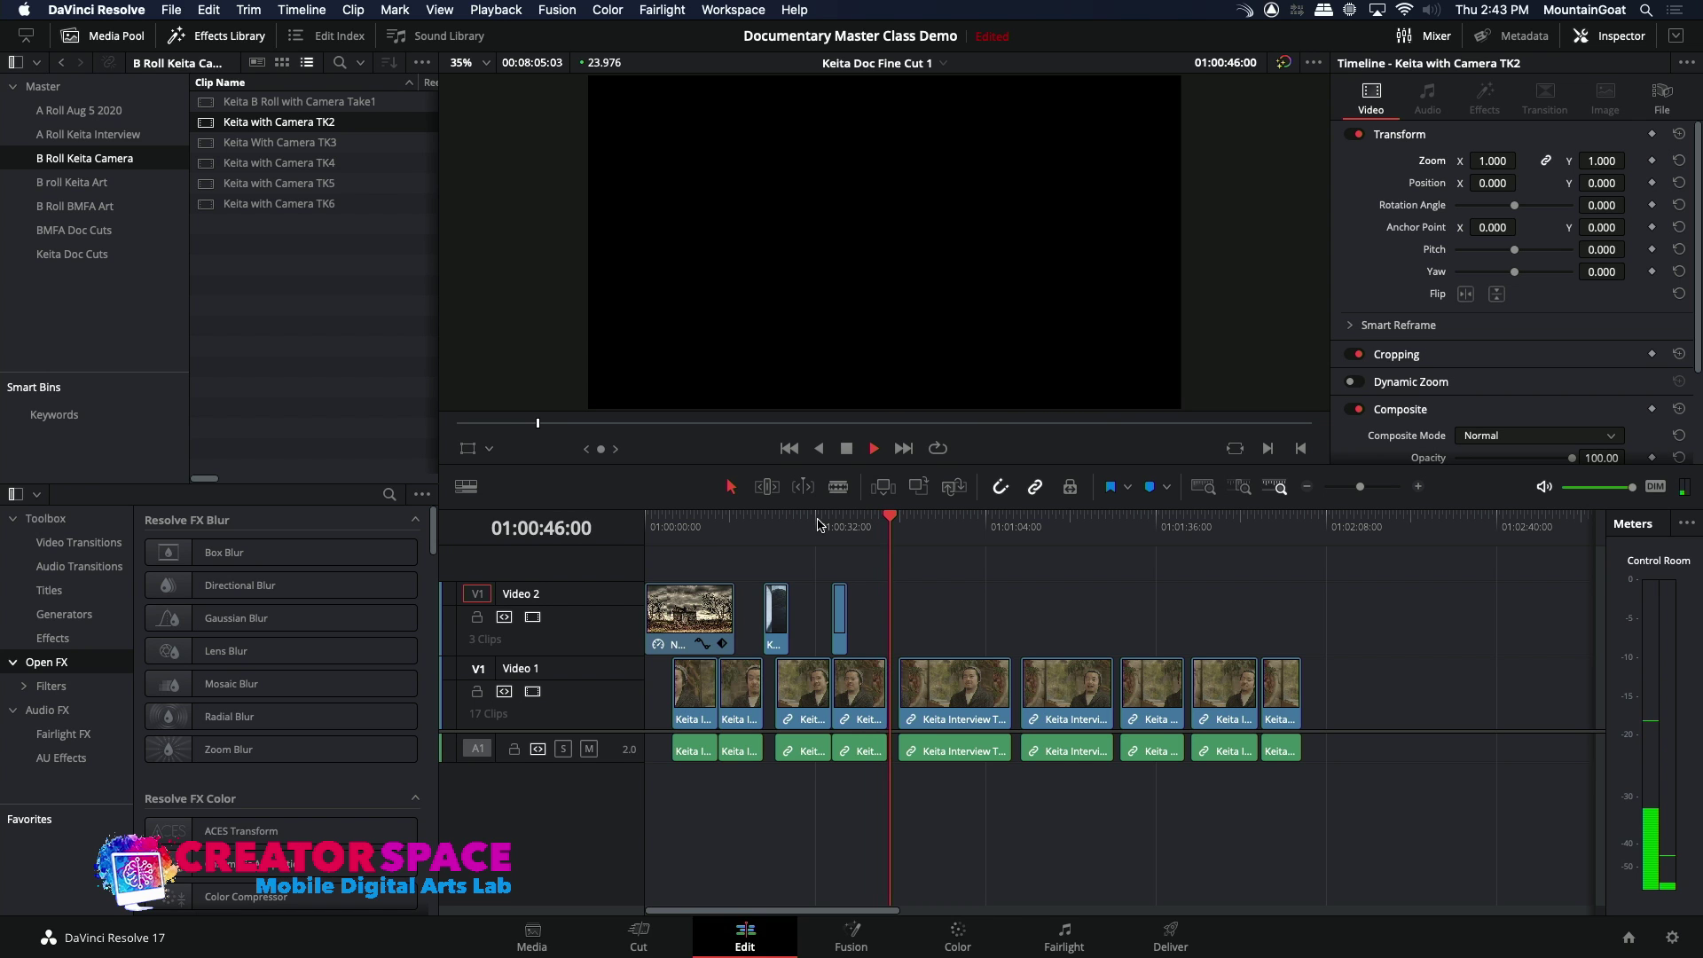
- Park the playhead at 01:00:45:16, review Keita with Camera TK2, and overwrite a segment of Keita B Roll with Camera Take1 onto Video 2
key(space)
click(888, 527)
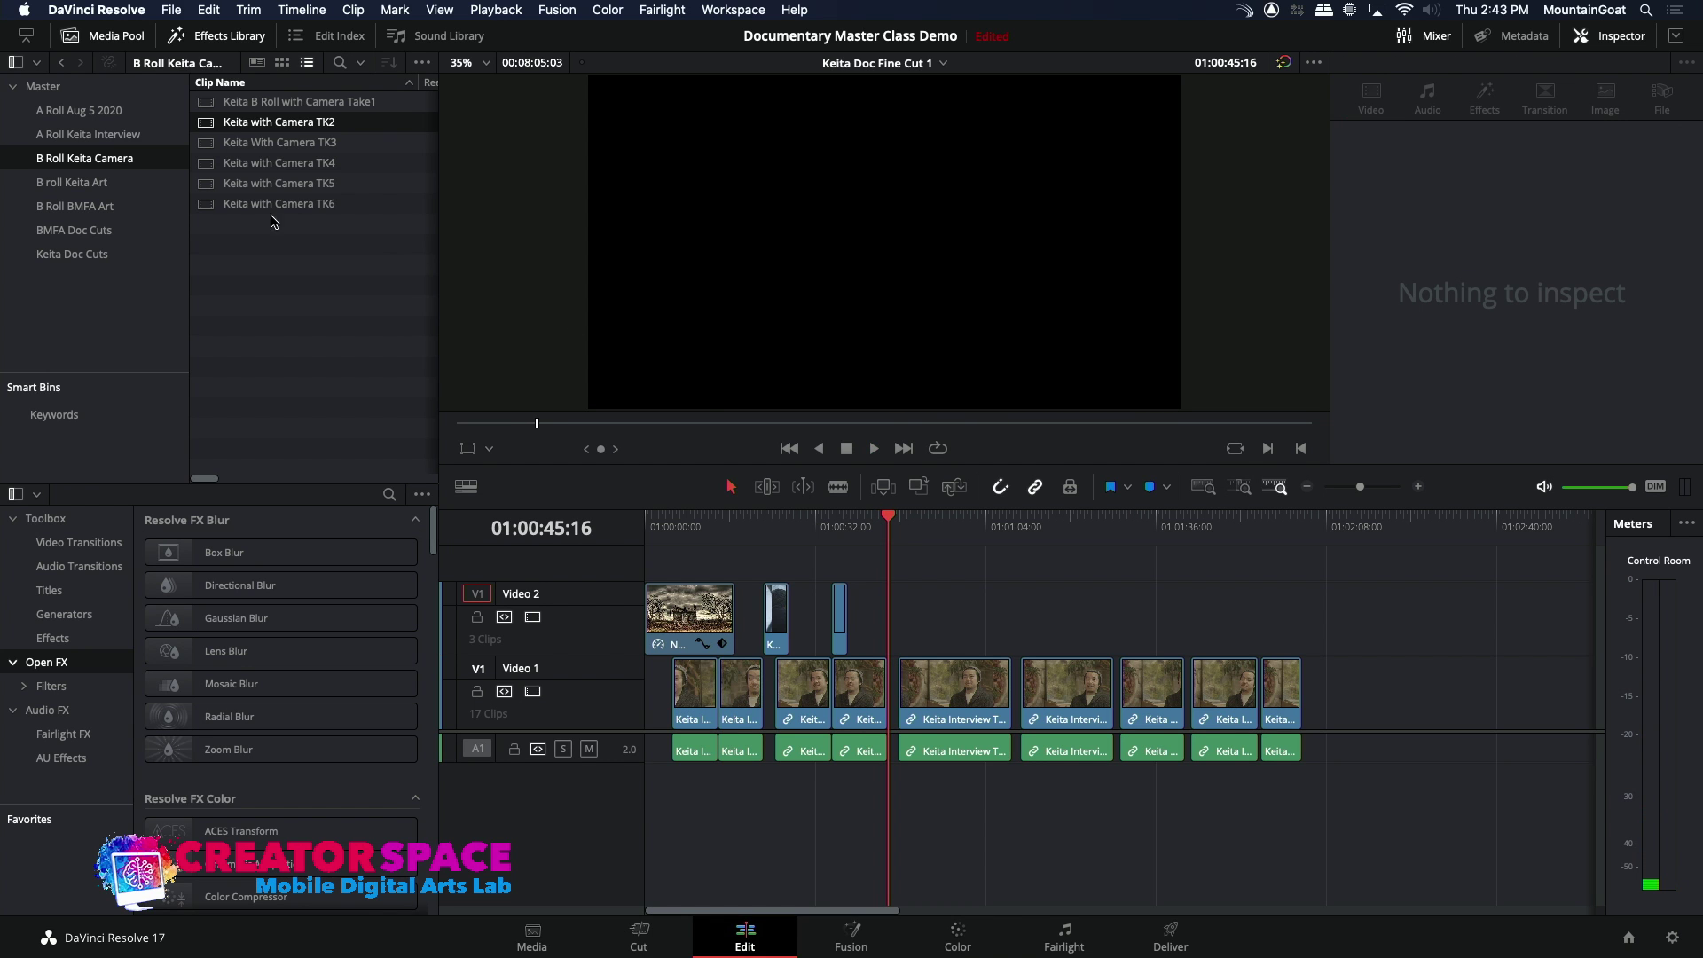
double_click(278, 121)
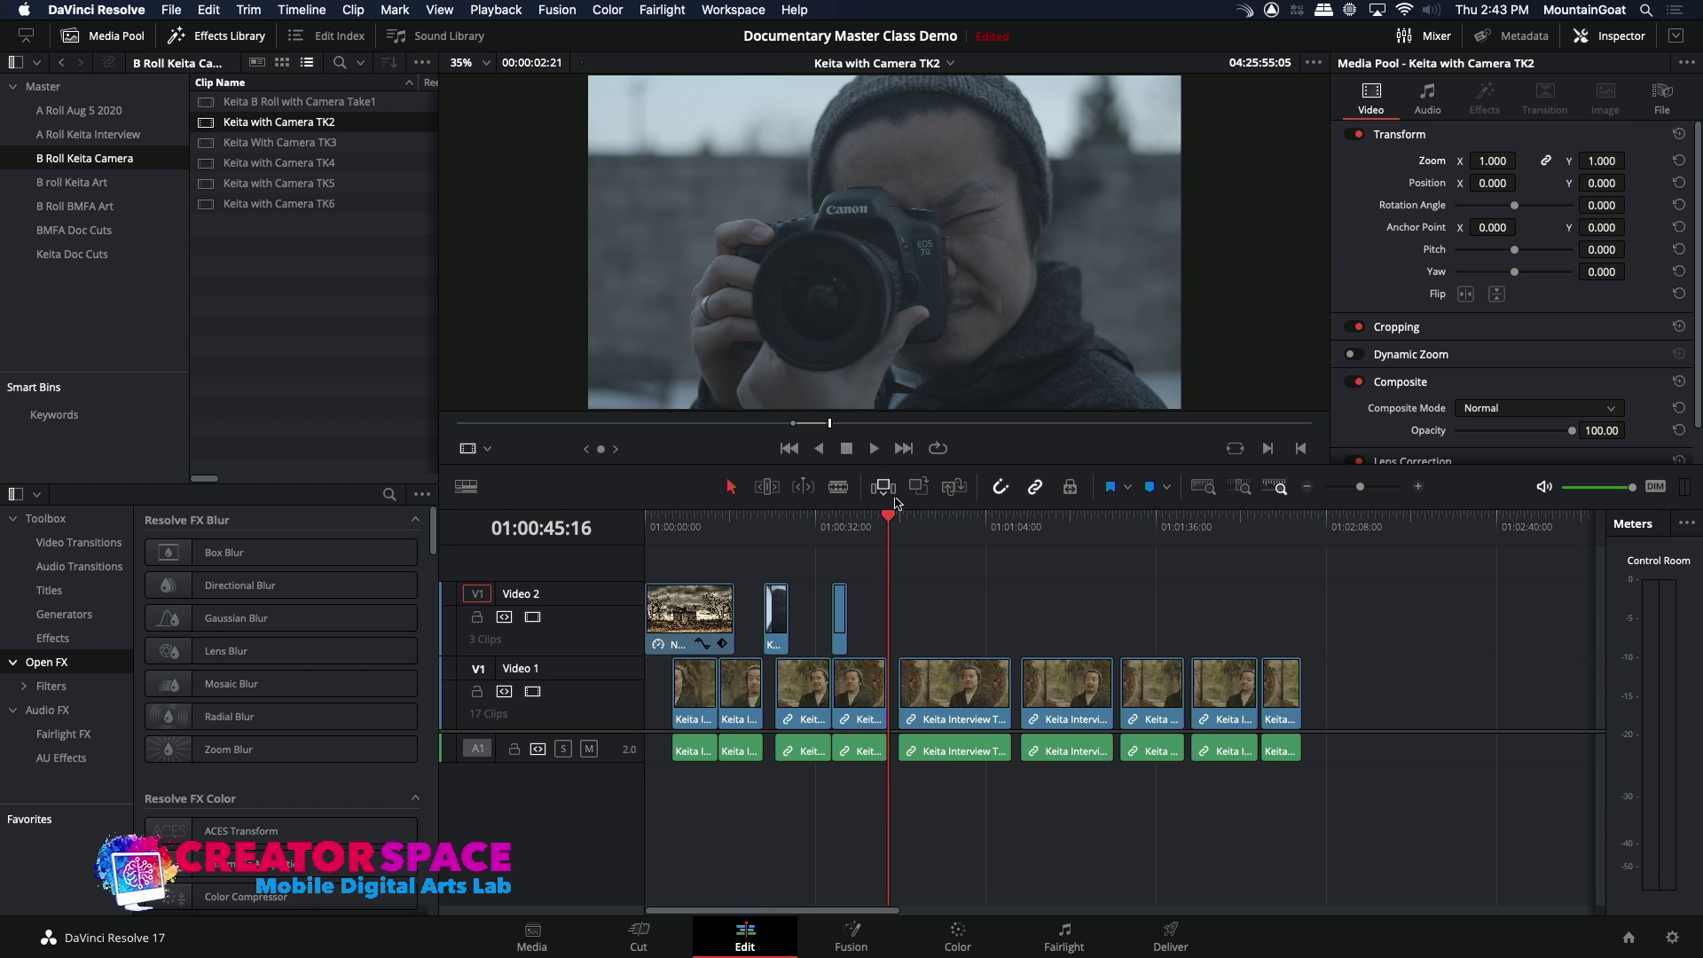
drag(988, 430, 1260, 486)
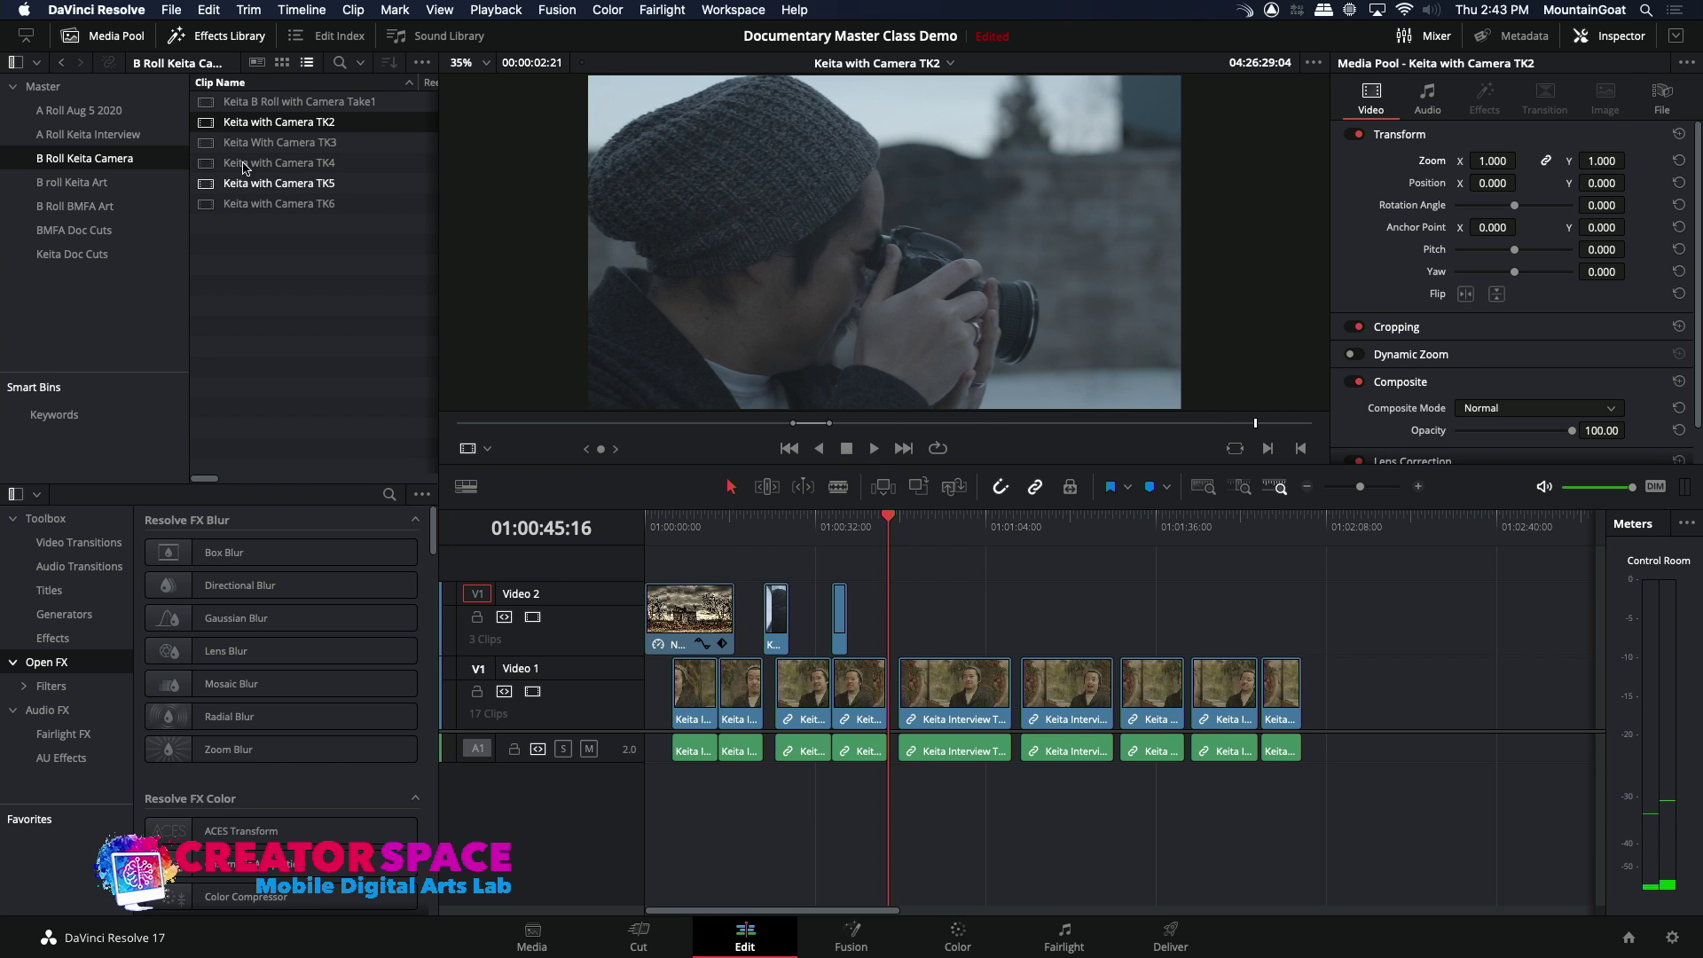
double_click(211, 102)
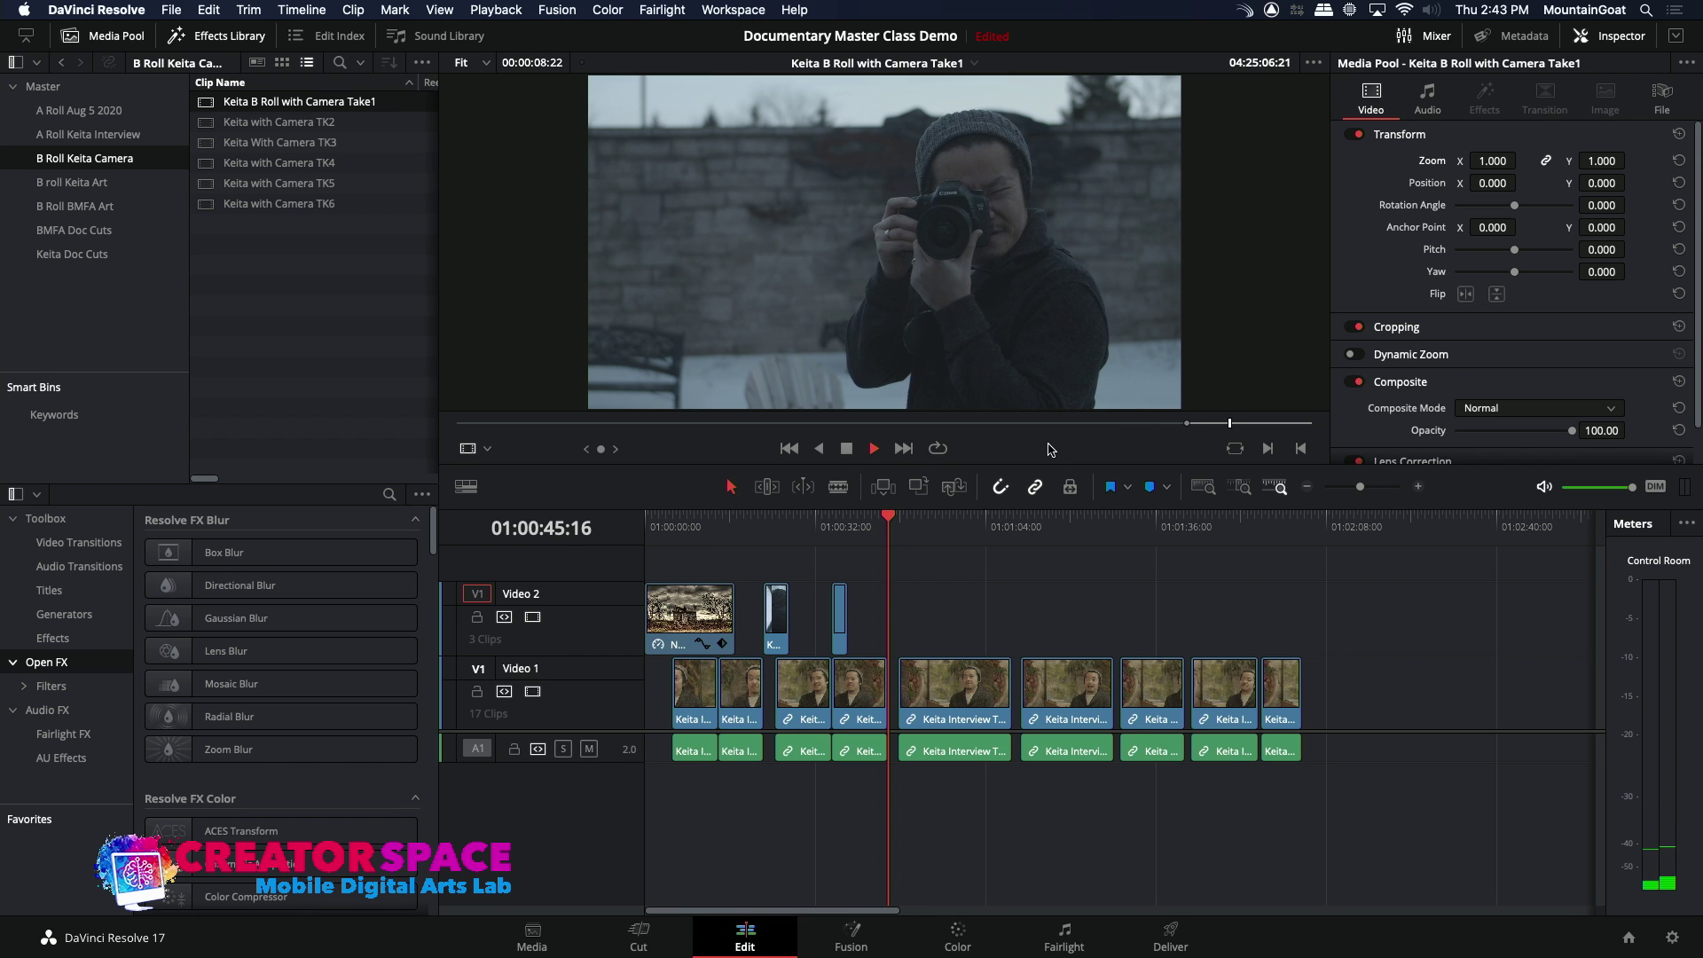
click(910, 489)
- Play across the new camera shot on Video 2, extend its end over the start of the following interview clip, and replay the transition
key(Up)
key(space)
click(874, 519)
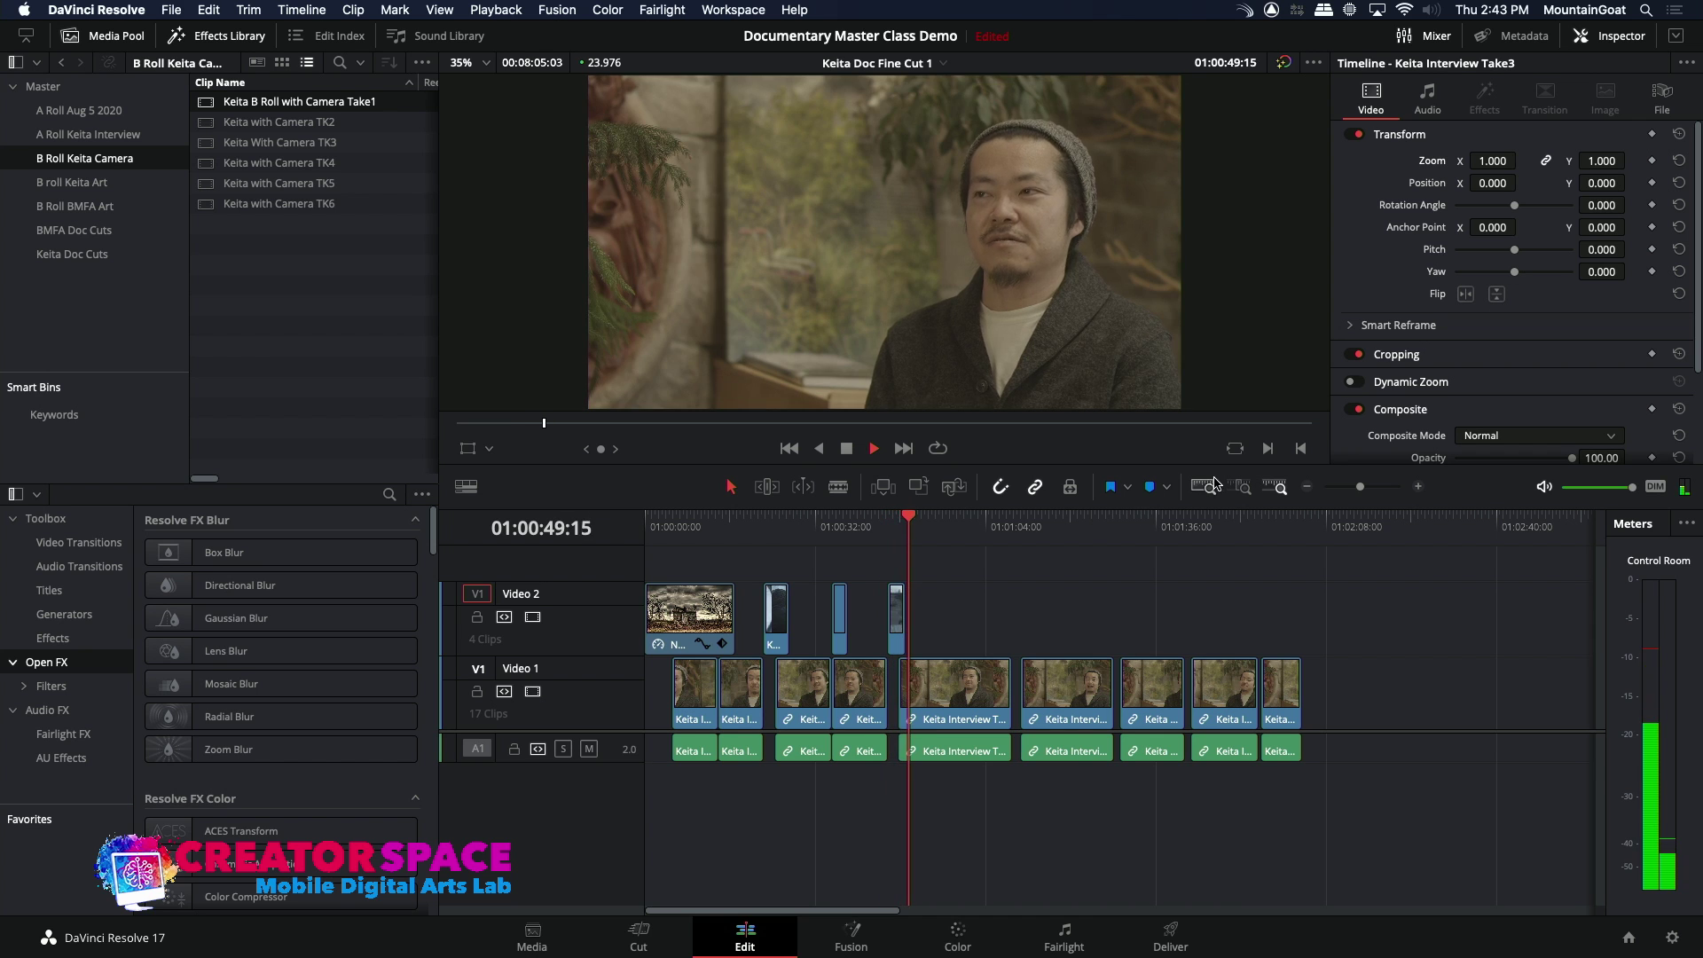
key(super+equal)
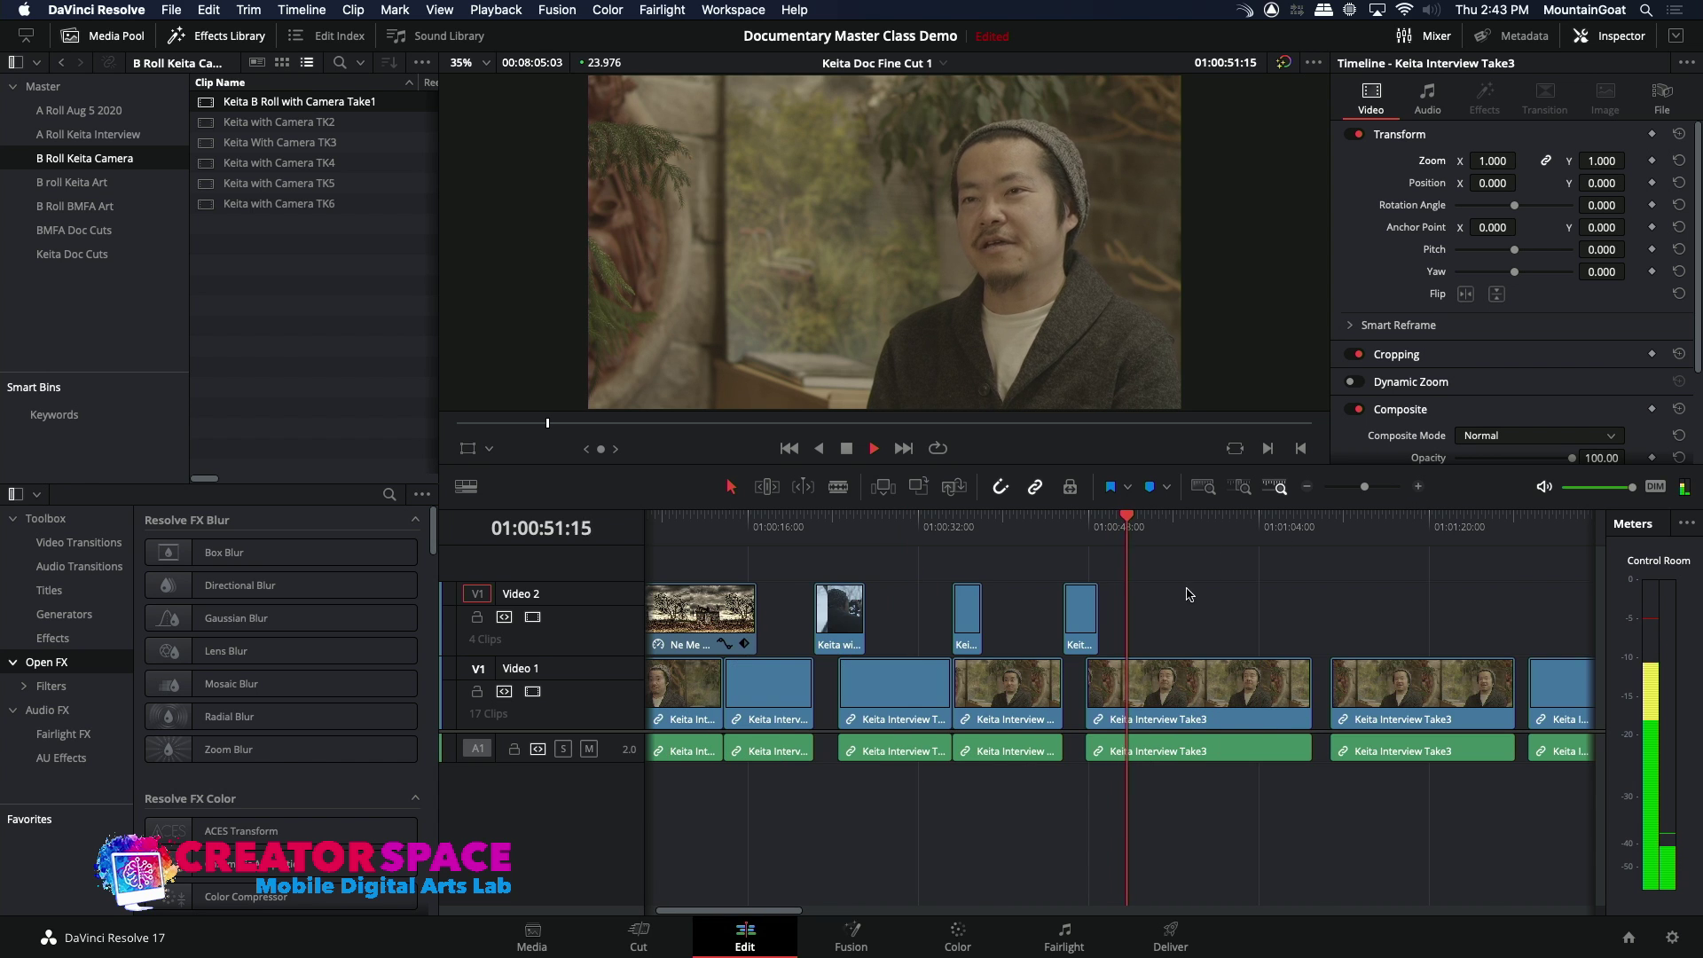
key(space)
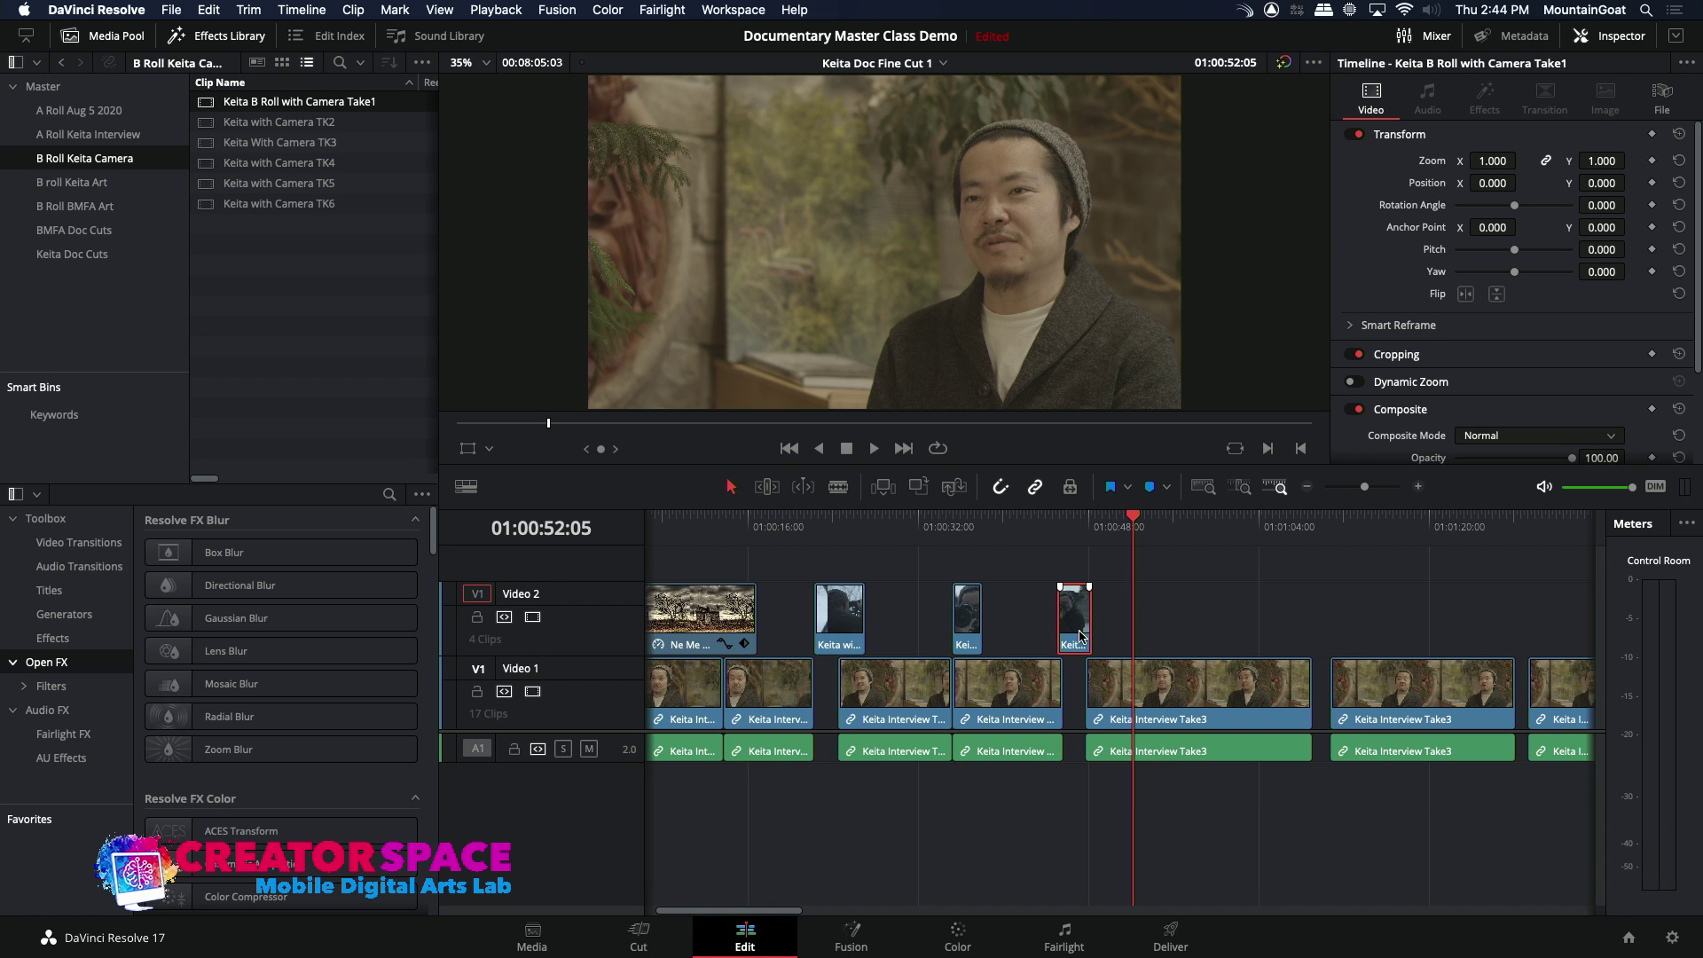
drag(1090, 632, 1103, 633)
click(1084, 529)
key(space)
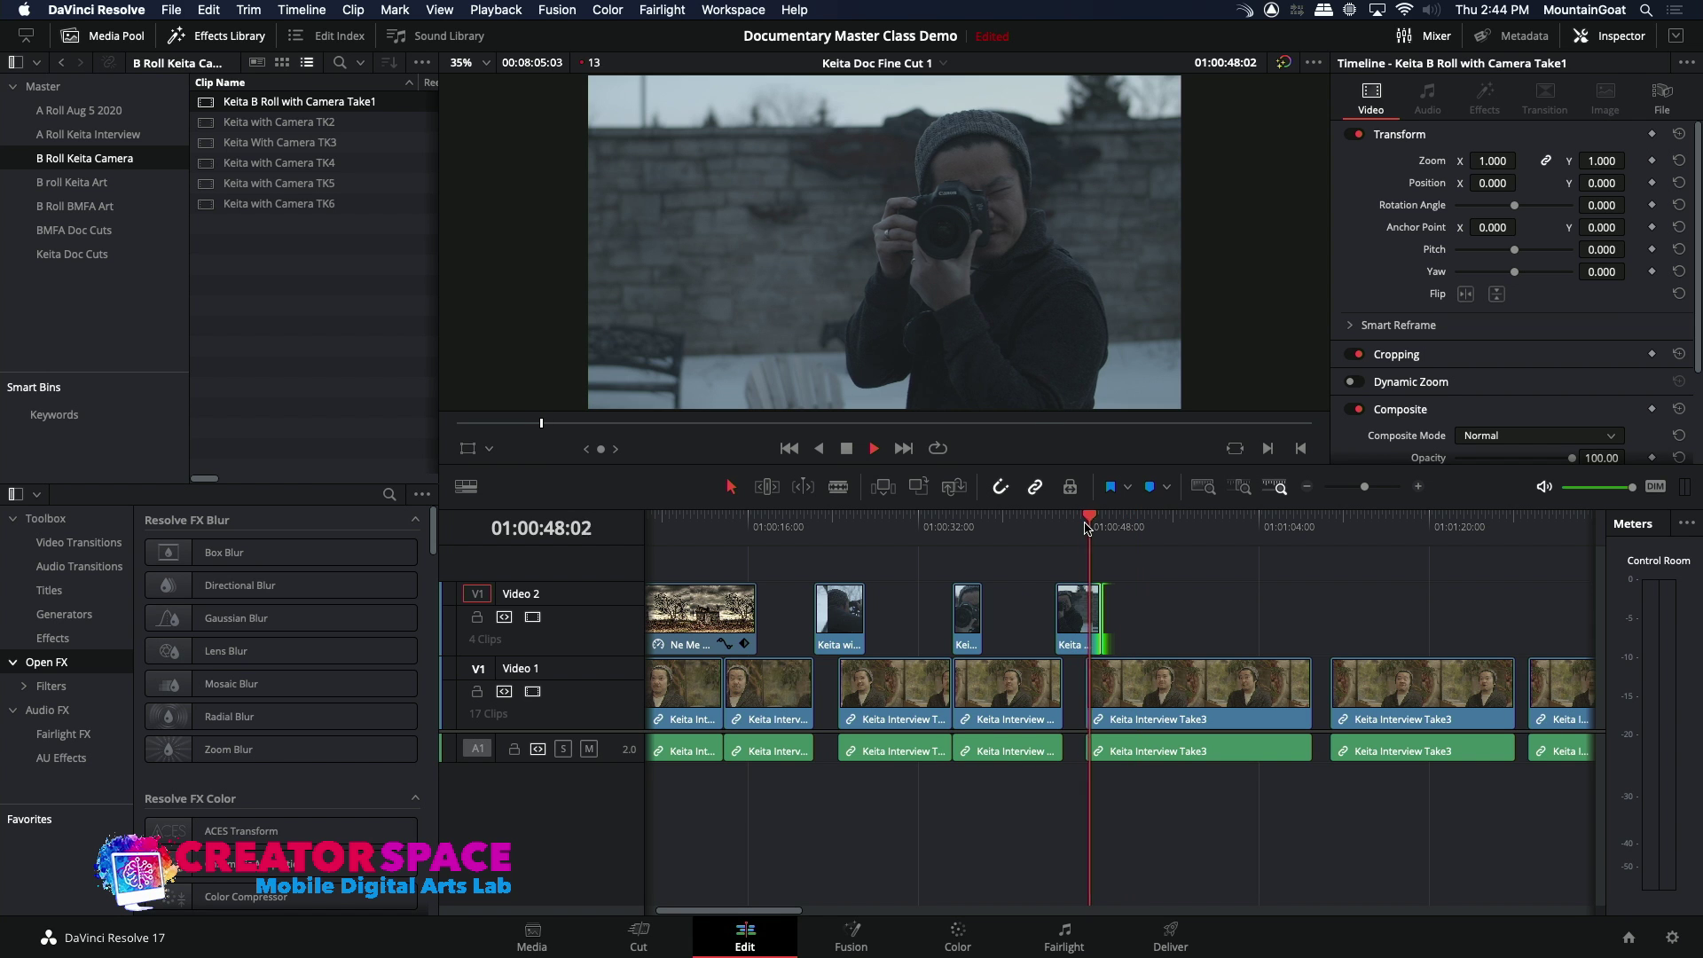
- Park the playhead at 01:01:06:06 and overwrite Eternal Road.jpg from the B roll Keita Art bin onto Video 2
click(1307, 487)
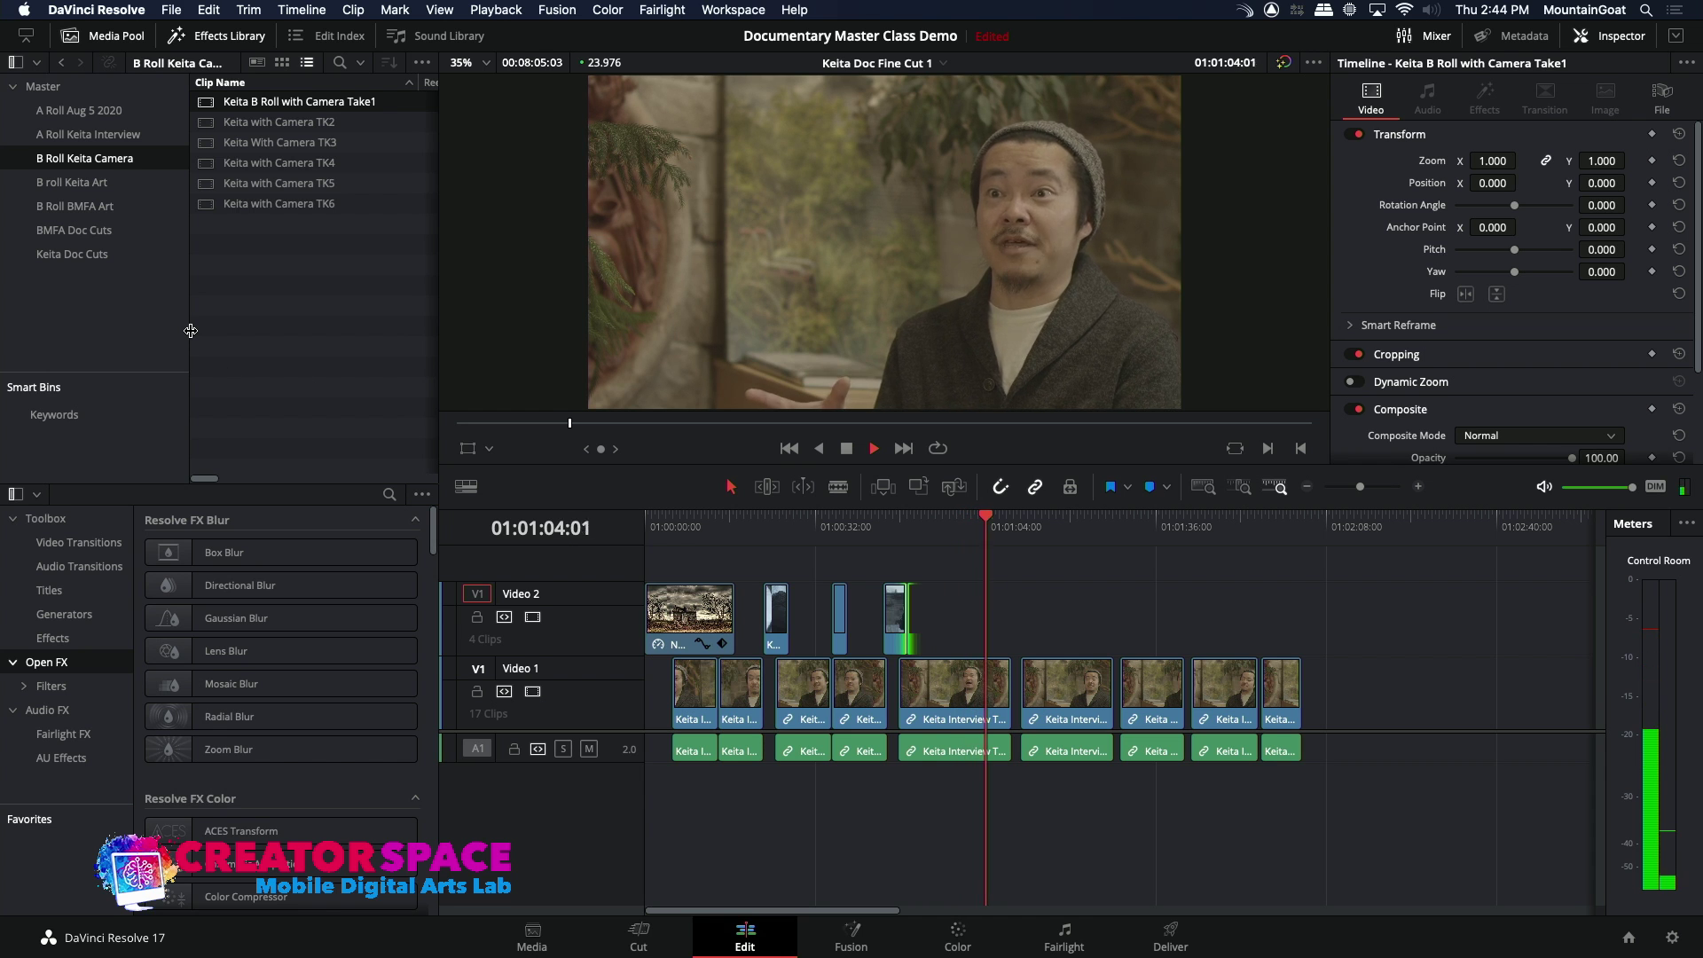
key(space)
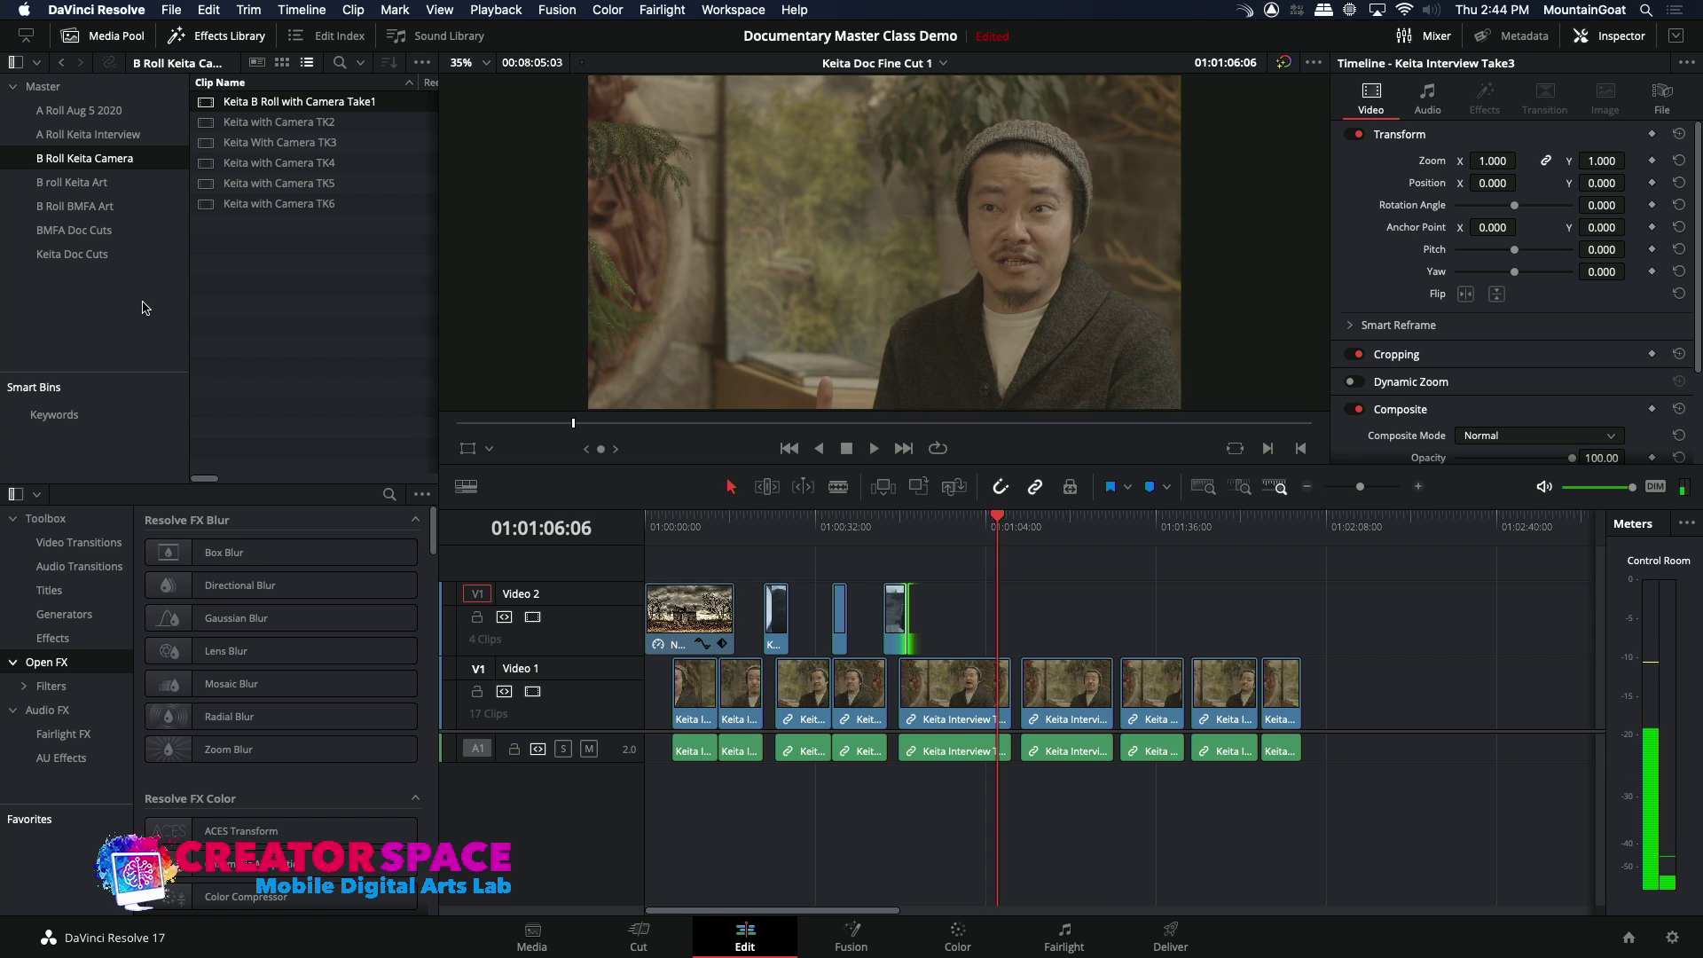
click(86, 255)
click(81, 180)
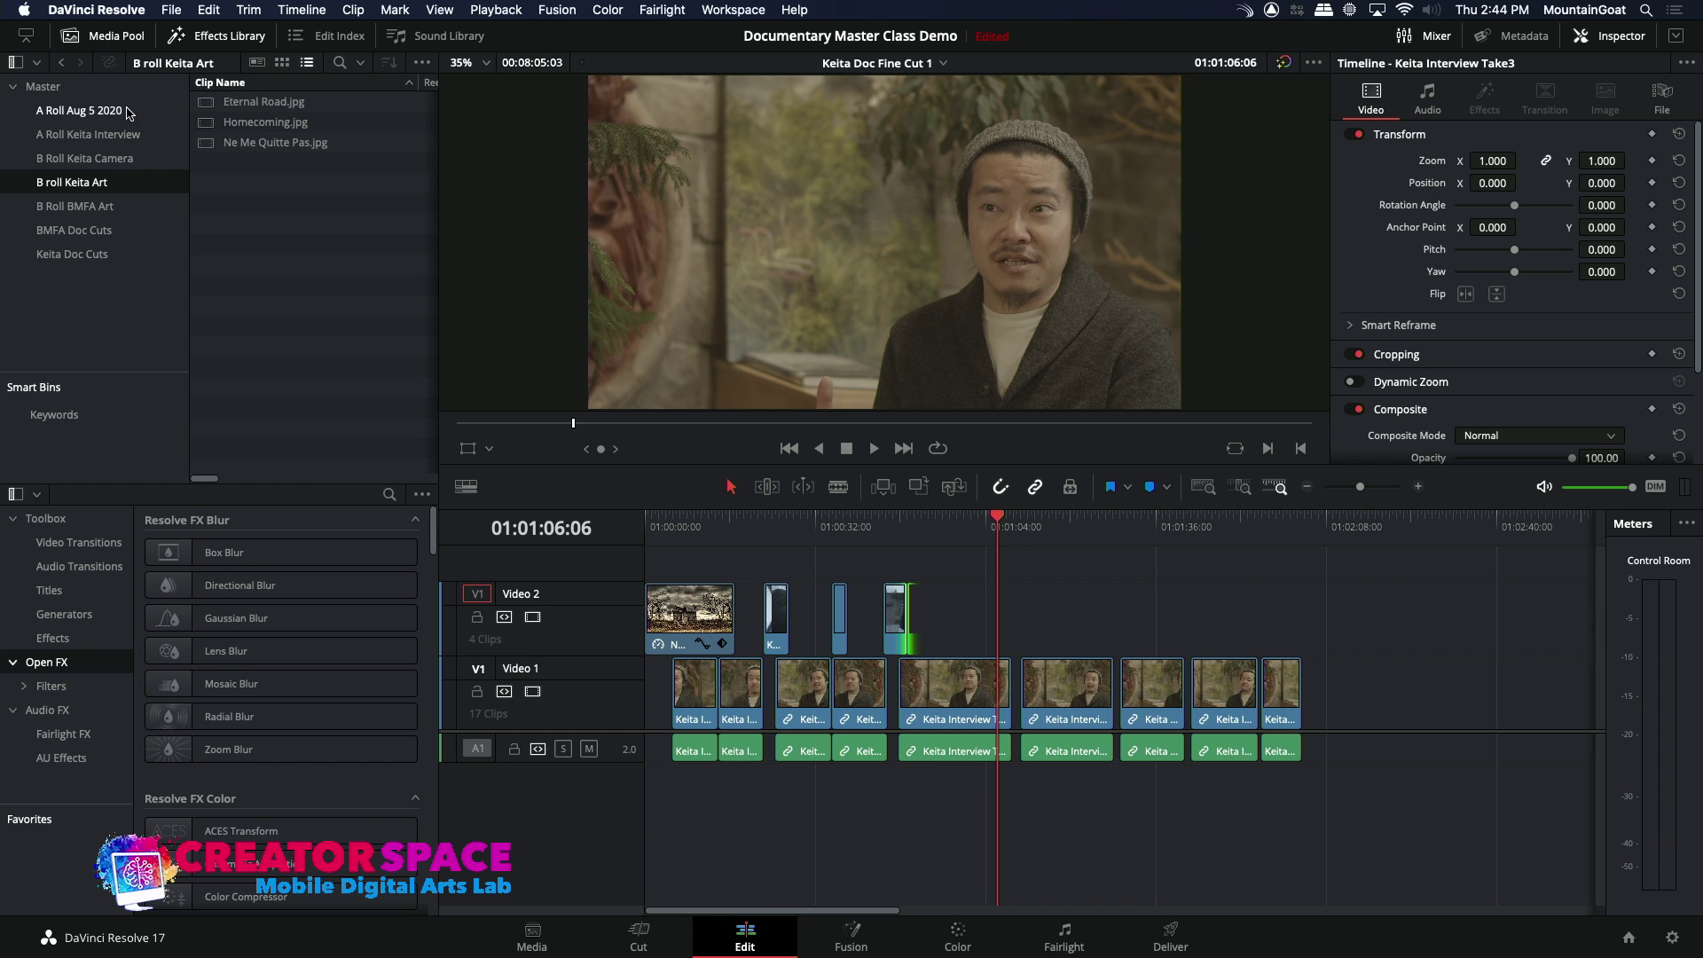
double_click(220, 124)
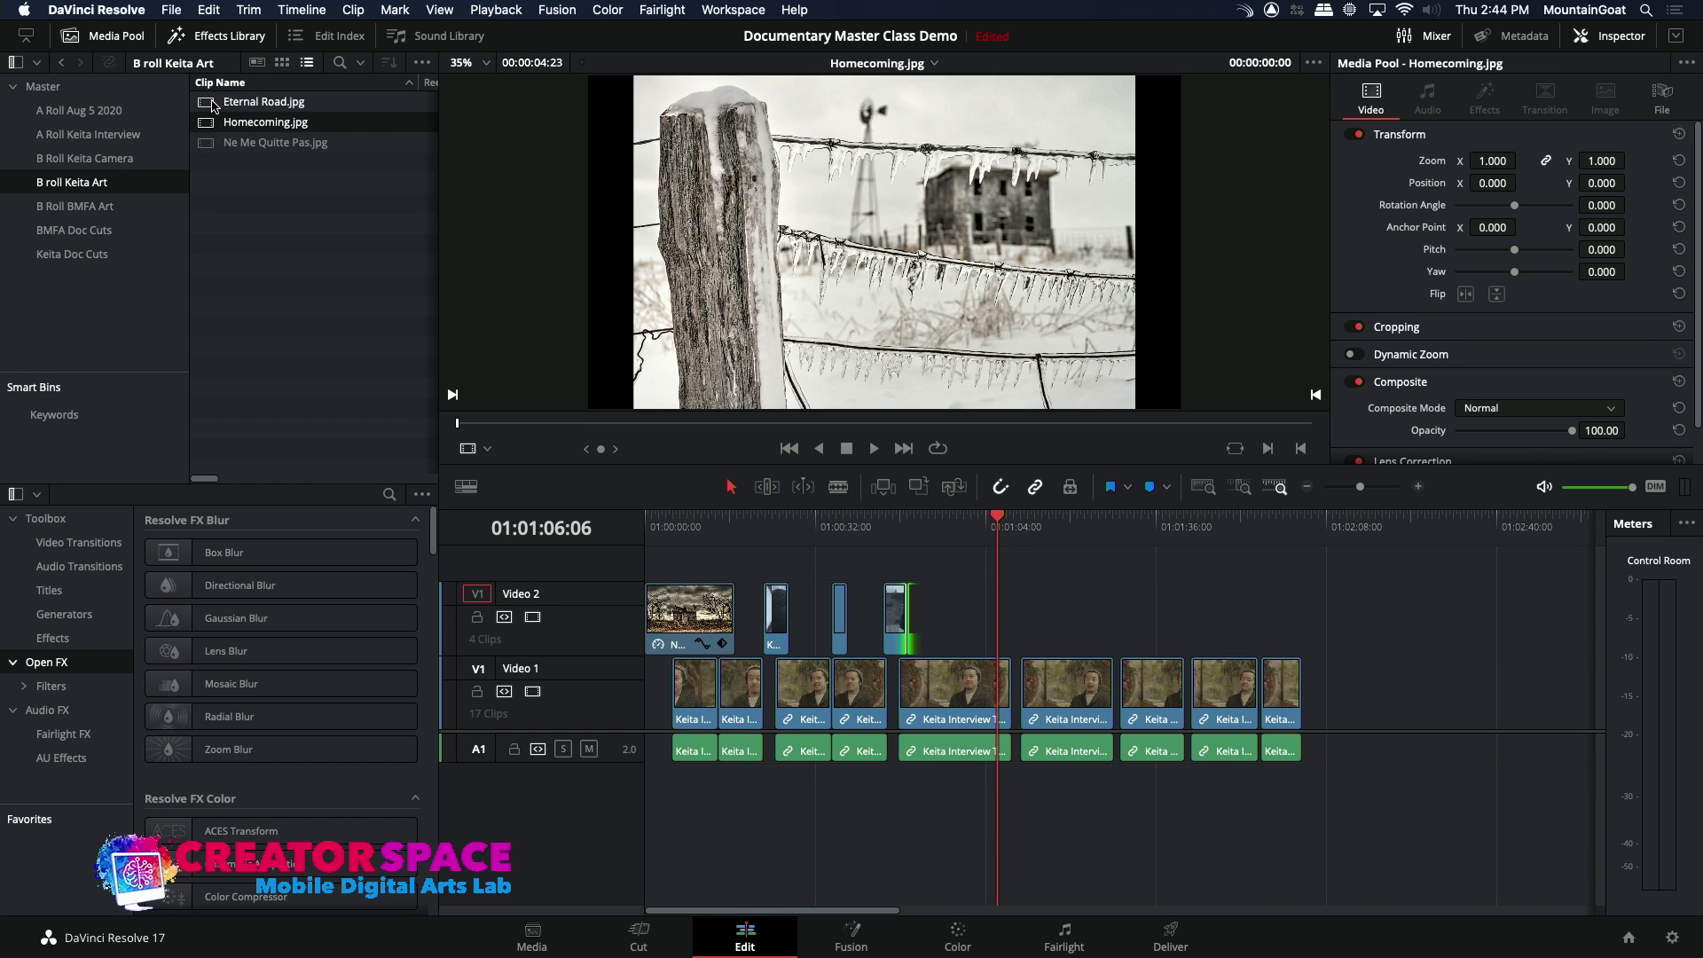
double_click(215, 103)
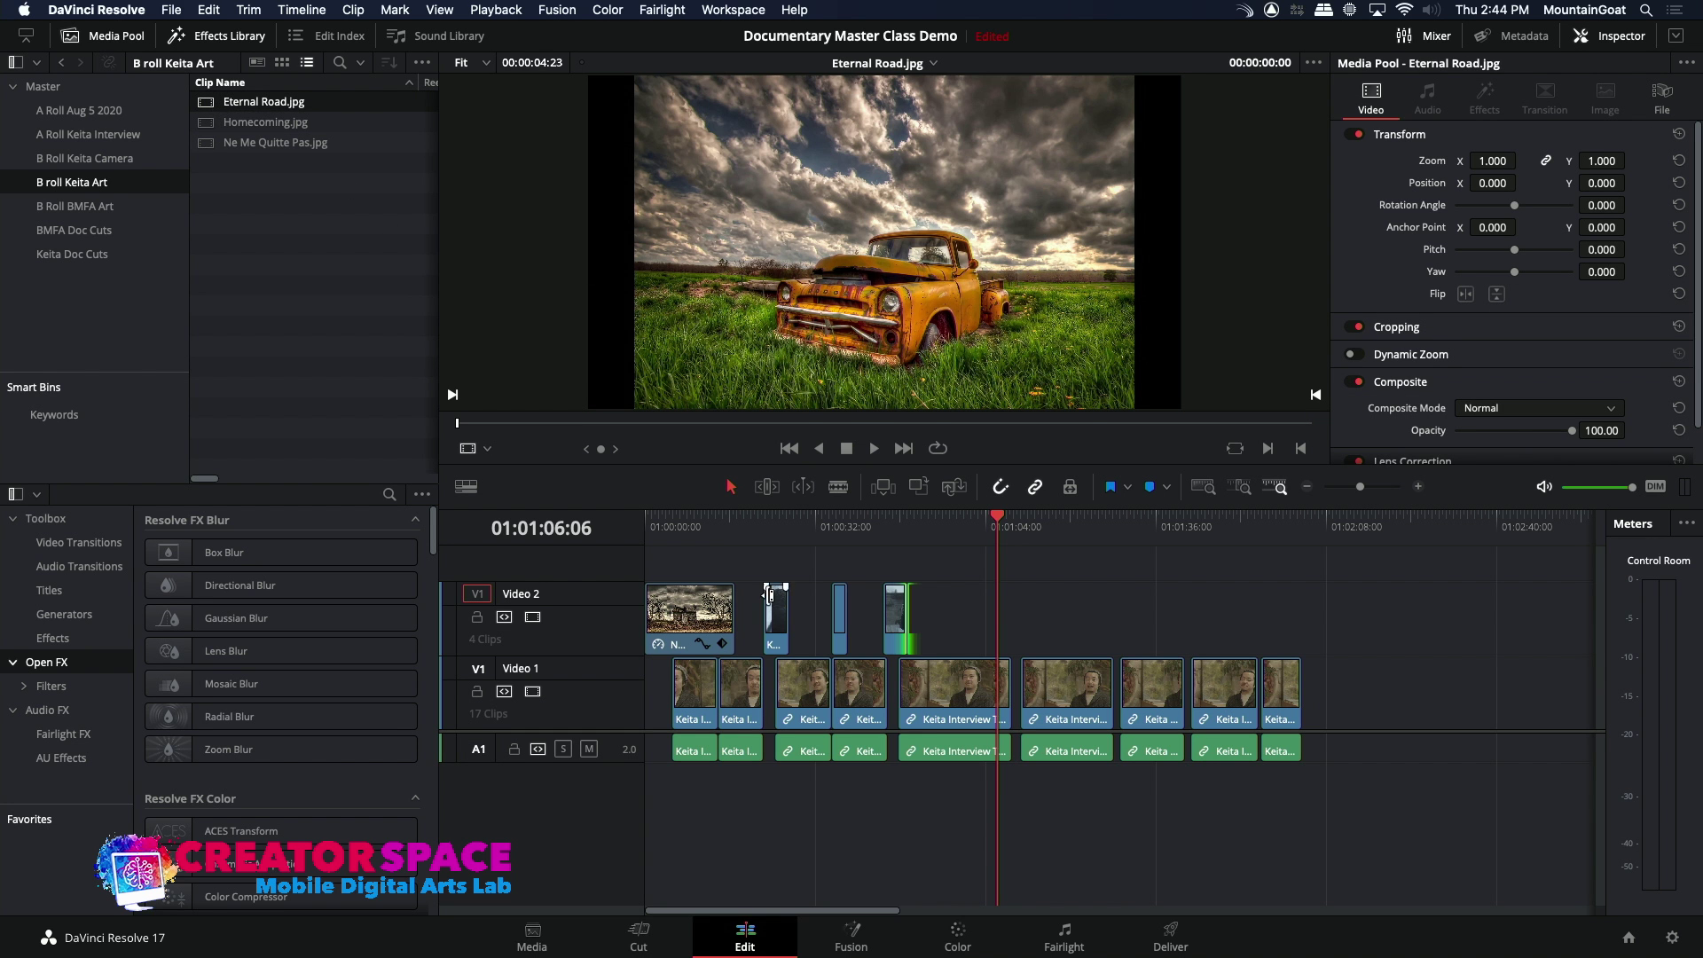
click(924, 494)
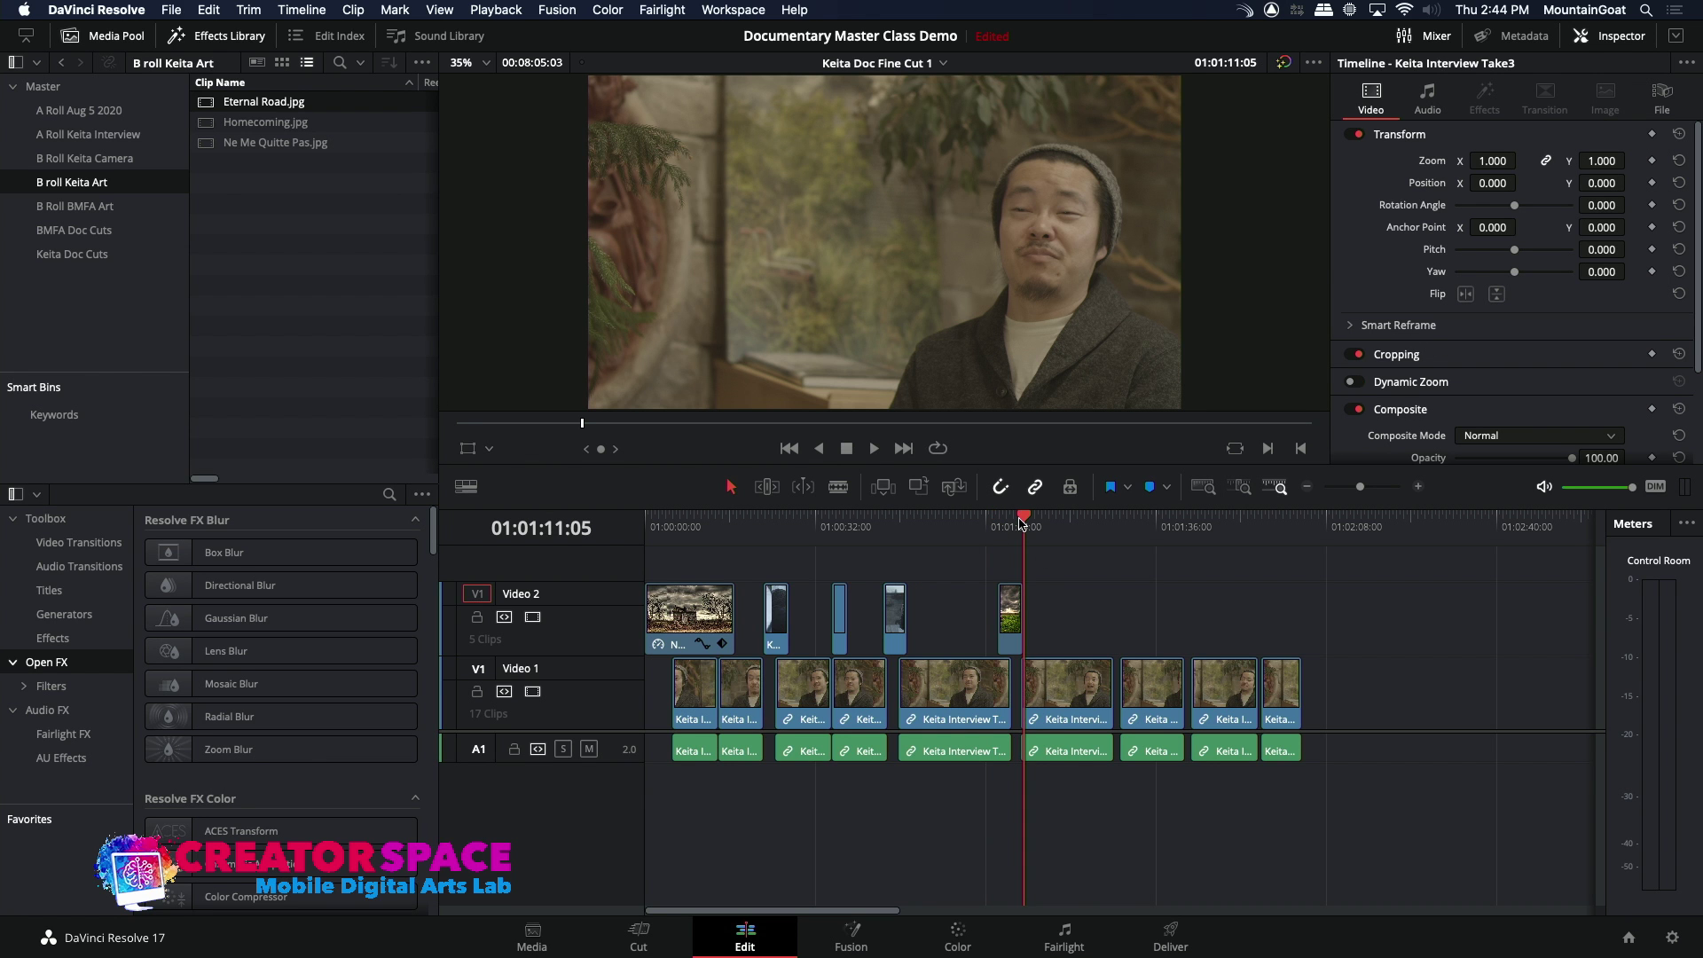
- Play past the Eternal Road still and extend its end on Video 2 to about 01:01:17
key(space)
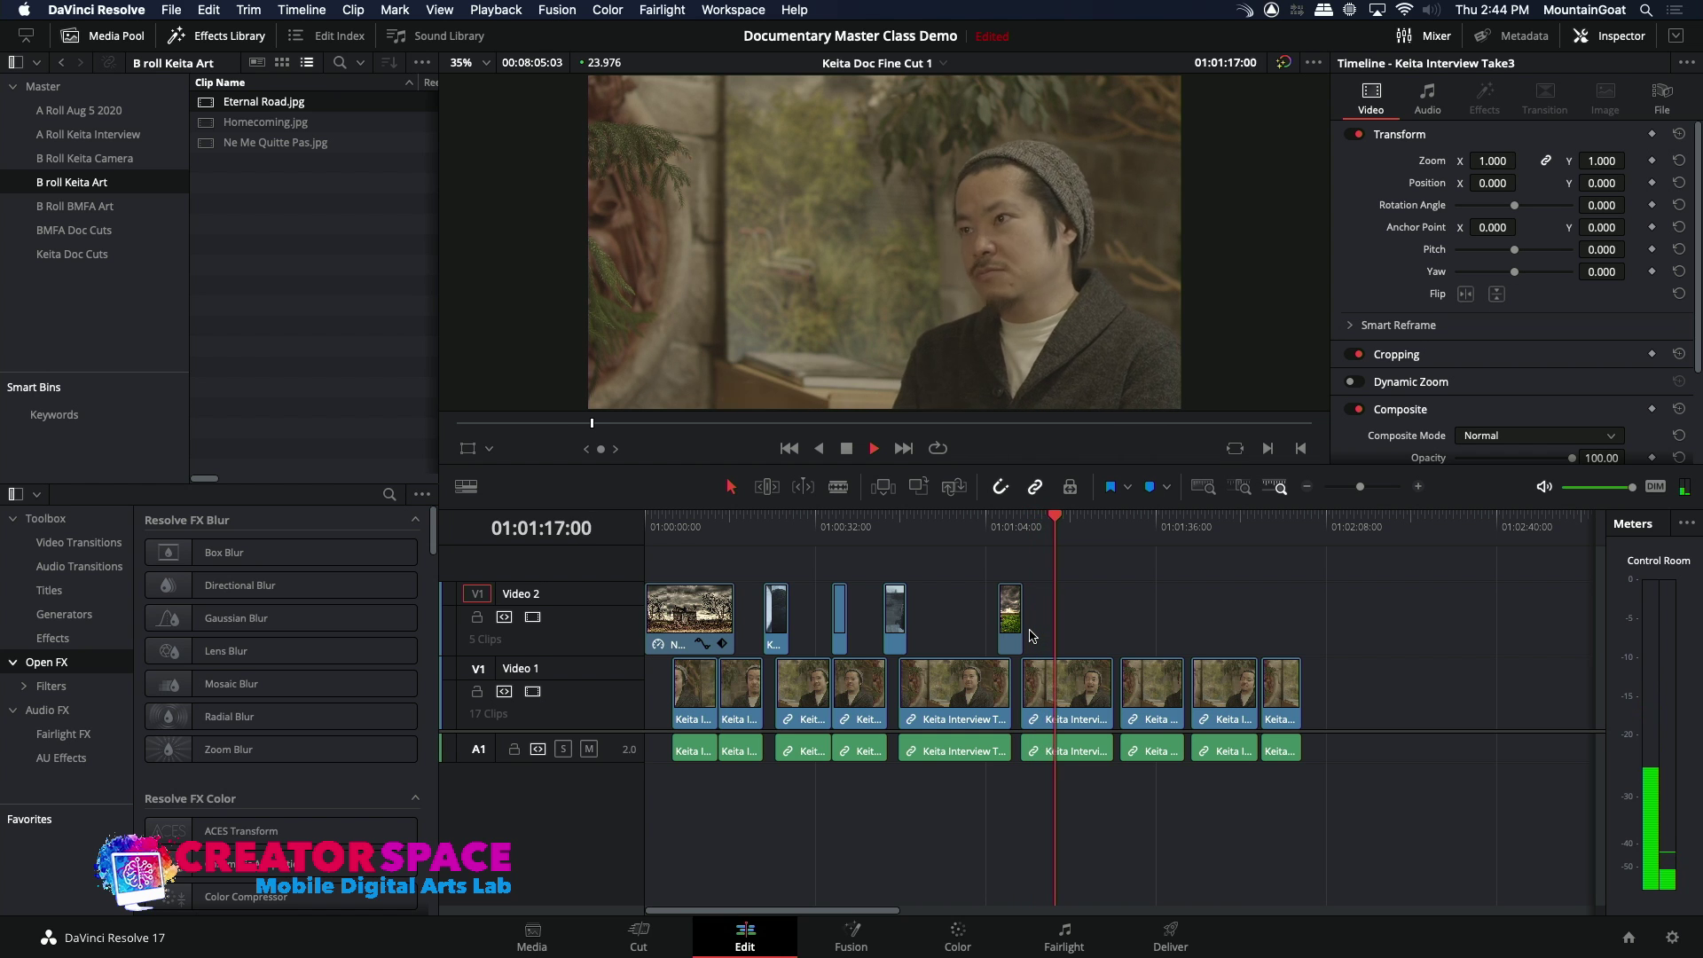
key(space)
drag(1022, 628, 1062, 629)
- Set the Eternal Road still's zoom to 1.190 so it fills the frame, and play the sequence from 01:01:04:00
click(1022, 523)
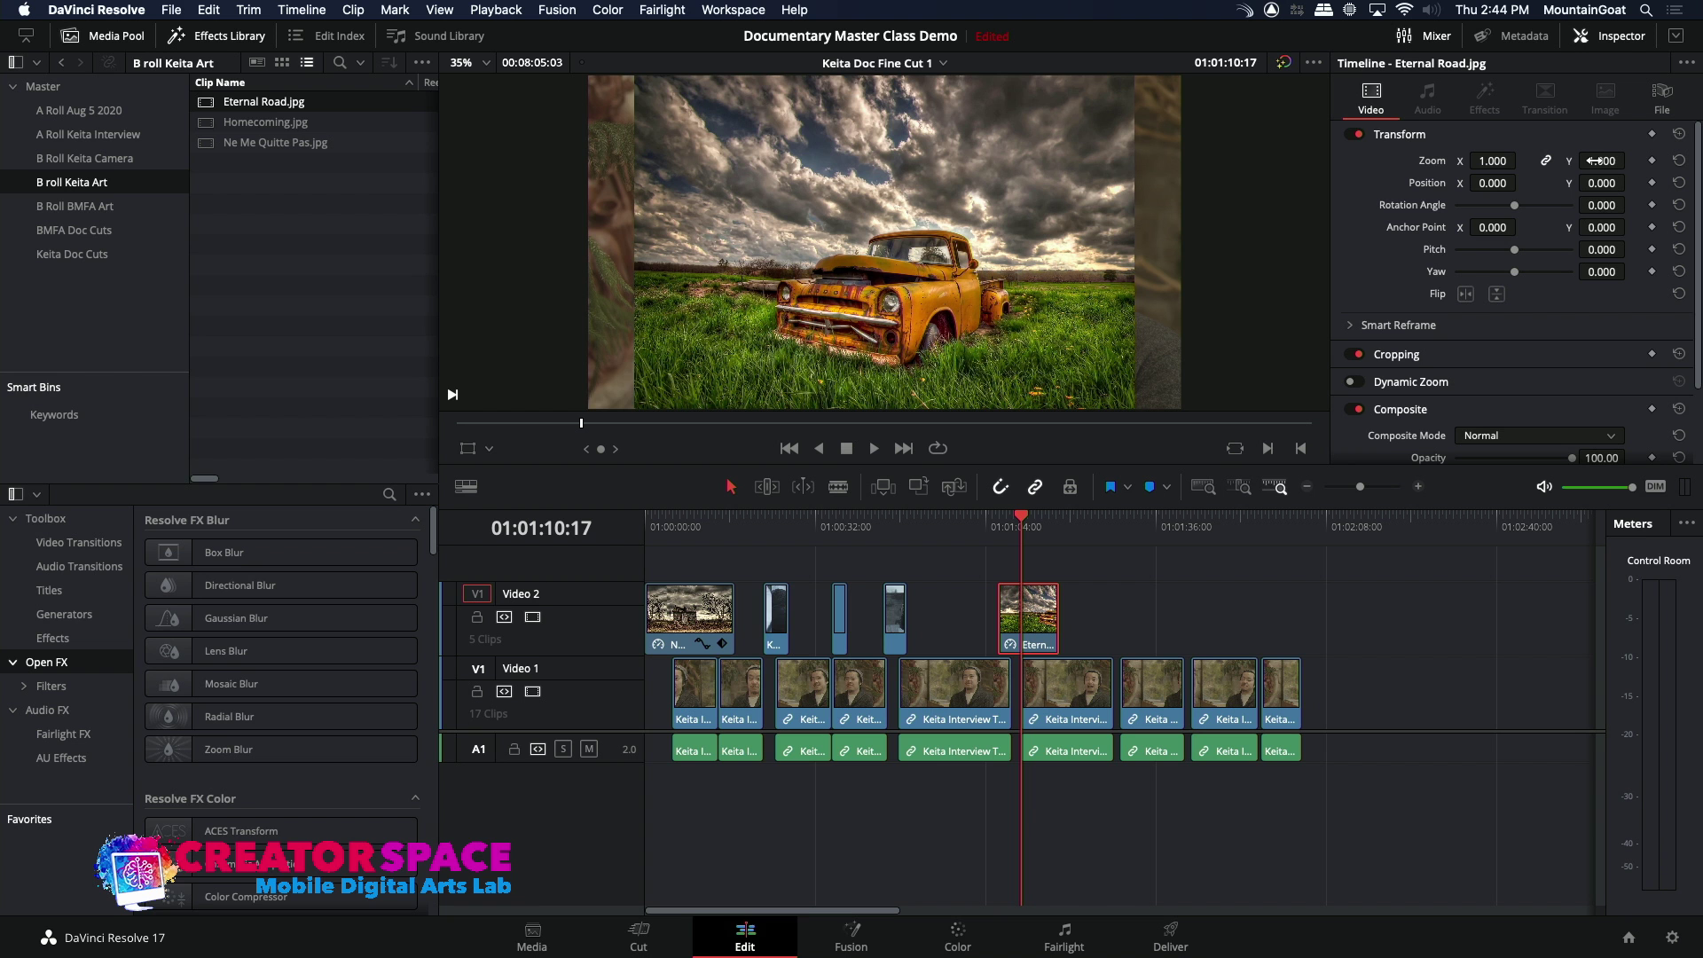
drag(1594, 160, 1631, 160)
click(987, 523)
click(982, 523)
key(space)
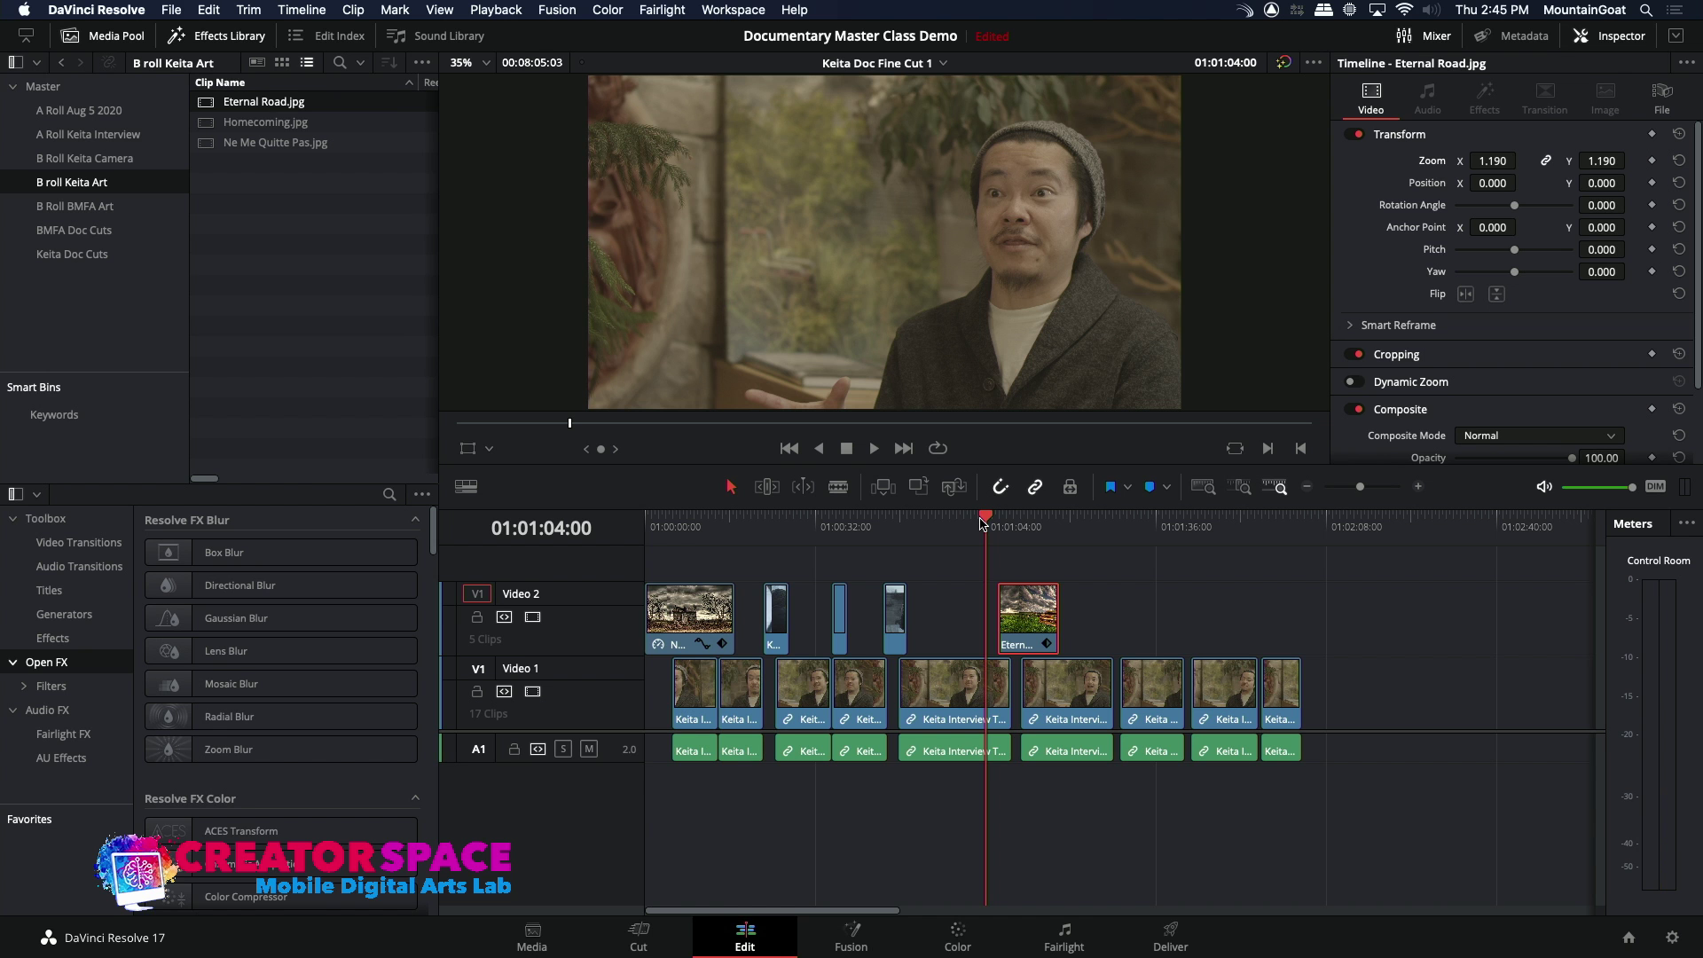
key(space)
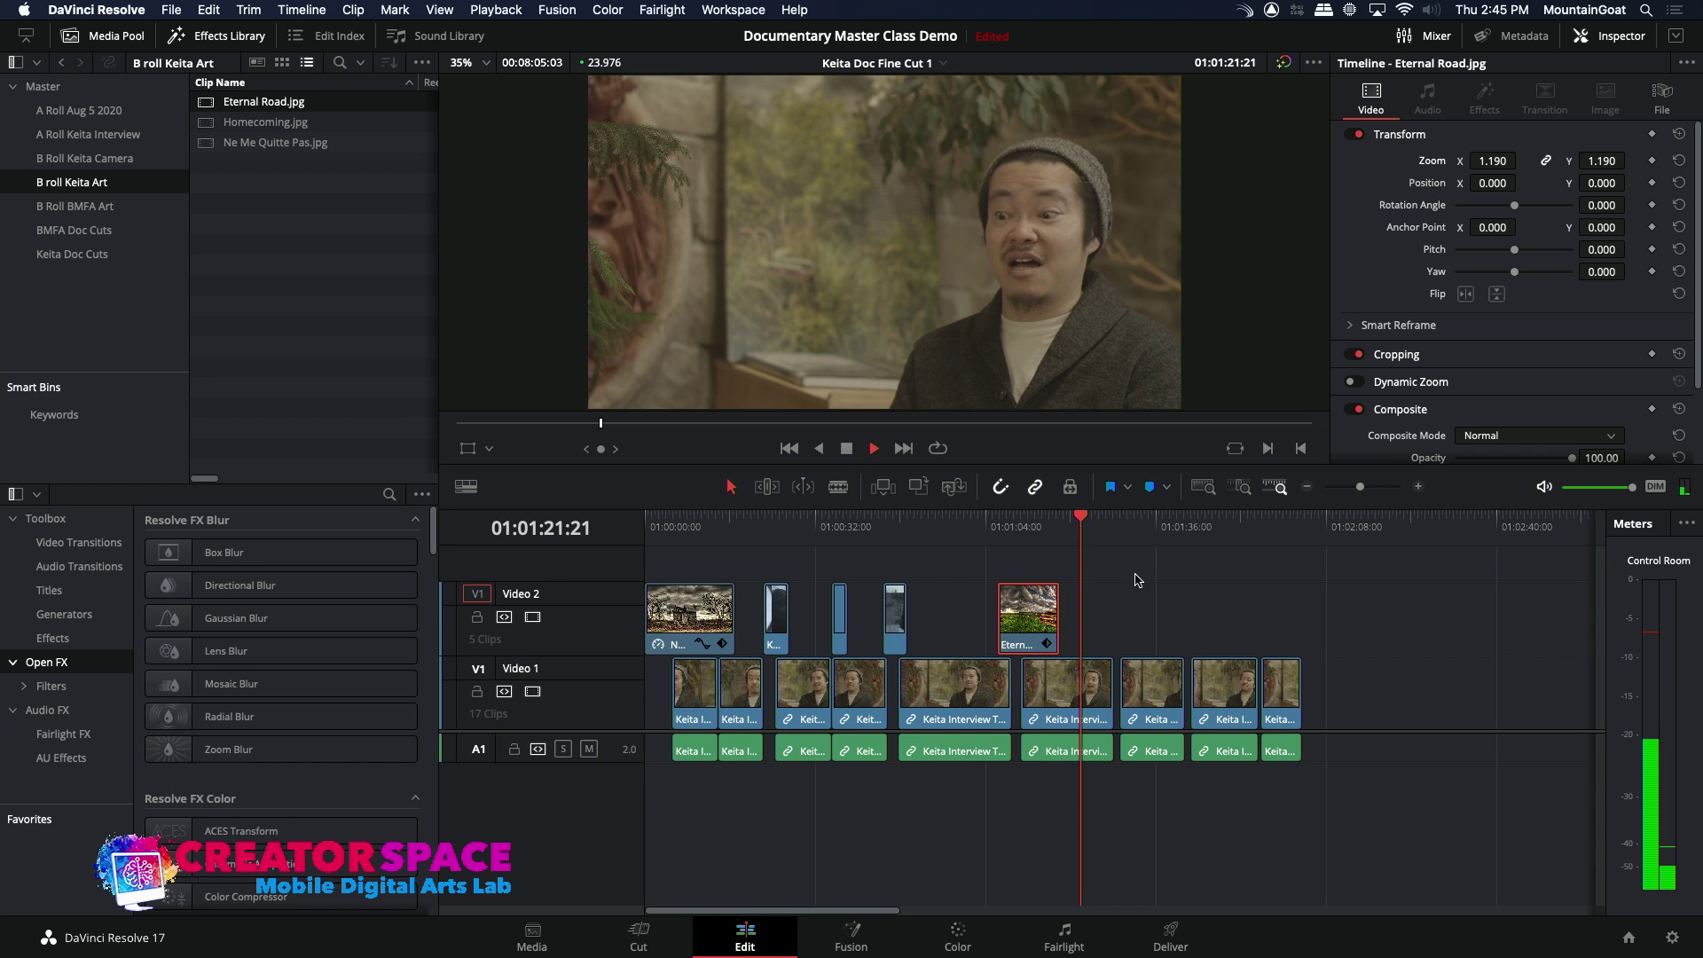
- Extend the end of the Eternal Road still on Video 2 to about 01:01:20 and play across its end
key(space)
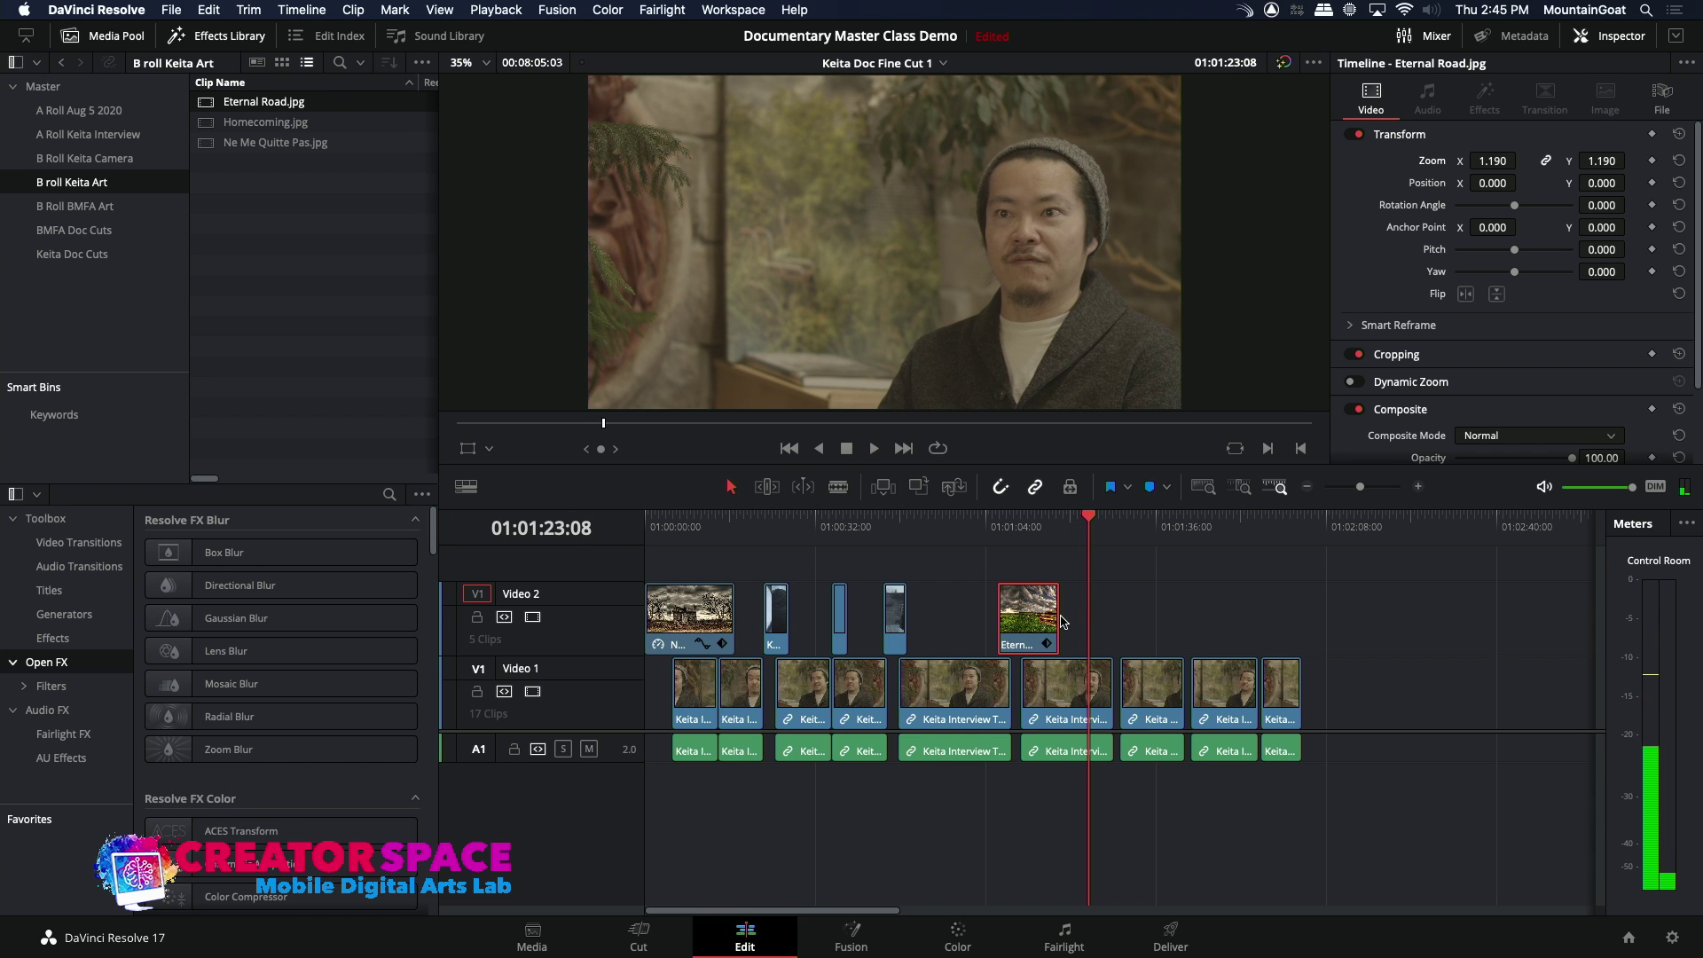
drag(1064, 618, 1075, 622)
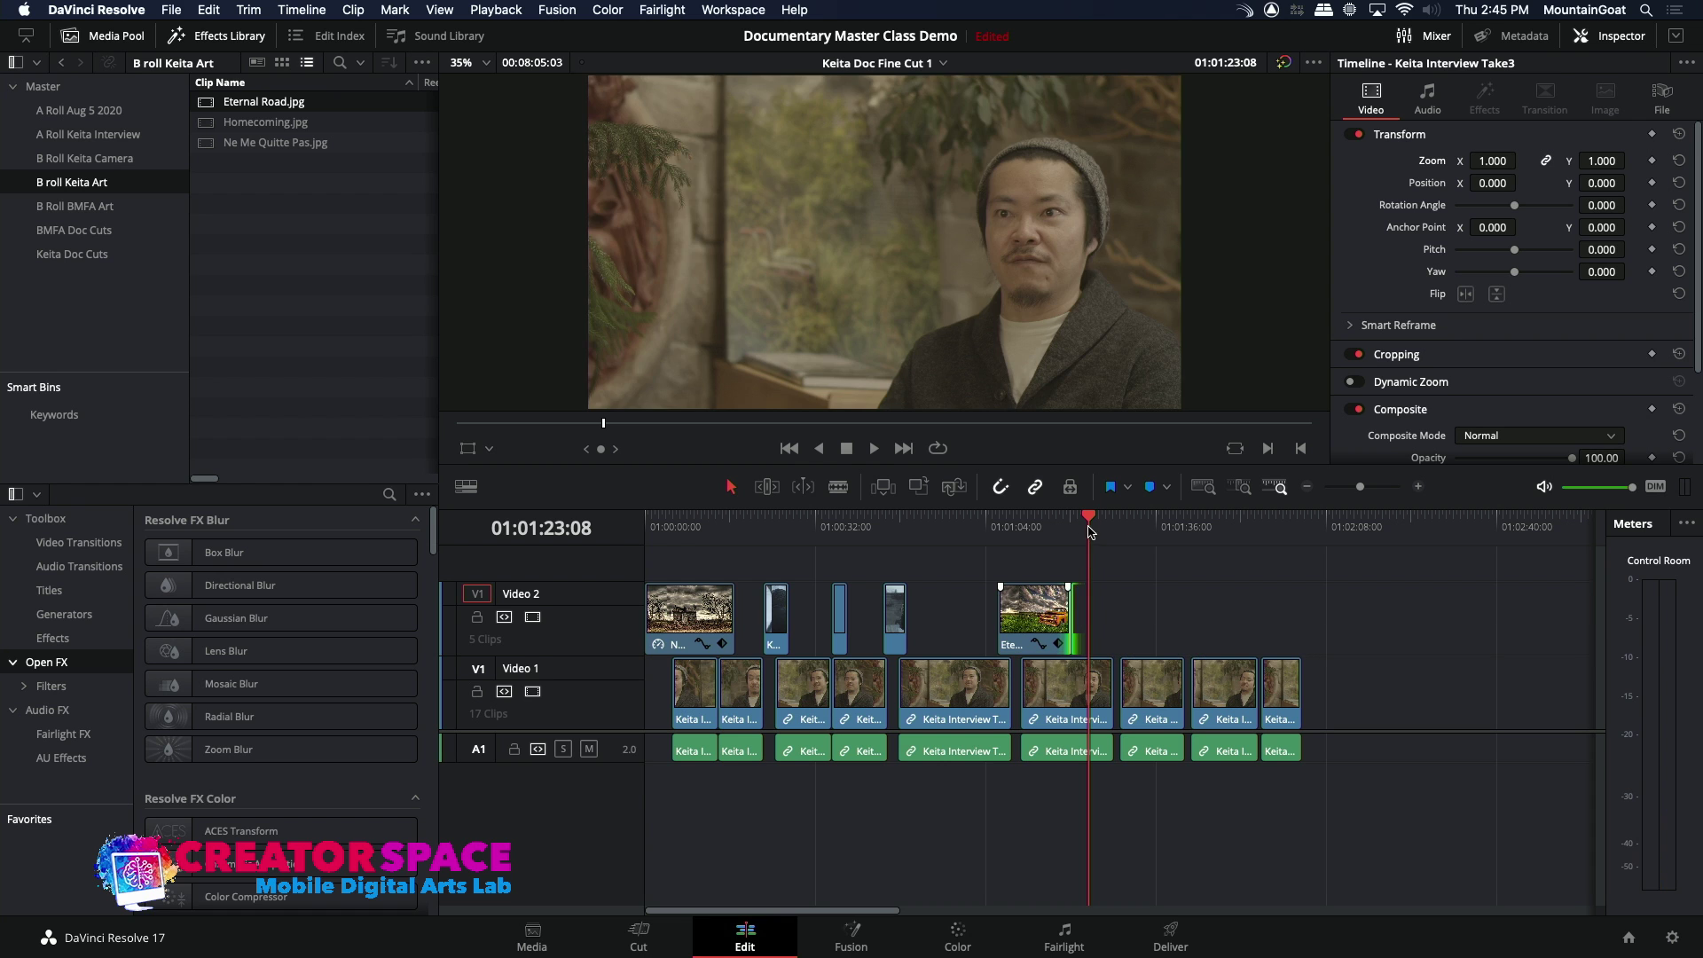
click(1044, 520)
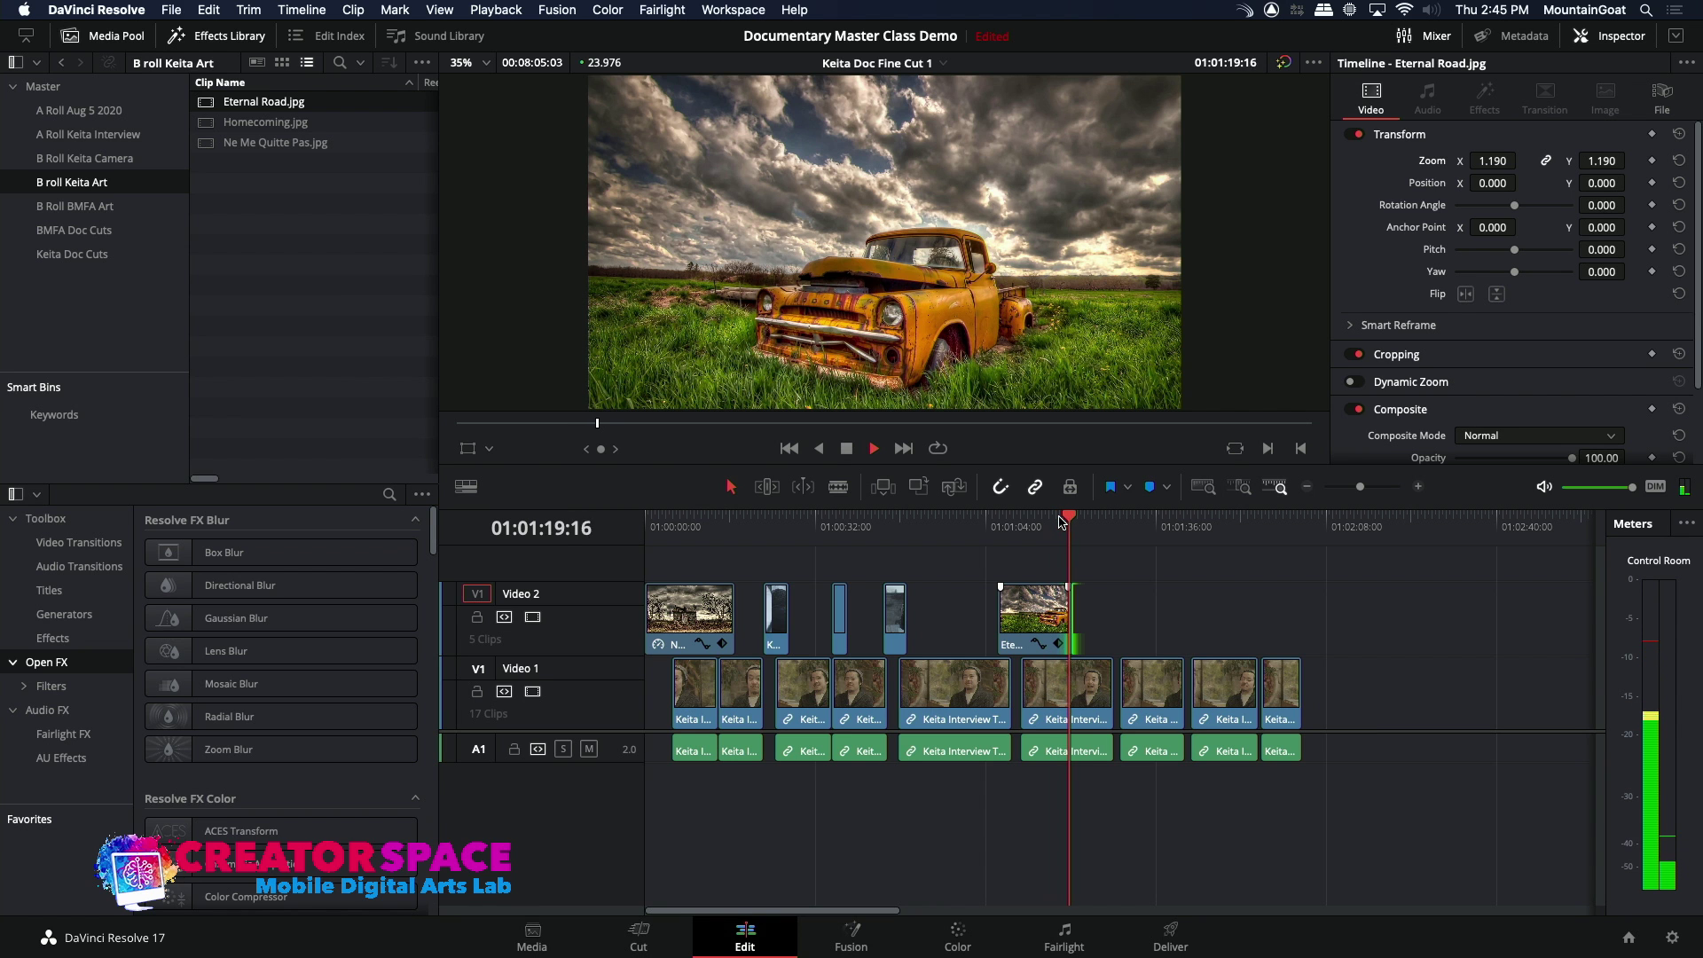
key(space)
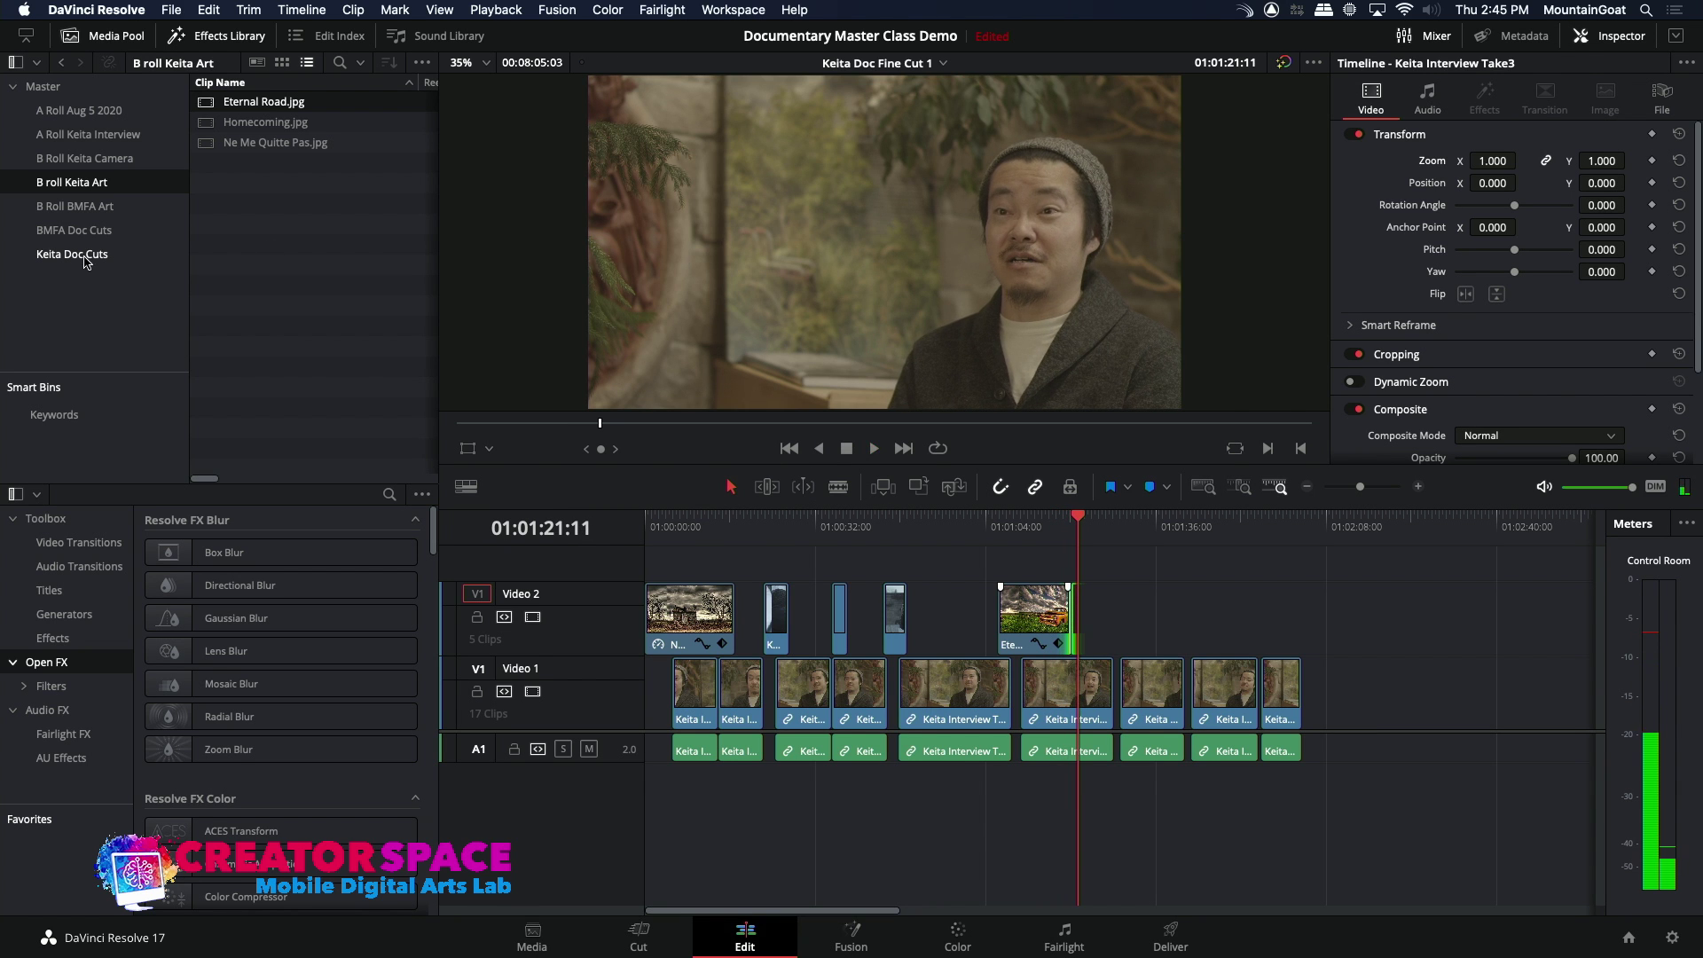
- Play the last seconds of the interview clip beneath and beyond the Eternal Road still, and park the playhead at 01:01:27:14
click(88, 257)
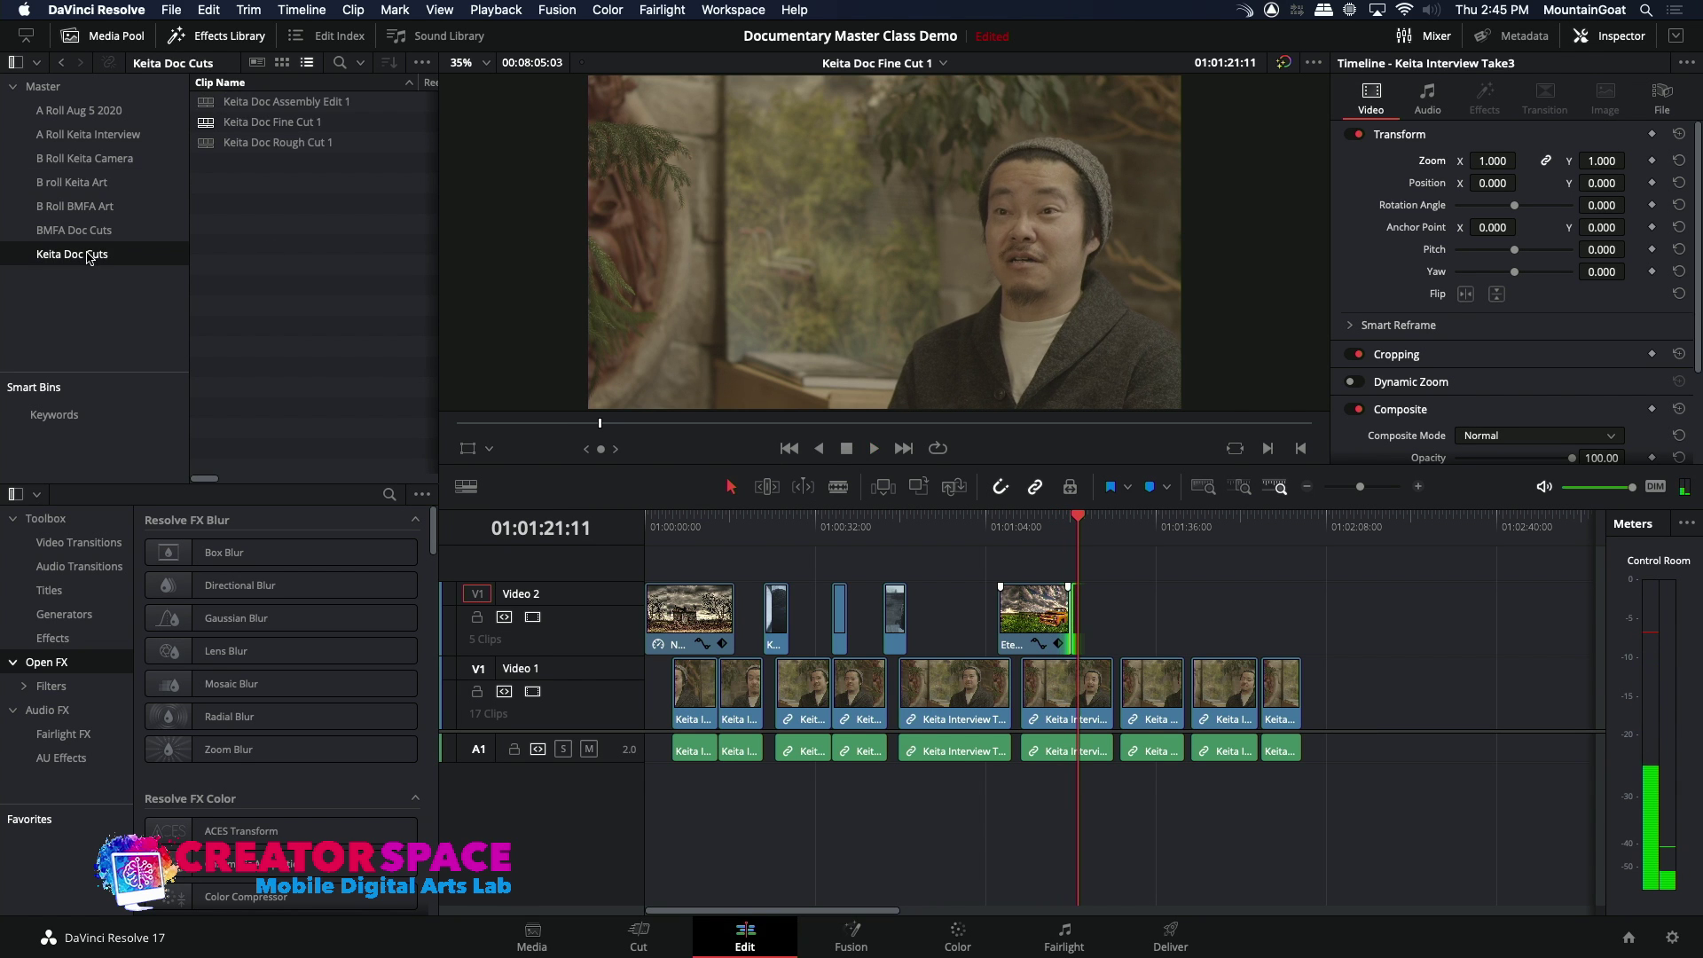
click(204, 126)
click(1111, 518)
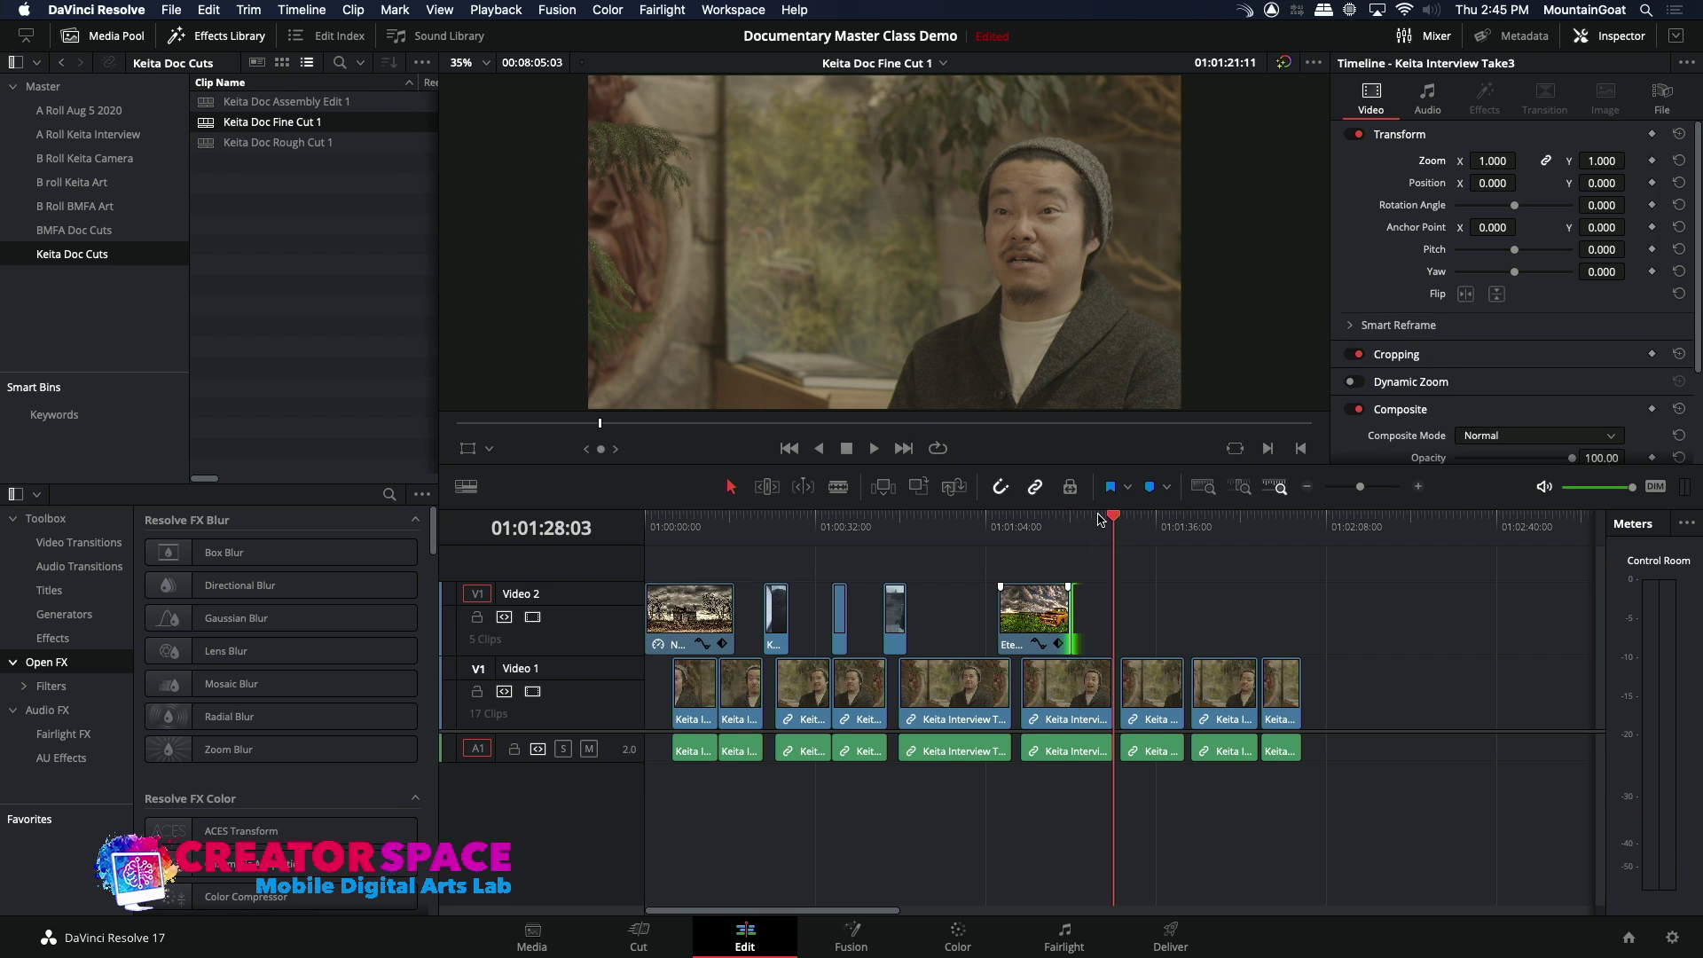
key(space)
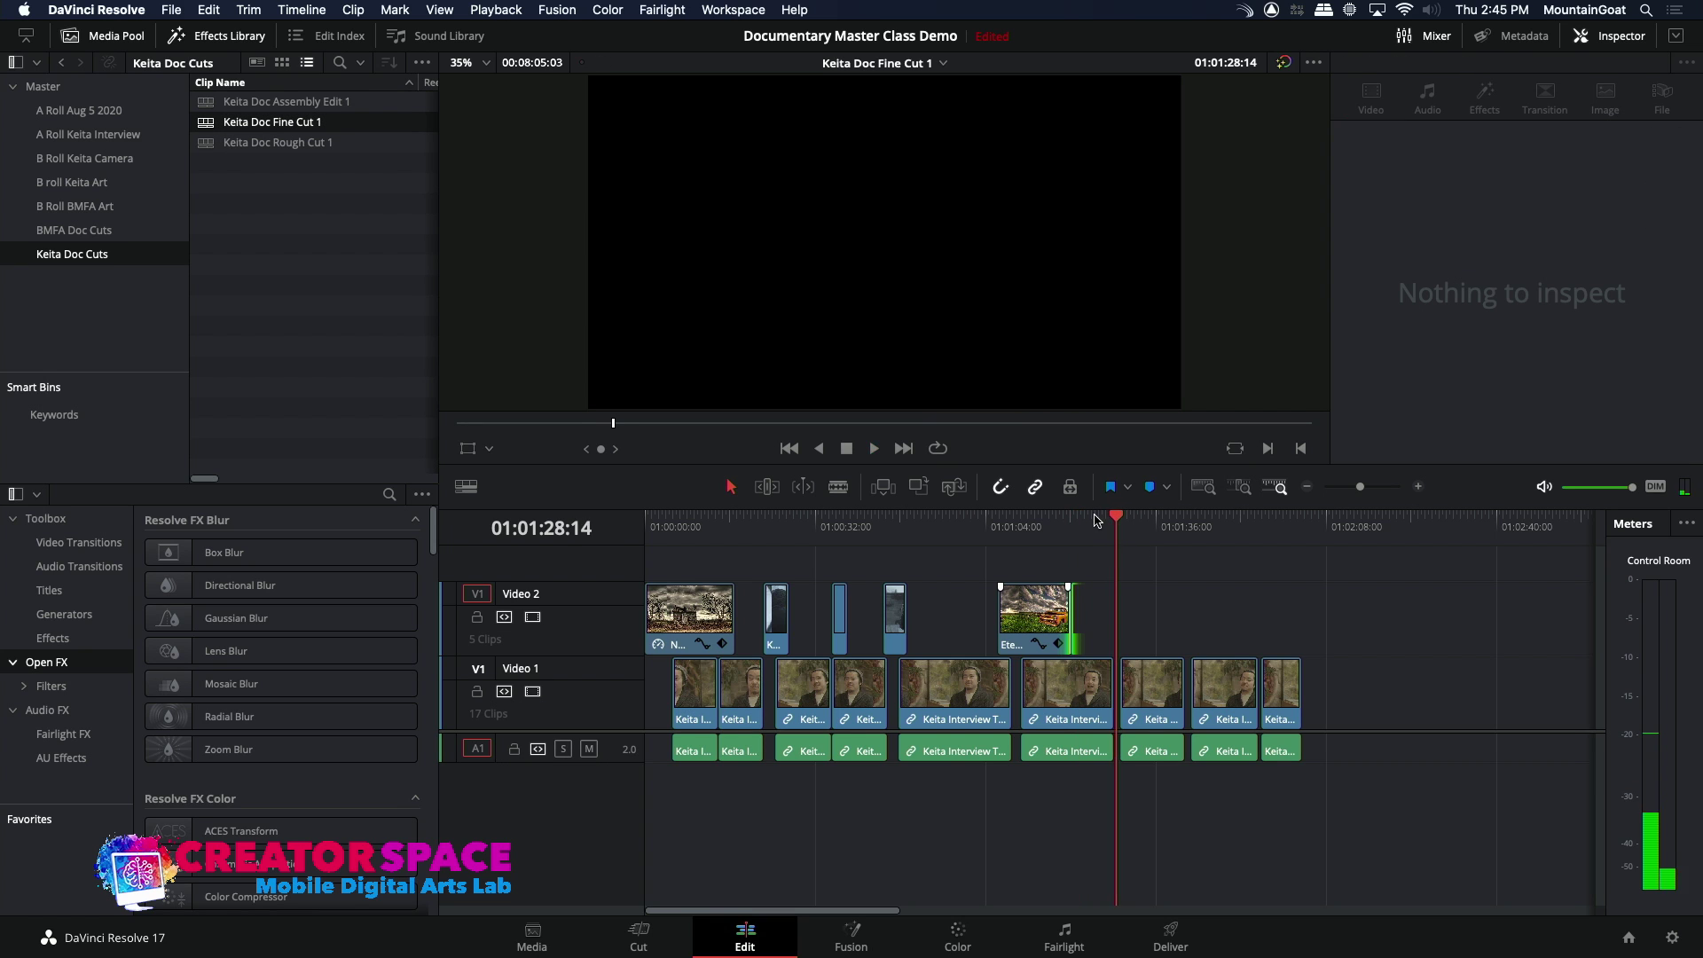
click(1097, 518)
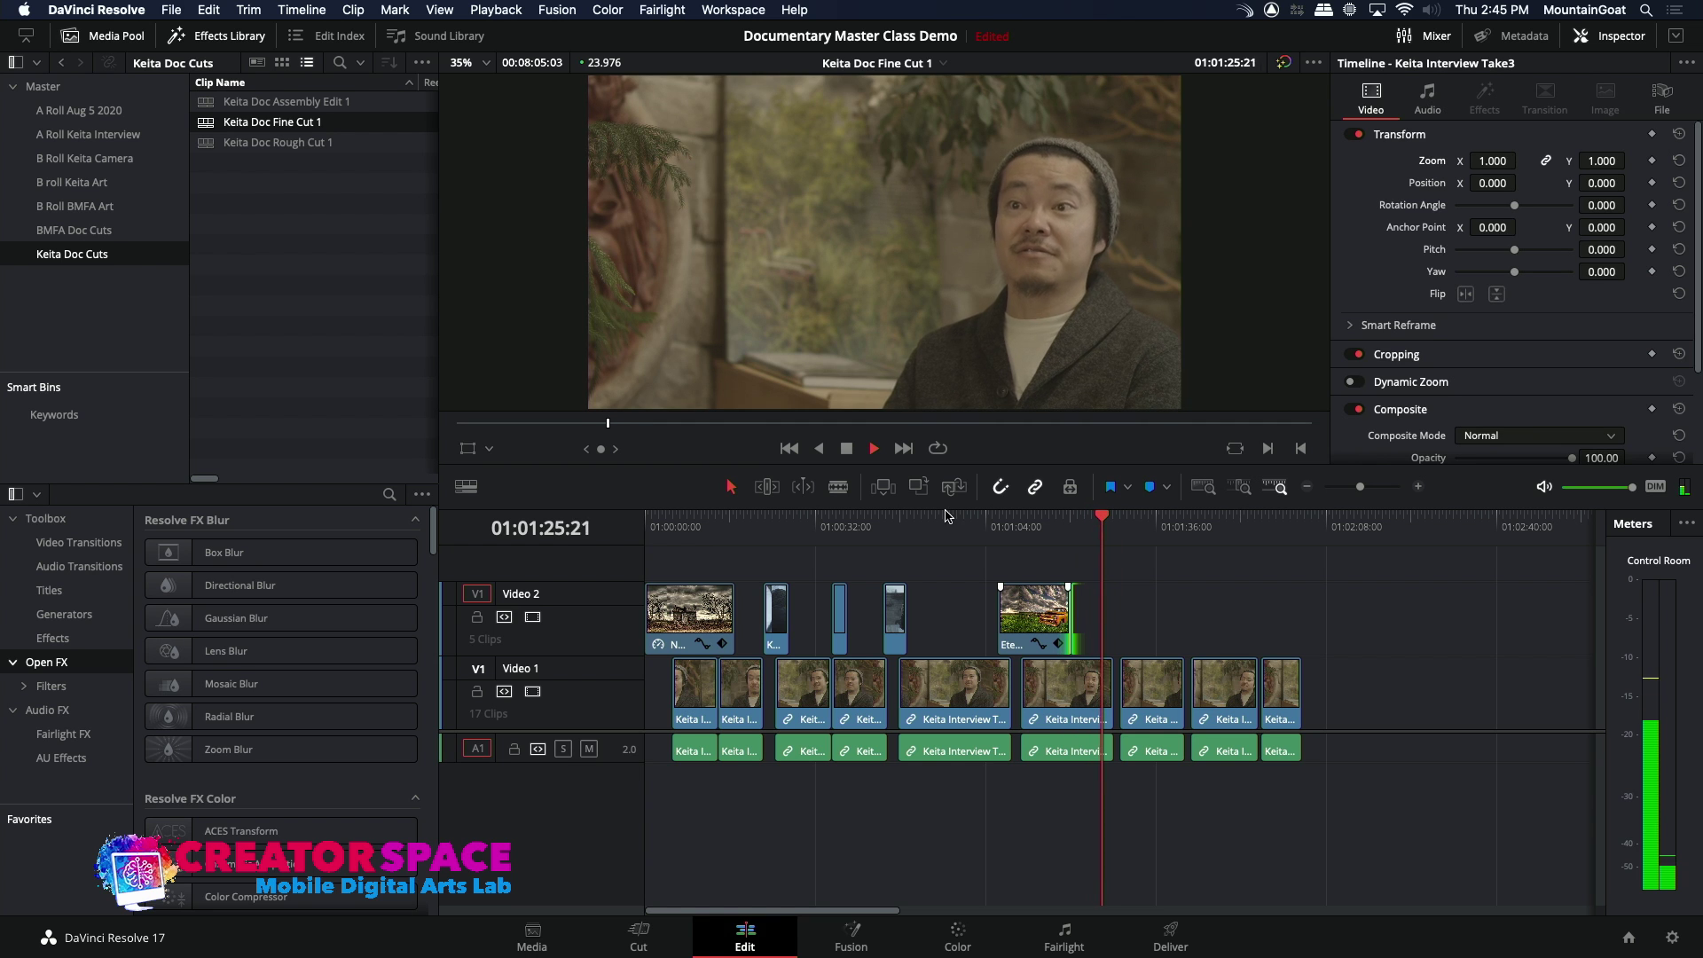
key(space)
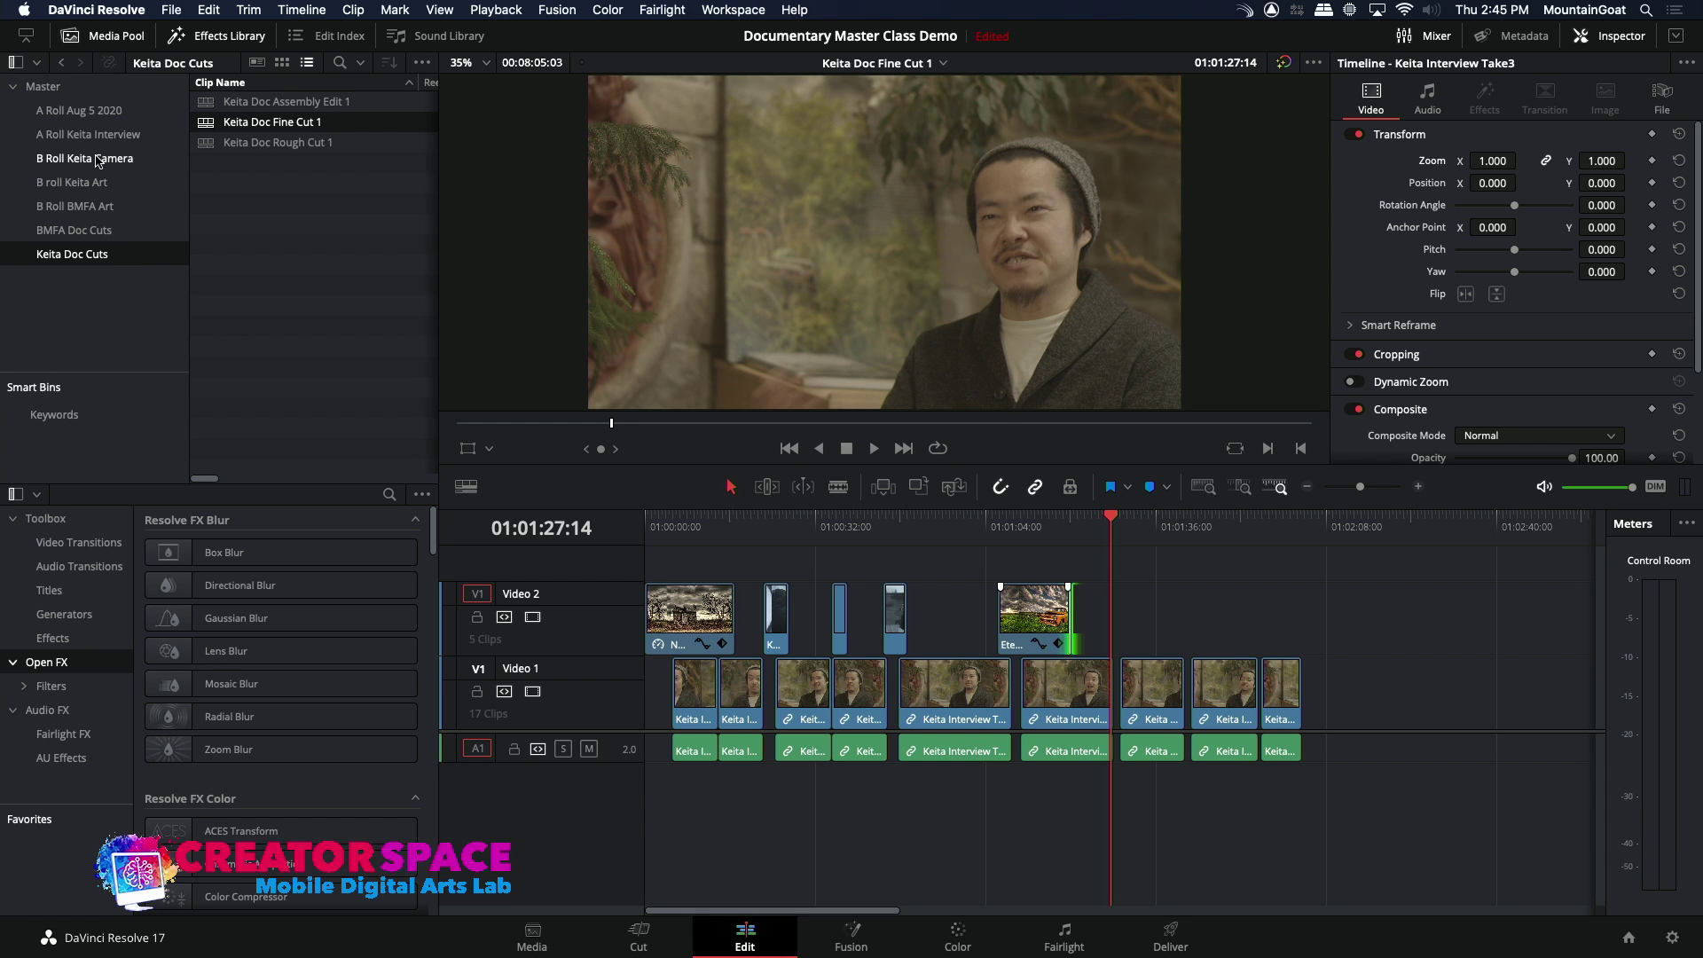
- Review Keita with Camera TK5 and TK6, and mark a 00:00:02:17 range ending at 04:27:40:19 in Keita with Camera TK4
click(98, 159)
click(217, 187)
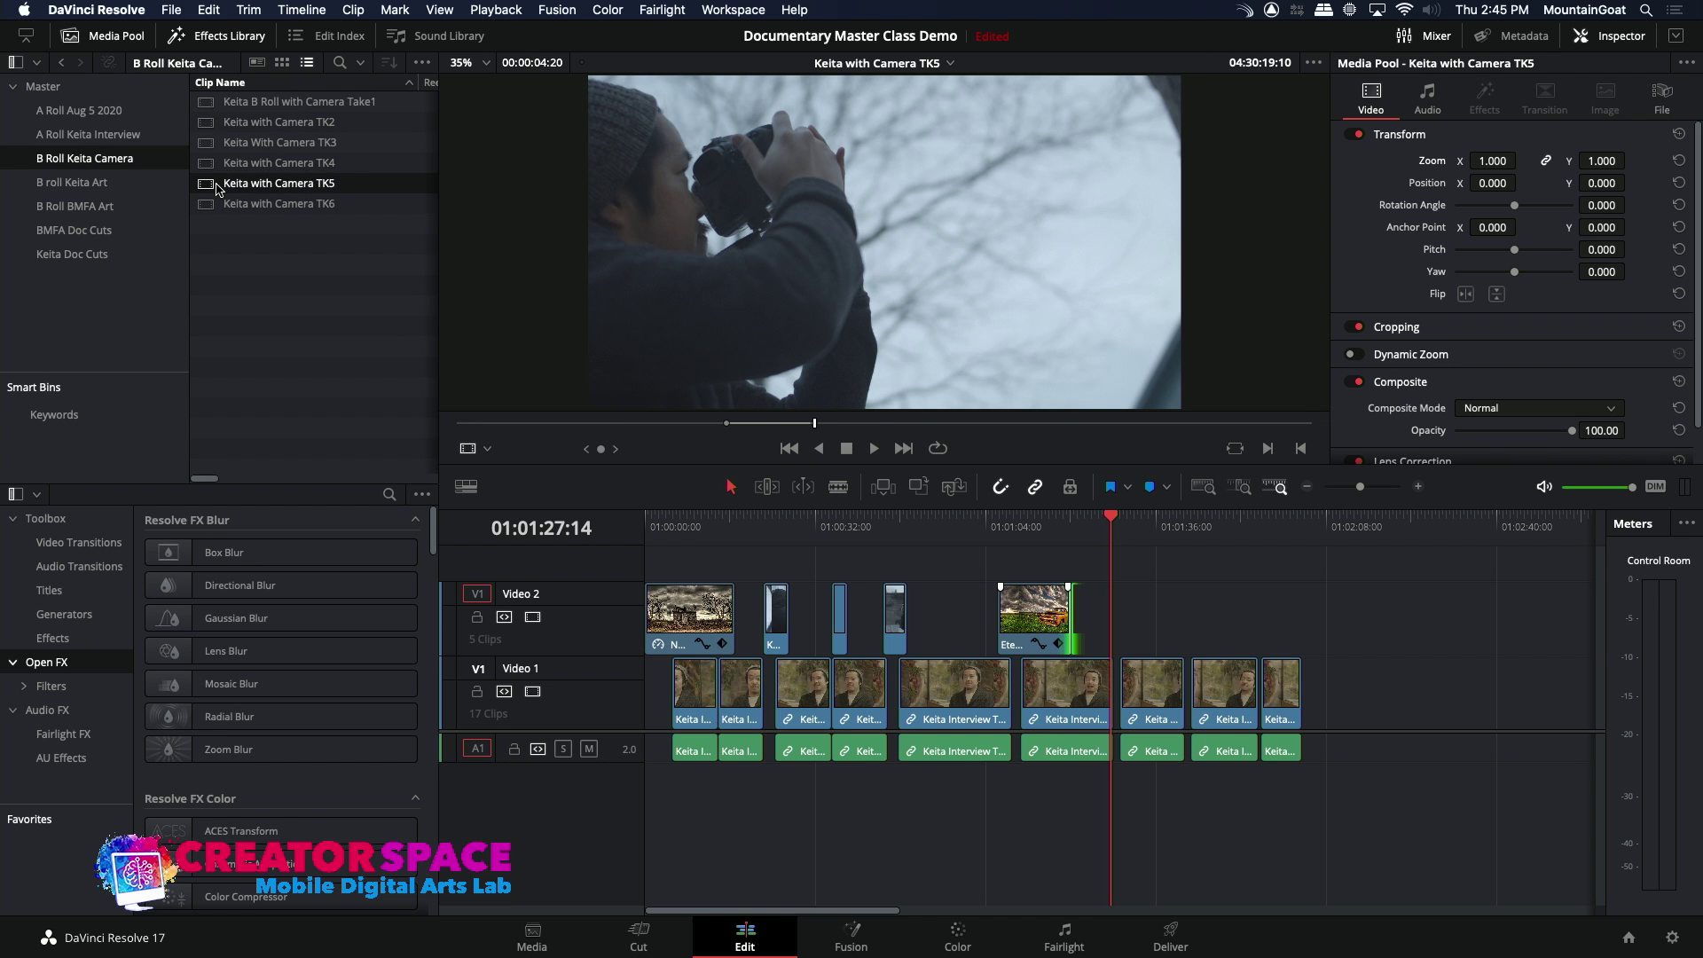
click(210, 207)
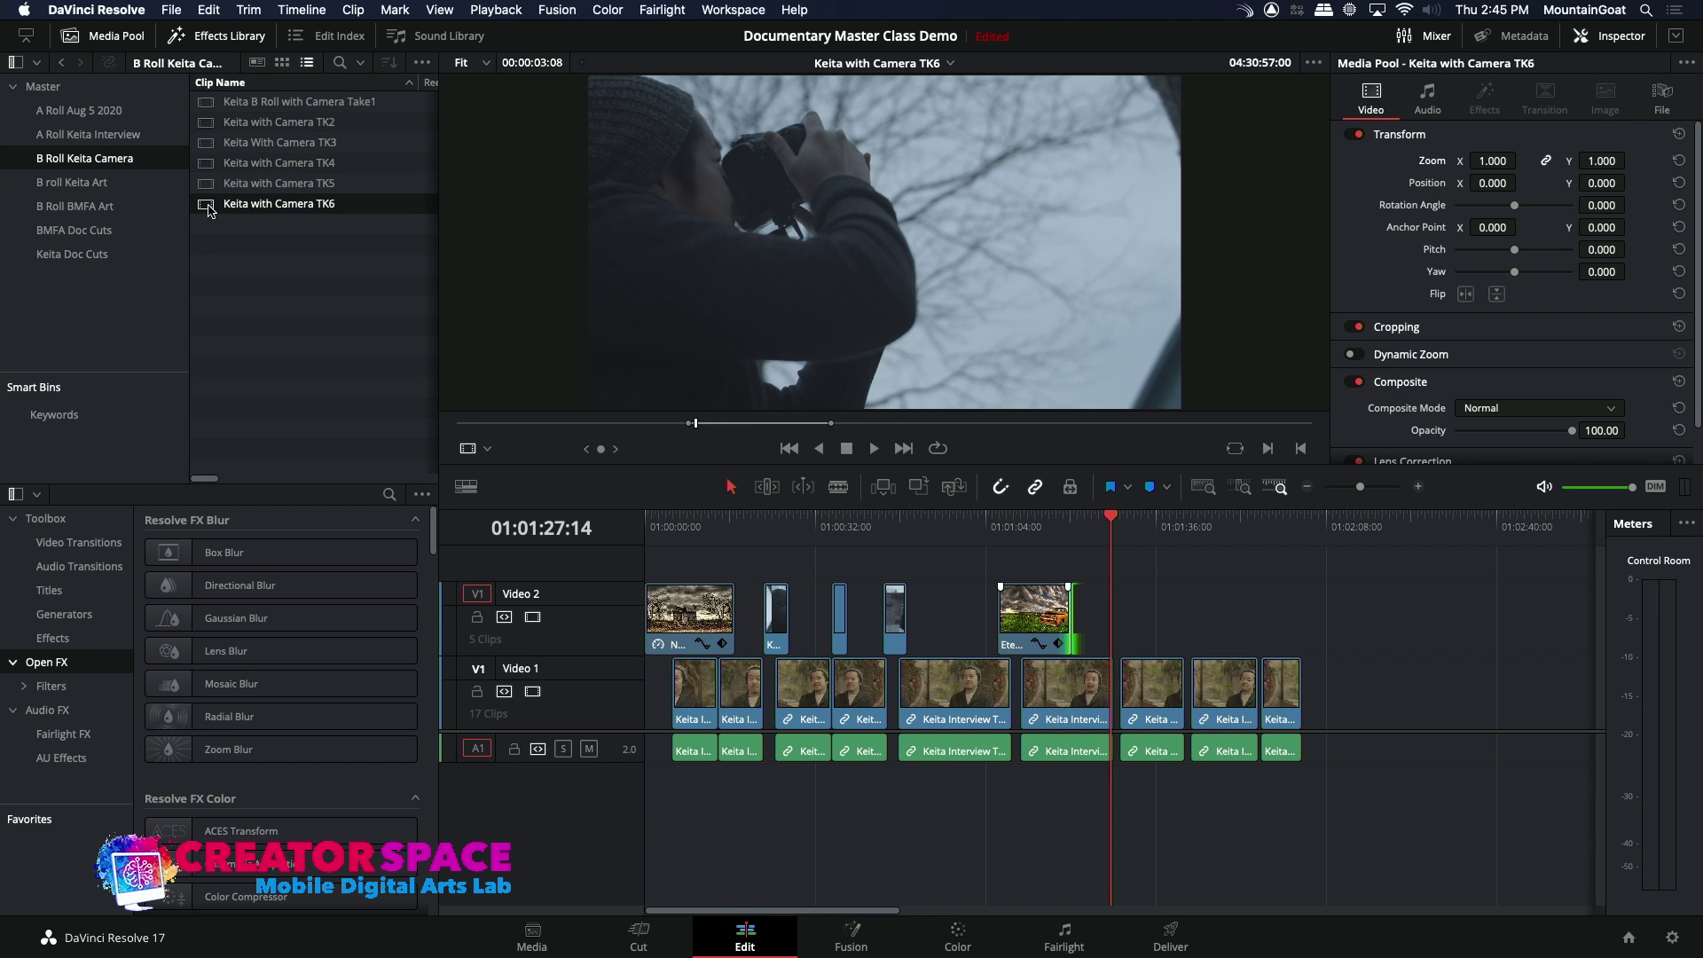
click(213, 162)
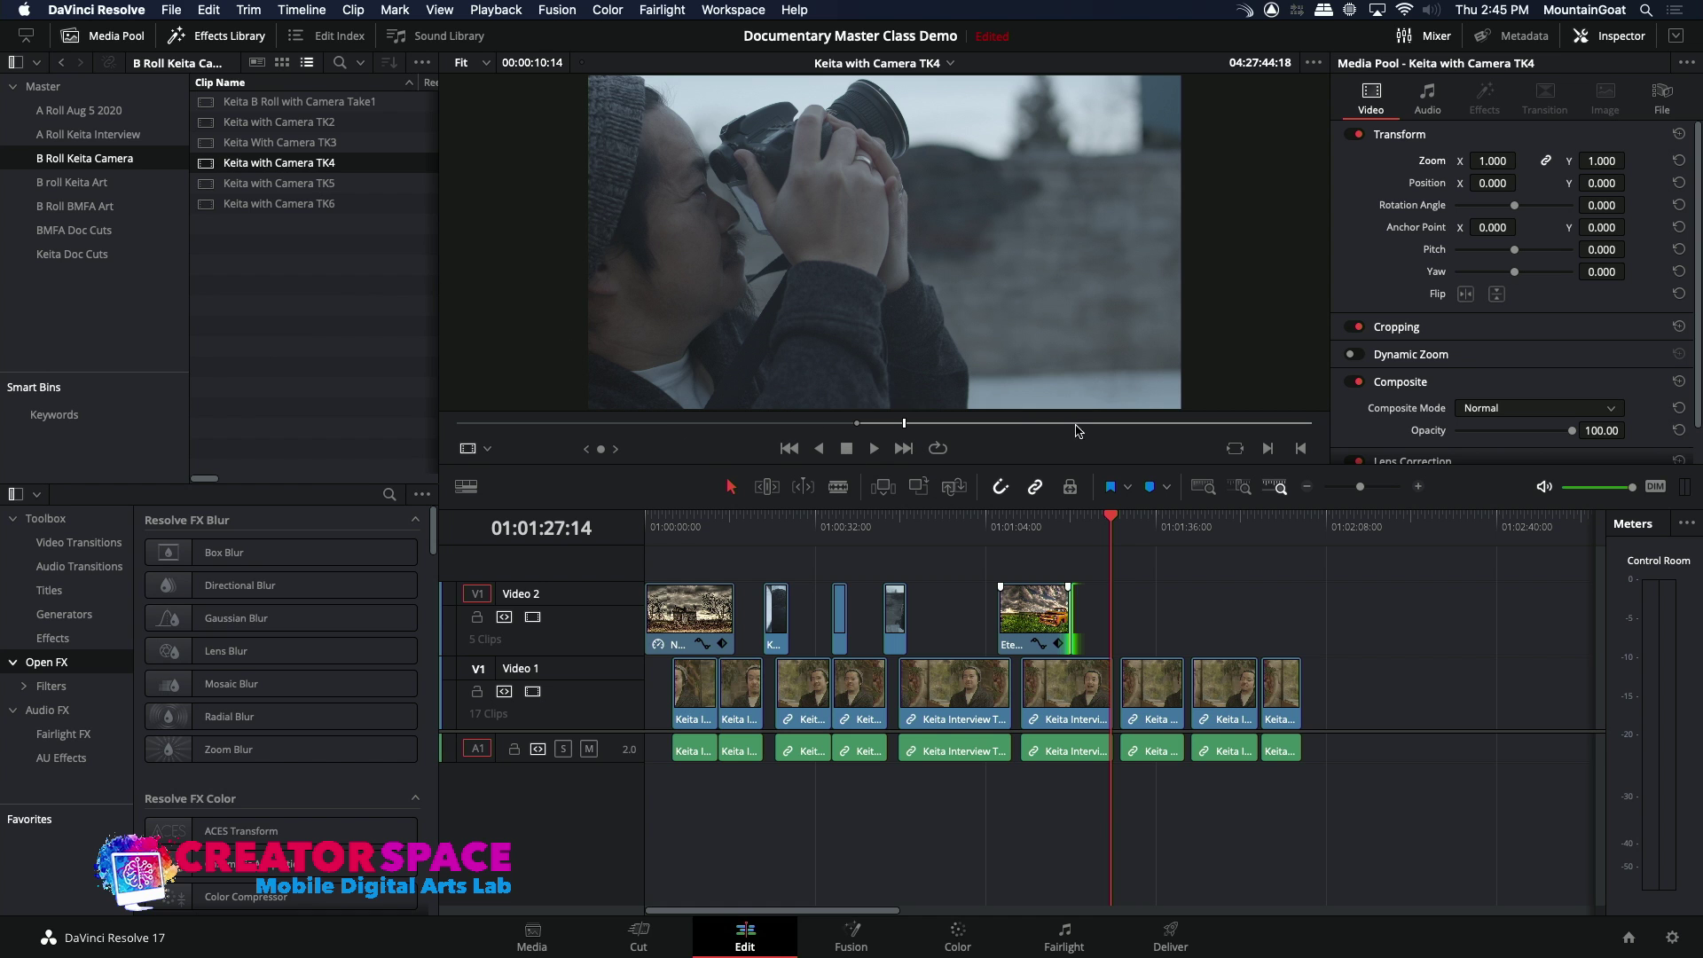
click(1082, 424)
drag(1087, 430, 619, 408)
key(space)
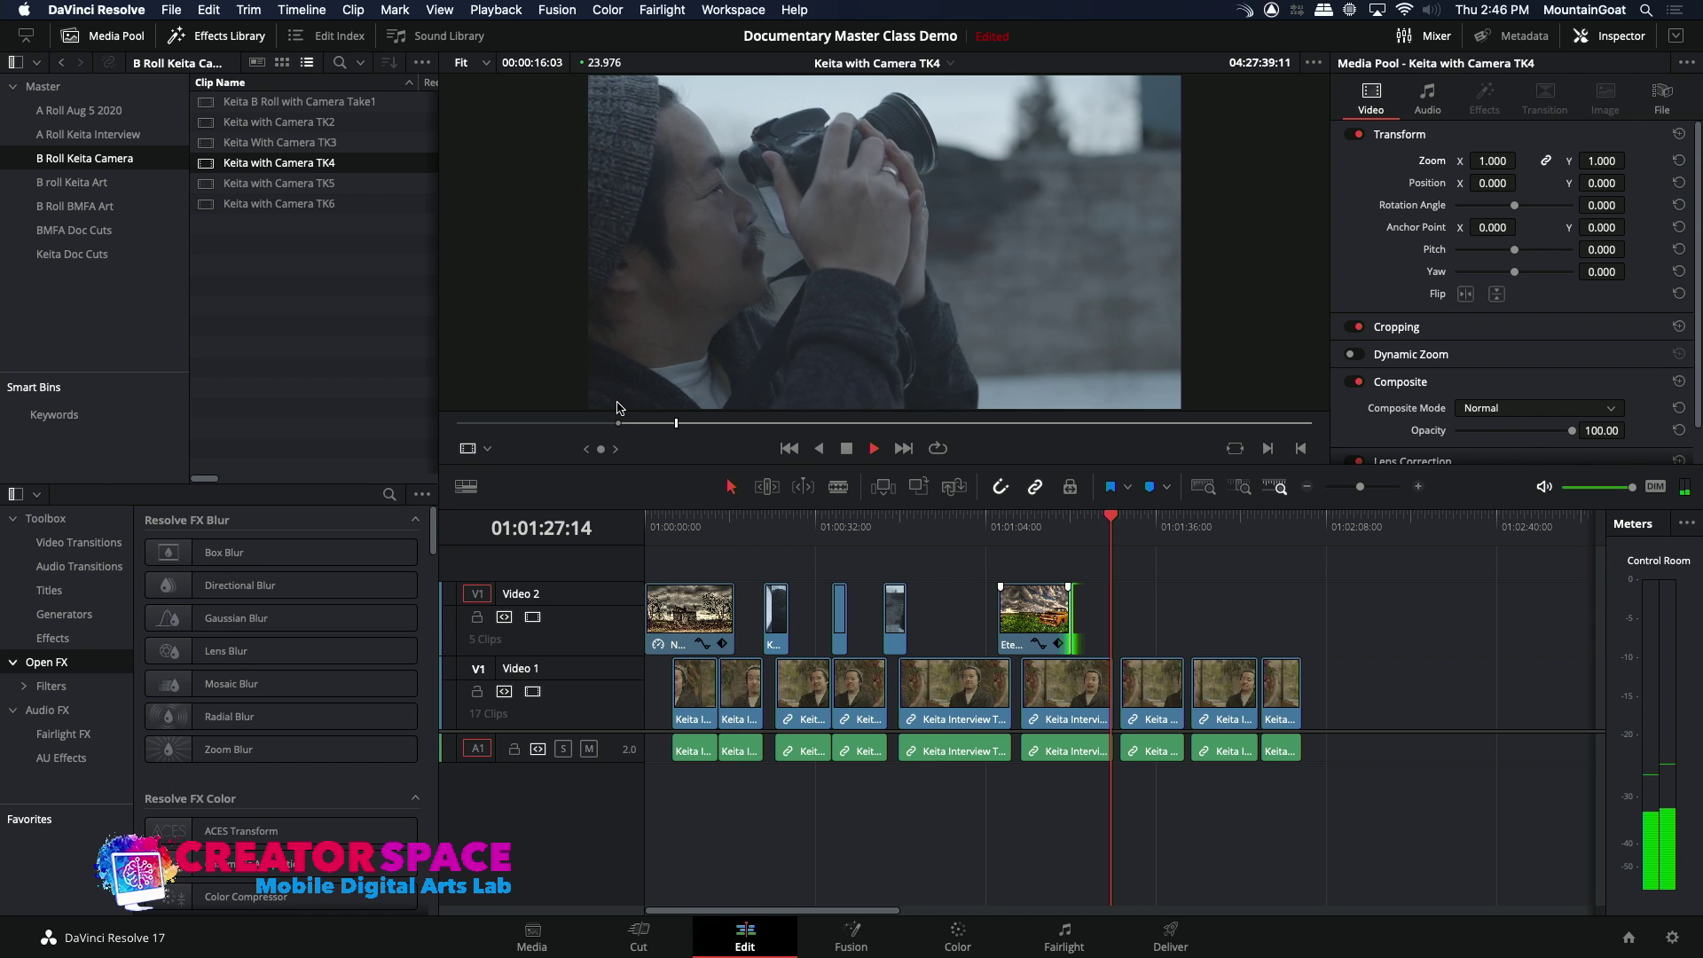
key(space)
key(o)
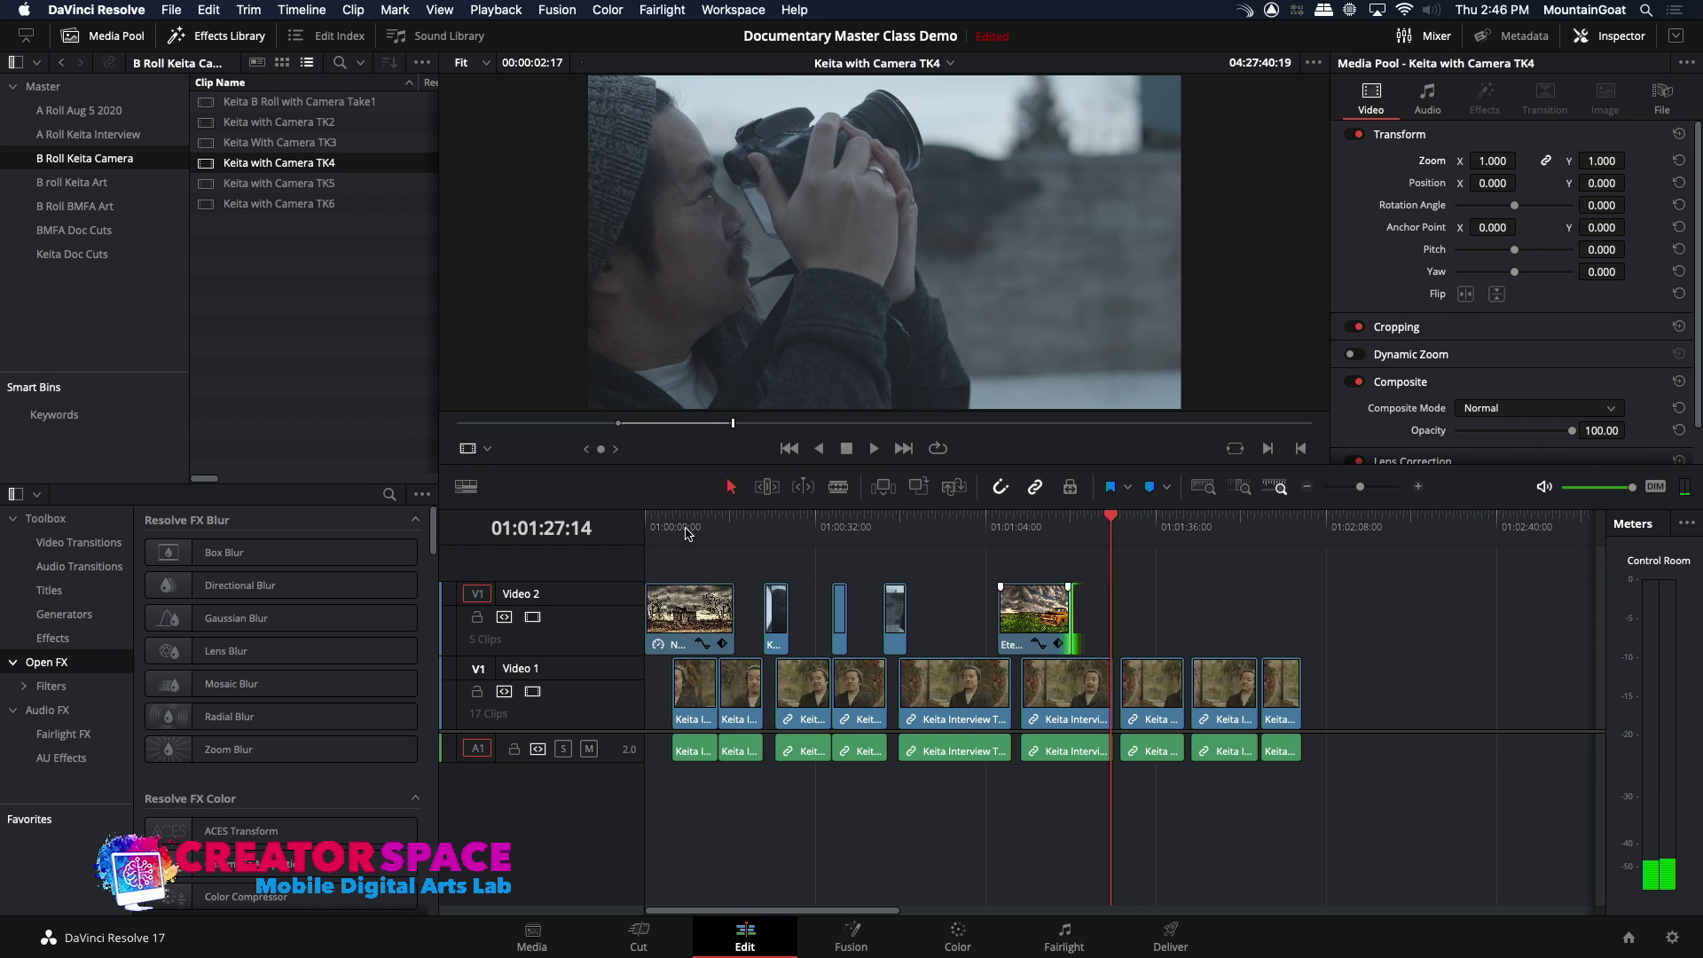
- Overwrite the marked Keita with Camera TK4 range onto Video 2 at 01:01:27:14 and play the sequence across it
key(q)
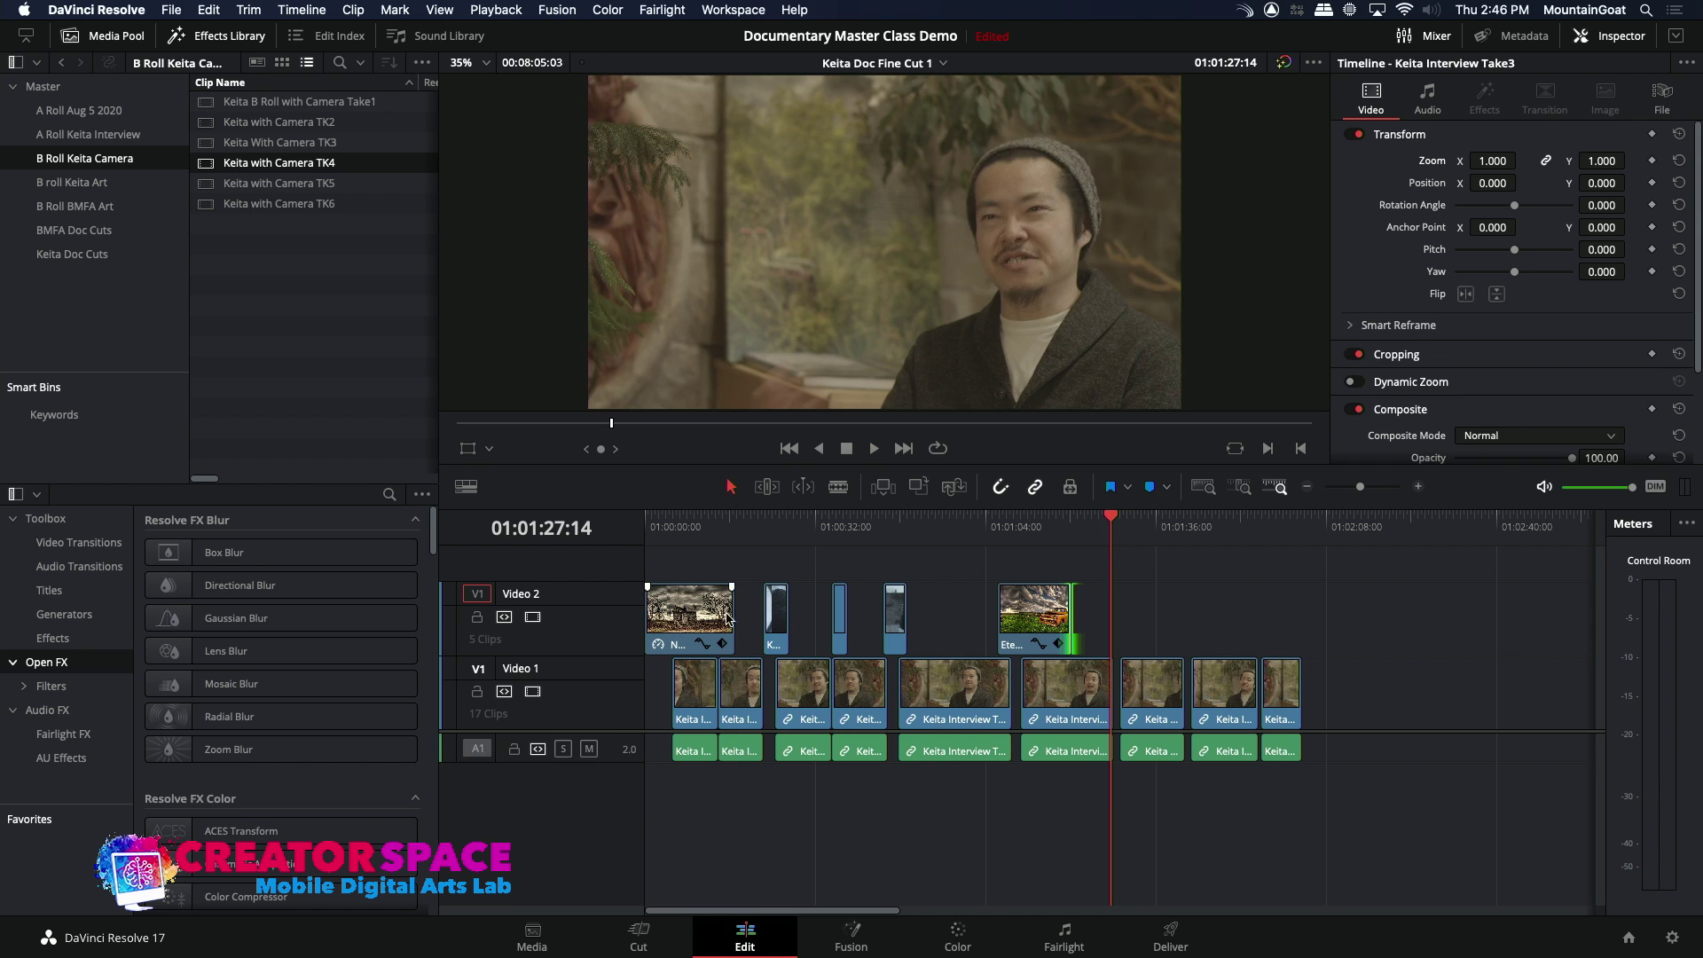
click(917, 487)
drag(1115, 507, 1100, 526)
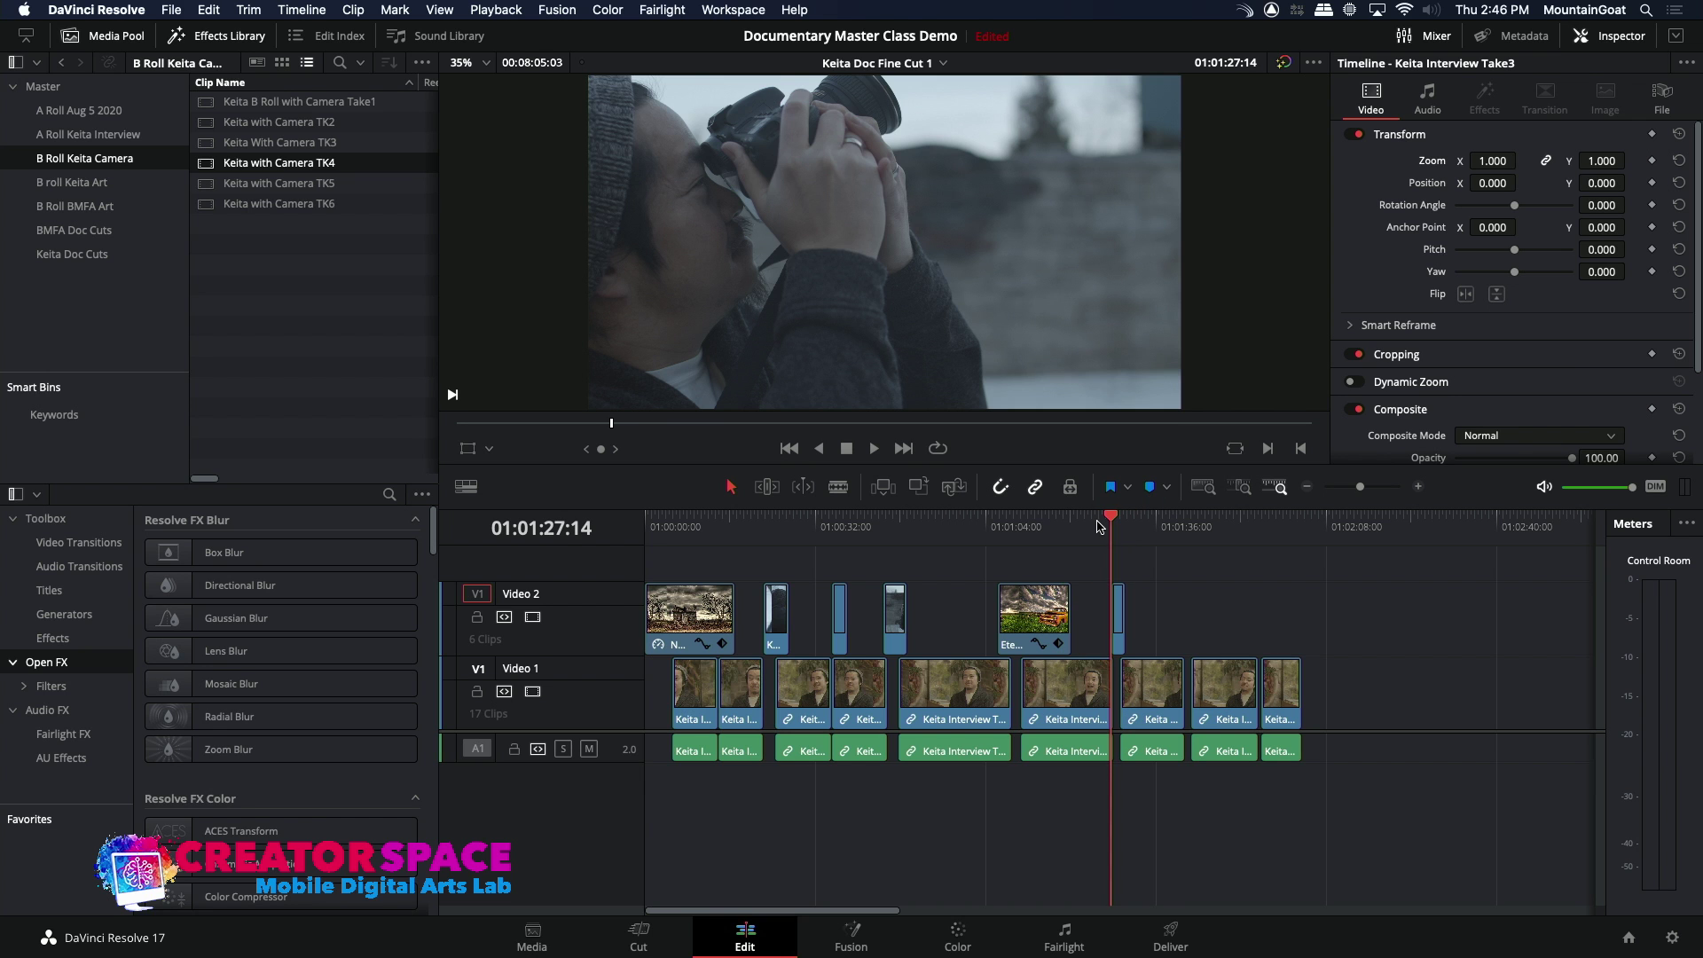
key(space)
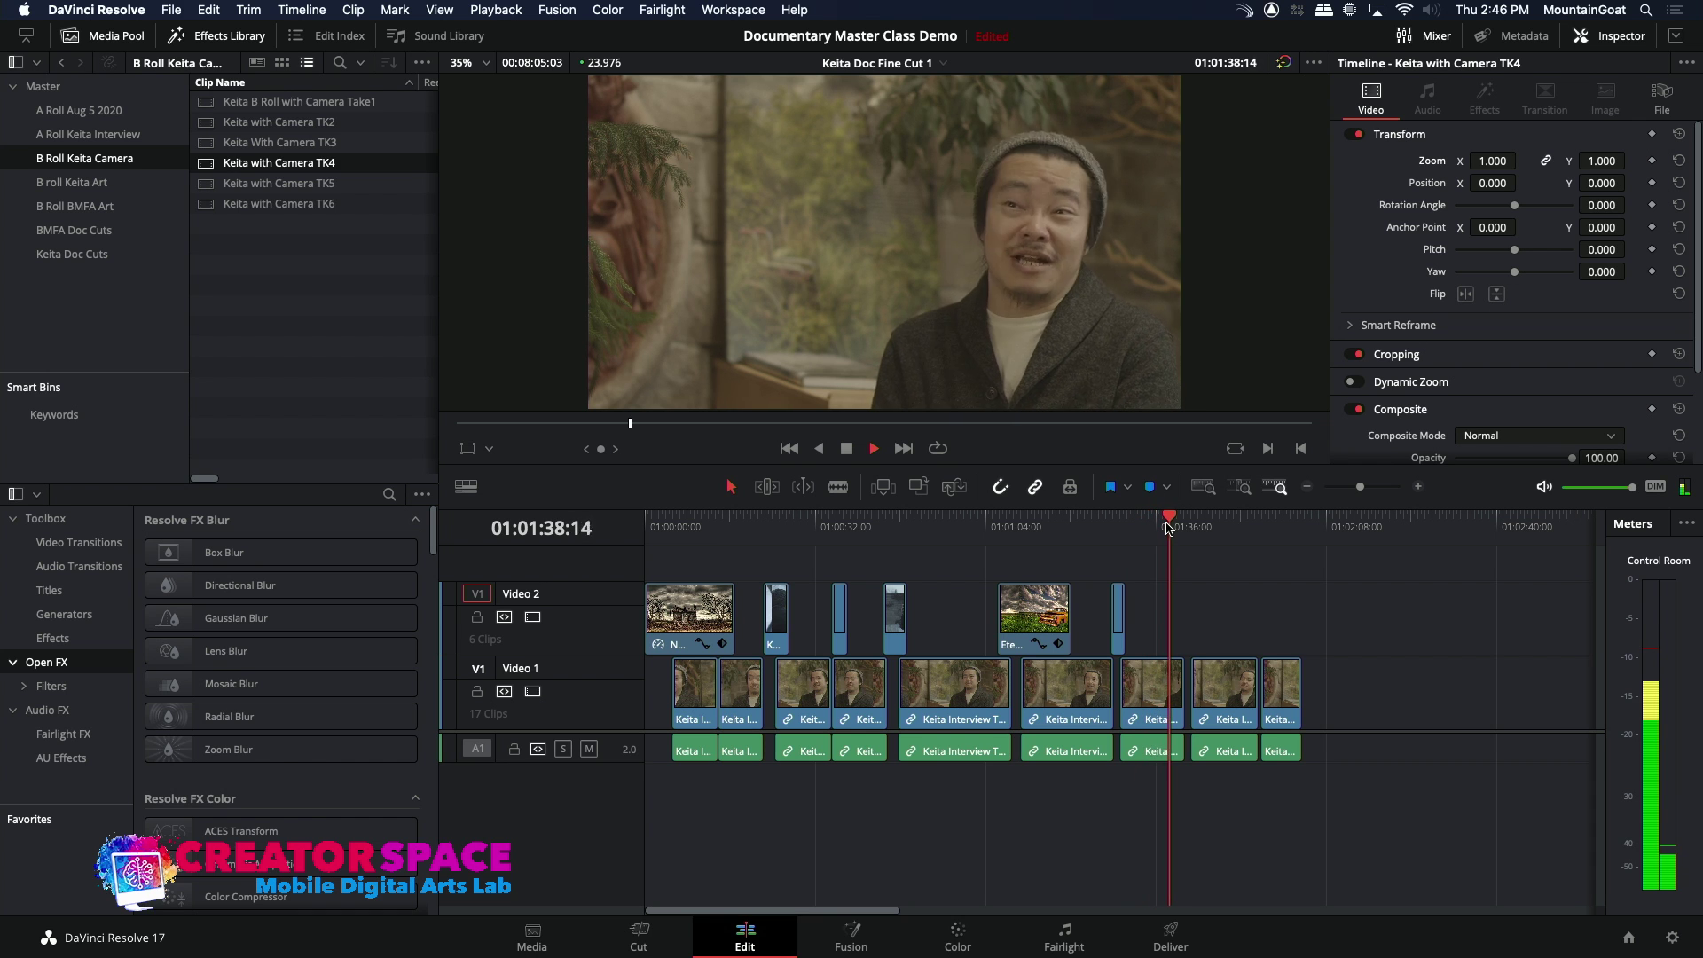
- Park the playhead at 01:01:39:23 and mark a 00:00:02:02 range ending at 04:26:32:12 in Keita with Camera TK2
key(space)
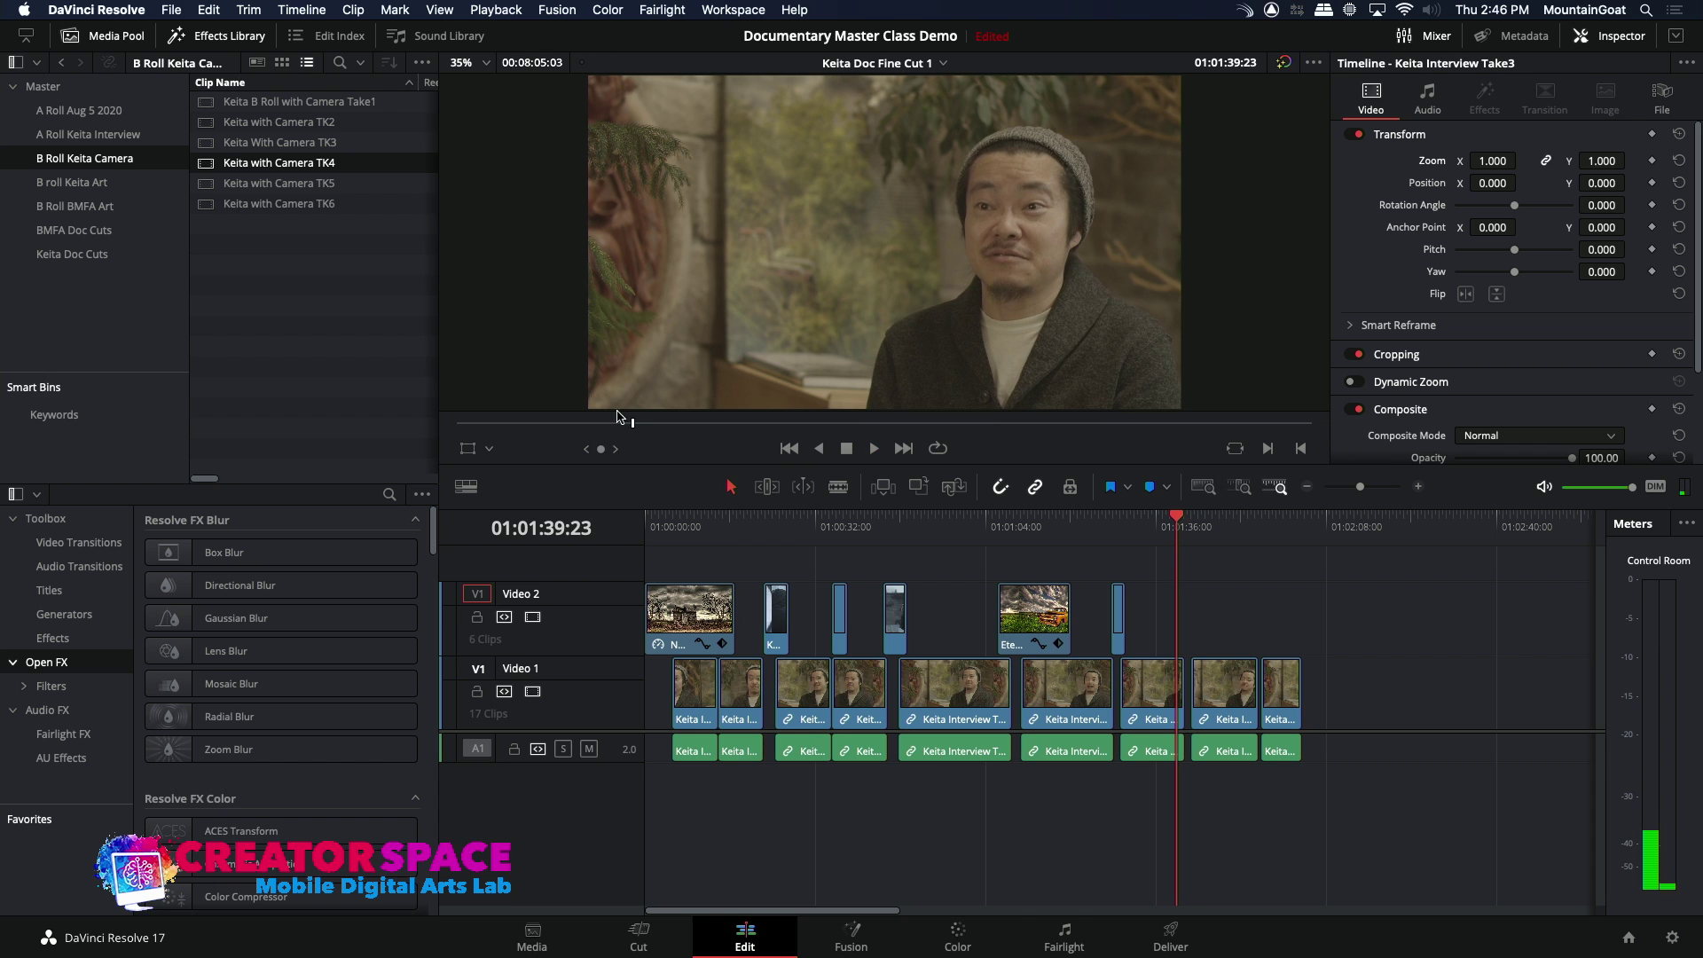
double_click(209, 124)
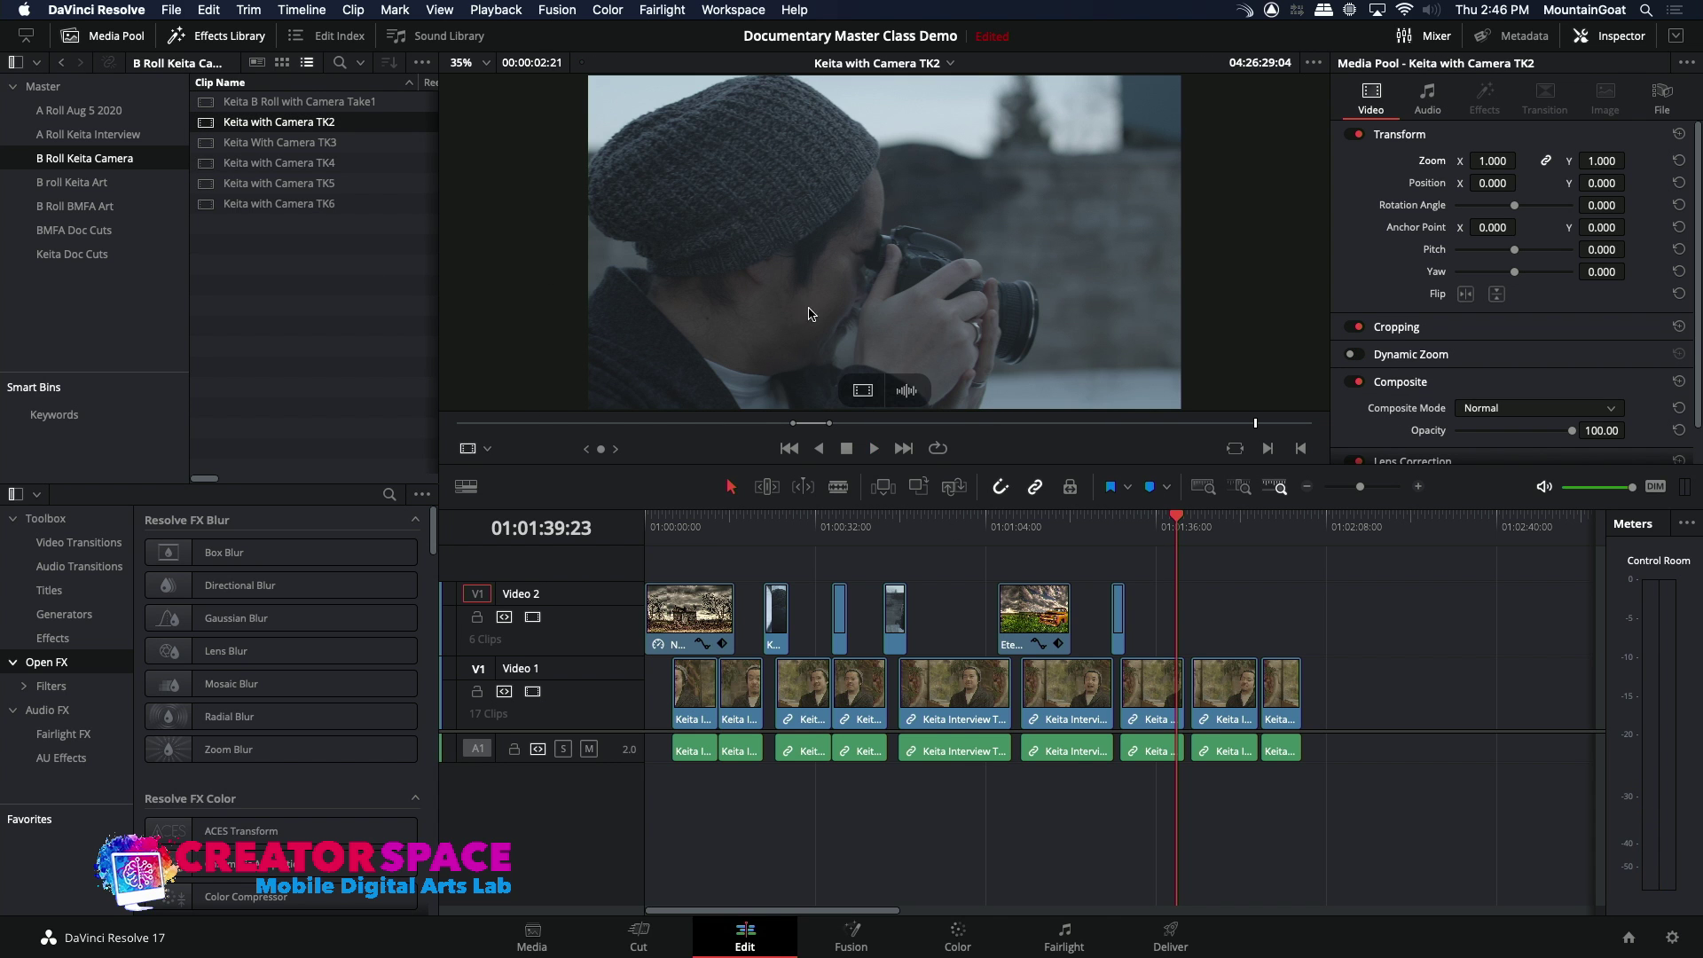
drag(1040, 432, 1272, 477)
key(space)
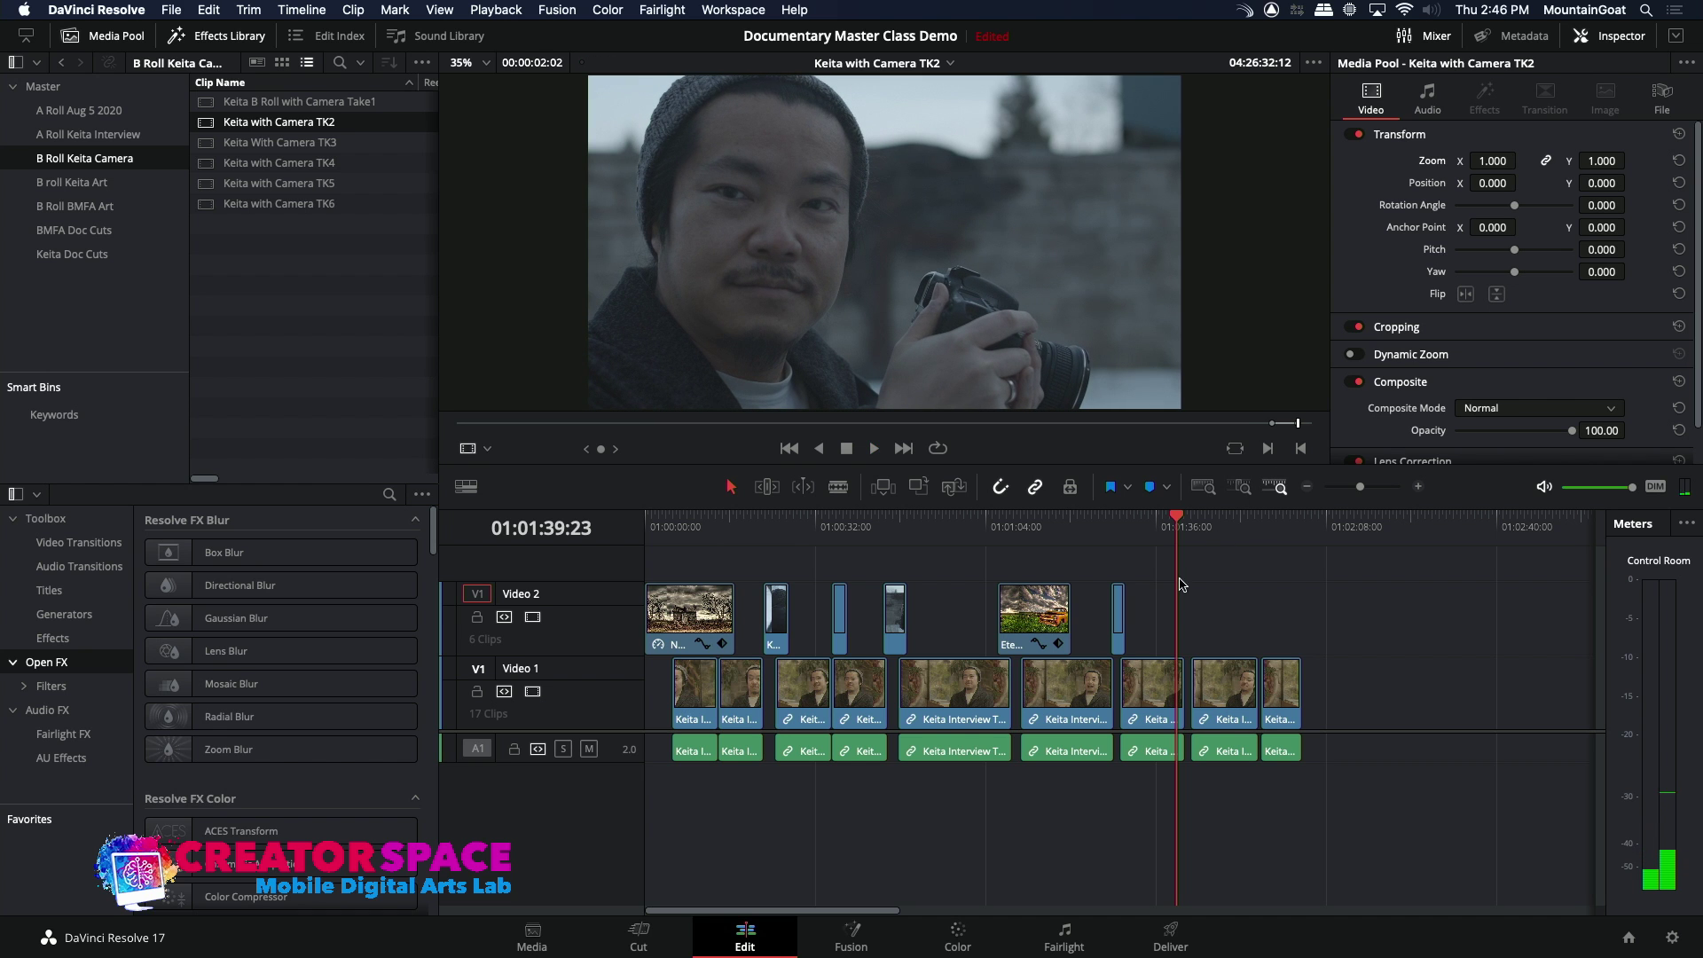
- Overwrite the marked Keita with Camera TK2 range onto Video 2 at 01:01:39:23 and play the sequence across it
click(915, 492)
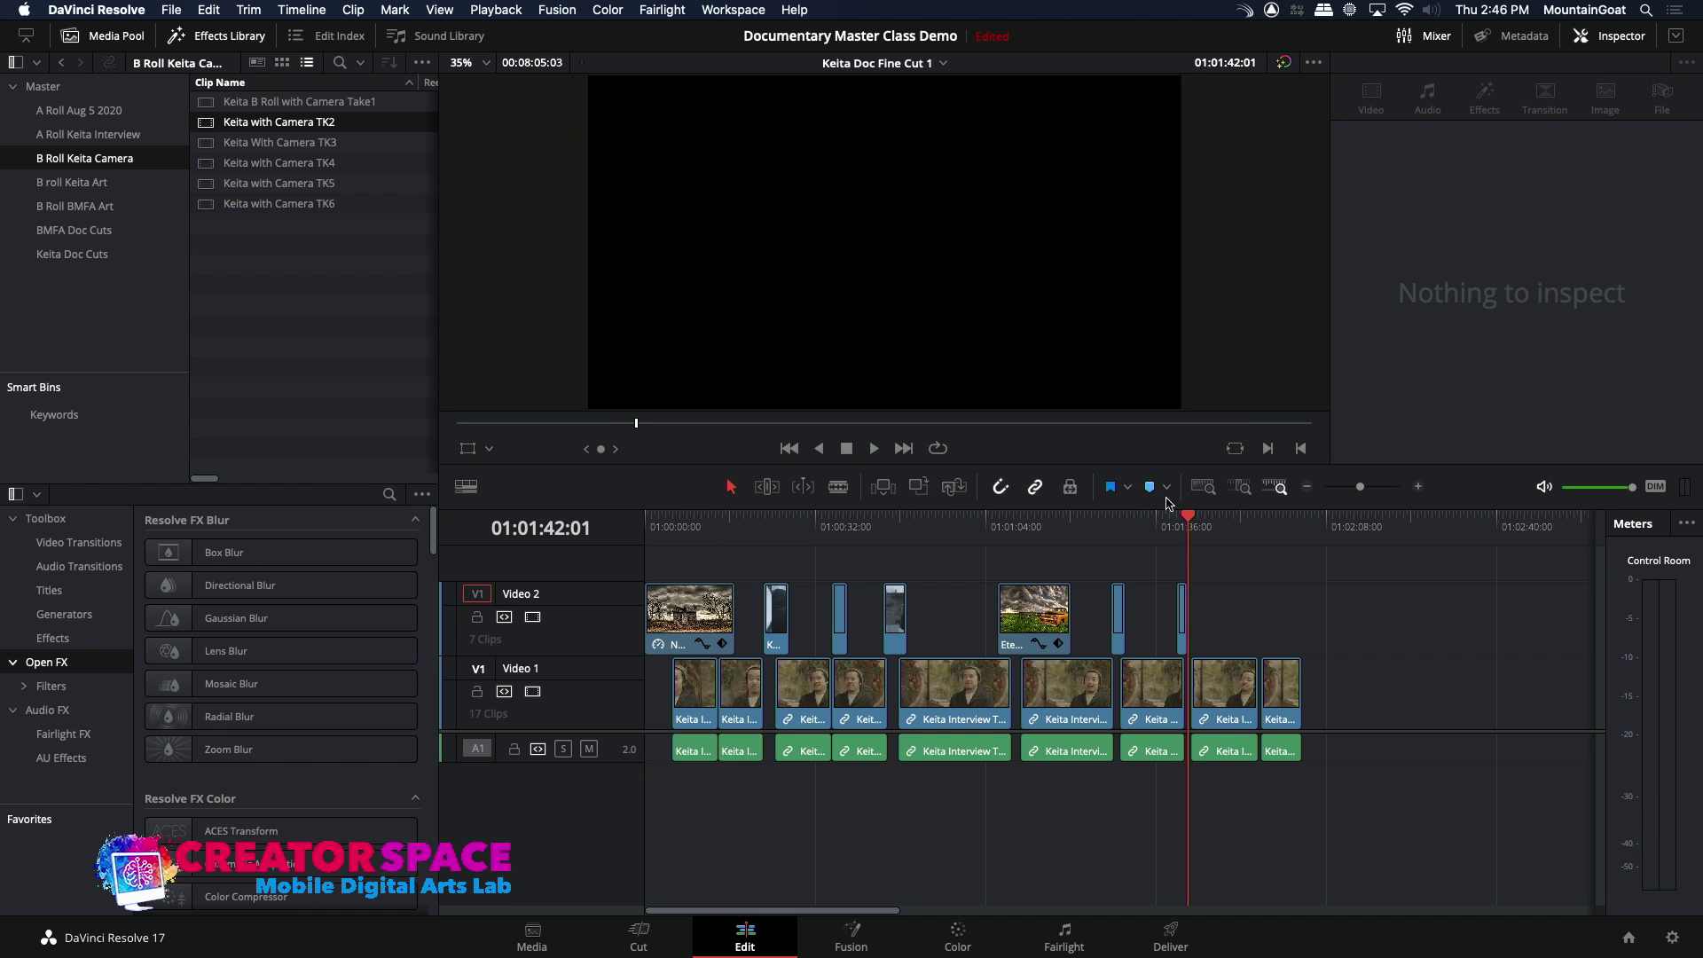
click(1173, 526)
key(space)
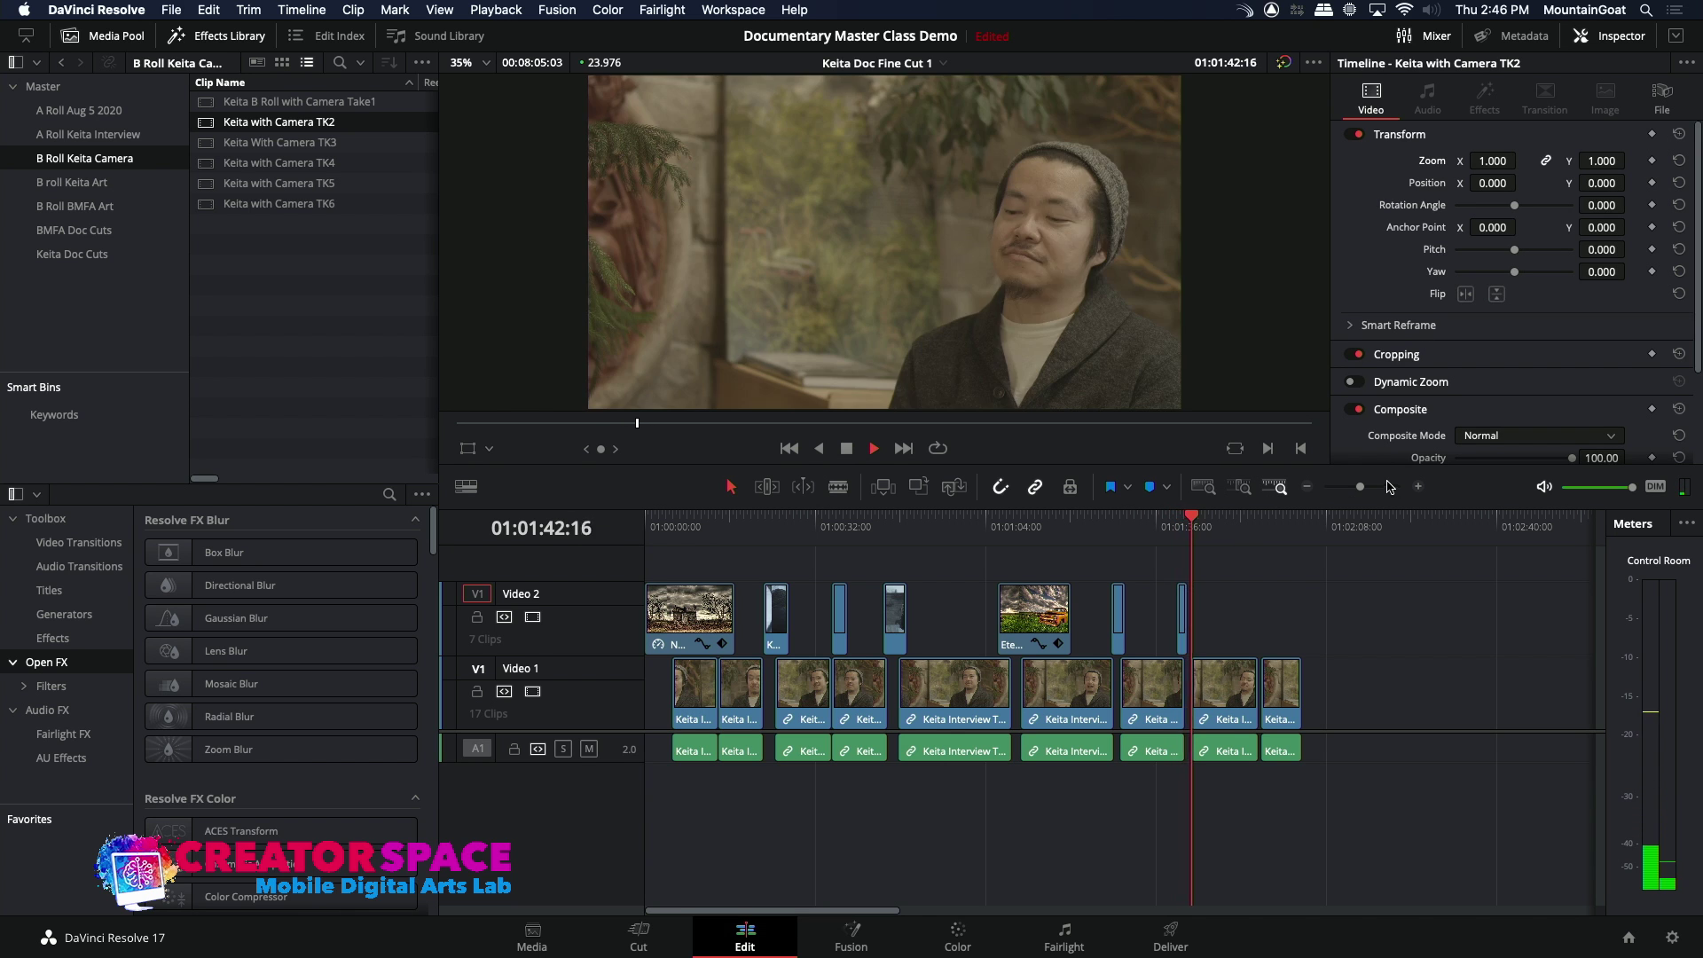
click(1419, 486)
click(1418, 486)
key(space)
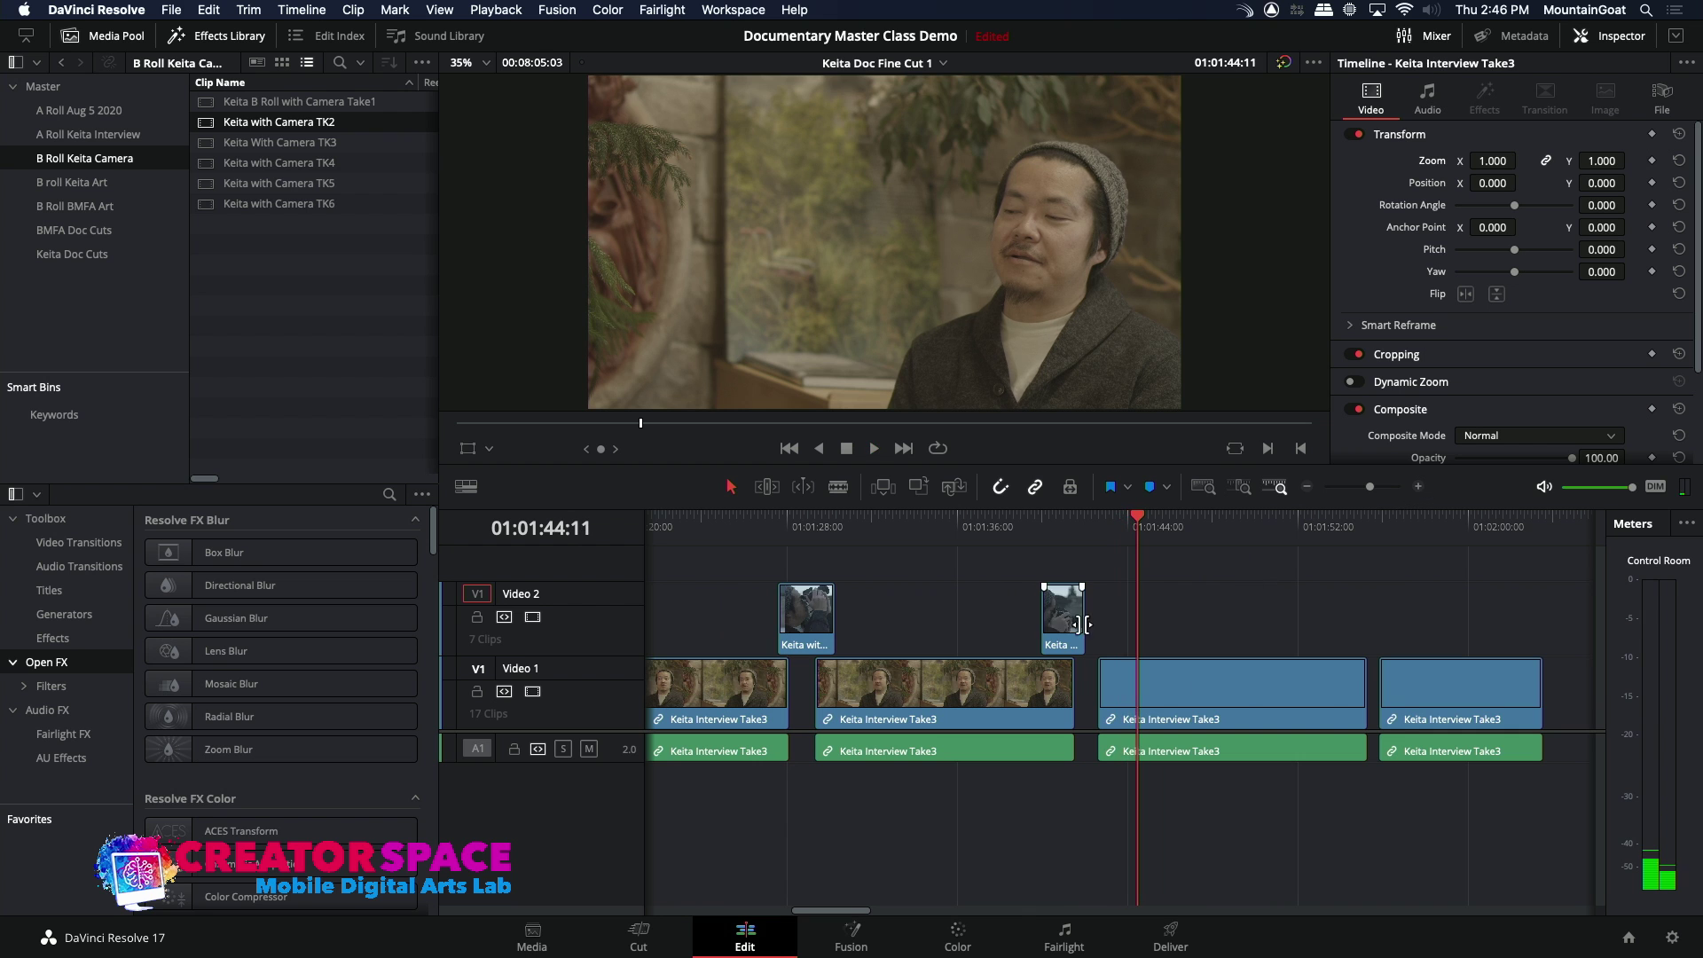
- Extend the end of the Keita with Camera TK2 clip on Video 2 to the start of the next interview clip and replay the transition
drag(1084, 627, 1098, 627)
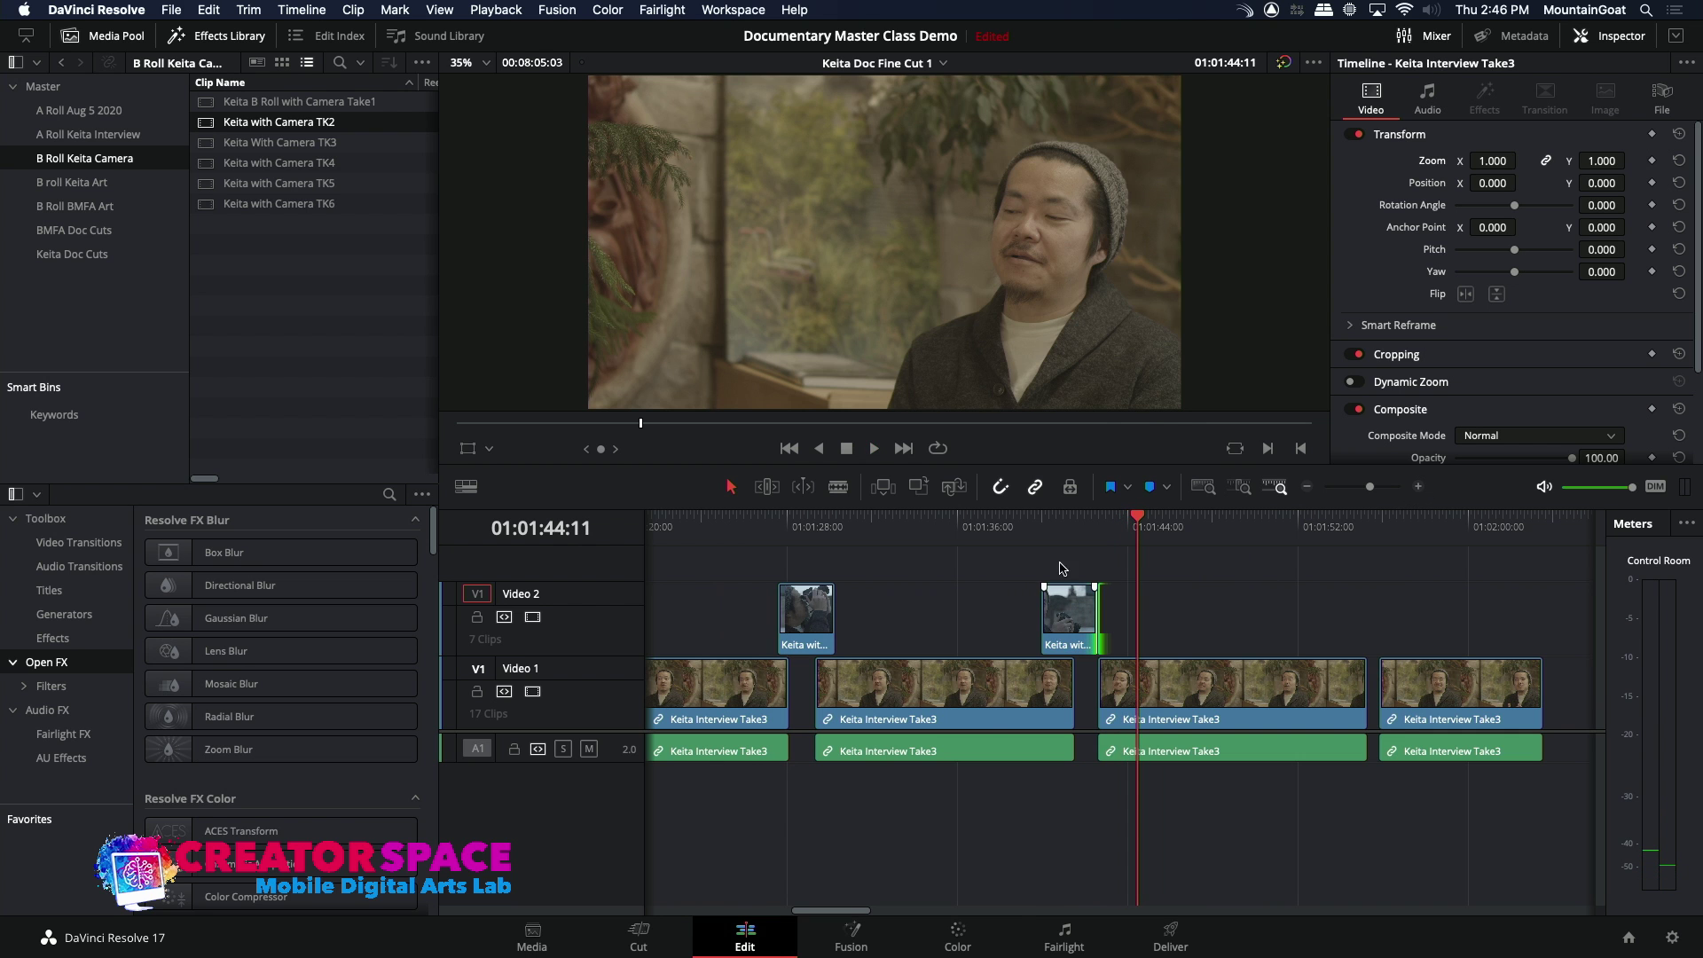
click(1016, 527)
key(space)
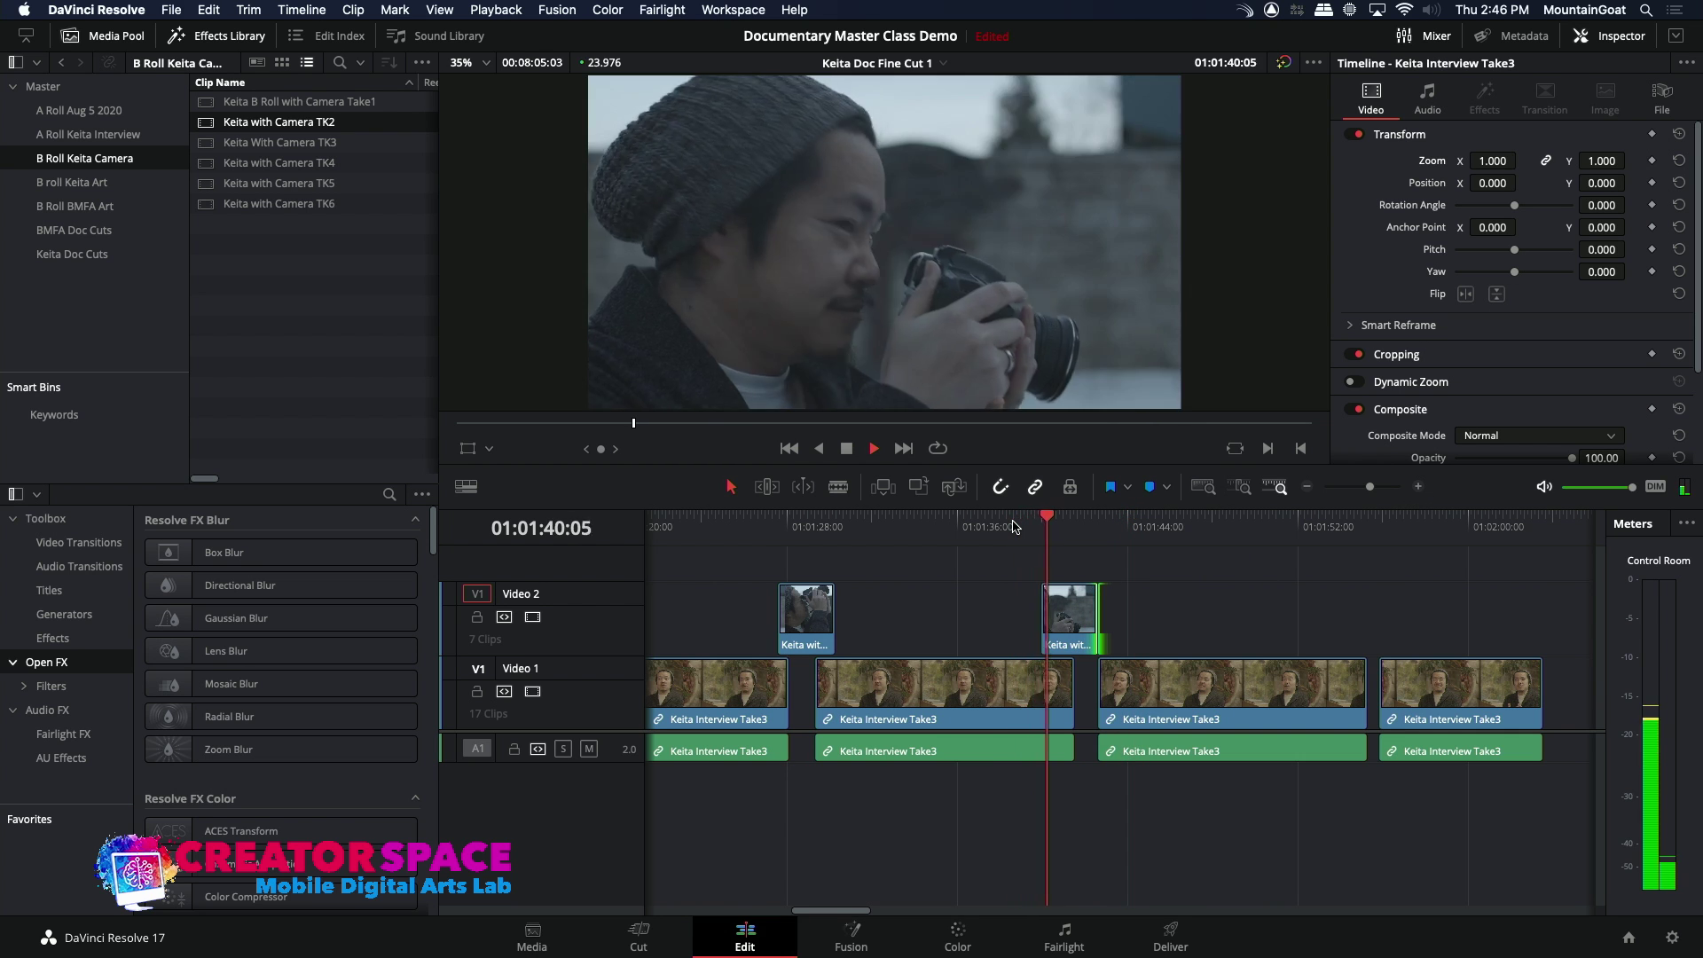
click(1012, 525)
key(space)
- Shift the Keita with Camera TK2 clip to start about 01:01:40:10, extend its end to about 01:01:43:20, and play across it
drag(1069, 631, 1071, 632)
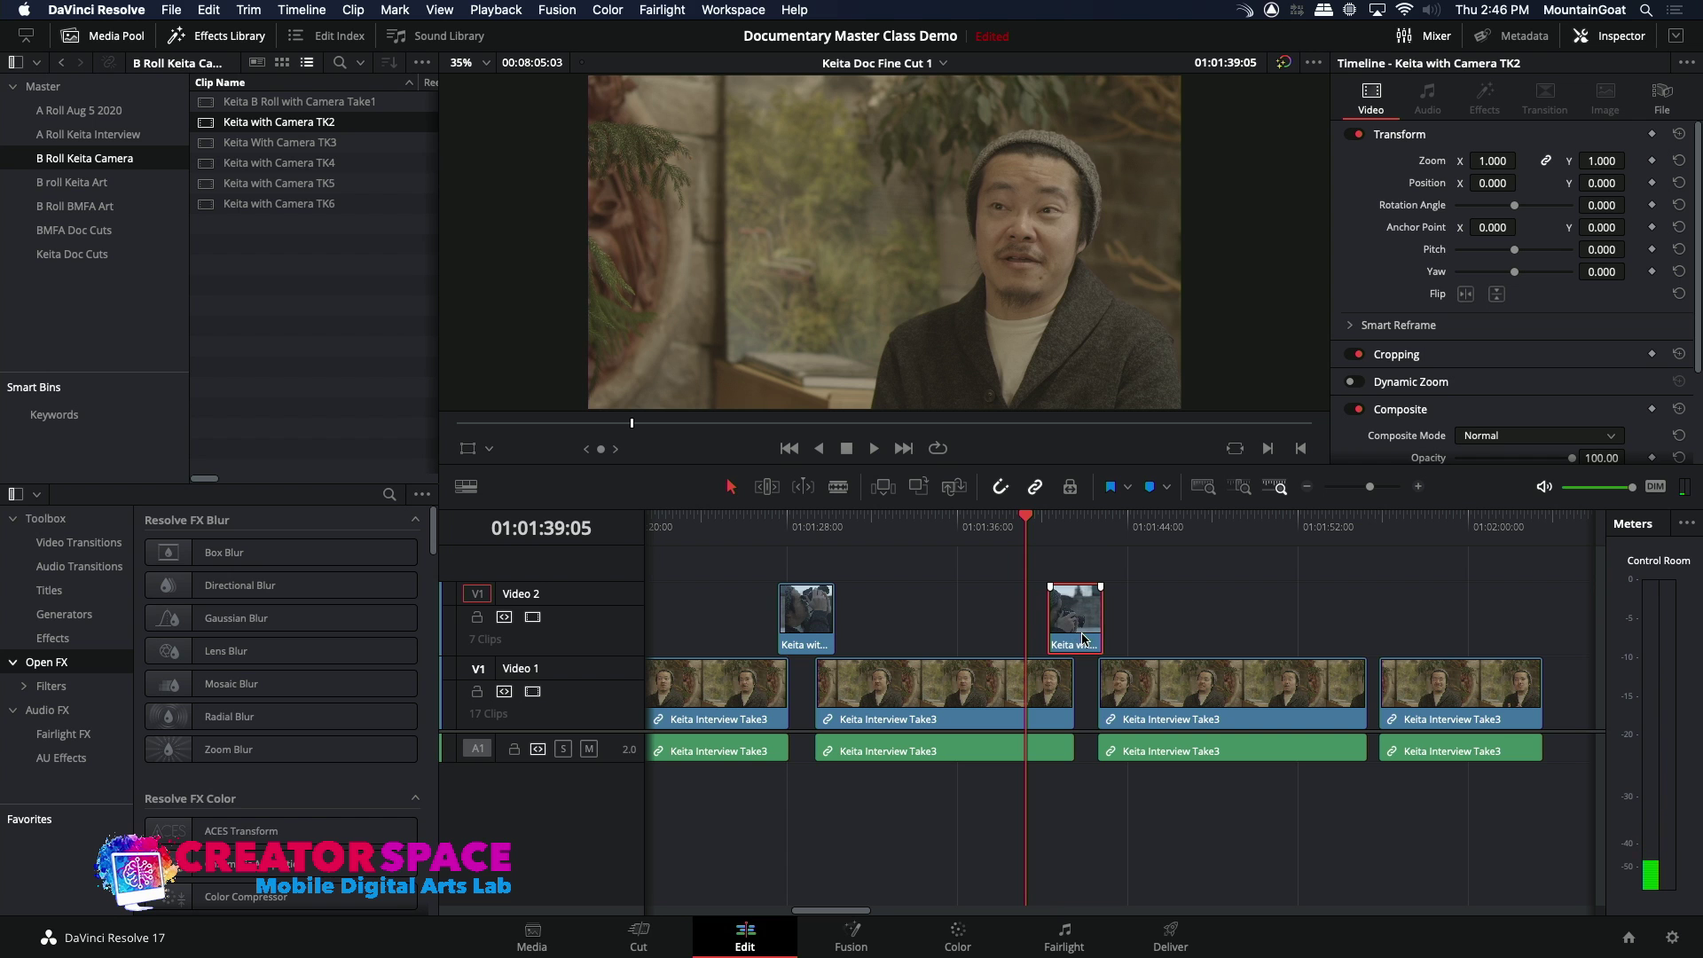
drag(1110, 635, 1120, 630)
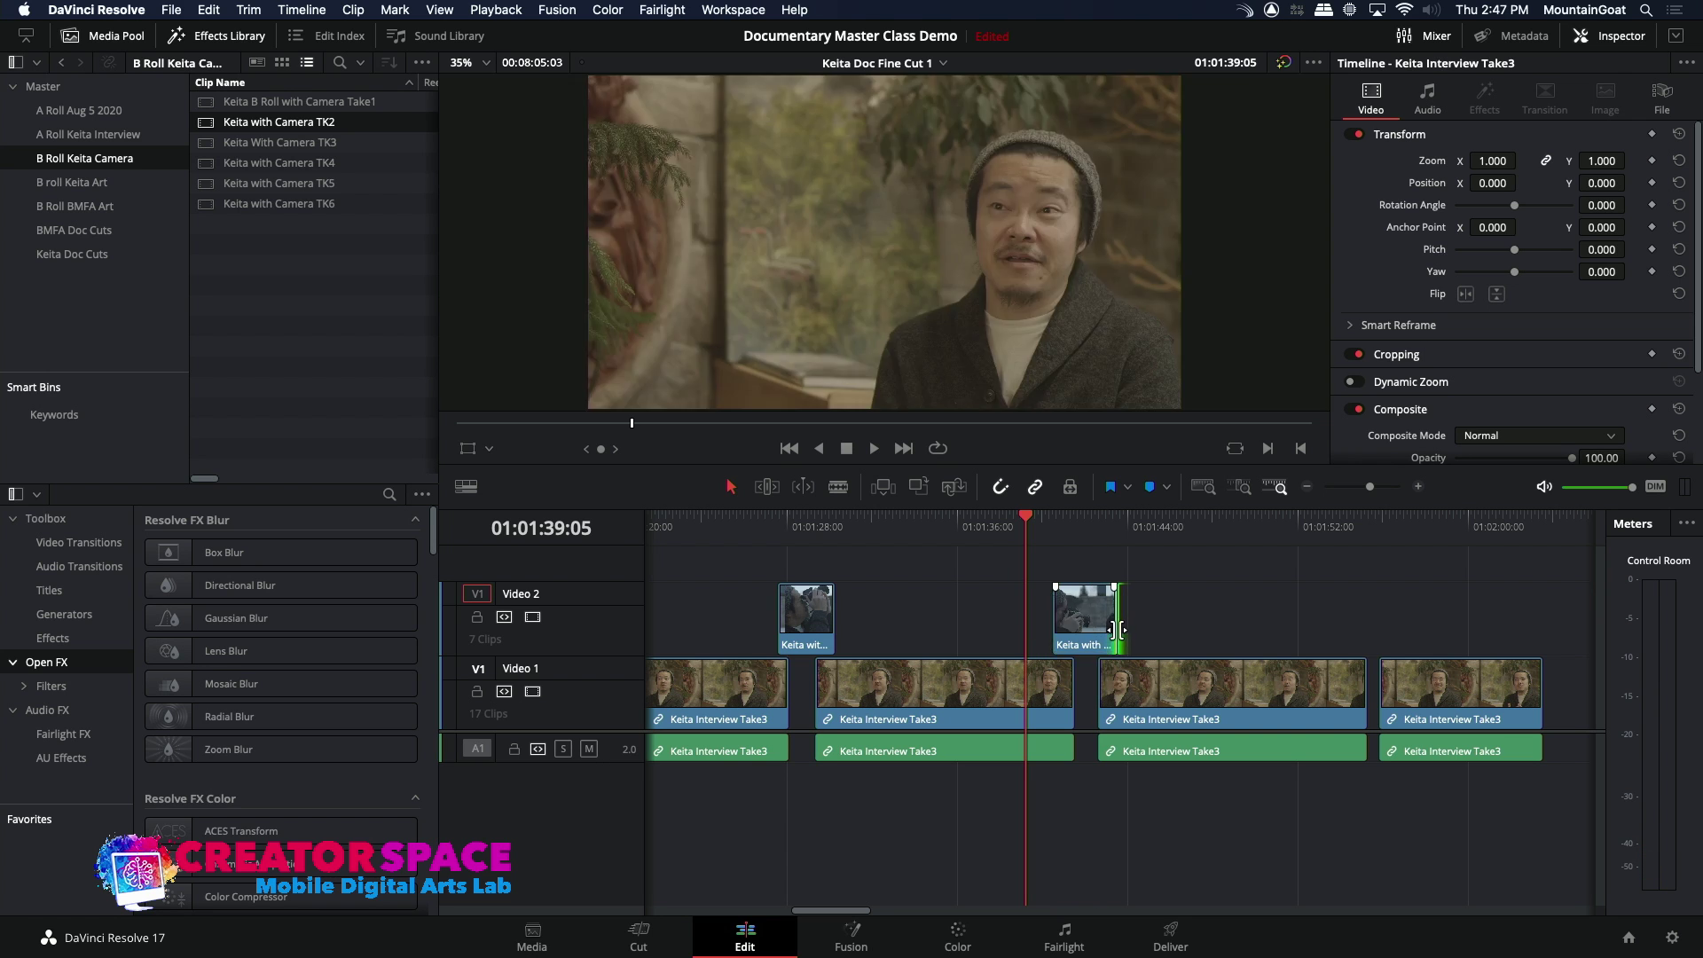
key(space)
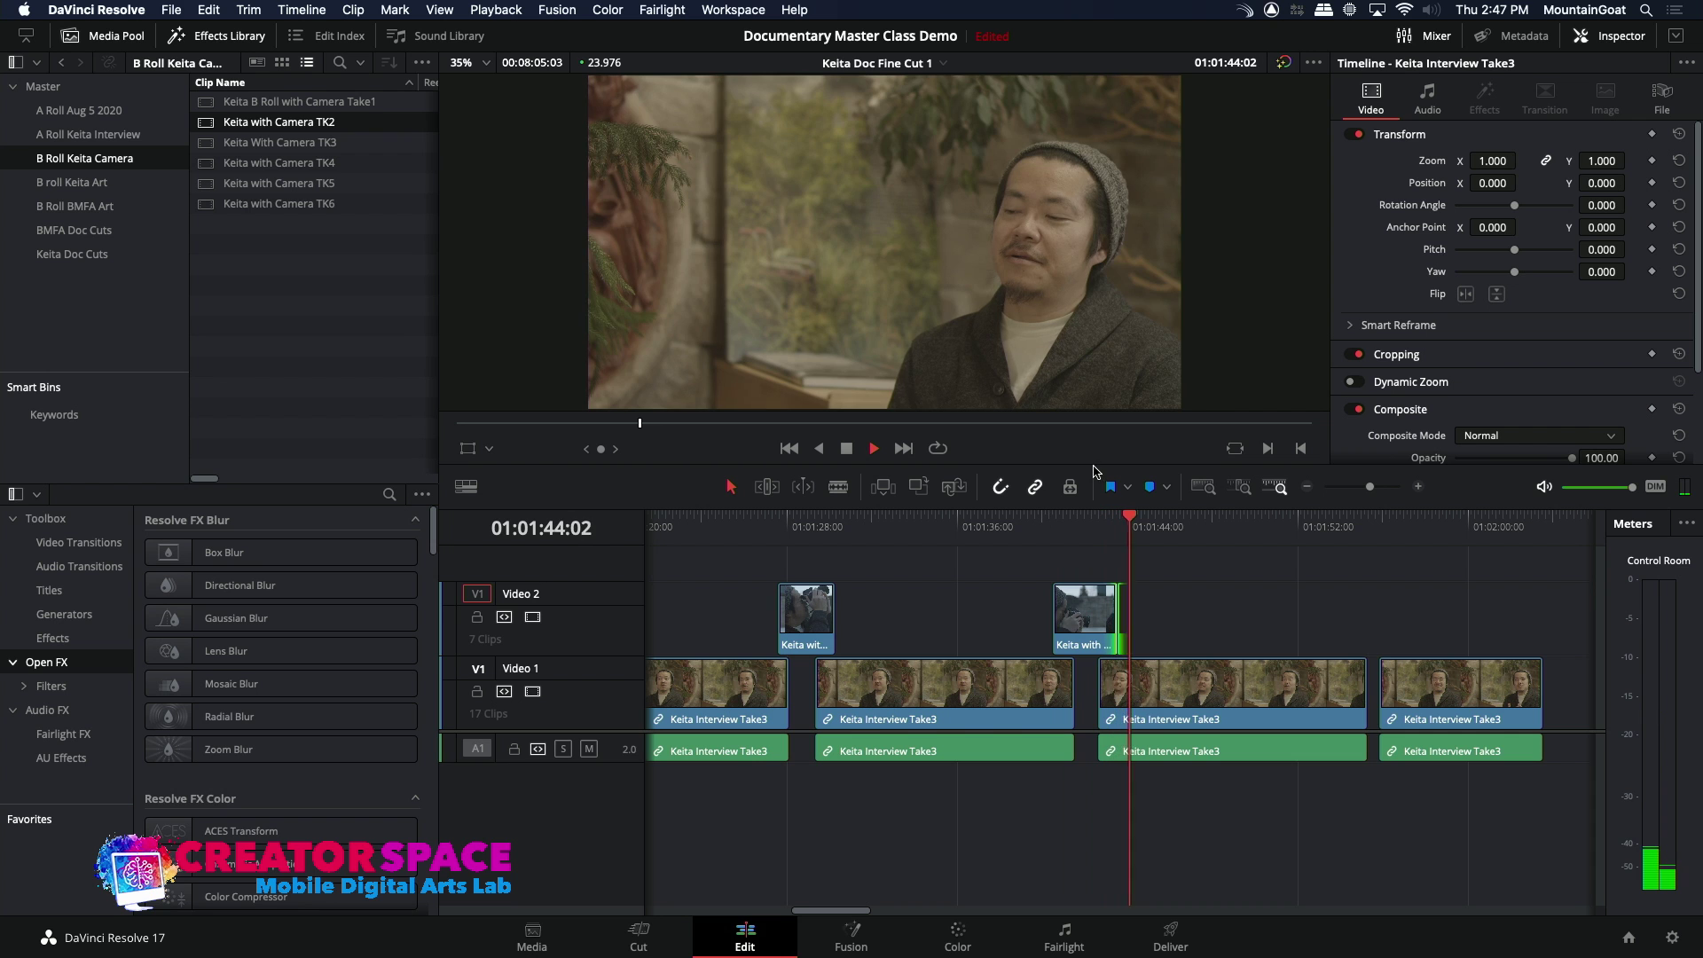
- Play the interview into its last clip, replay the end of the preceding one, and park the playhead at 01:01:54:04
click(1306, 487)
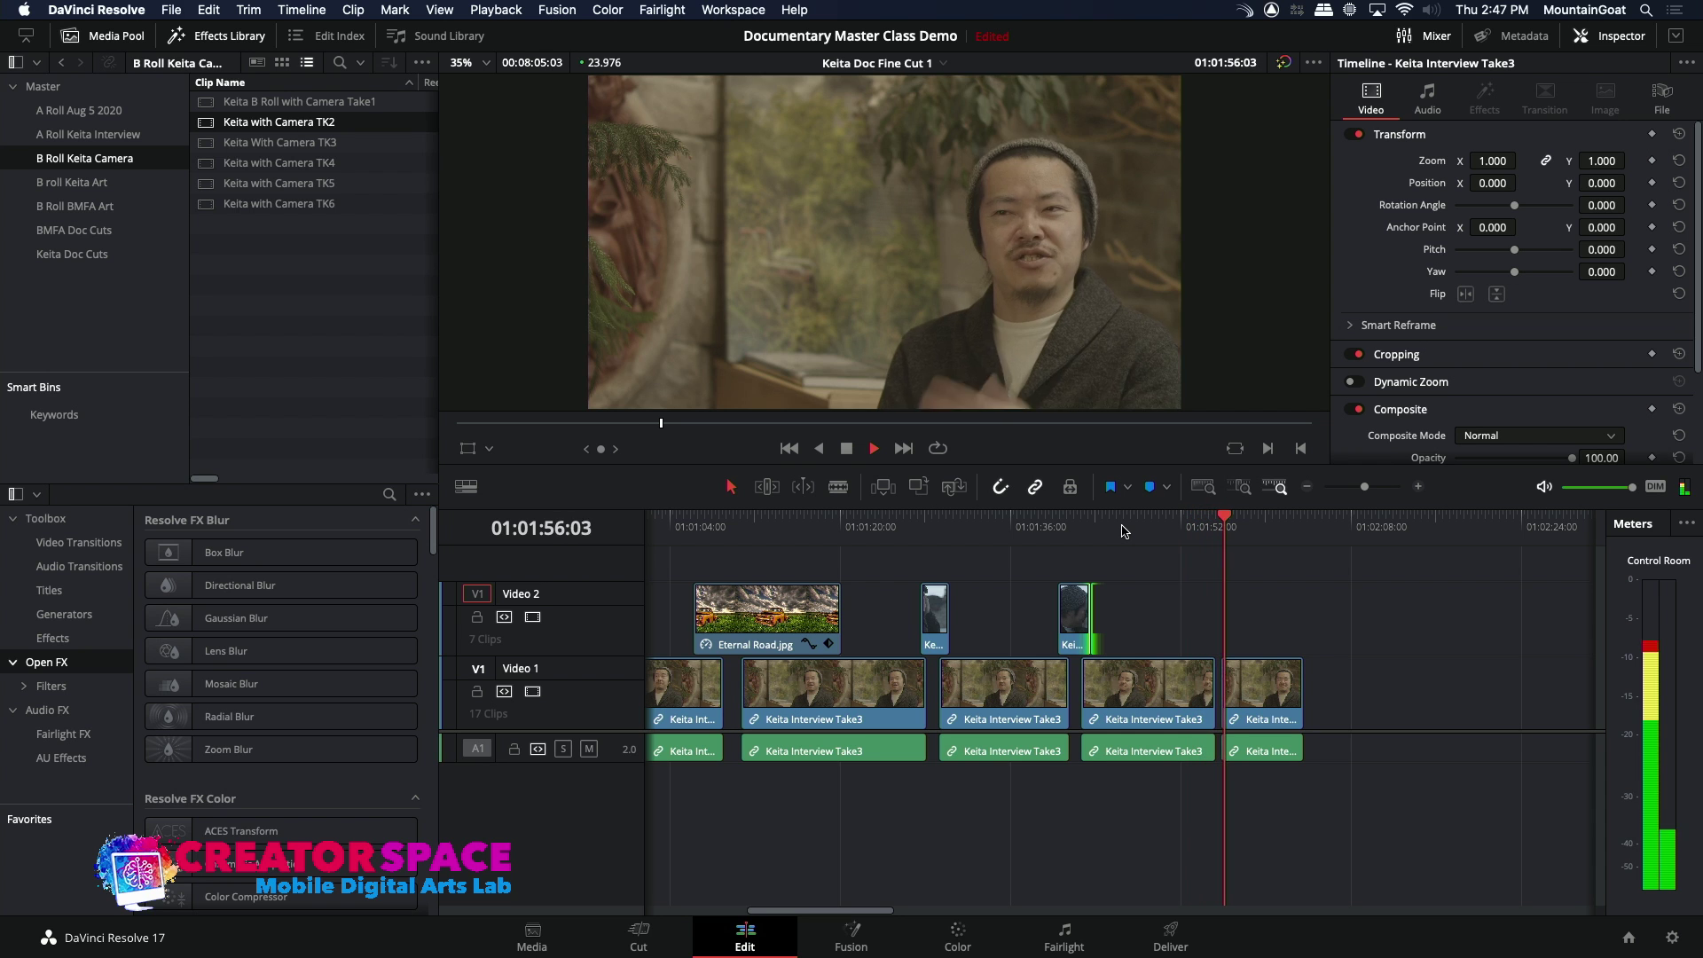
click(1209, 527)
click(1193, 527)
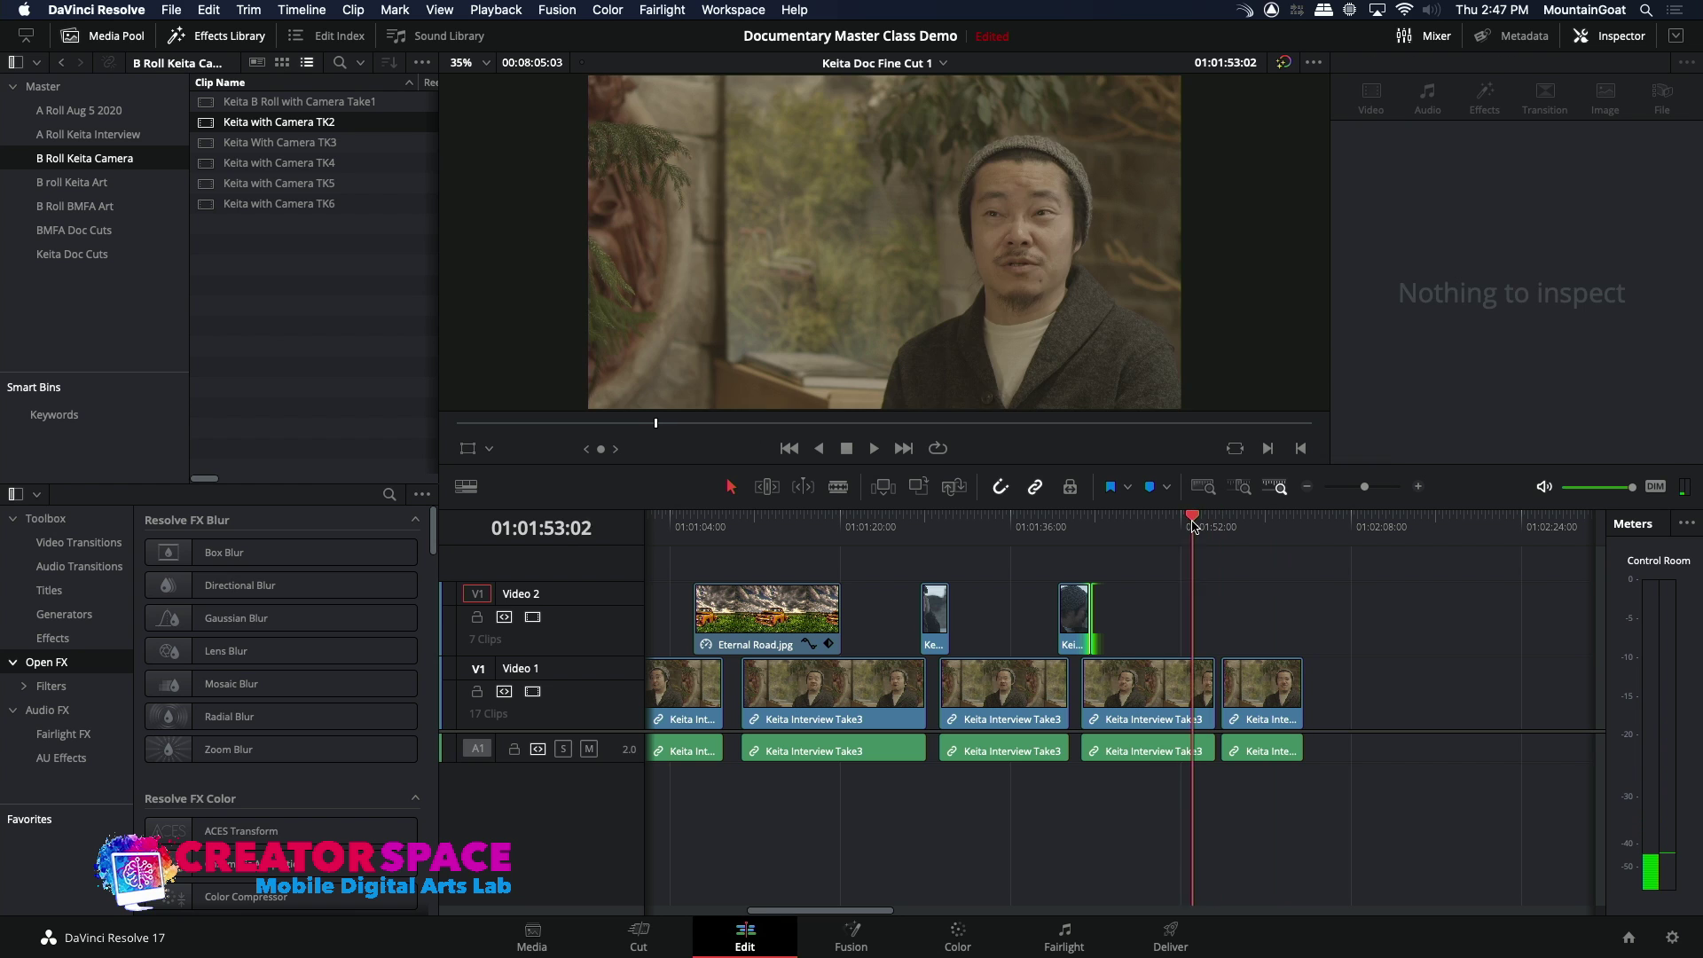
key(space)
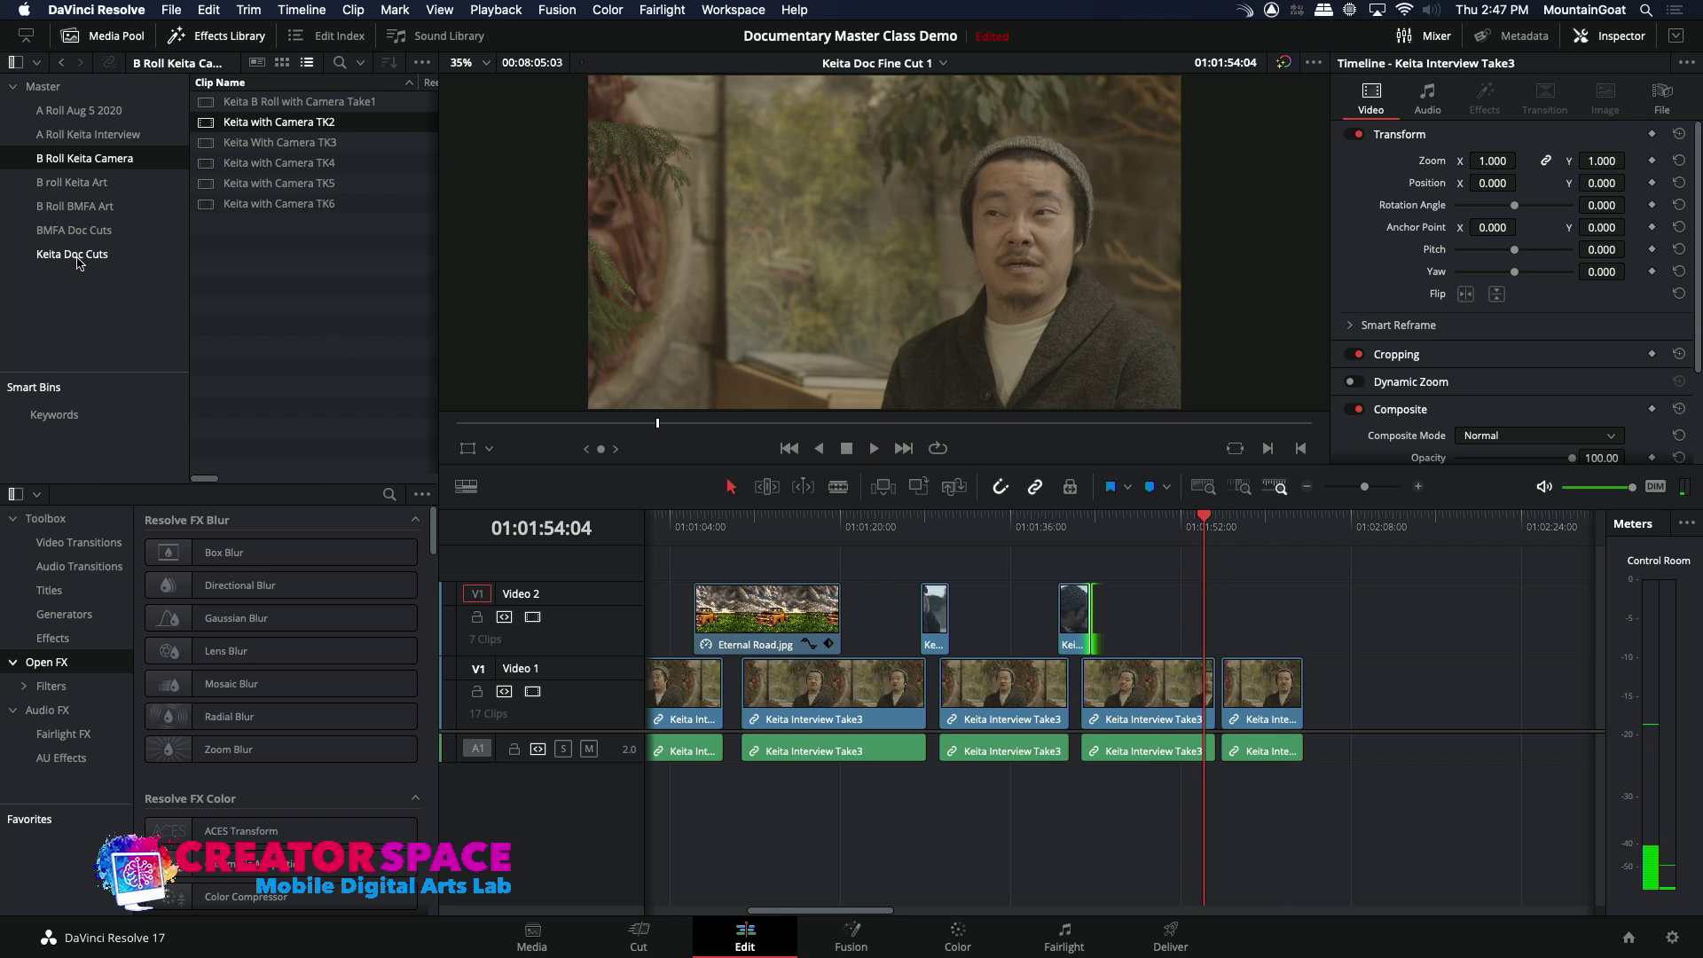
- Overwrite Homecoming.jpg from B roll Keita Art onto Video 2 at 01:01:54:04 and extend its end to about 01:02:07
click(77, 184)
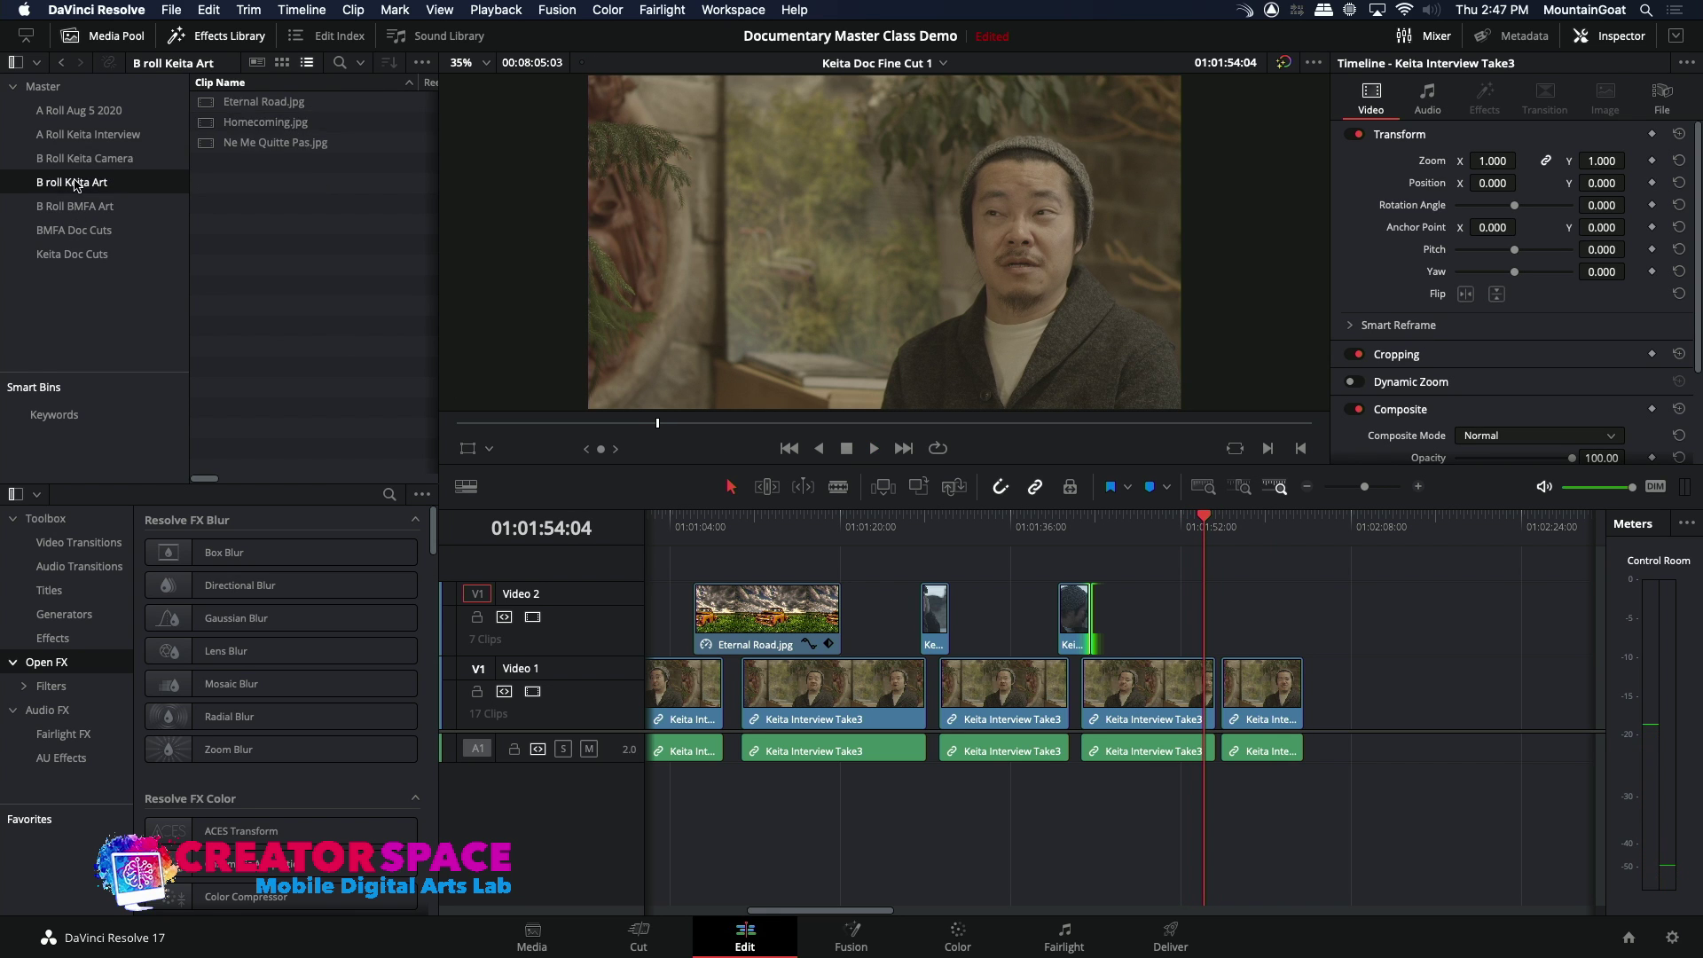
double_click(207, 123)
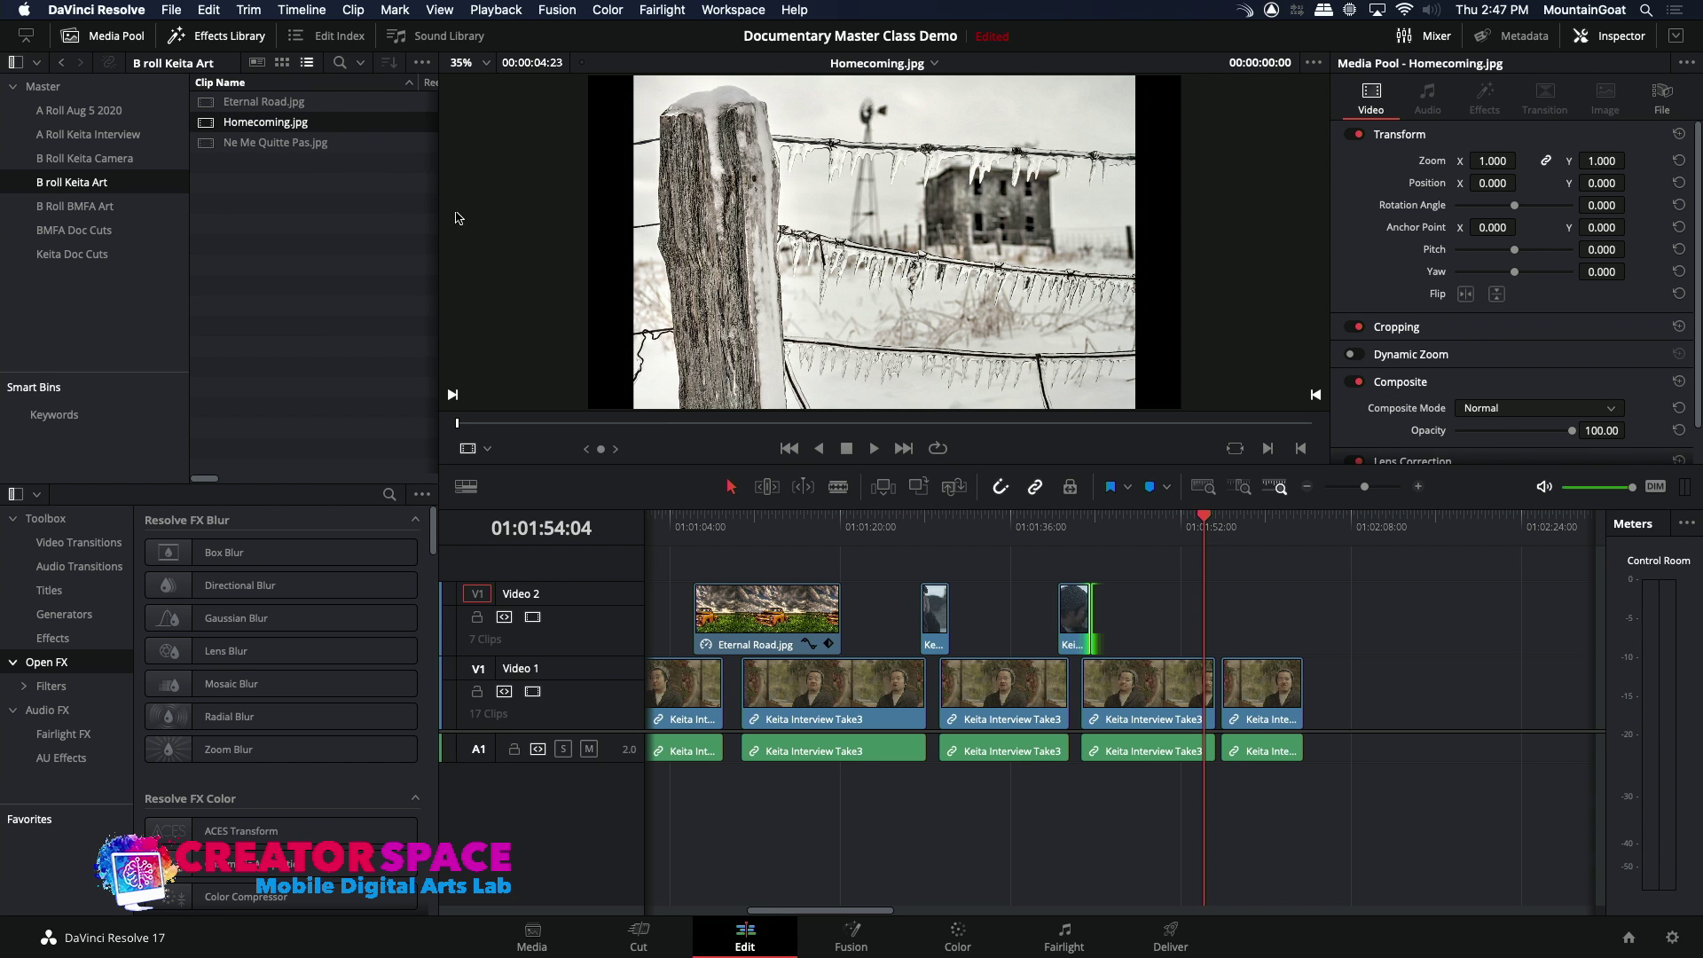
click(915, 487)
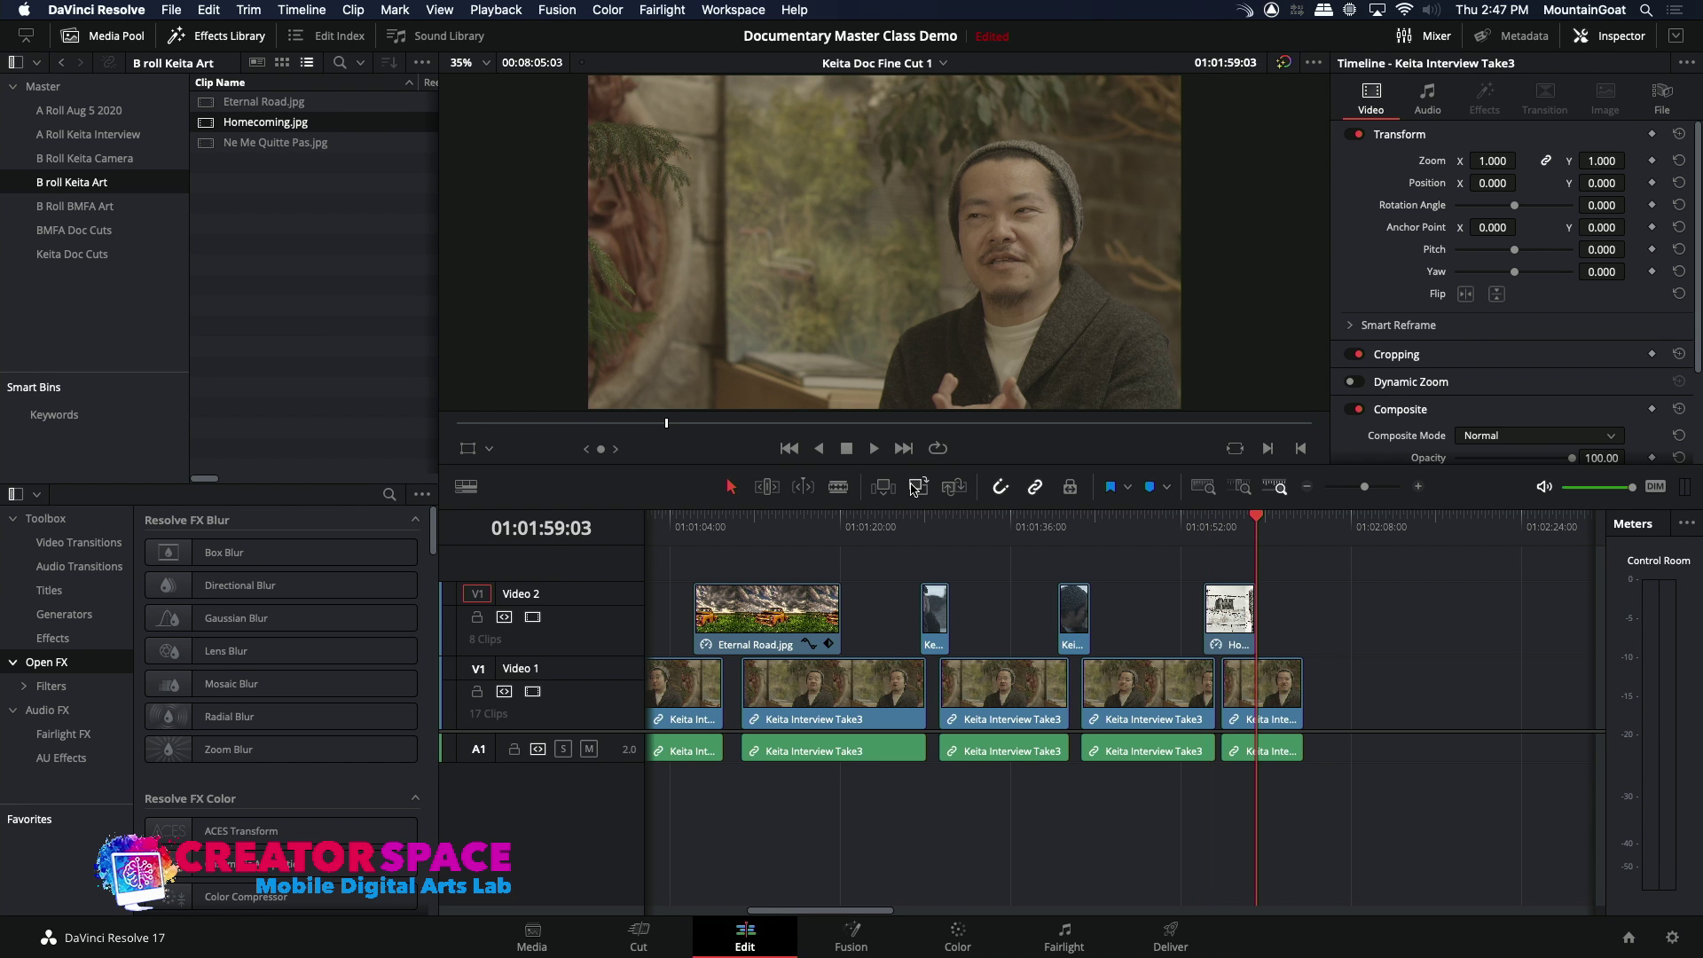
drag(1259, 629, 1344, 629)
- Set the Homecoming still's X and Y zoom to 1.190 and play the sequence past its end
click(1280, 640)
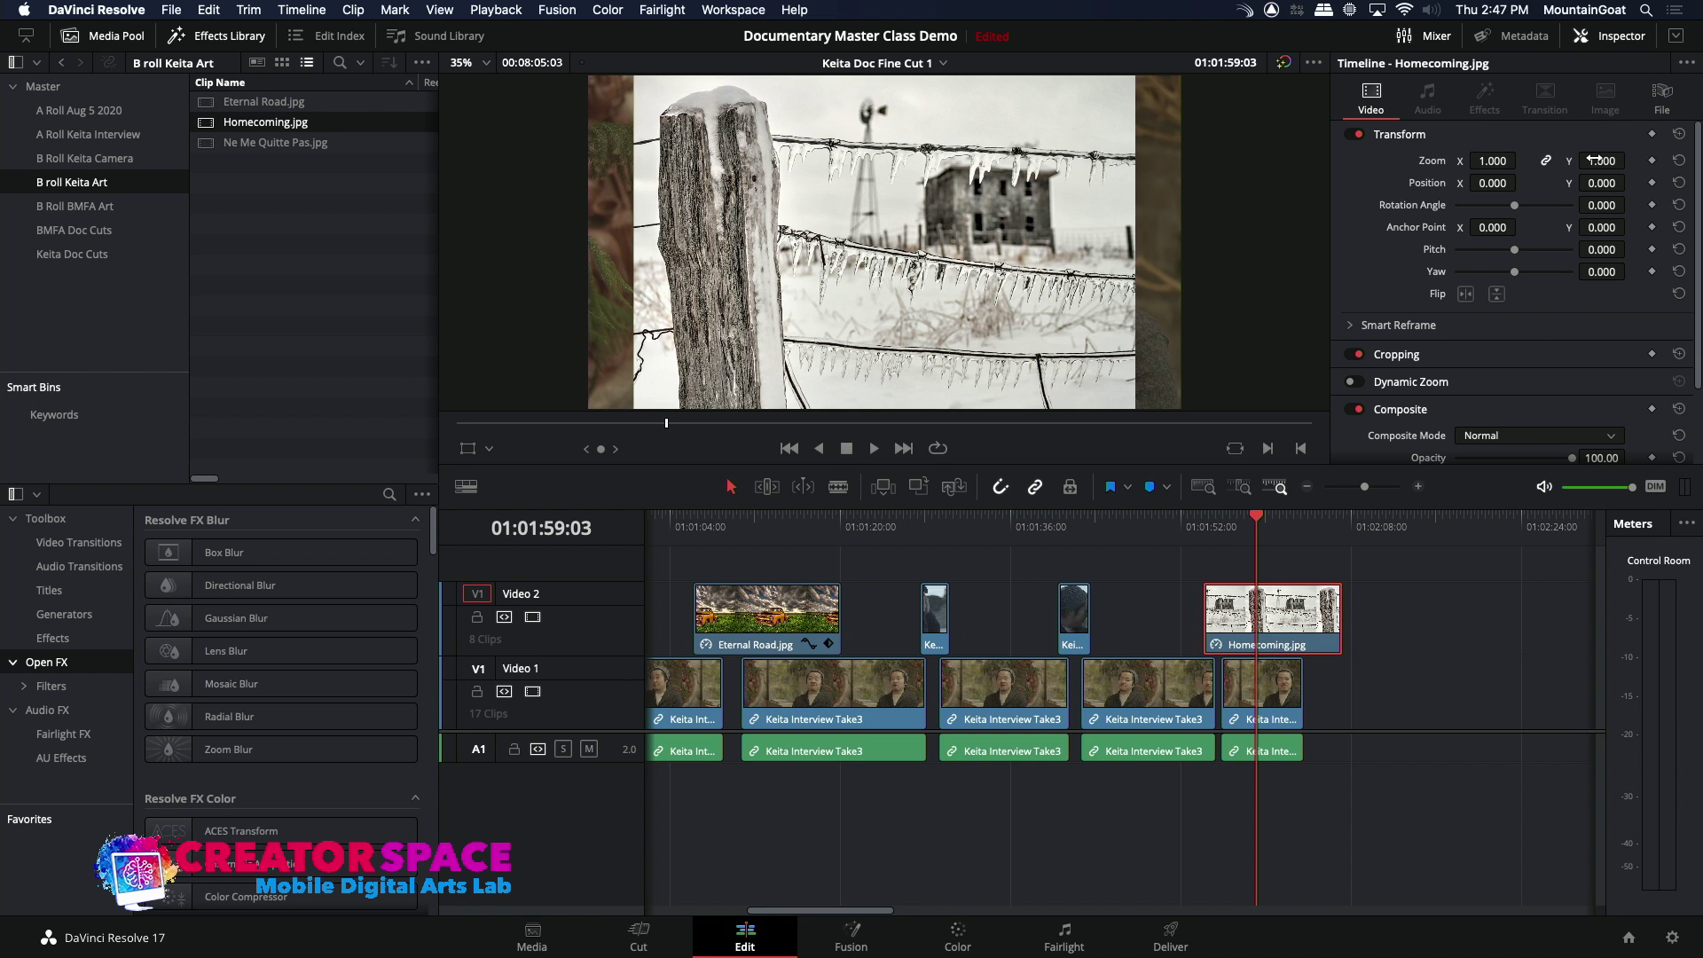
mouse_move(1603, 161)
mouse_down()
mouse_move(1631, 159)
mouse_move(1602, 167)
mouse_up()
drag(1179, 515, 1189, 514)
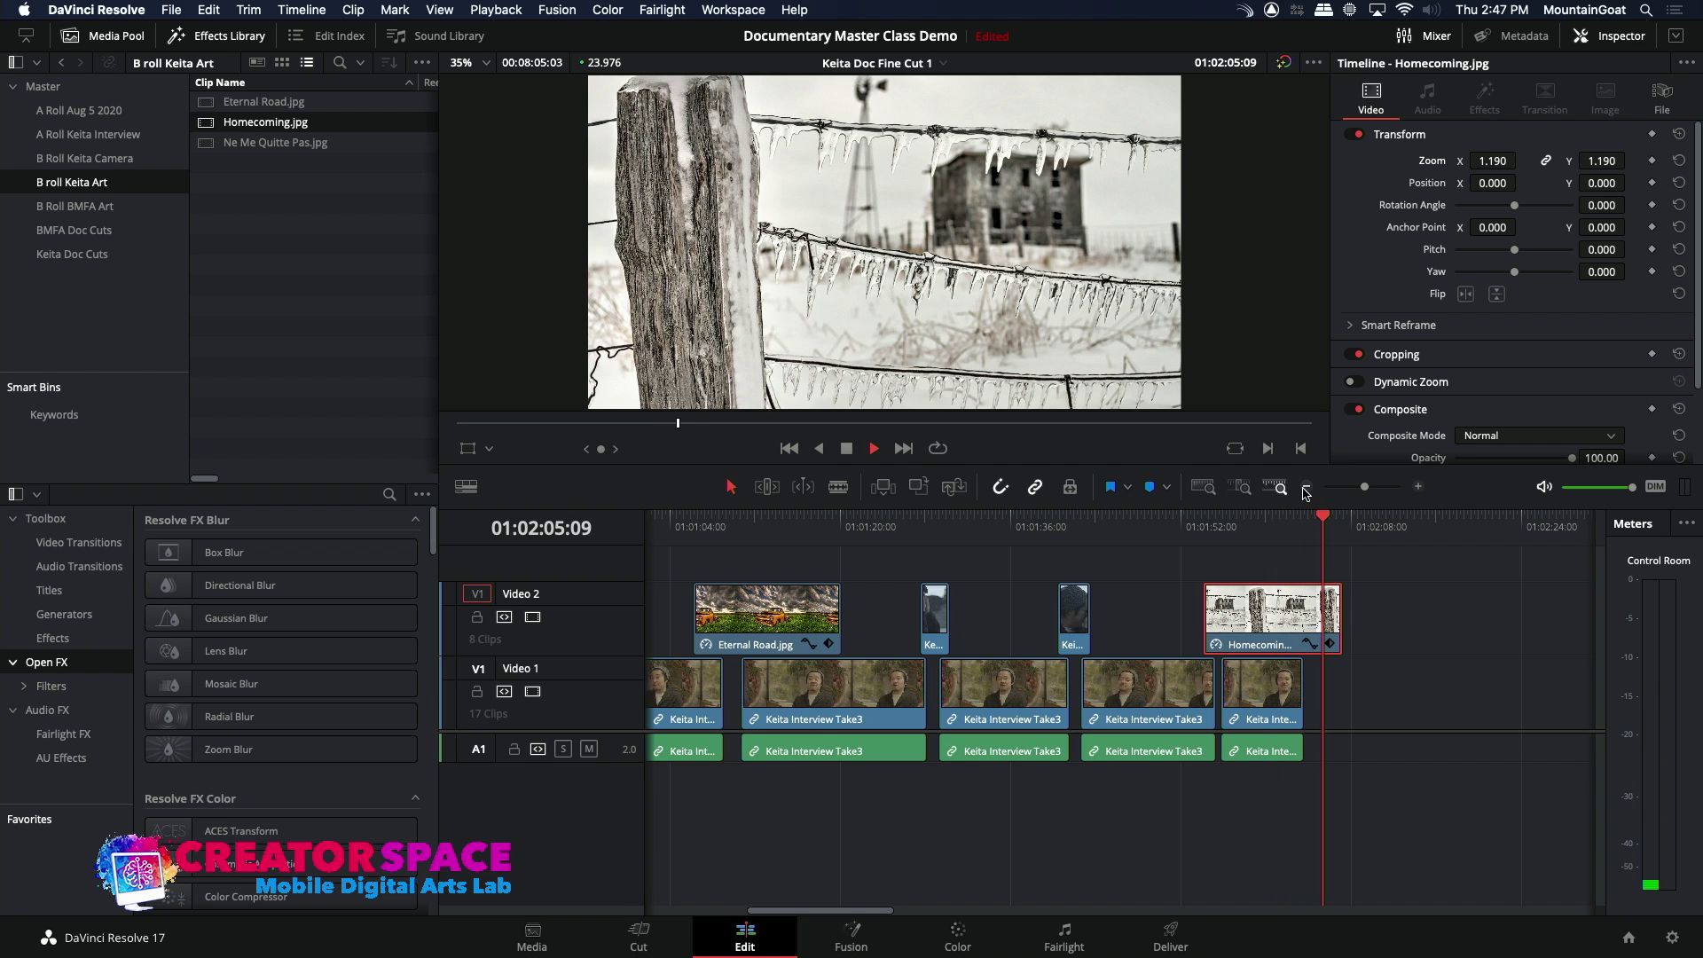
click(1303, 488)
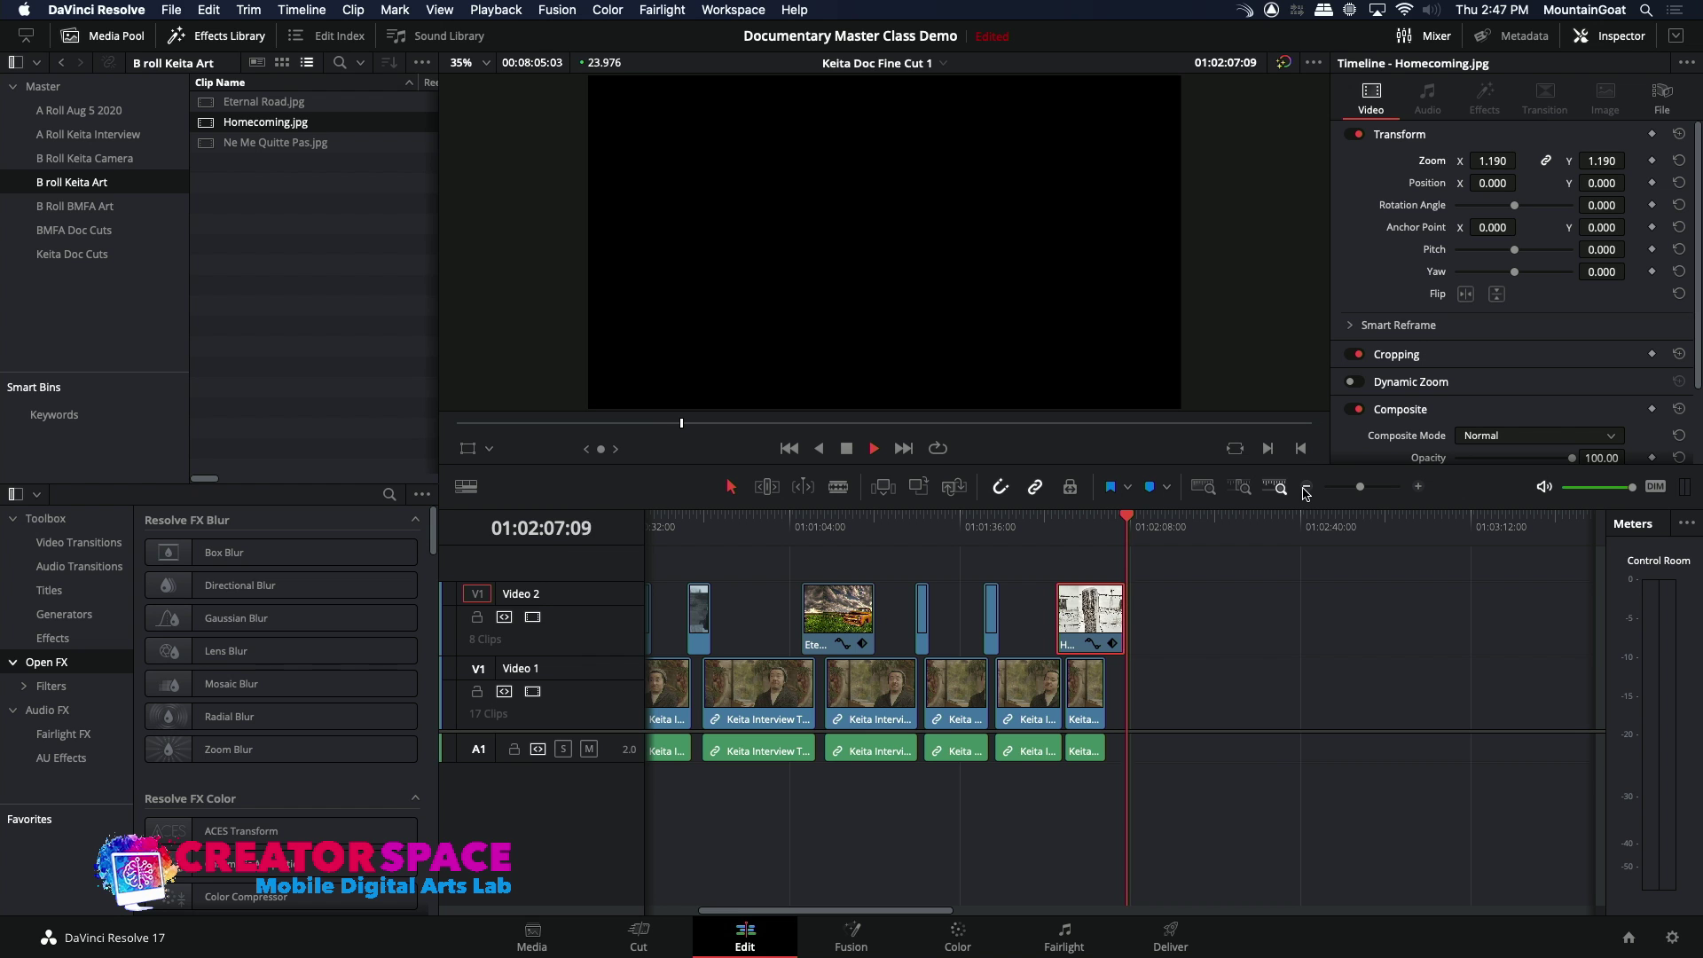
click(1309, 488)
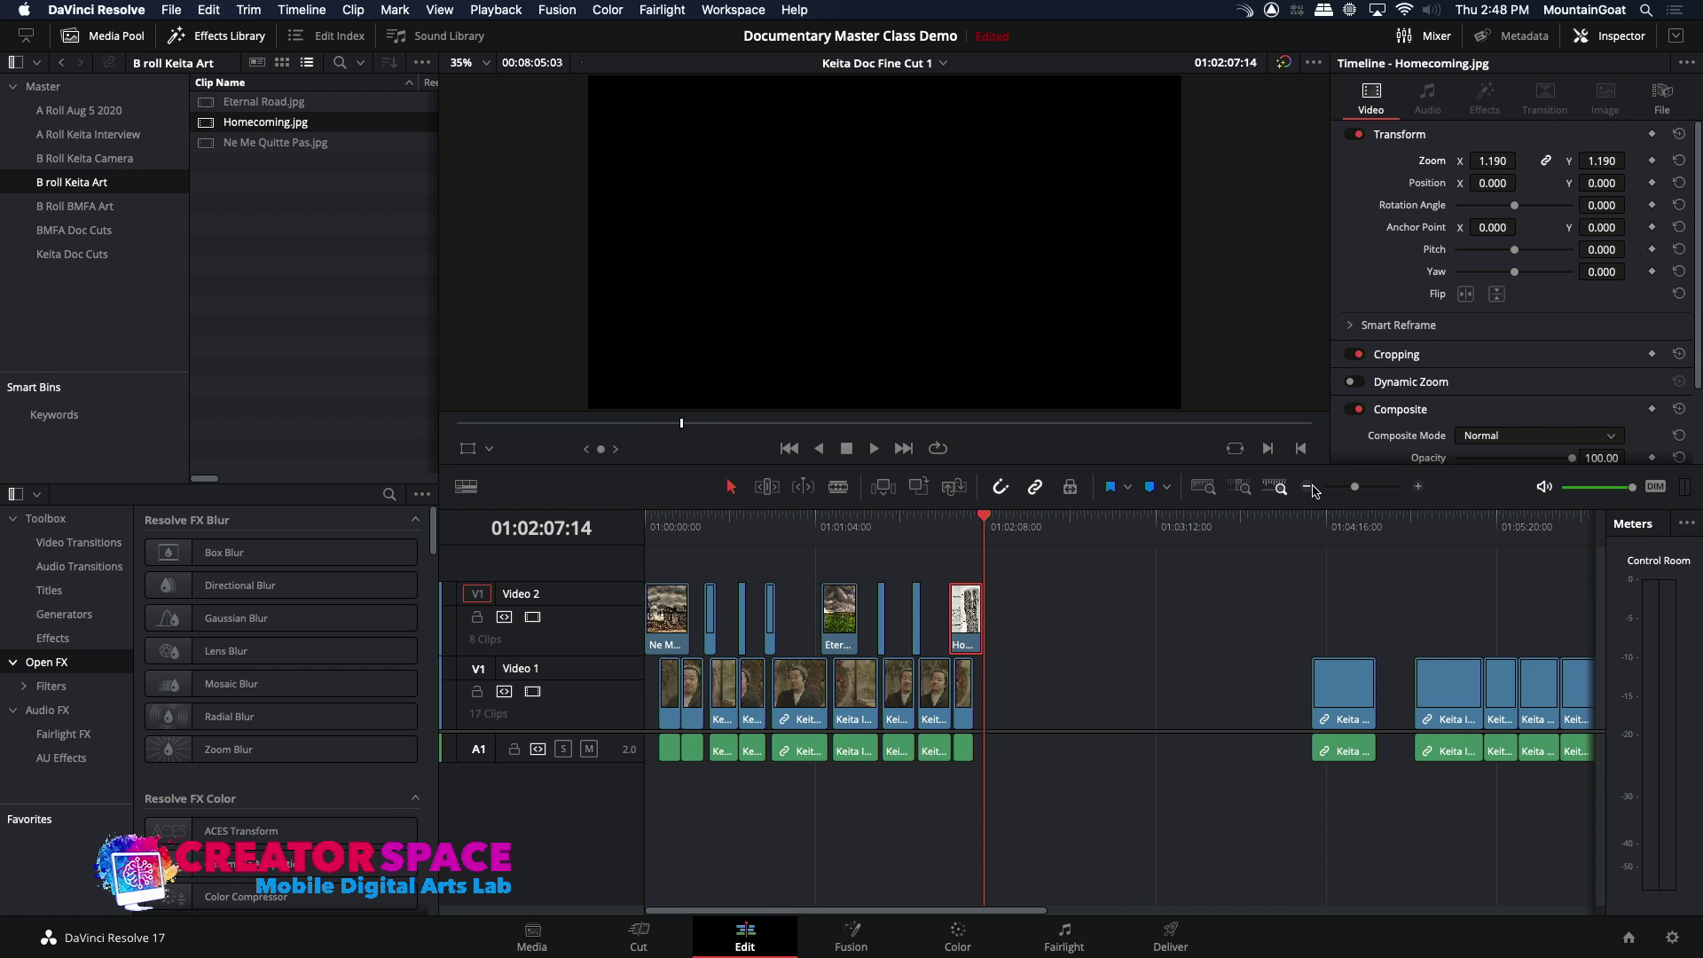
- Skim between the start and end of the edited section, and play the sequence from 01:00:00:00
drag(690, 527, 617, 525)
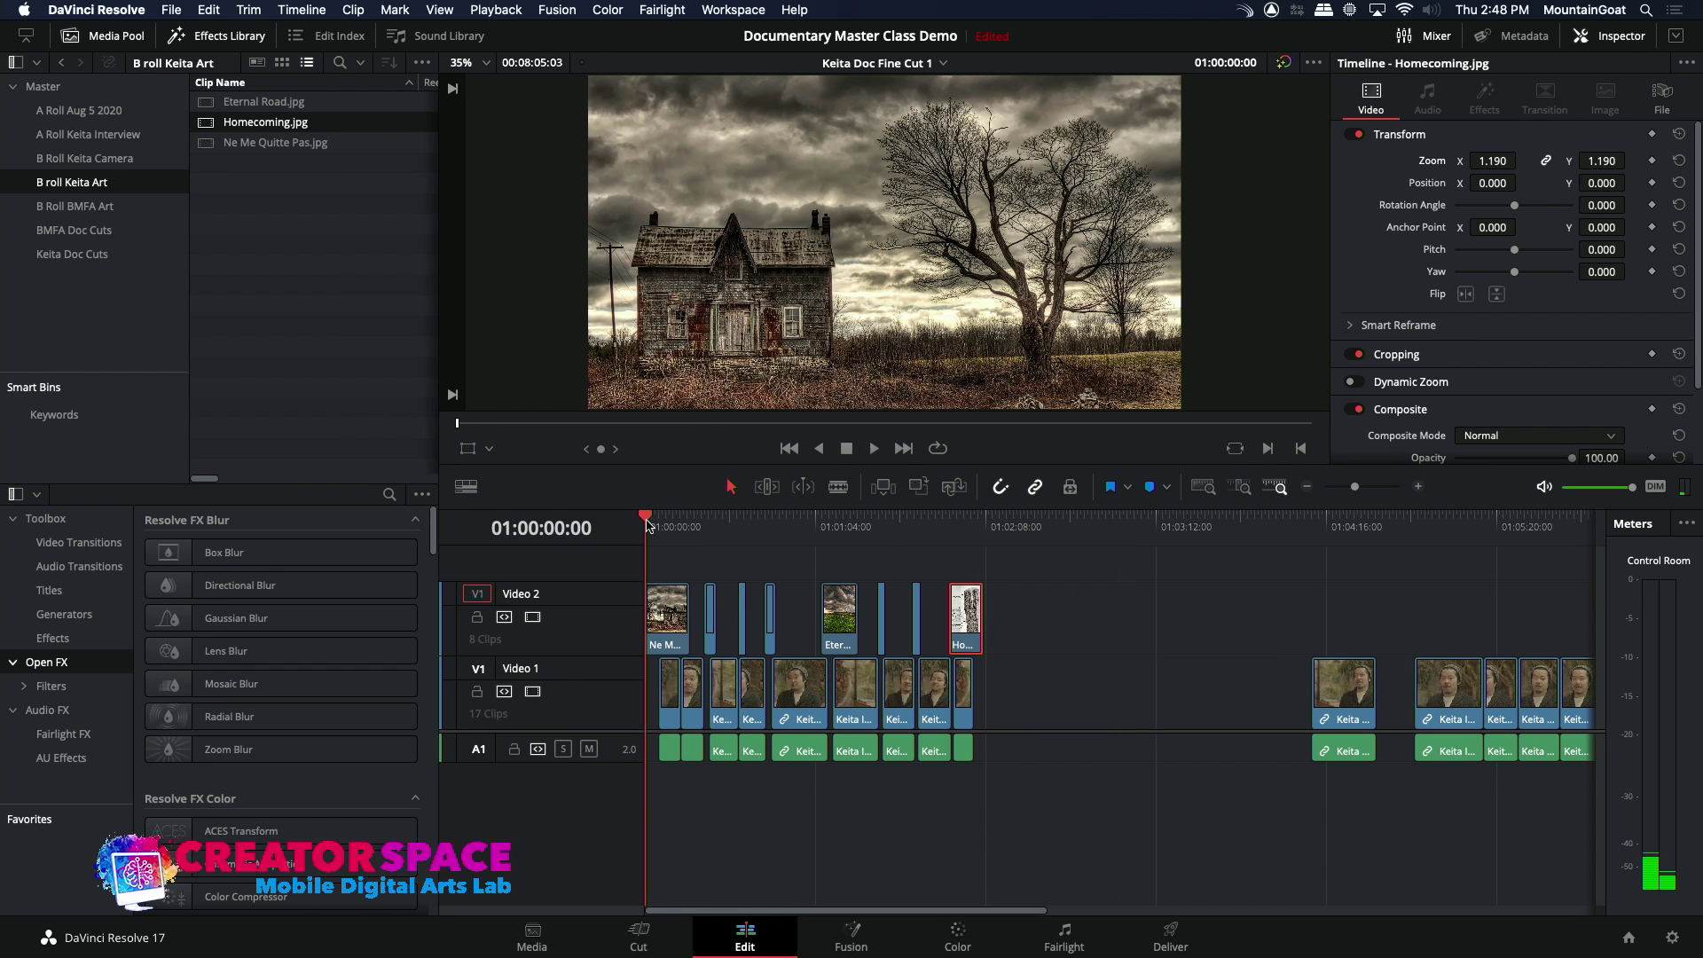
click(983, 526)
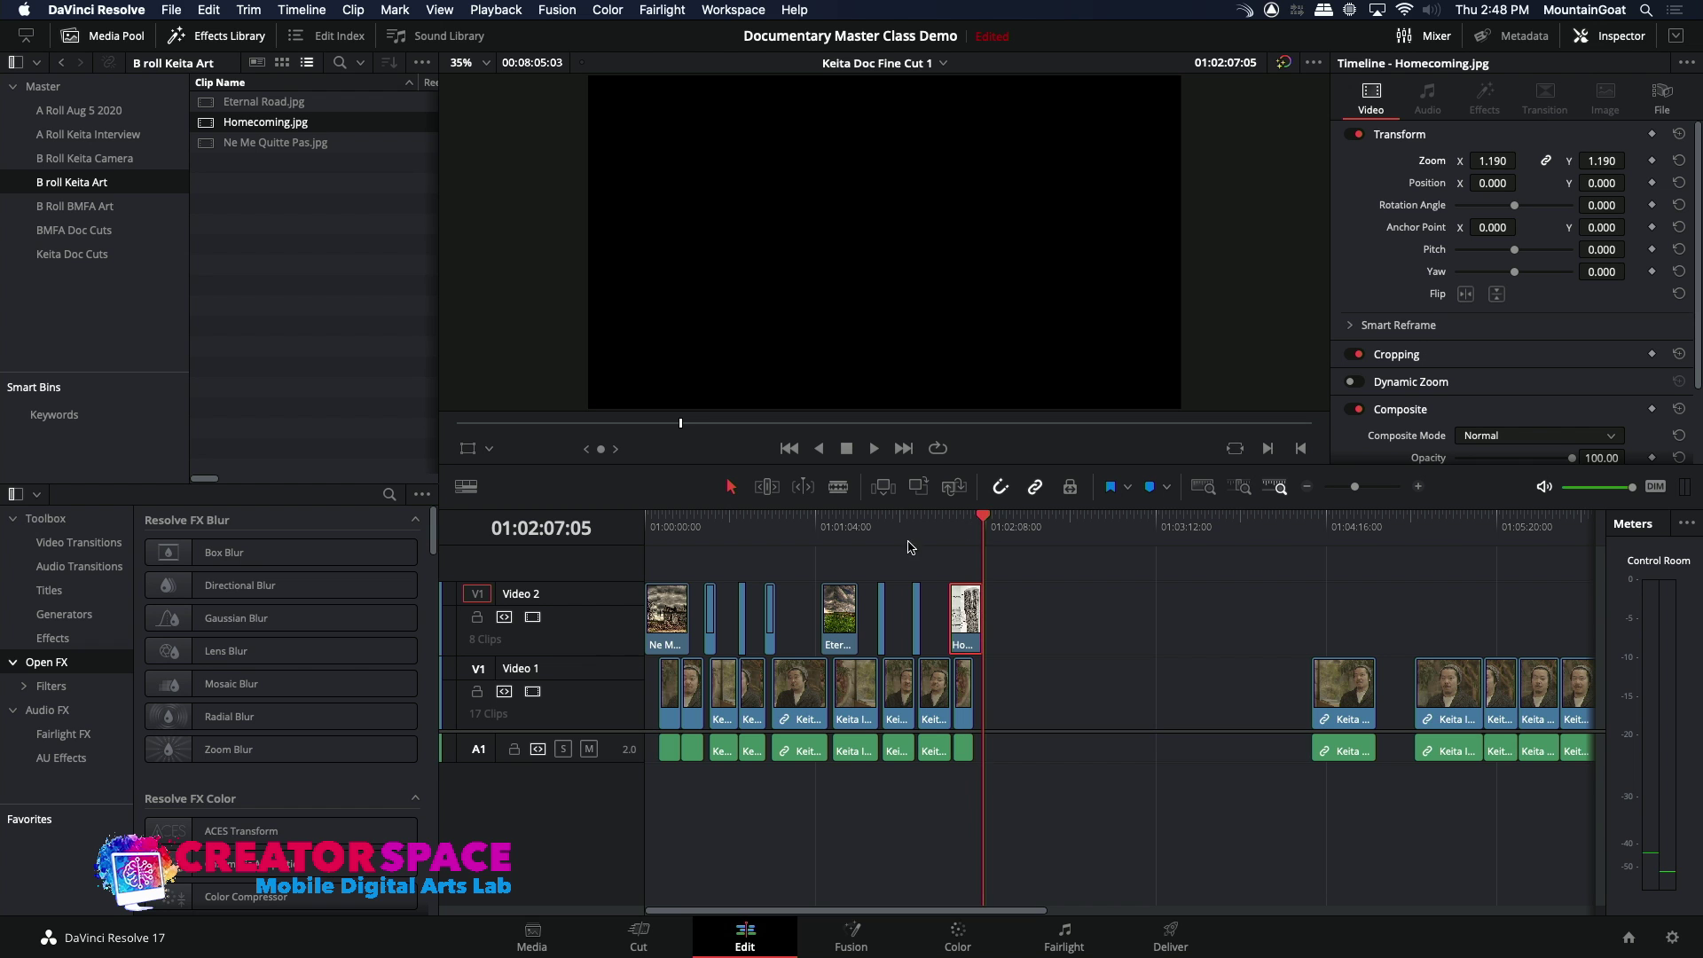
drag(896, 537, 637, 540)
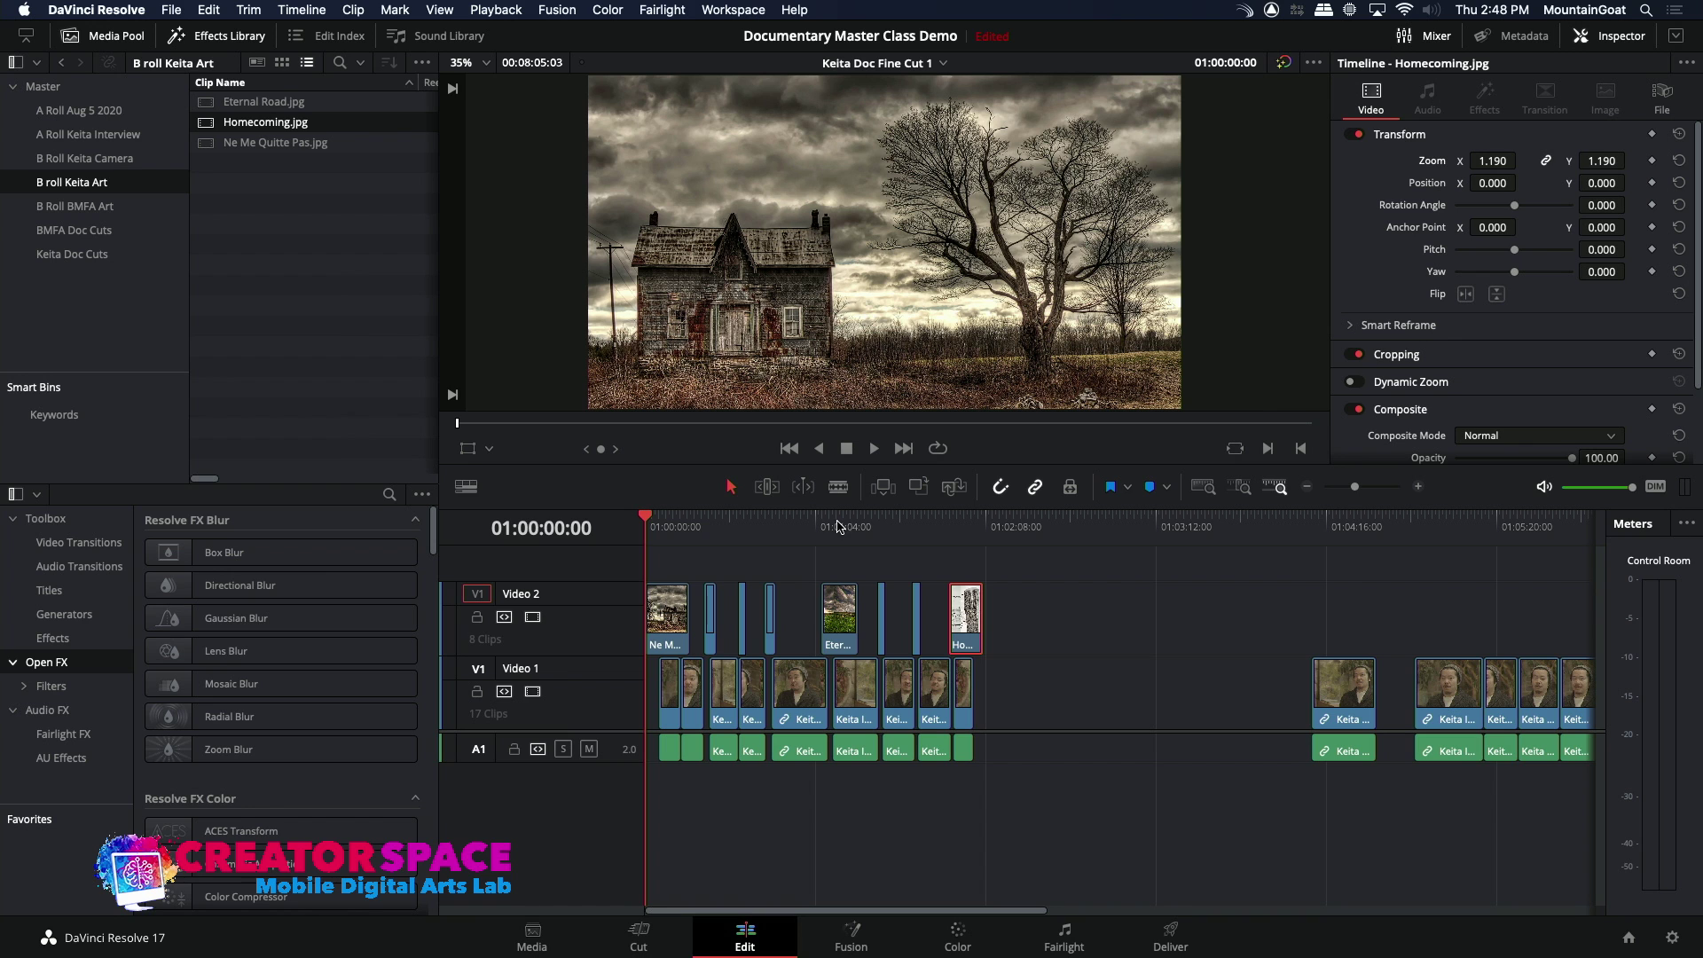
key(space)
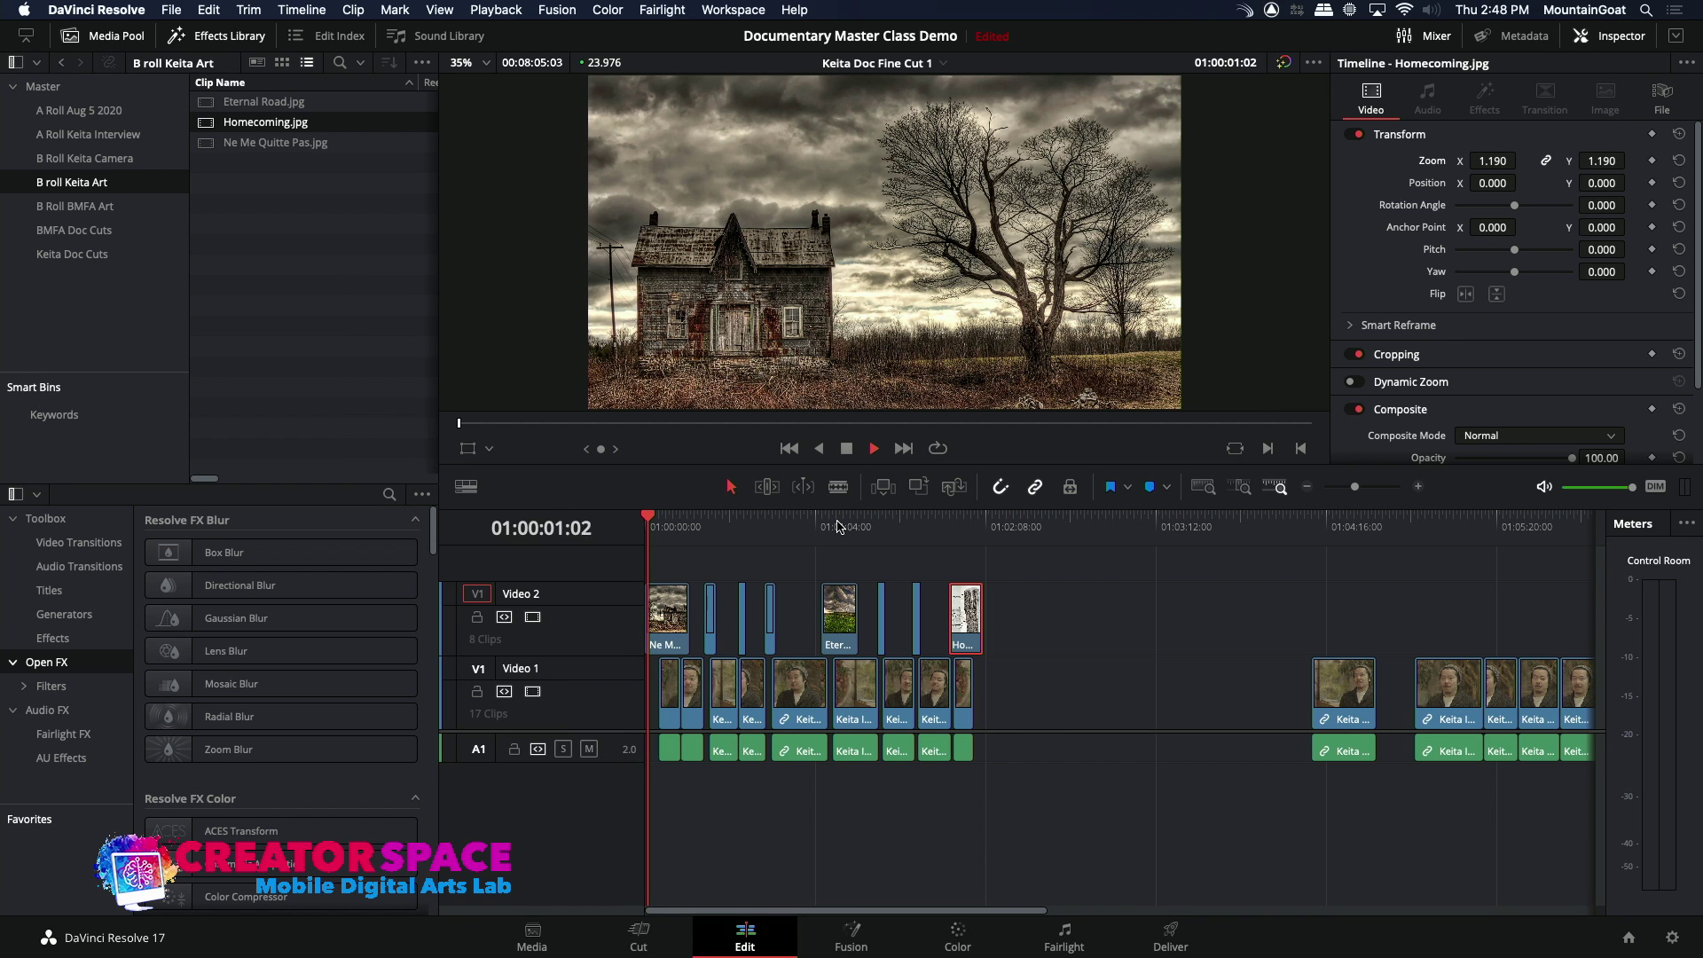